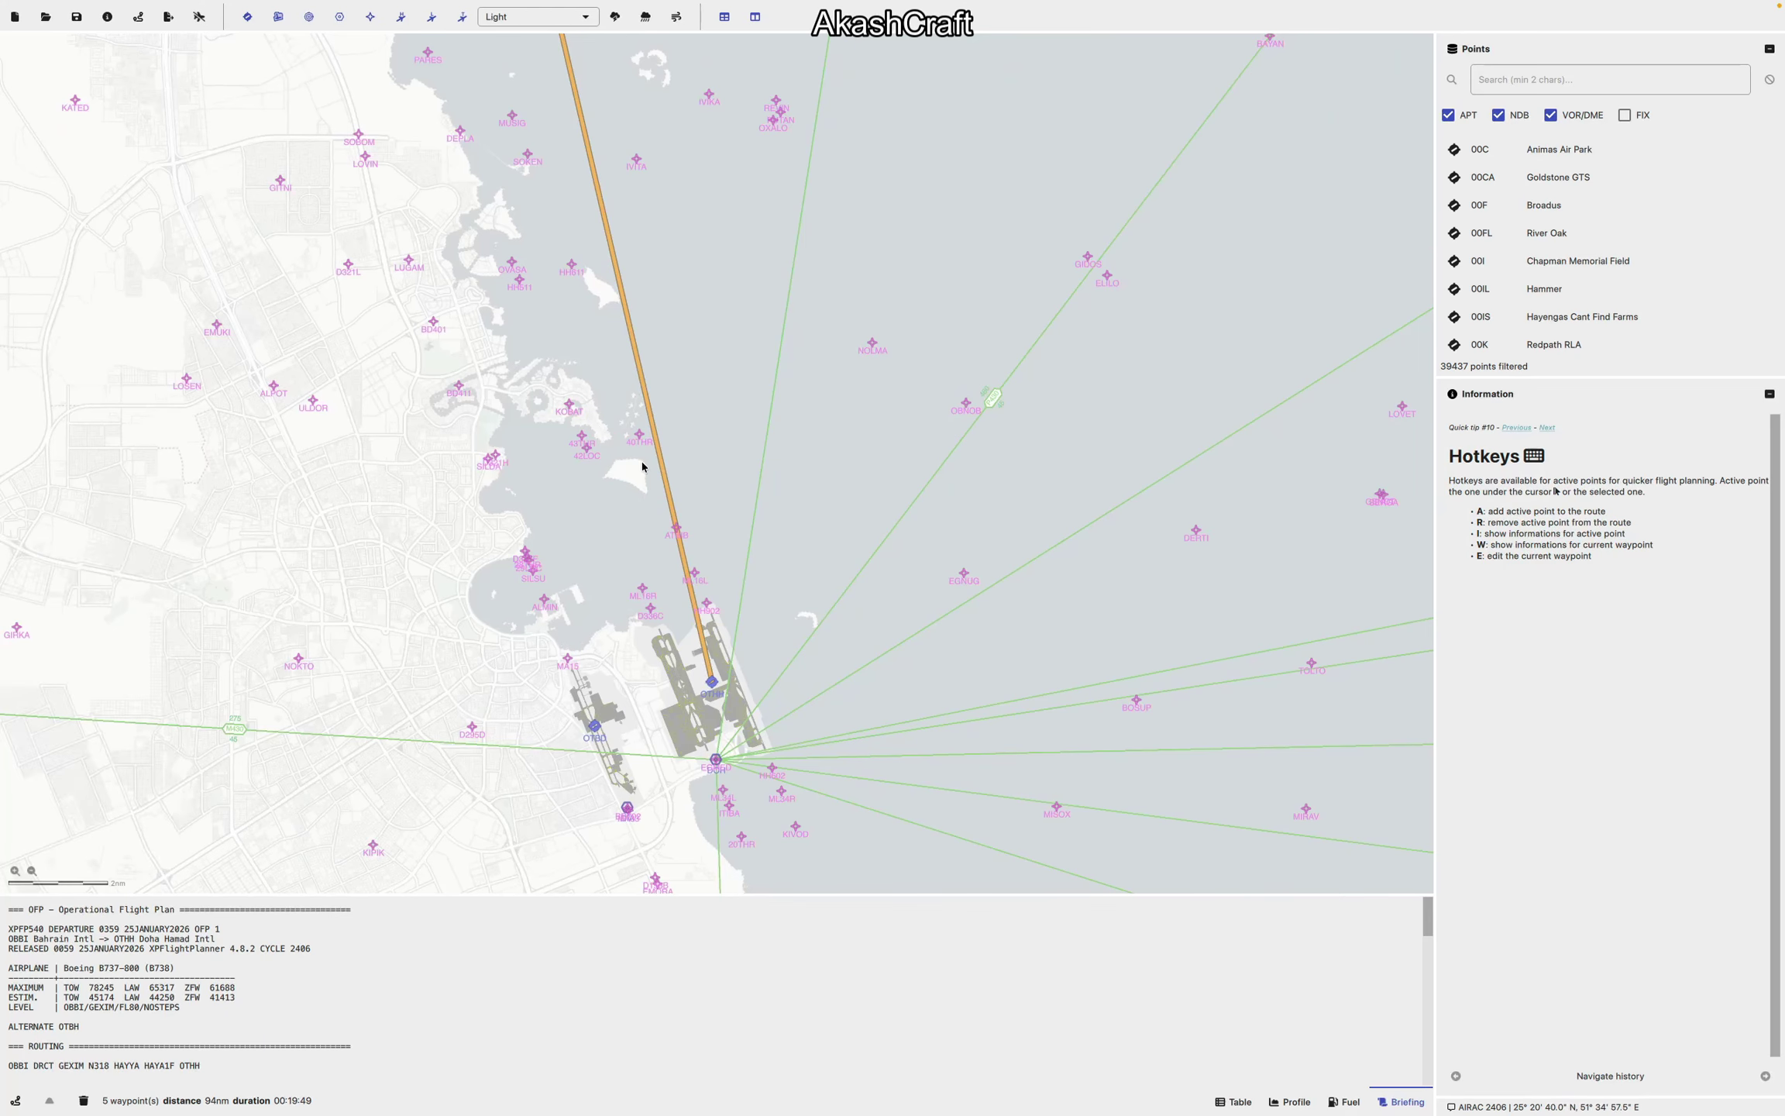
Step: Examine the route's final leg into OTHH, the fixes around TOVAN and the details of runway 16R-34L
{"action": "left_click_drag", "start_coordinate": [644, 279], "coordinate": [721, 578]}
{"action": "left_click_drag", "start_coordinate": [629, 448], "coordinate": [647, 551]}
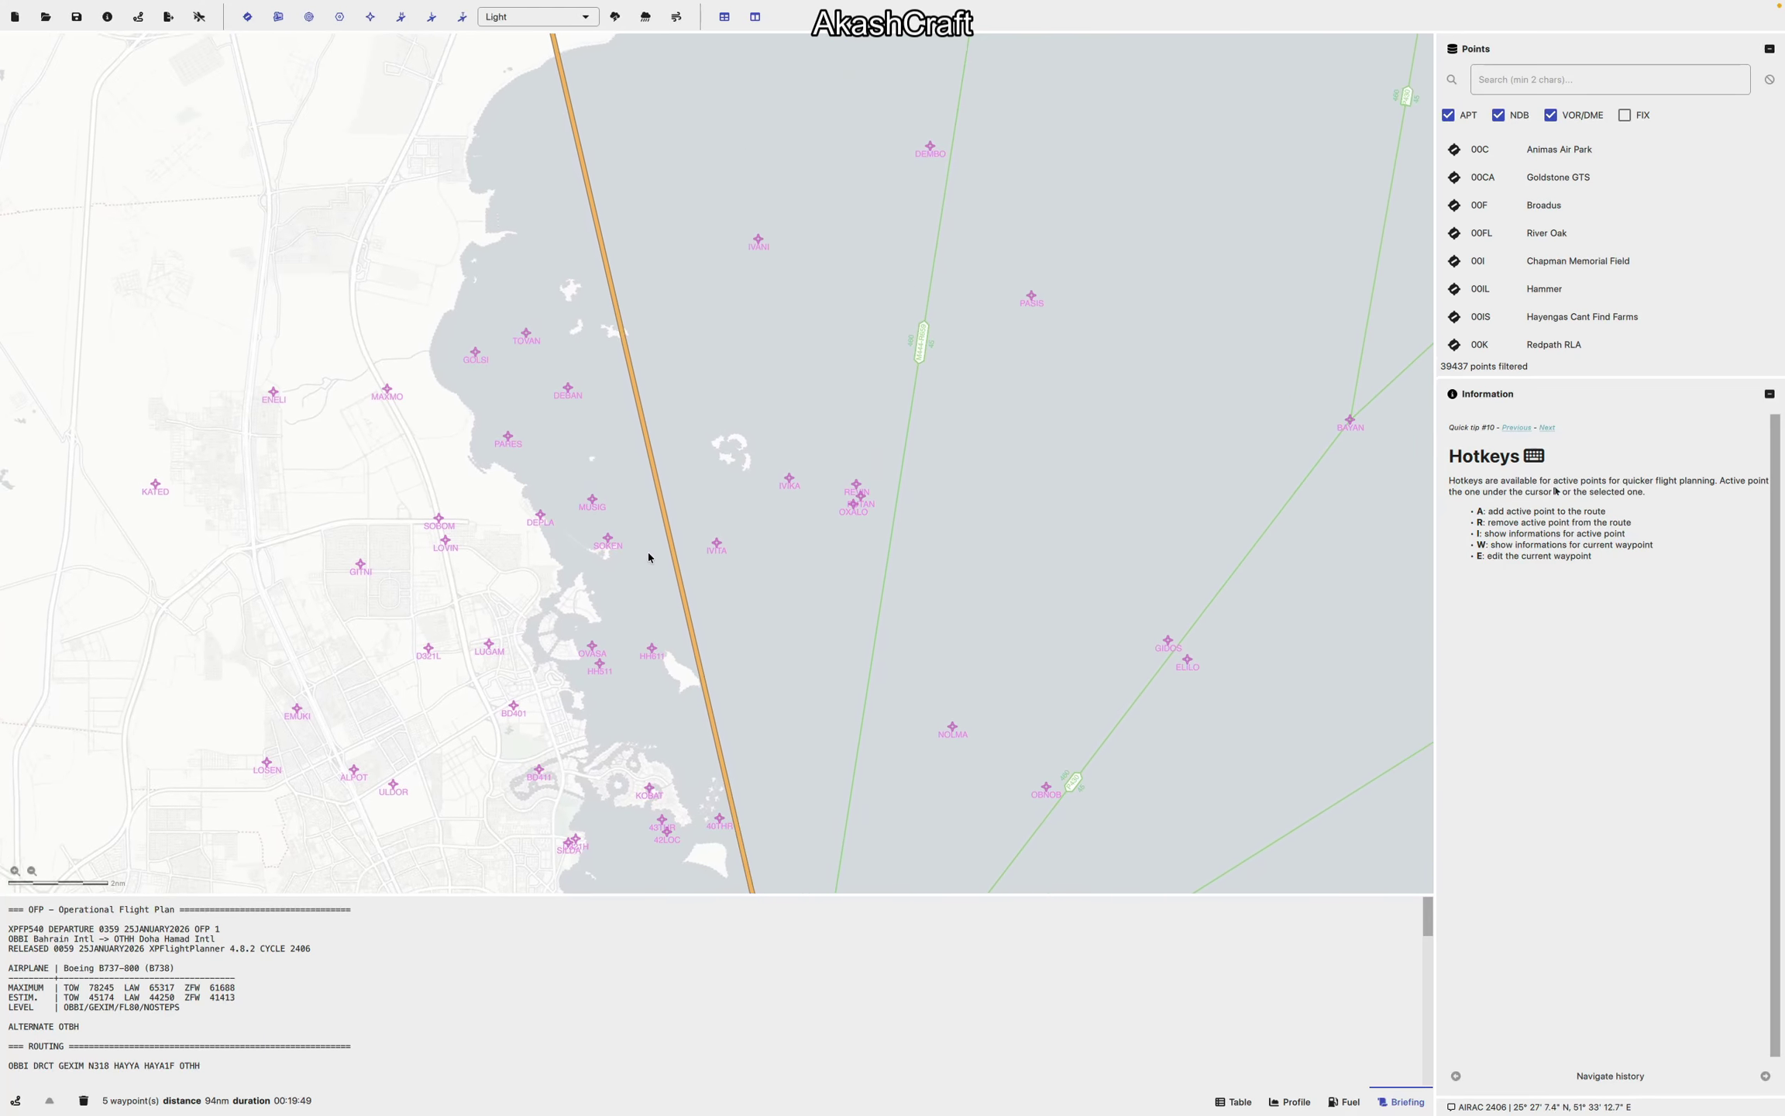
{"action": "left_click", "coordinate": [526, 357]}
{"action": "left_click_drag", "start_coordinate": [741, 410], "coordinate": [656, 130]}
{"action": "scroll", "coordinate": [714, 690], "scroll_direction": "down", "scroll_amount": 3}
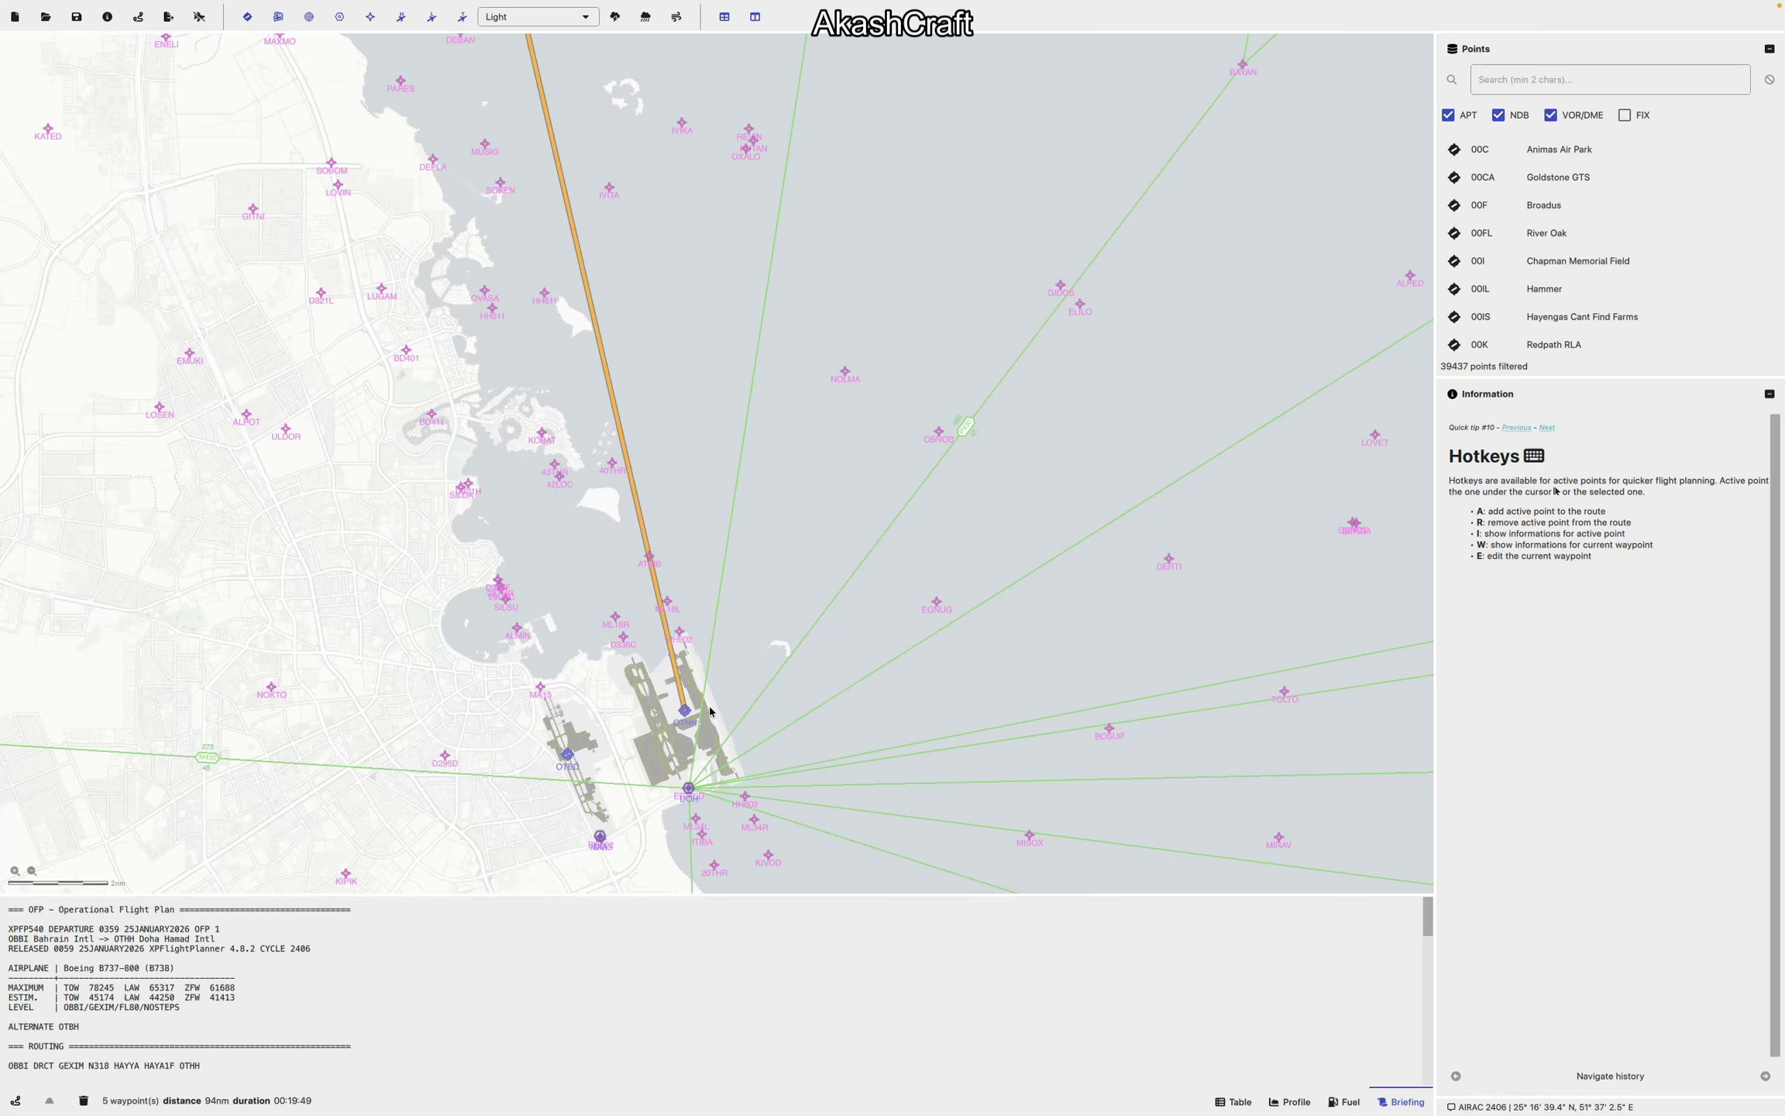
{"action": "mouse_move", "coordinate": [710, 710]}
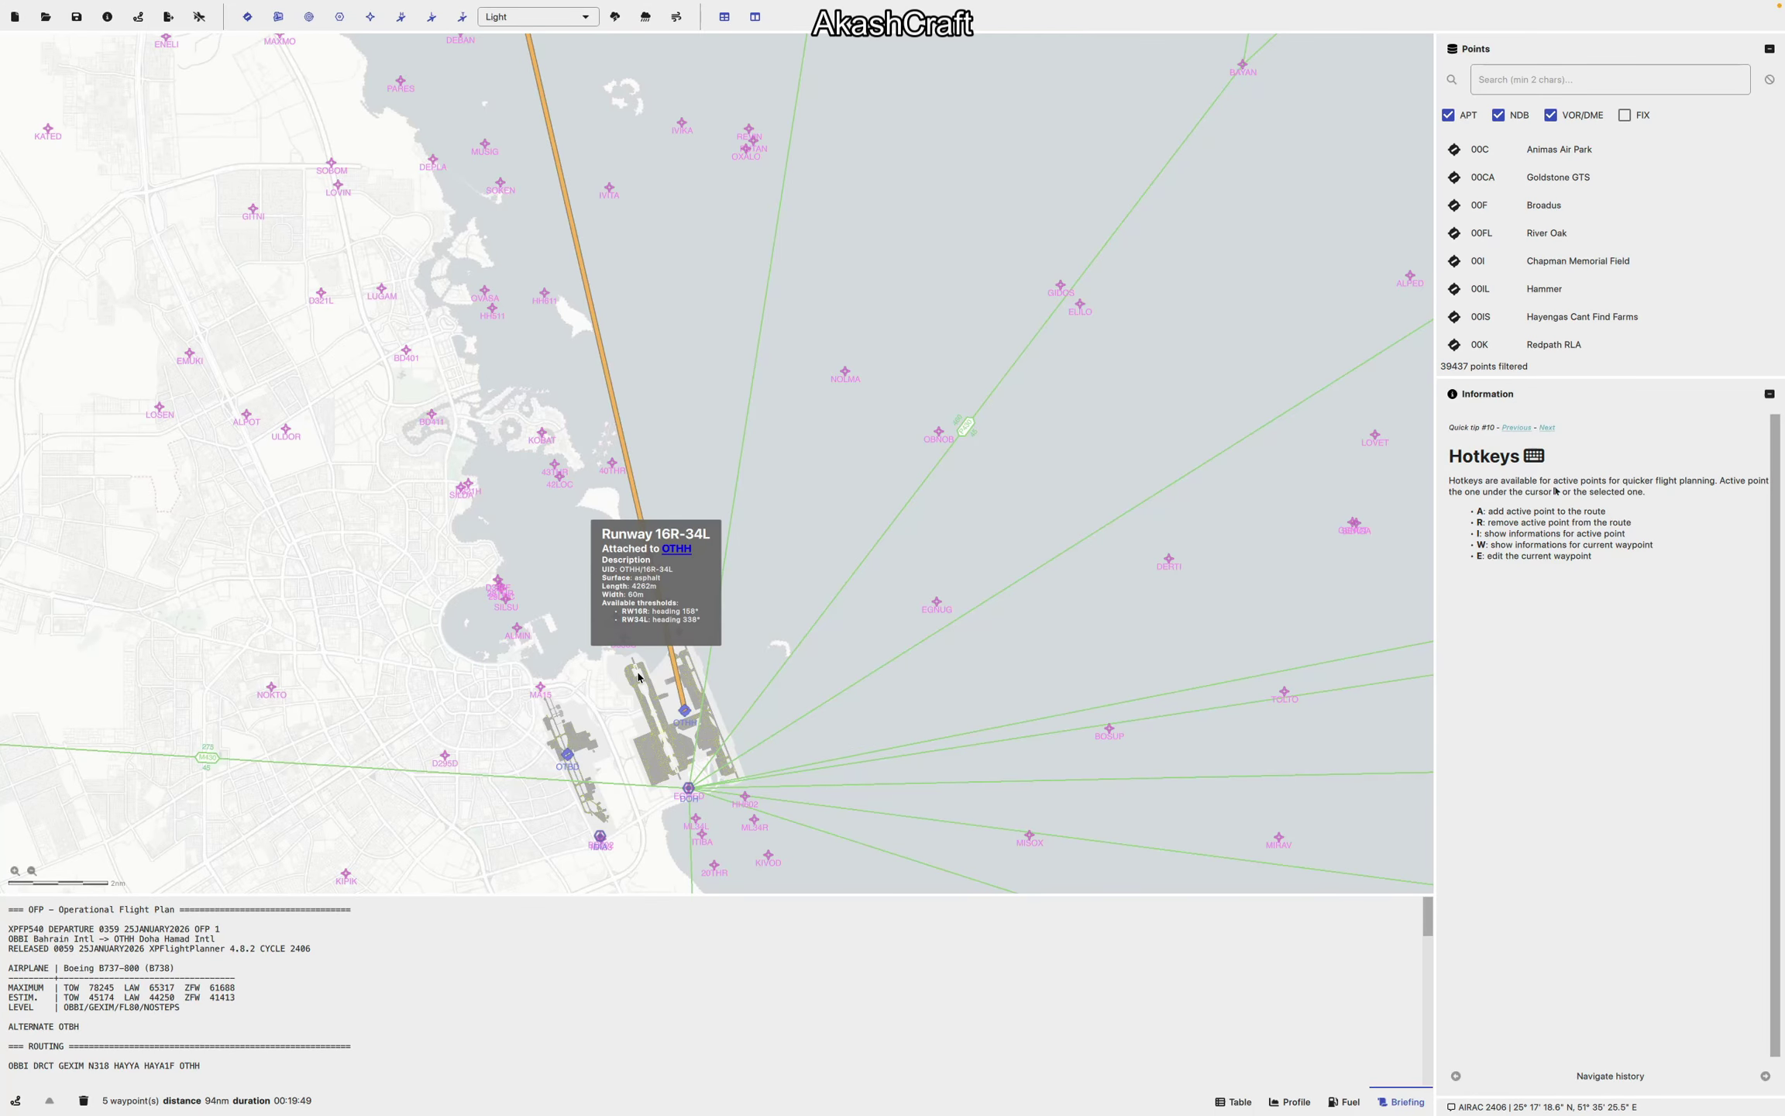
{"action": "scroll", "coordinate": [622, 358], "scroll_direction": "up", "scroll_amount": 2}
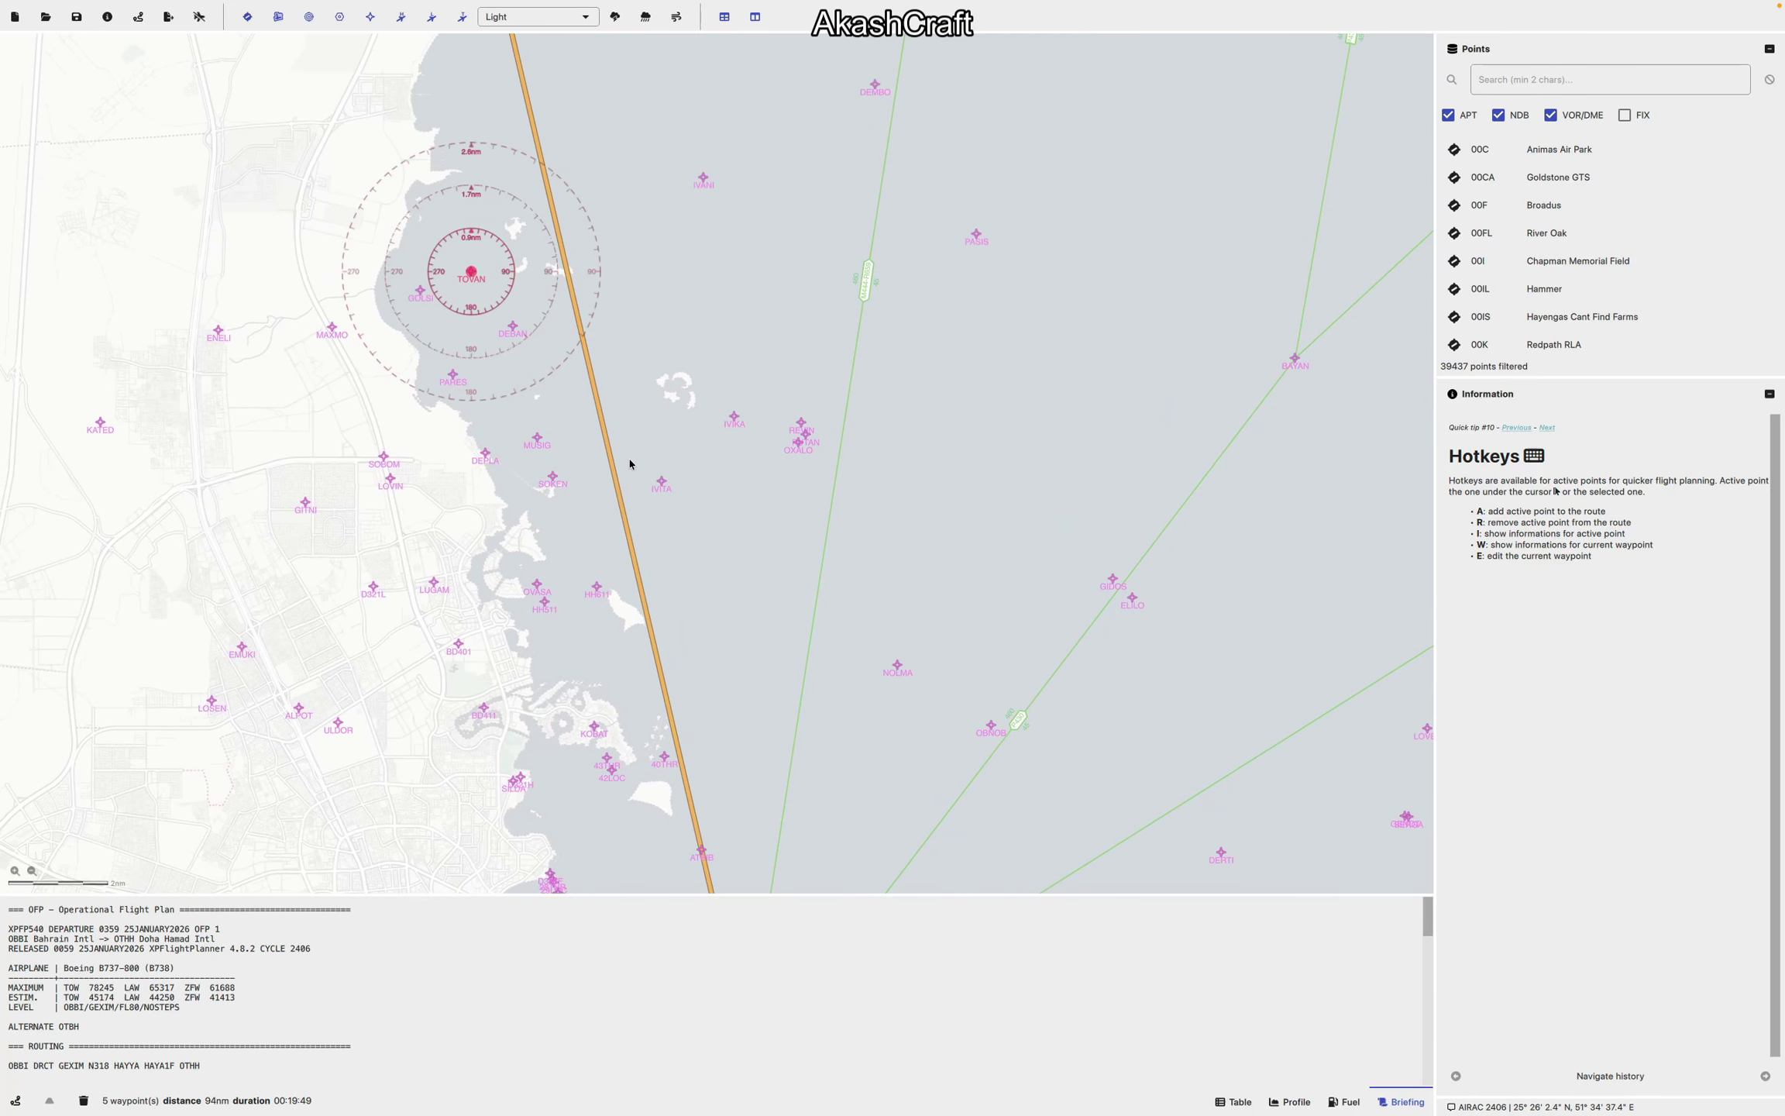
{"action": "scroll", "coordinate": [633, 346], "scroll_direction": "down", "scroll_amount": 2}
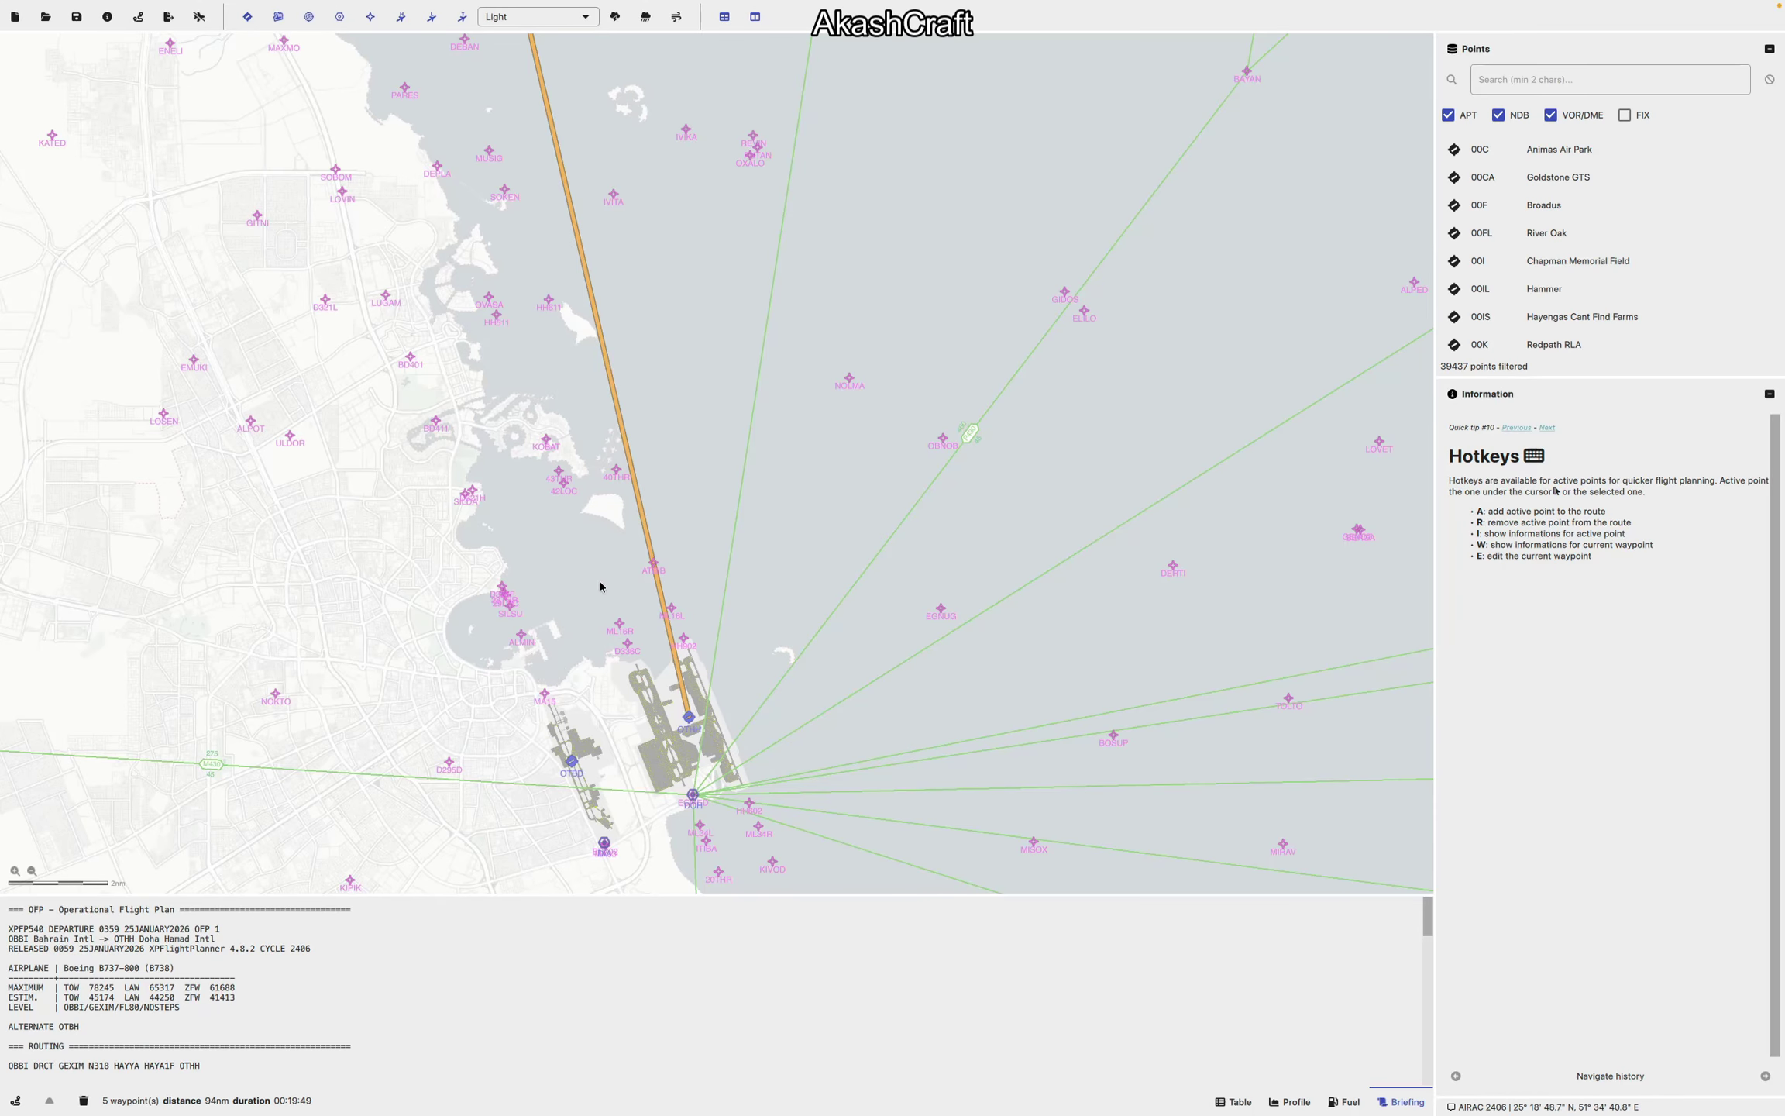
{"action": "scroll", "coordinate": [569, 529], "scroll_direction": "up", "scroll_amount": 5}
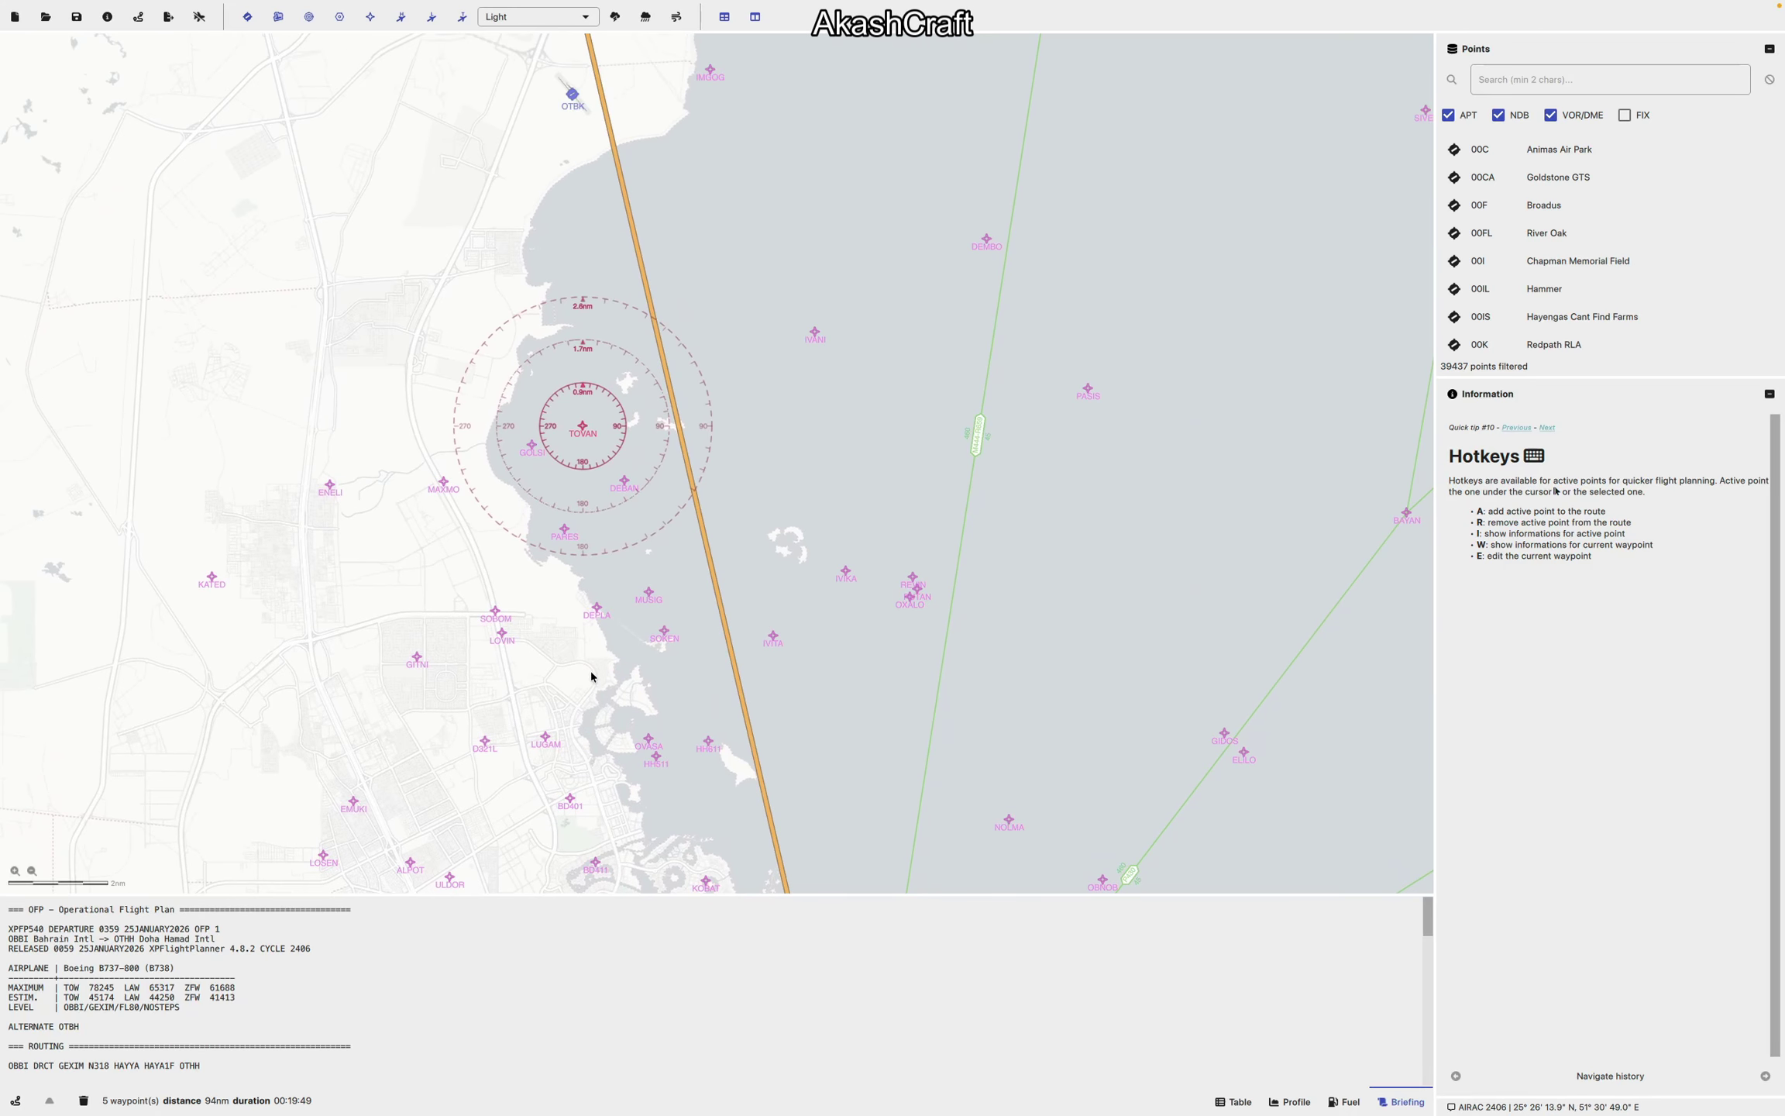
Step: Add the GOLSI fix to the route between HAYYA and OTHH and show the waypoint table
{"action": "left_click", "coordinate": [530, 448]}
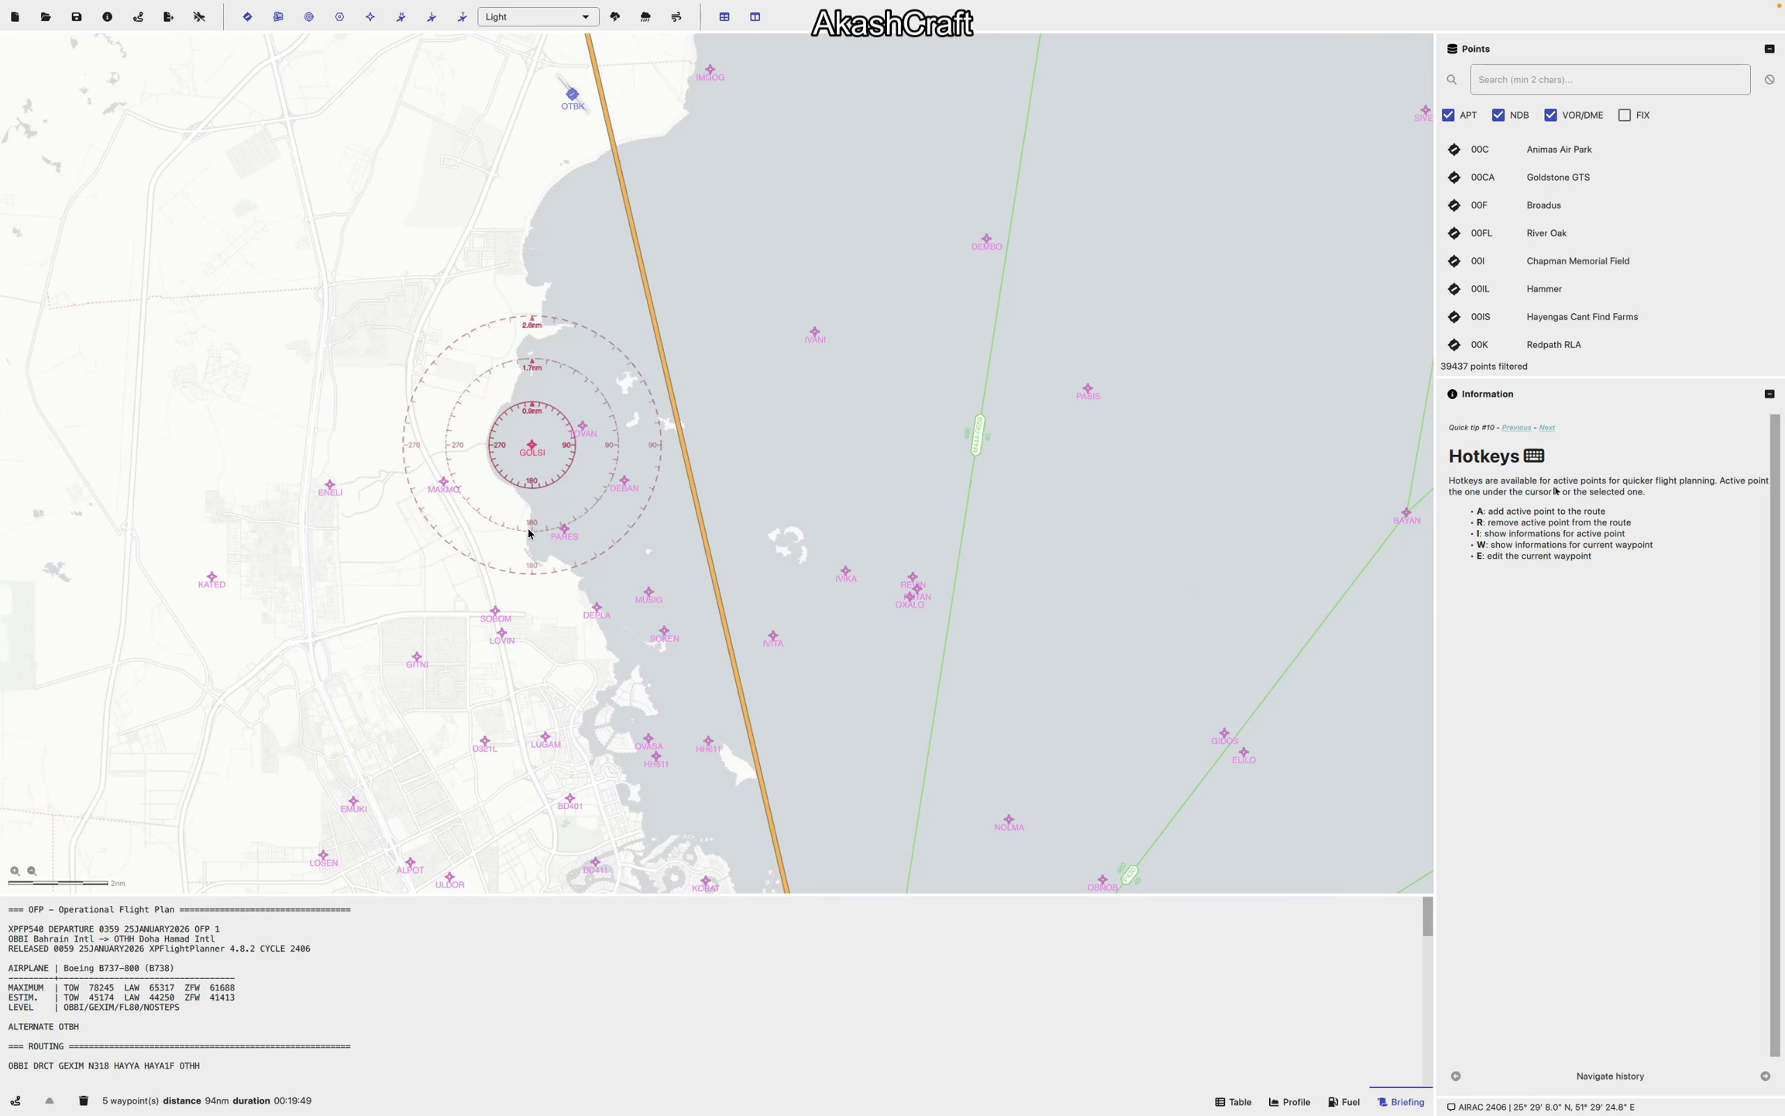
{"action": "right_click", "coordinate": [535, 451]}
{"action": "left_click", "coordinate": [595, 624]}
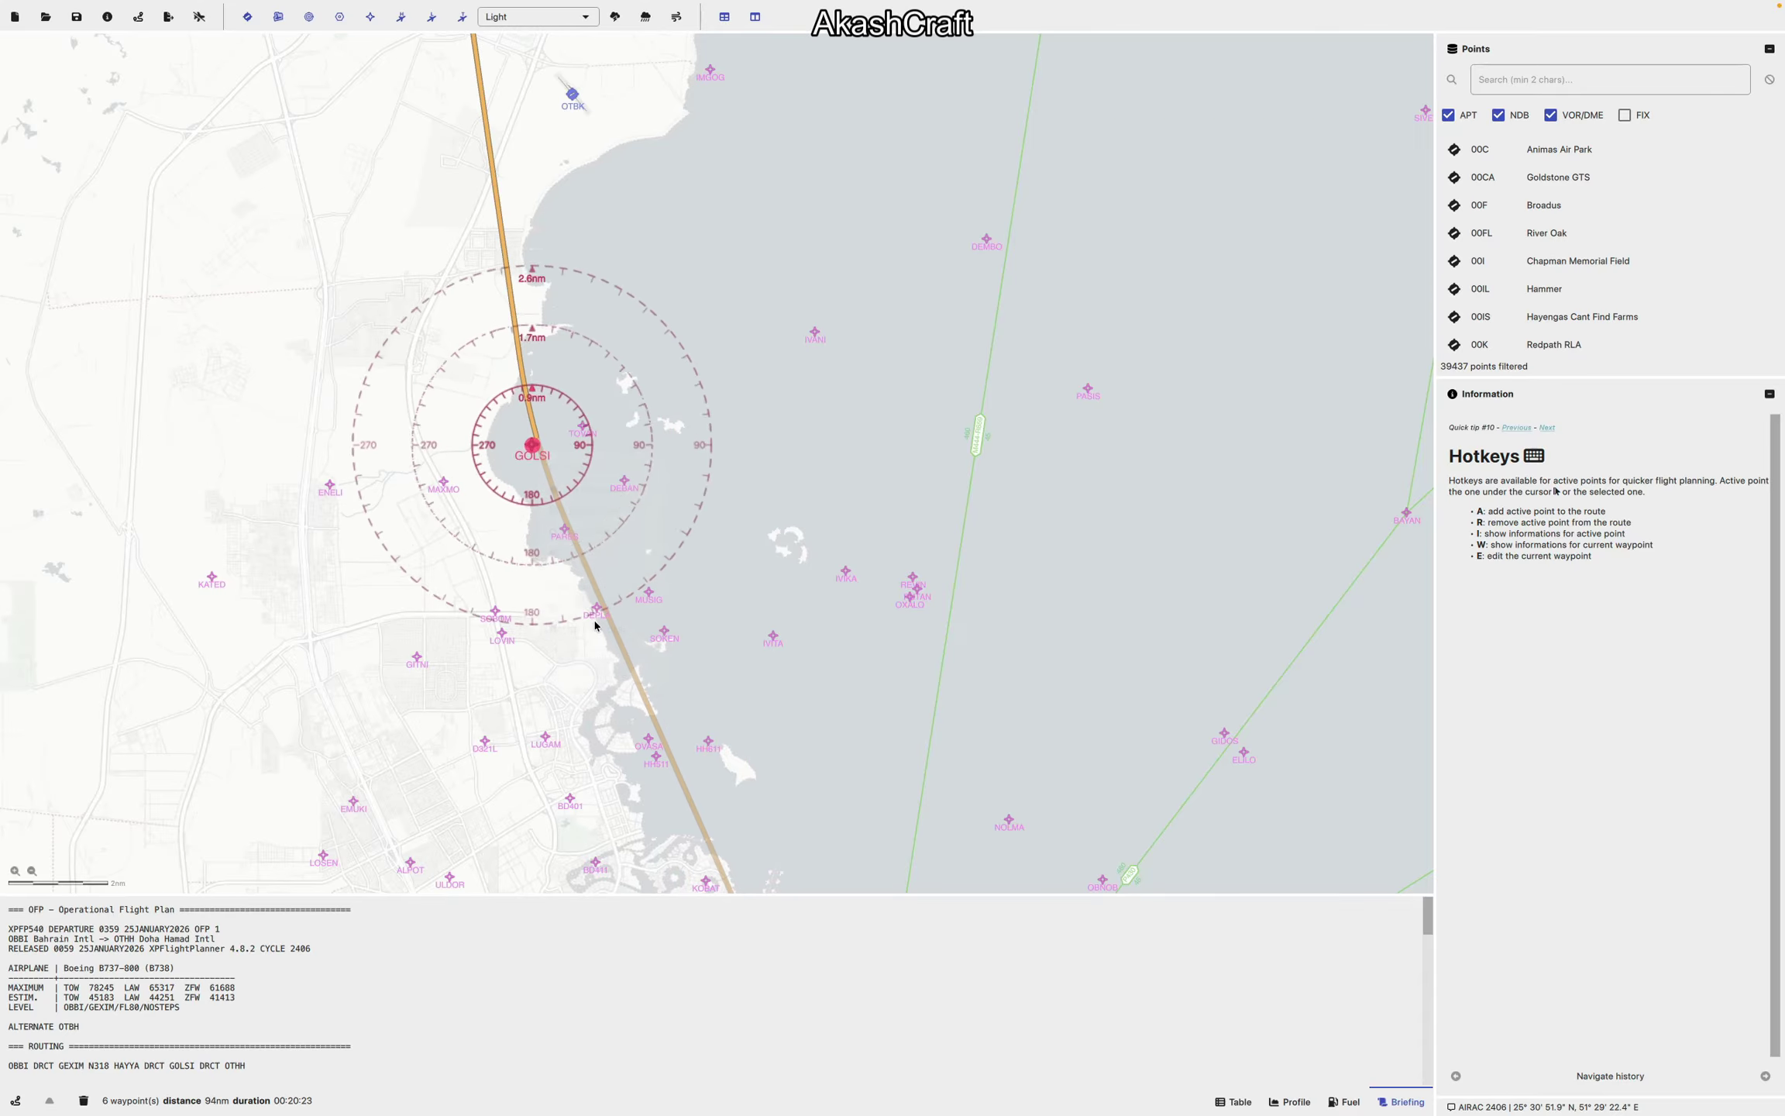
{"action": "left_click", "coordinate": [1234, 1101]}
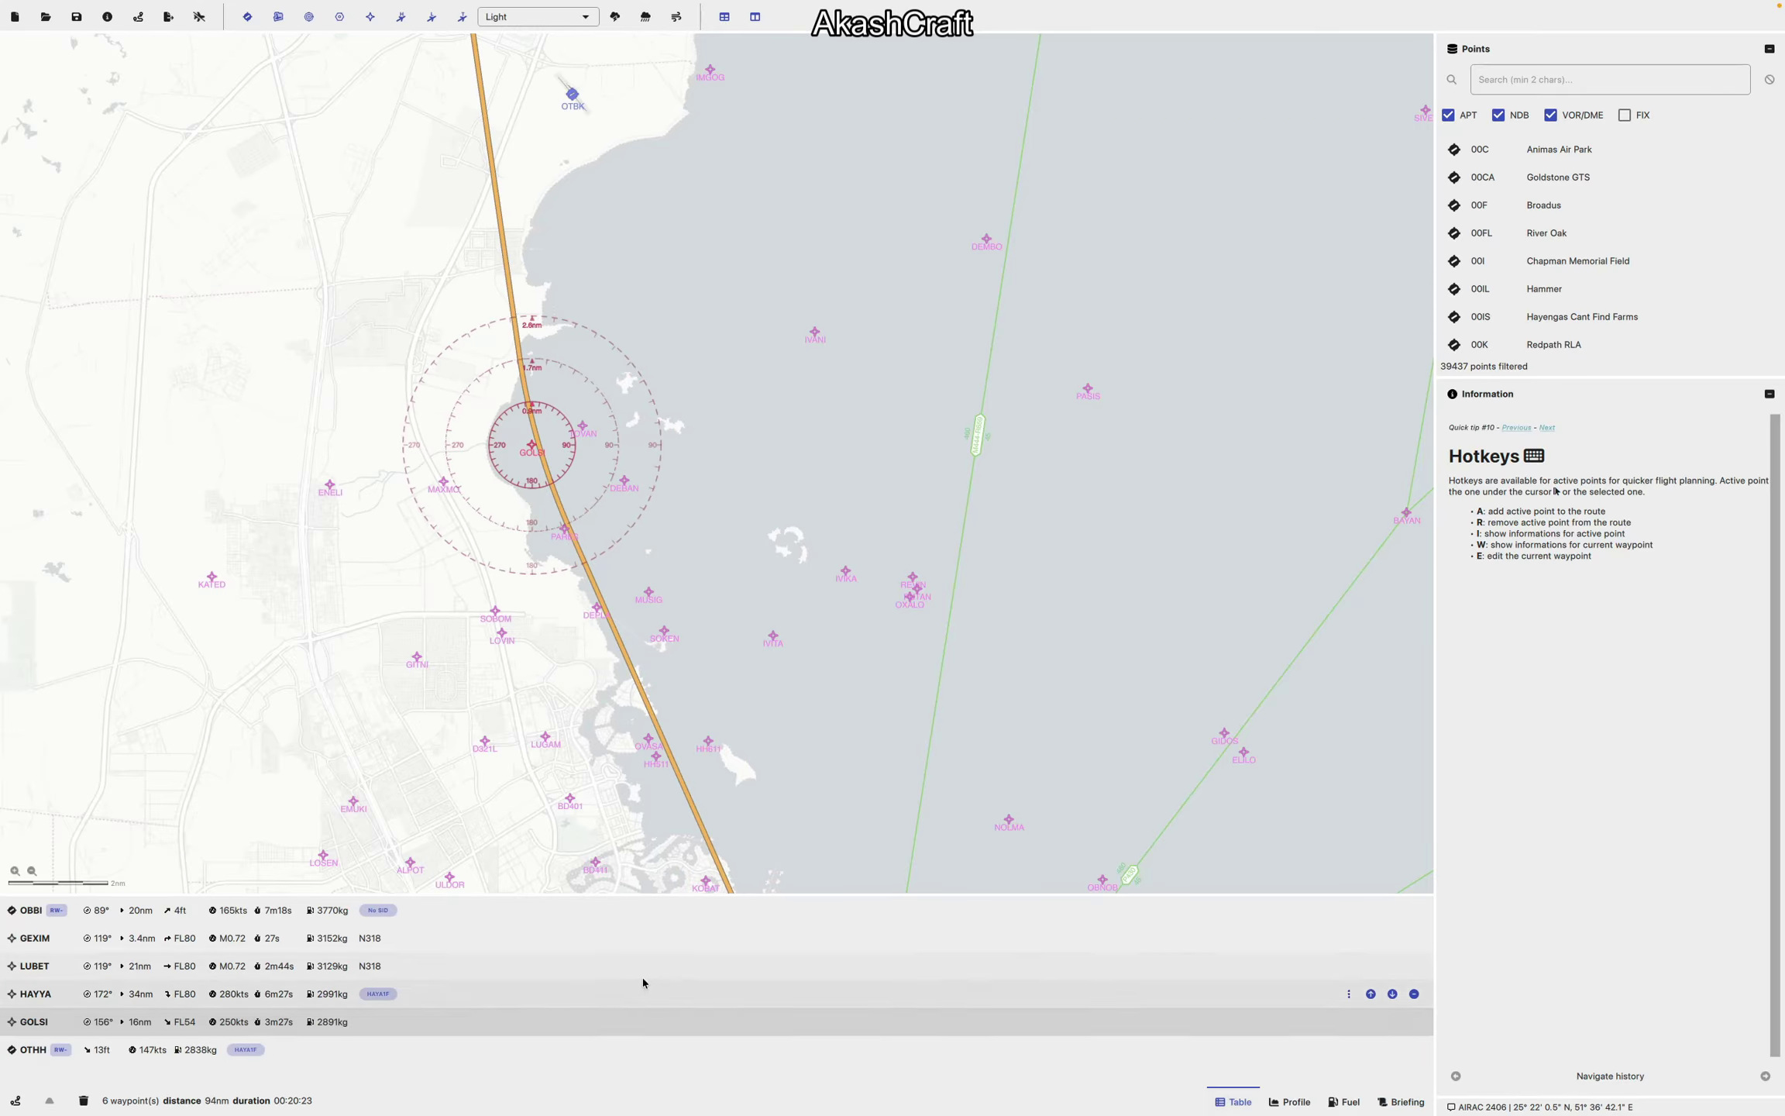
Step: Open the saved flight plan OBBIOTHH.fpxml from the Flight Plans folder
{"action": "scroll", "coordinate": [697, 465], "scroll_direction": "down", "scroll_amount": 5}
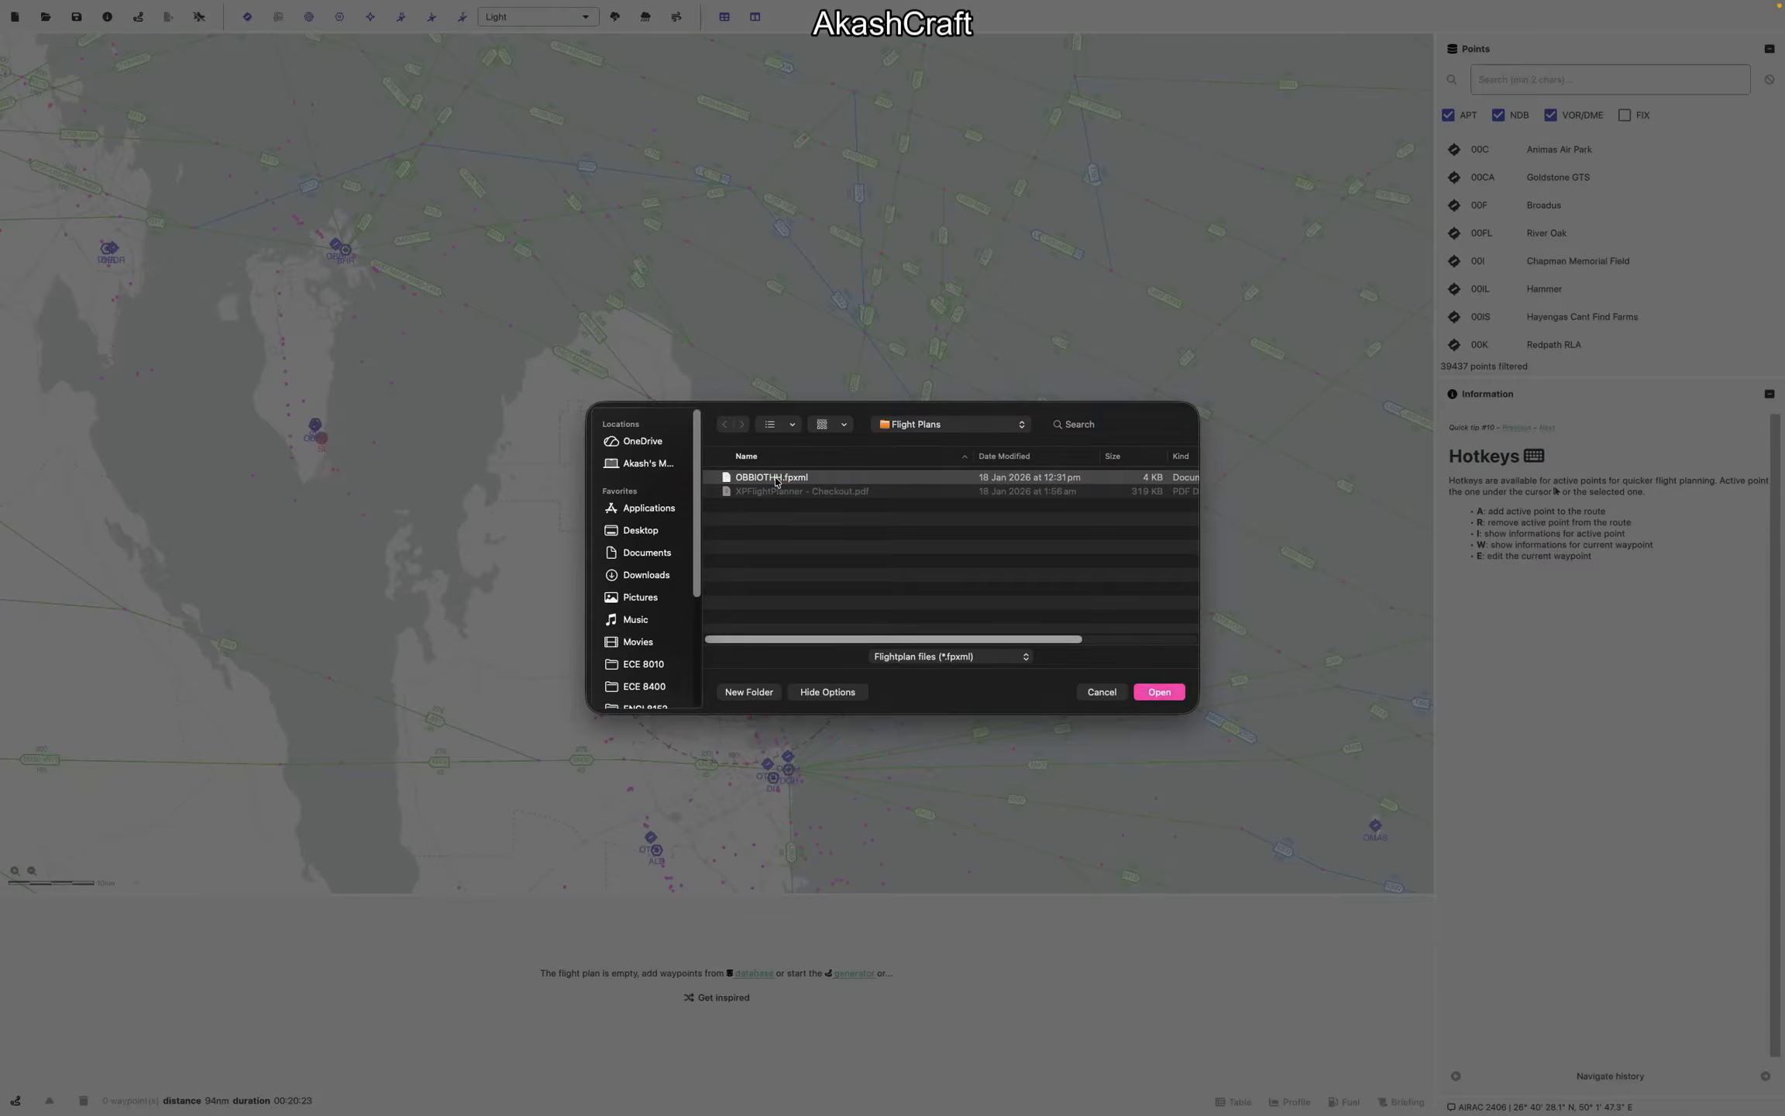
{"action": "double_click", "coordinate": [775, 478]}
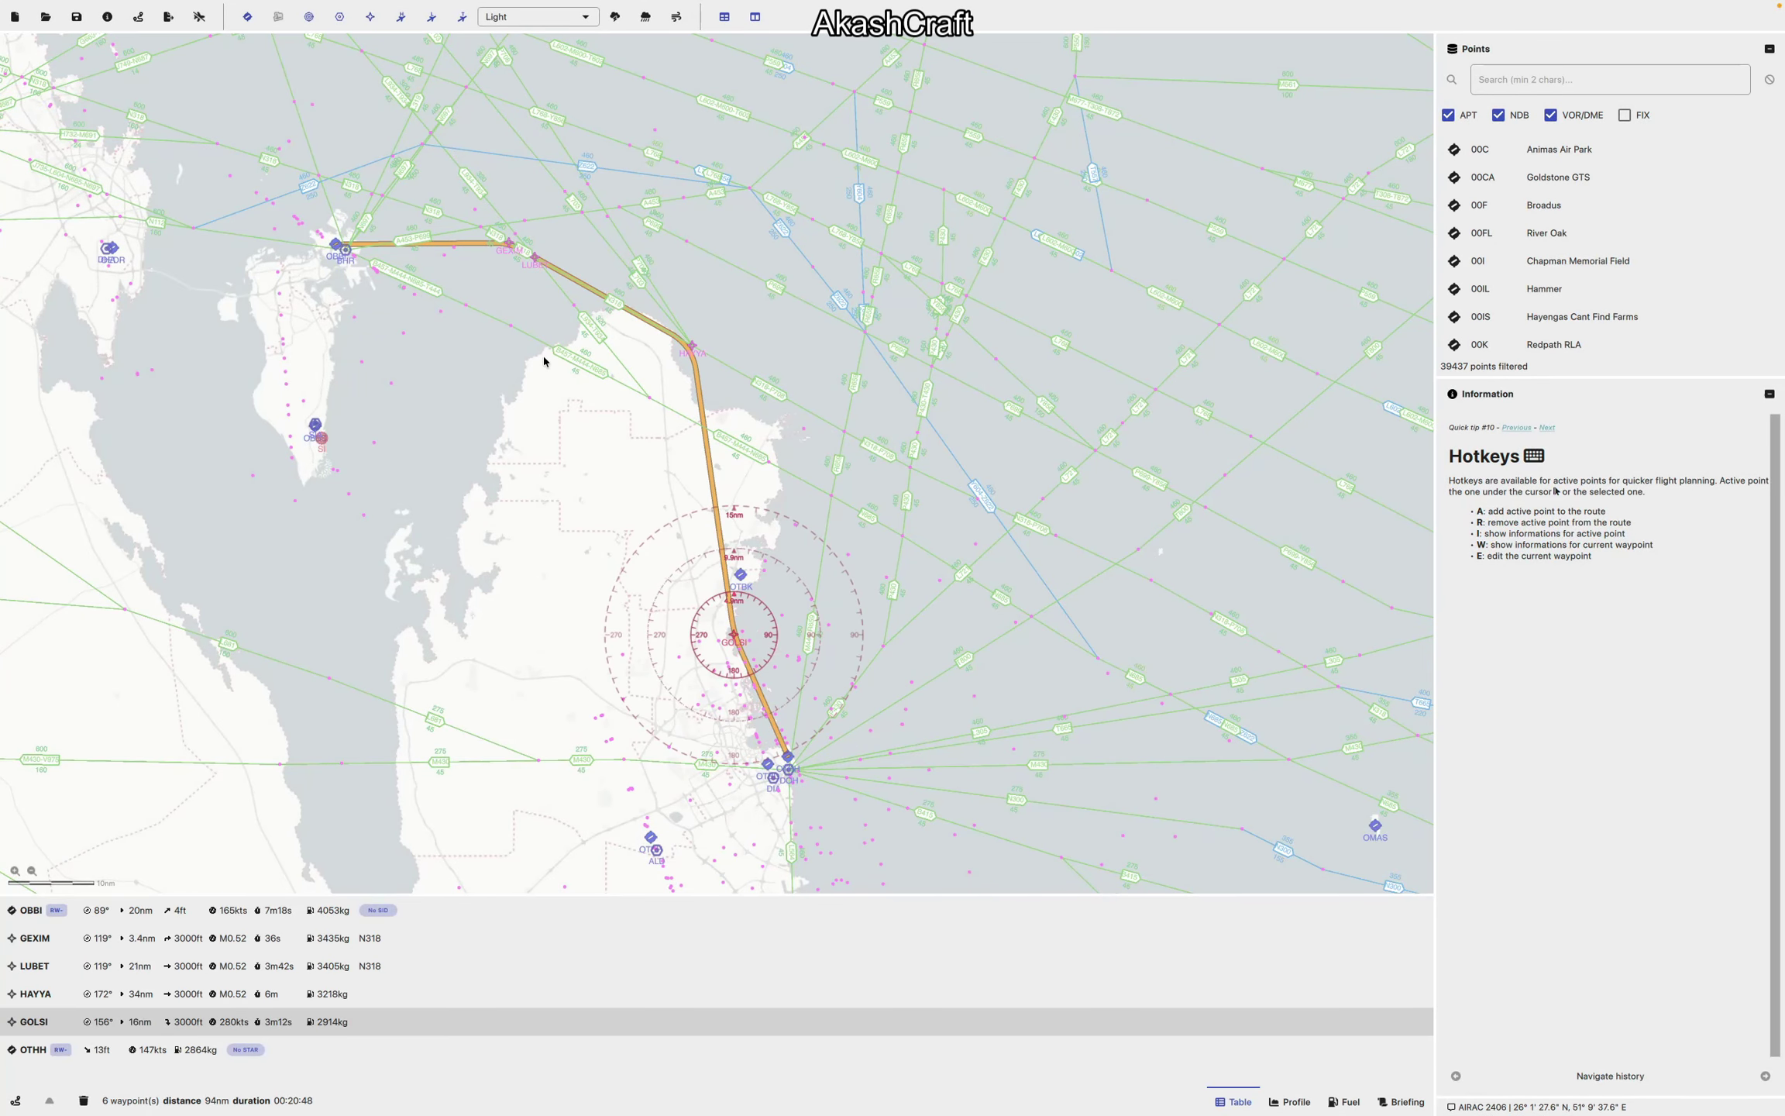
Step: Inspect the route from OBBI through GEXIM and LUBET, and check the routing line in the flight briefing
{"action": "scroll", "coordinate": [340, 240], "scroll_direction": "up", "scroll_amount": 2}
{"action": "scroll", "coordinate": [677, 347], "scroll_direction": "up", "scroll_amount": 3}
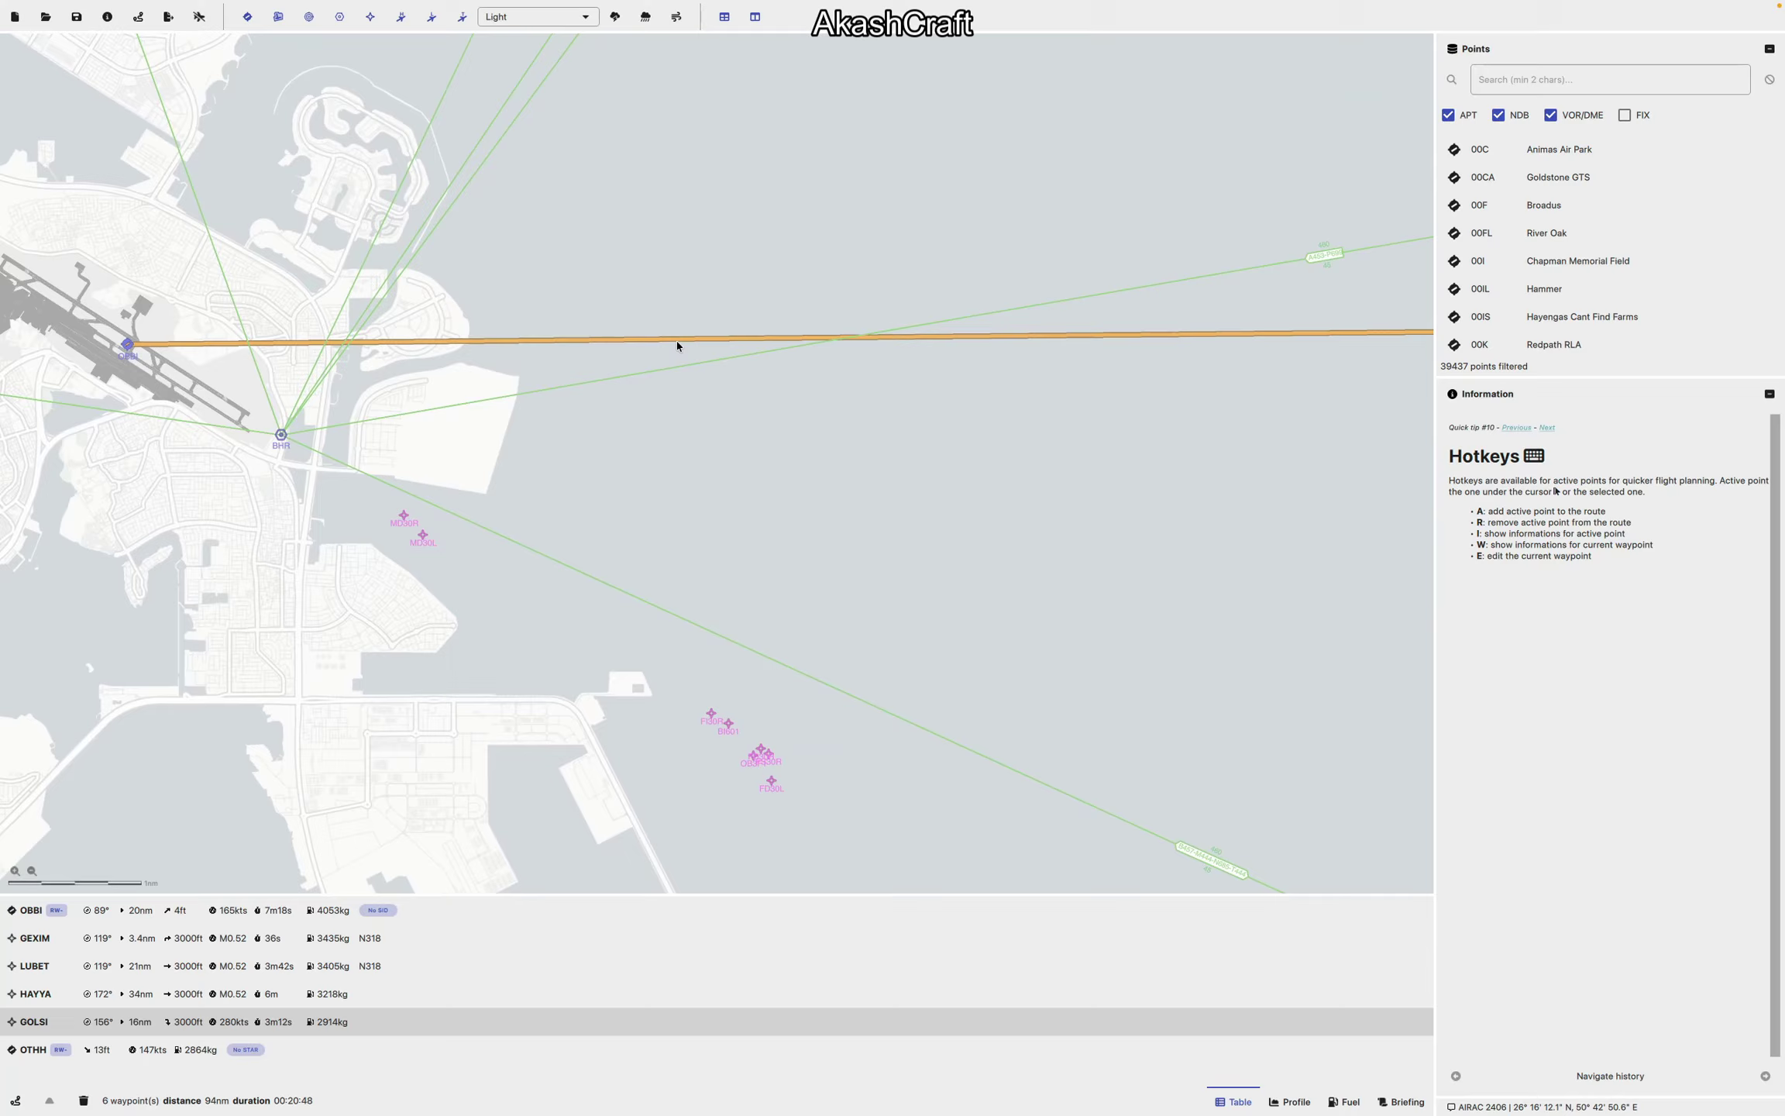
{"action": "scroll", "coordinate": [593, 431], "scroll_direction": "down", "scroll_amount": 5}
{"action": "scroll", "coordinate": [650, 413], "scroll_direction": "up", "scroll_amount": 4}
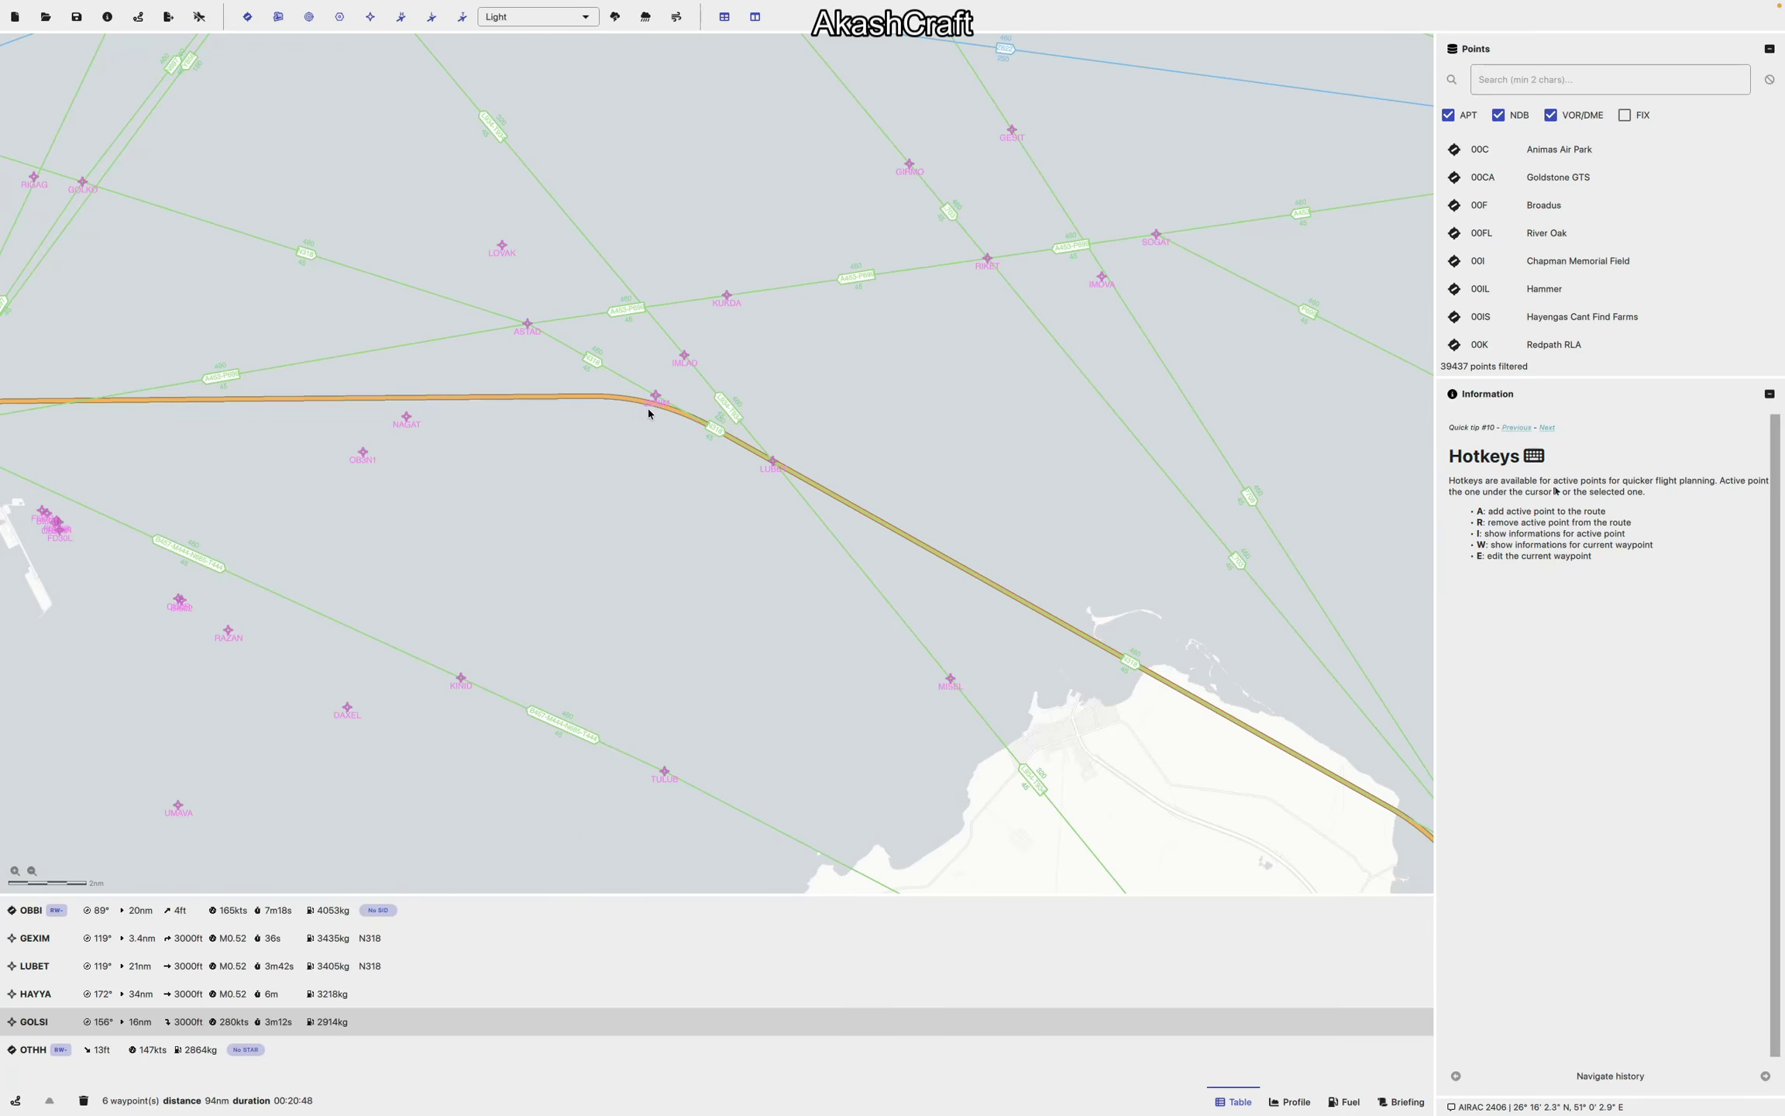
{"action": "left_click", "coordinate": [1401, 1101]}
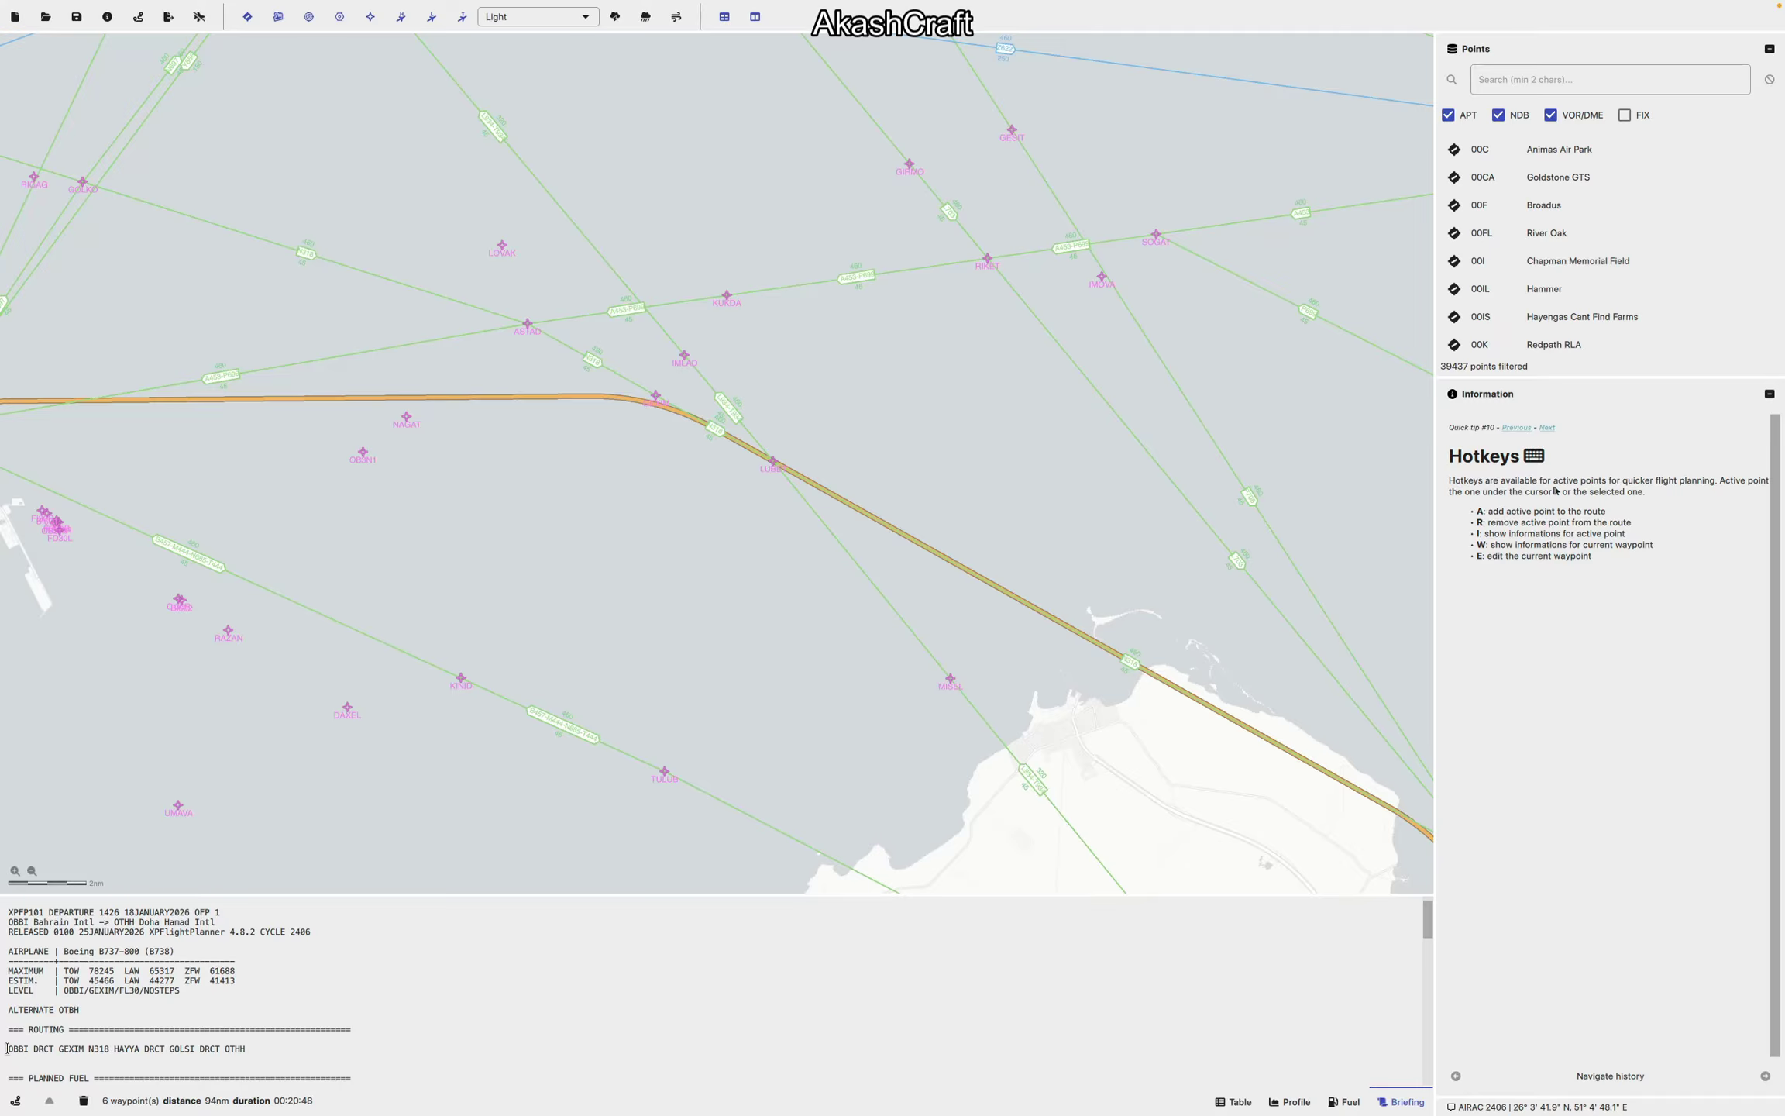
{"action": "left_click_drag", "start_coordinate": [9, 1050], "coordinate": [83, 1045]}
Step: Trace the route on the map via HAYYA and GOLSI to OTHH, and survey the surrounding airways and airports
{"action": "left_click_drag", "start_coordinate": [567, 670], "coordinate": [374, 585]}
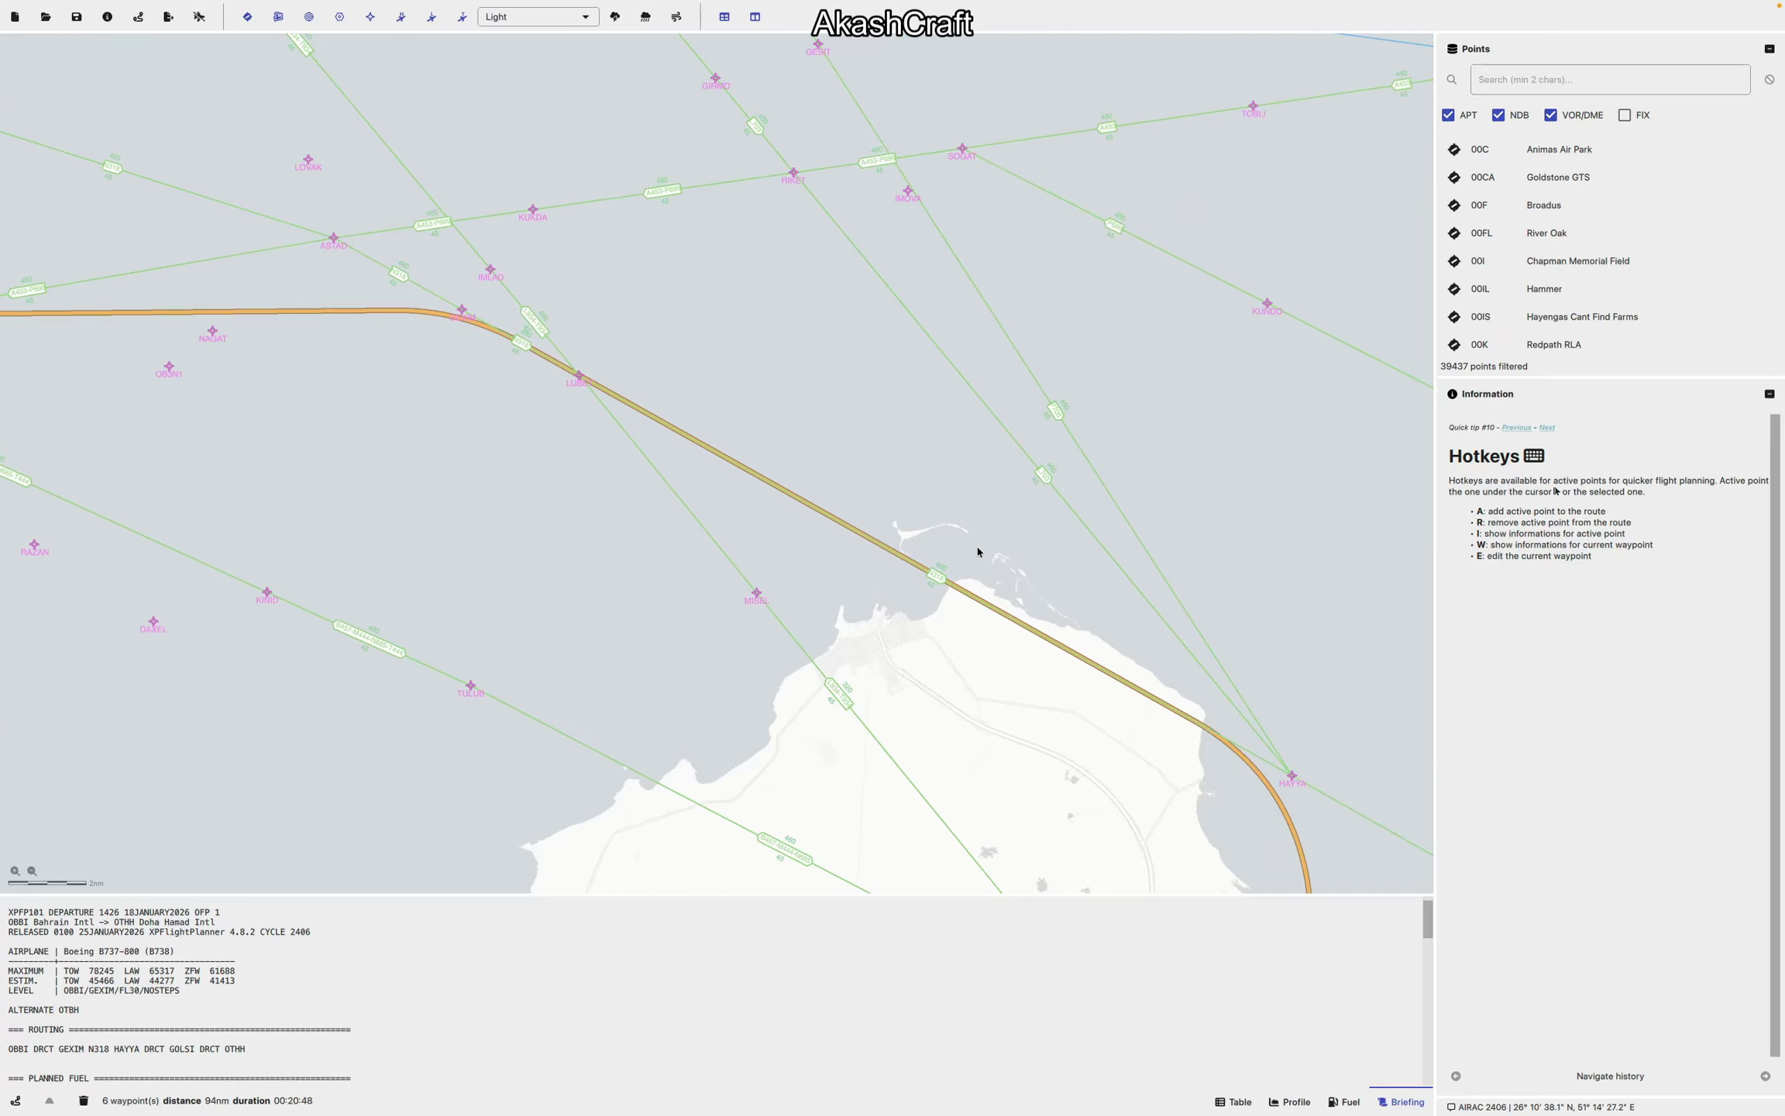
{"action": "scroll", "coordinate": [1027, 747], "scroll_direction": "down", "scroll_amount": 3}
{"action": "left_click_drag", "start_coordinate": [1026, 748], "coordinate": [667, 503]}
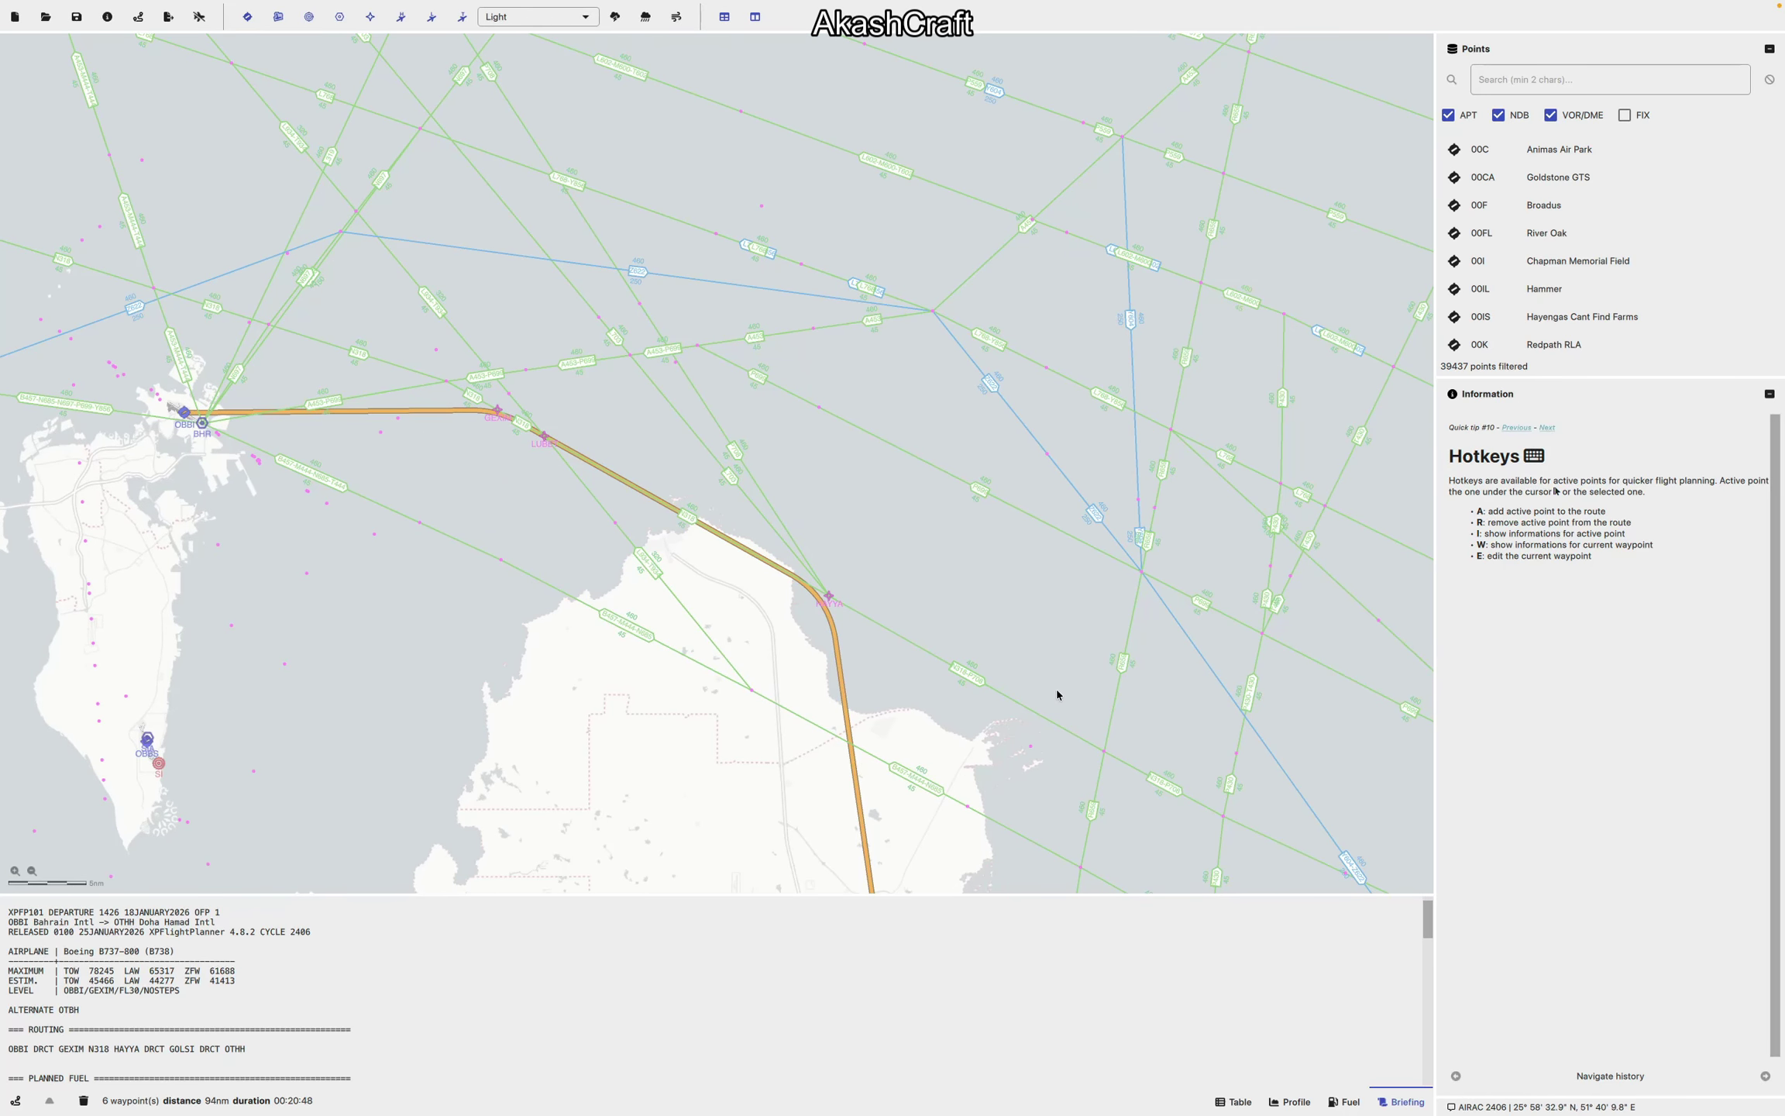
{"action": "left_click_drag", "start_coordinate": [1124, 776], "coordinate": [522, 498]}
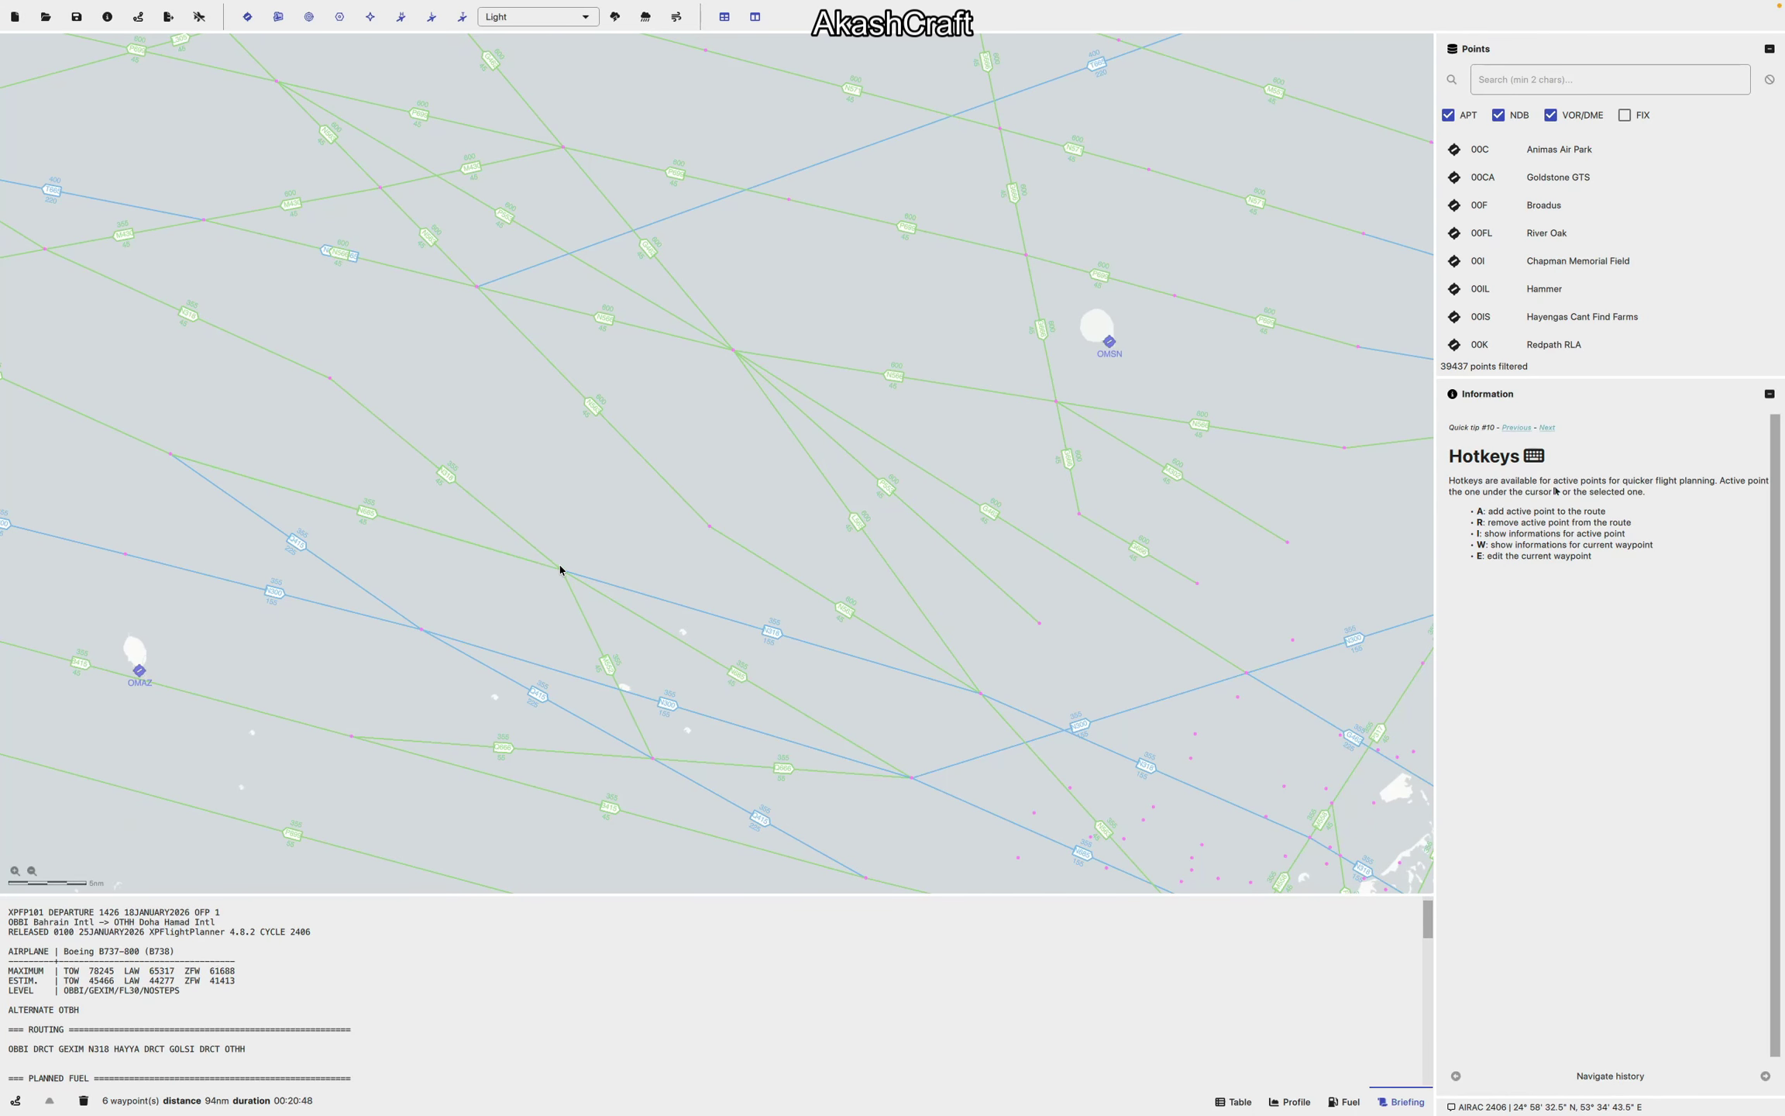
{"action": "scroll", "coordinate": [560, 570], "scroll_direction": "down", "scroll_amount": 4}
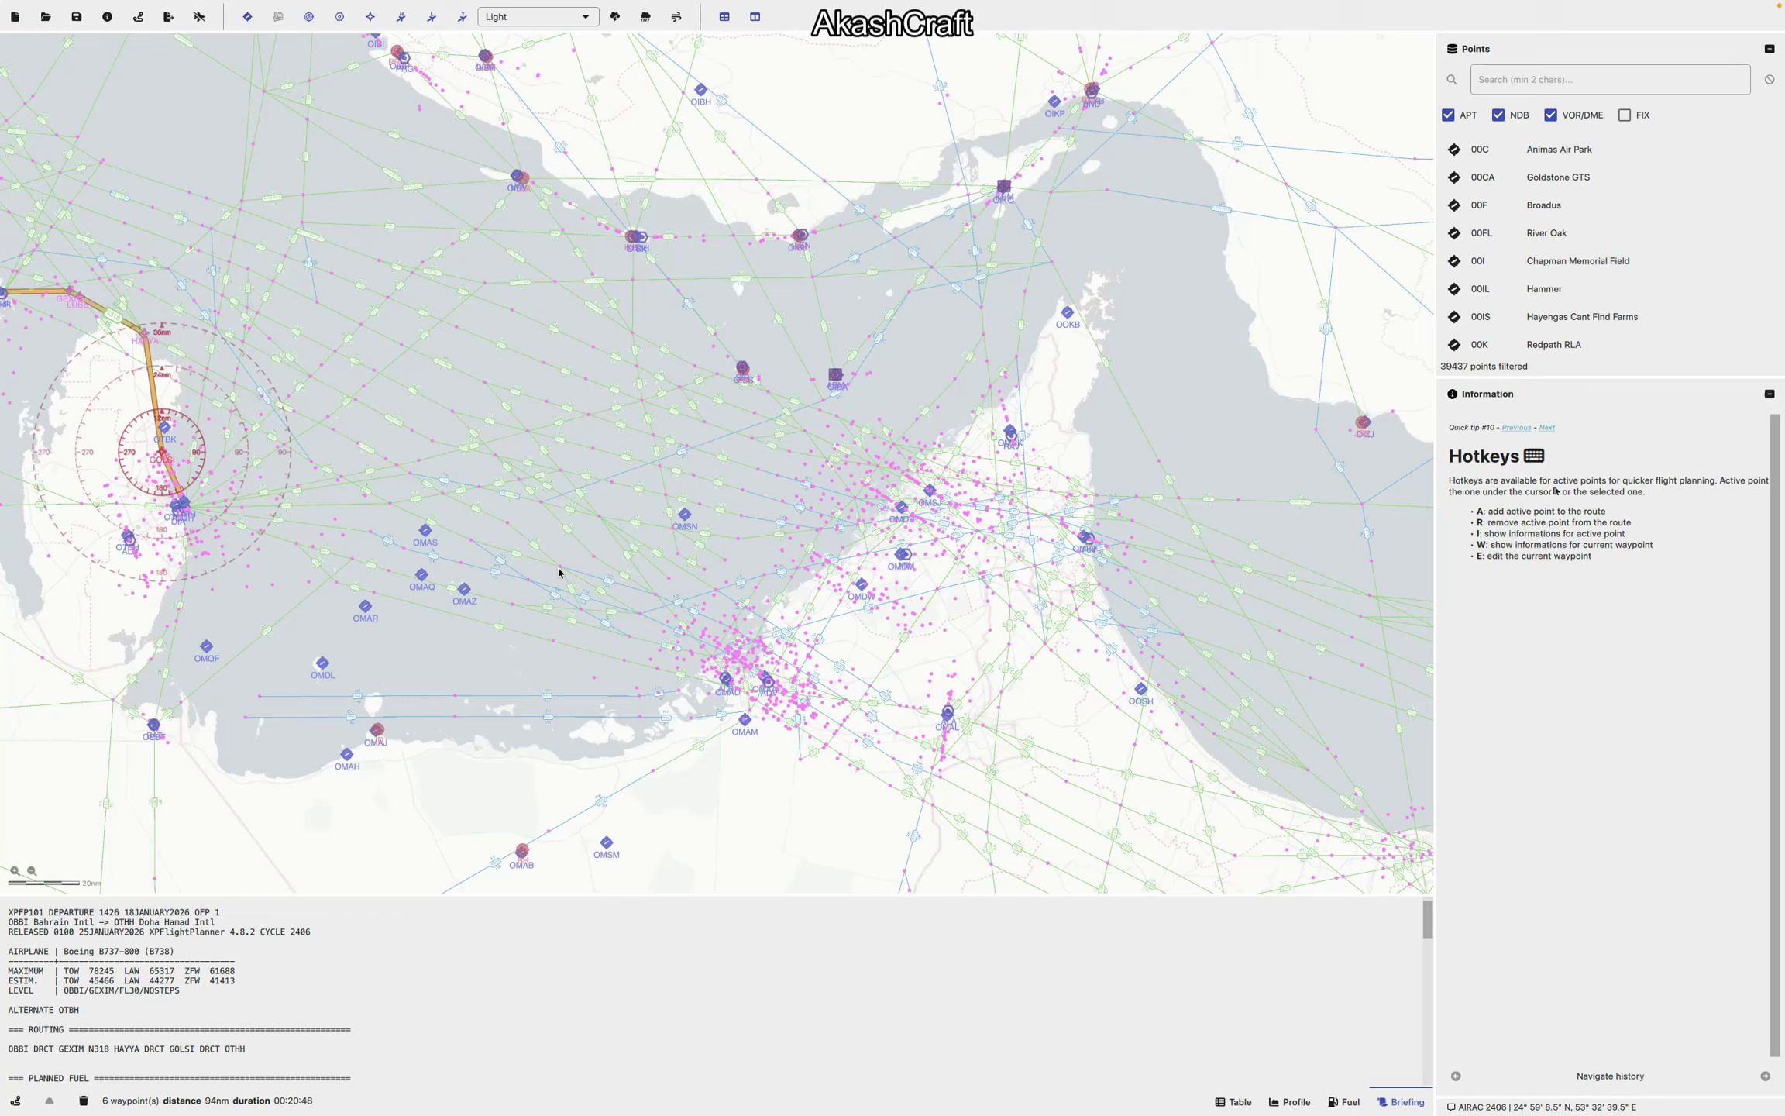
{"action": "scroll", "coordinate": [561, 571], "scroll_direction": "up", "scroll_amount": 4}
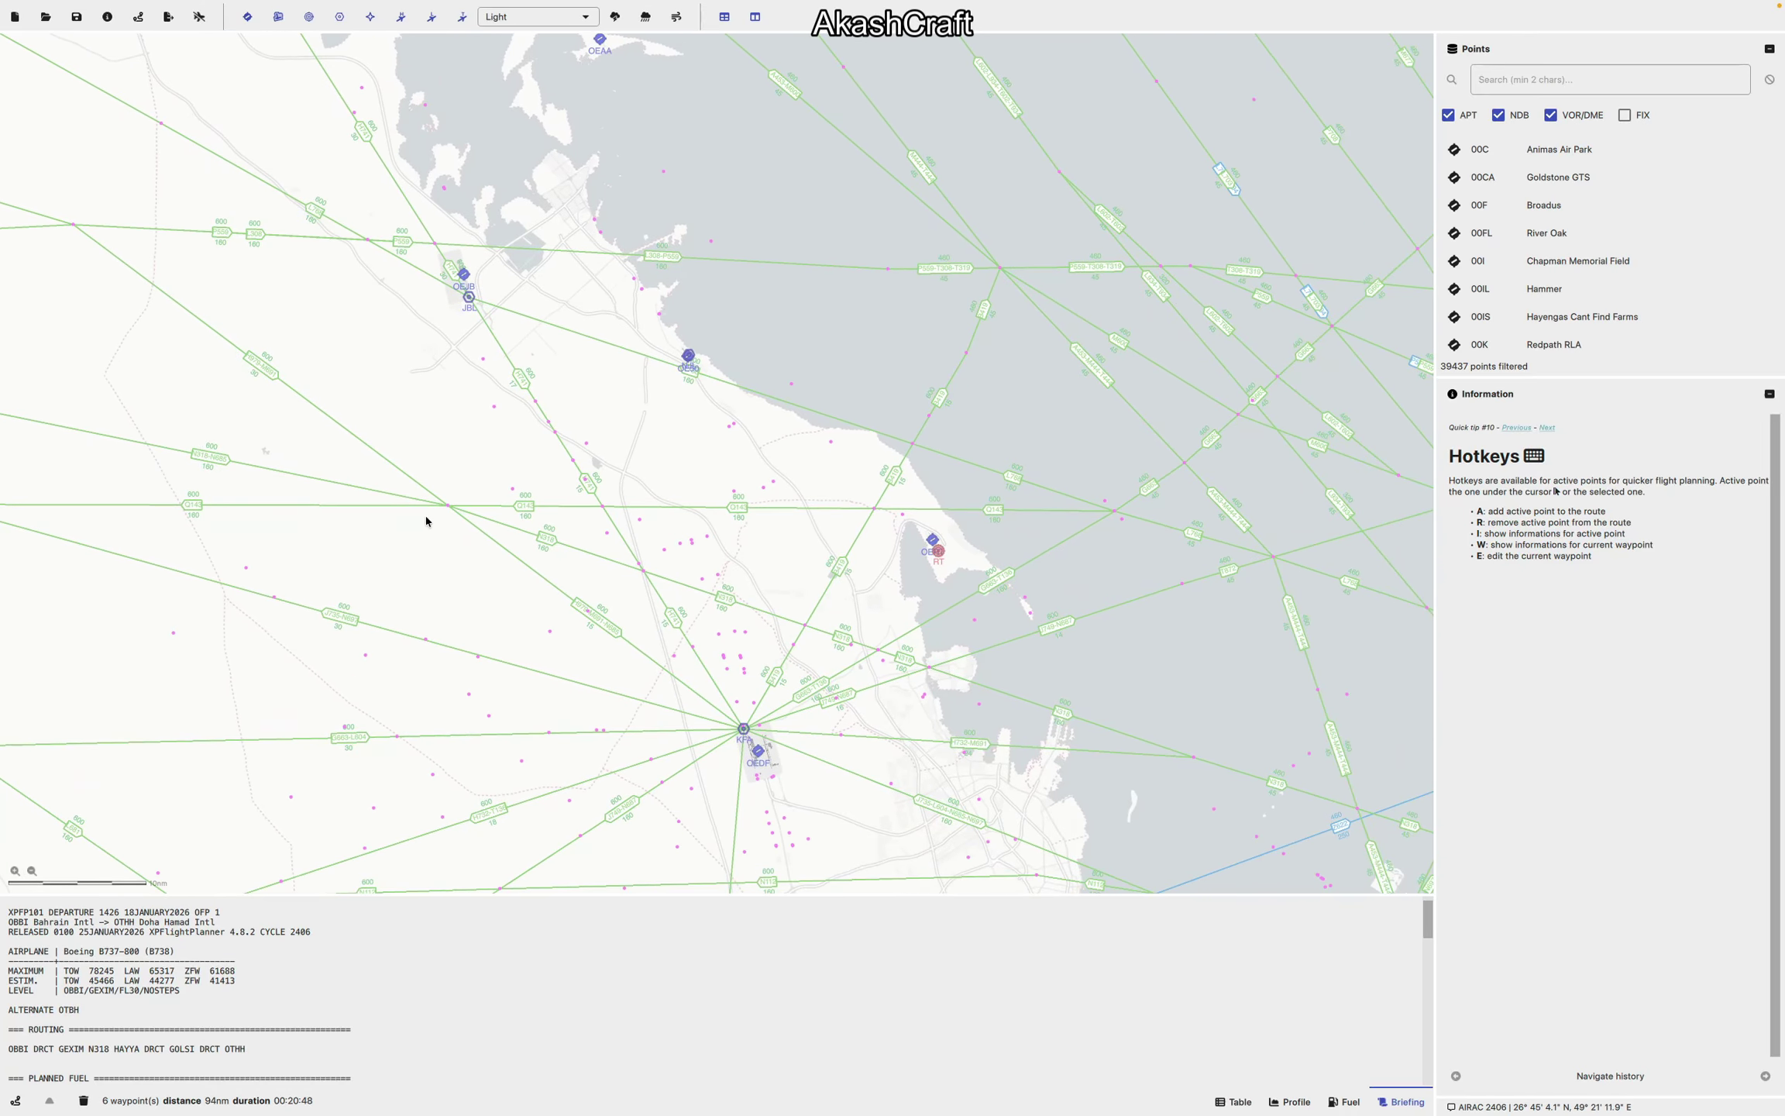
{"action": "left_click_drag", "start_coordinate": [692, 636], "coordinate": [319, 454]}
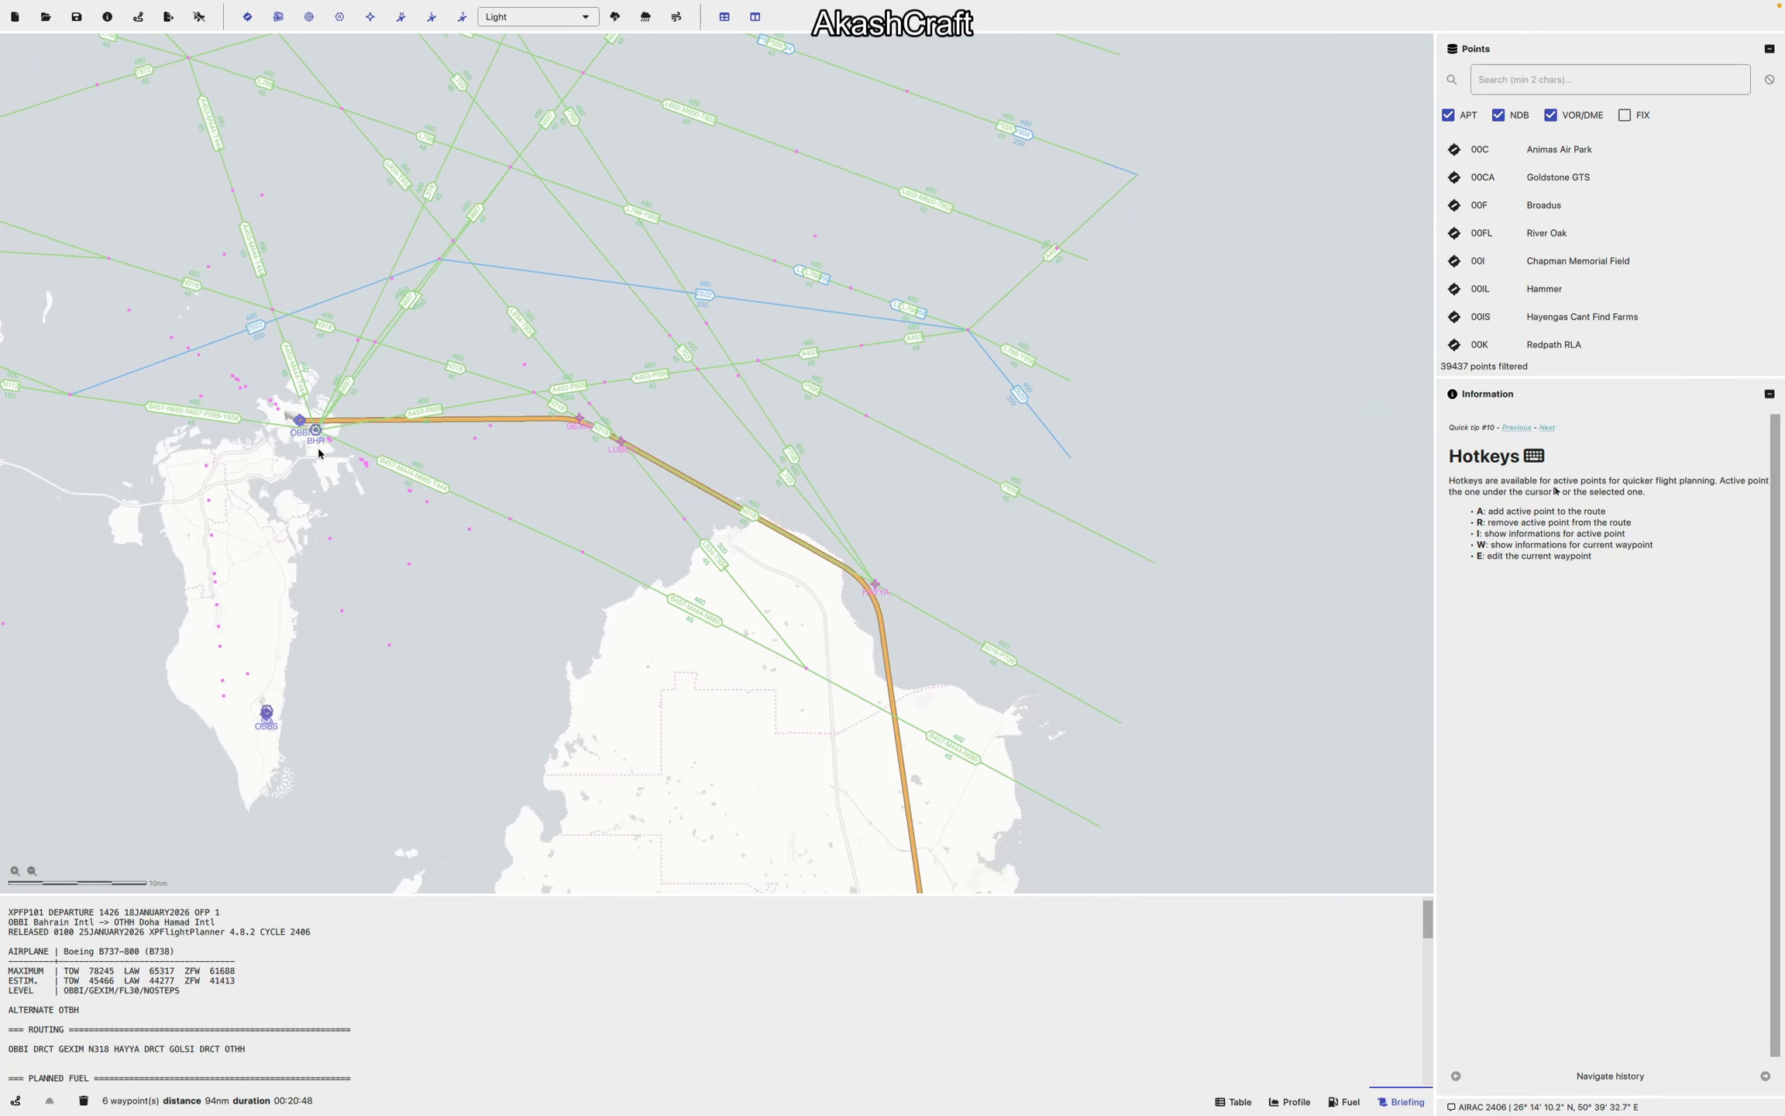
{"action": "left_click_drag", "start_coordinate": [642, 541], "coordinate": [372, 389]}
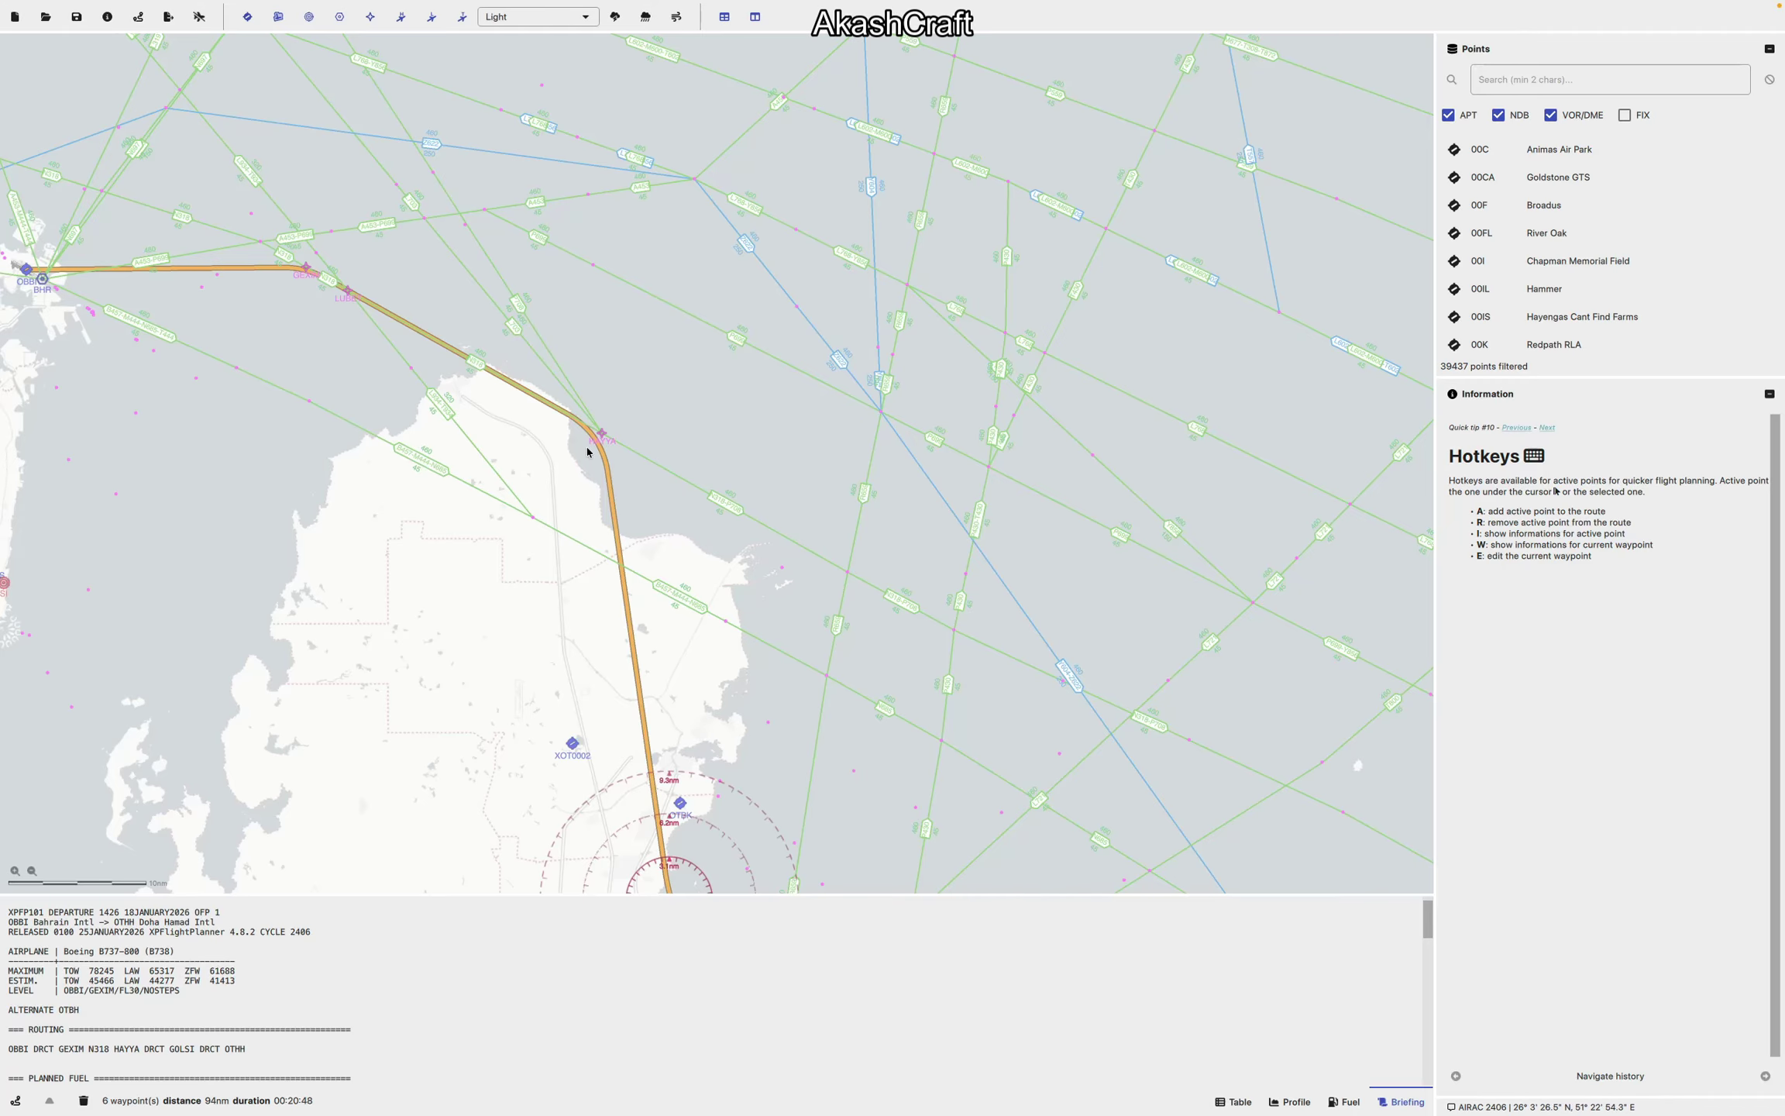
{"action": "left_click_drag", "start_coordinate": [613, 603], "coordinate": [520, 366]}
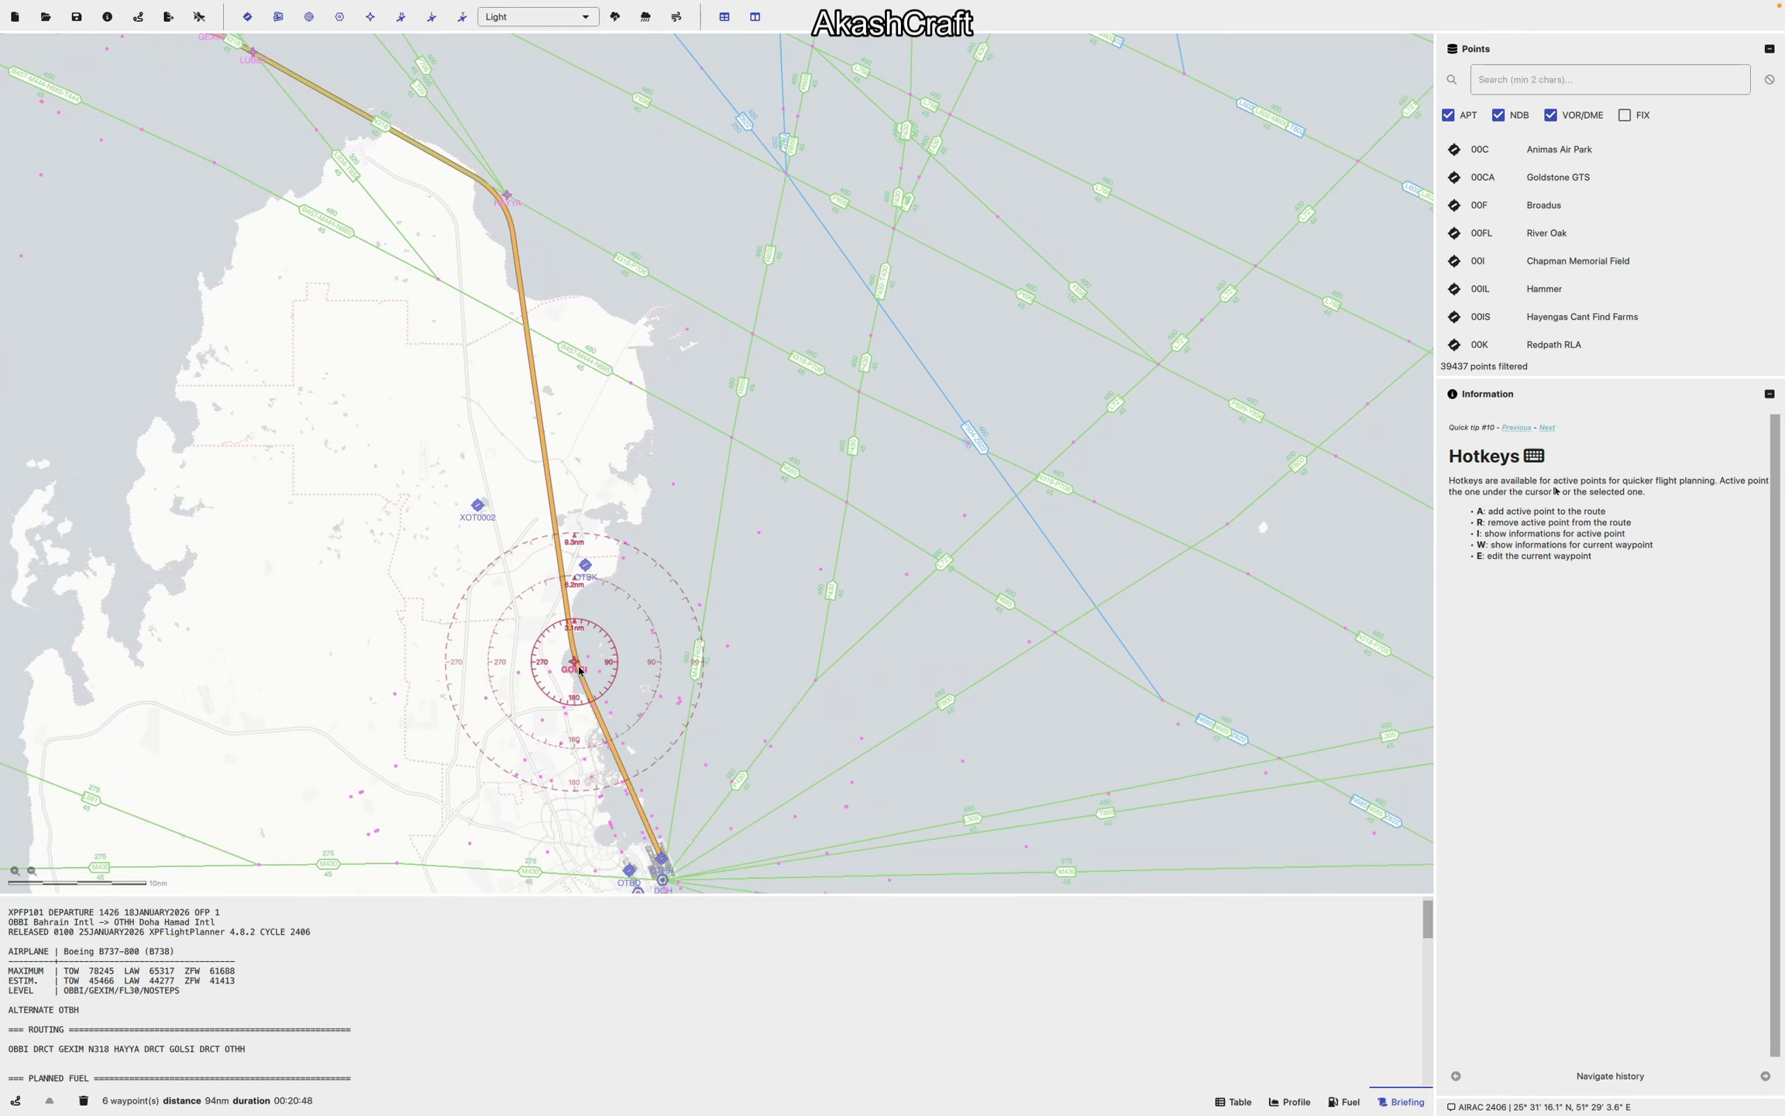
{"action": "left_click_drag", "start_coordinate": [635, 668], "coordinate": [560, 429]}
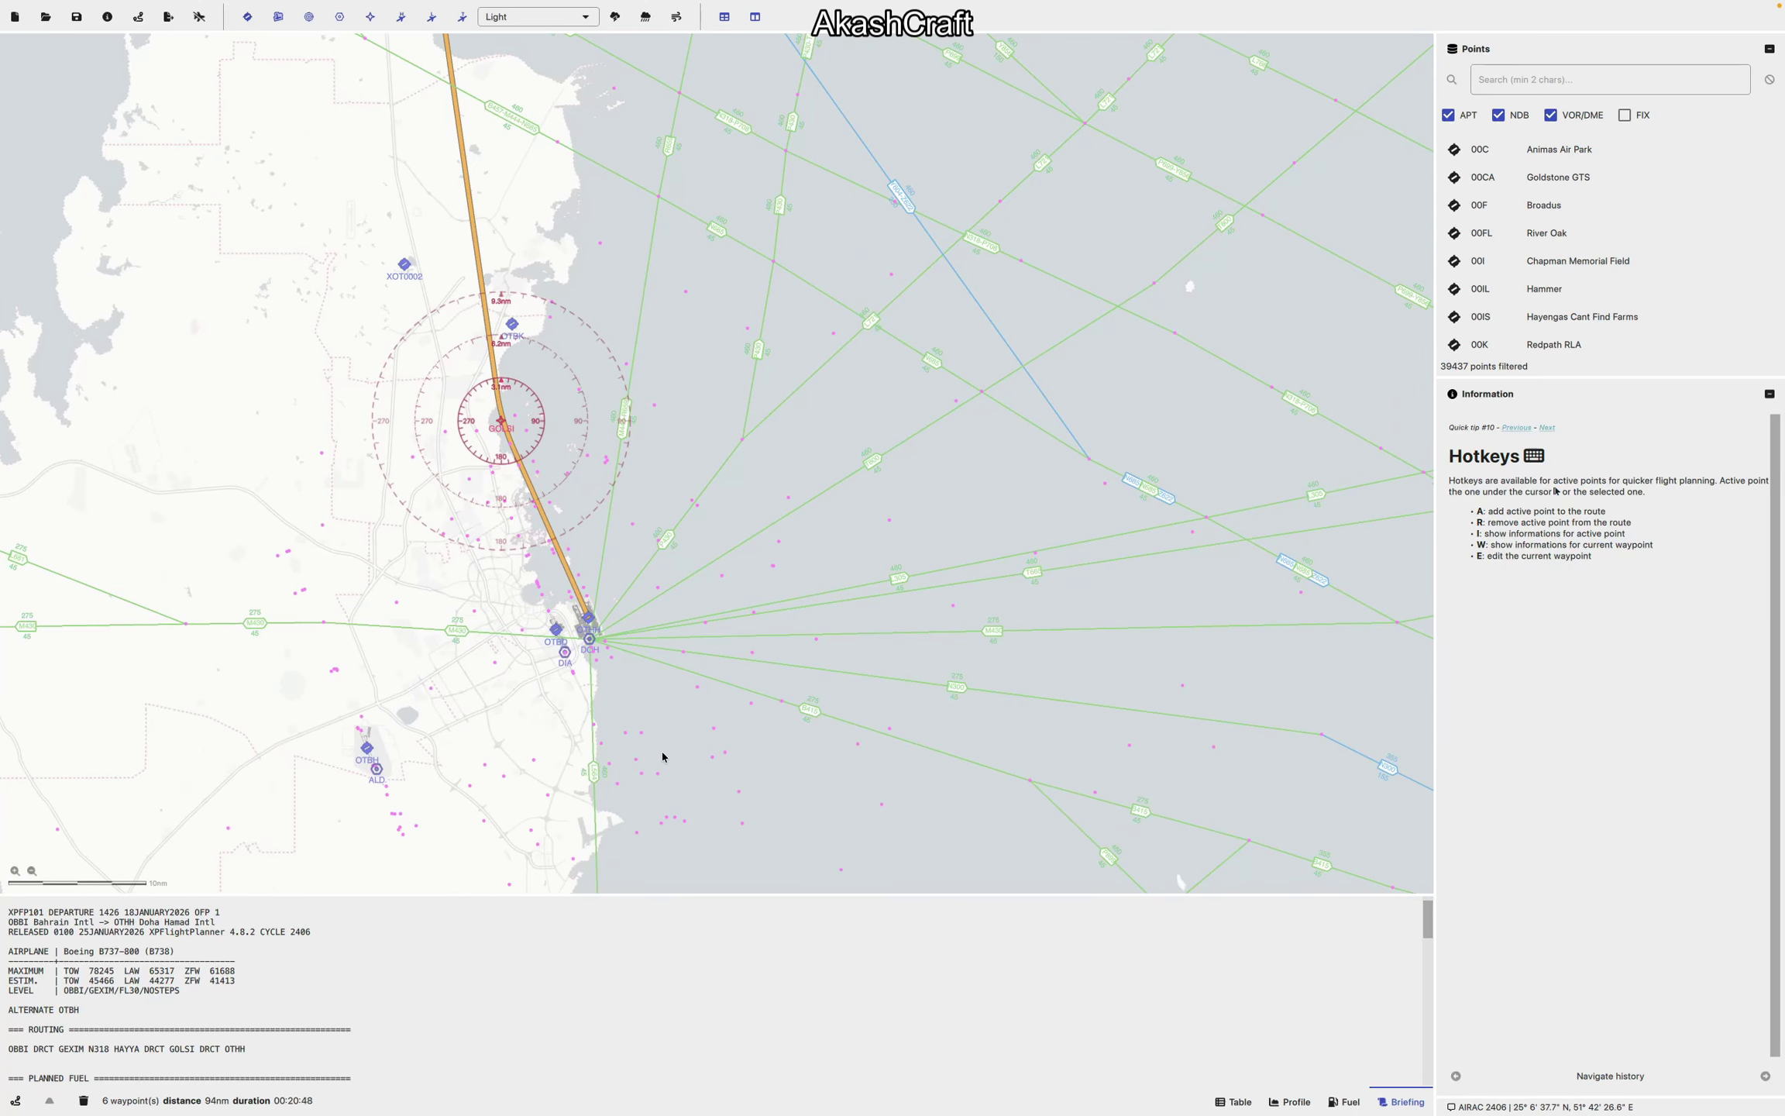
{"action": "left_click_drag", "start_coordinate": [433, 433], "coordinate": [709, 809]}
{"action": "left_click_drag", "start_coordinate": [491, 609], "coordinate": [547, 548]}
{"action": "scroll", "coordinate": [519, 470], "scroll_direction": "down", "scroll_amount": 3}
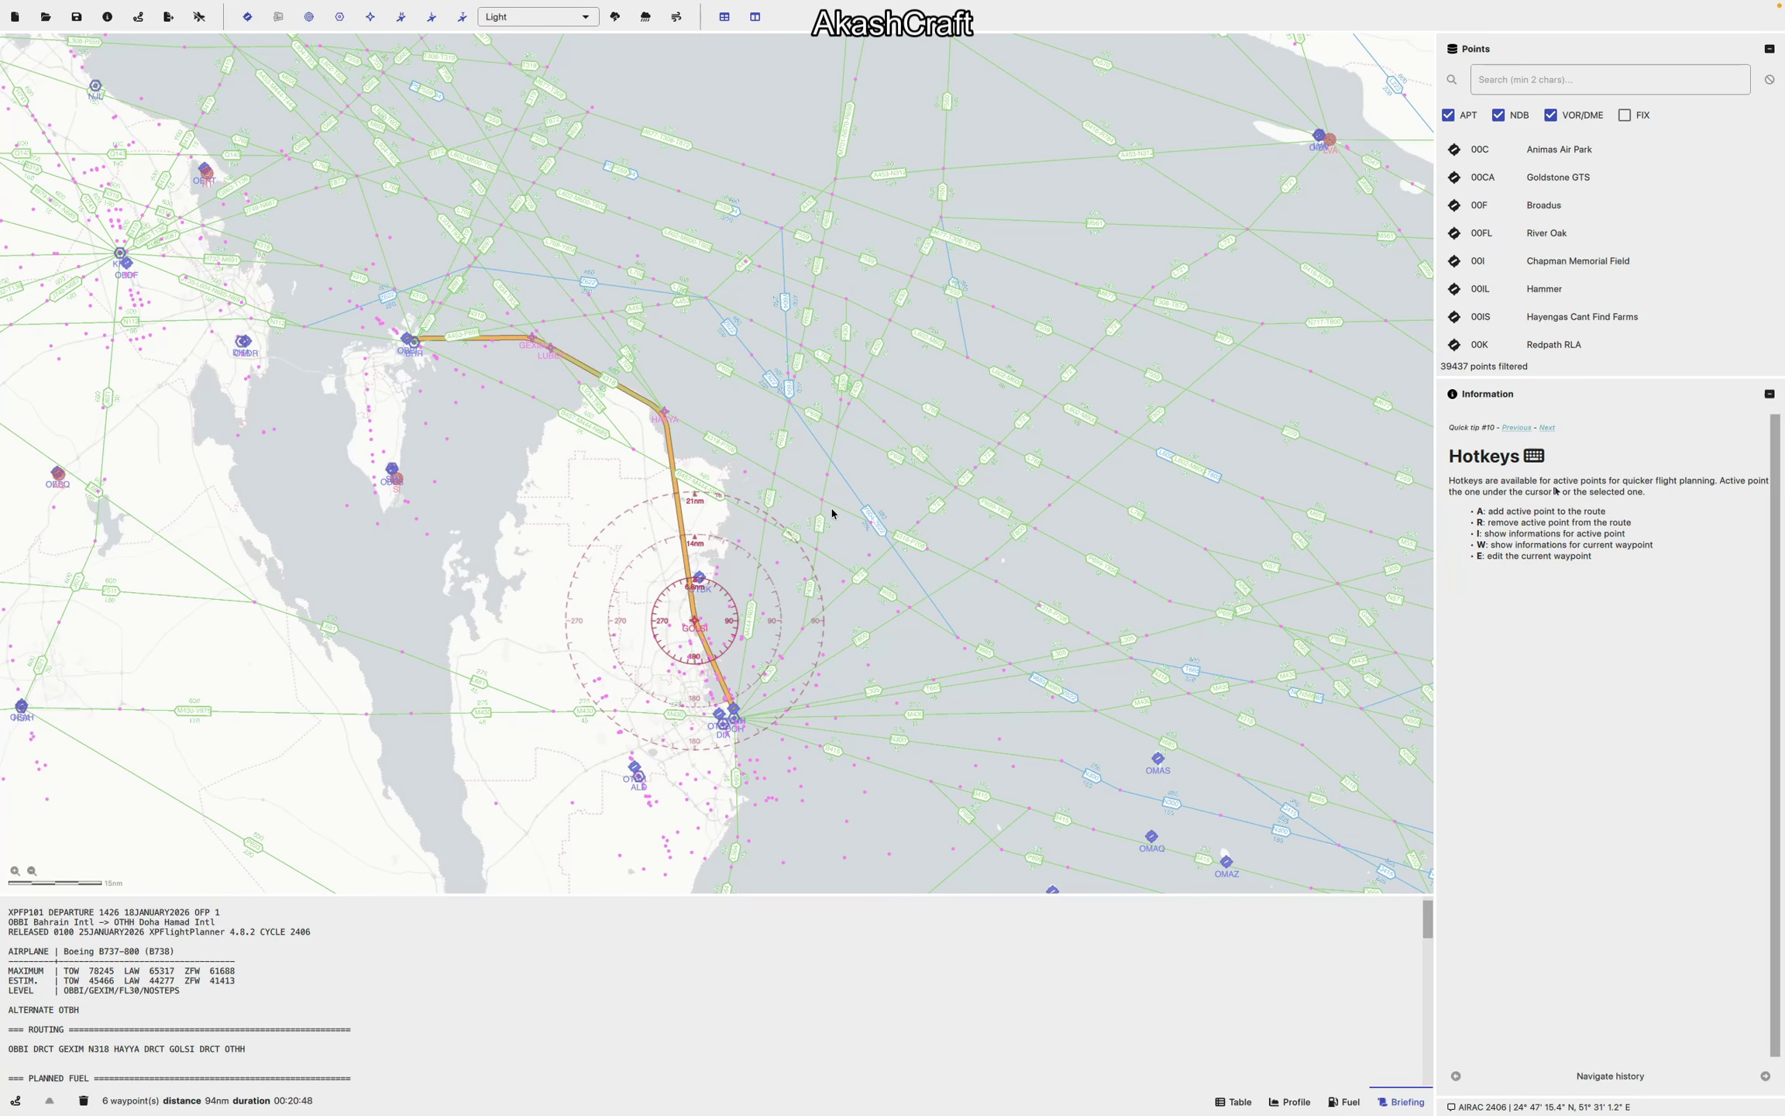
Step: Enlarge the briefing area upward at the planned fuel section
{"action": "scroll", "coordinate": [362, 929], "scroll_direction": "down", "scroll_amount": 5}
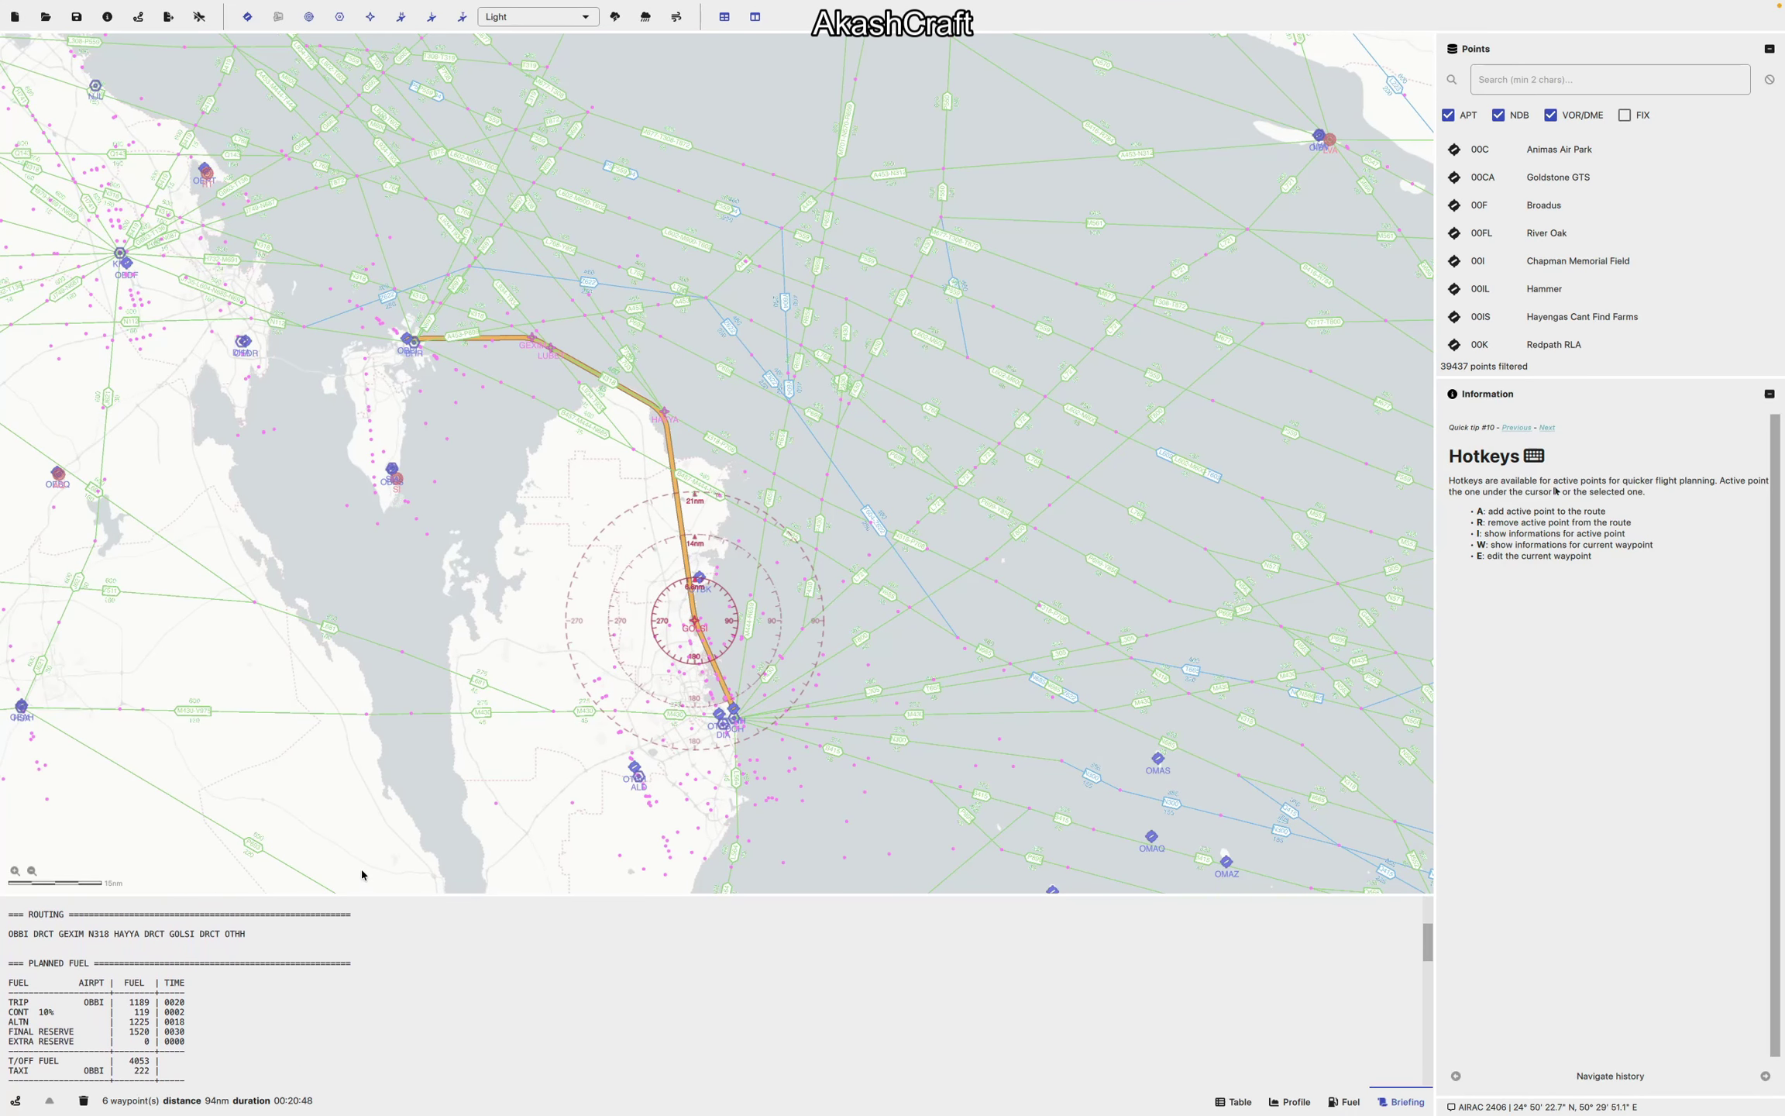
{"action": "scroll", "coordinate": [362, 969], "scroll_direction": "up", "scroll_amount": 1}
{"action": "left_click_drag", "start_coordinate": [372, 896], "coordinate": [402, 643]}
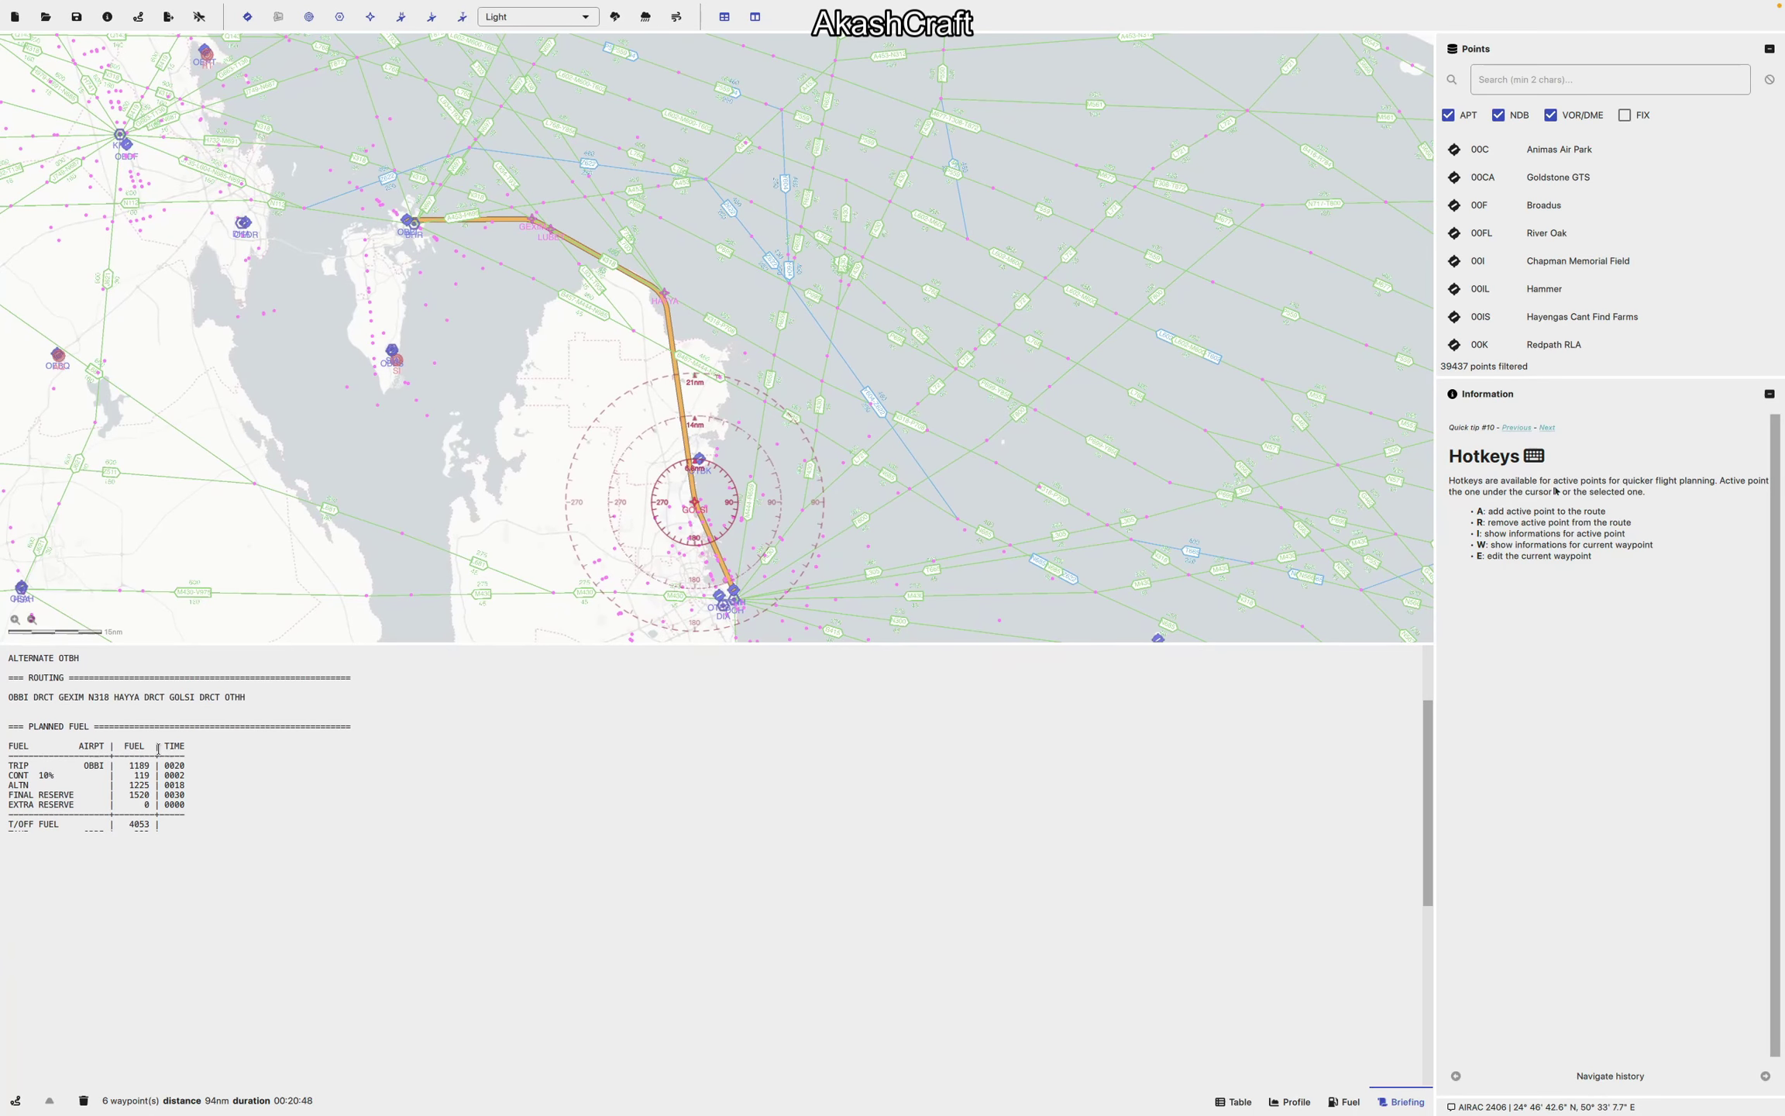
Step: Review the trip, contingency, alternate, final reserve and extra reserve rows in the planned fuel table
{"action": "left_click_drag", "start_coordinate": [124, 765], "coordinate": [150, 806]}
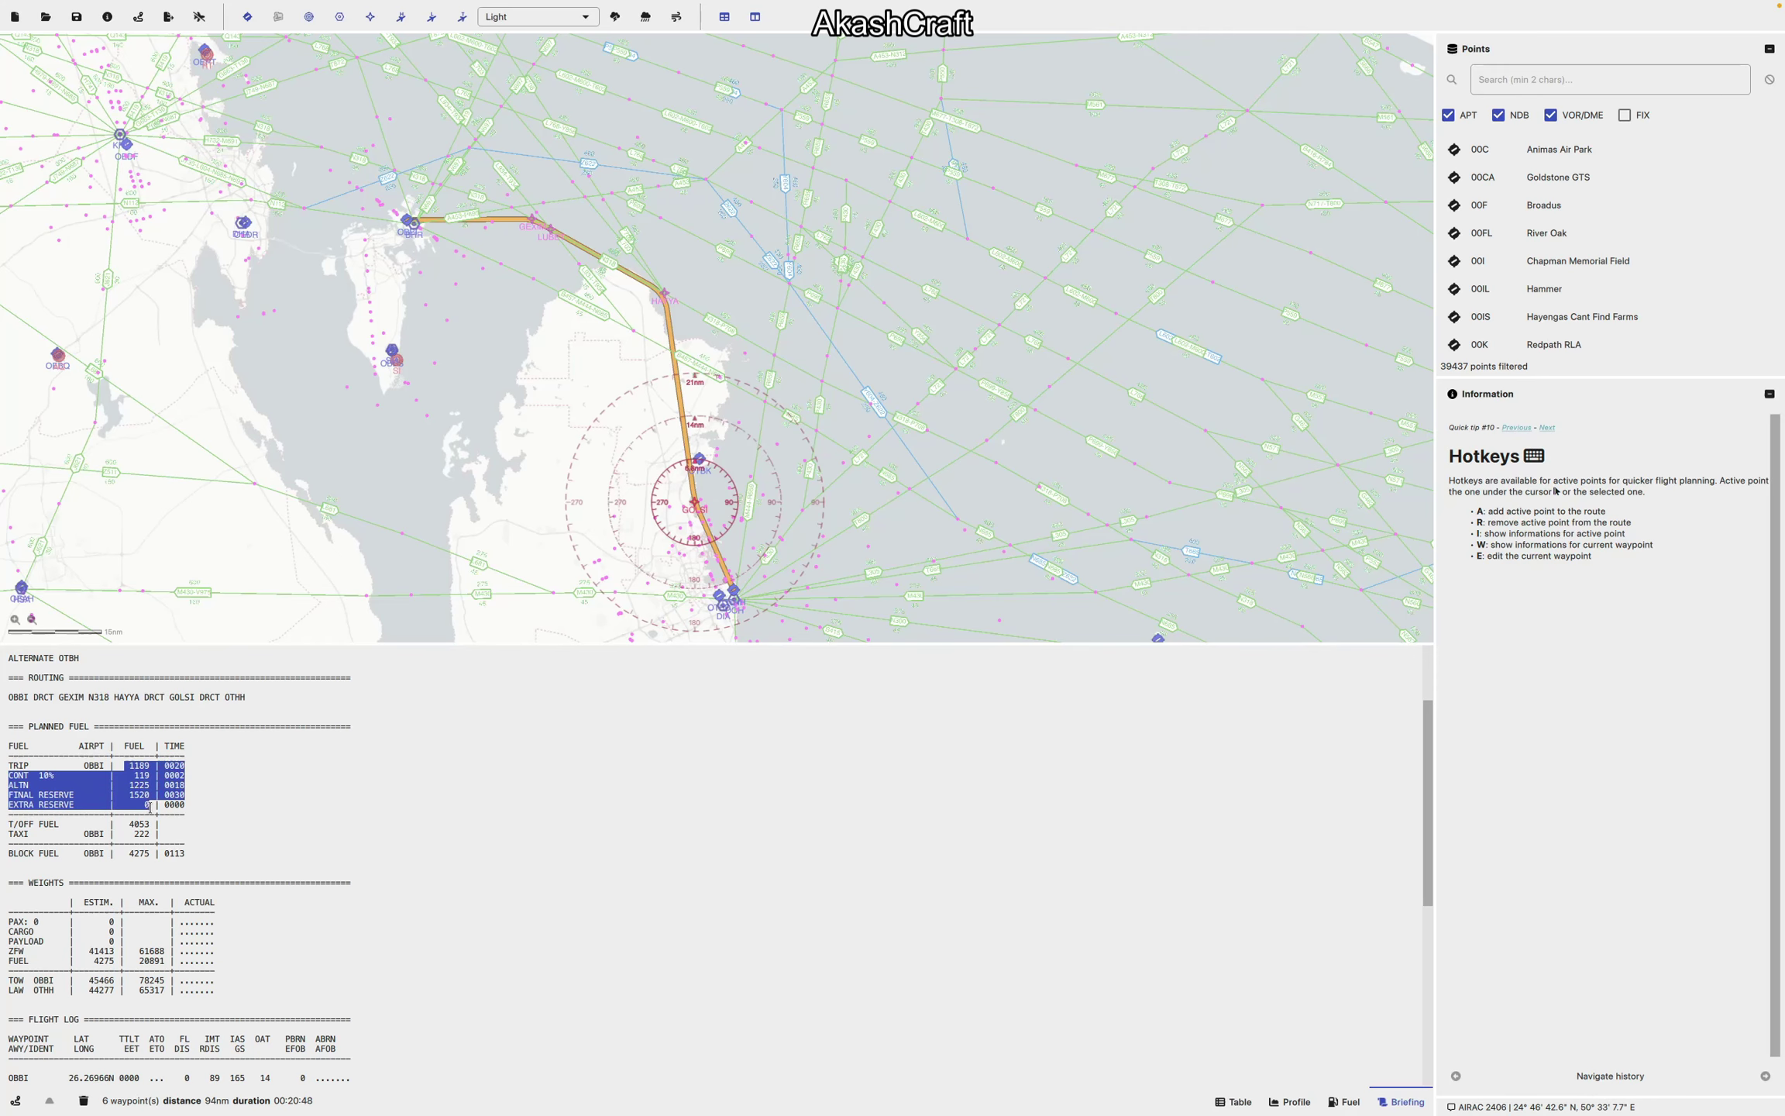
{"action": "left_click", "coordinate": [30, 786]}
{"action": "left_click_drag", "start_coordinate": [5, 773], "coordinate": [185, 786]}
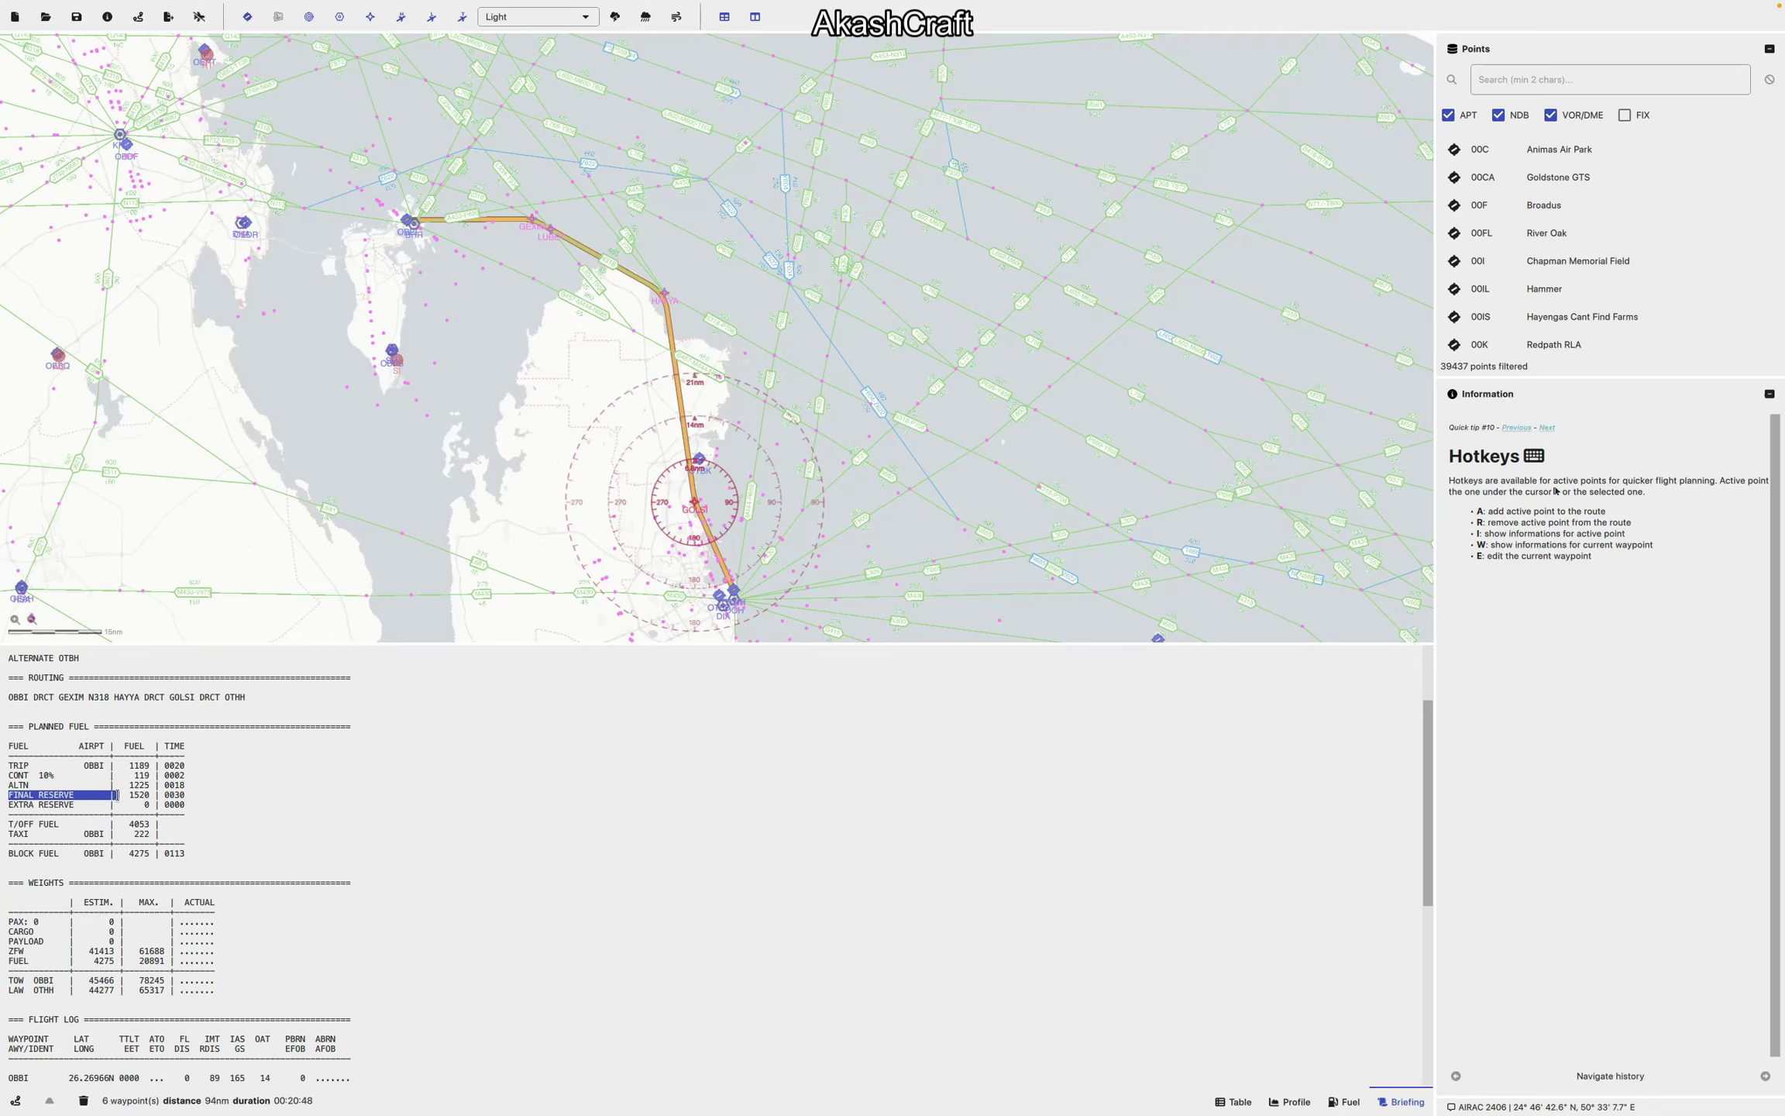
{"action": "mouse_move", "coordinate": [7, 798]}
{"action": "left_mouse_down"}
{"action": "mouse_move", "coordinate": [186, 795]}
{"action": "mouse_move", "coordinate": [5, 792]}
{"action": "left_mouse_up"}
{"action": "left_click", "coordinate": [29, 795]}
{"action": "left_click_drag", "start_coordinate": [9, 808], "coordinate": [193, 811]}
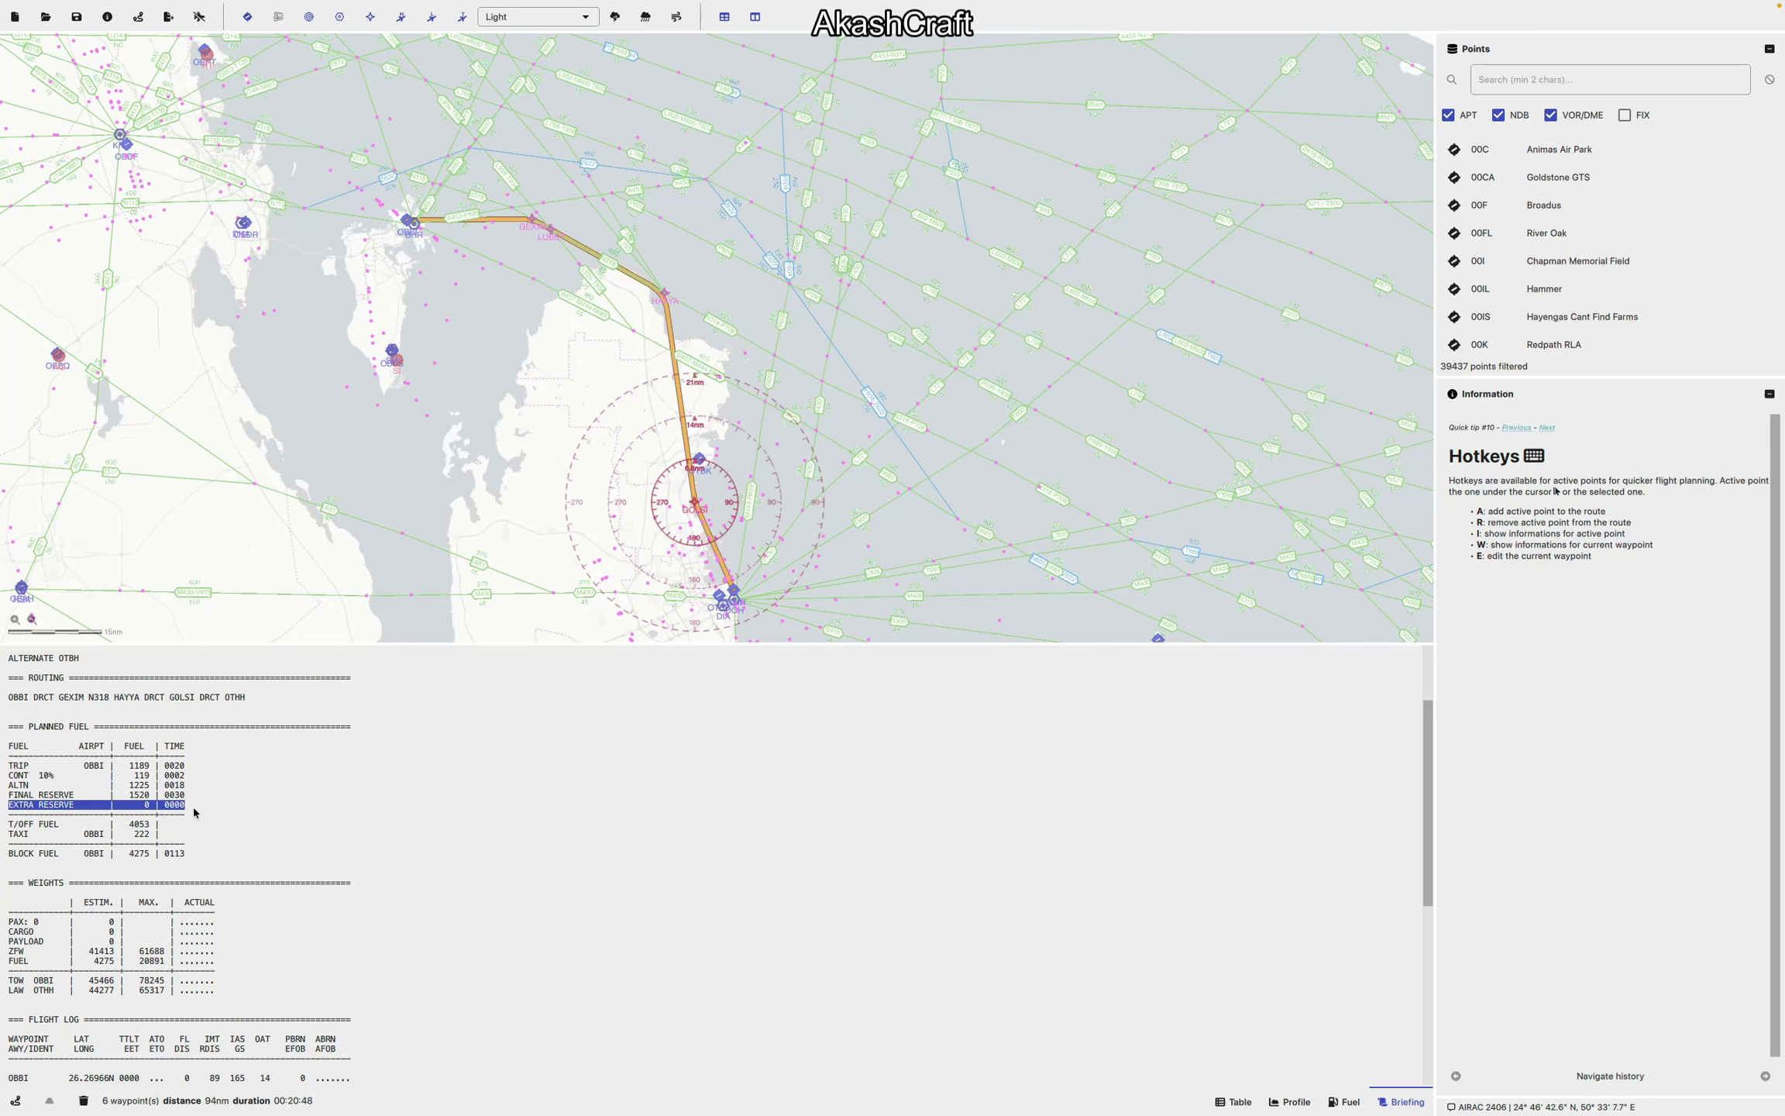
{"action": "left_click", "coordinate": [193, 812]}
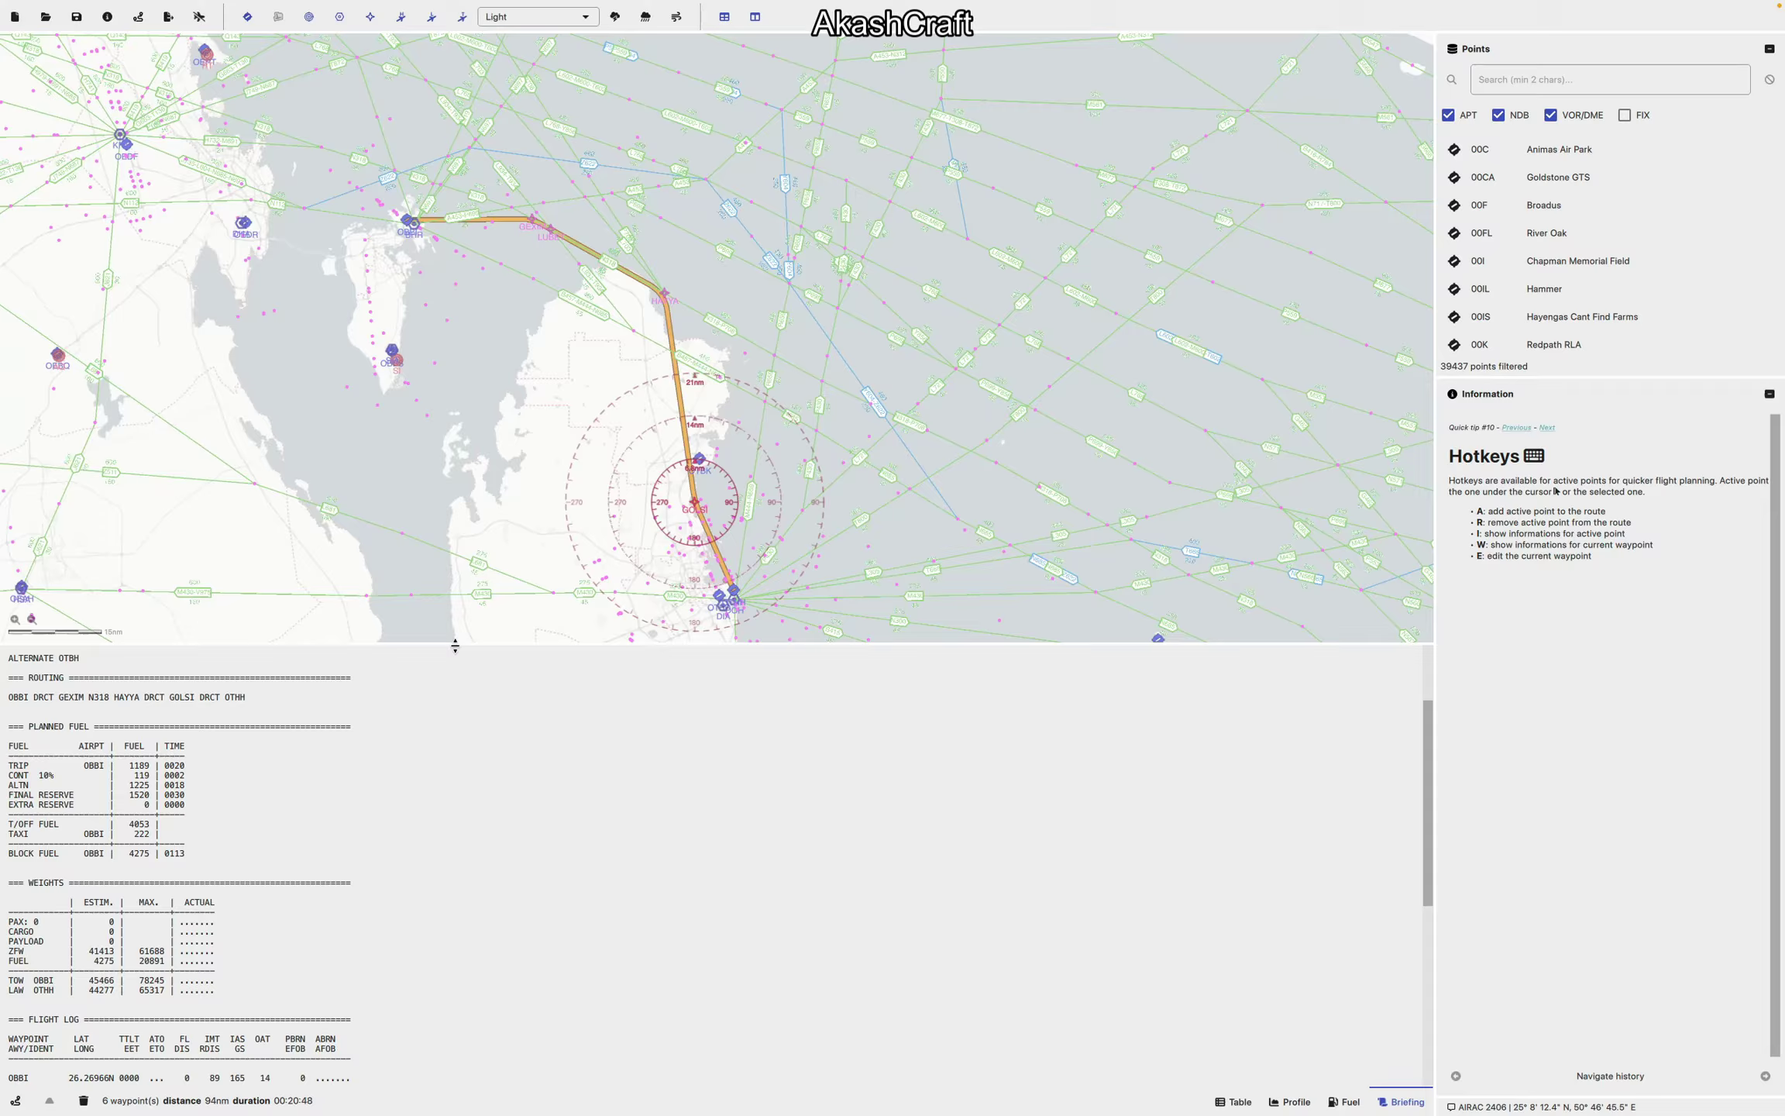
Step: Reduce the briefing area's height slightly and review the taxi and block fuel rows
{"action": "left_click_drag", "start_coordinate": [455, 644], "coordinate": [451, 682]}
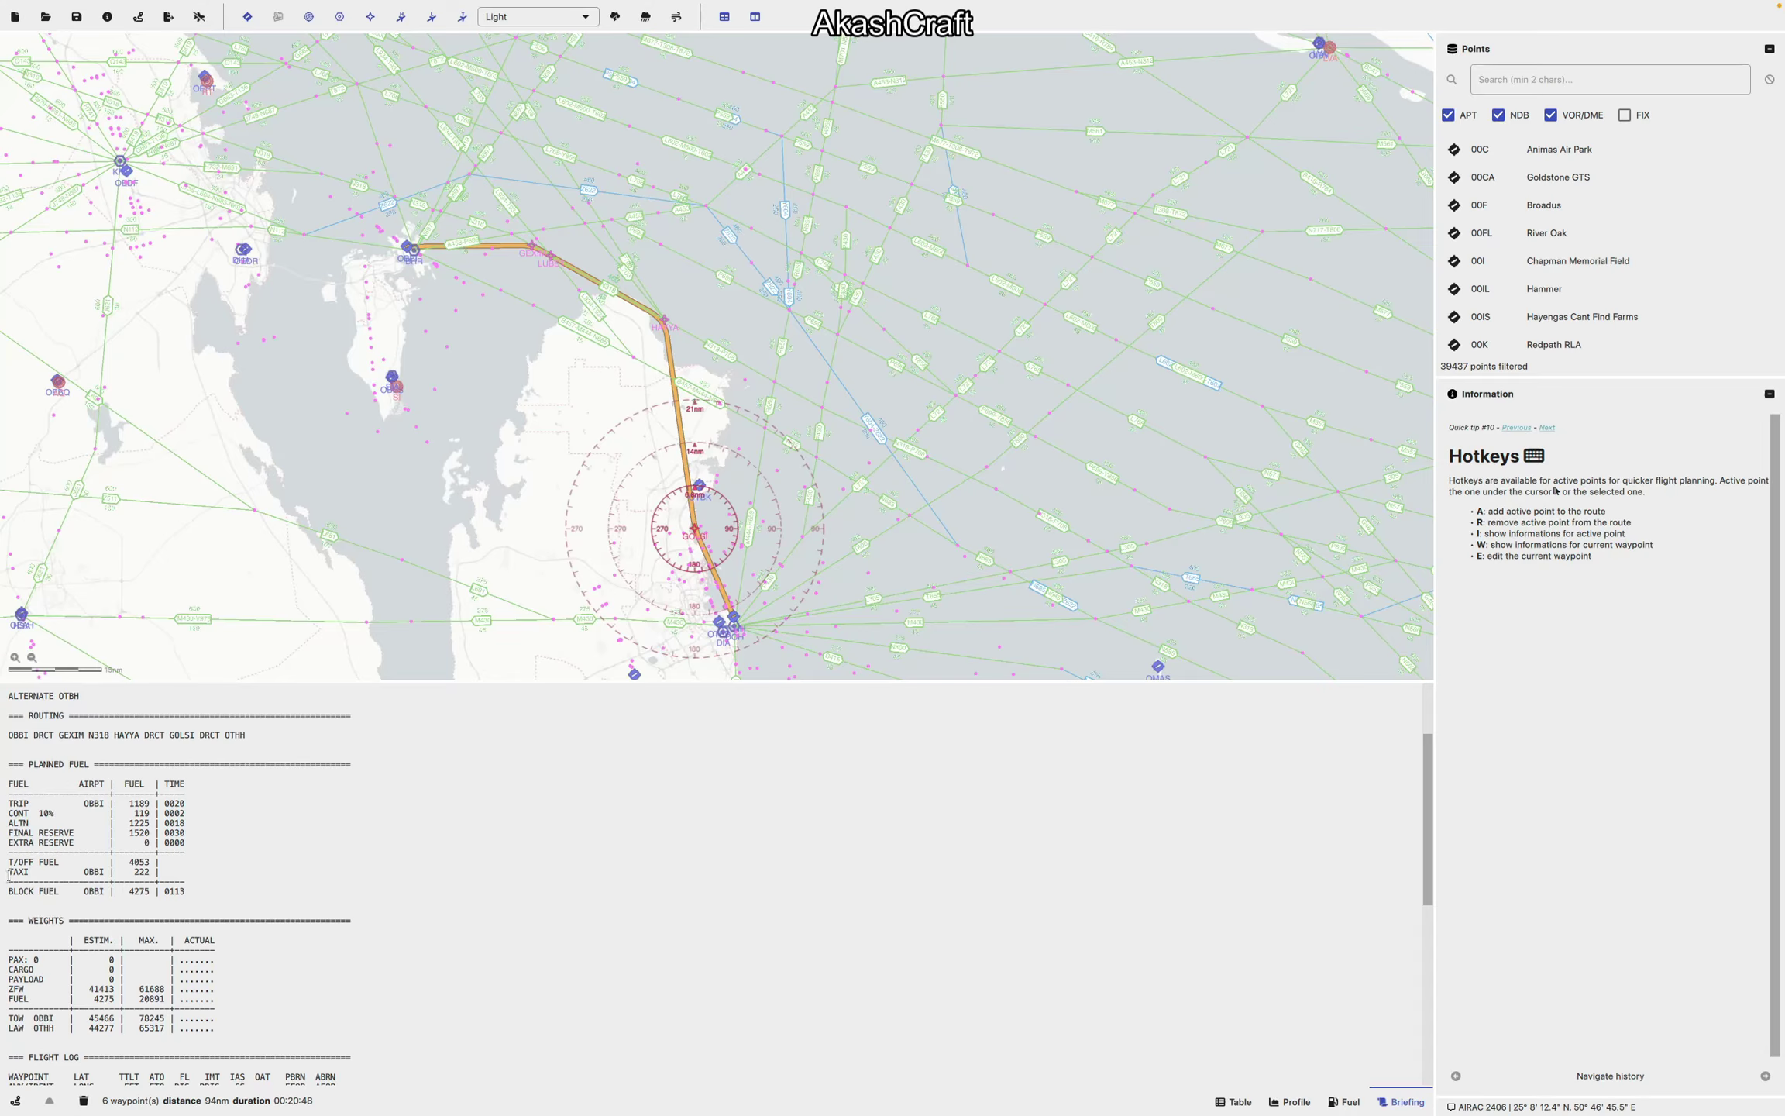
{"action": "left_click_drag", "start_coordinate": [8, 873], "coordinate": [153, 873]}
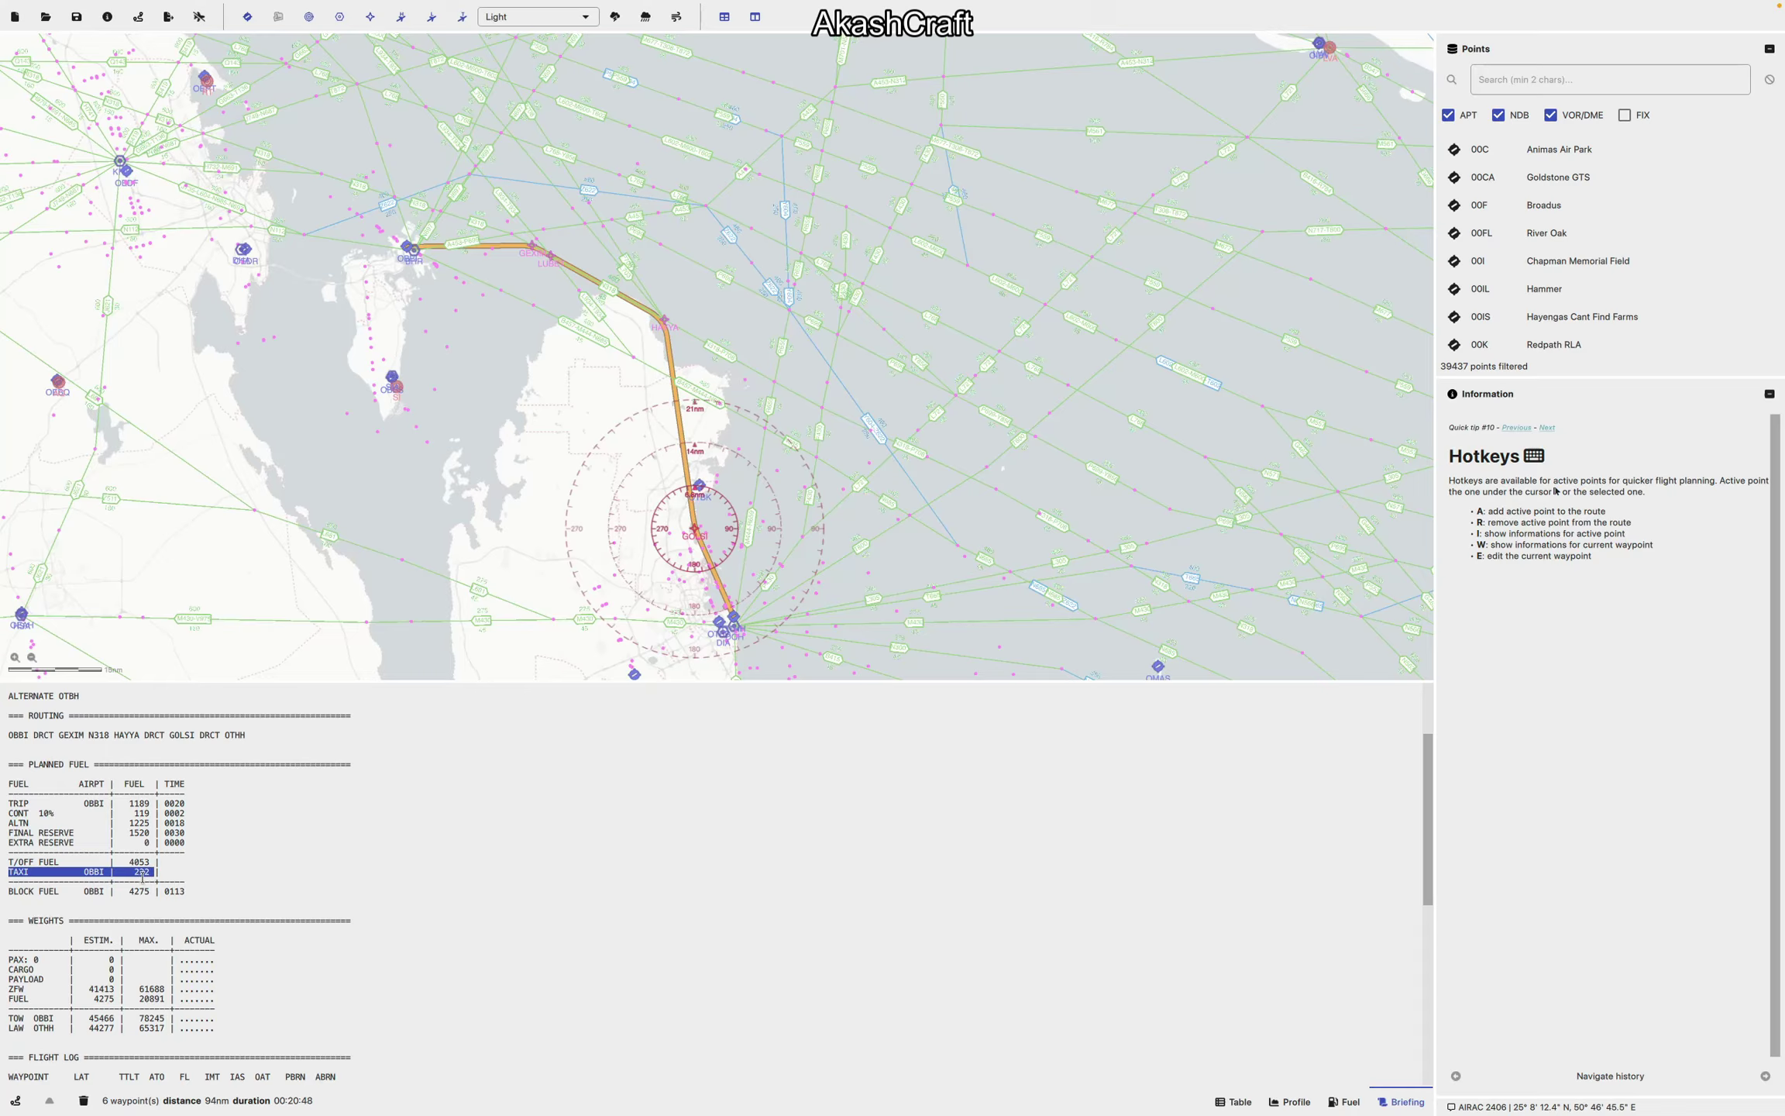
{"action": "left_click", "coordinate": [143, 878]}
{"action": "left_click_drag", "start_coordinate": [10, 893], "coordinate": [107, 890]}
{"action": "left_click", "coordinate": [140, 905]}
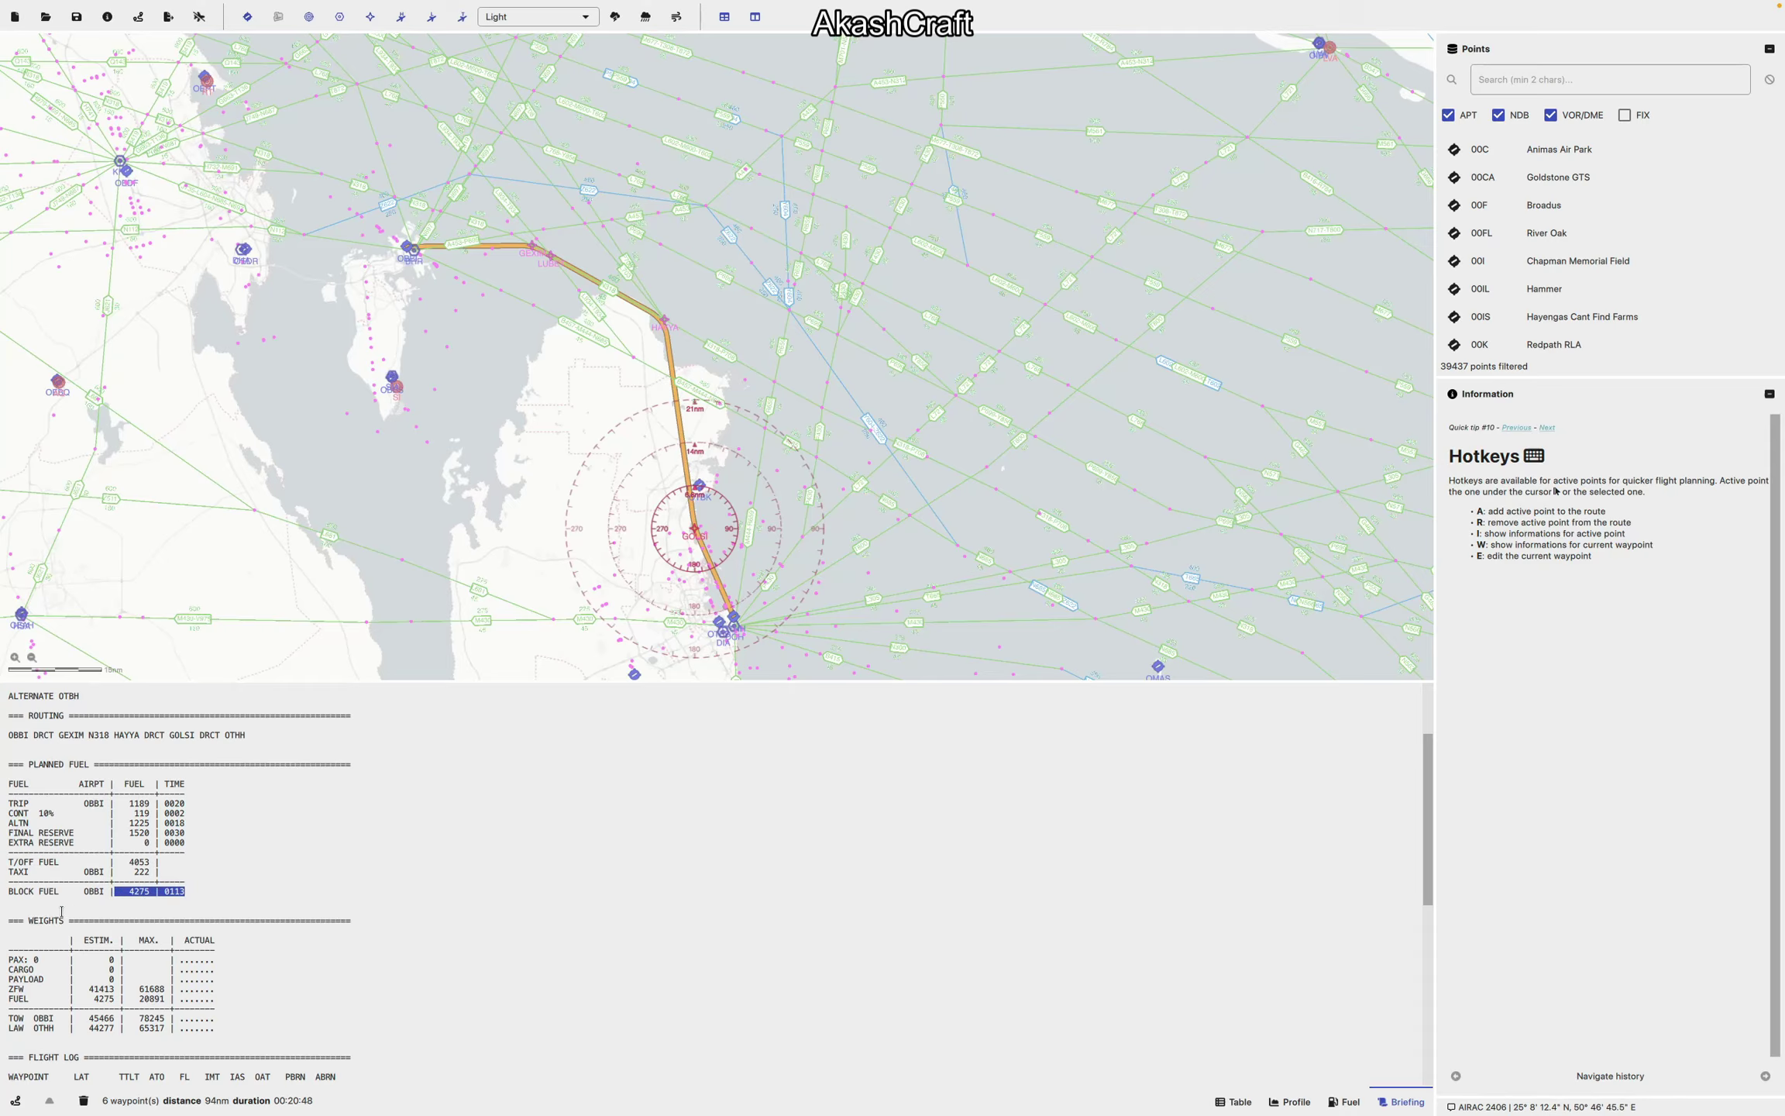
{"action": "left_click", "coordinate": [9, 922]}
{"action": "left_click_drag", "start_coordinate": [129, 891], "coordinate": [149, 893]}
Step: Review the weights table and the flight log further down in the briefing
{"action": "scroll", "coordinate": [247, 819], "scroll_direction": "down", "scroll_amount": 6}
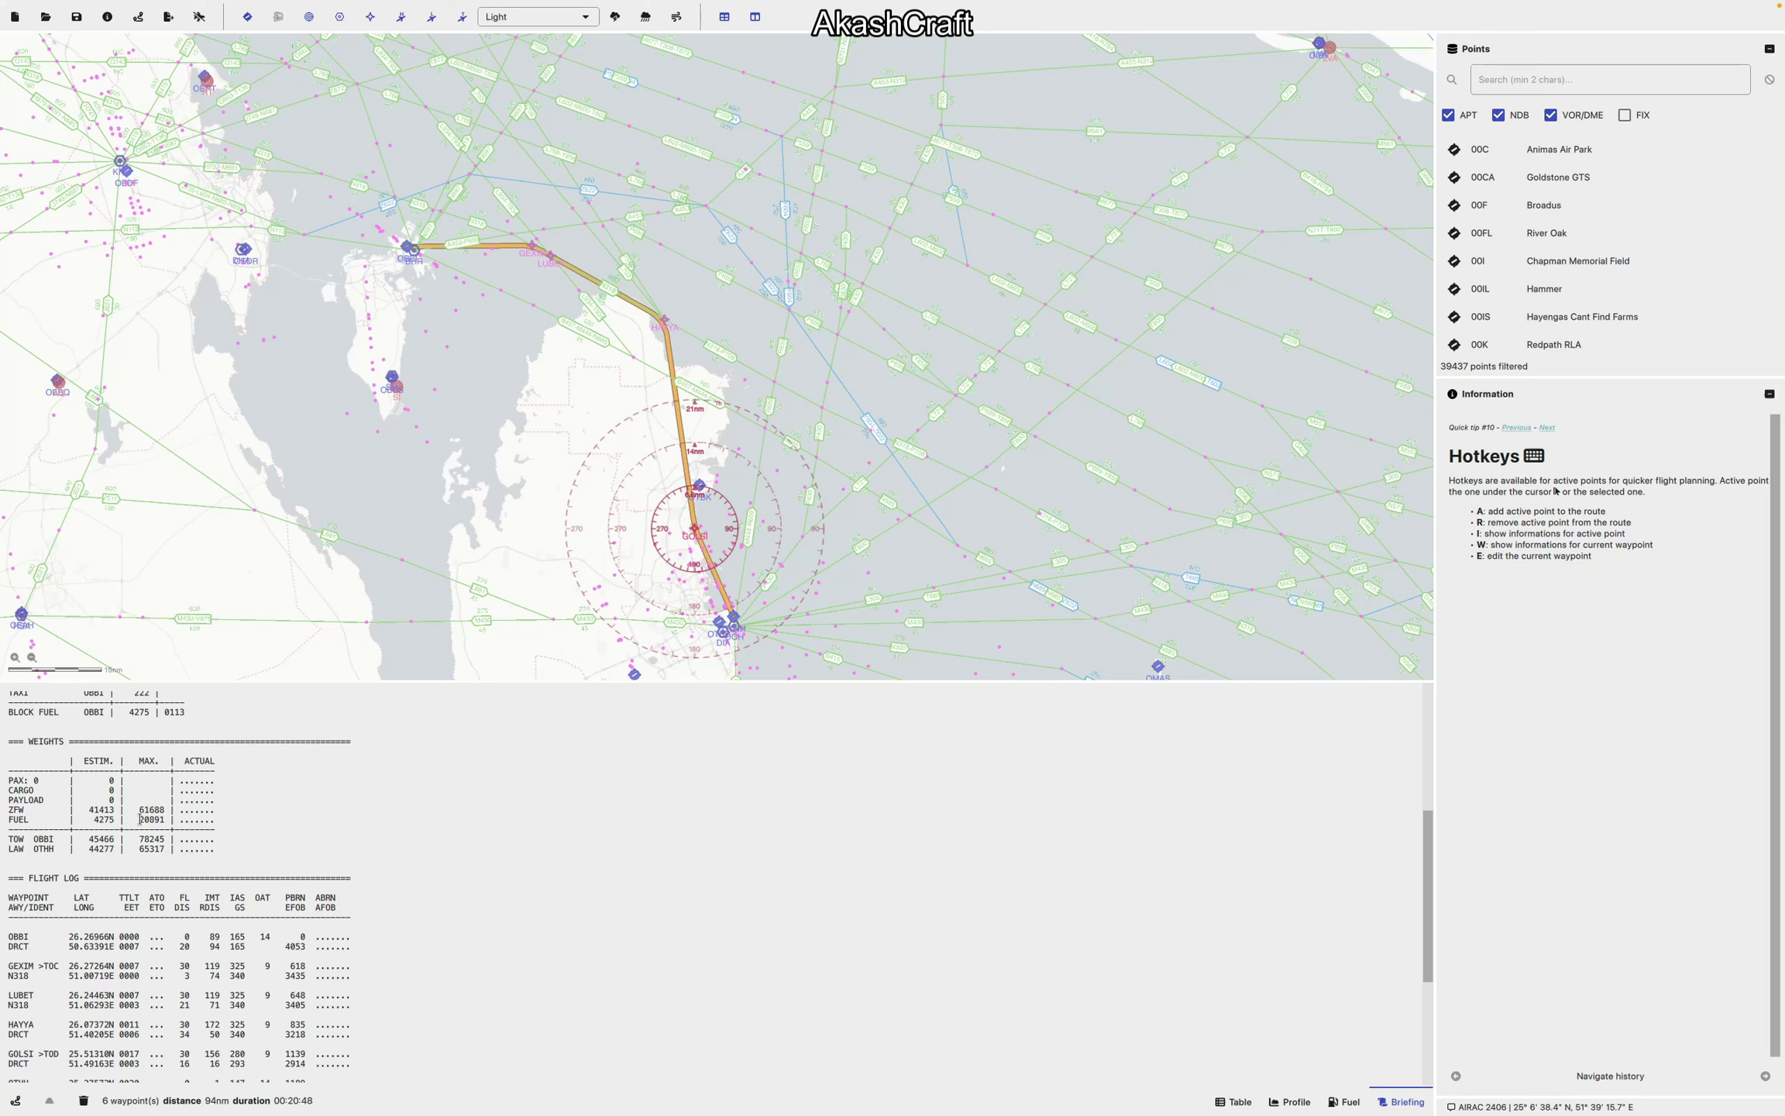
{"action": "scroll", "coordinate": [242, 888], "scroll_direction": "down", "scroll_amount": 4}
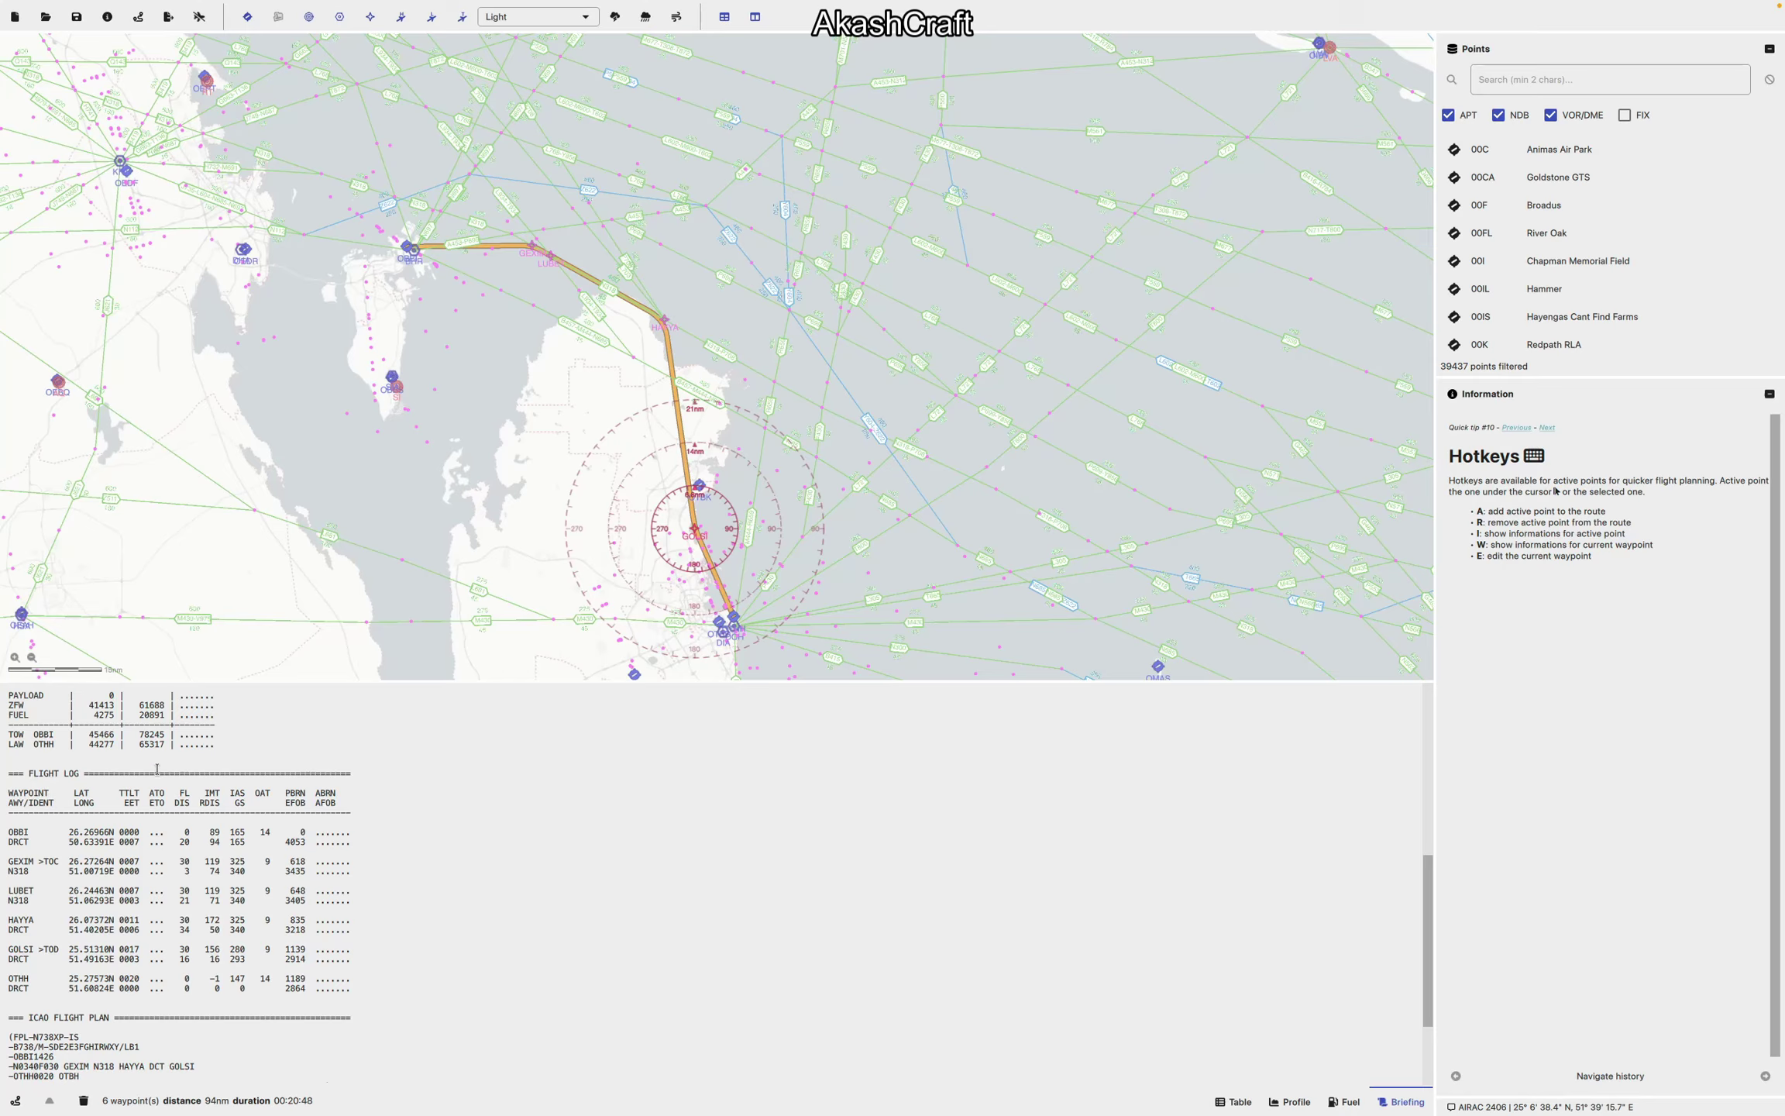
Step: Review the flight log, ICAO flight plan and sign-off section of the briefing, ending back at its beginning
{"action": "scroll", "coordinate": [154, 821], "scroll_direction": "down", "scroll_amount": 1}
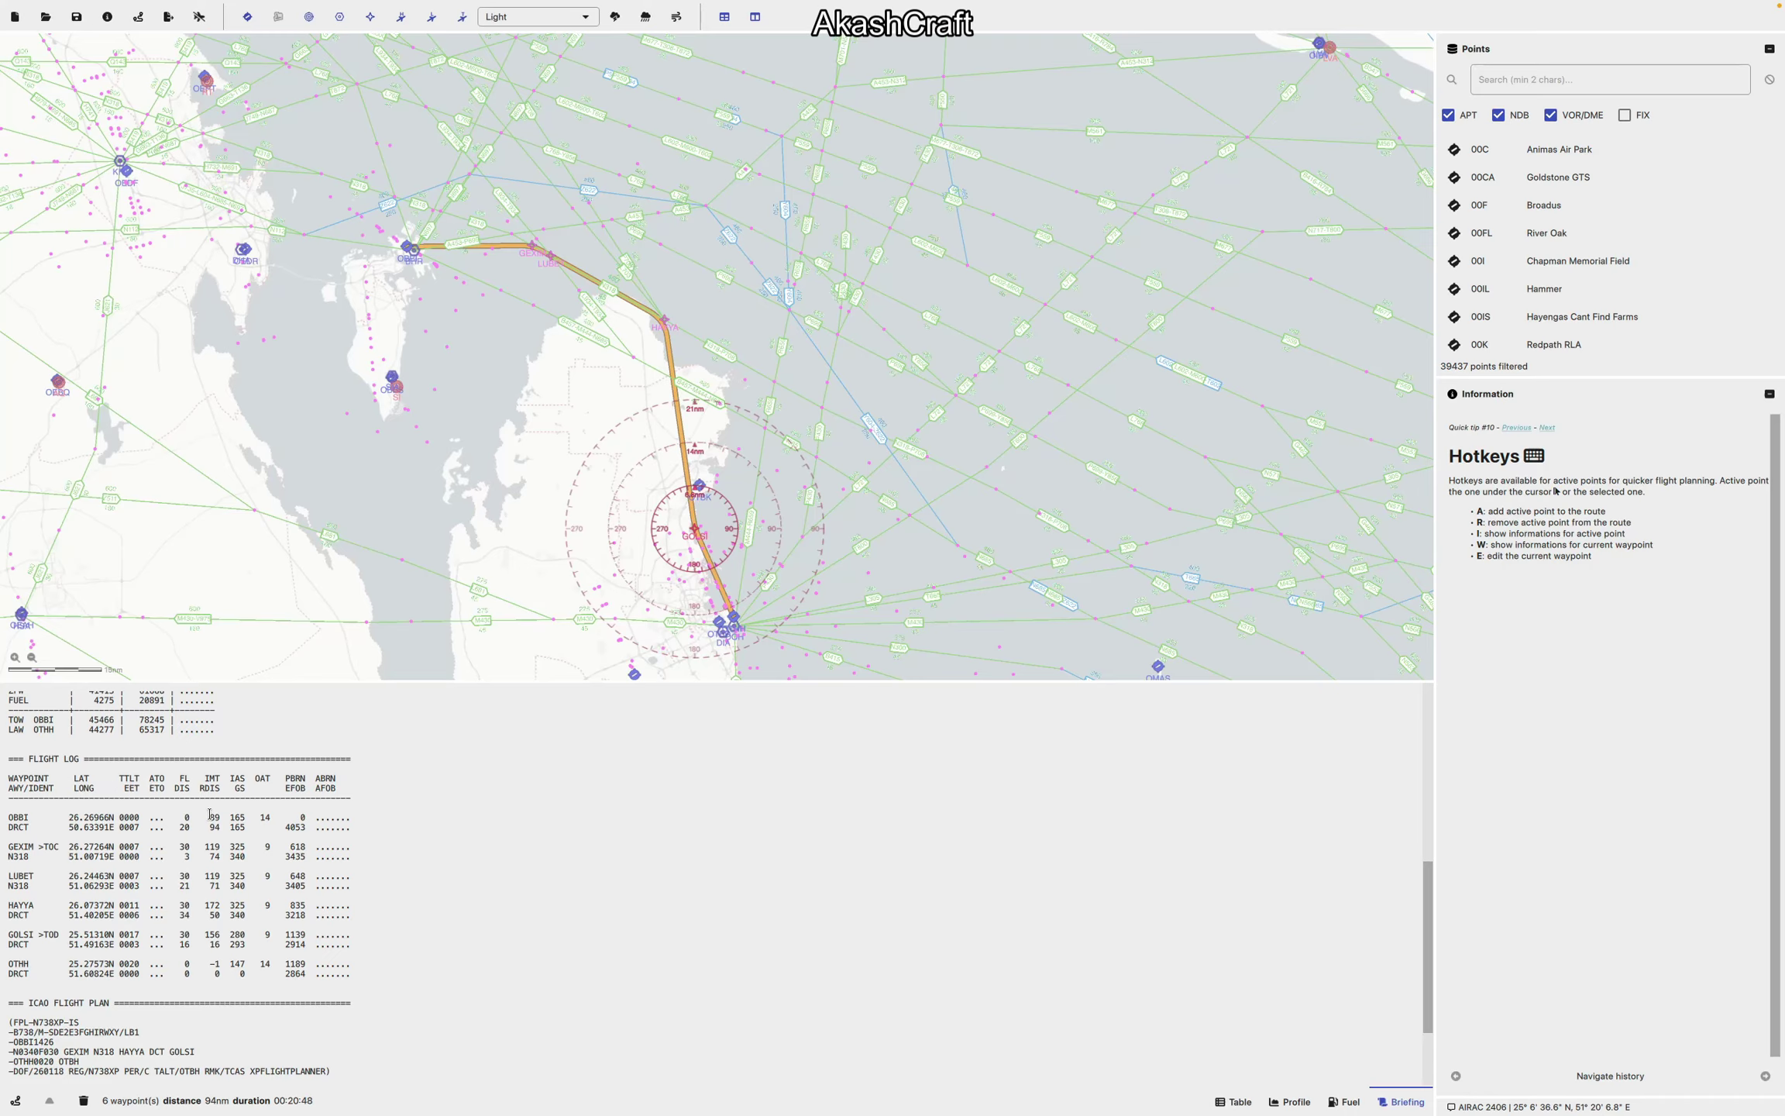
{"action": "double_click", "coordinate": [223, 846]}
{"action": "left_click", "coordinate": [224, 1001]}
{"action": "scroll", "coordinate": [262, 780], "scroll_direction": "down", "scroll_amount": 1}
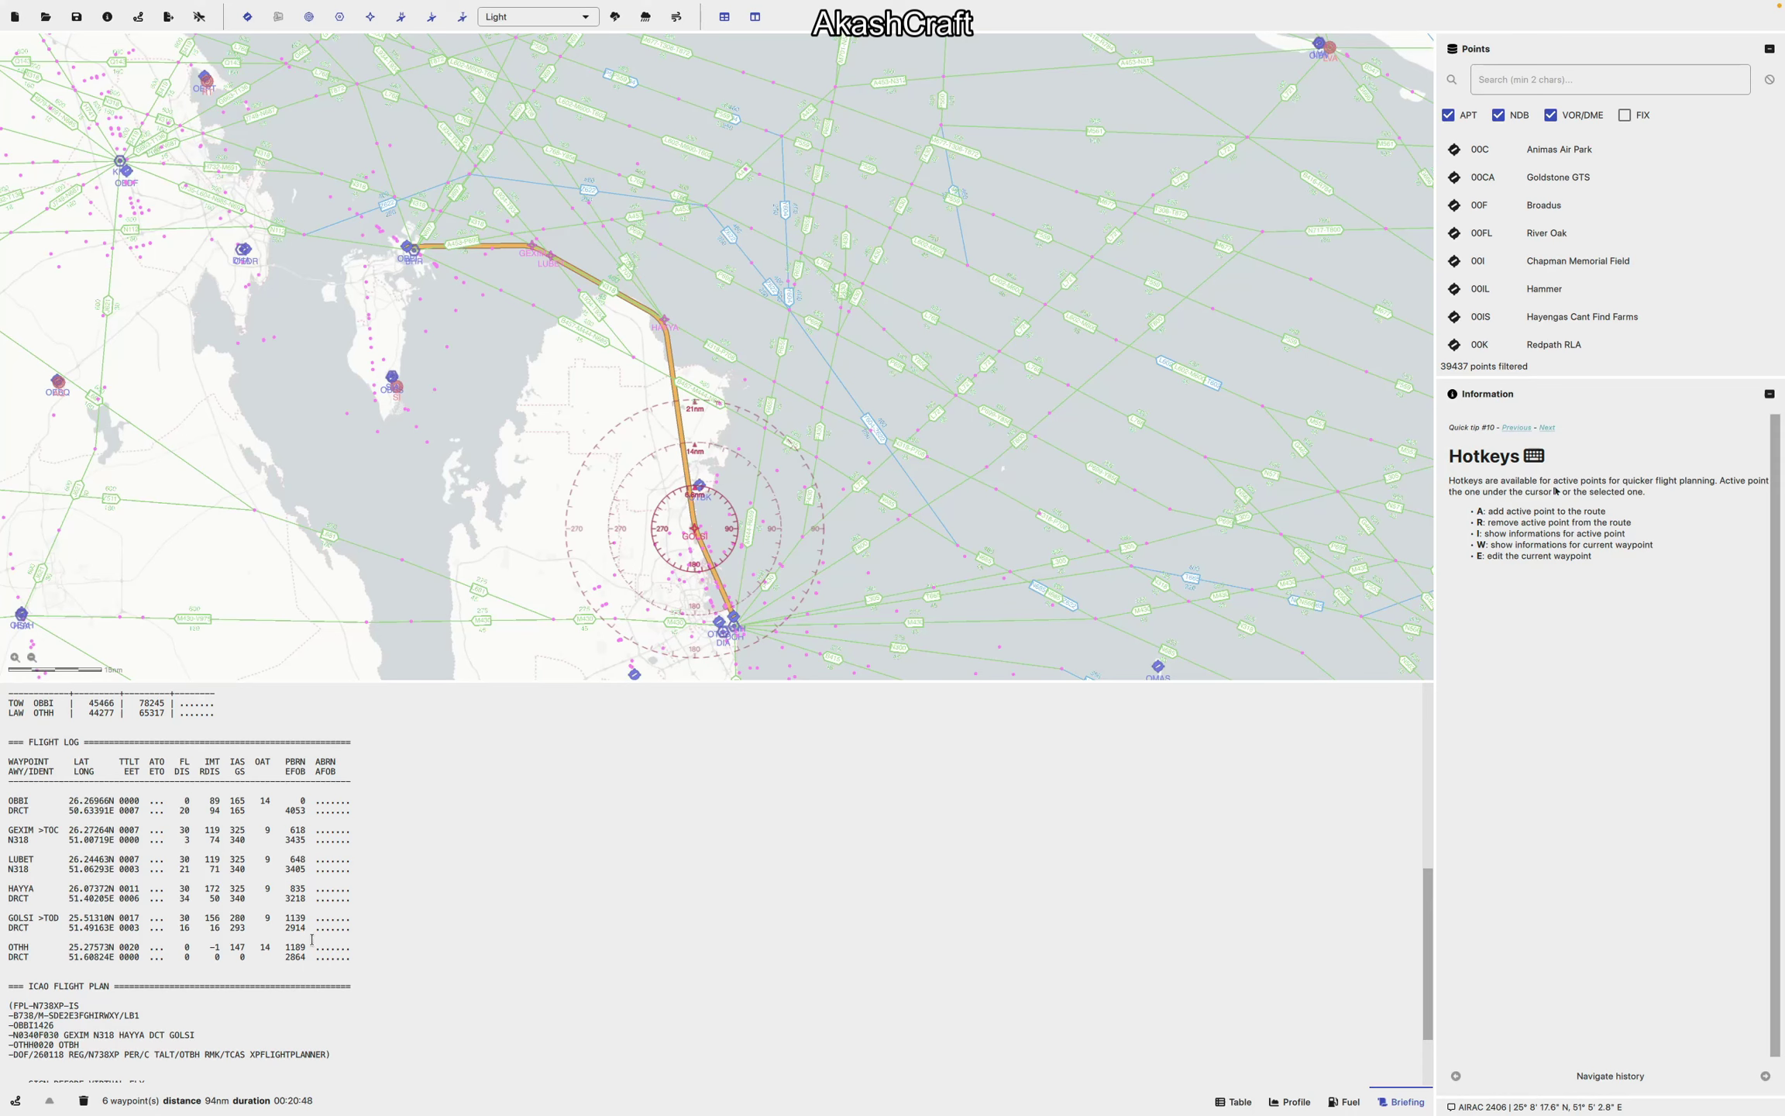
{"action": "scroll", "coordinate": [429, 930], "scroll_direction": "down", "scroll_amount": 4}
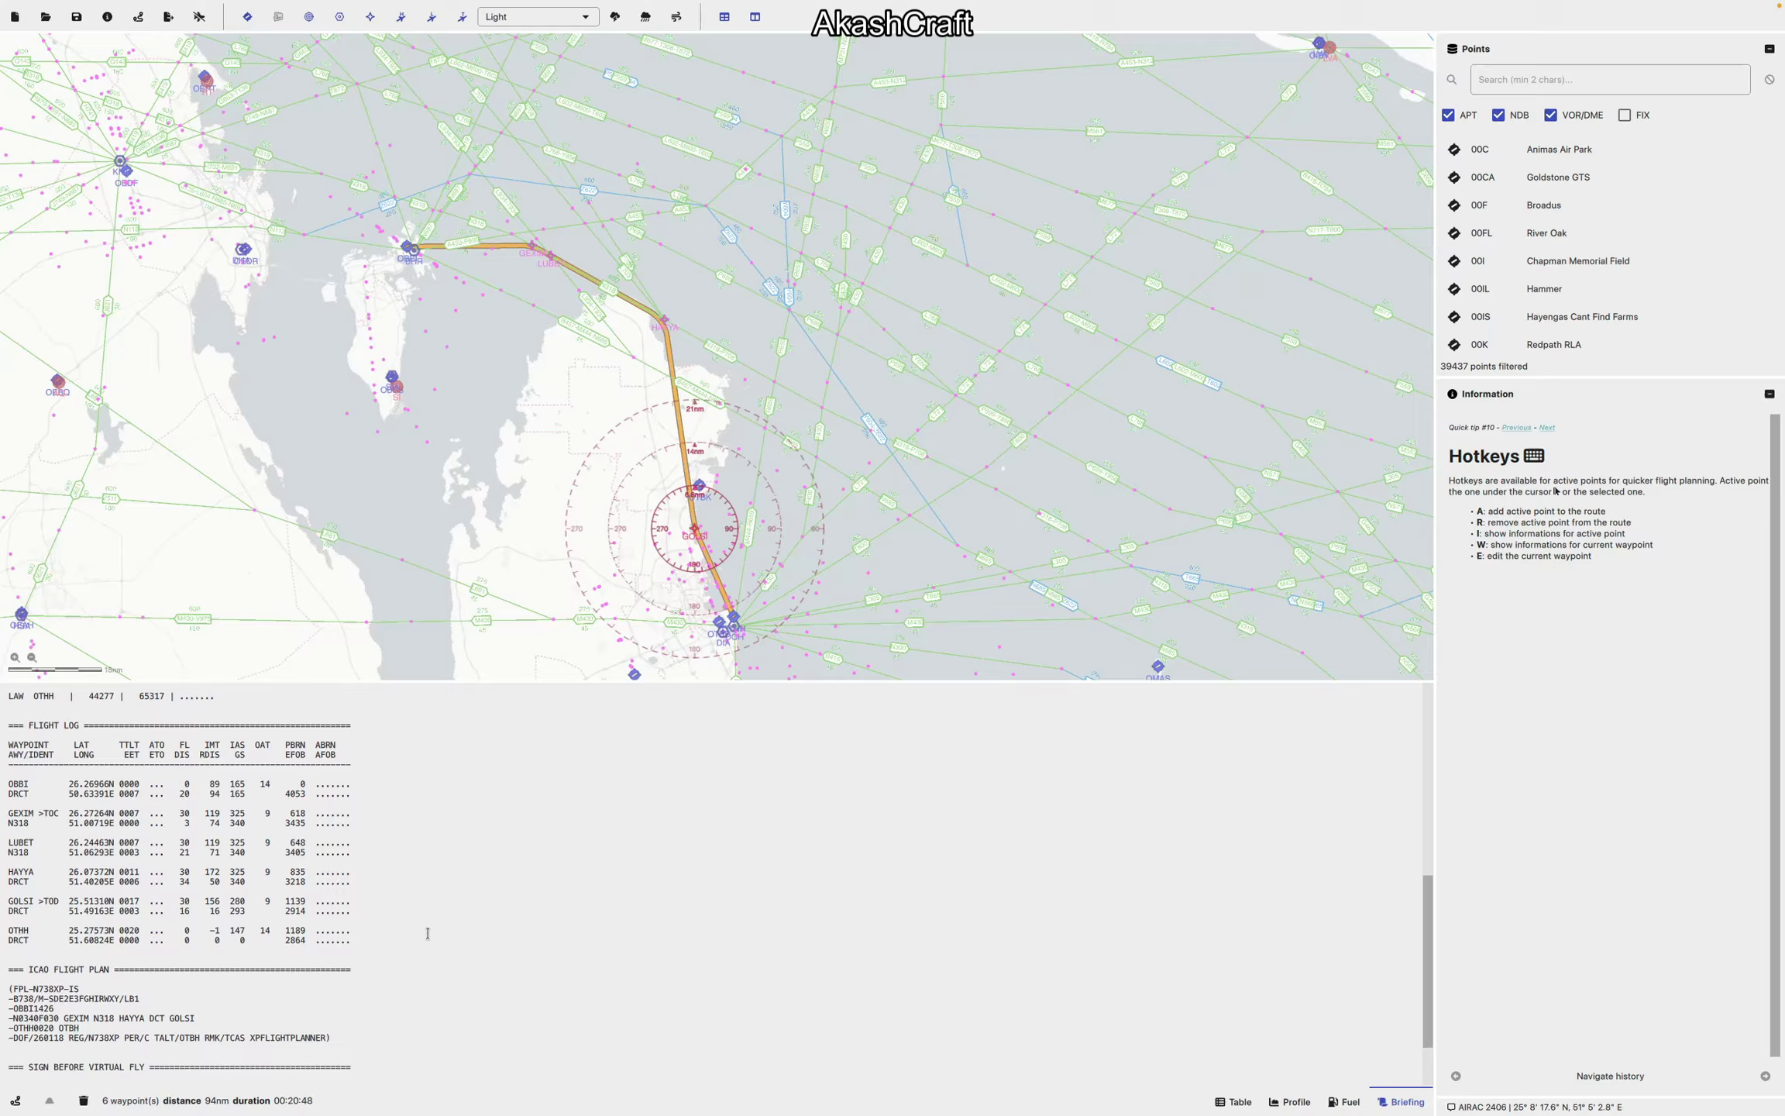
{"action": "scroll", "coordinate": [429, 929], "scroll_direction": "up", "scroll_amount": 2}
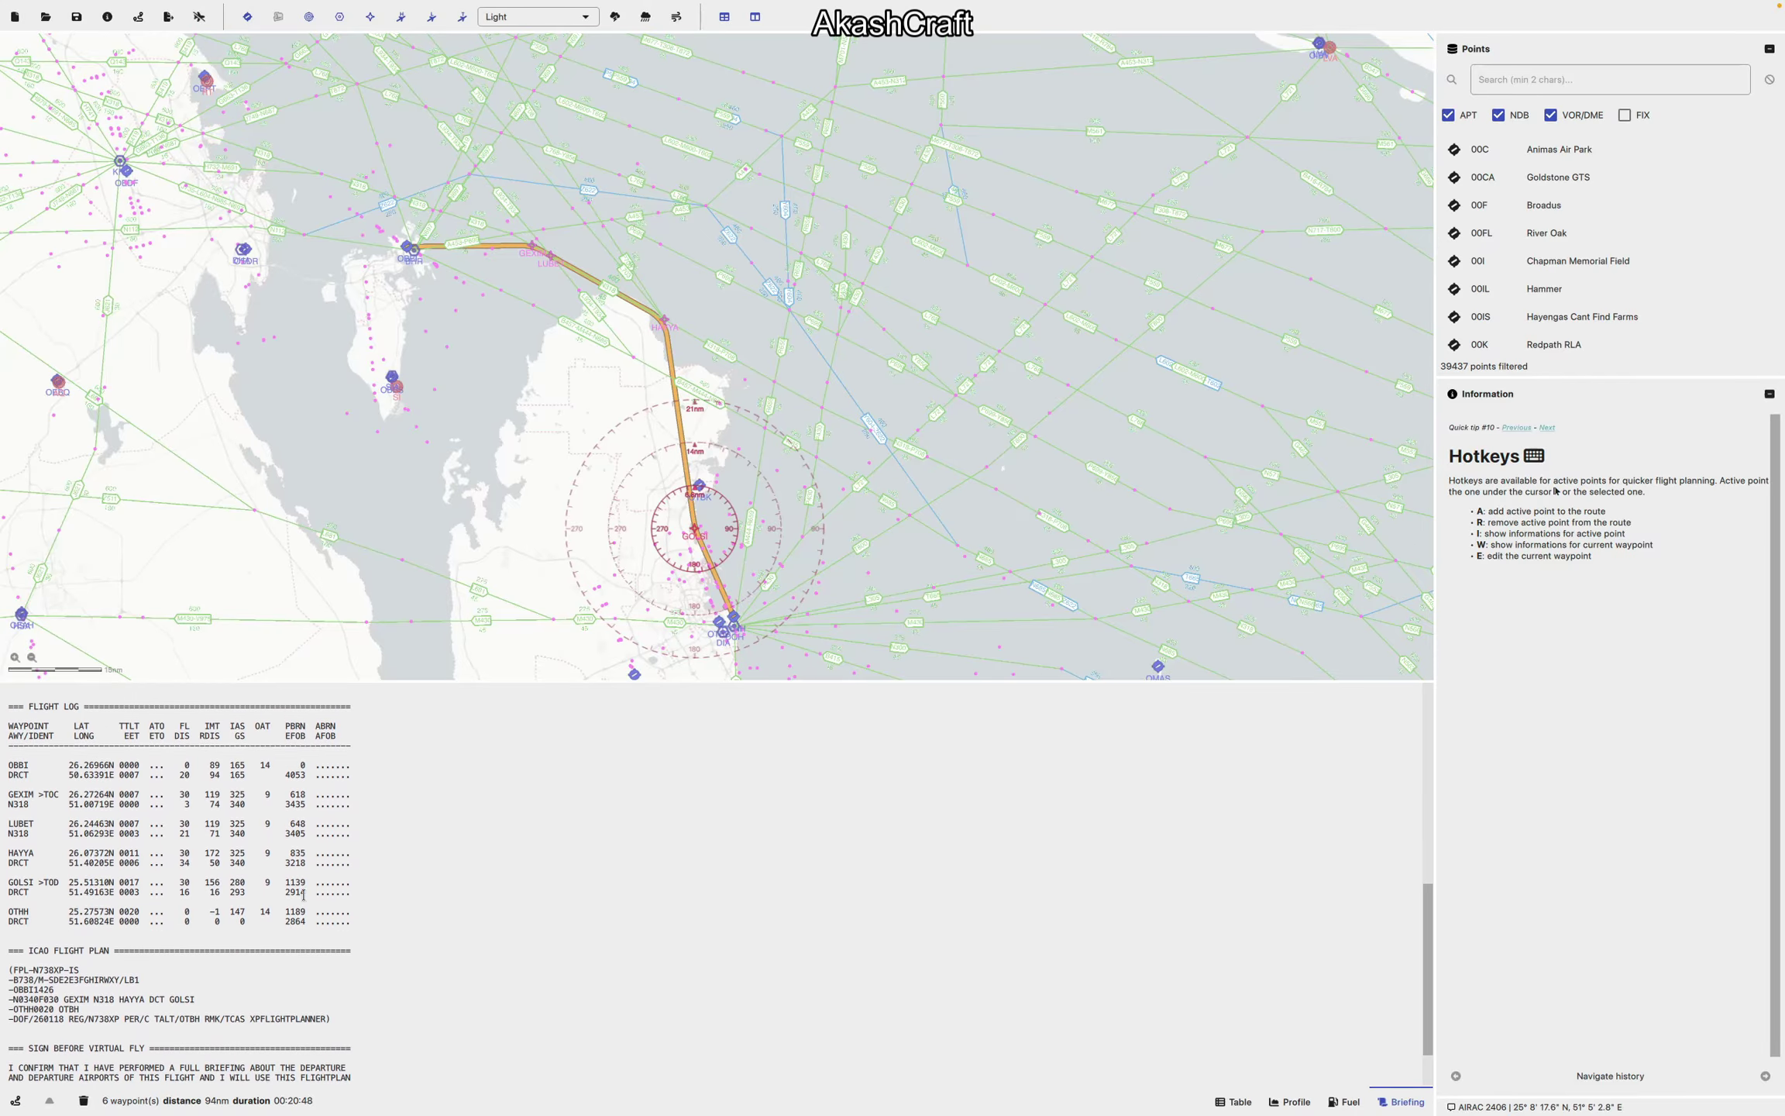
{"action": "scroll", "coordinate": [361, 940], "scroll_direction": "up", "scroll_amount": 10}
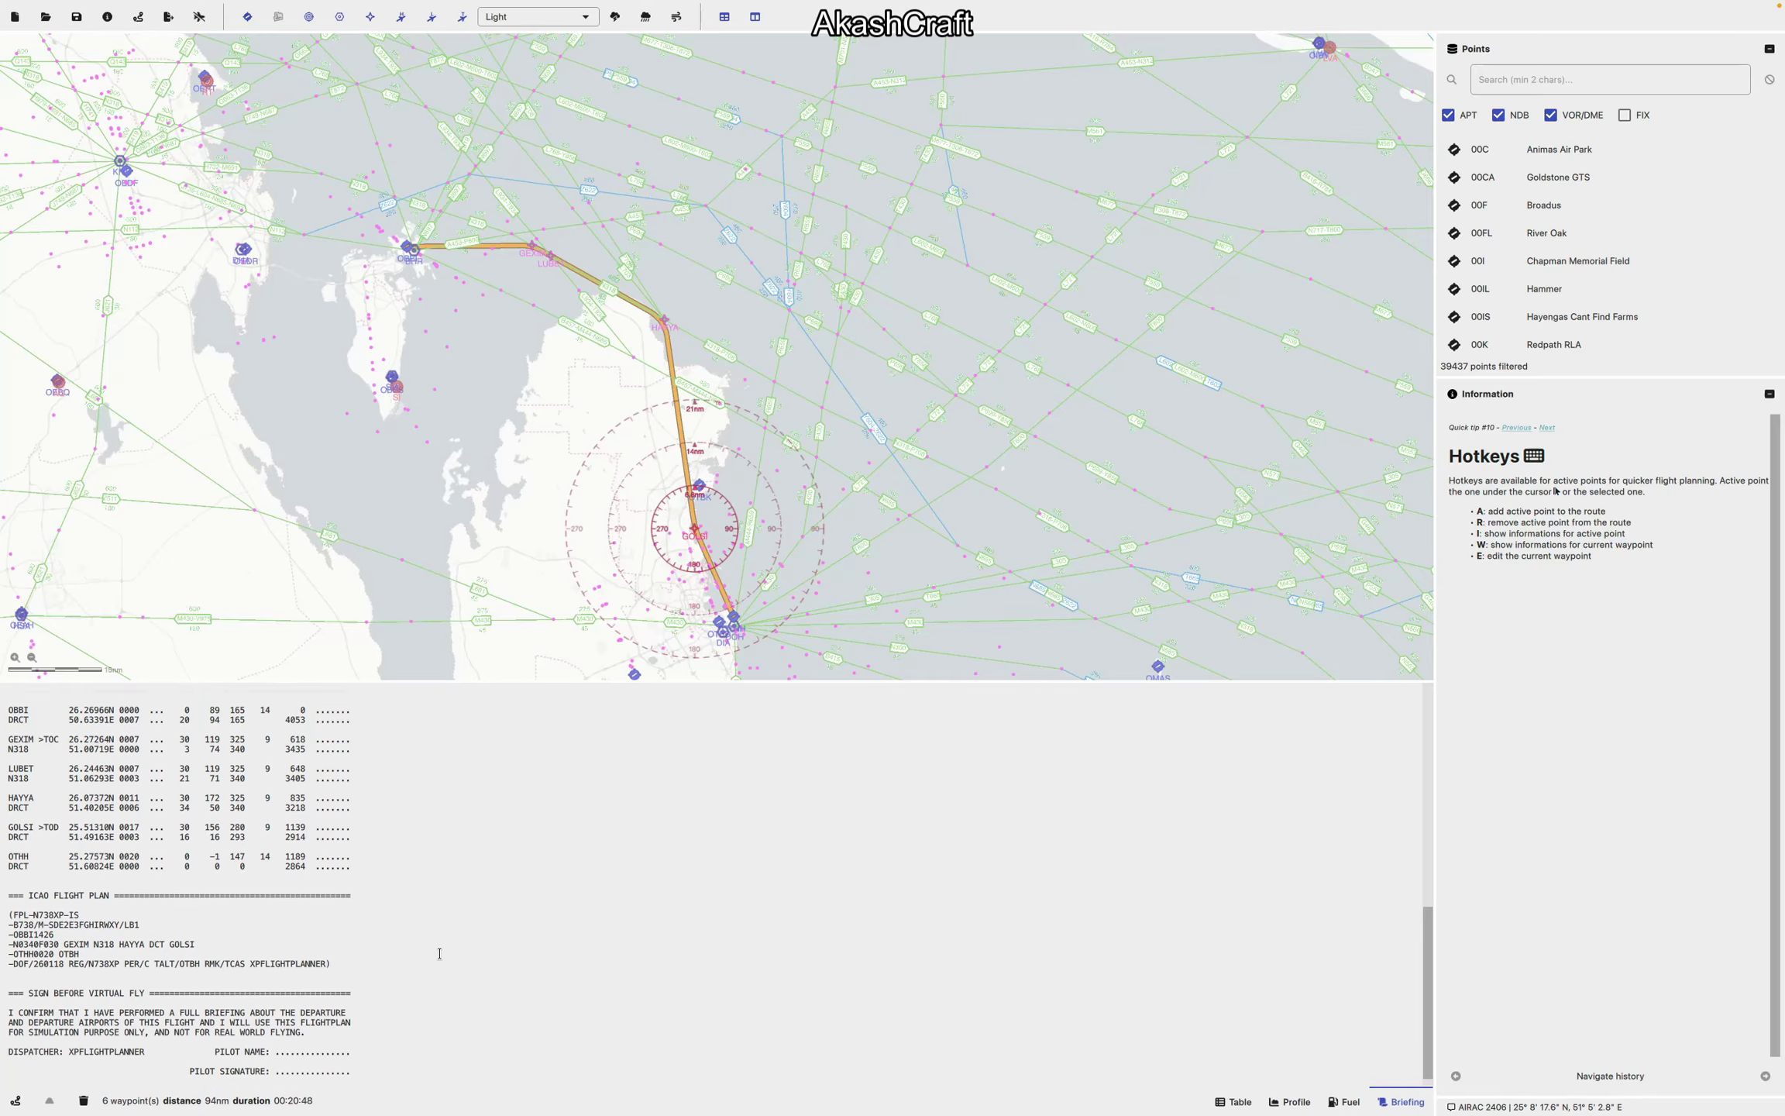
{"action": "scroll", "coordinate": [437, 952], "scroll_direction": "up", "scroll_amount": 20}
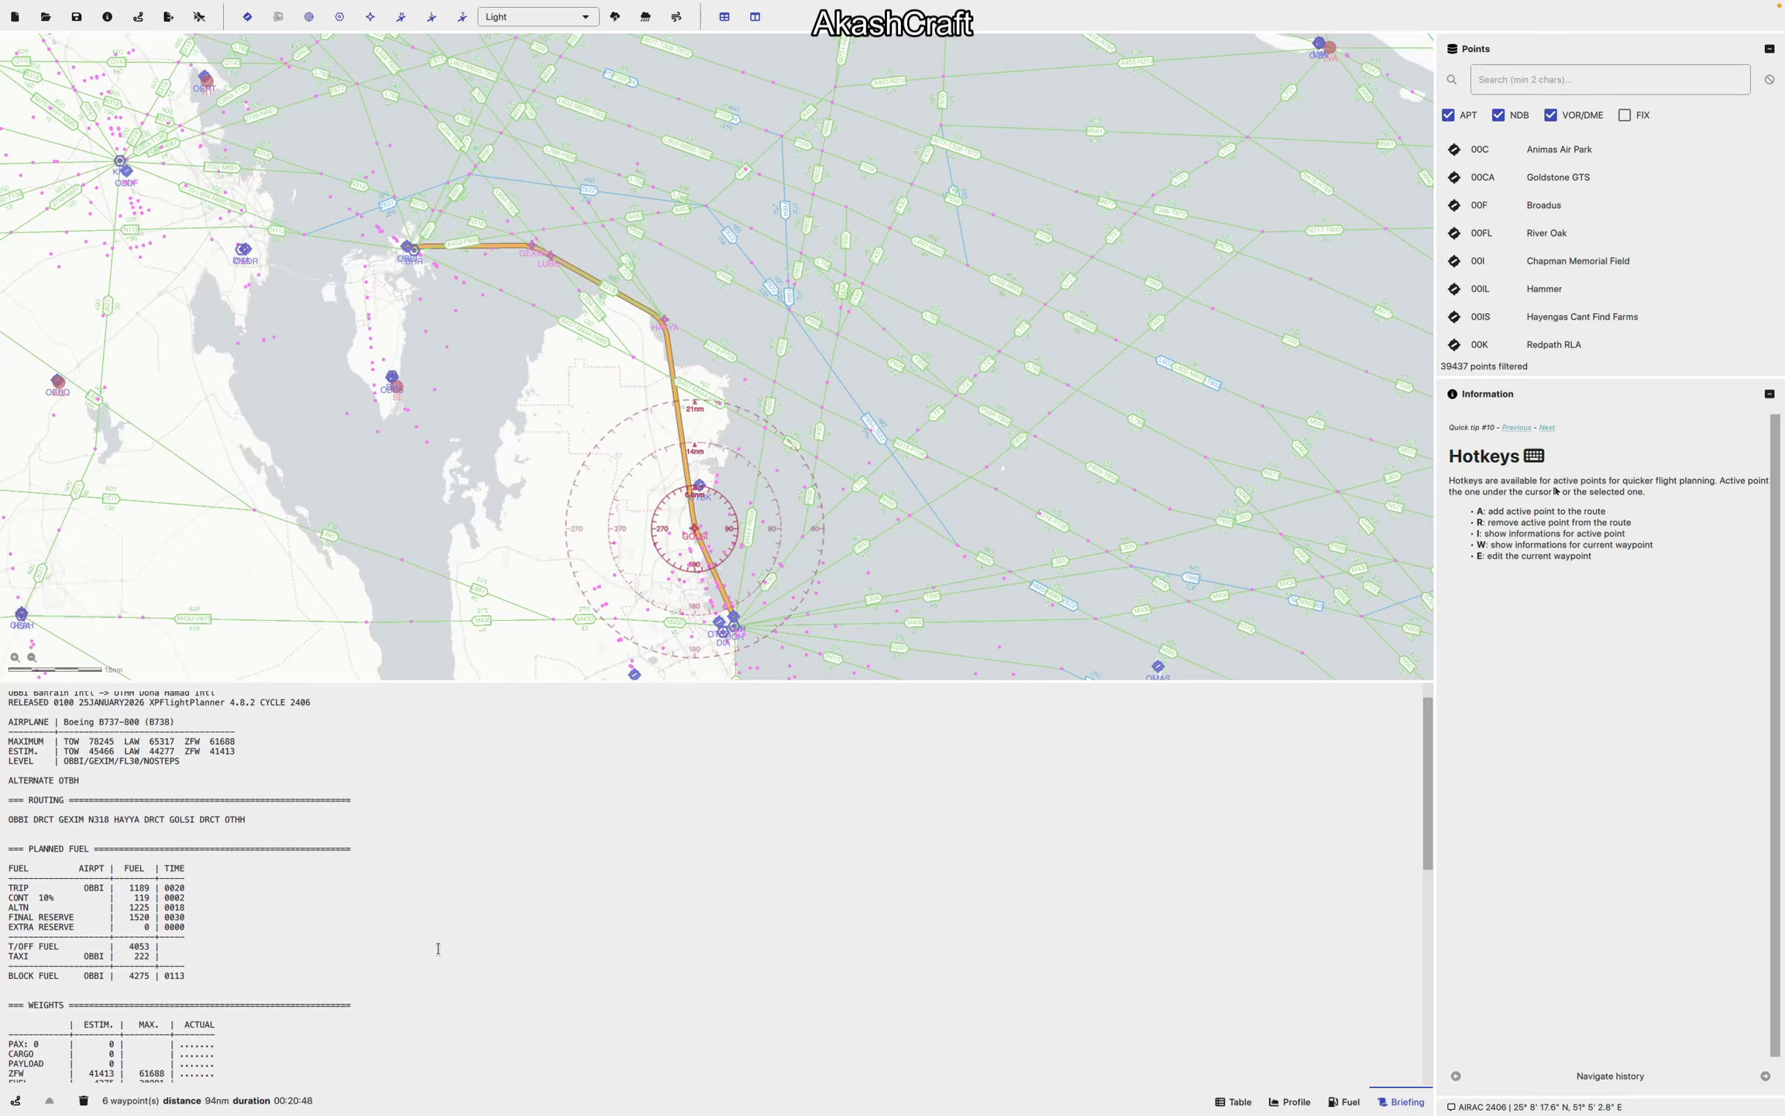
Step: Highlight the routing line in the briefing and shrink the briefing area to compare it with the route on the map
{"action": "left_click_drag", "start_coordinate": [253, 852], "coordinate": [3, 852]}
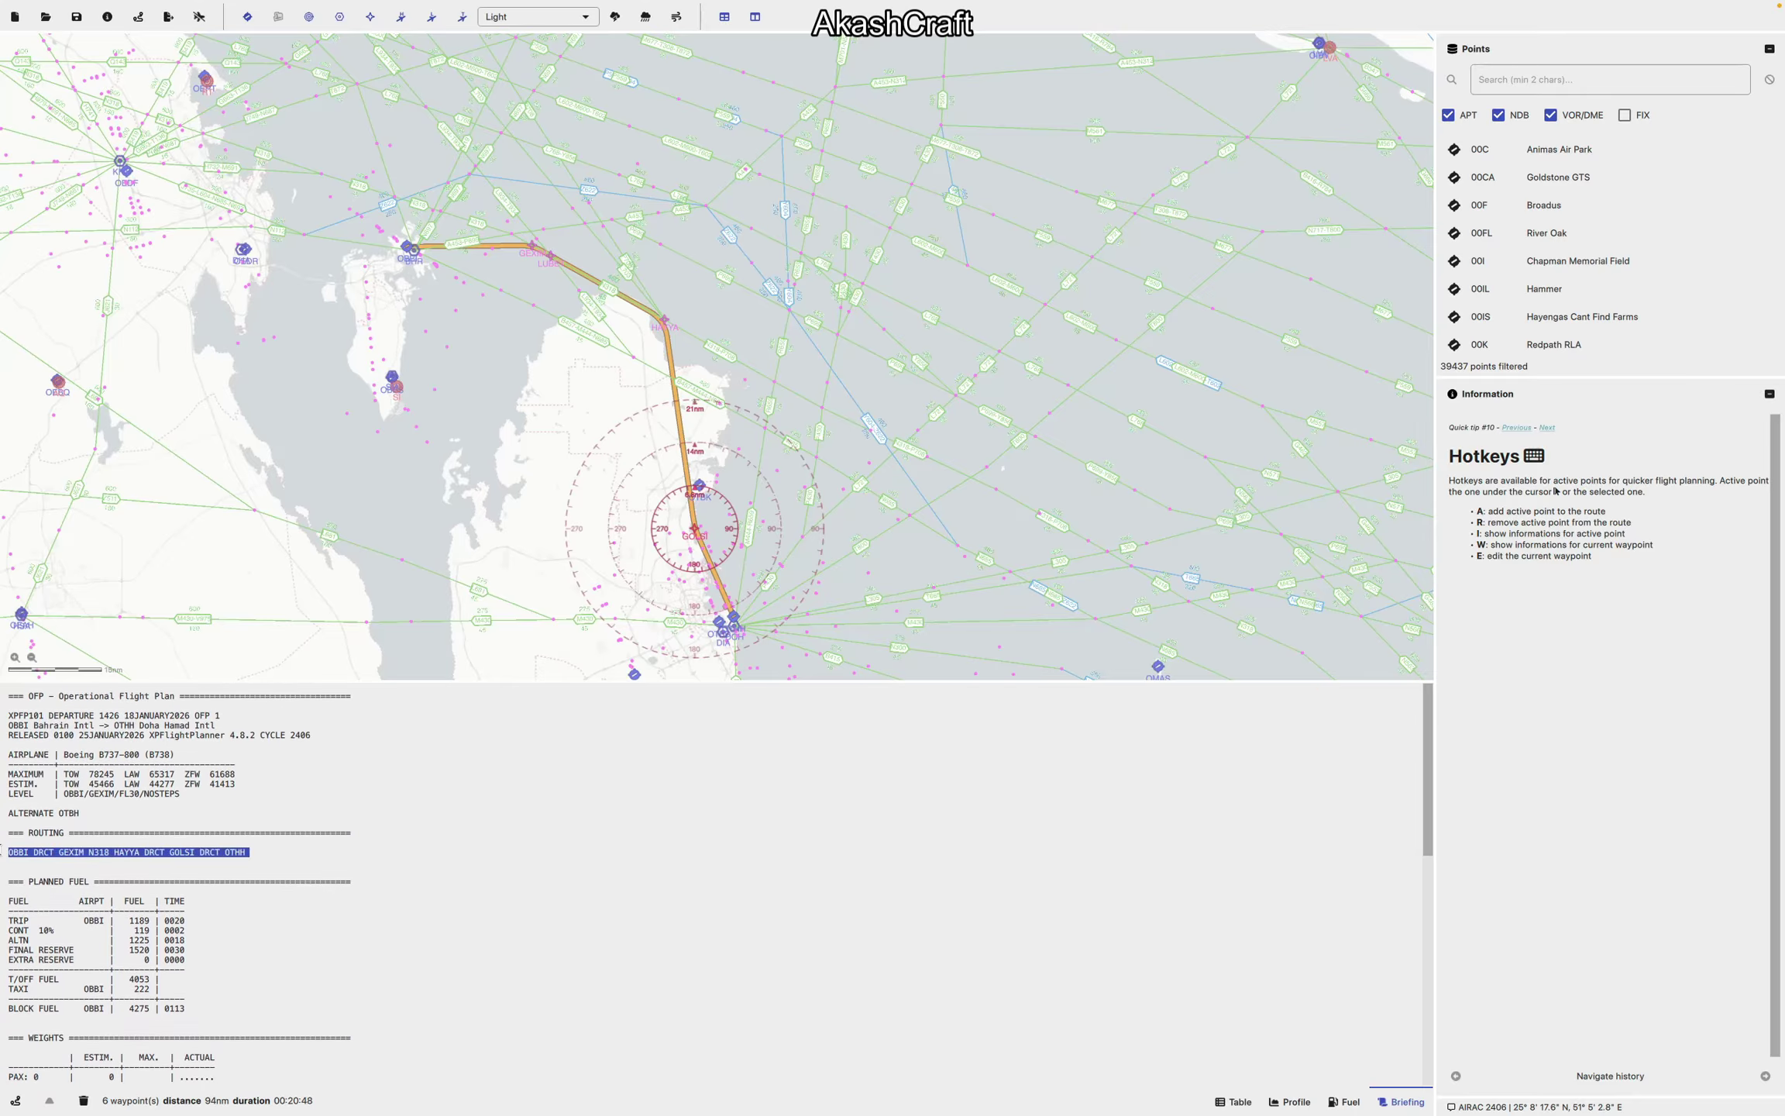
{"action": "left_click_drag", "start_coordinate": [673, 685], "coordinate": [666, 879]}
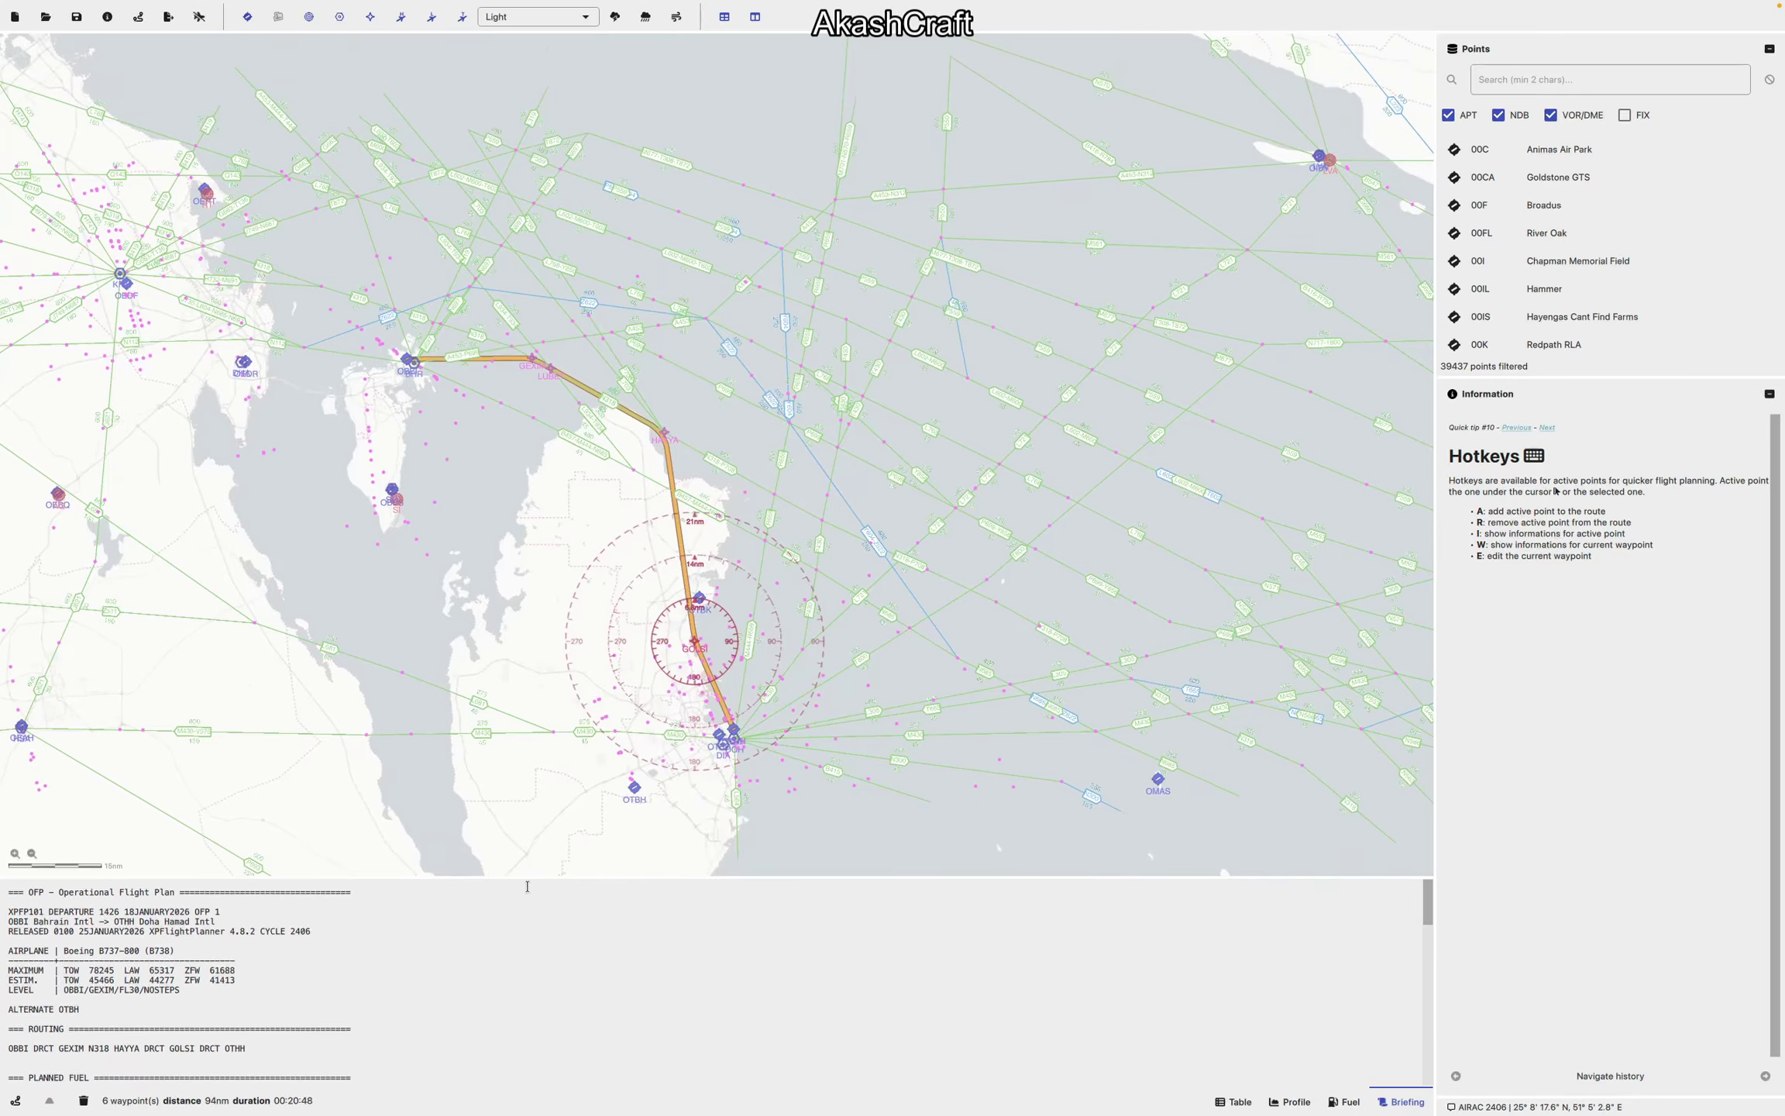
{"action": "left_click_drag", "start_coordinate": [6, 1046], "coordinate": [245, 1050]}
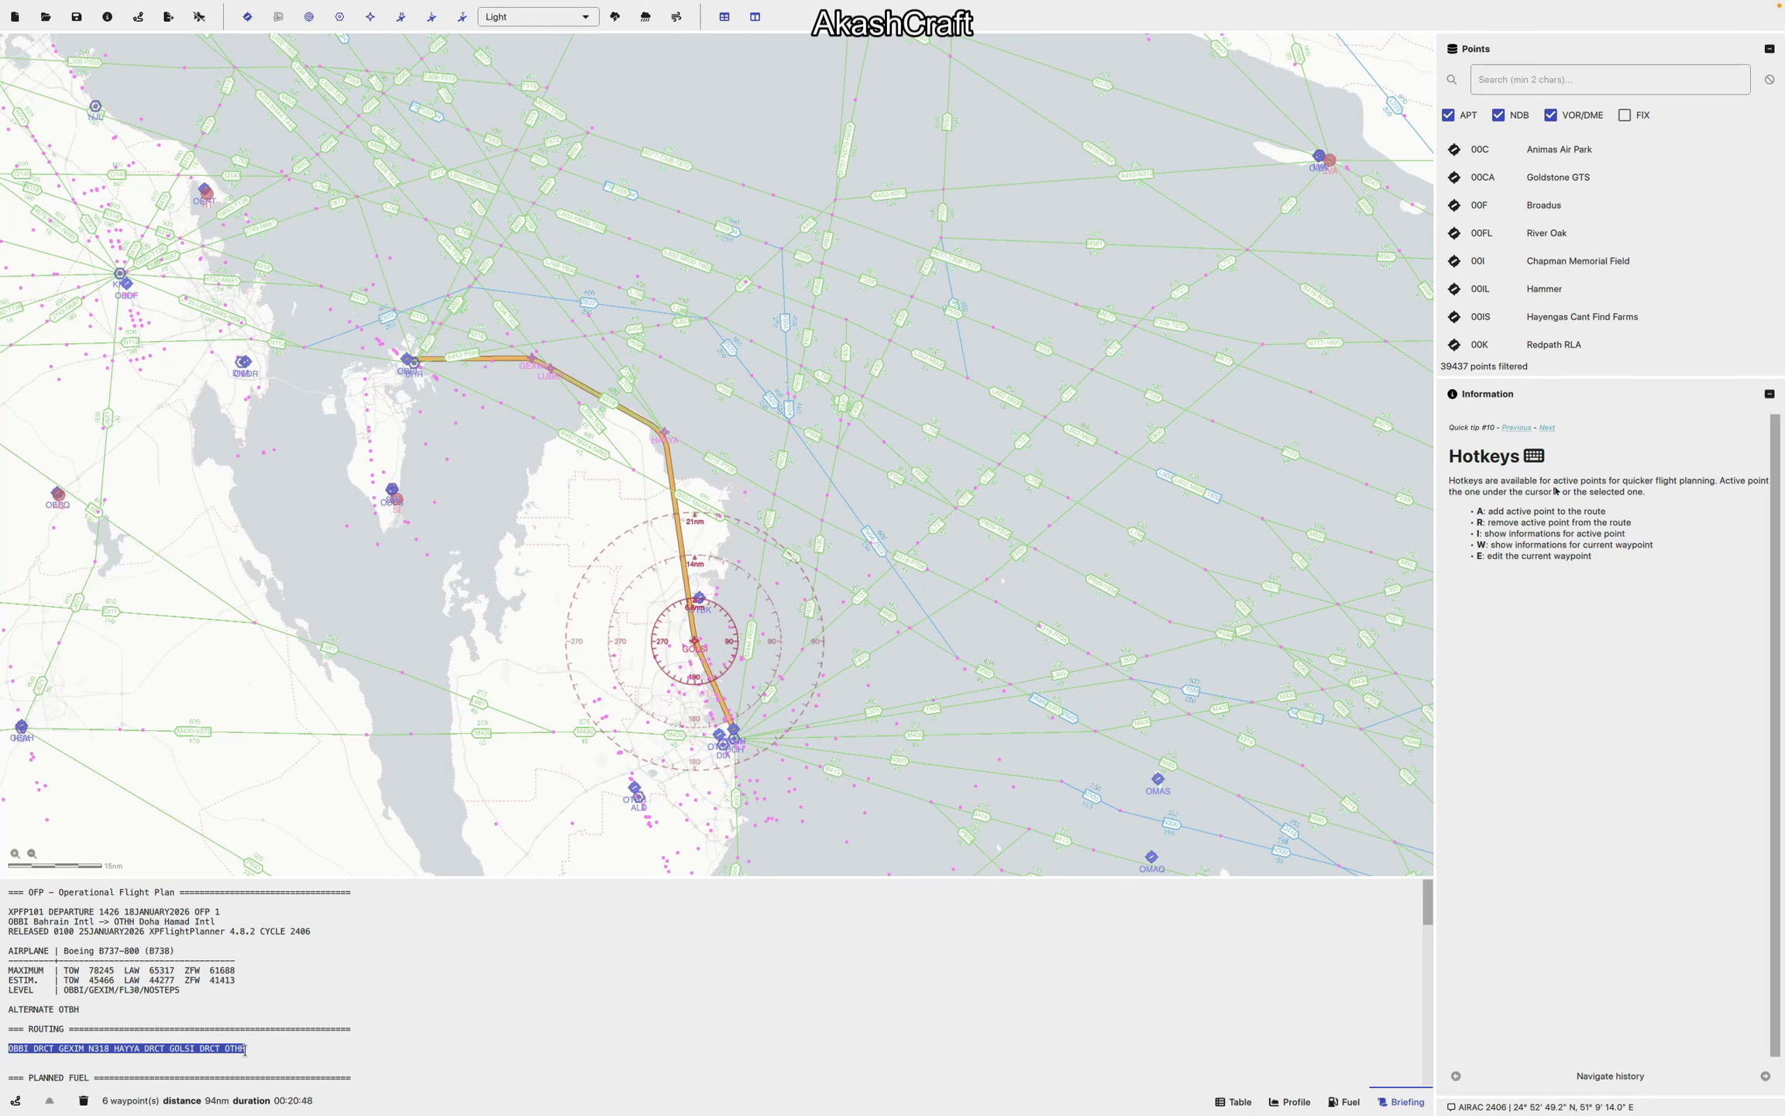
{"action": "left_click", "coordinate": [150, 1017]}
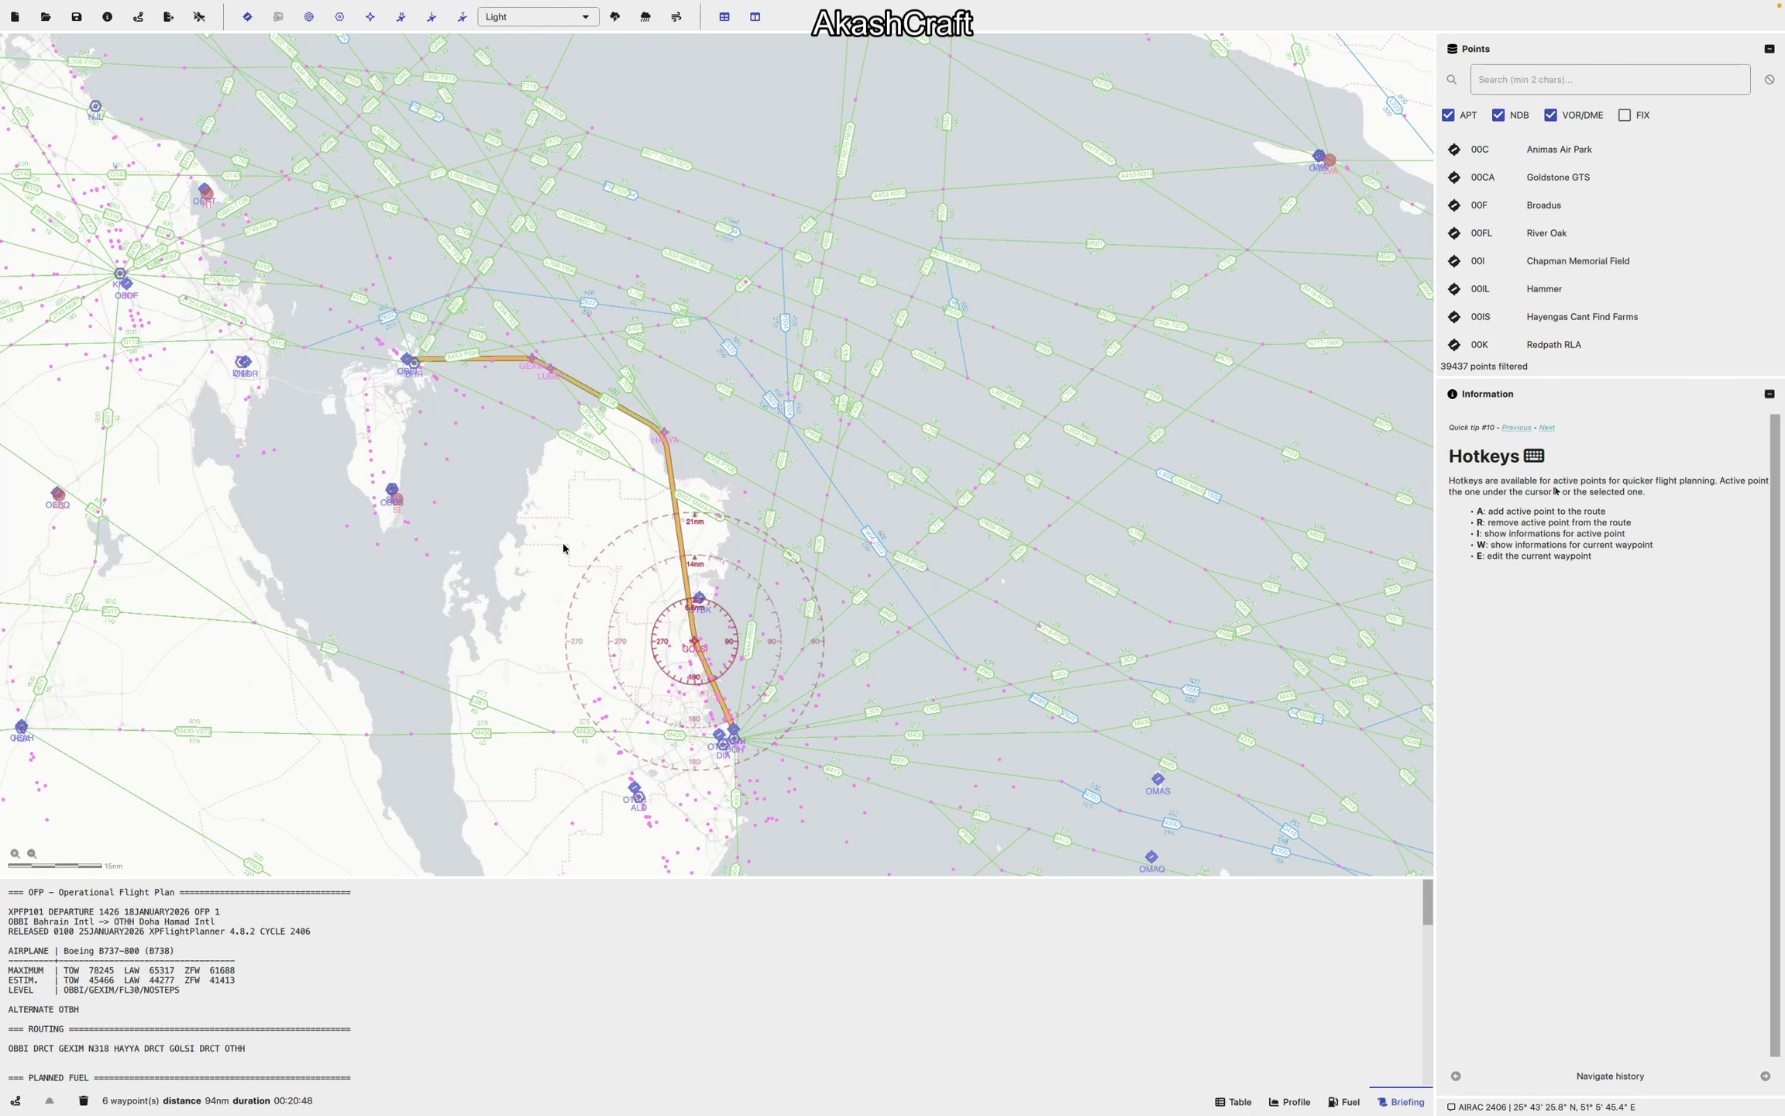
{"action": "left_click_drag", "start_coordinate": [699, 729], "coordinate": [746, 684]}
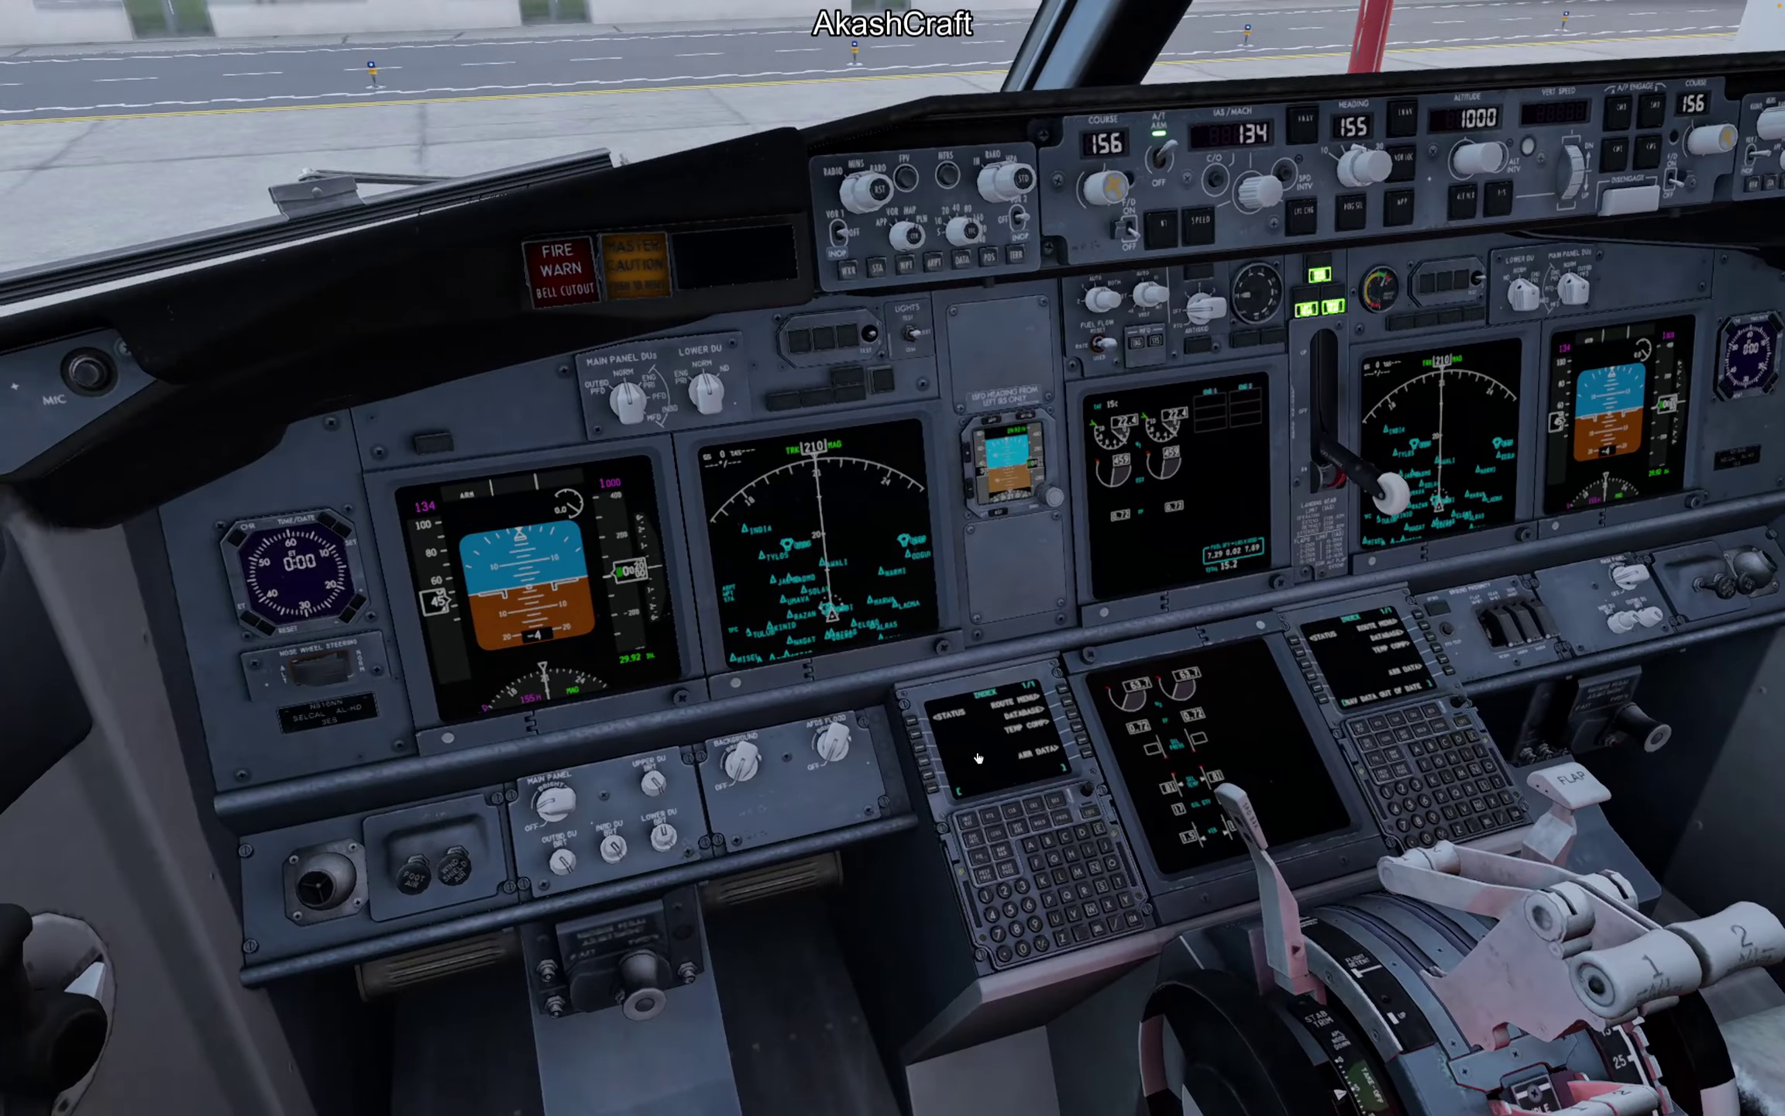
Step: Switch to X-Plane, pop out the captain's CDU, check its STATUS page and return to the INDEX page
{"action": "left_click", "coordinate": [974, 769]}
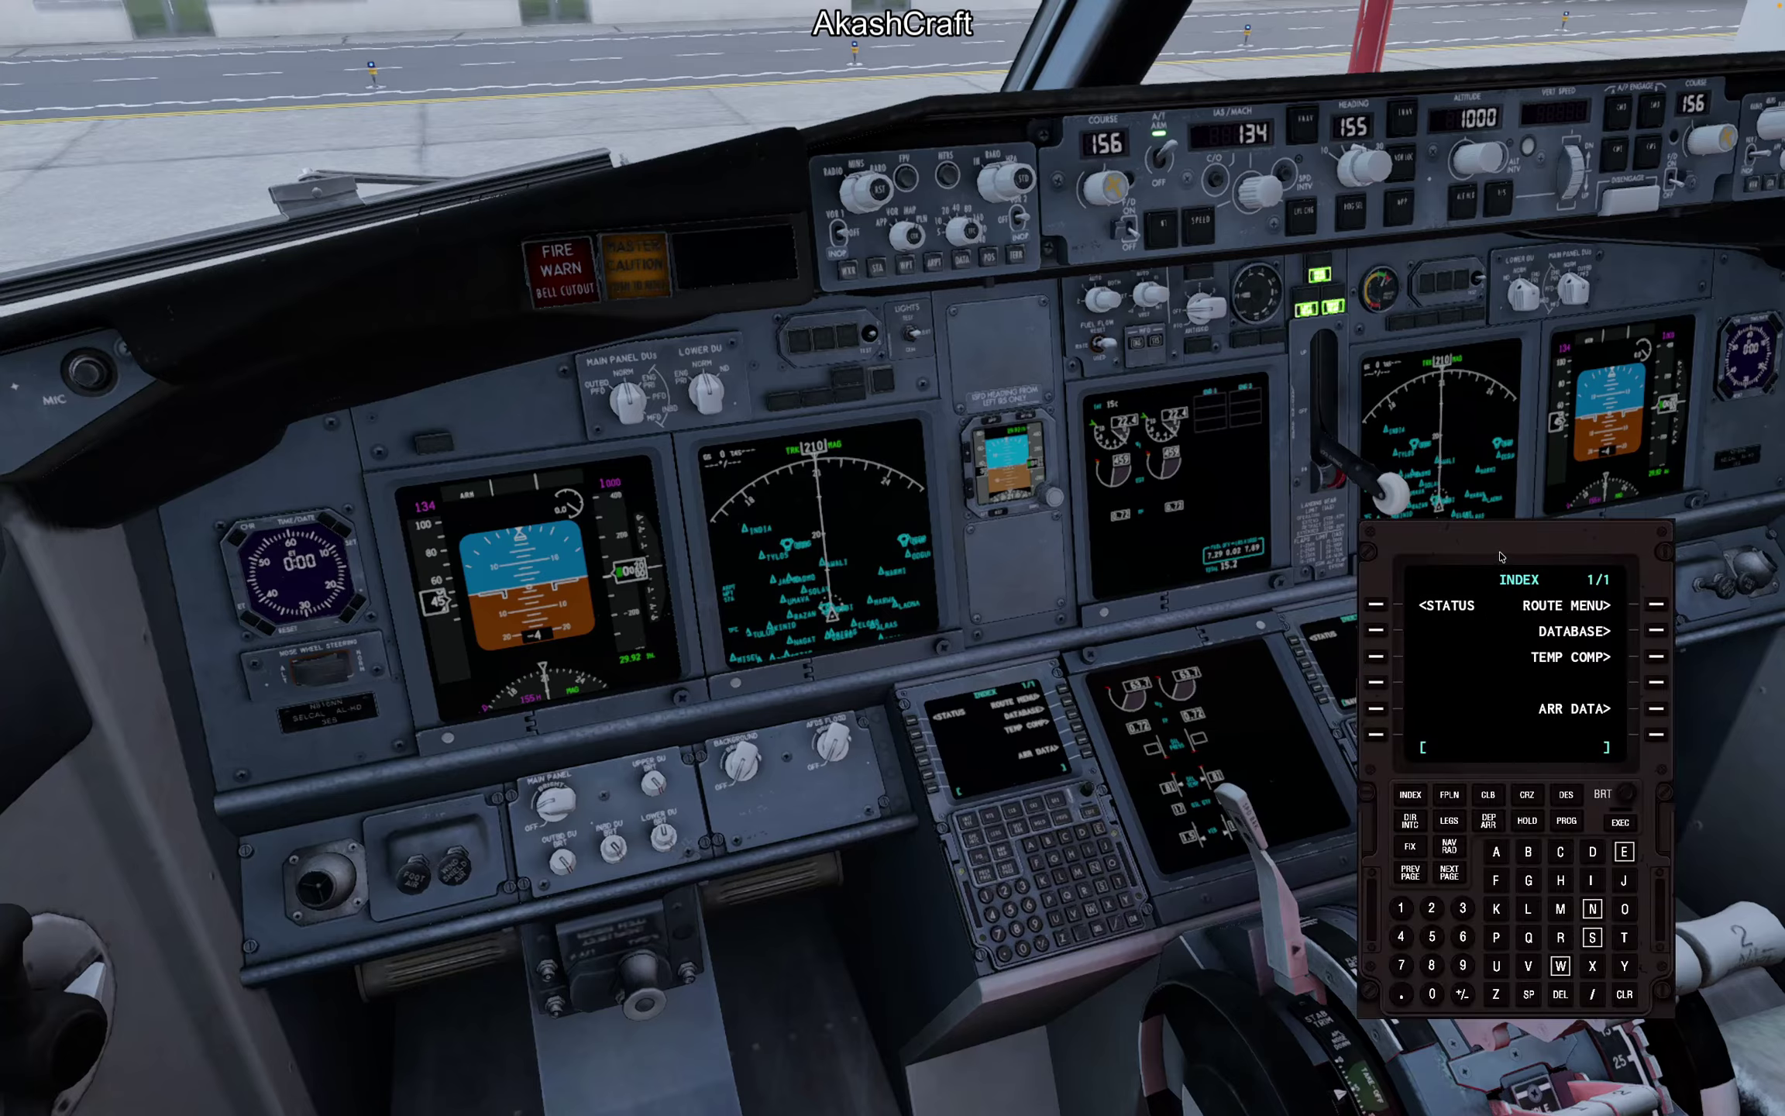
{"action": "left_click_drag", "start_coordinate": [1514, 570], "coordinate": [1343, 383]}
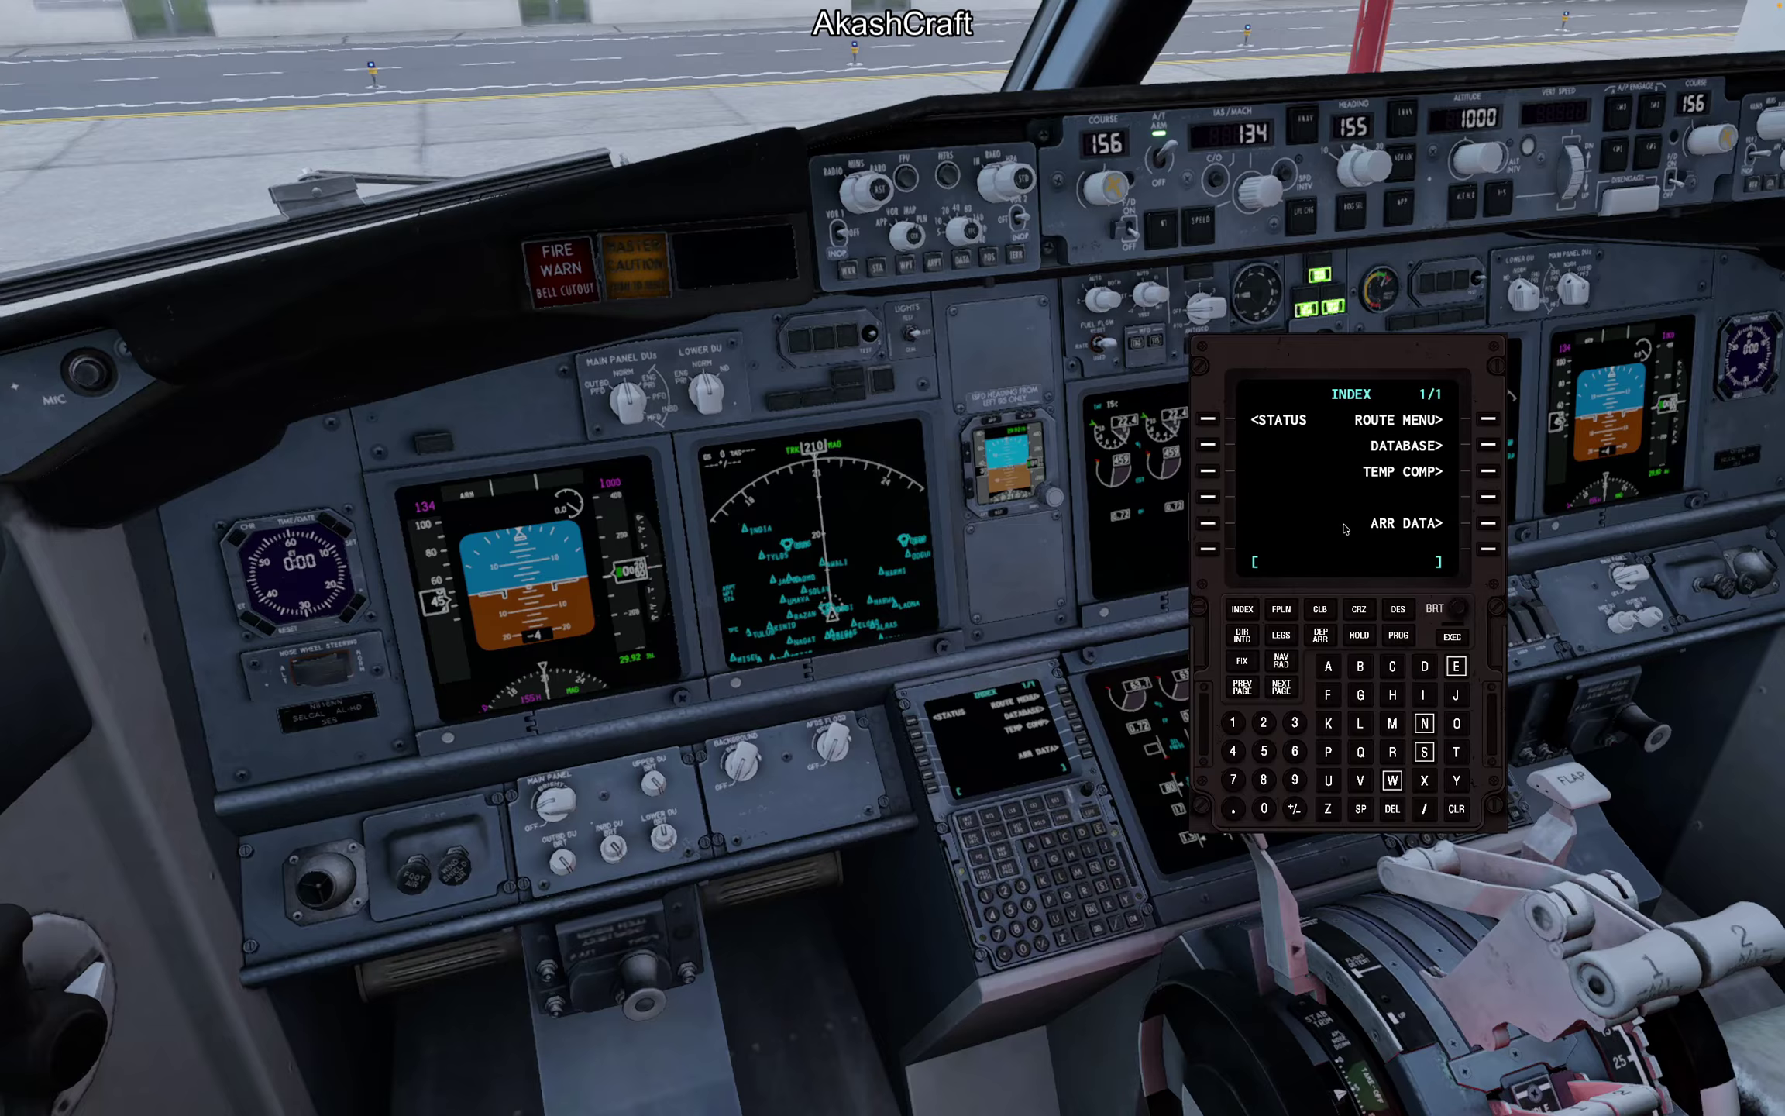
{"action": "left_click", "coordinate": [1209, 422]}
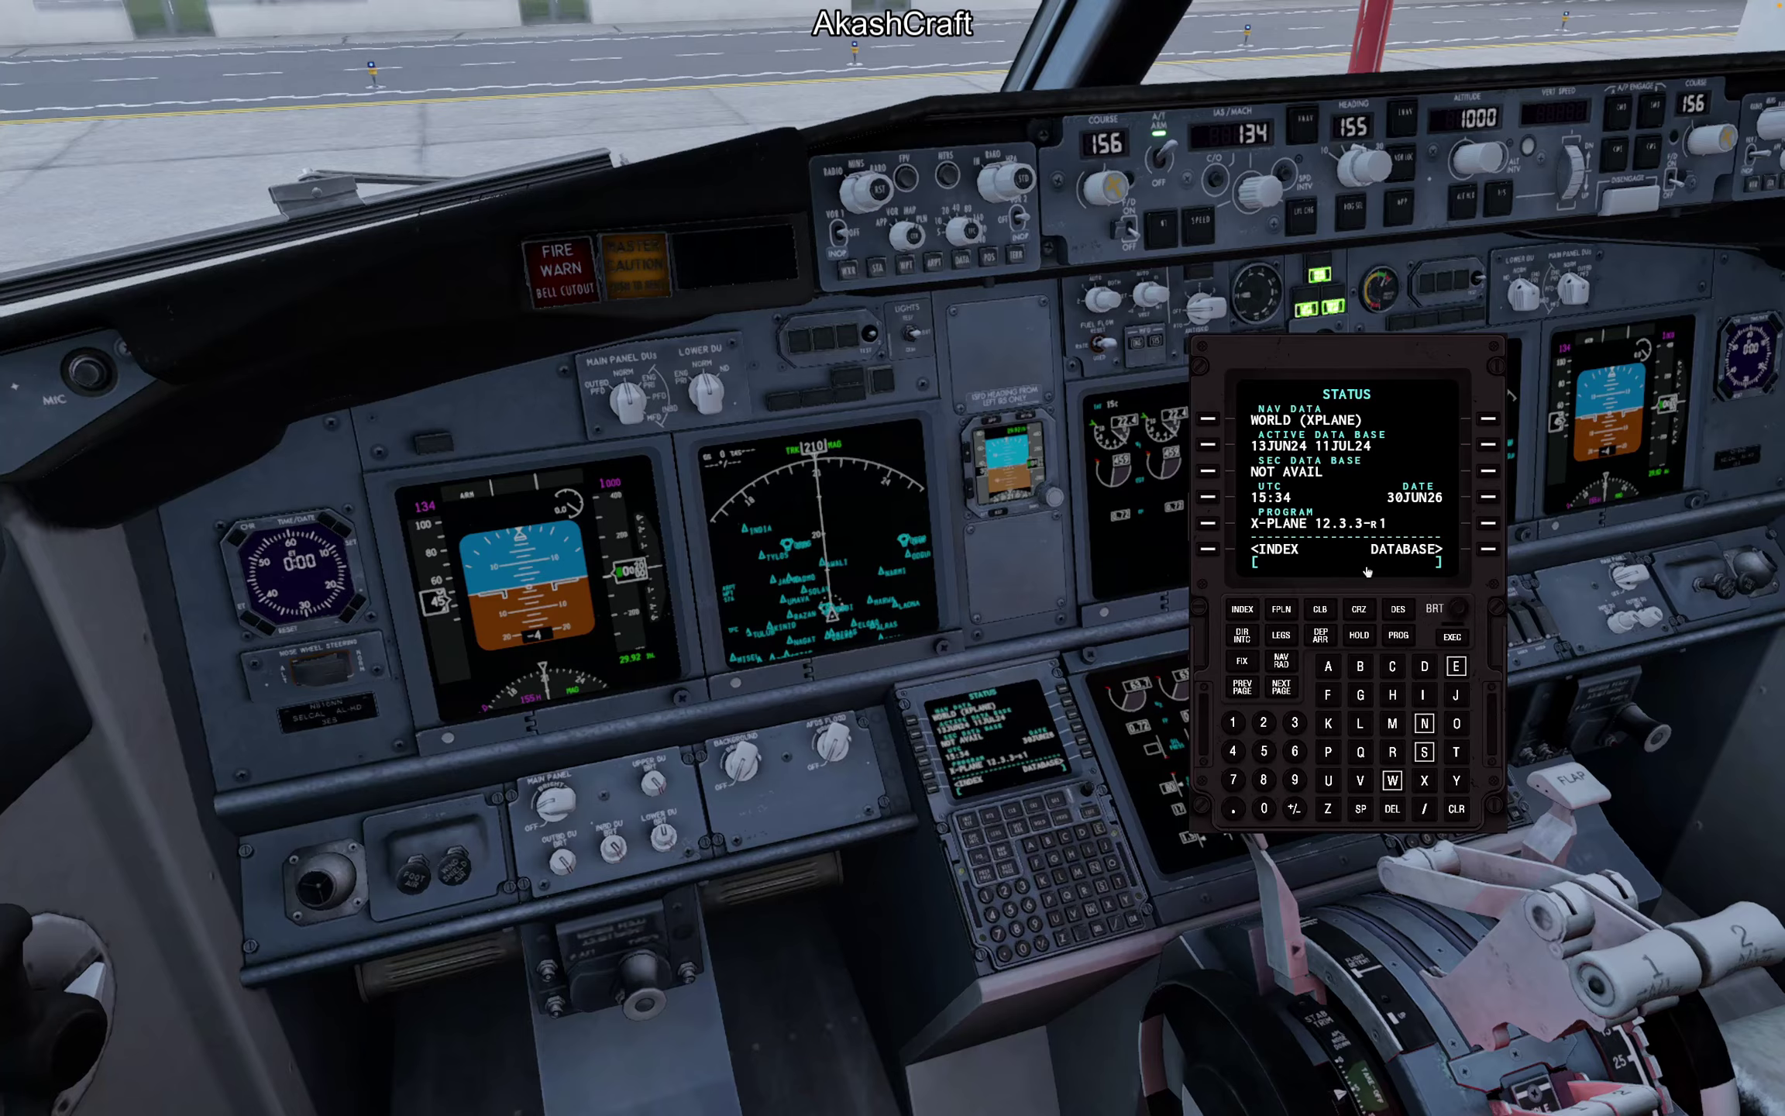
{"action": "left_click", "coordinate": [1208, 549]}
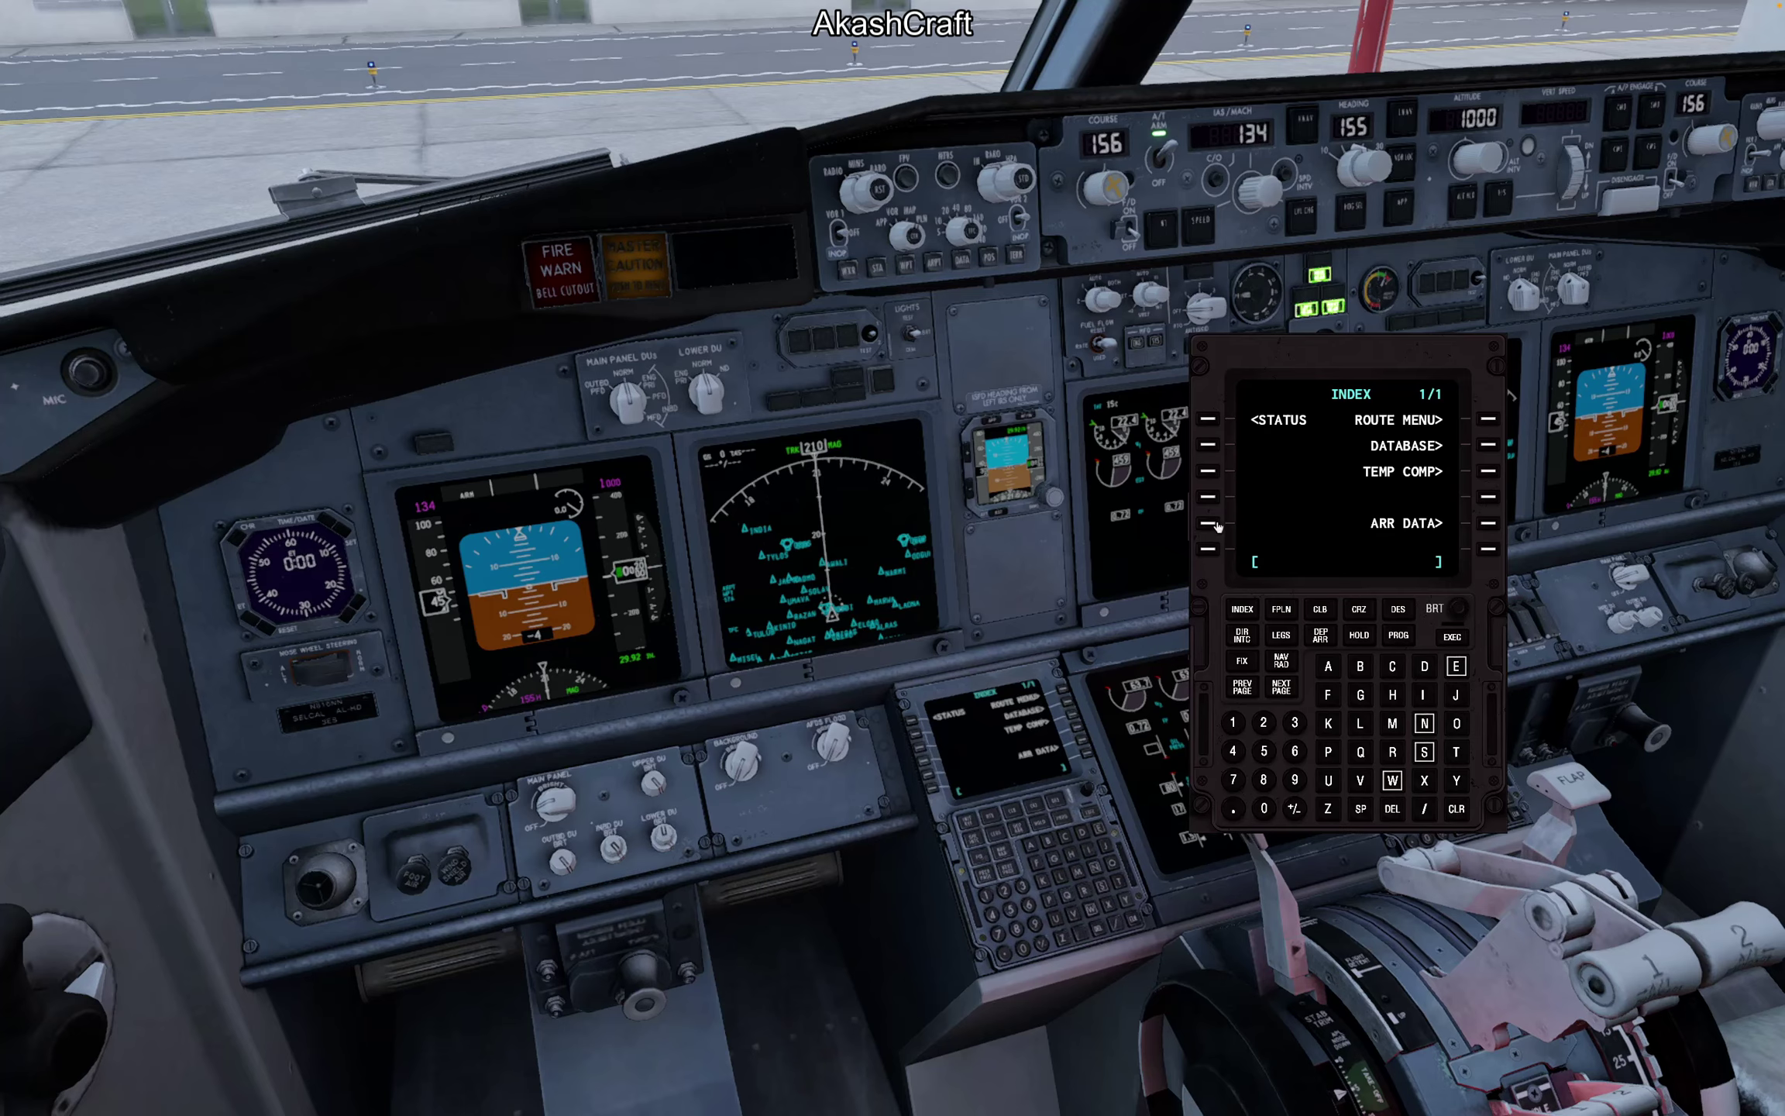
{"action": "left_click_drag", "start_coordinate": [1311, 369], "coordinate": [1093, 414]}
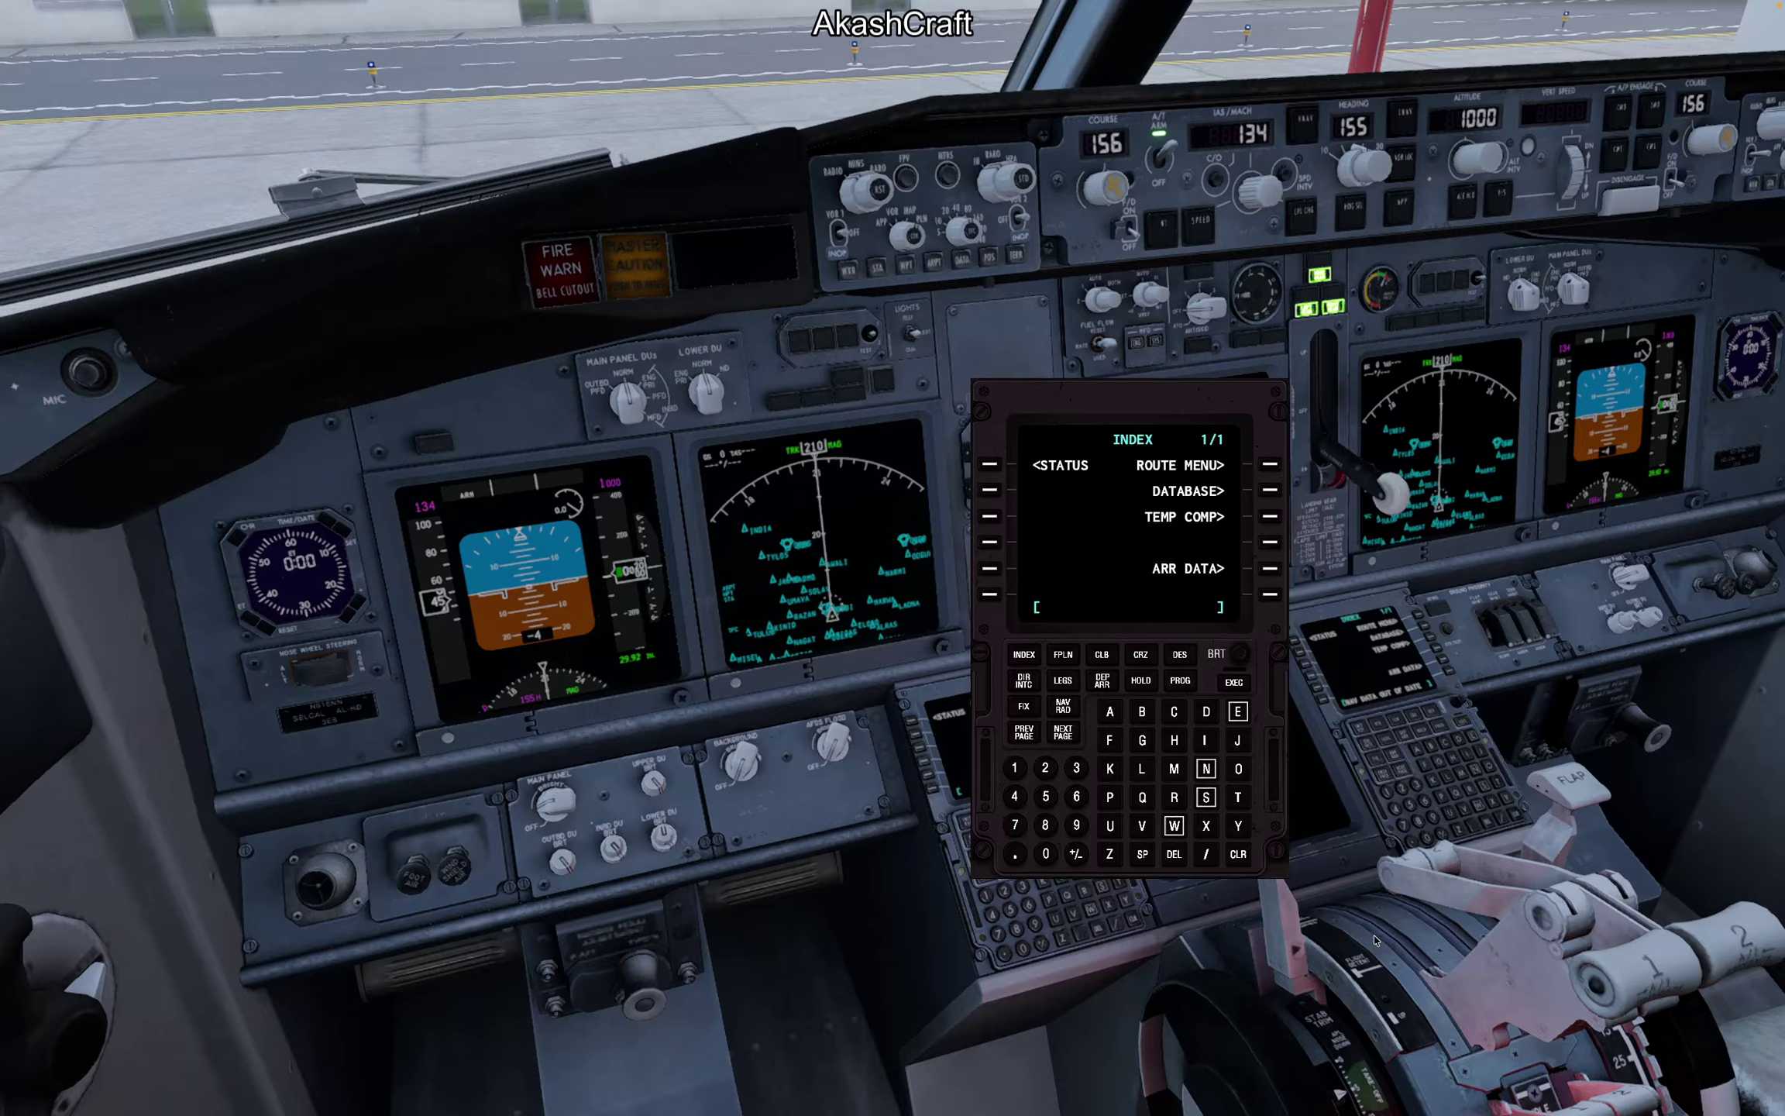
Step: Open the simulator map, examine the aircraft's position at OBBI, and close the map
{"action": "key", "text": "m"}
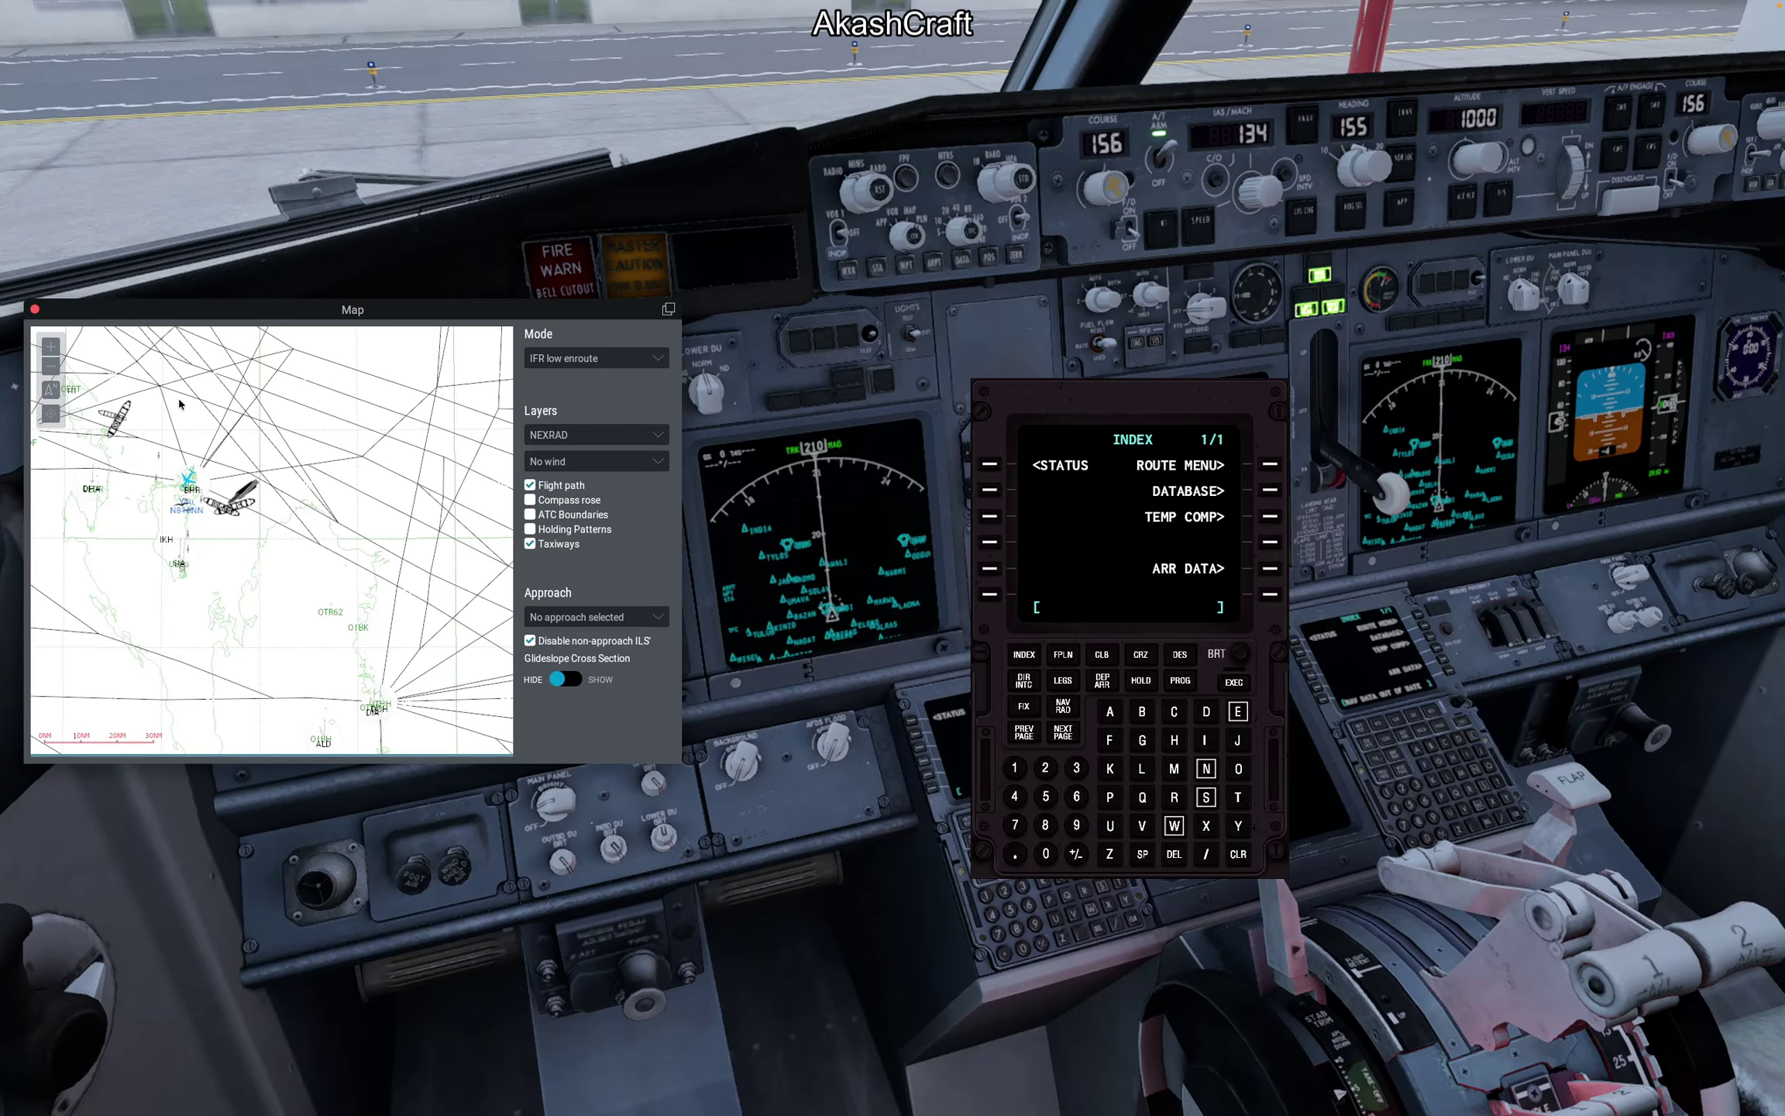
{"action": "scroll", "coordinate": [196, 478], "scroll_direction": "up", "scroll_amount": 6}
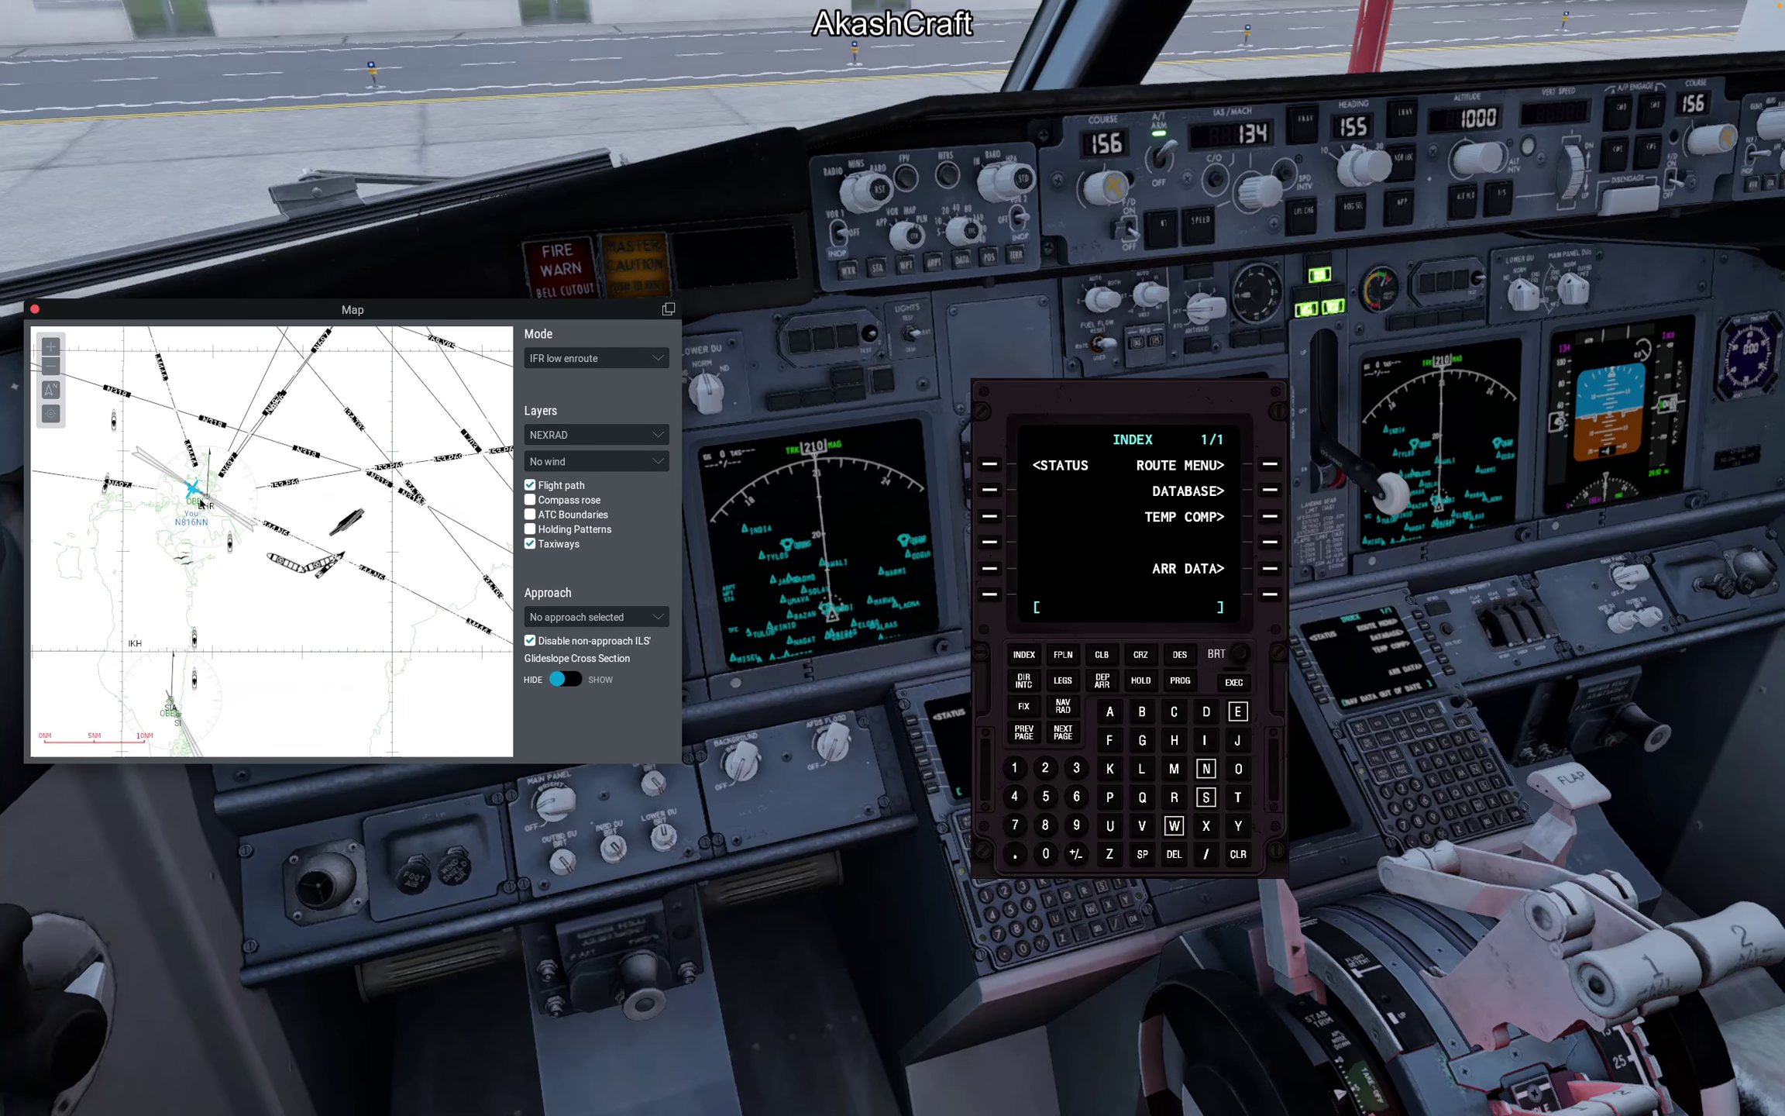
{"action": "scroll", "coordinate": [195, 497], "scroll_direction": "up", "scroll_amount": 4}
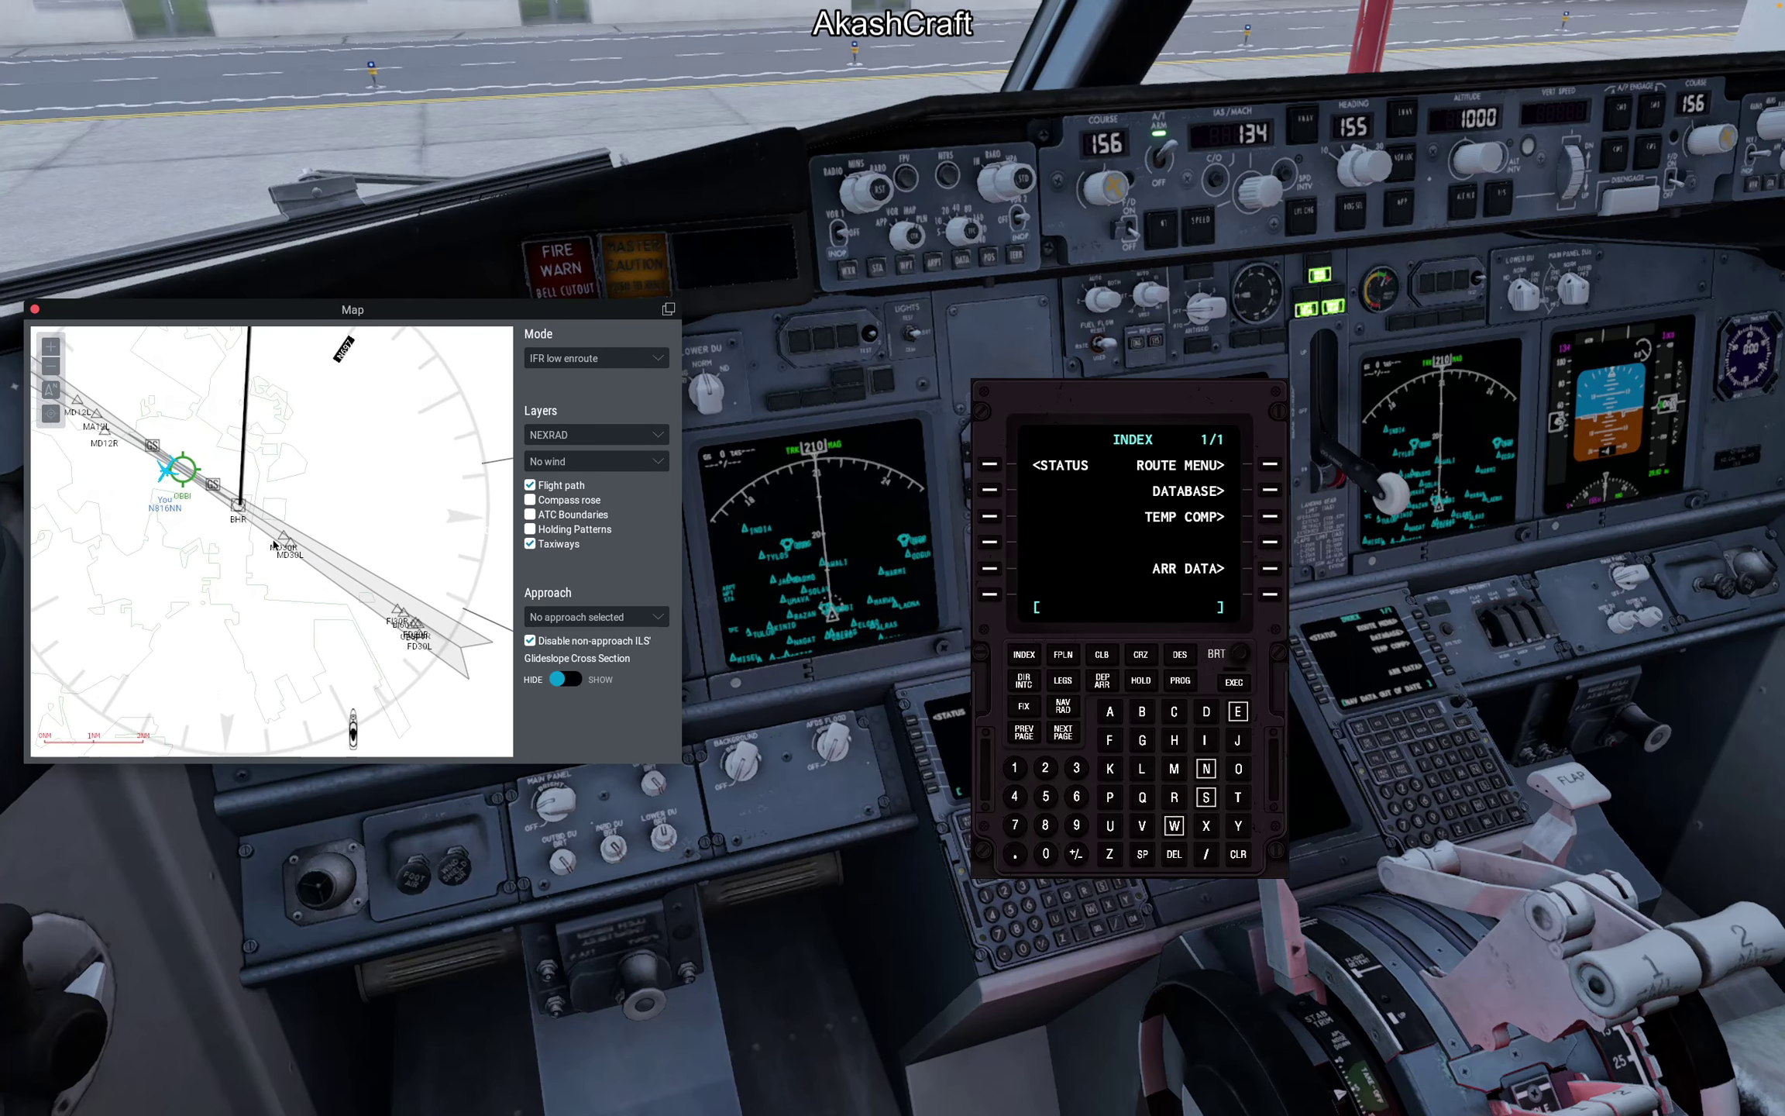
{"action": "left_click", "coordinate": [34, 309]}
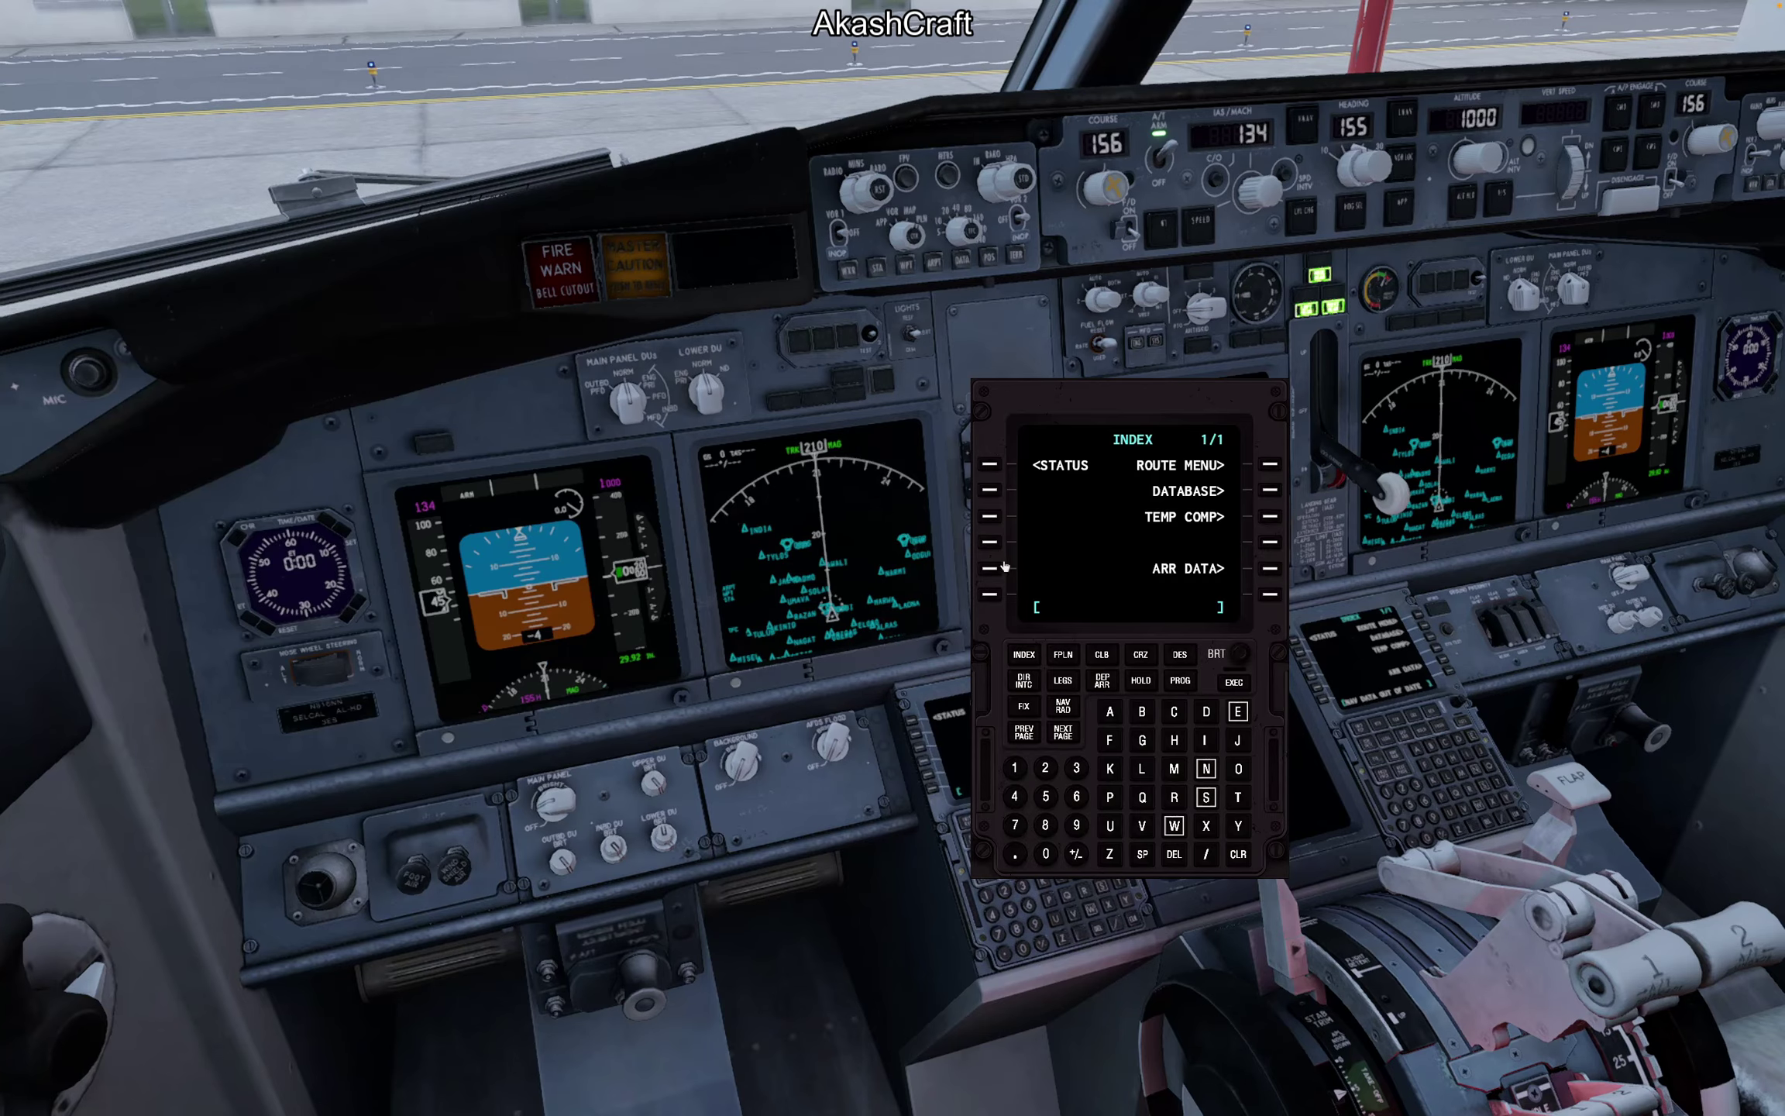
Step: Reposition the CDU window and open its DATA BASE page
{"action": "left_click_drag", "start_coordinate": [972, 562], "coordinate": [1044, 711]}
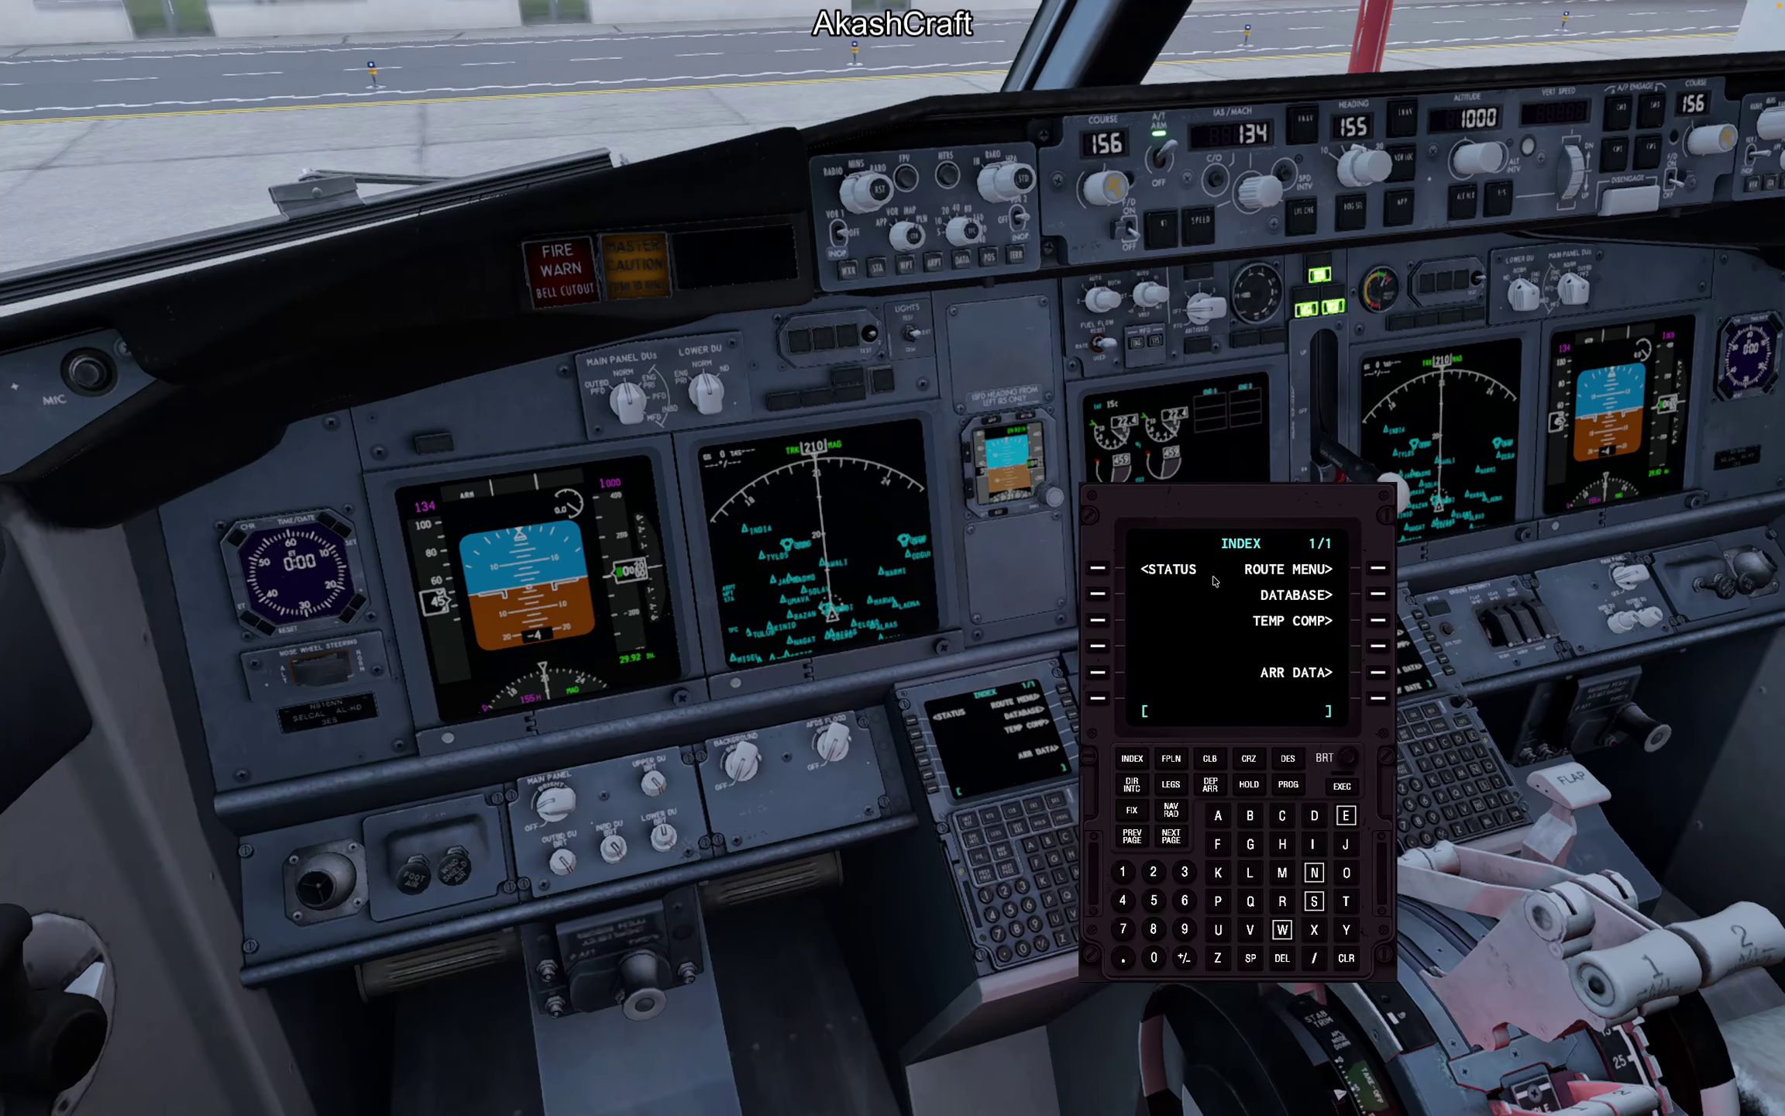
{"action": "left_click", "coordinate": [1380, 594]}
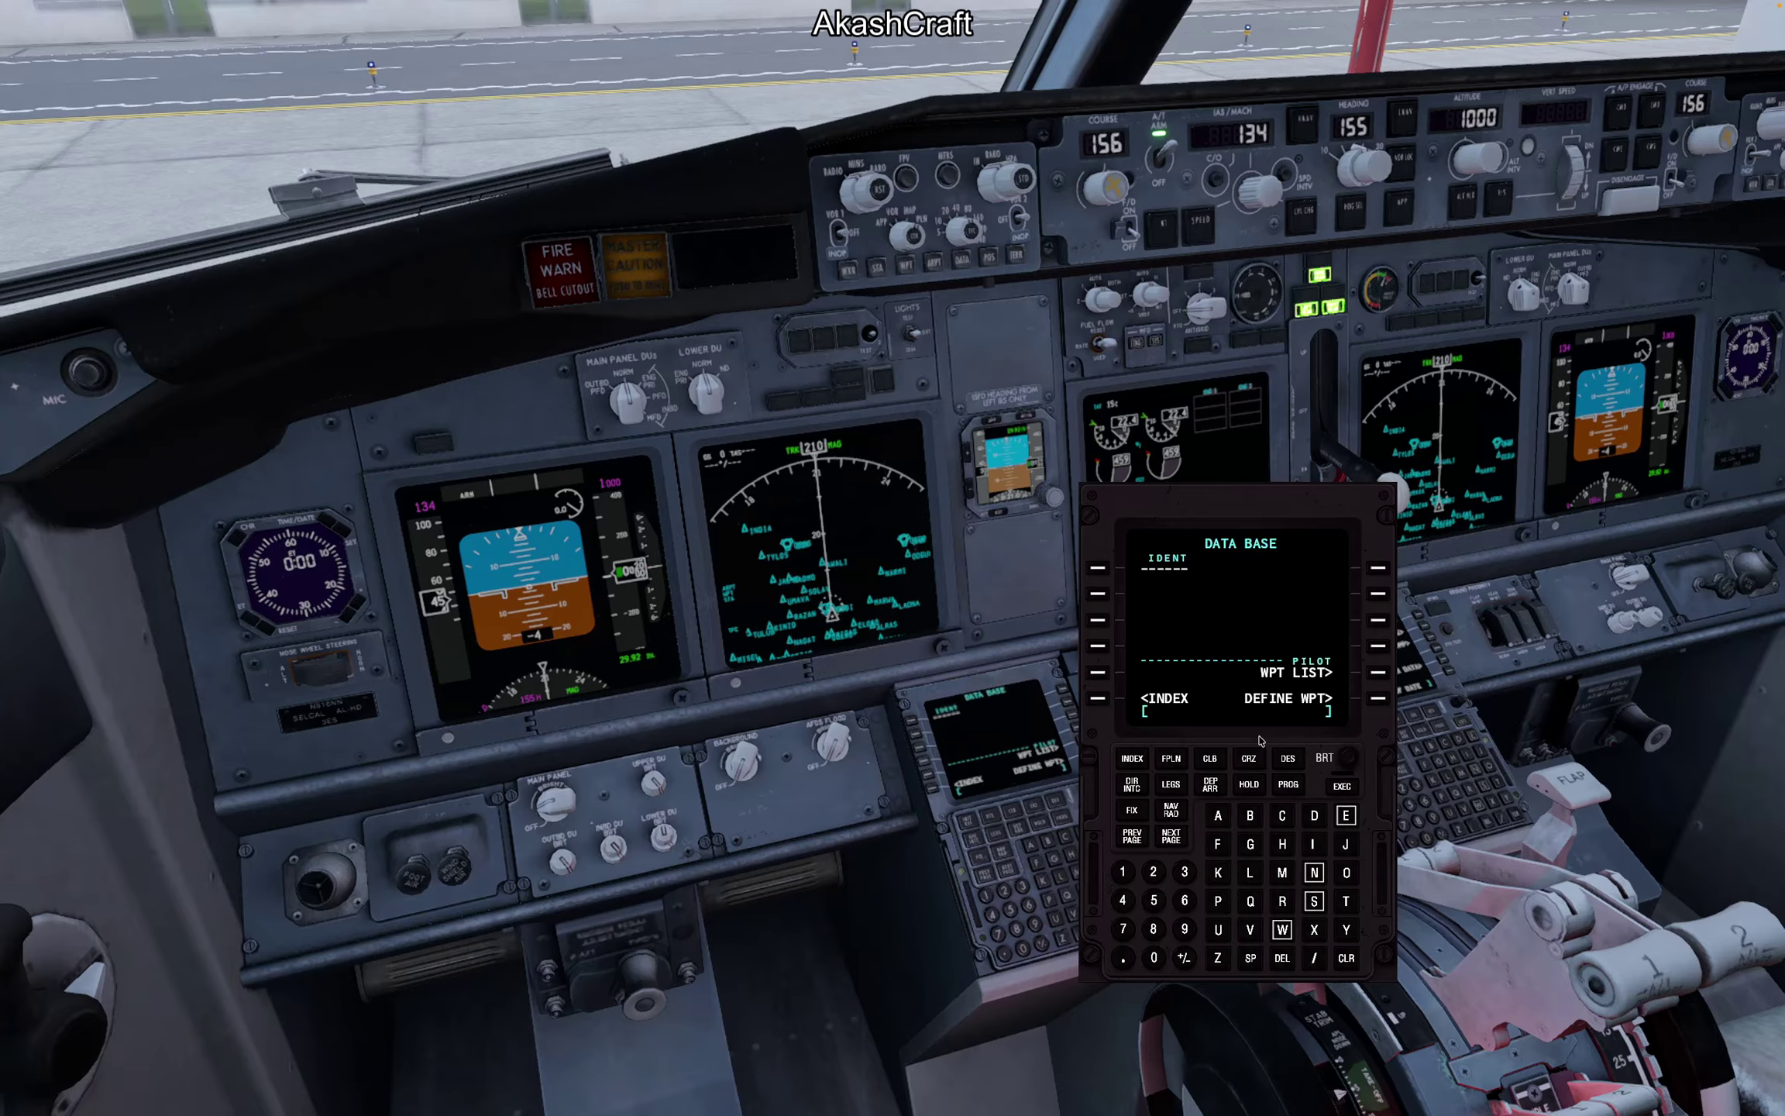
{"action": "type", "text": "GBGB"}
{"action": "left_click_drag", "start_coordinate": [1319, 719], "coordinate": [1280, 727]}
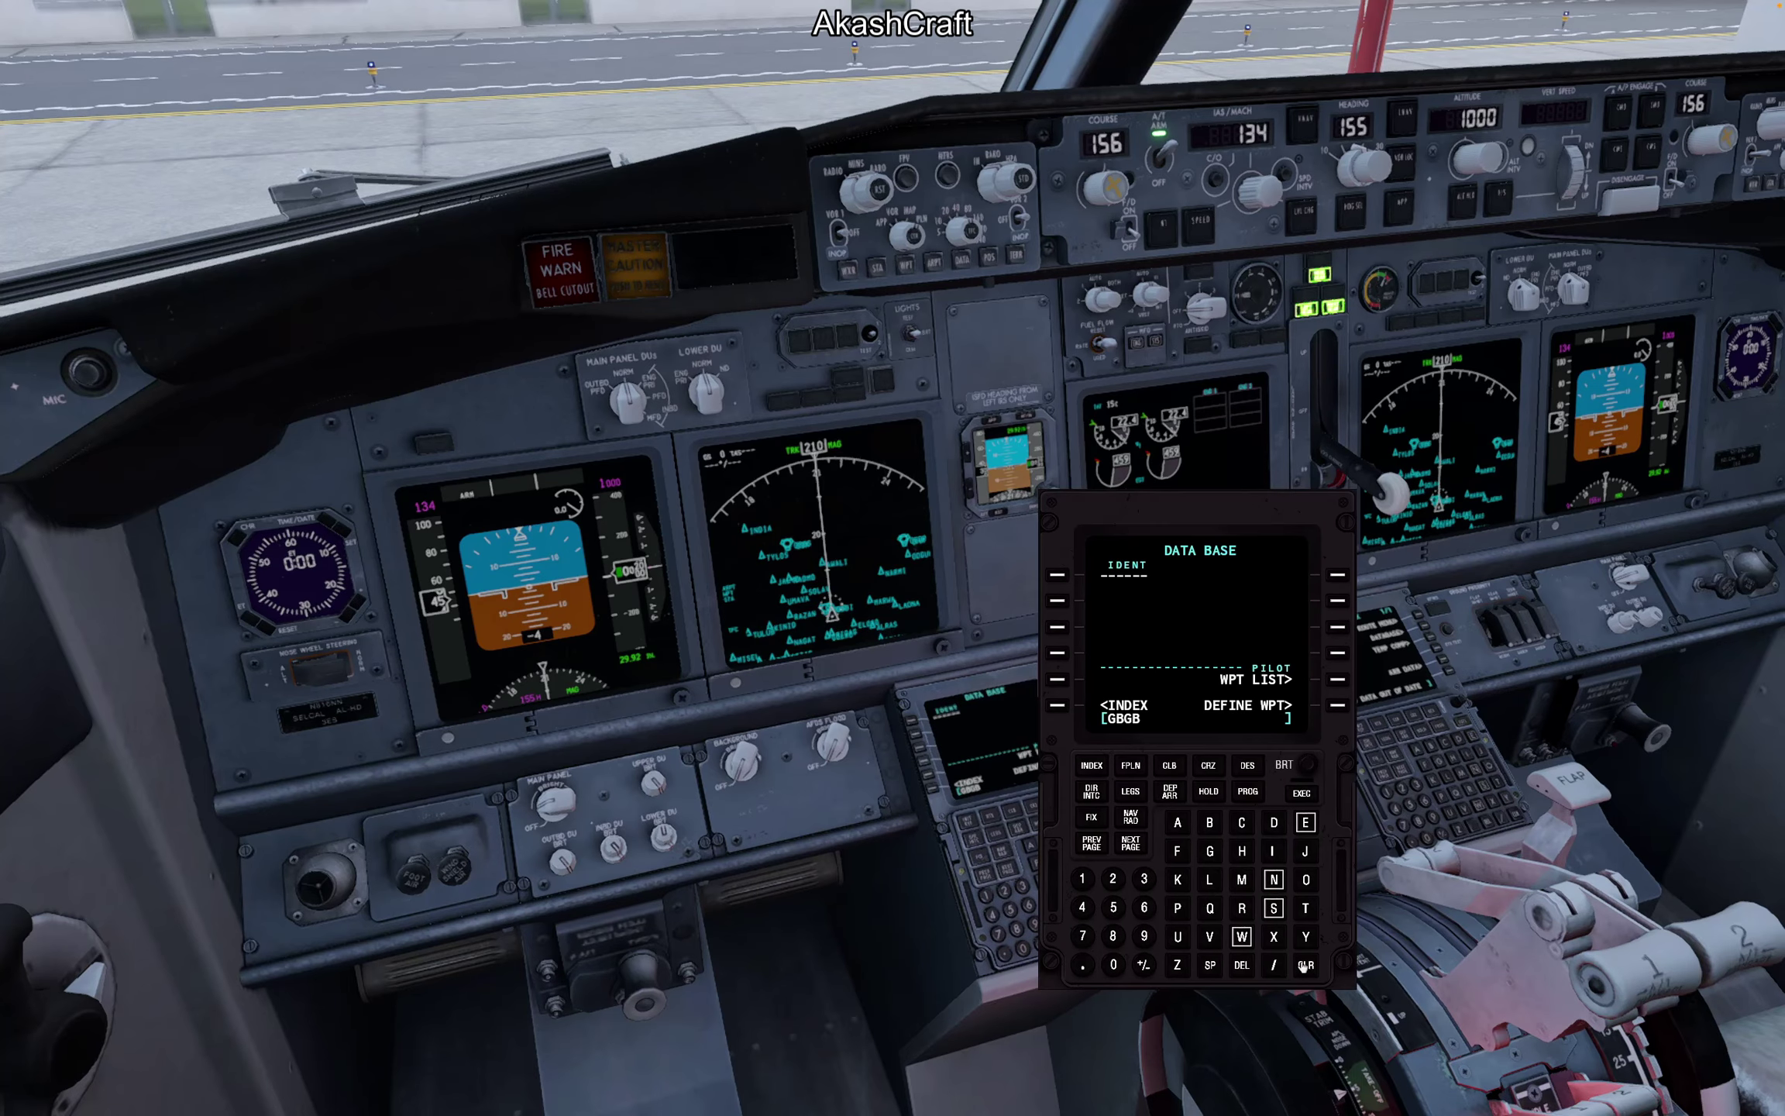
{"action": "left_click", "coordinate": [1305, 965]}
{"action": "left_click", "coordinate": [1305, 965]}
{"action": "left_click", "coordinate": [1305, 965]}
{"action": "left_click", "coordinate": [1305, 964]}
Step: Look up airport OBBI in the CDU database and view its runway length in meters and in feet
{"action": "left_click", "coordinate": [1211, 825]}
{"action": "left_click", "coordinate": [1211, 825]}
{"action": "left_click", "coordinate": [1271, 852]}
{"action": "left_click", "coordinate": [1055, 575]}
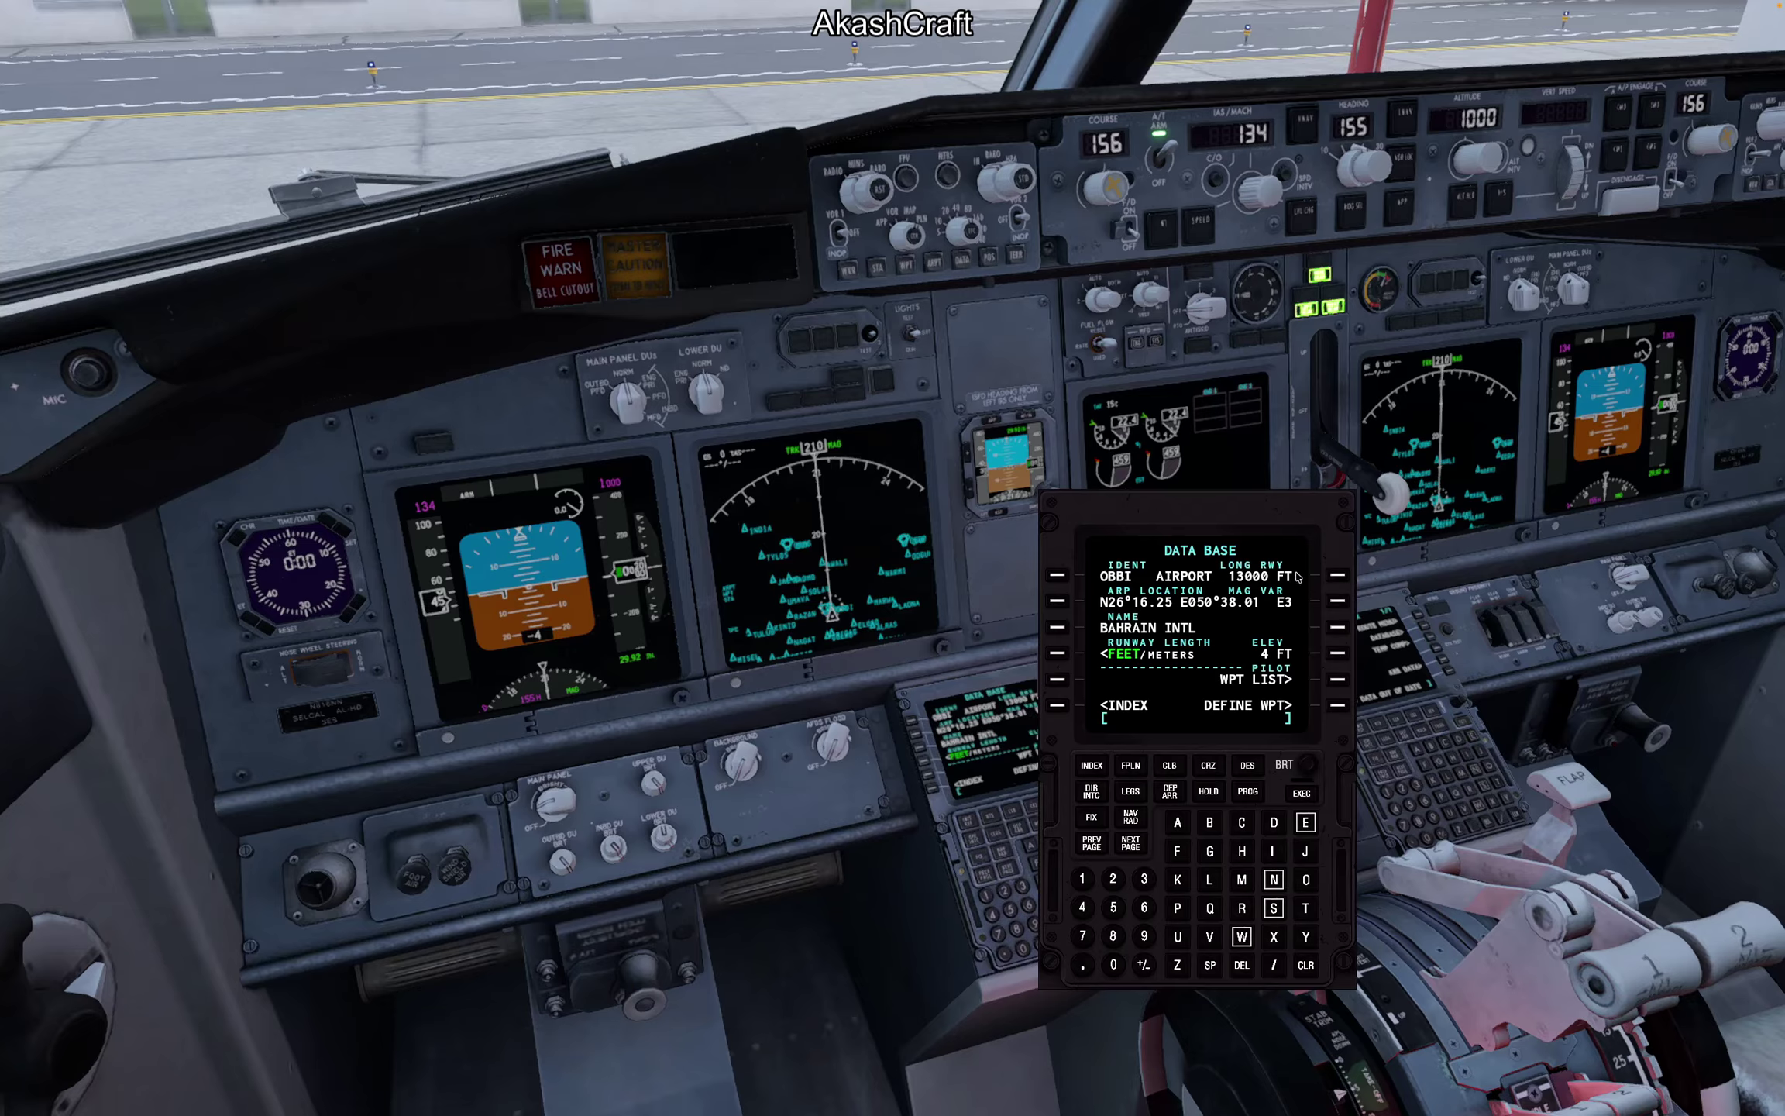
{"action": "left_click", "coordinate": [1058, 653]}
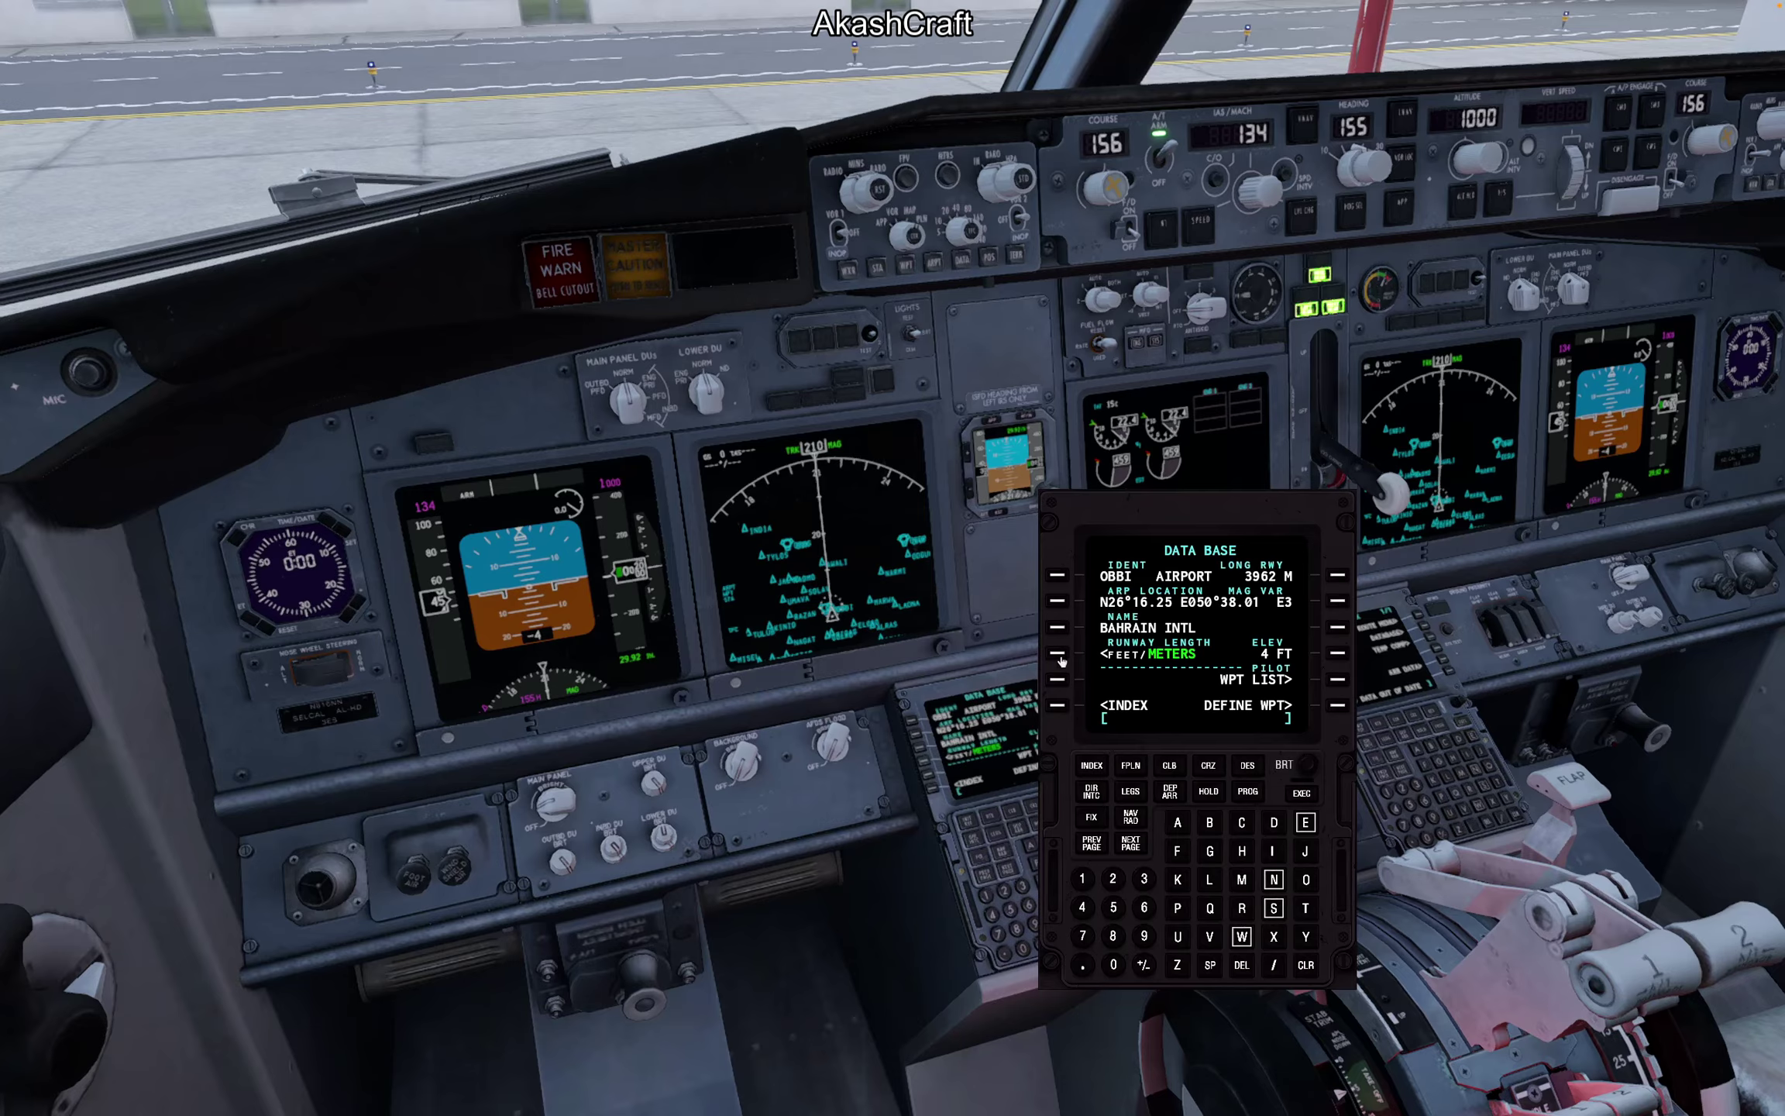
{"action": "left_click", "coordinate": [1060, 656]}
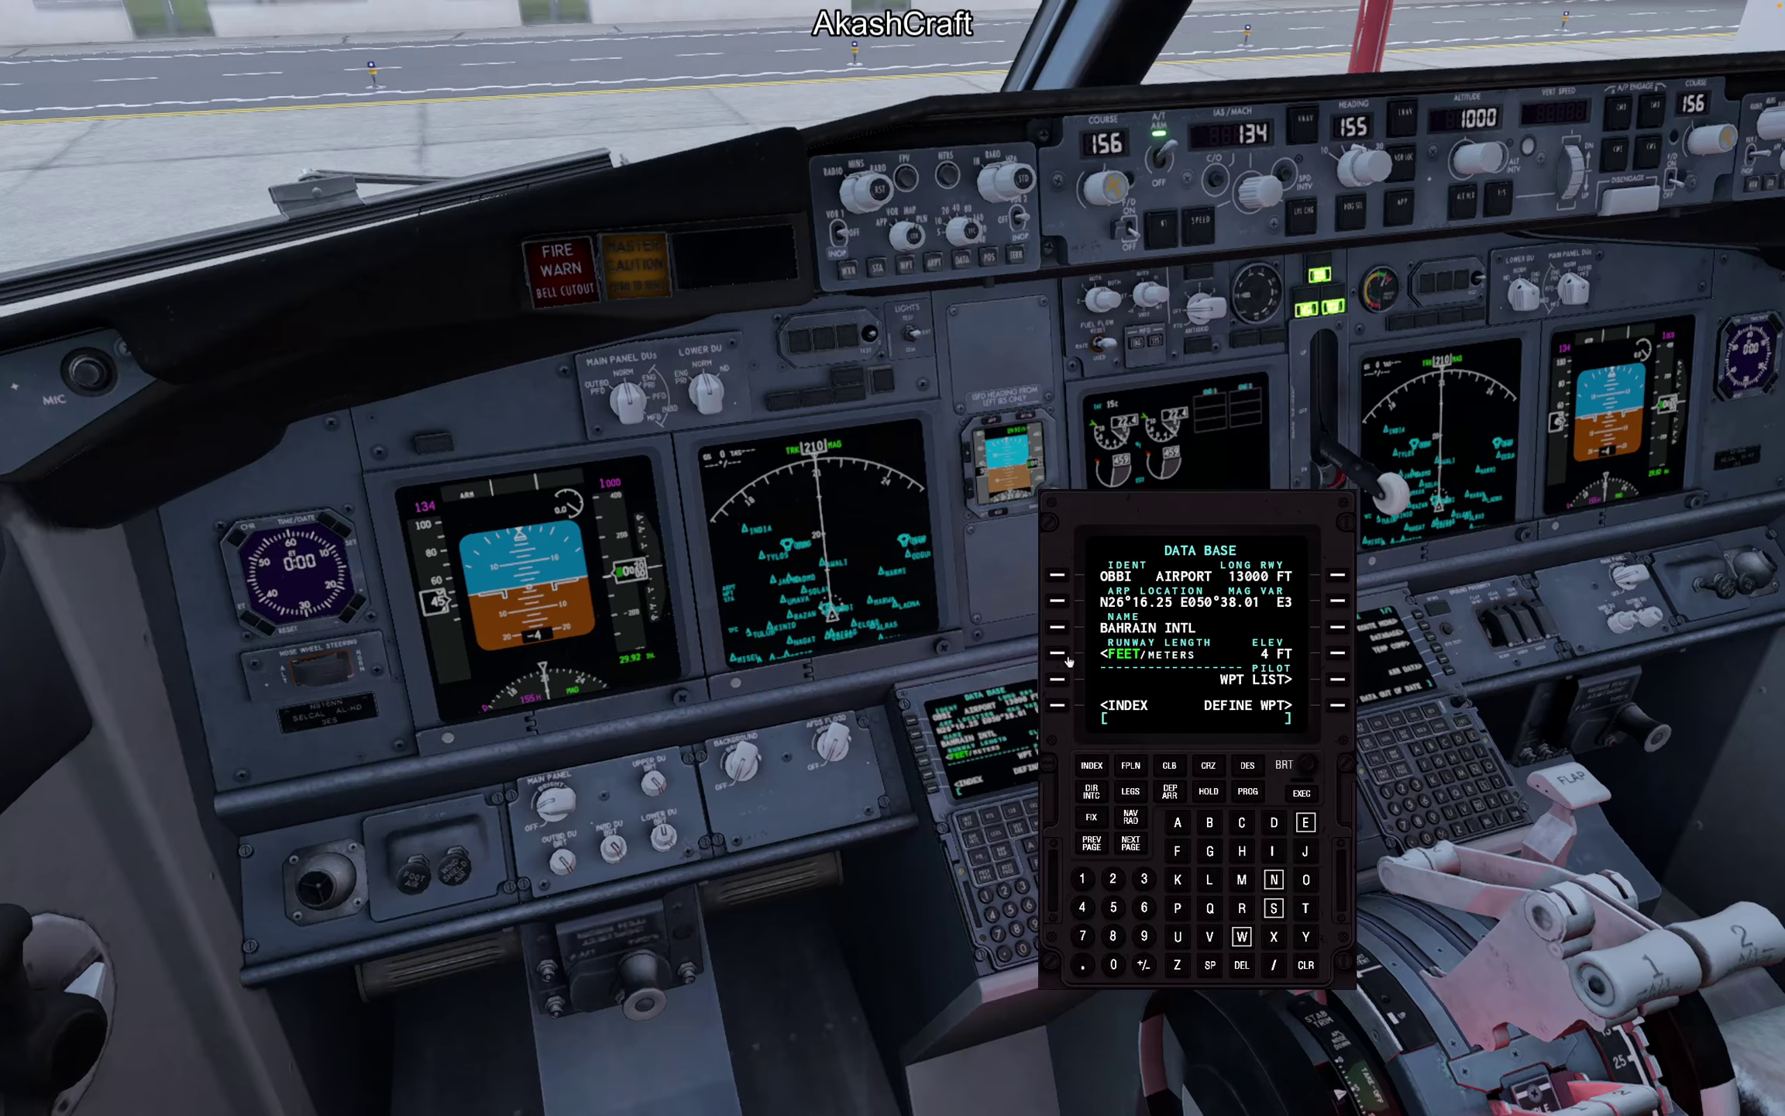
Step: View the pilot waypoint list and the DEFINE PILOT WPT page, and return to the CDU's INDEX page
{"action": "left_click", "coordinate": [1338, 685]}
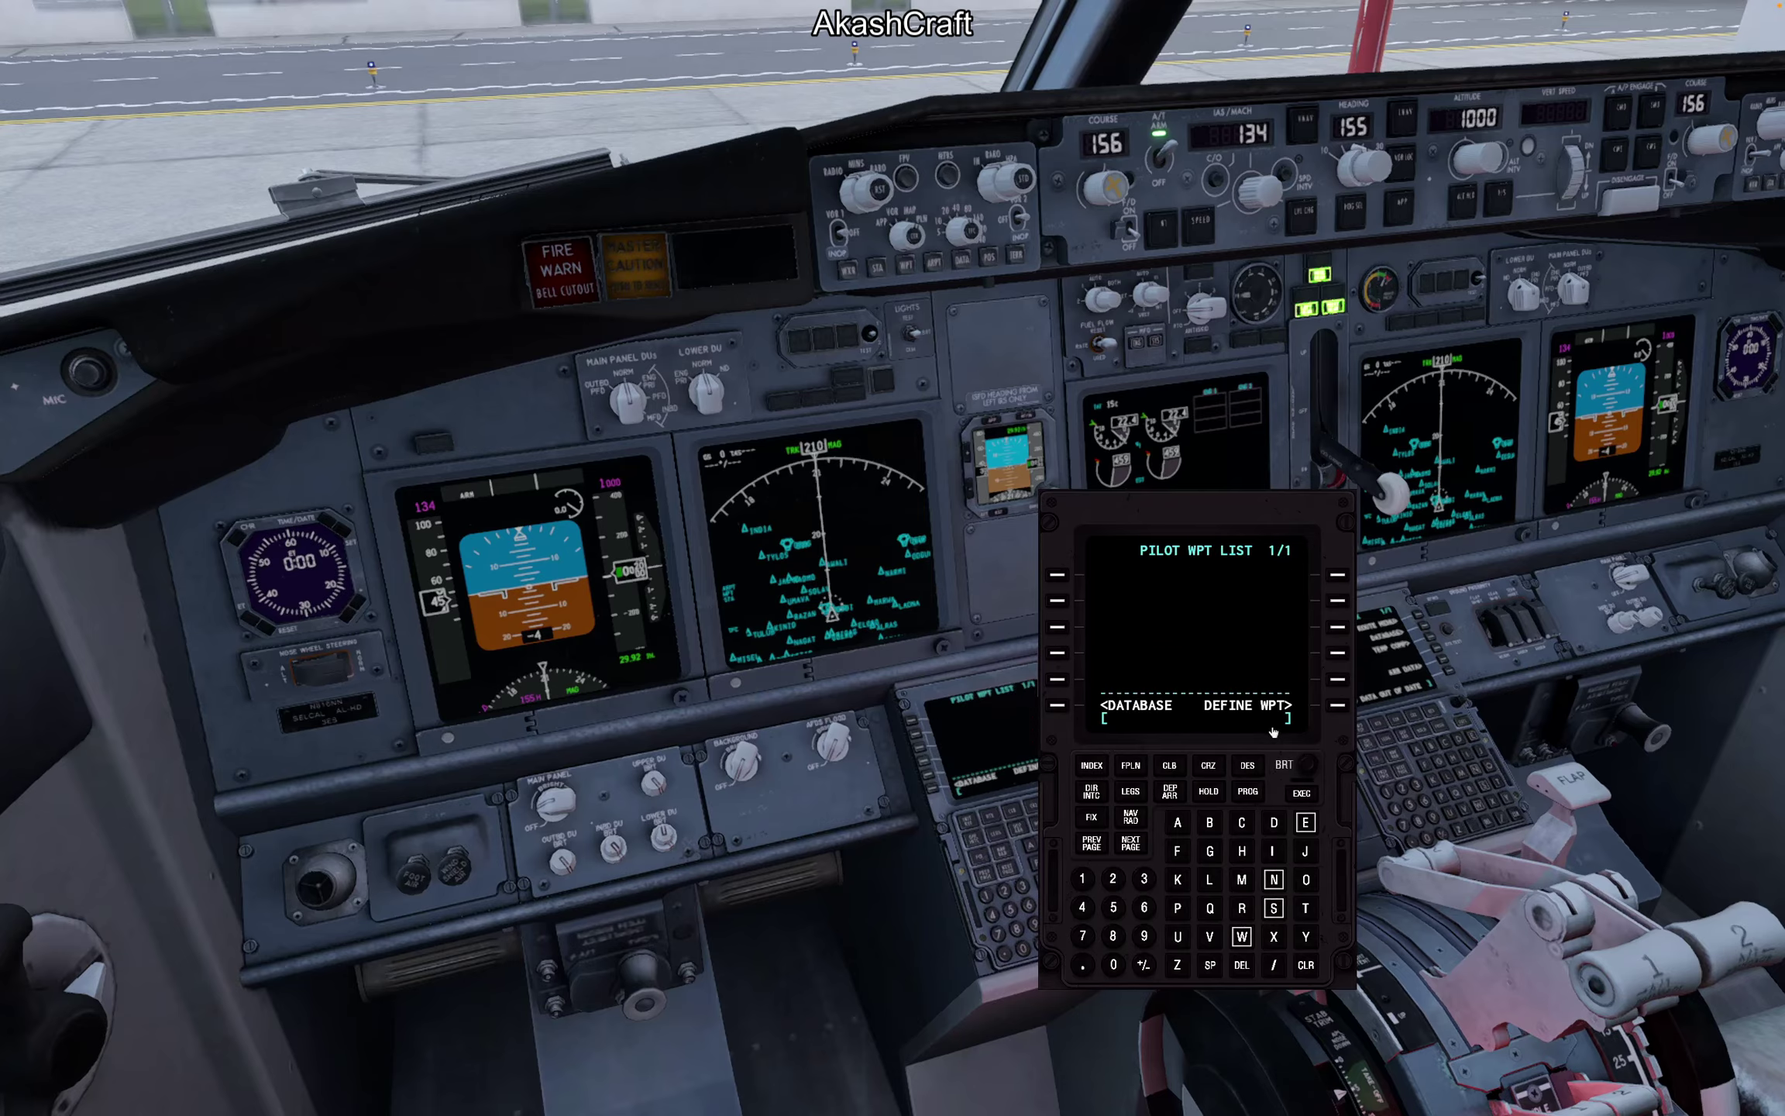
{"action": "left_click", "coordinate": [1336, 705]}
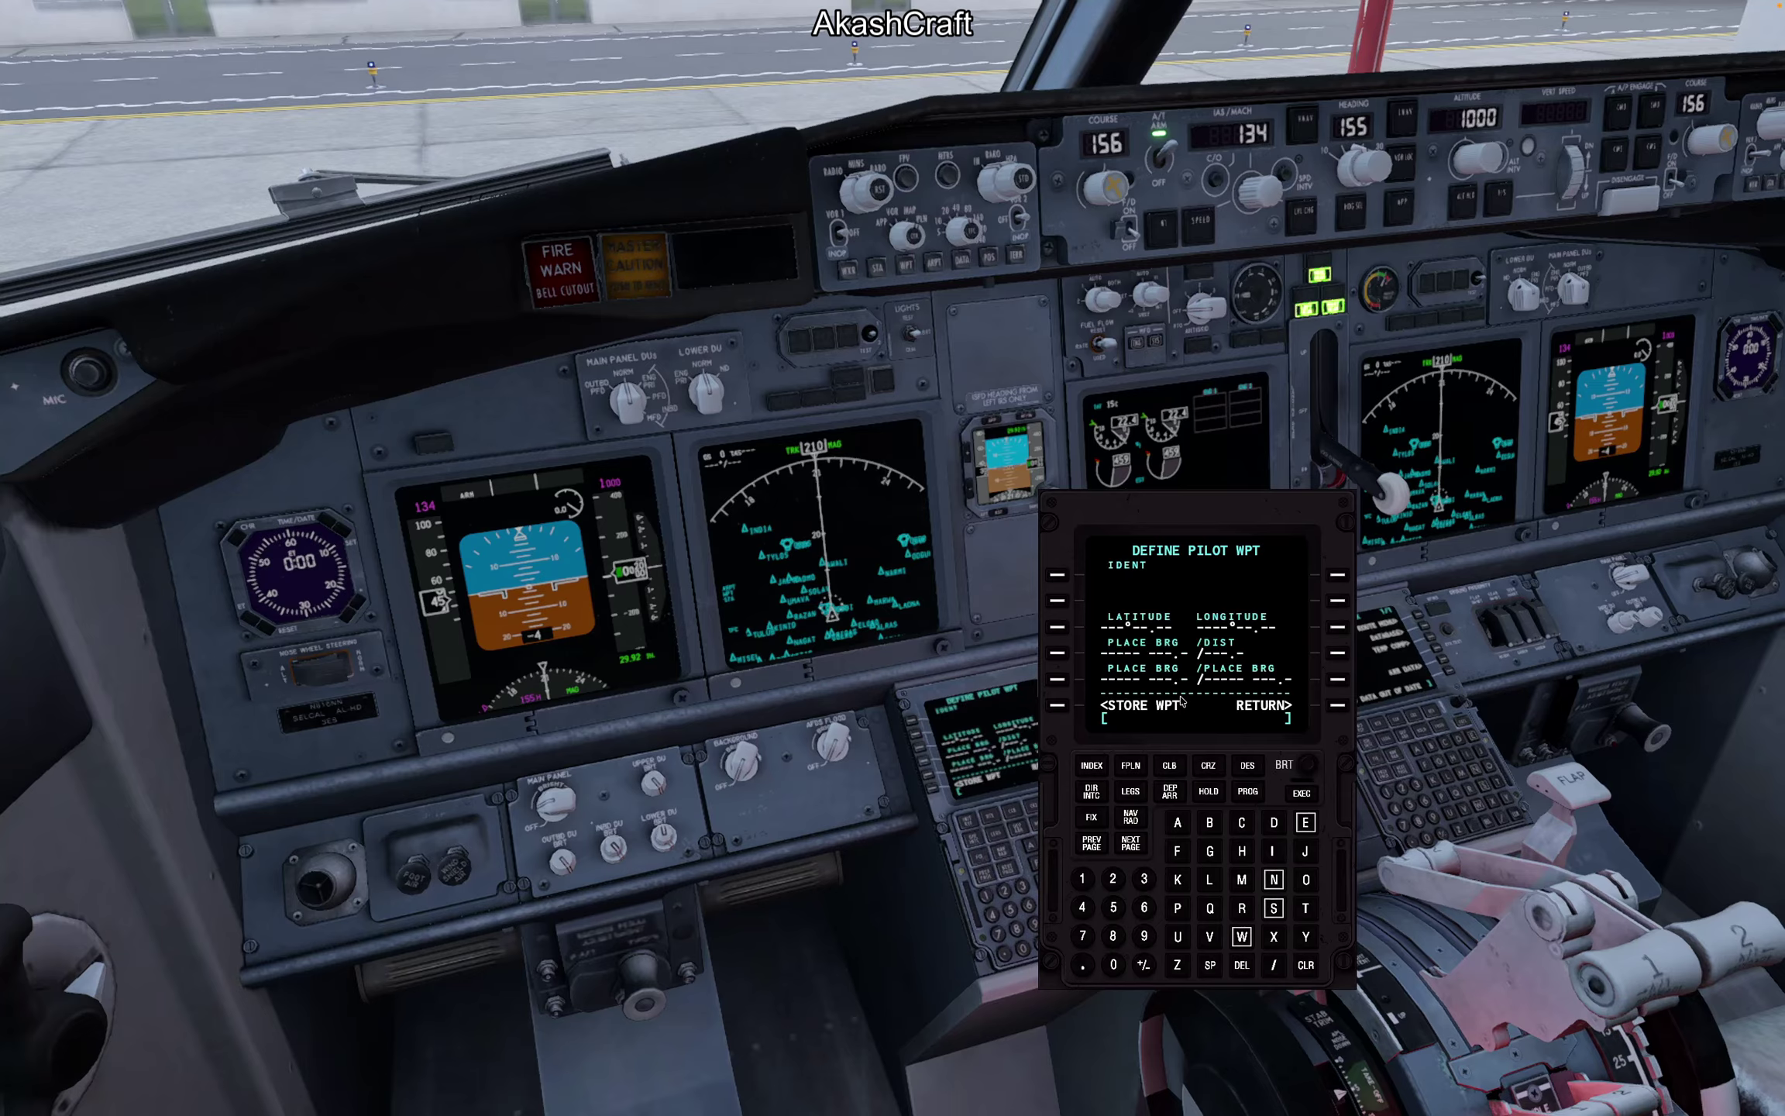
{"action": "left_click", "coordinate": [1058, 705]}
{"action": "left_click", "coordinate": [1060, 706]}
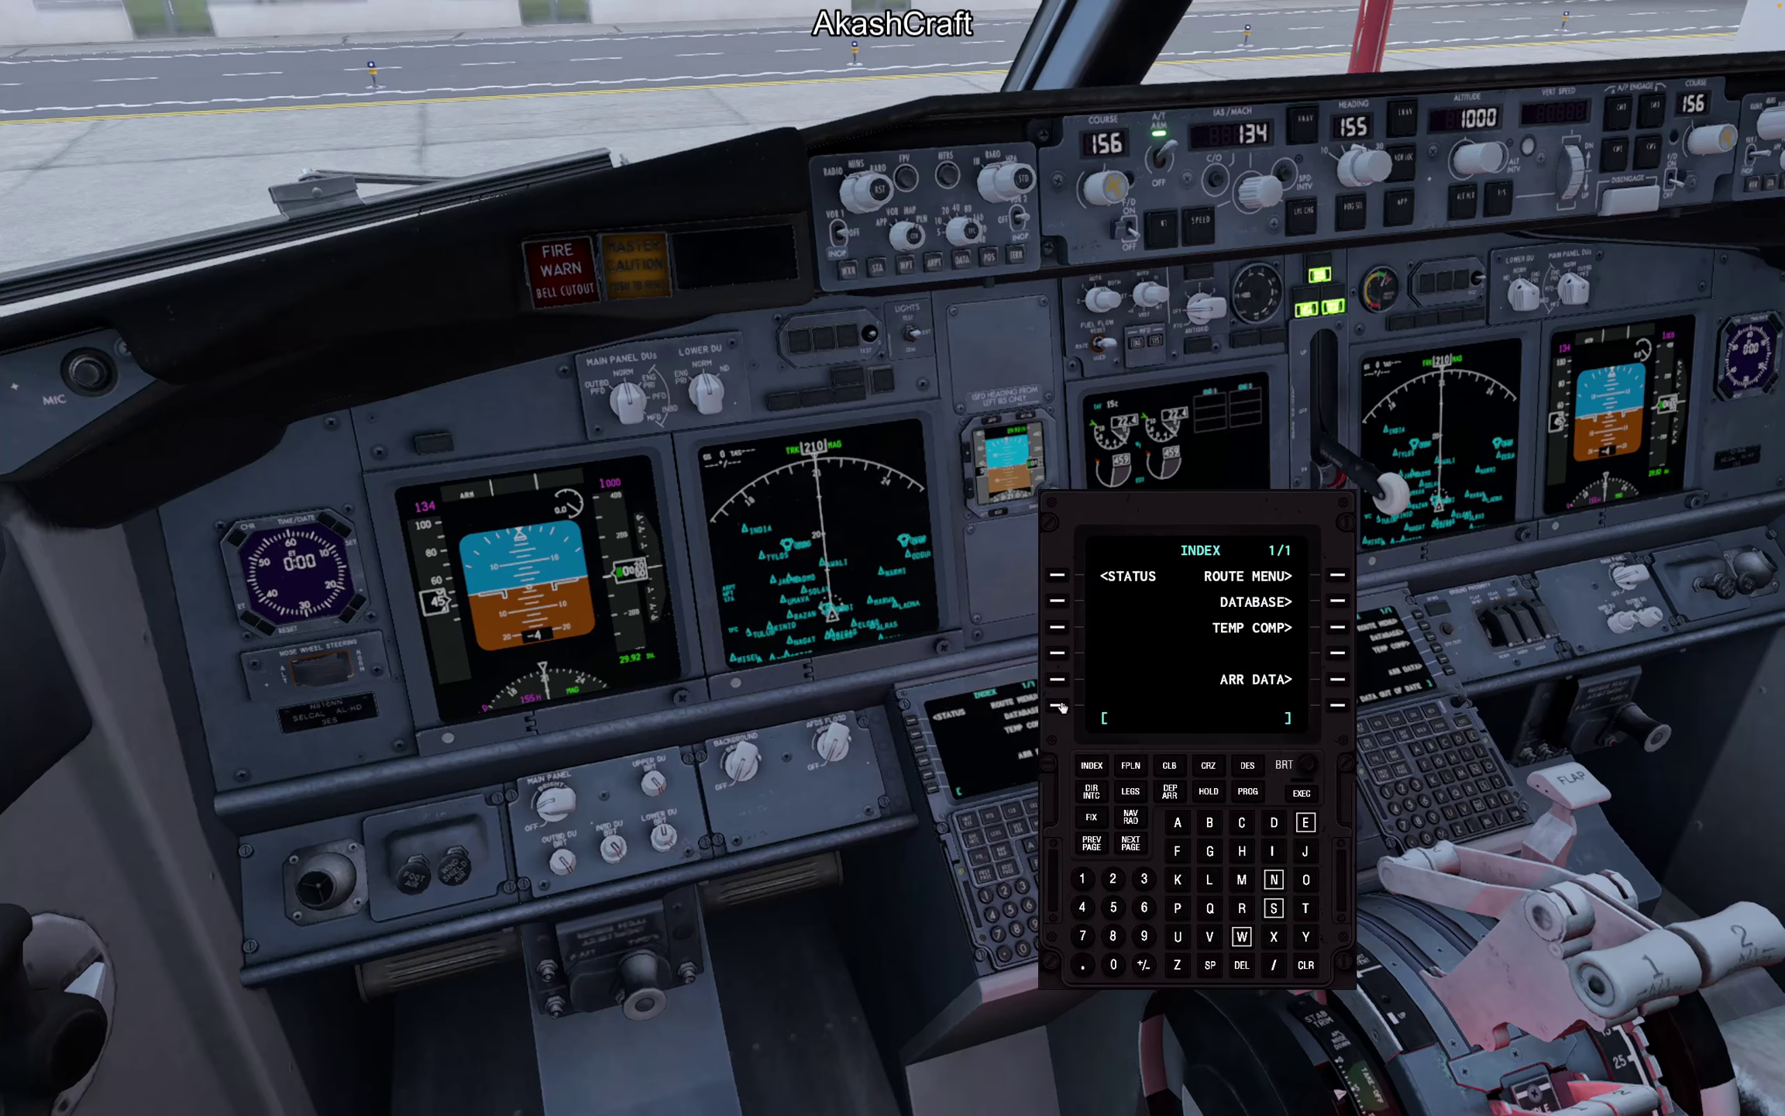
Step: View the company route list through the route menu and go on to the active flight plan page
{"action": "left_click", "coordinate": [1342, 576]}
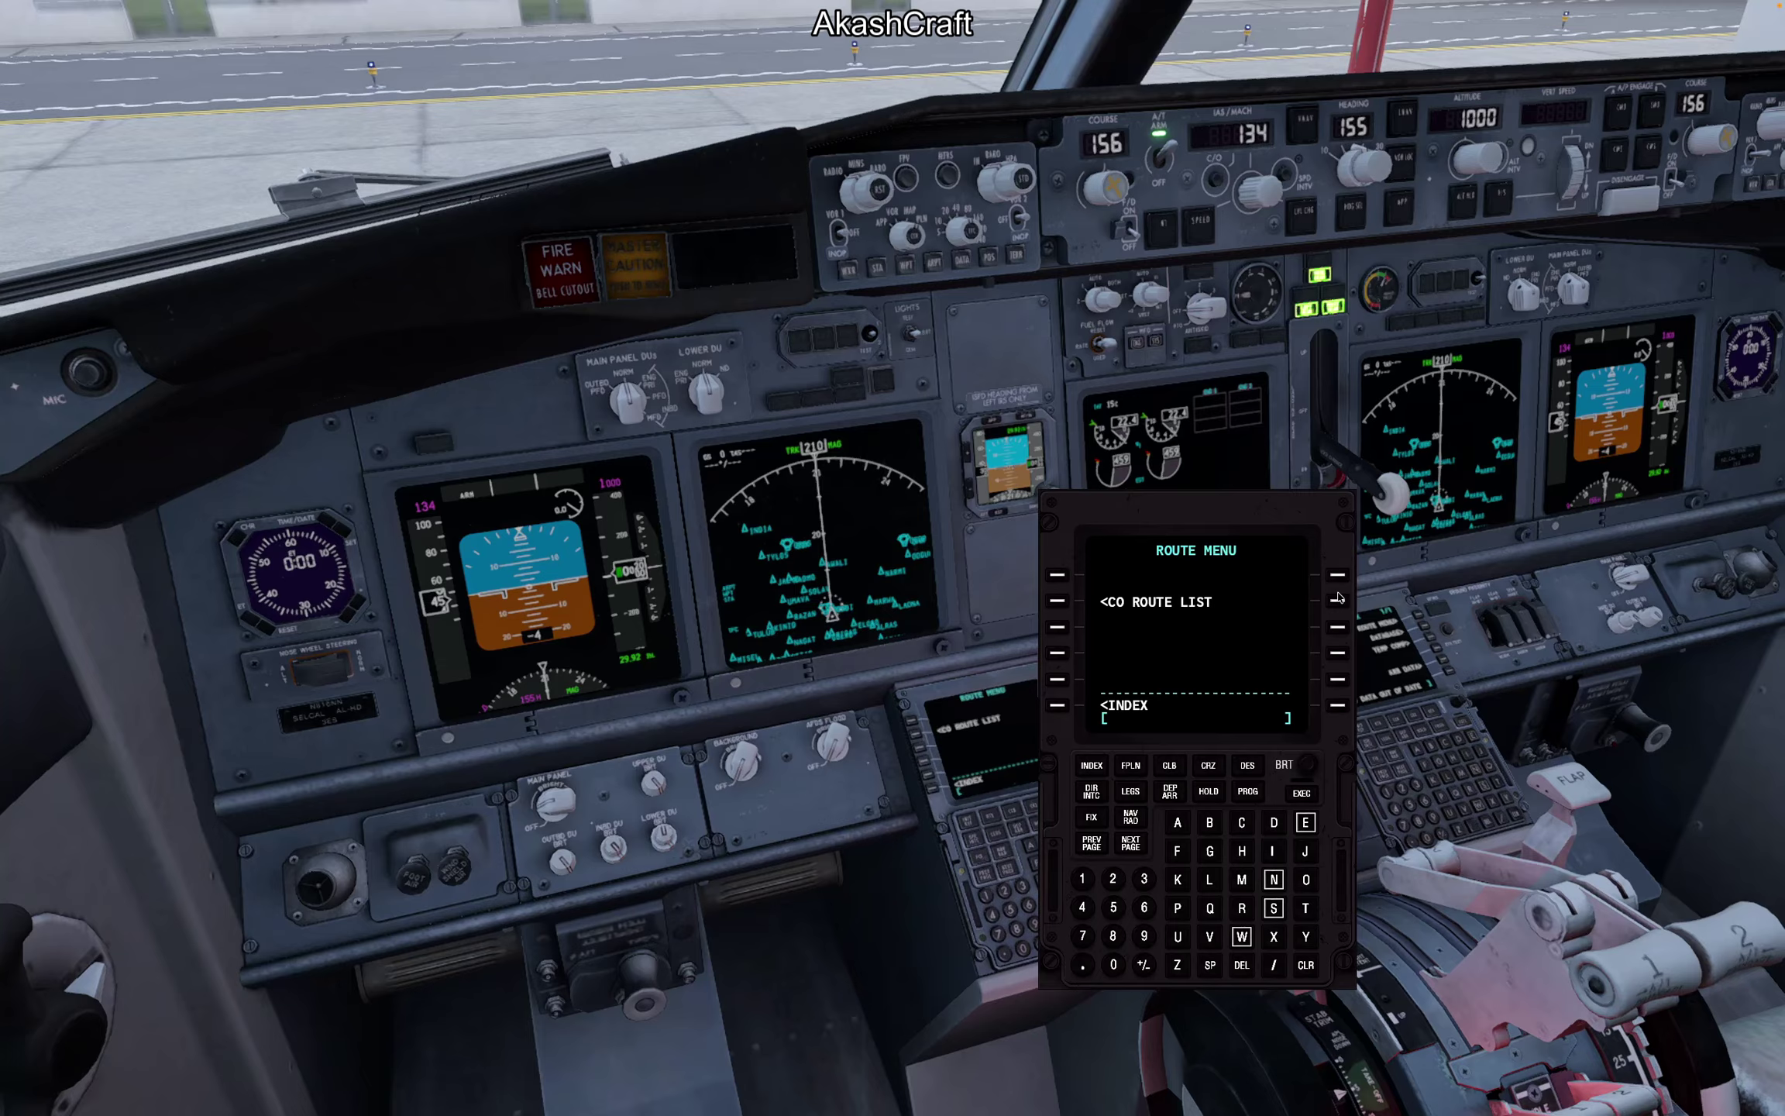
{"action": "left_click", "coordinate": [1058, 602]}
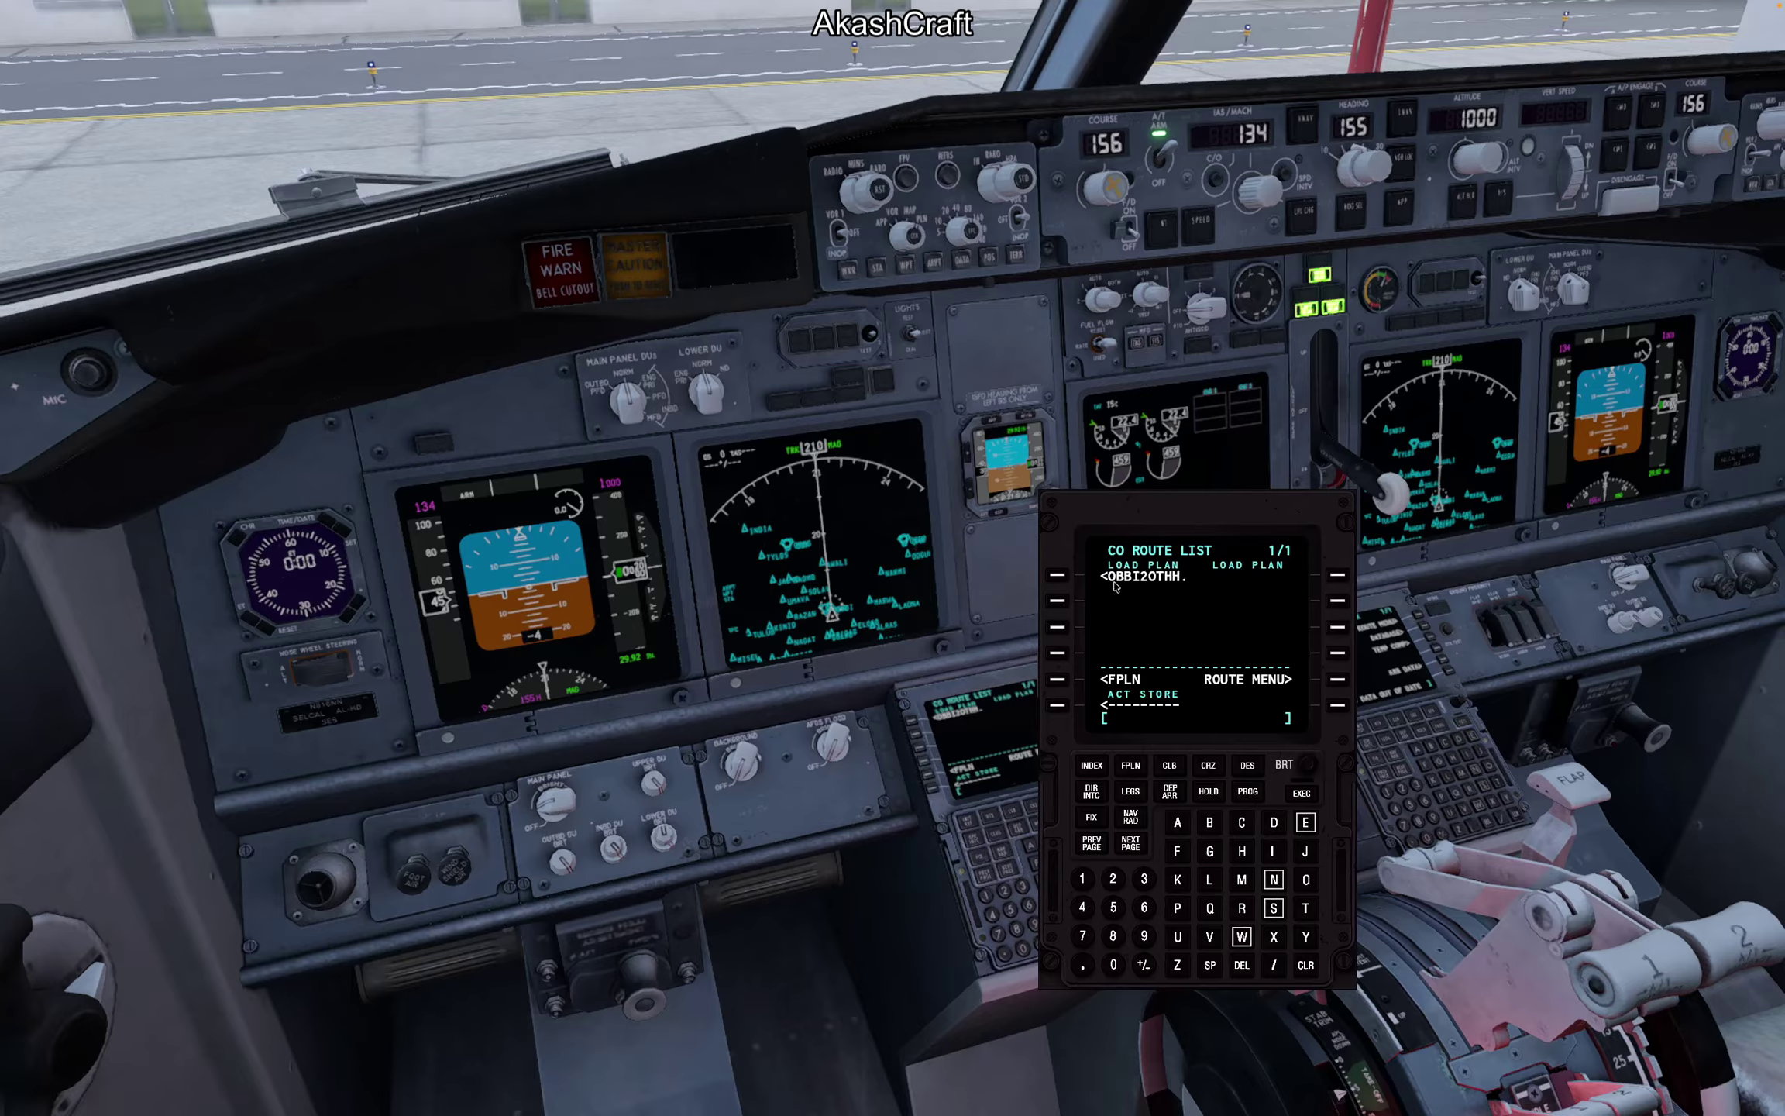
{"action": "left_click", "coordinate": [1056, 681]}
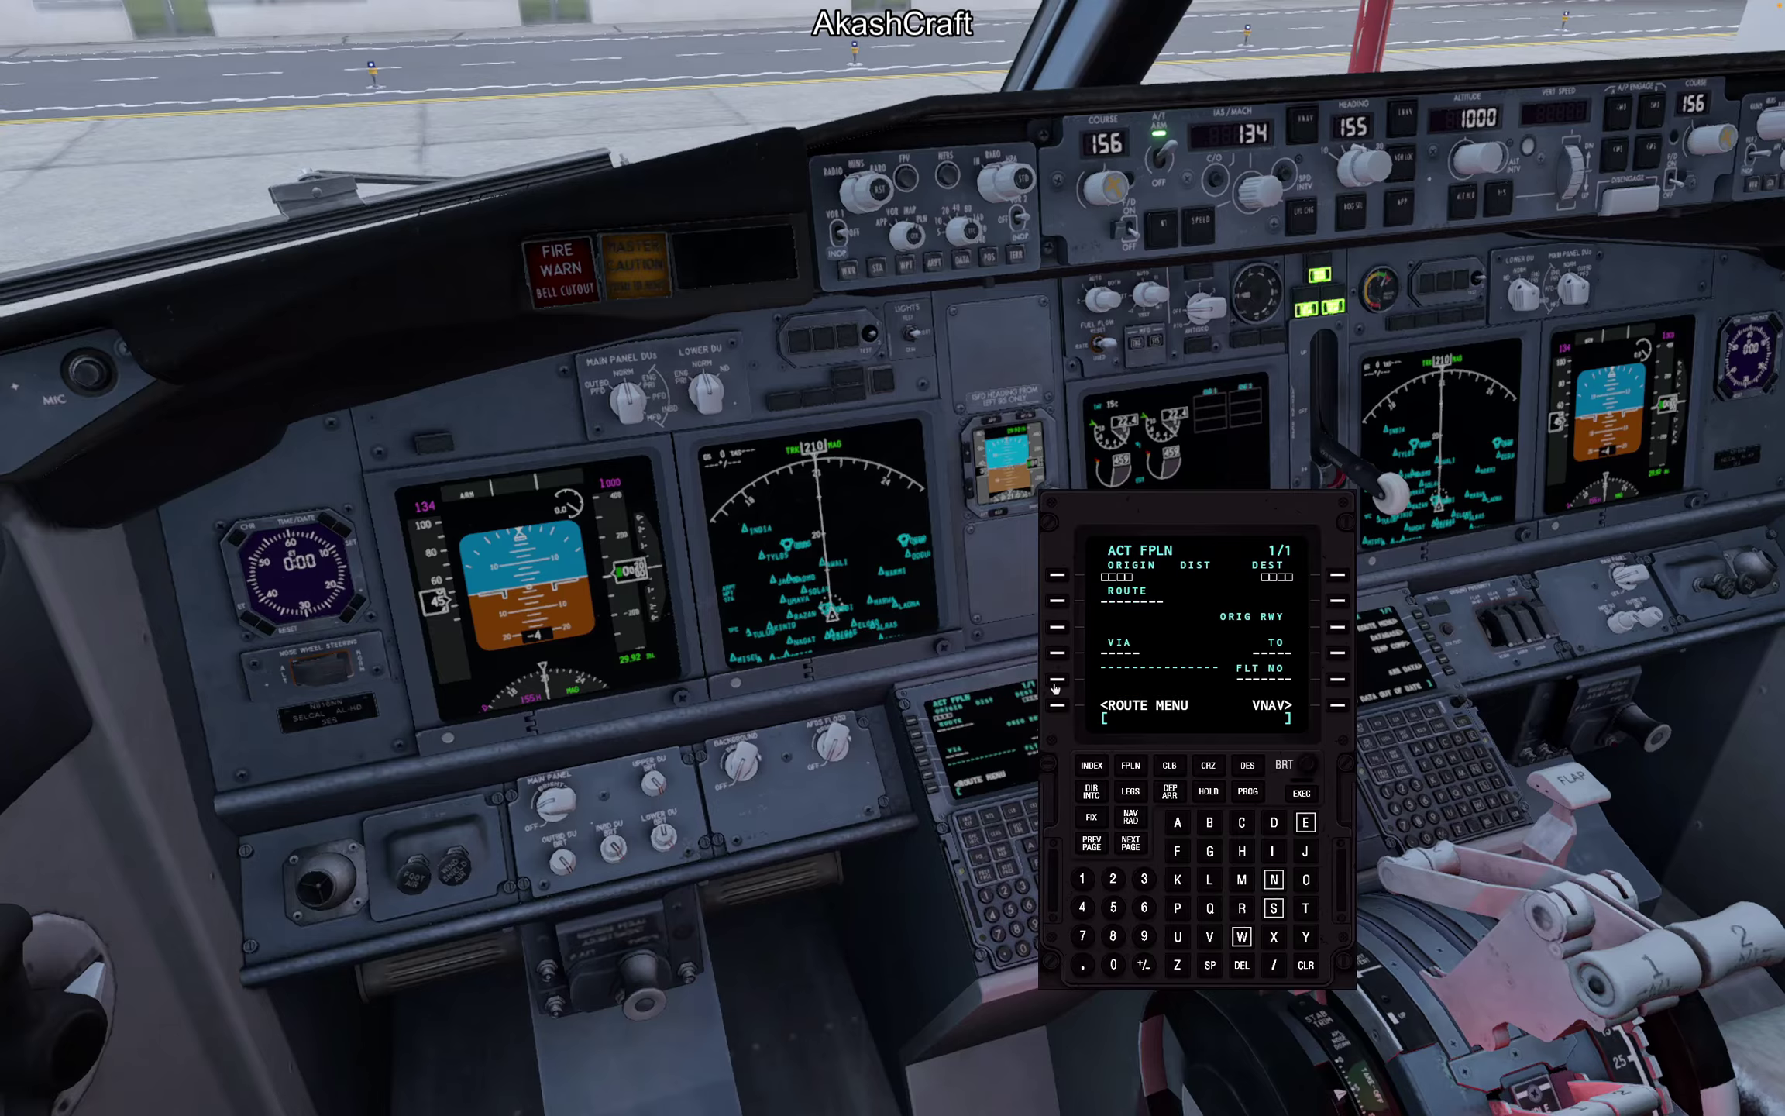
Step: Return to the CDU index and retrace the path through the company route list to the ACT FPLN page
{"action": "left_click", "coordinate": [1091, 764]}
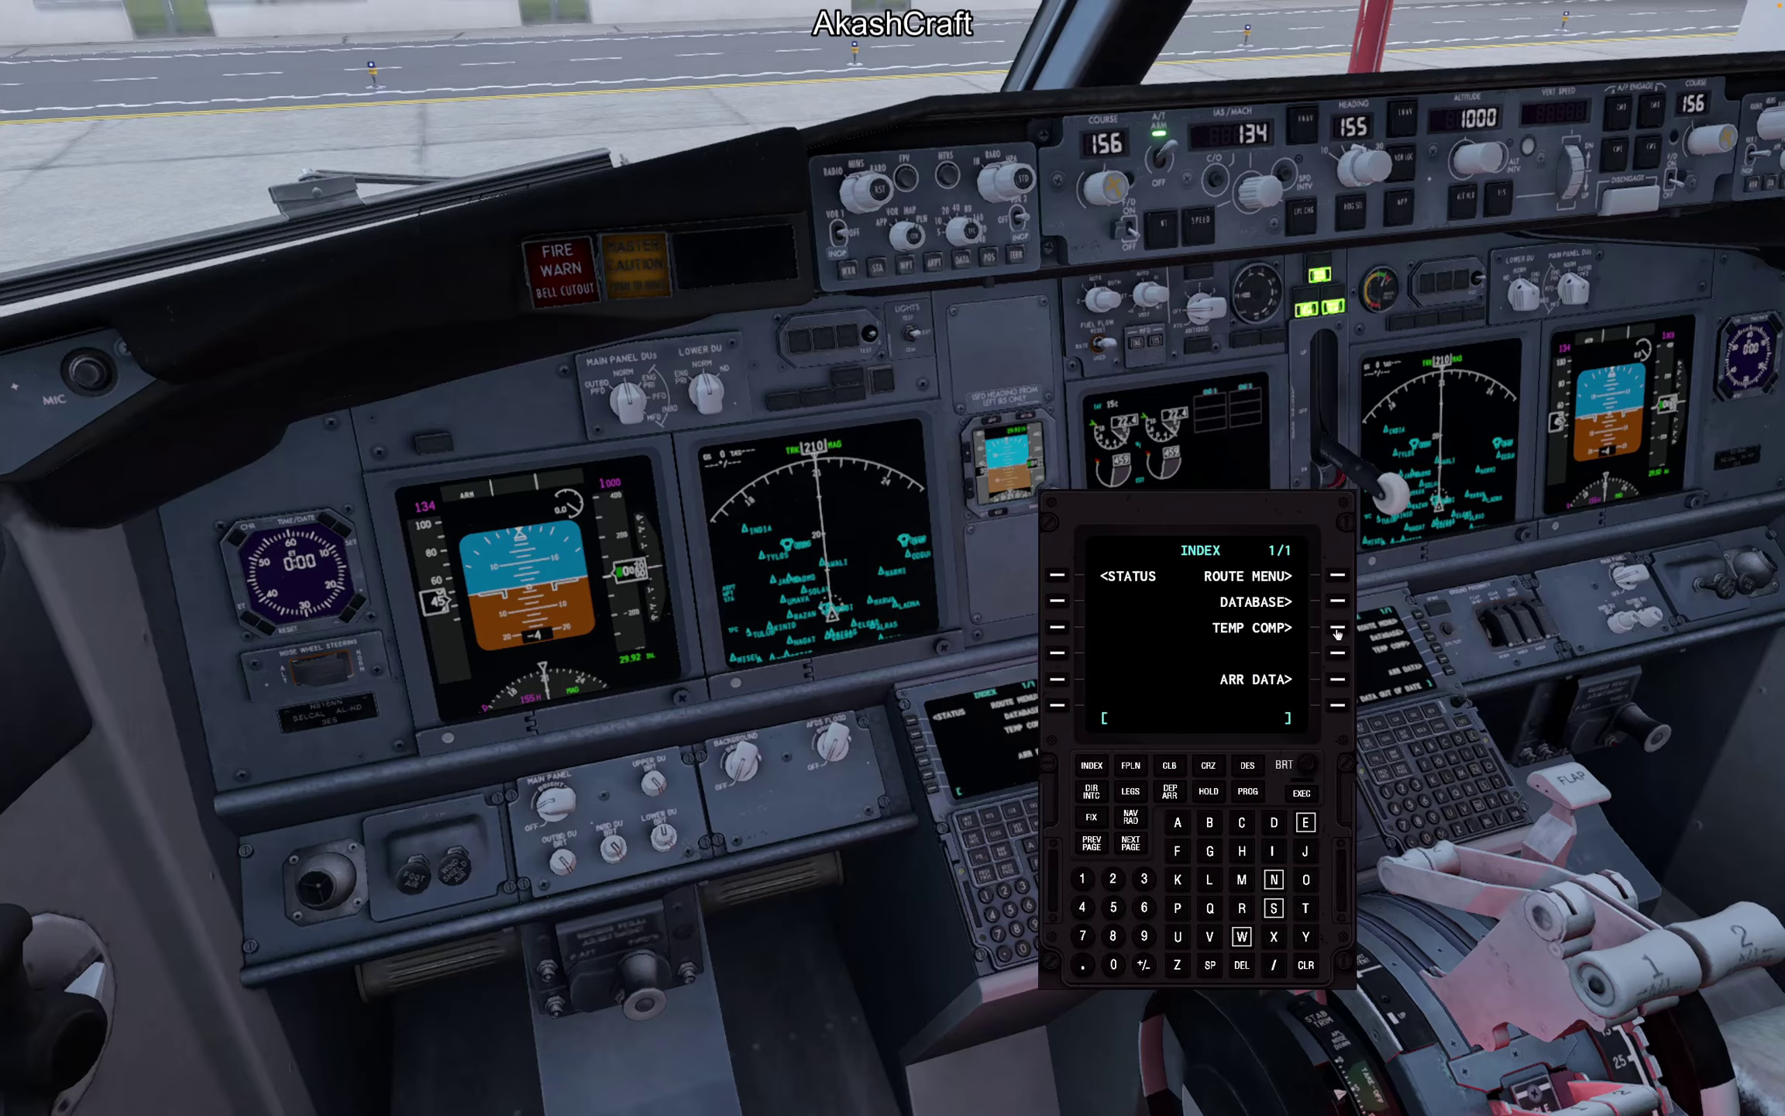
{"action": "left_click", "coordinate": [1337, 577]}
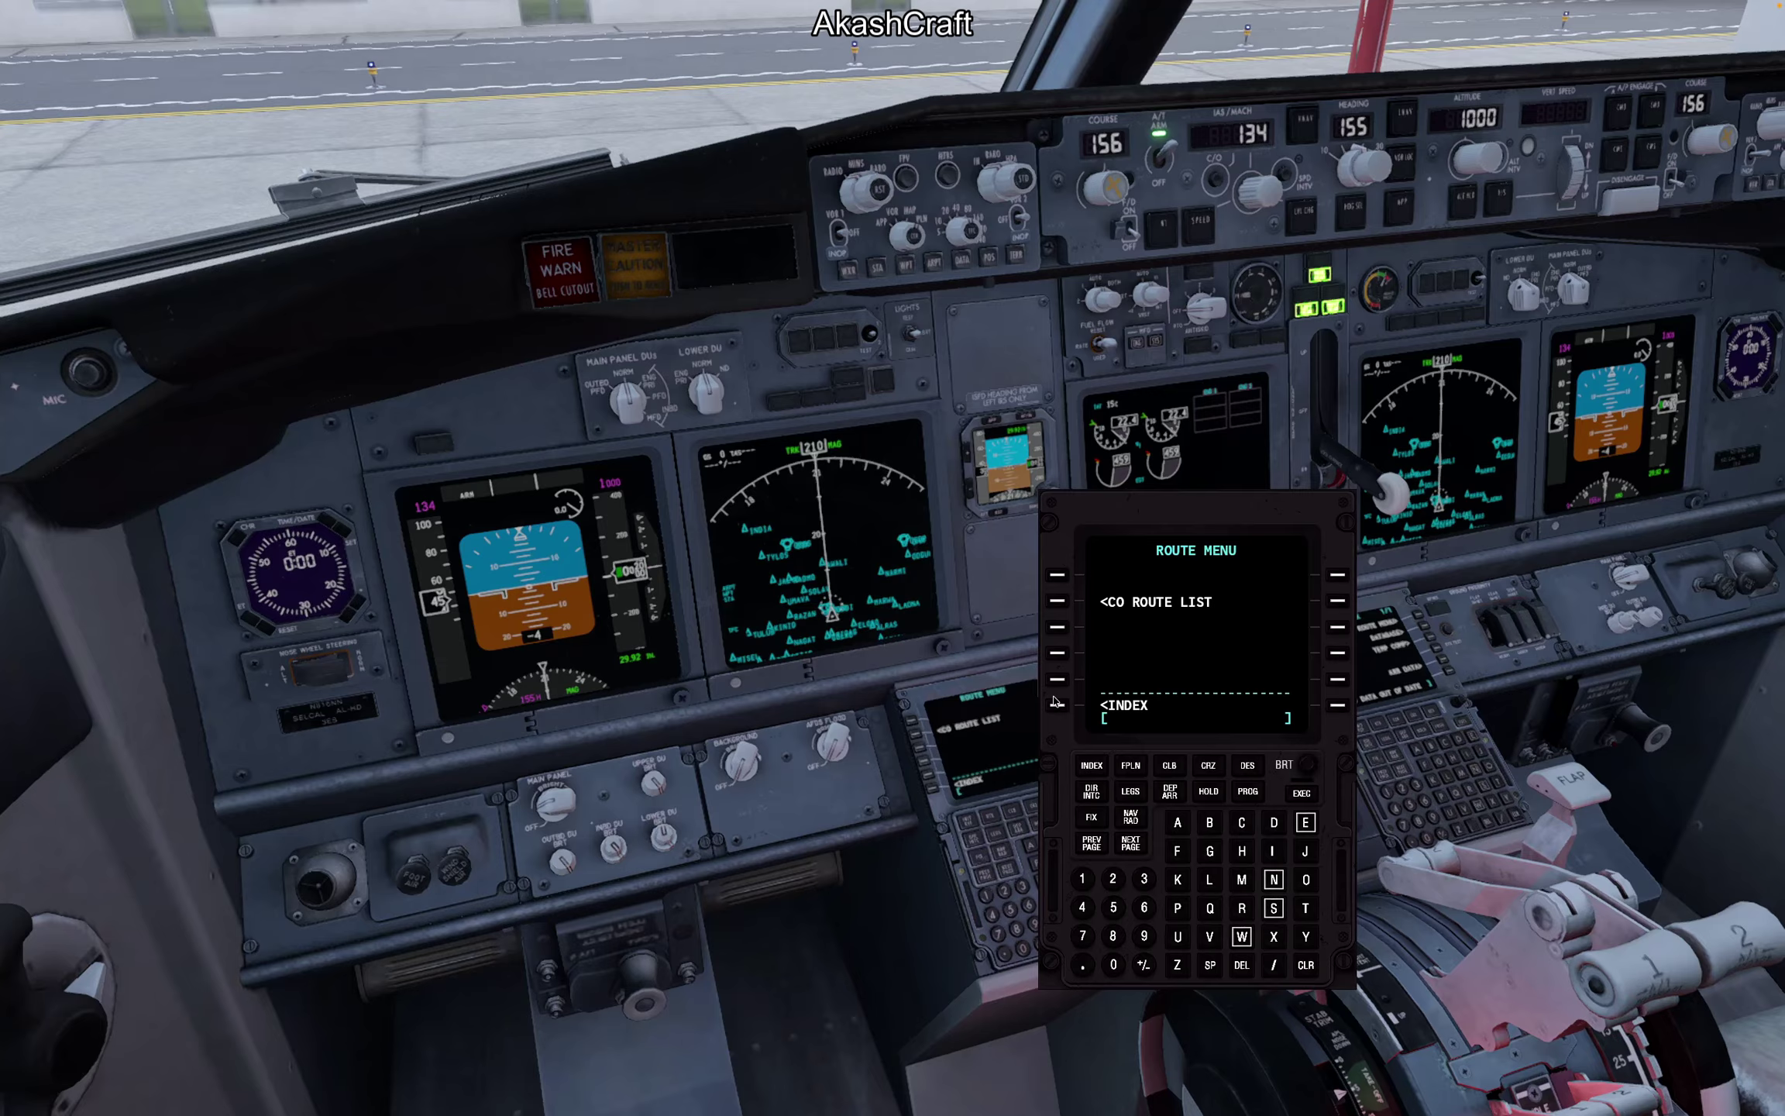
{"action": "left_click", "coordinate": [1057, 606]}
{"action": "left_click", "coordinate": [1062, 683]}
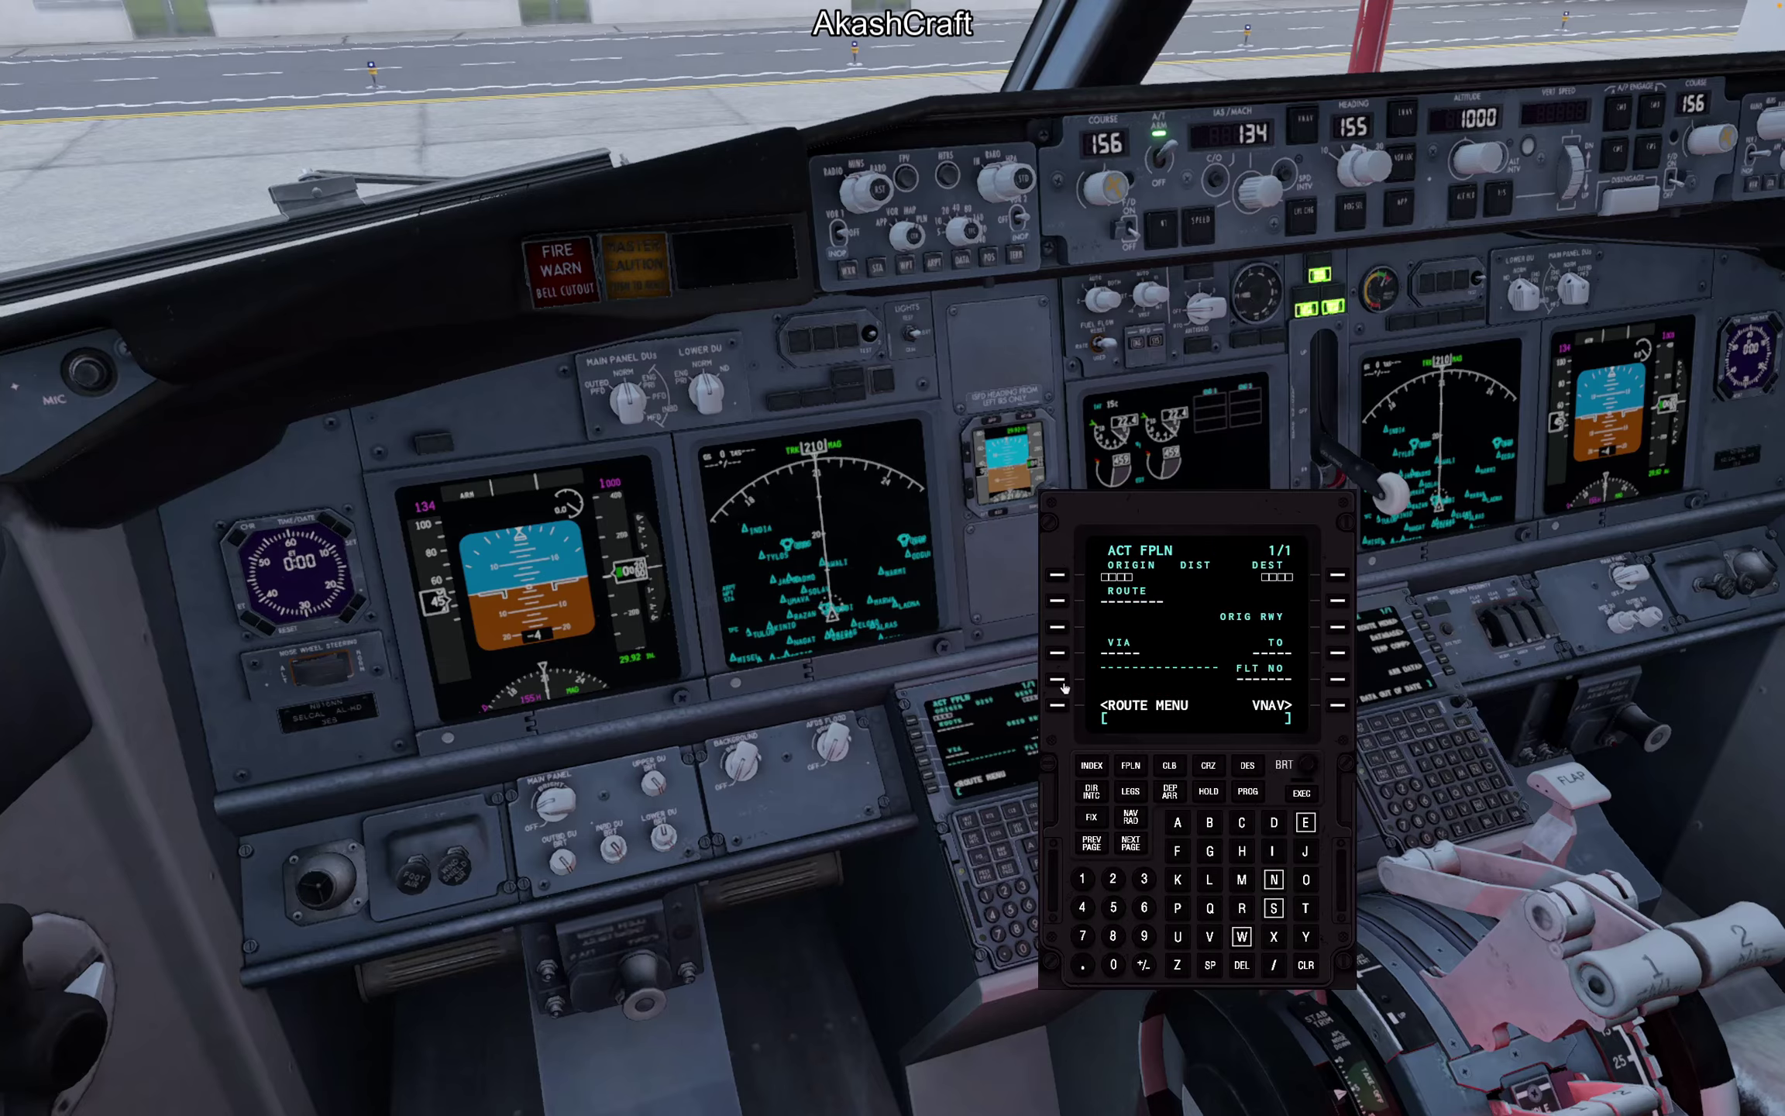
Step: Reopen the flight plan page in the CDU and enter OBBI as the origin airport
{"action": "left_click", "coordinate": [1094, 765]}
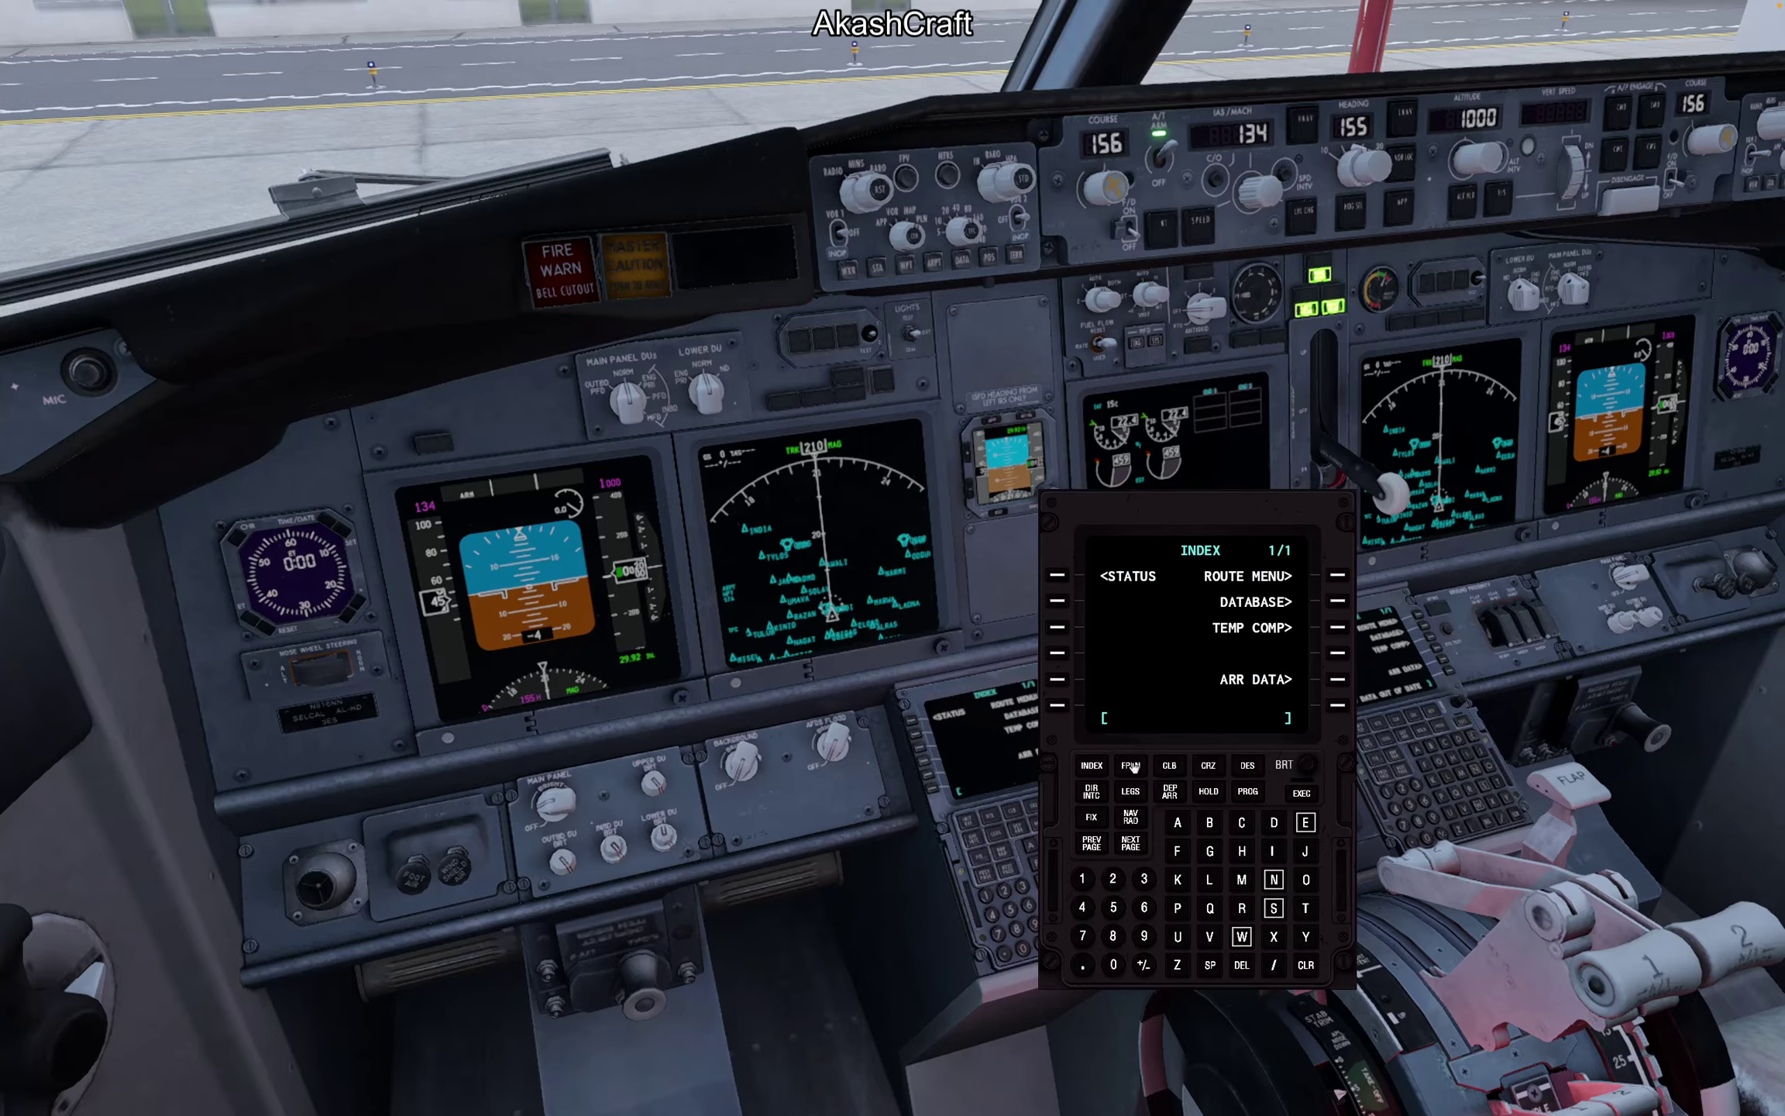
{"action": "left_click", "coordinate": [1132, 765]}
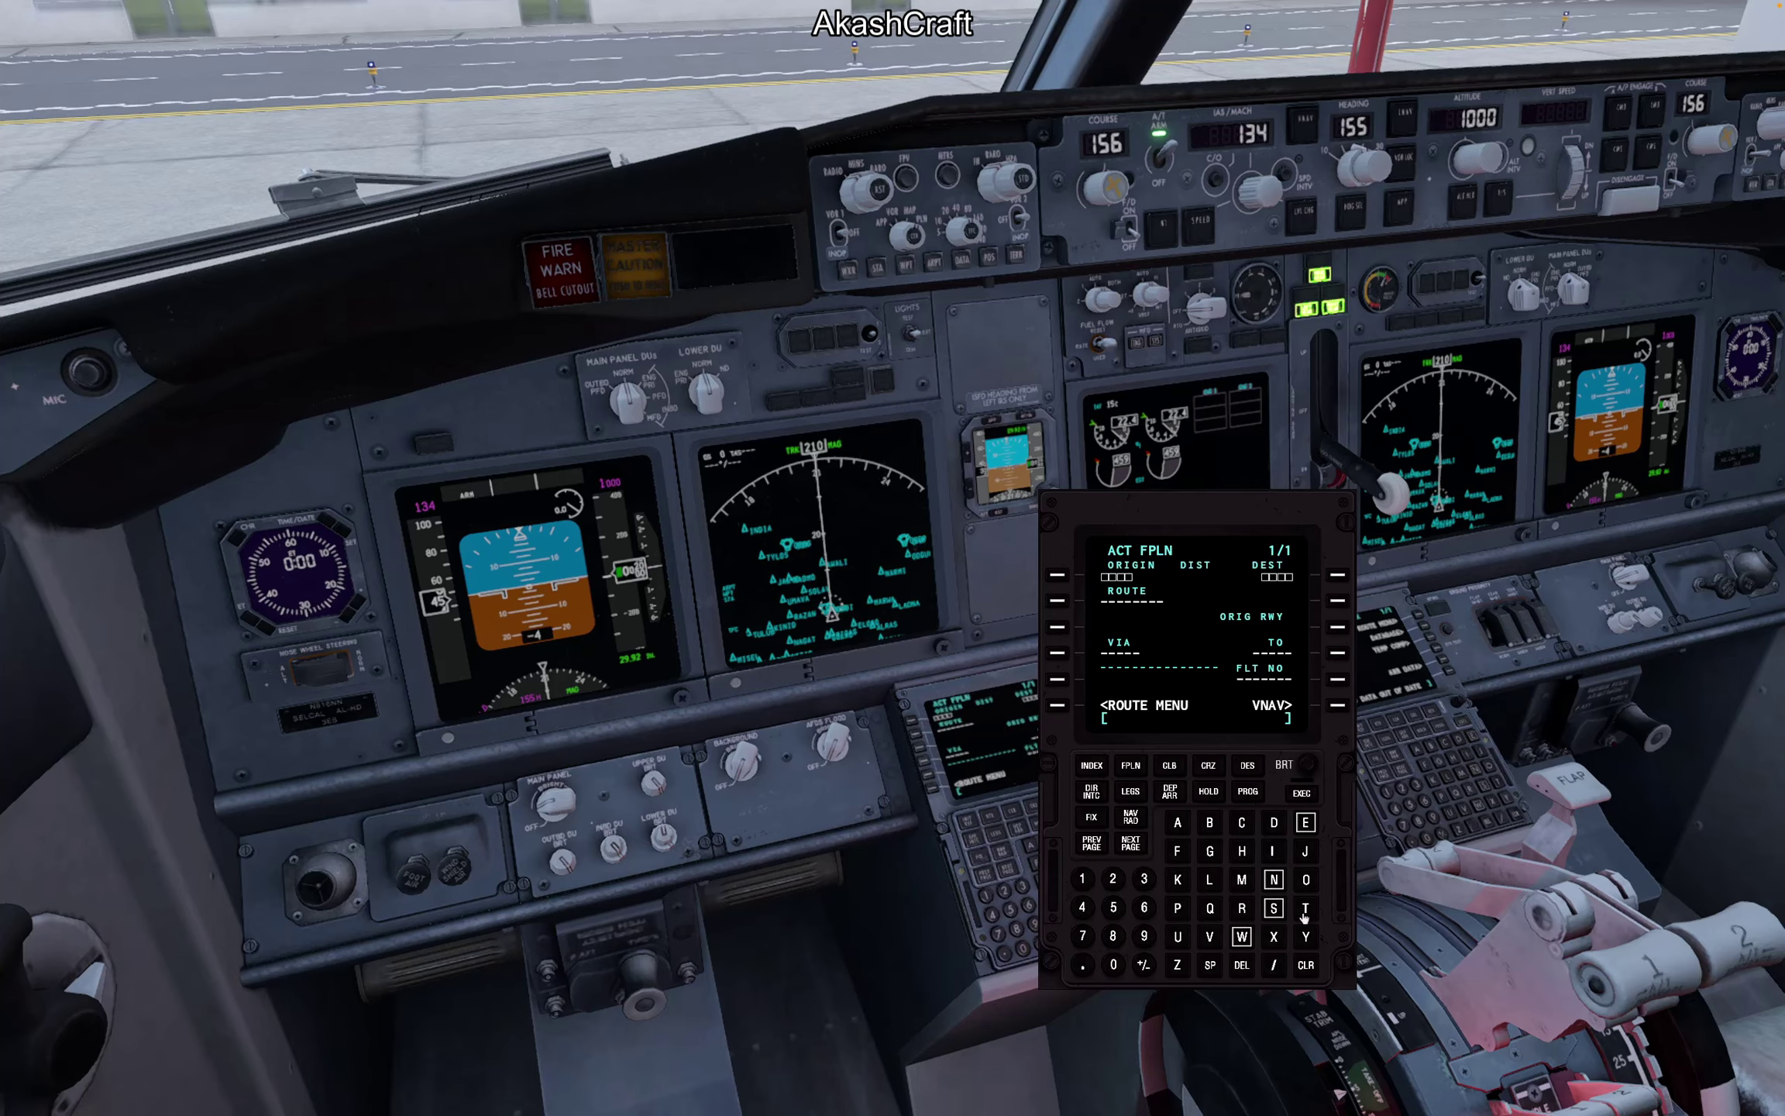
{"action": "left_click", "coordinate": [1210, 822]}
{"action": "left_click", "coordinate": [1210, 822]}
{"action": "left_click", "coordinate": [1271, 851]}
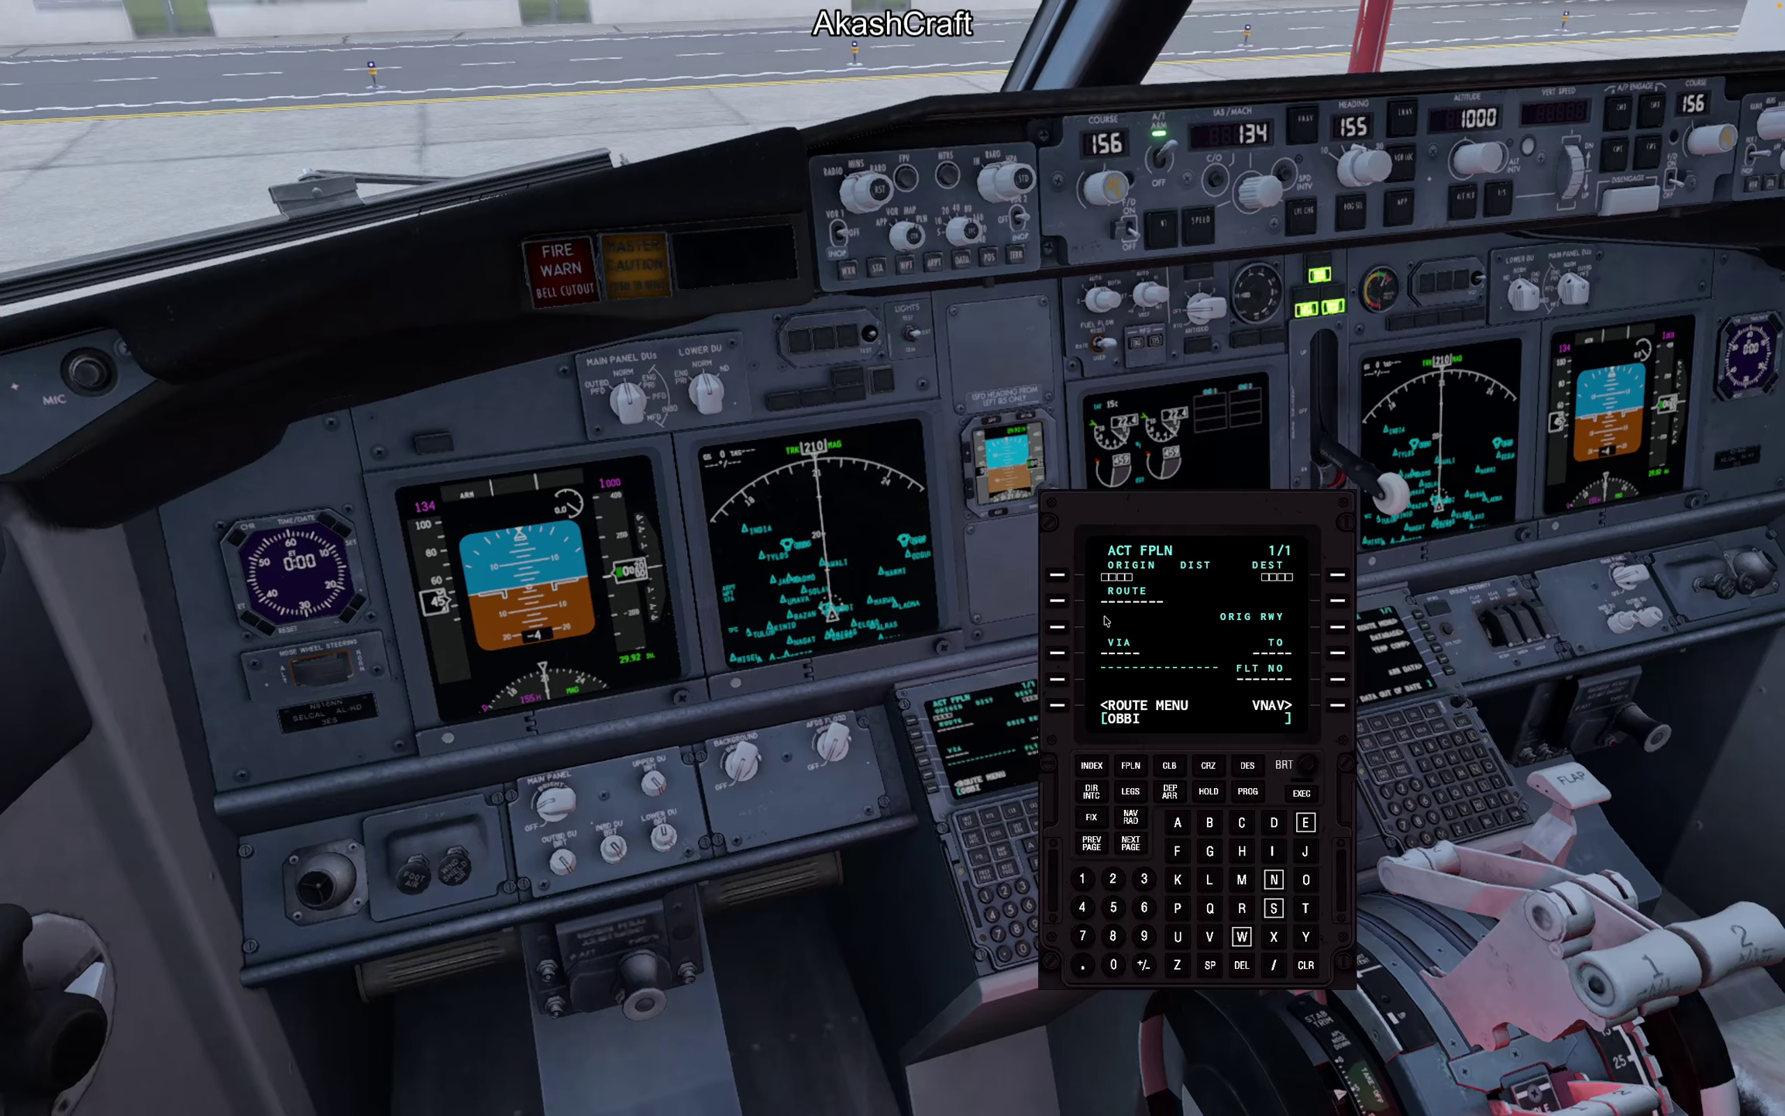
{"action": "left_click", "coordinate": [1057, 576]}
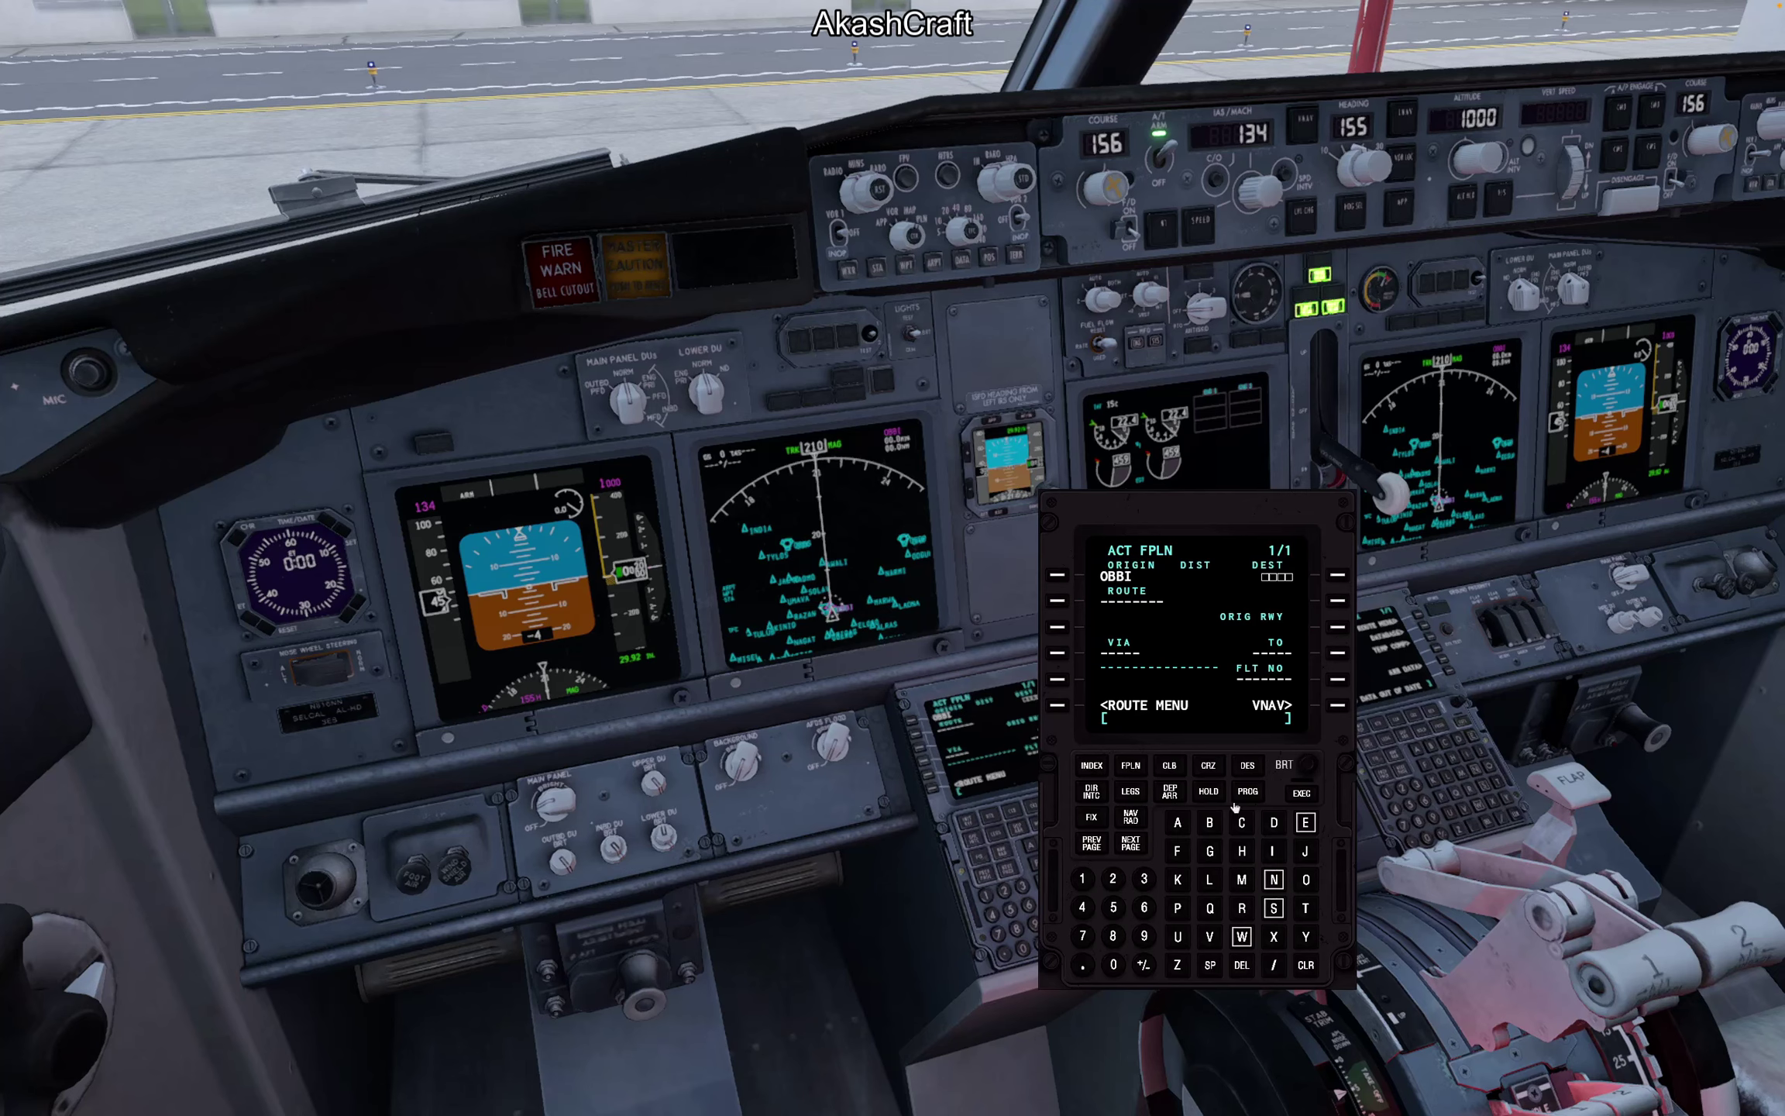
Step: Enter OTHH as the destination airport and check the navigation display
{"action": "left_click", "coordinate": [1307, 878]}
{"action": "left_click", "coordinate": [1306, 908]}
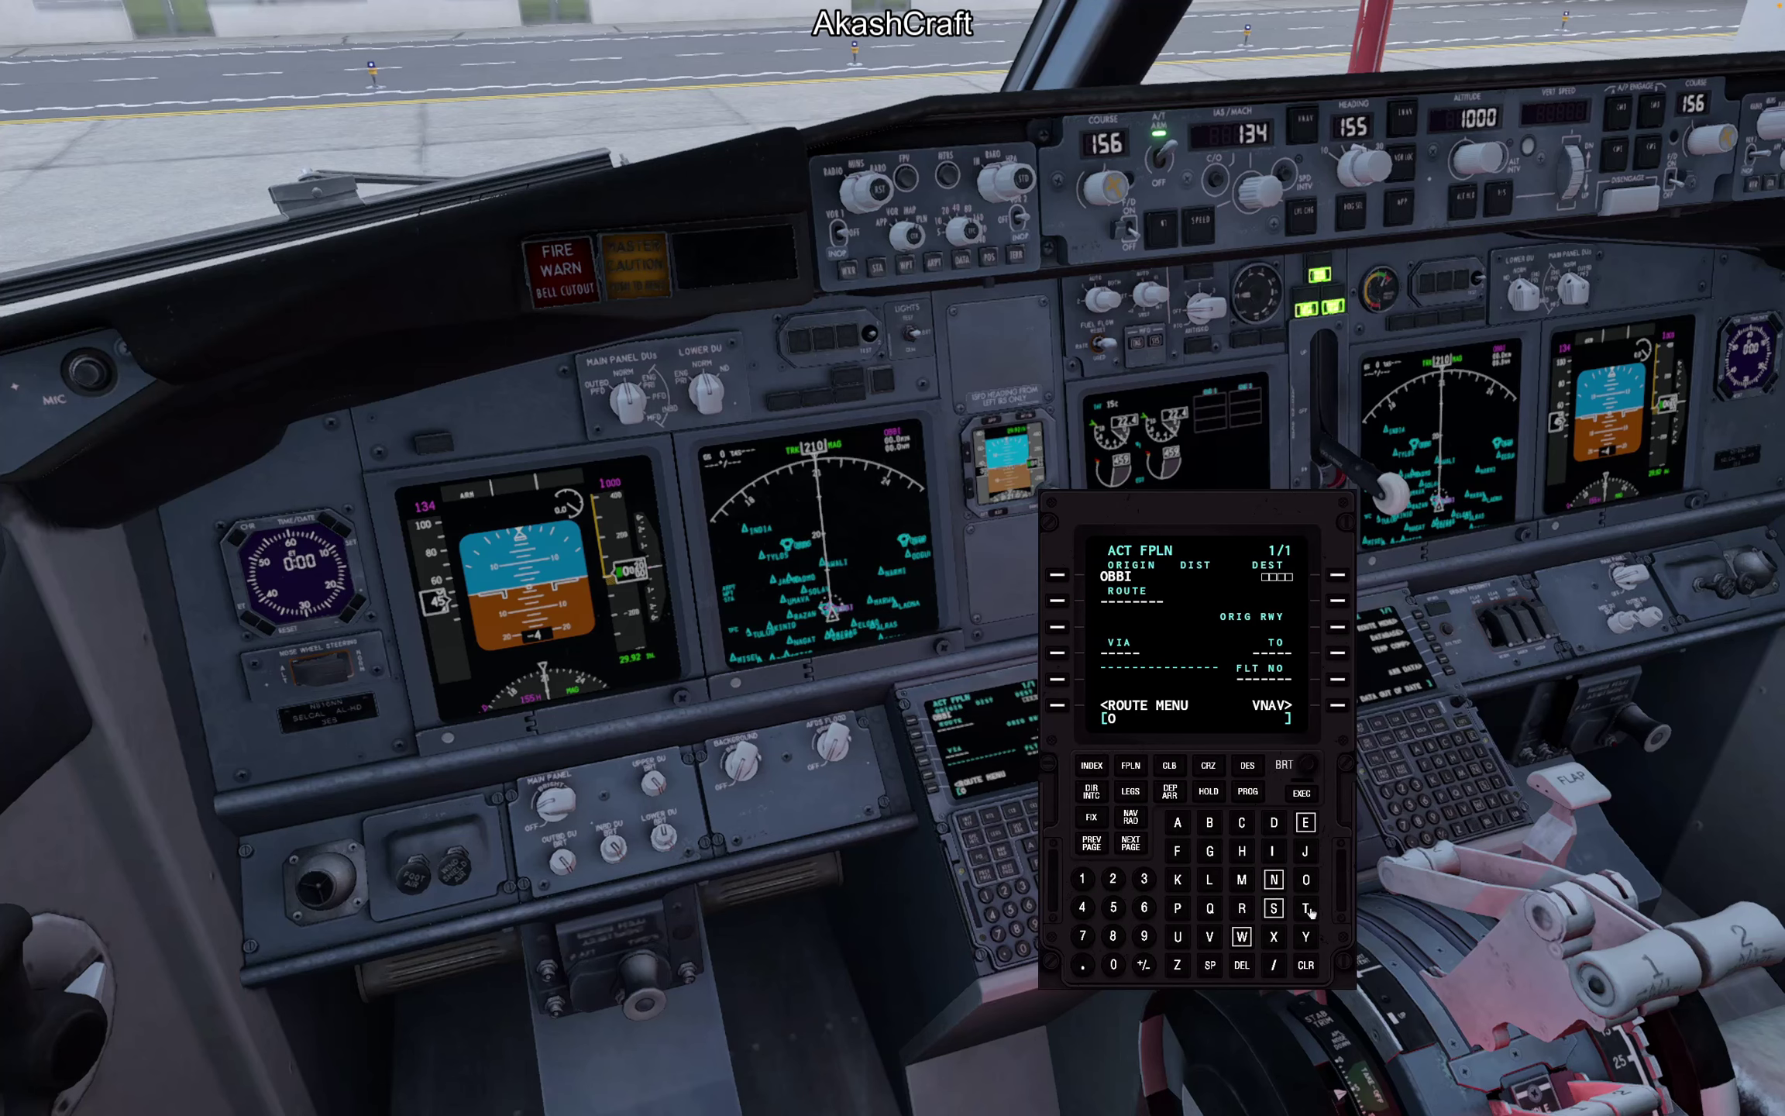
{"action": "left_click", "coordinate": [1242, 851]}
{"action": "left_click", "coordinate": [1242, 851]}
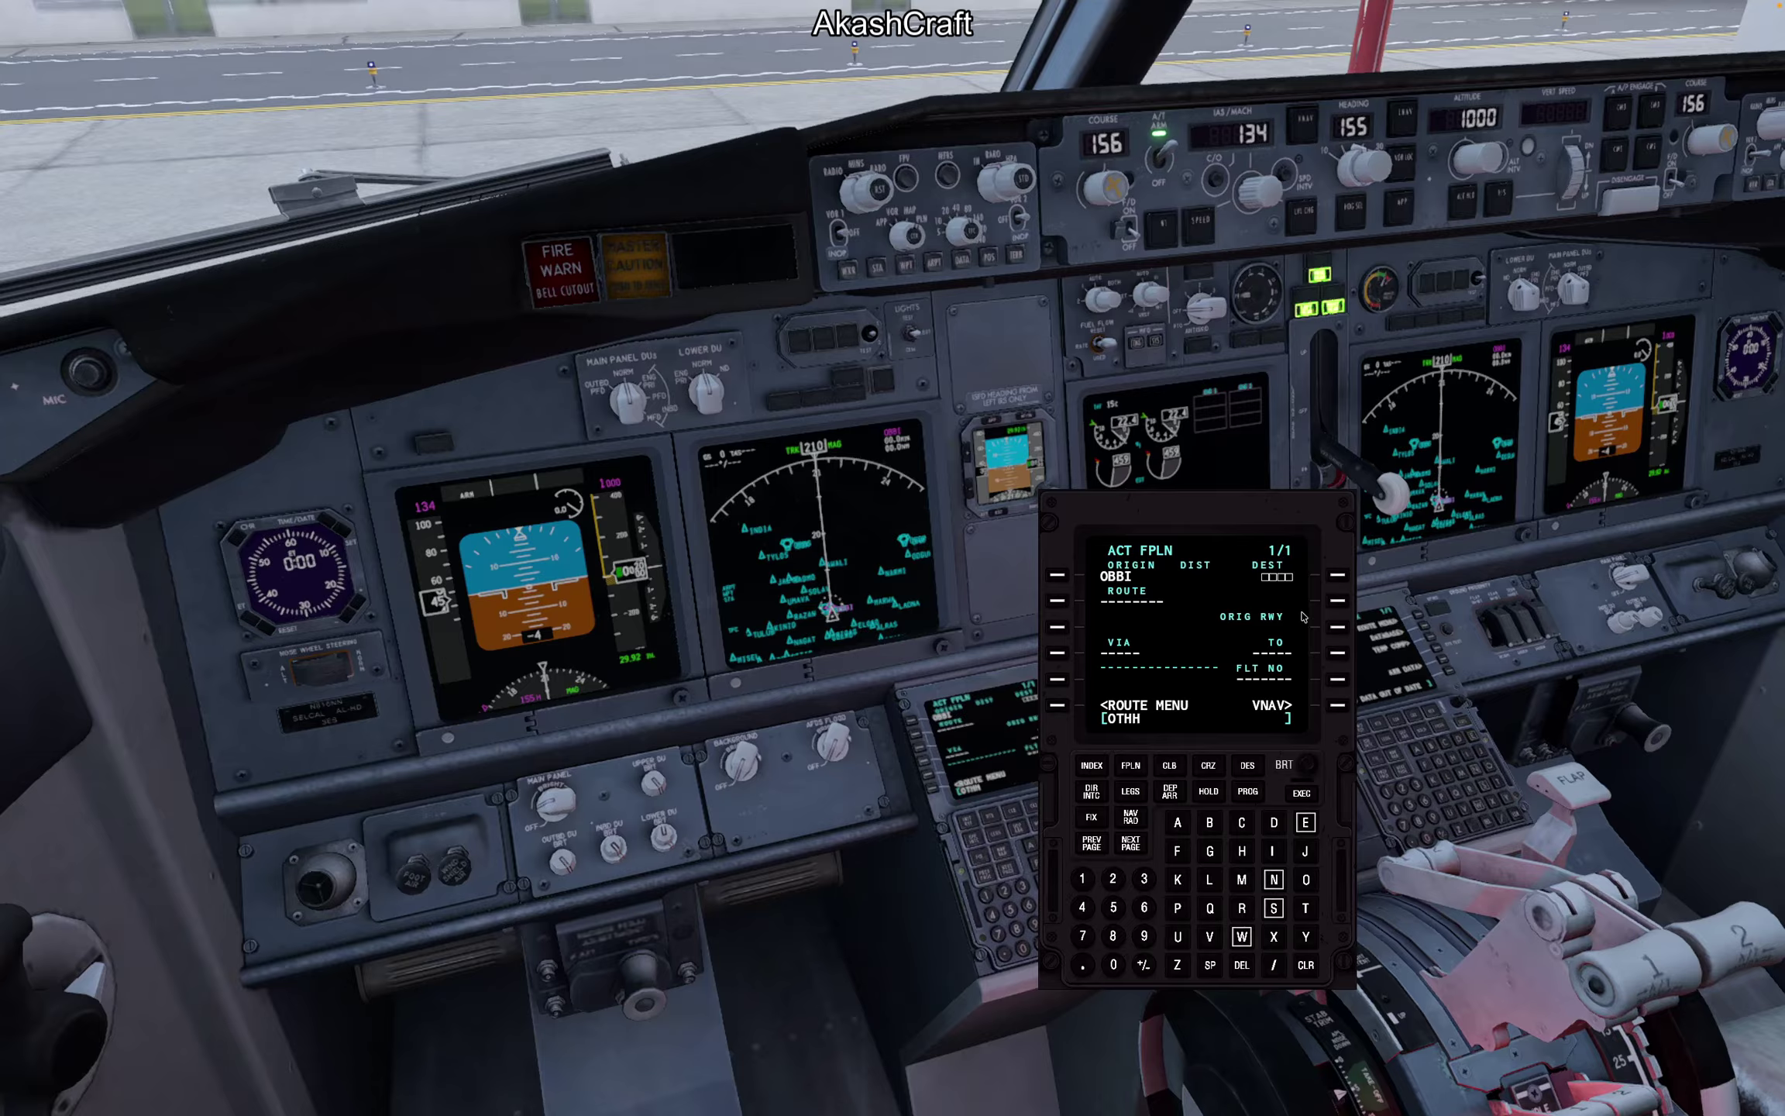
{"action": "left_click", "coordinate": [1340, 577]}
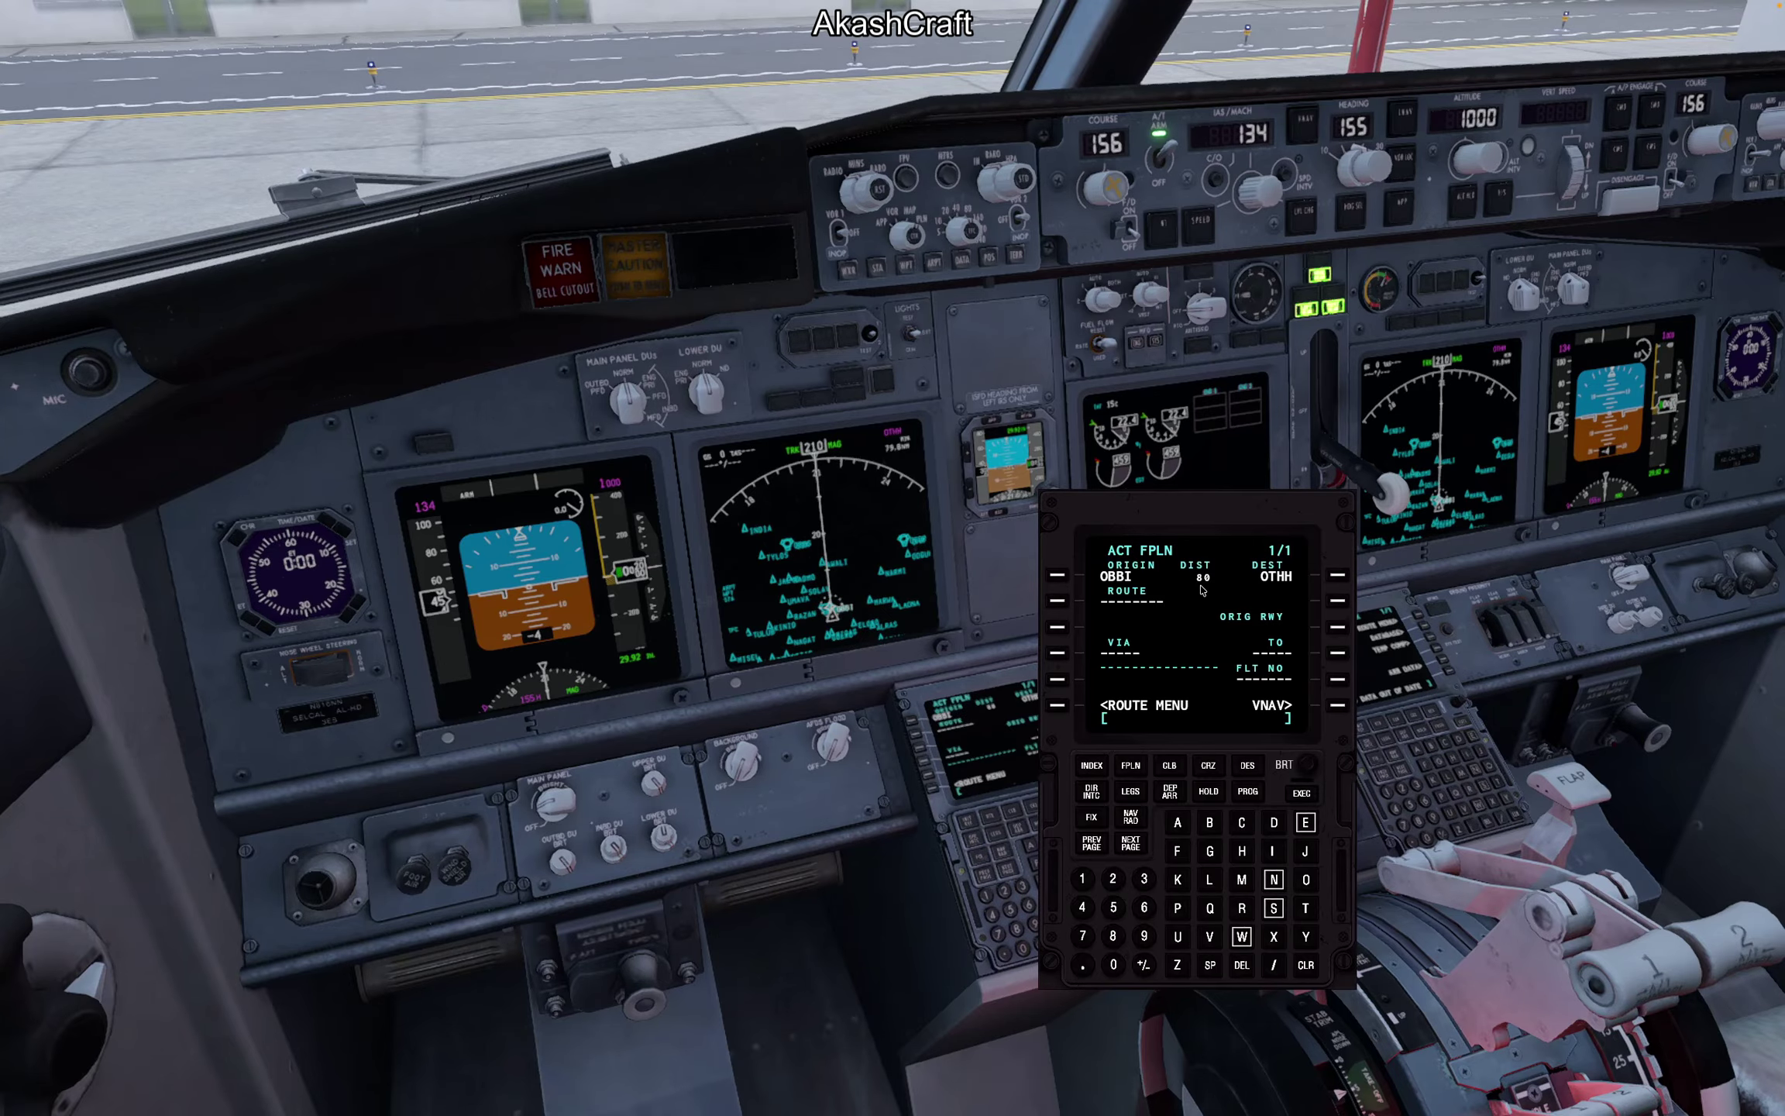
{"action": "scroll", "coordinate": [866, 440], "scroll_direction": "up", "scroll_amount": 5}
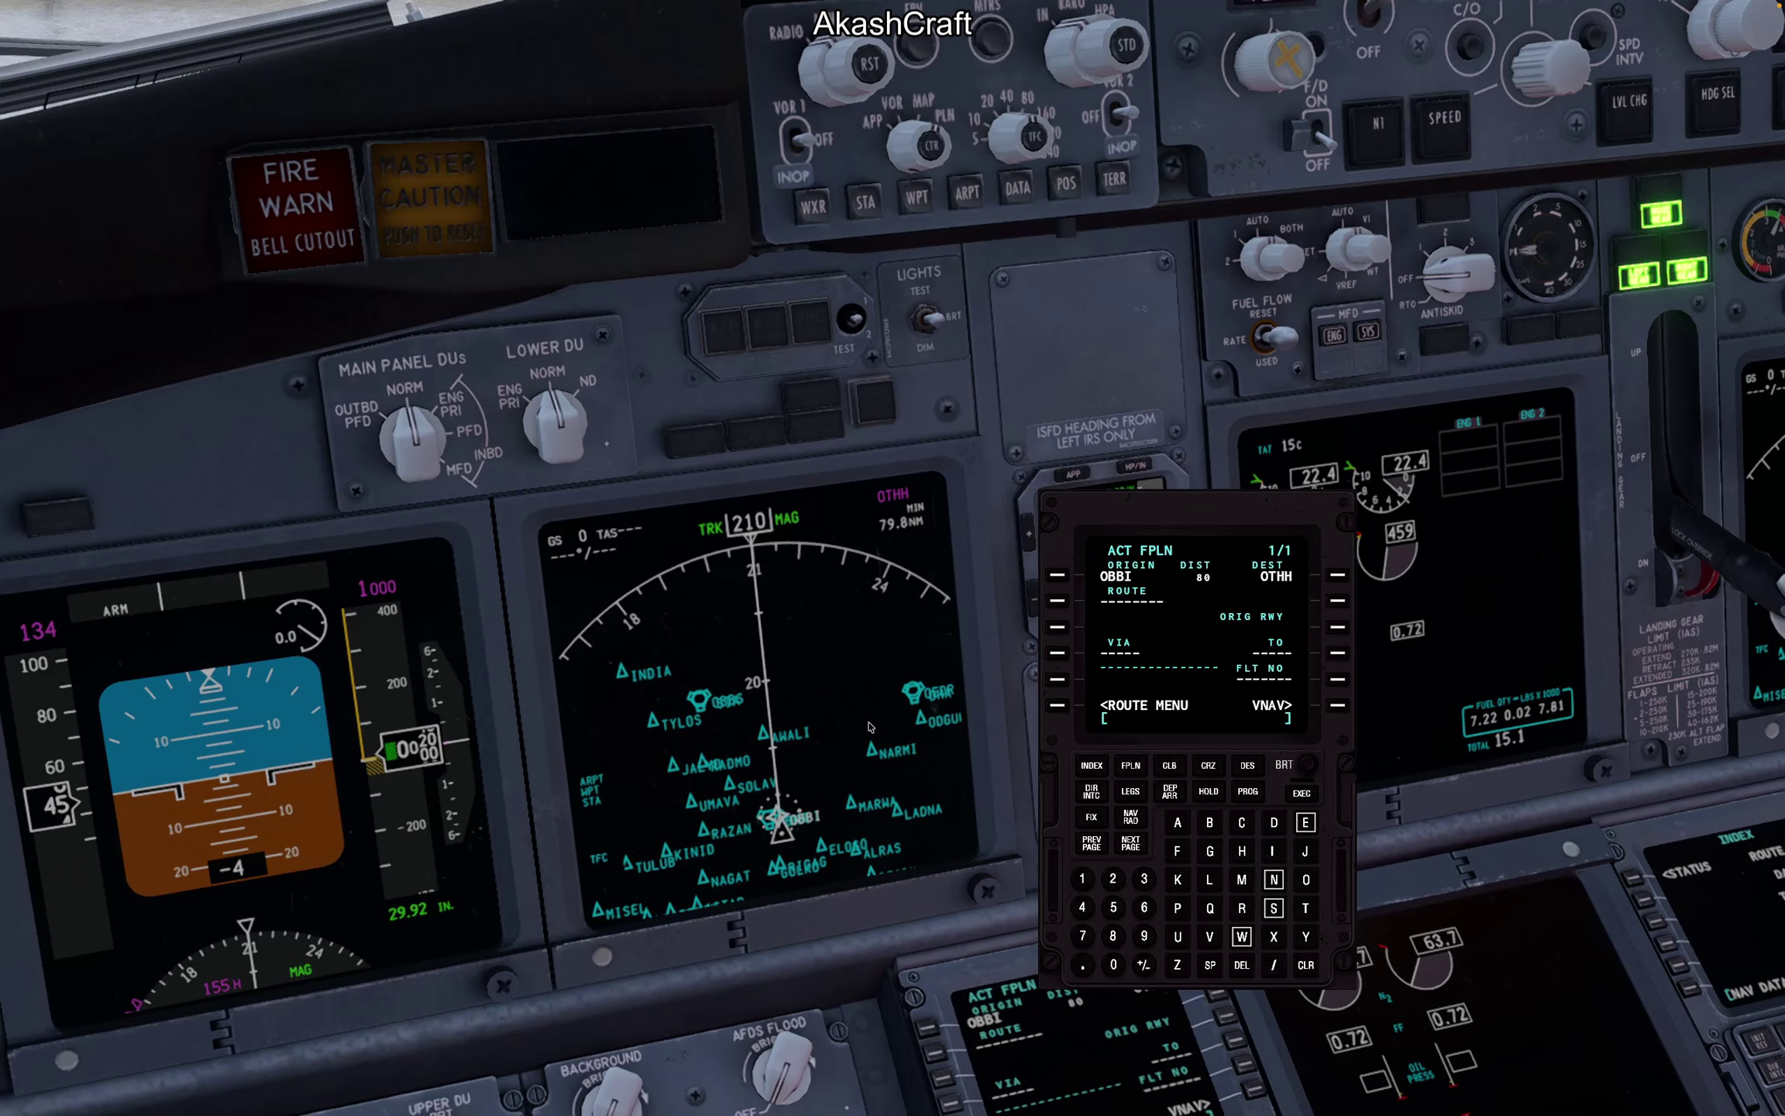
{"action": "scroll", "coordinate": [867, 673], "scroll_direction": "down", "scroll_amount": 2}
{"action": "scroll", "coordinate": [868, 673], "scroll_direction": "down", "scroll_amount": 3}
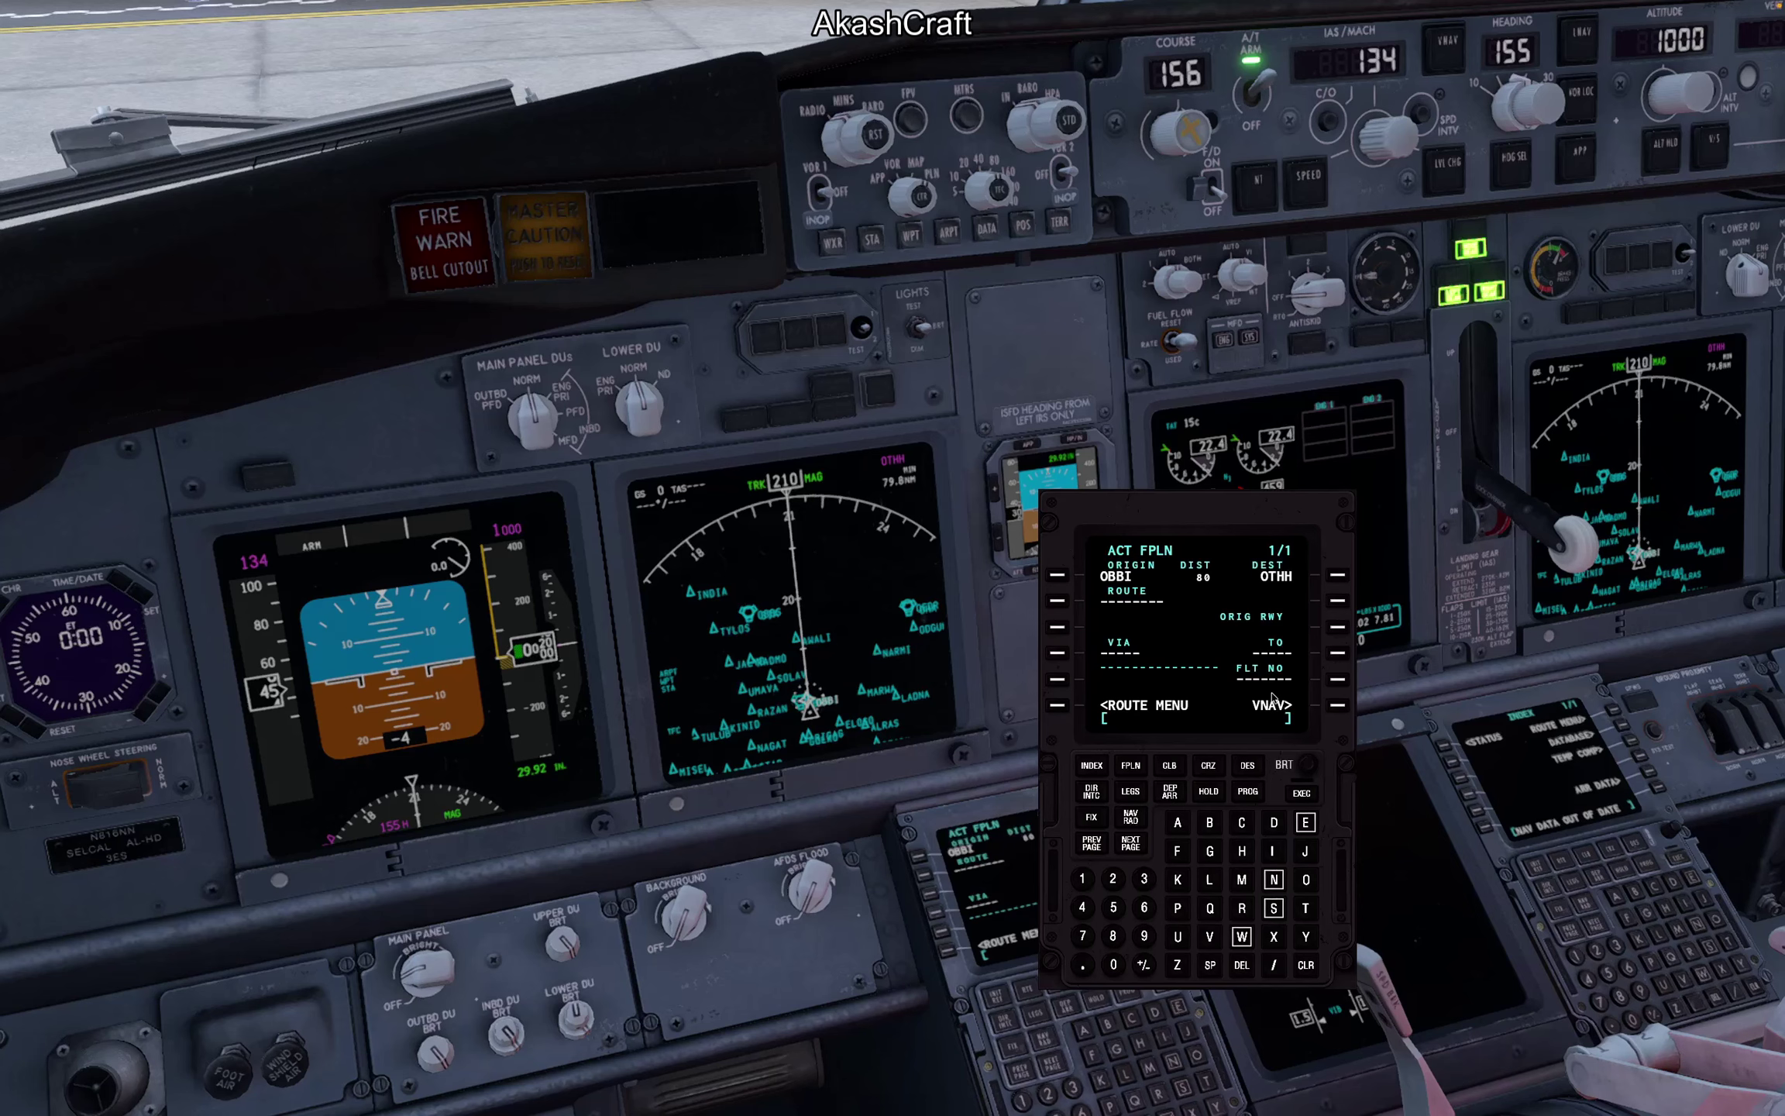
Step: Set the flight number to QA001 and execute the flight plan modification
{"action": "left_click", "coordinate": [1207, 910]}
{"action": "left_click", "coordinate": [1178, 823]}
{"action": "left_click", "coordinate": [1112, 966]}
{"action": "left_click", "coordinate": [1113, 966]}
{"action": "left_click", "coordinate": [1084, 884]}
{"action": "left_click", "coordinate": [1338, 679]}
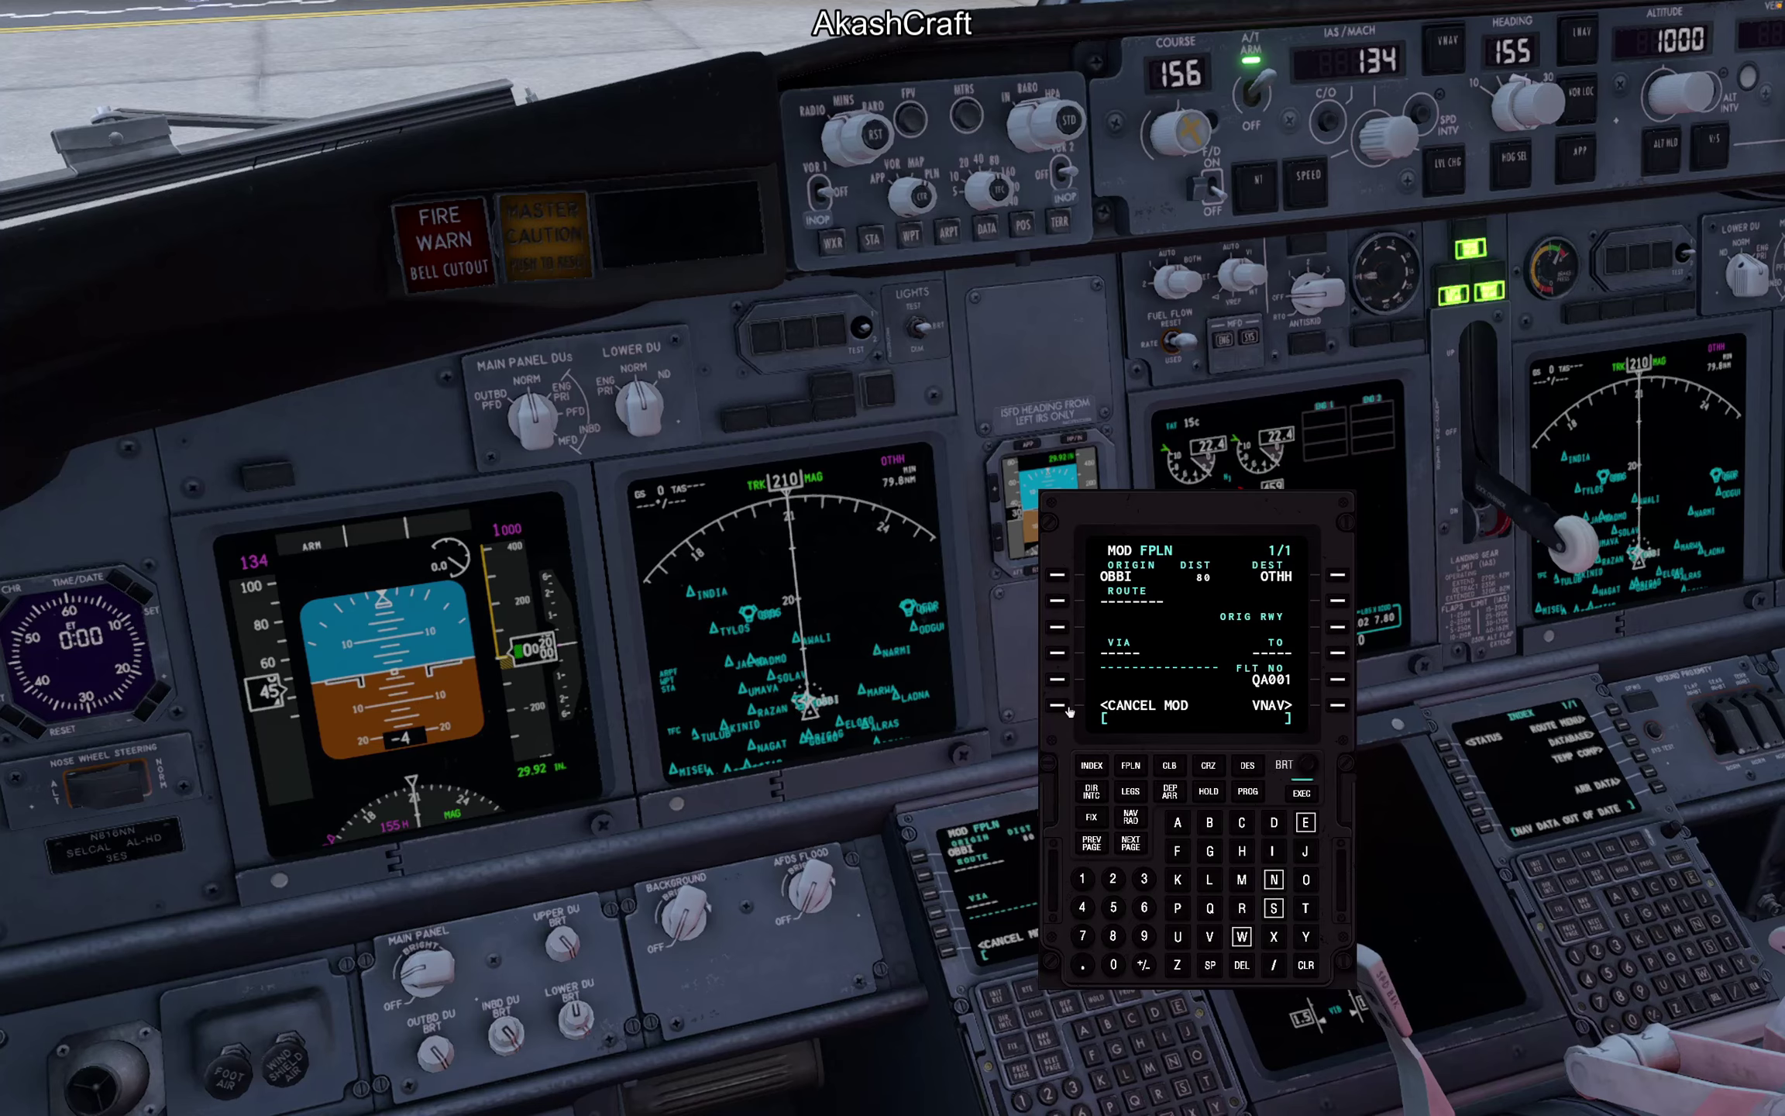
{"action": "left_click", "coordinate": [1292, 793]}
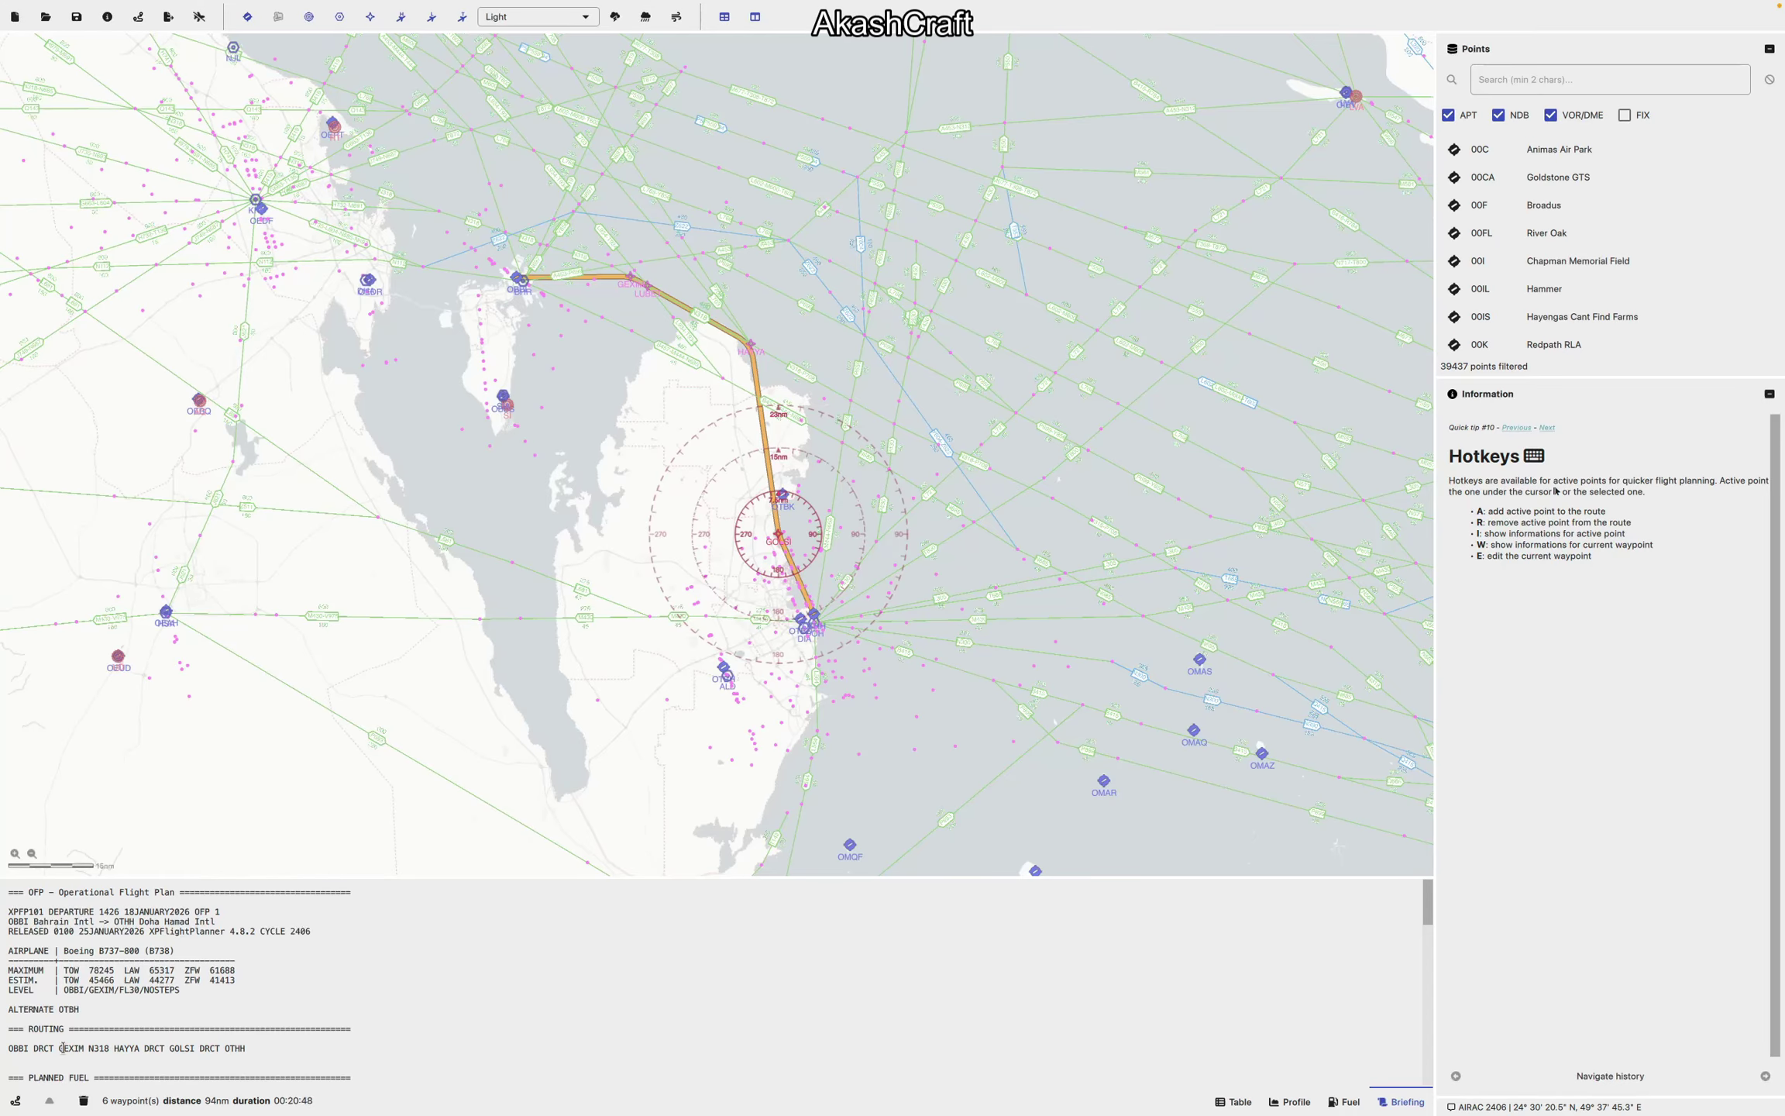
Step: In XPFlightPlanner, mark GEXIM in the briefing's routing line and examine that waypoint on the map
{"action": "left_click_drag", "start_coordinate": [62, 1047], "coordinate": [87, 1046]}
{"action": "scroll", "coordinate": [626, 276], "scroll_direction": "up", "scroll_amount": 10}
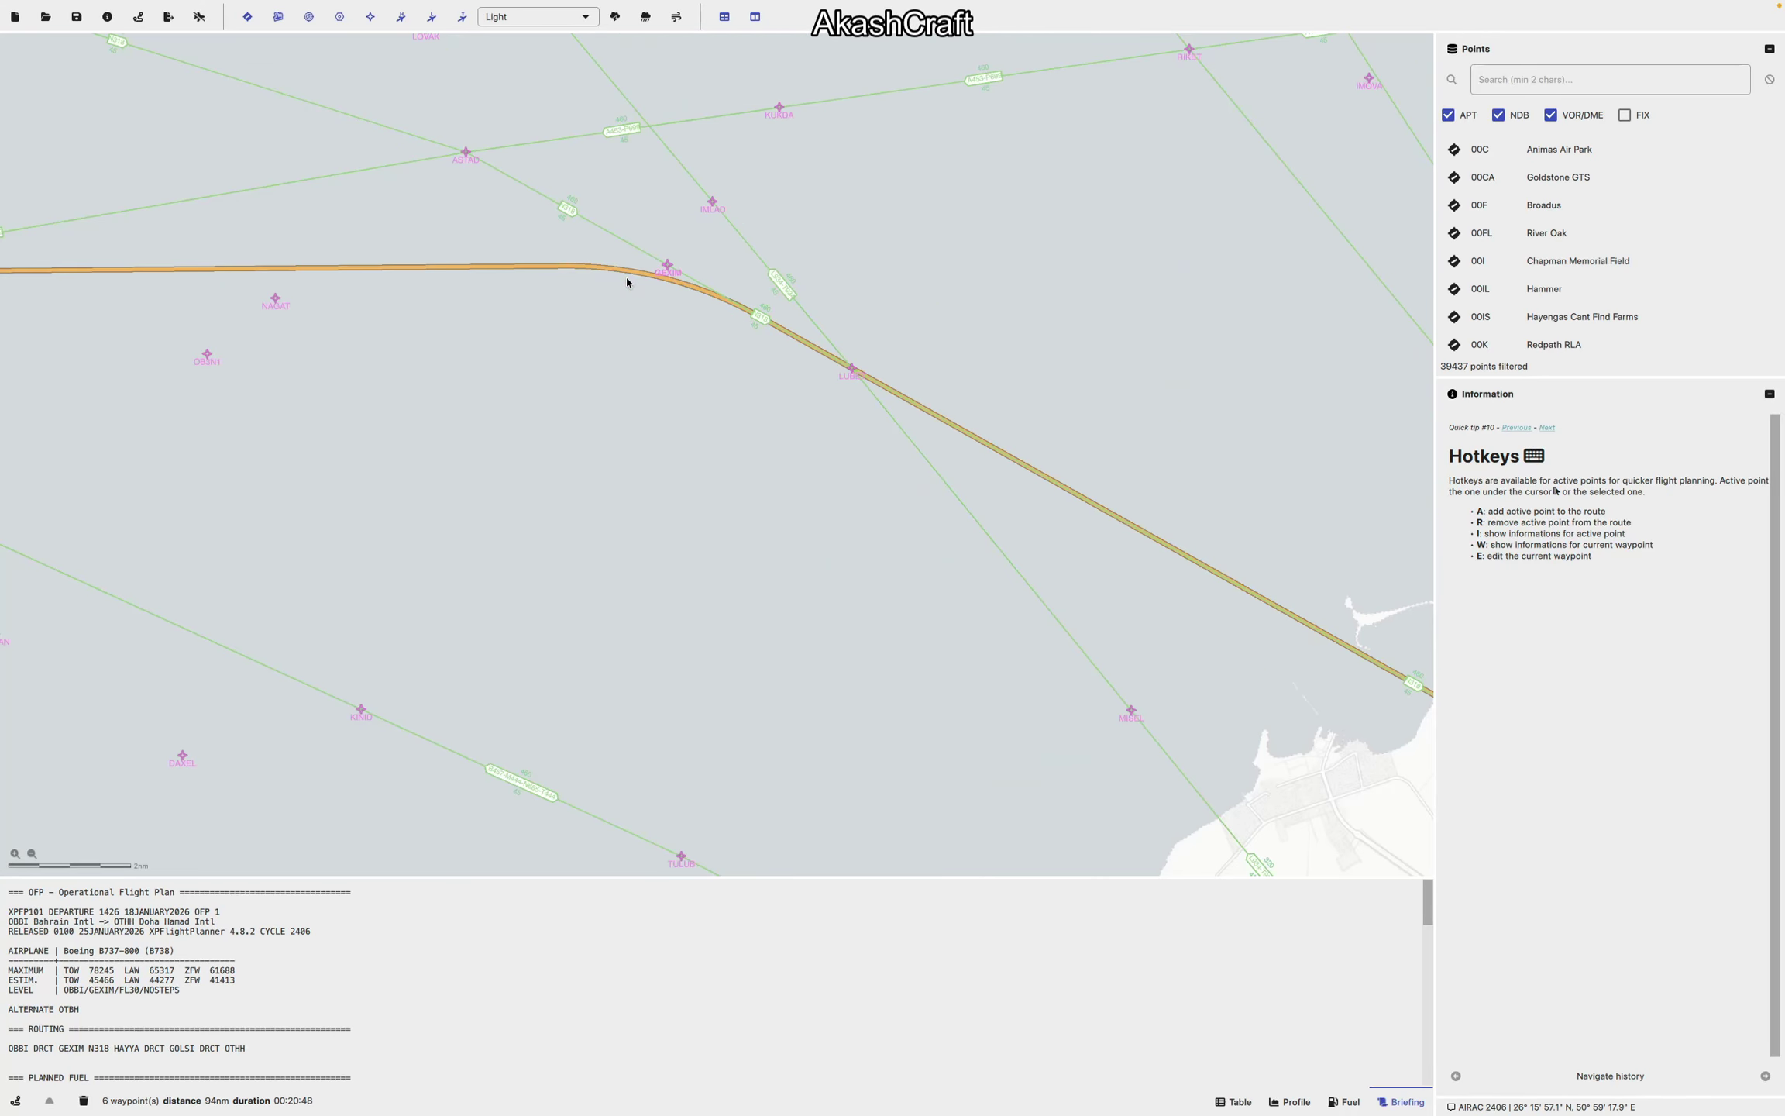
{"action": "scroll", "coordinate": [623, 297], "scroll_direction": "down", "scroll_amount": 8}
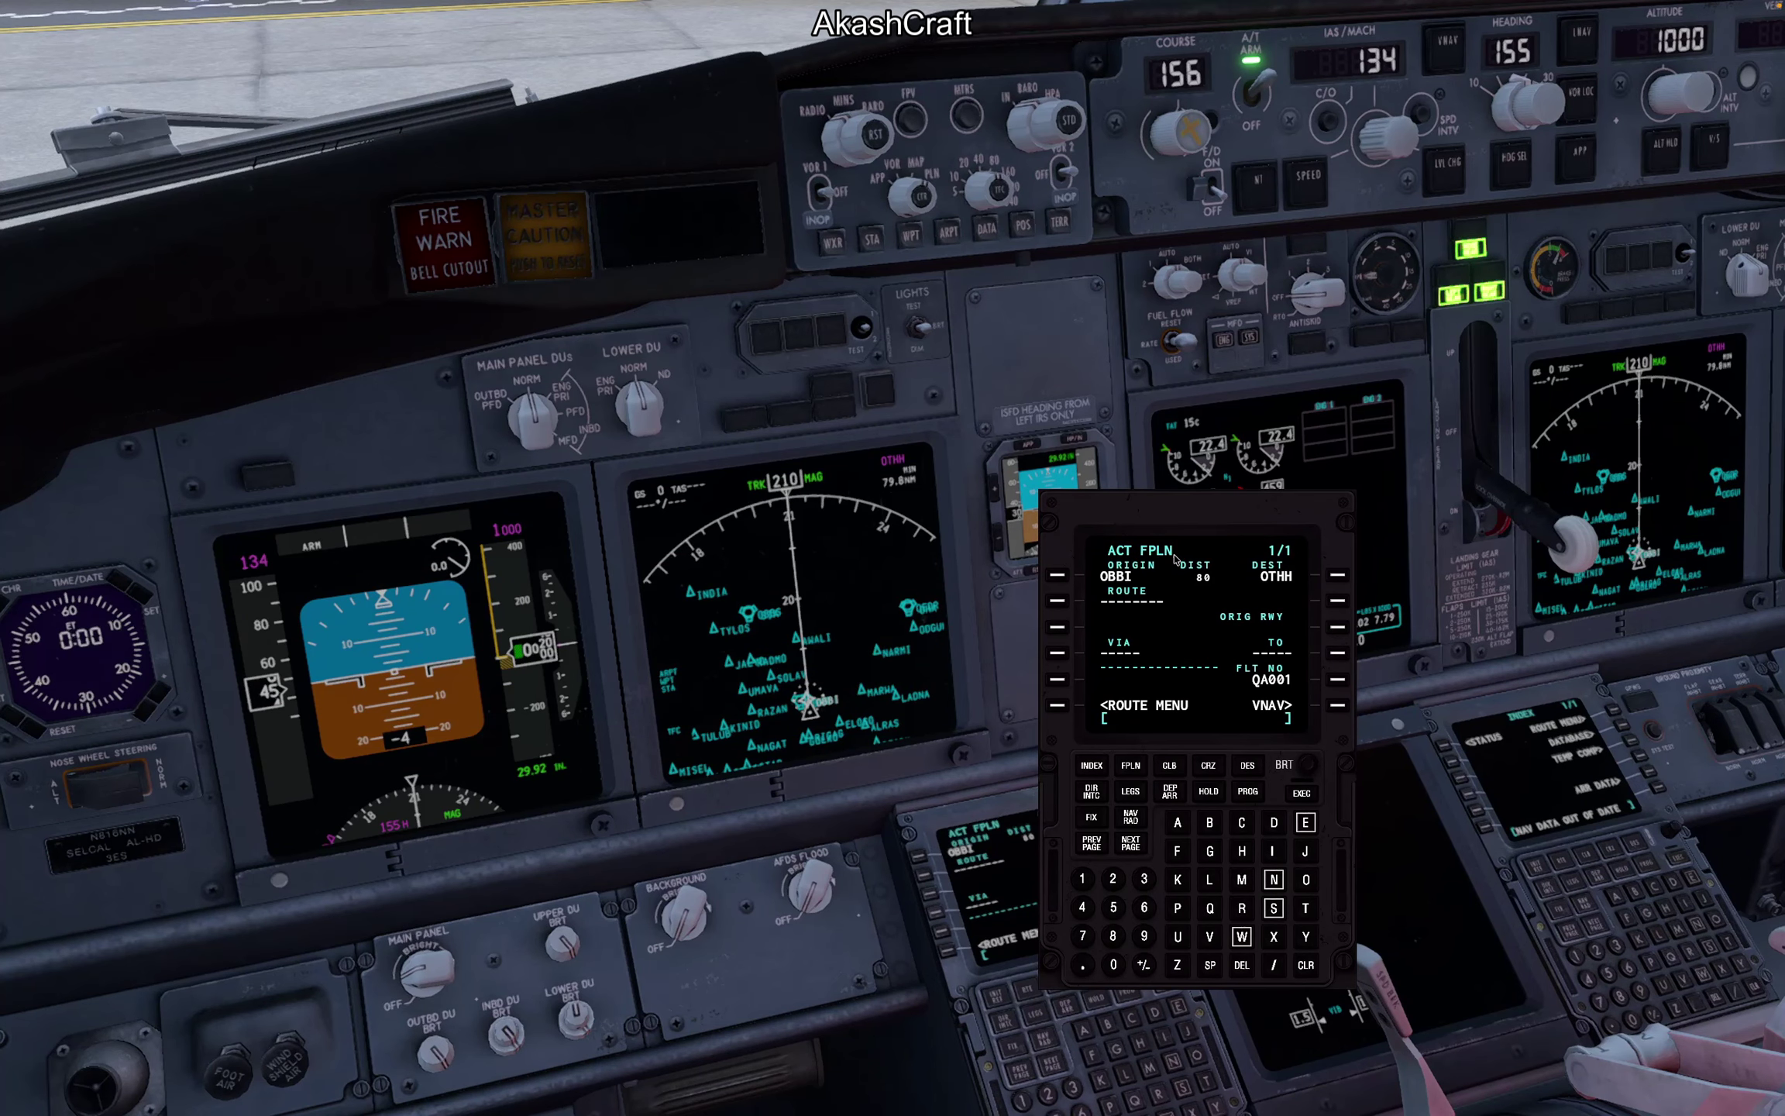
Step: Back in the X-Plane CDU, try to enter GEXIN as the first direct waypoint after OBBI
{"action": "left_click", "coordinate": [1210, 851]}
{"action": "left_click", "coordinate": [1305, 822]}
{"action": "left_click", "coordinate": [1272, 936]}
{"action": "left_click", "coordinate": [1271, 852]}
{"action": "left_click", "coordinate": [1307, 966]}
{"action": "left_click", "coordinate": [1272, 880]}
{"action": "left_click", "coordinate": [1338, 654]}
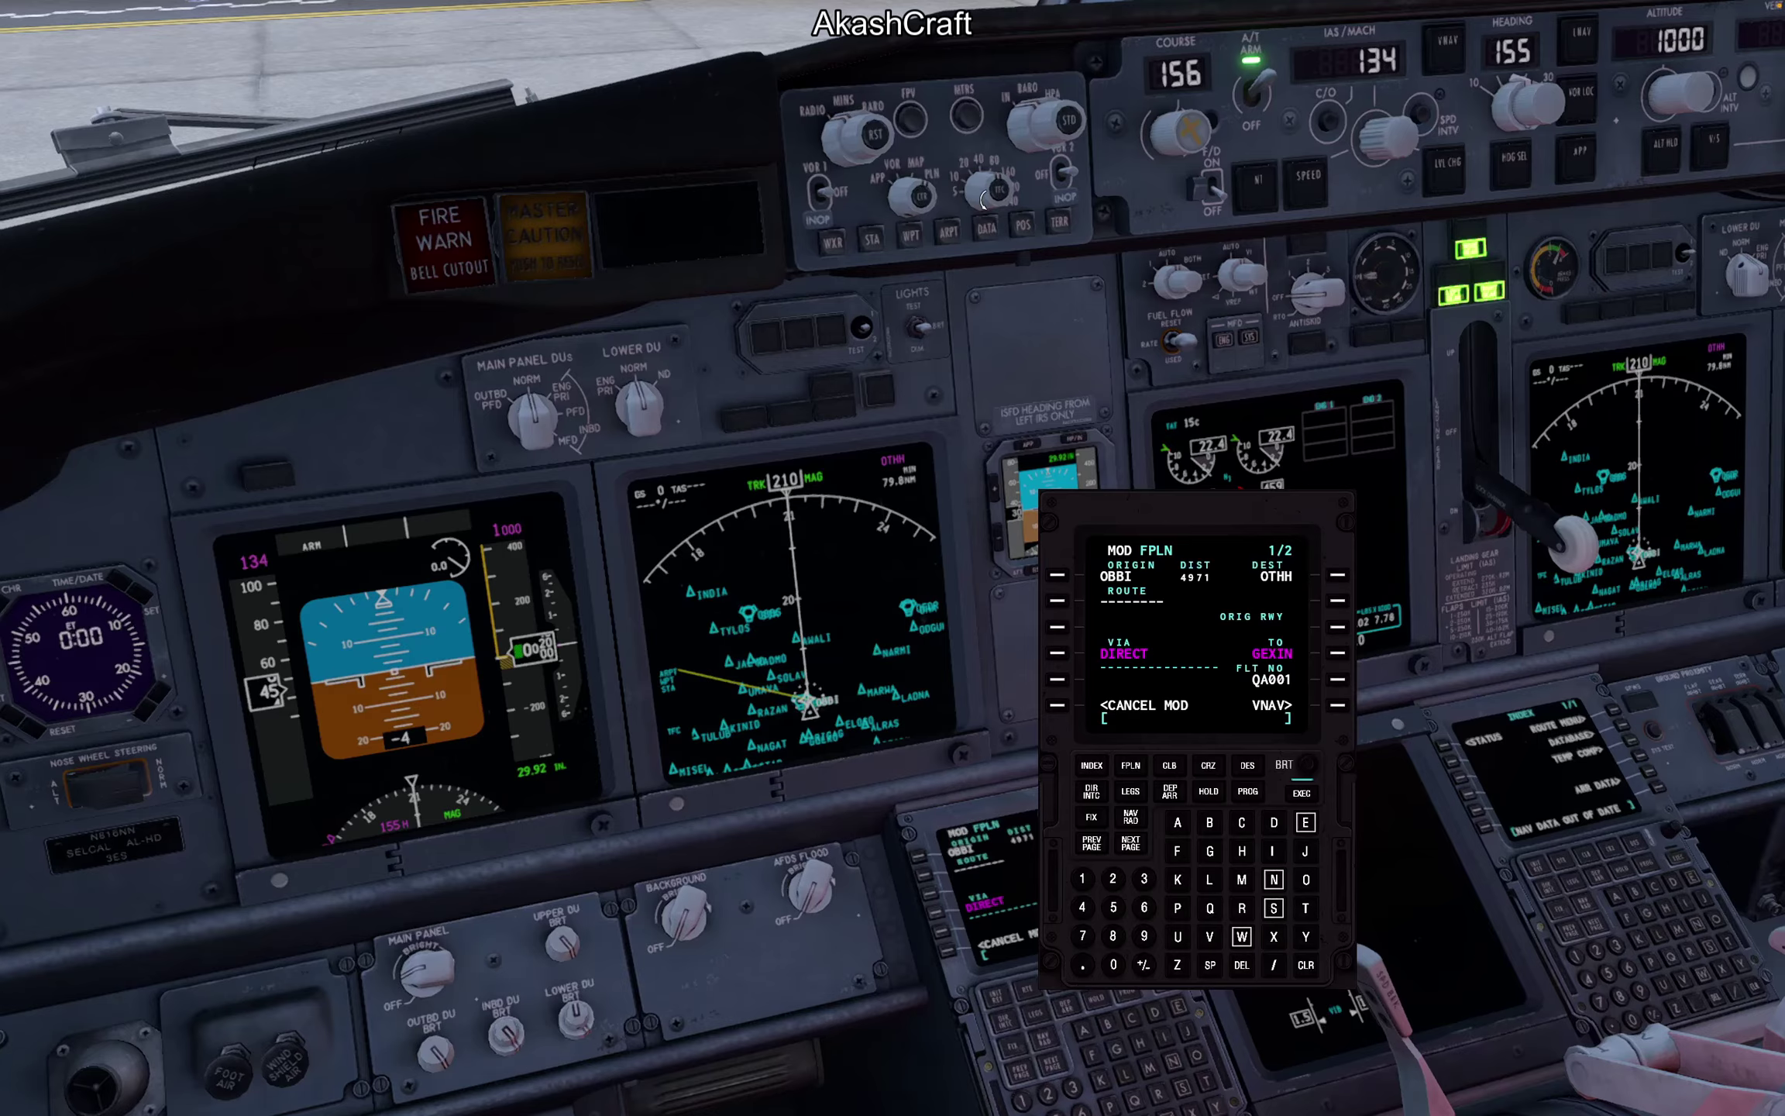
Step: Widen the captain's navigation display range step by step to examine where the GEXIN leg leads
{"action": "left_click", "coordinate": [984, 190]}
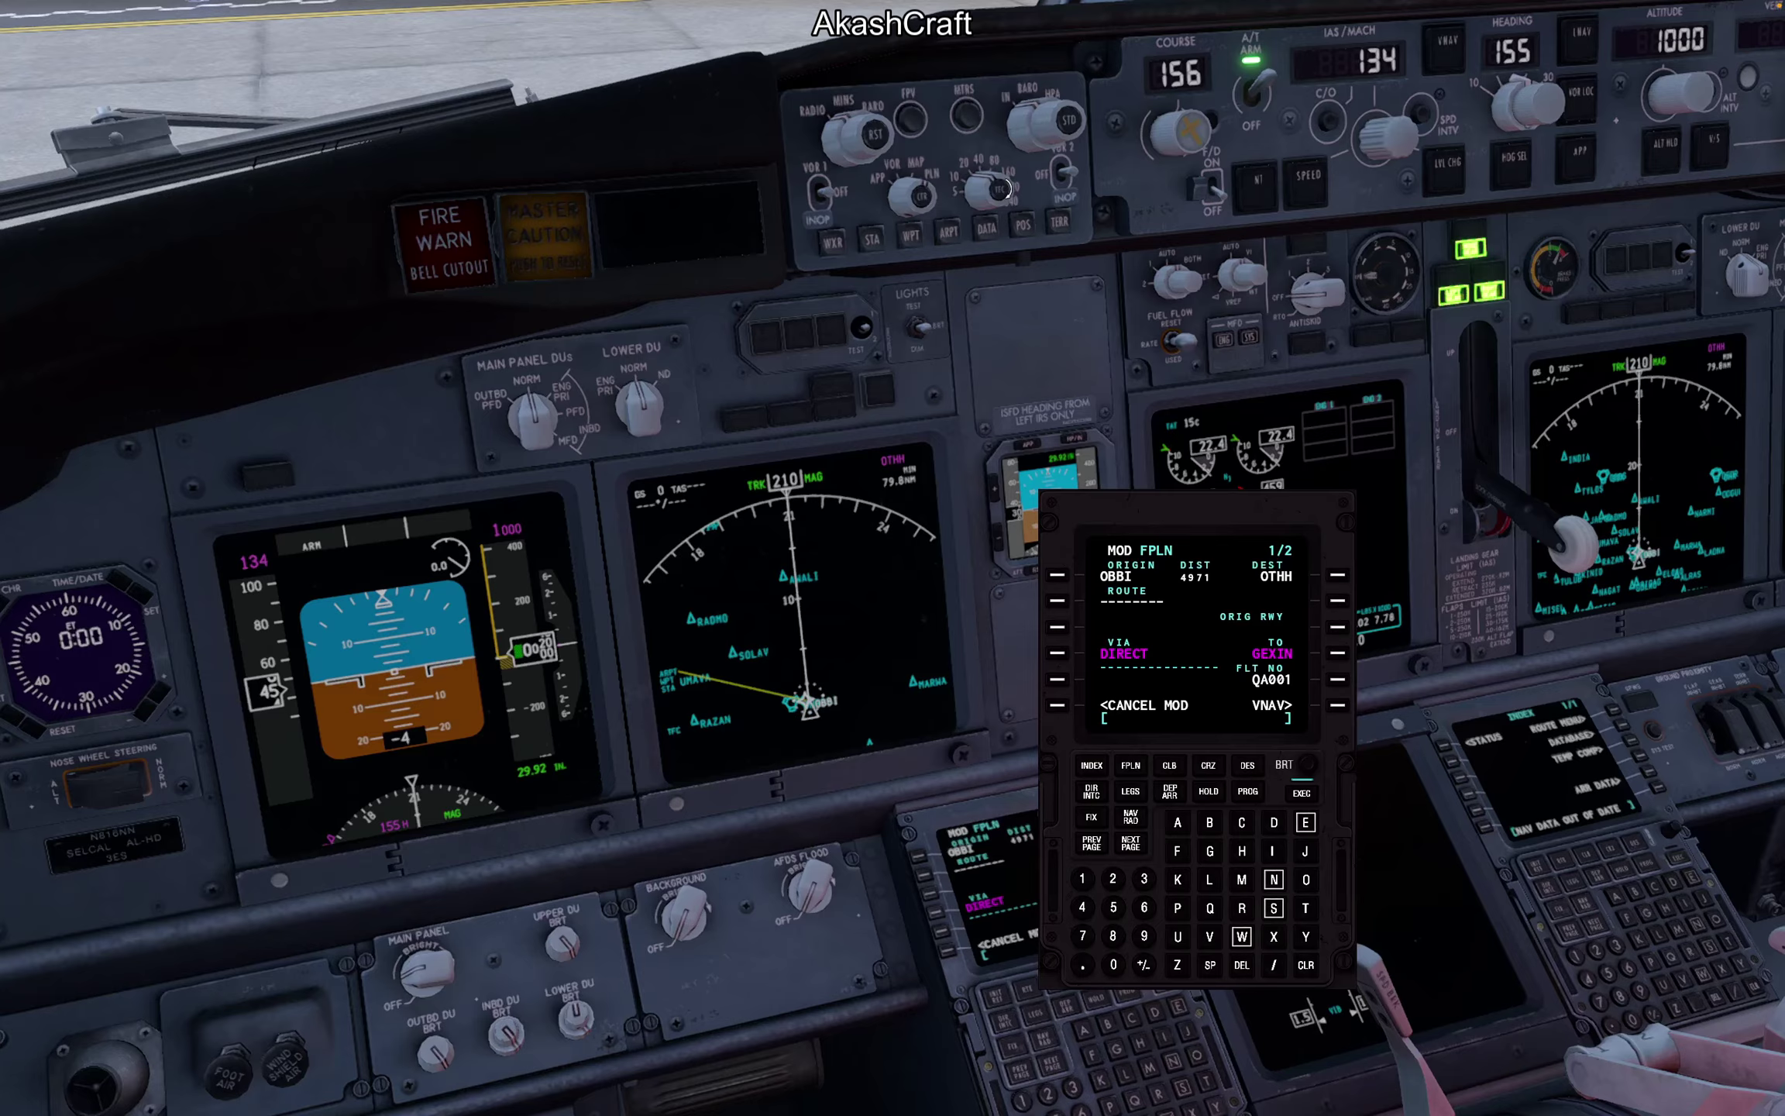
{"action": "left_click", "coordinate": [1007, 190]}
{"action": "left_click", "coordinate": [1007, 190]}
{"action": "left_click", "coordinate": [1007, 189]}
{"action": "left_click", "coordinate": [1007, 190]}
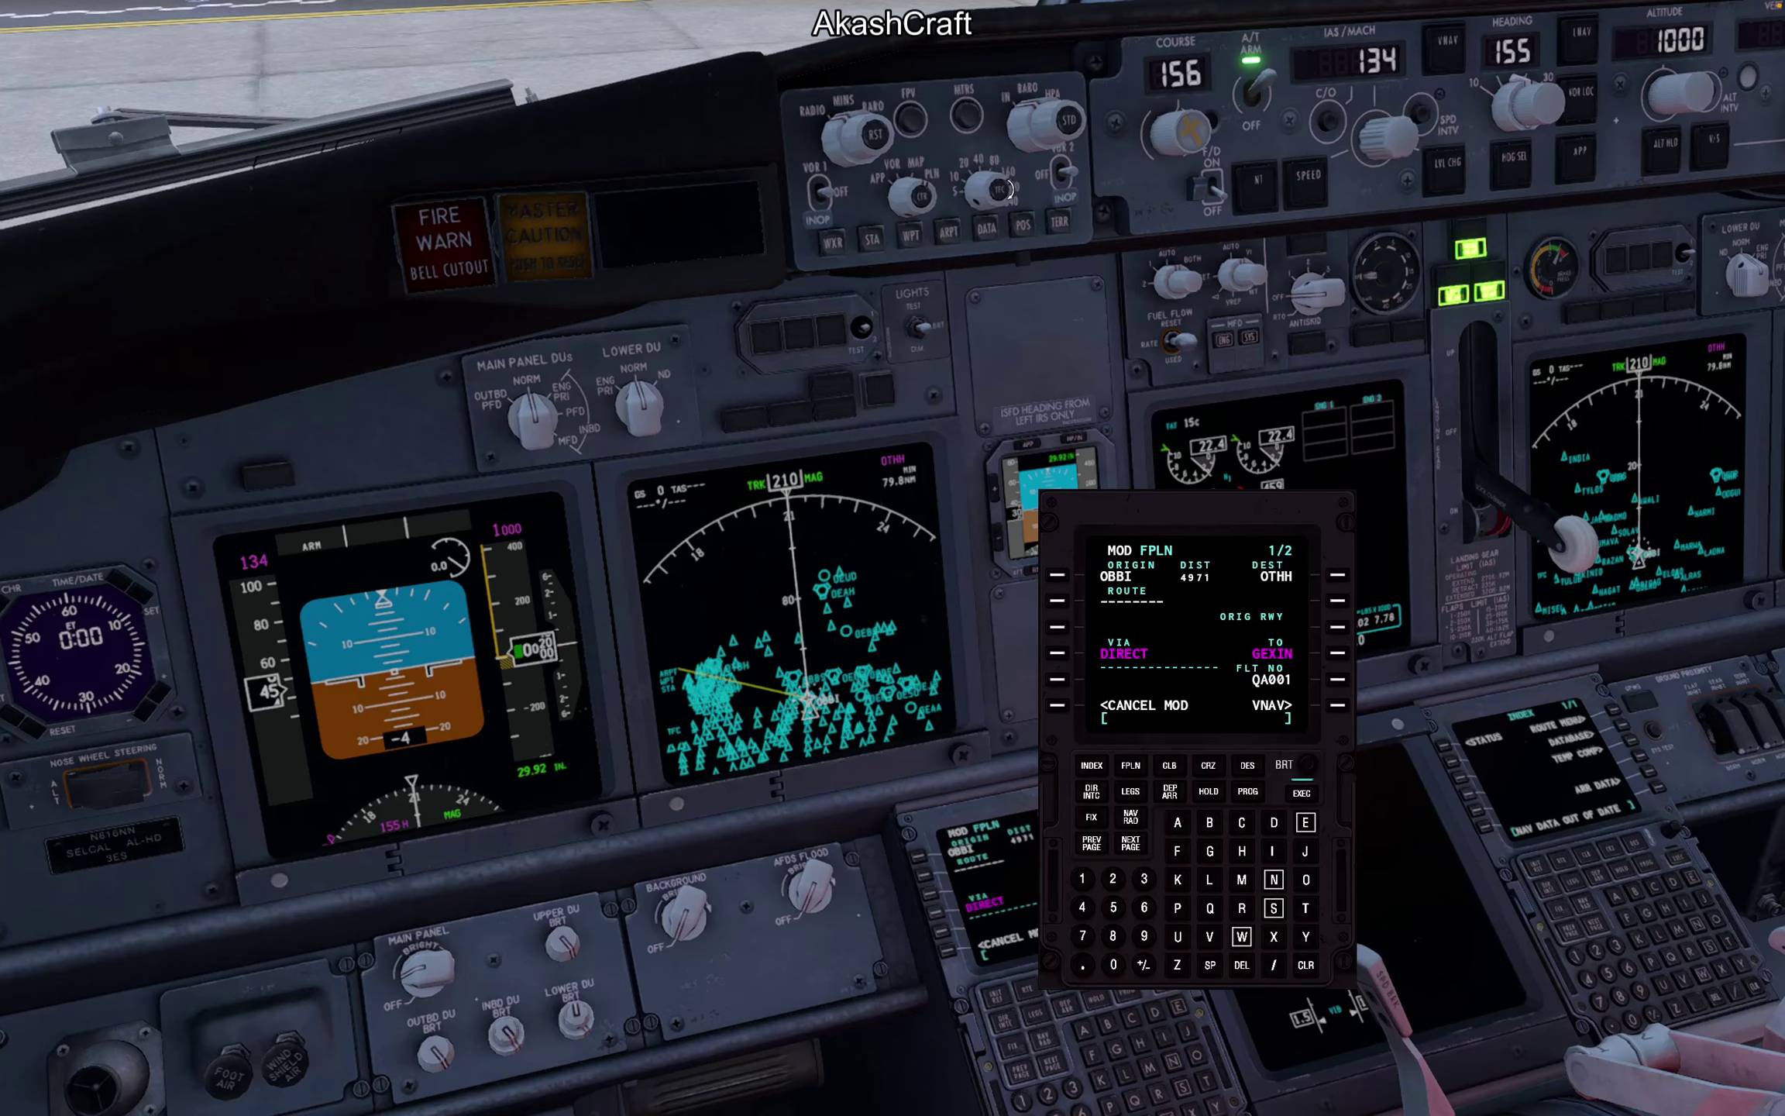
{"action": "left_click", "coordinate": [1007, 190]}
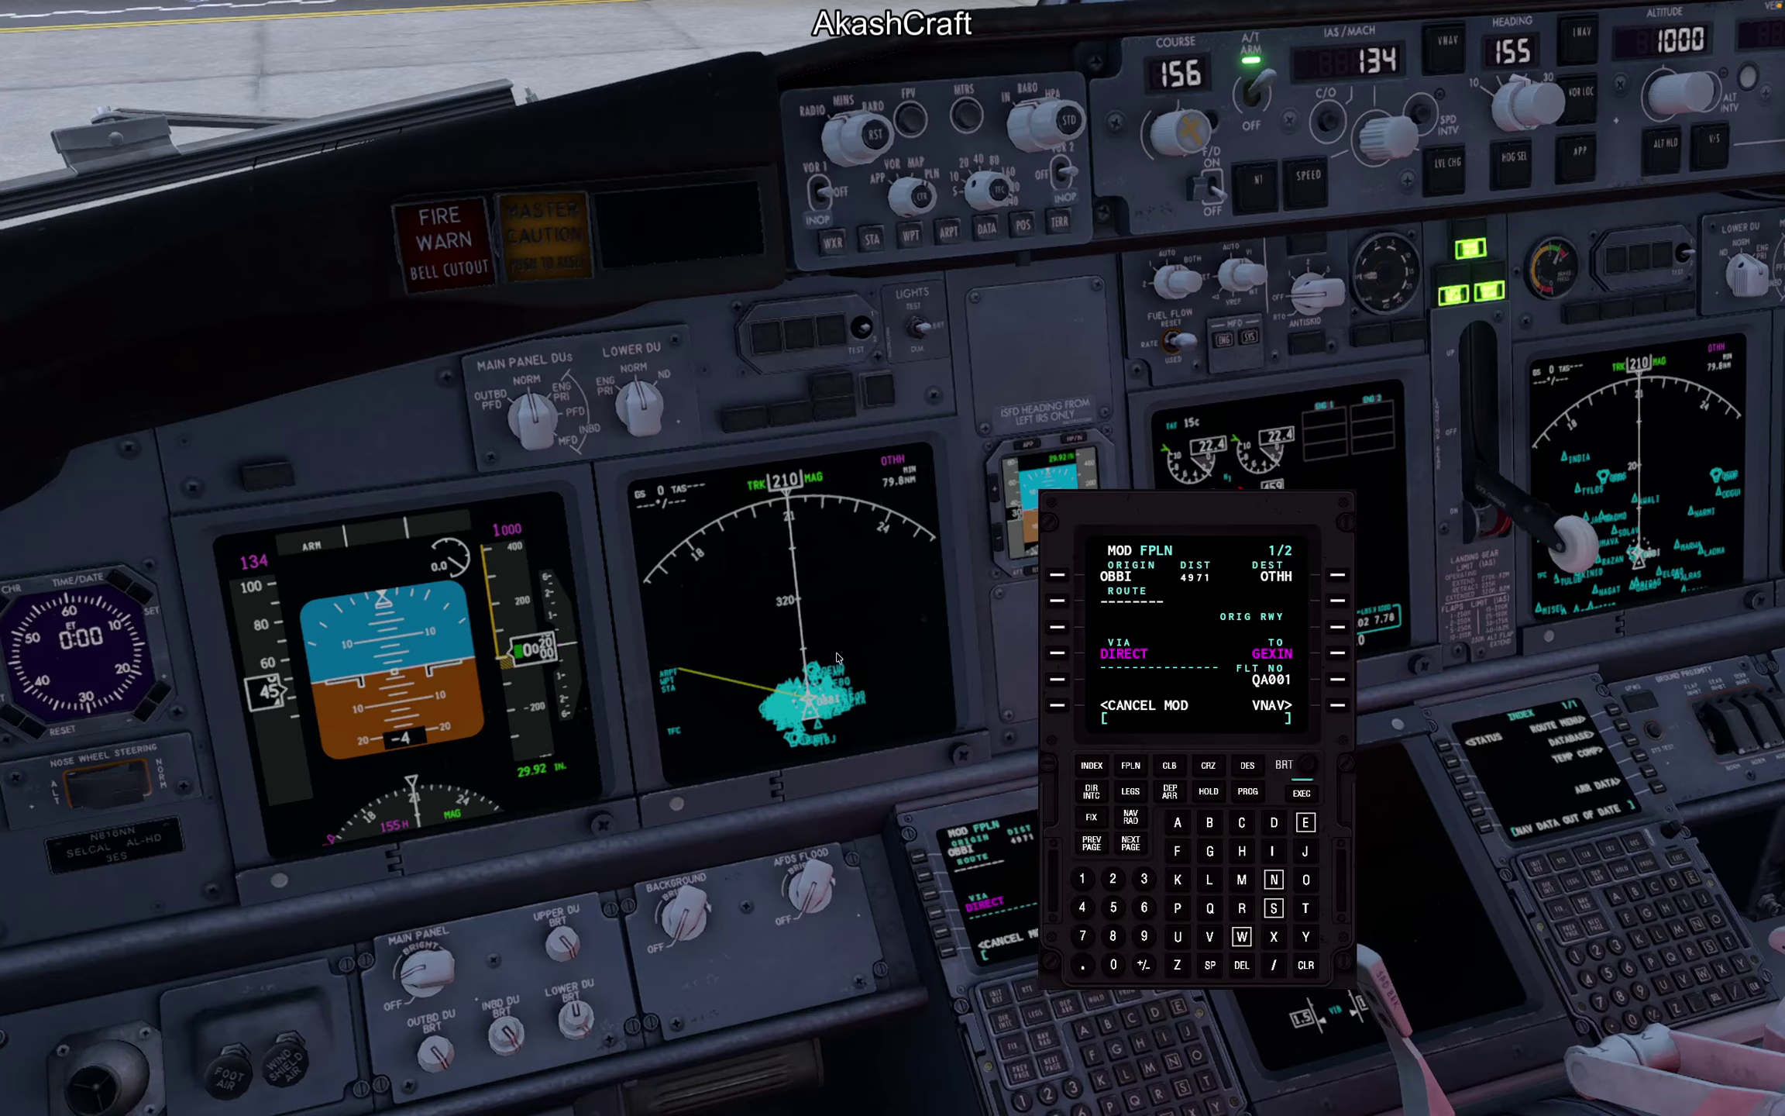
Step: View the surrounding airways on the simulator's map, and cancel the pending GEXIN modification
{"action": "key", "text": "m"}
{"action": "scroll", "coordinate": [274, 584], "scroll_direction": "down", "scroll_amount": 10}
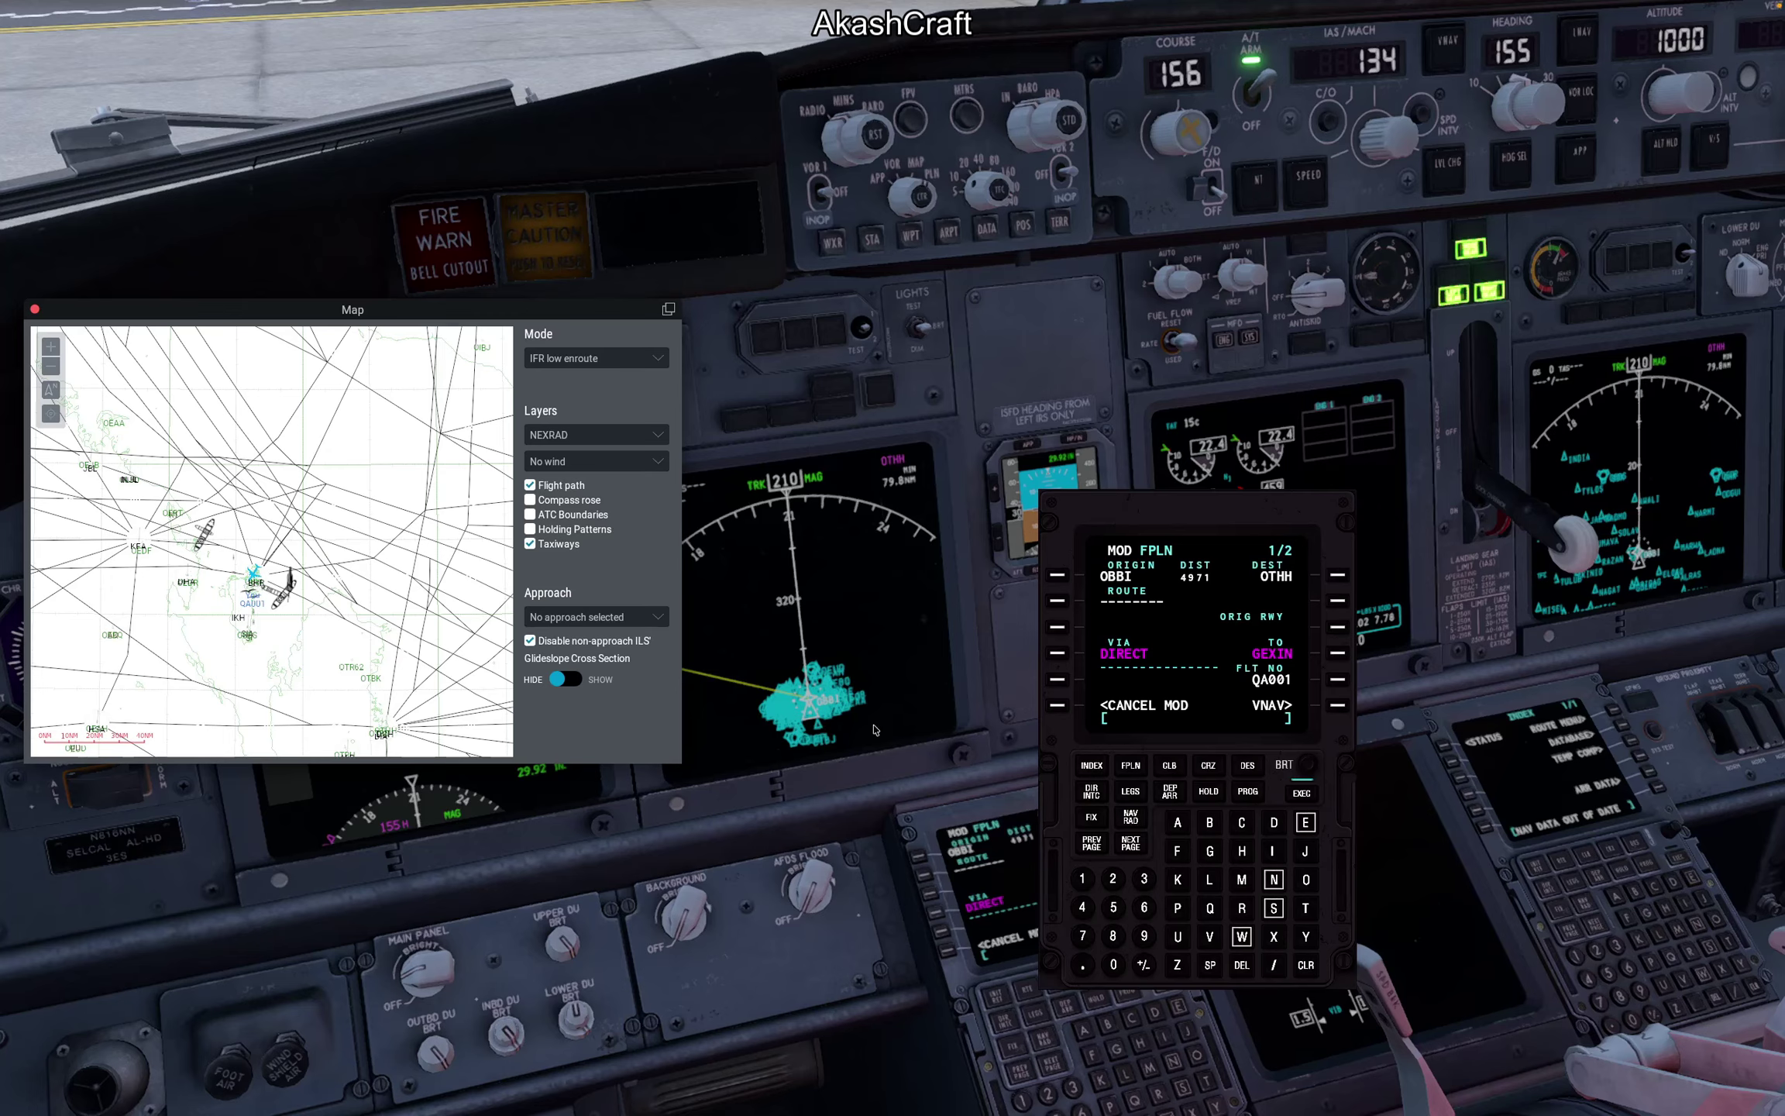
{"action": "left_click", "coordinate": [35, 309]}
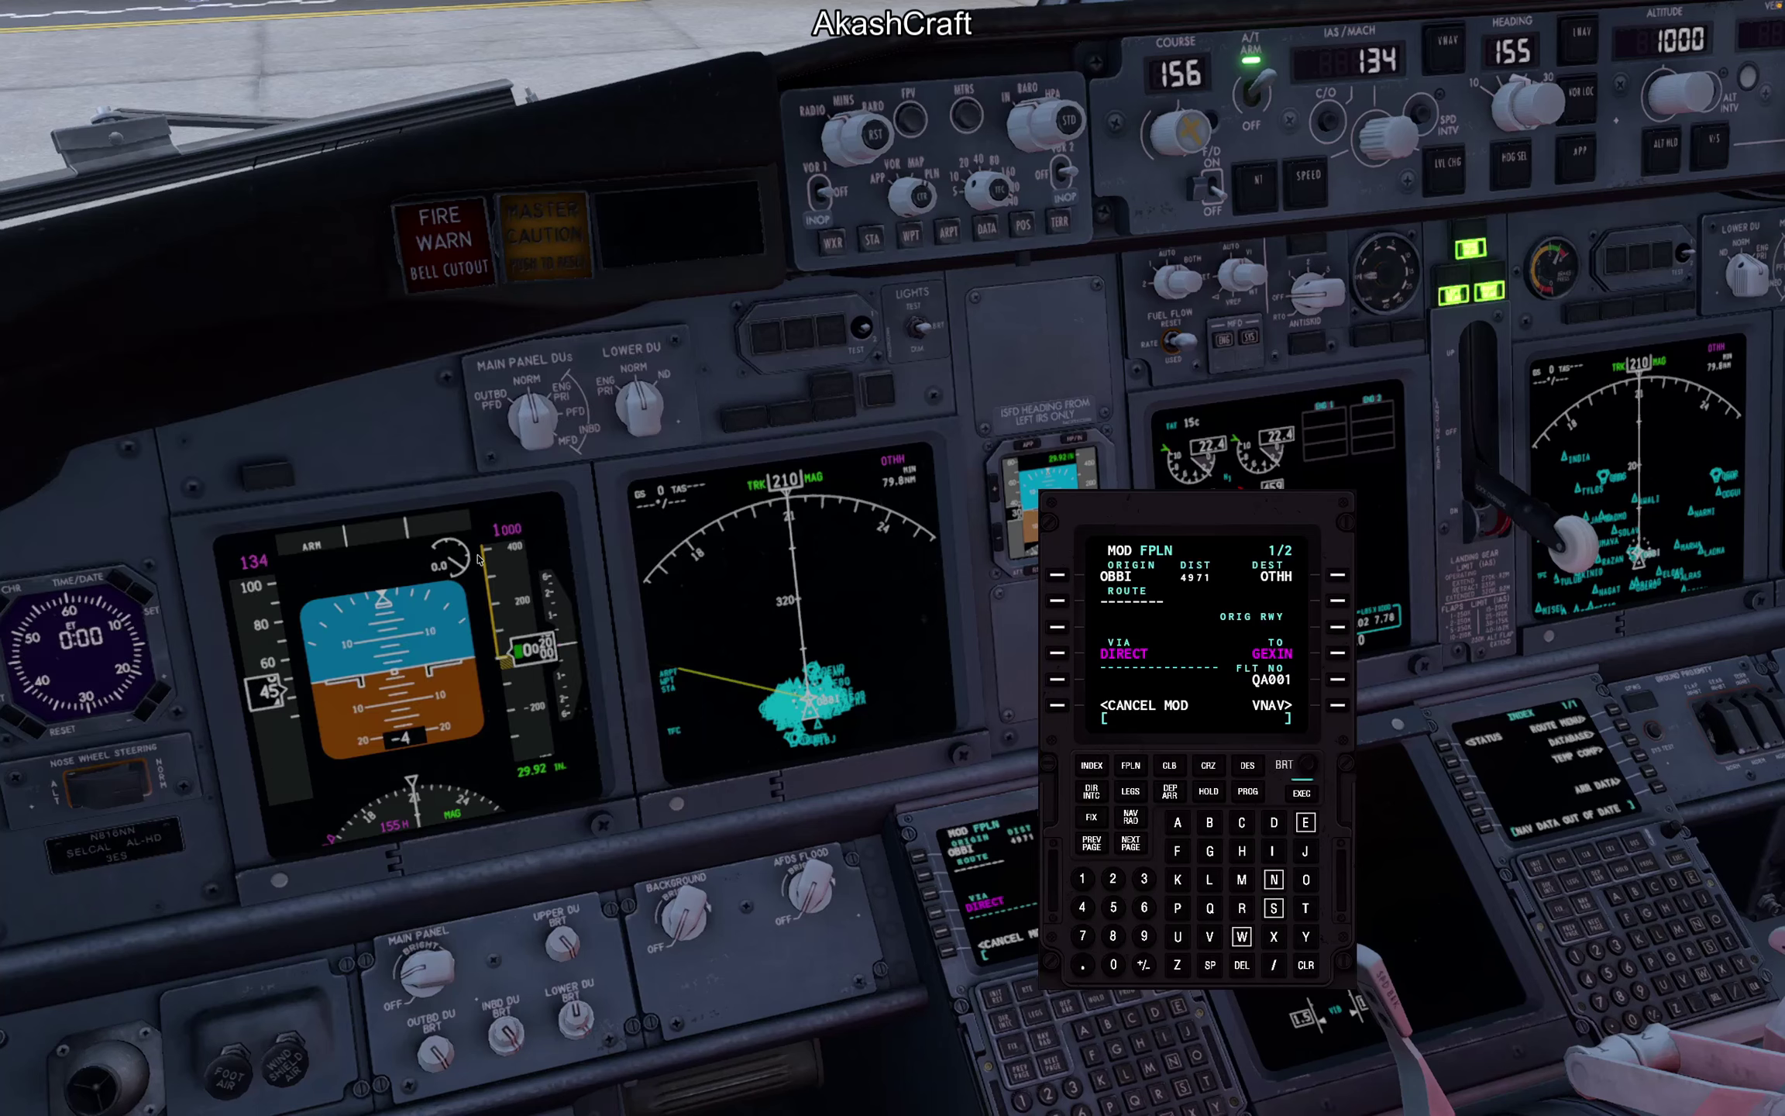
{"action": "left_click", "coordinate": [1057, 707]}
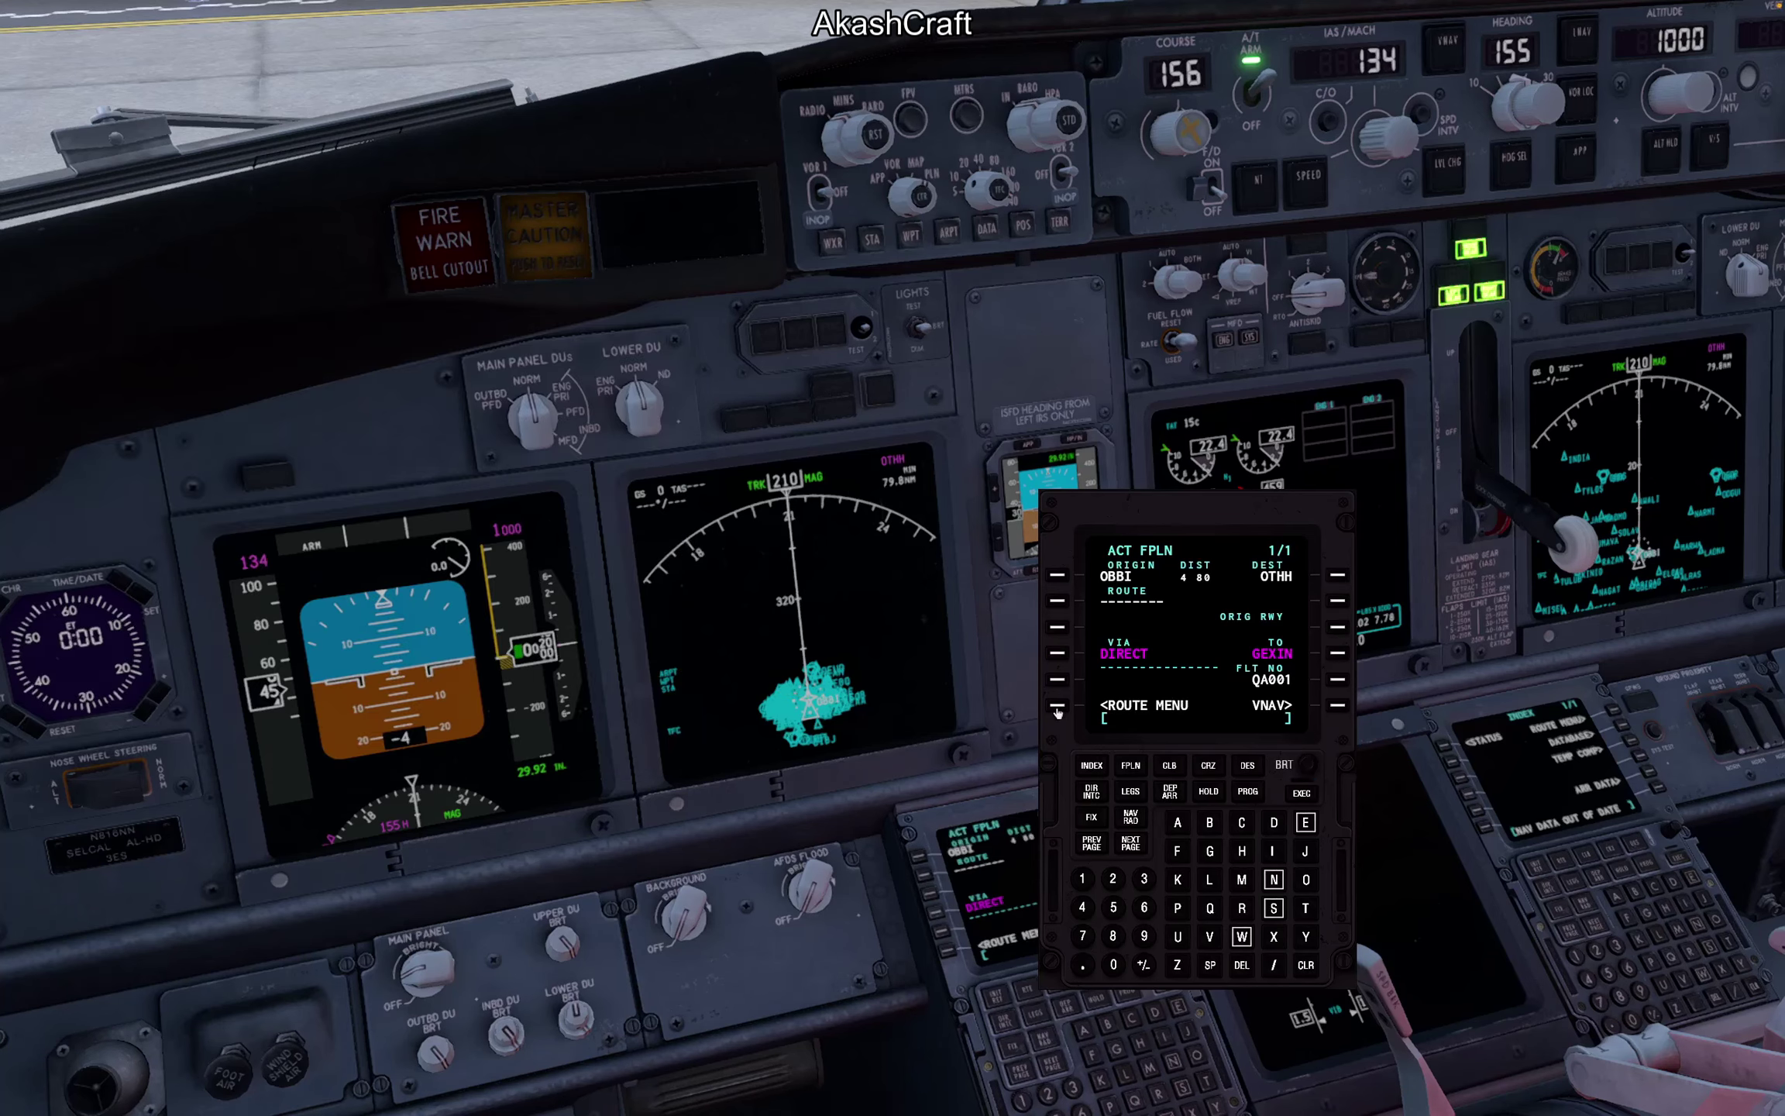
Step: Enter GEXIM as the first direct waypoint after OBBI in the flight plan
{"action": "left_click", "coordinate": [1206, 856]}
{"action": "left_click", "coordinate": [1308, 823]}
{"action": "left_click", "coordinate": [1274, 937]}
{"action": "left_click", "coordinate": [1270, 852]}
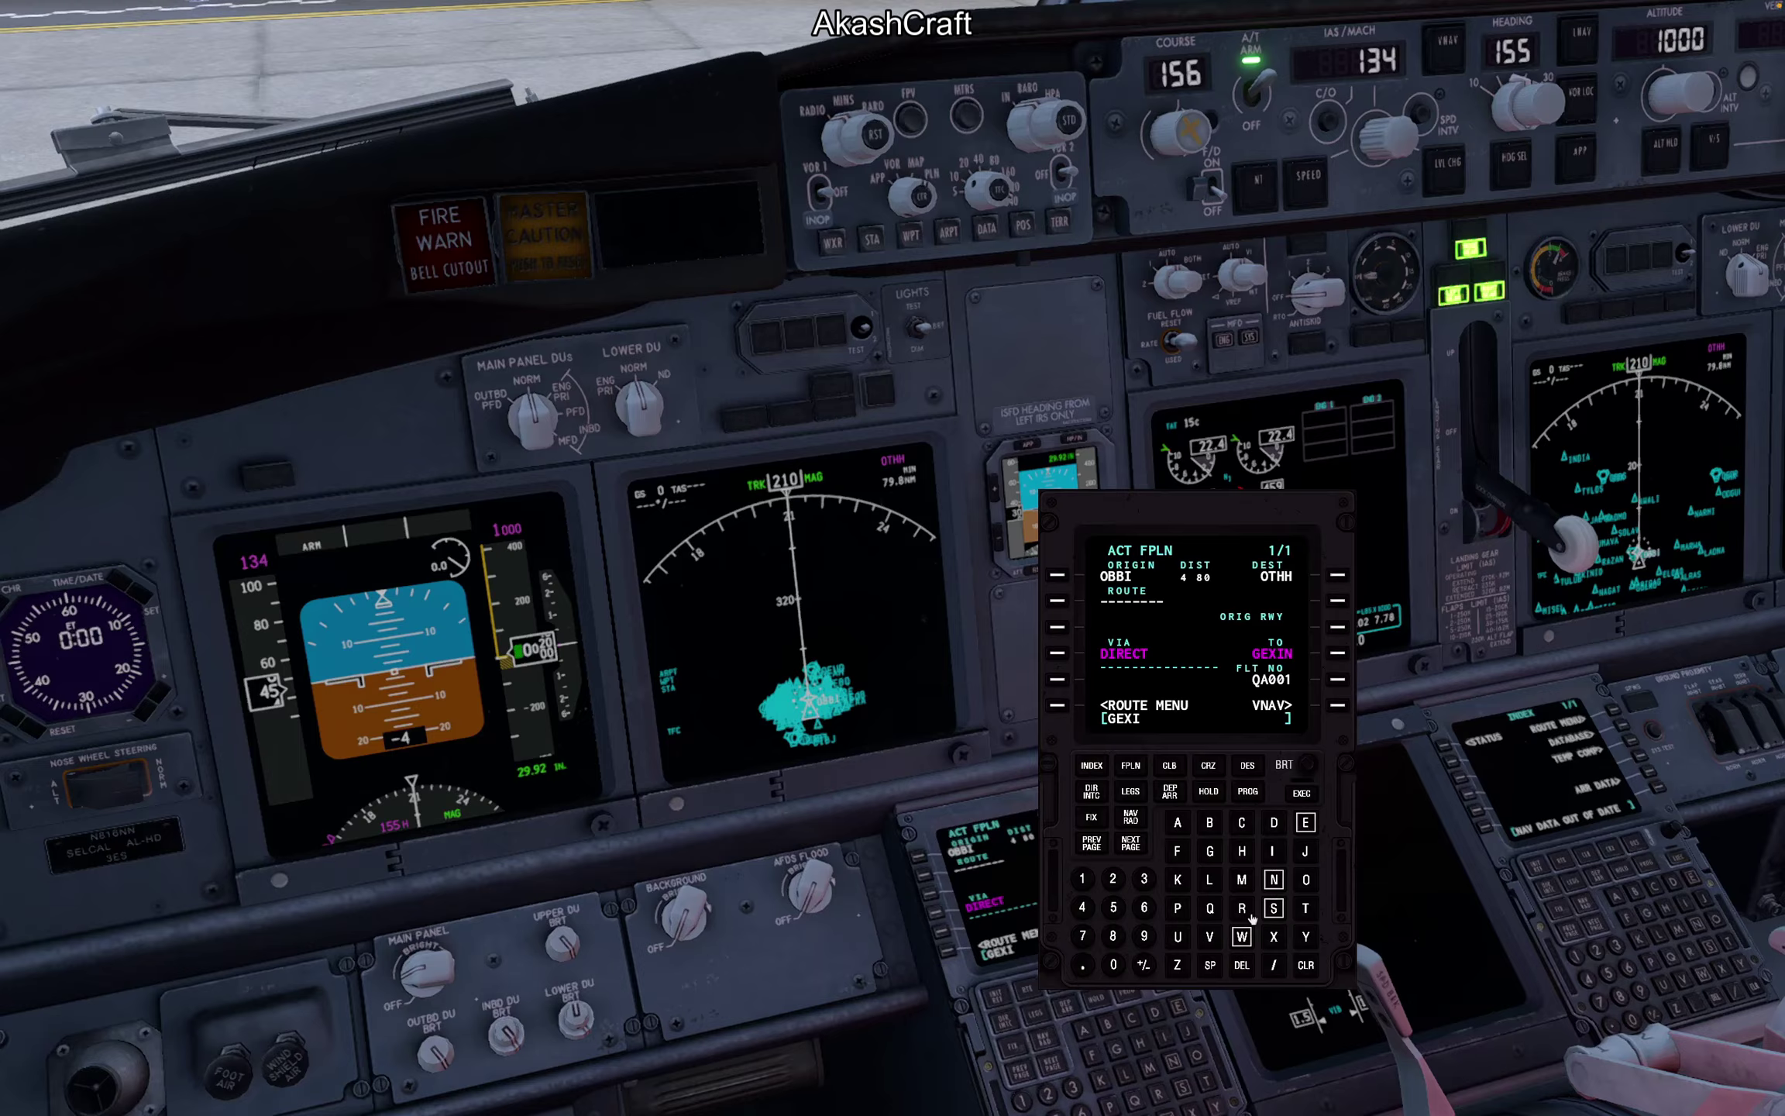
{"action": "left_click", "coordinate": [1240, 883]}
{"action": "left_click", "coordinate": [1338, 653]}
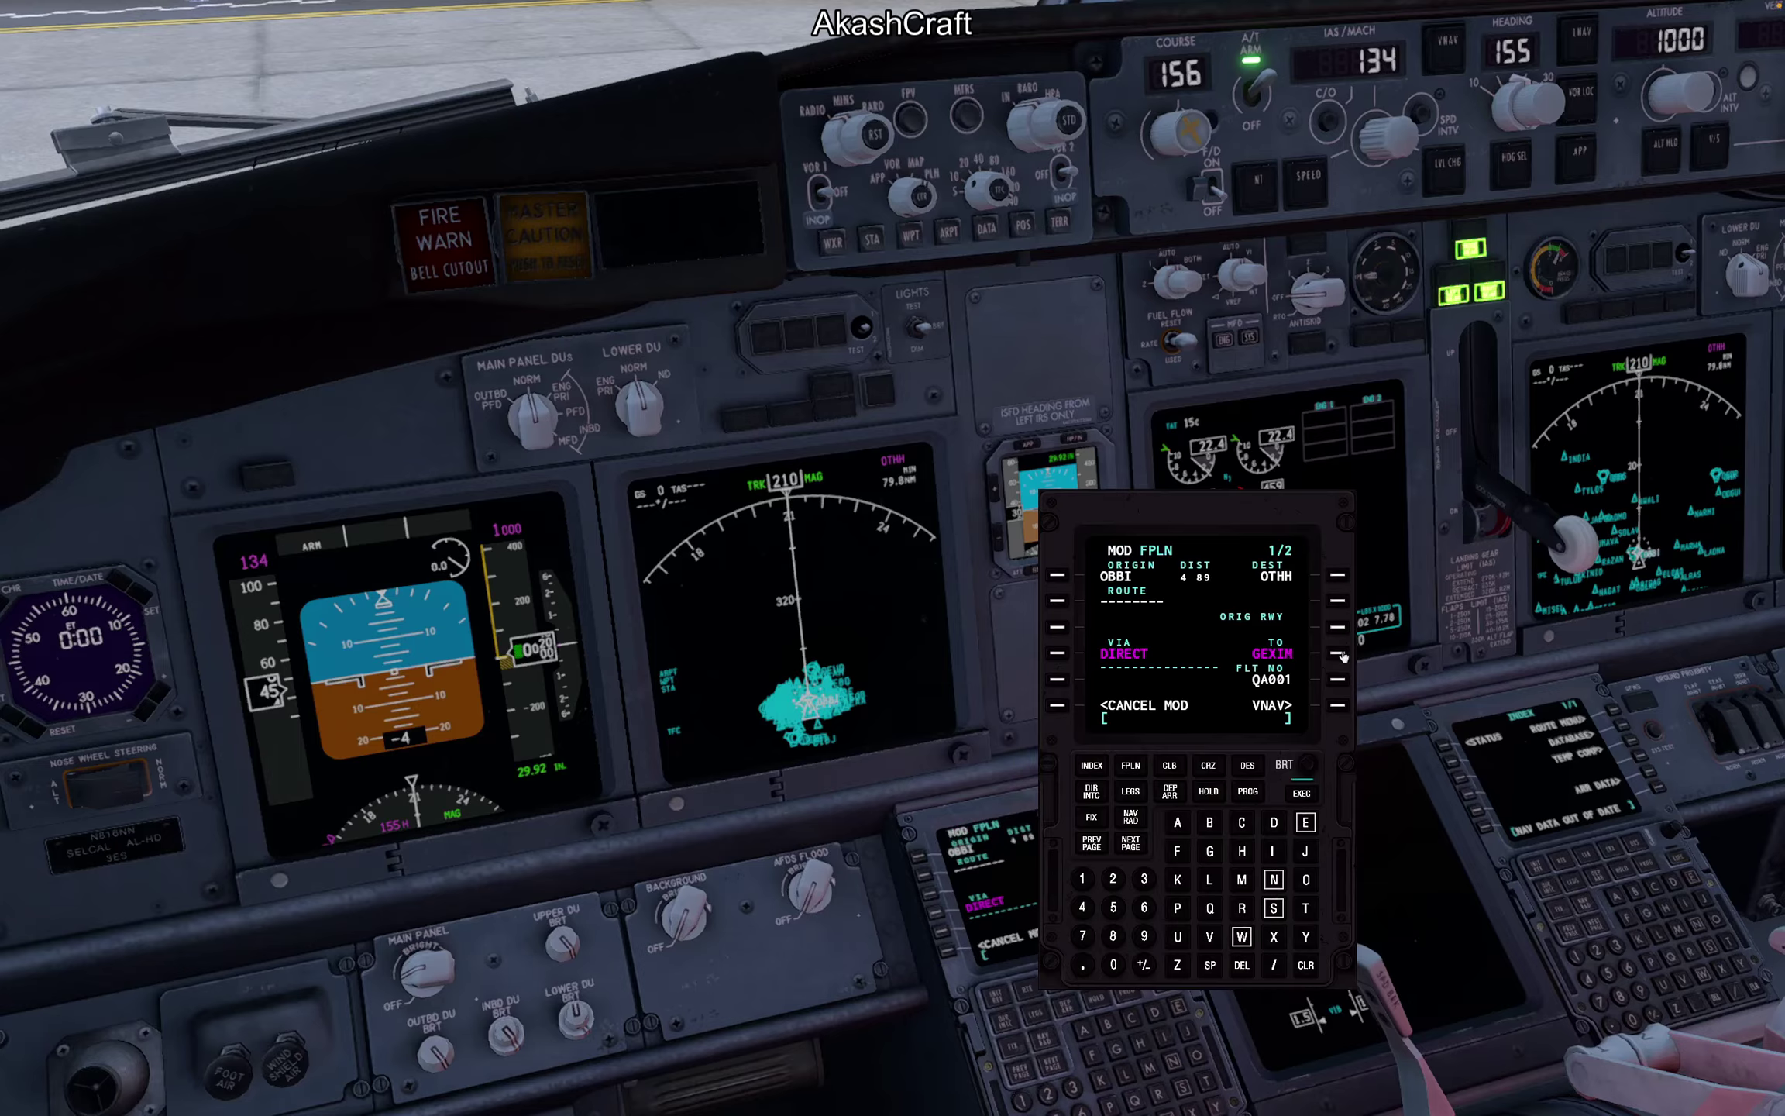
Step: Reduce the navigation display range to show the GEXIM leg and execute the flight plan modification
{"action": "scroll", "coordinate": [989, 184], "scroll_direction": "down", "scroll_amount": 4}
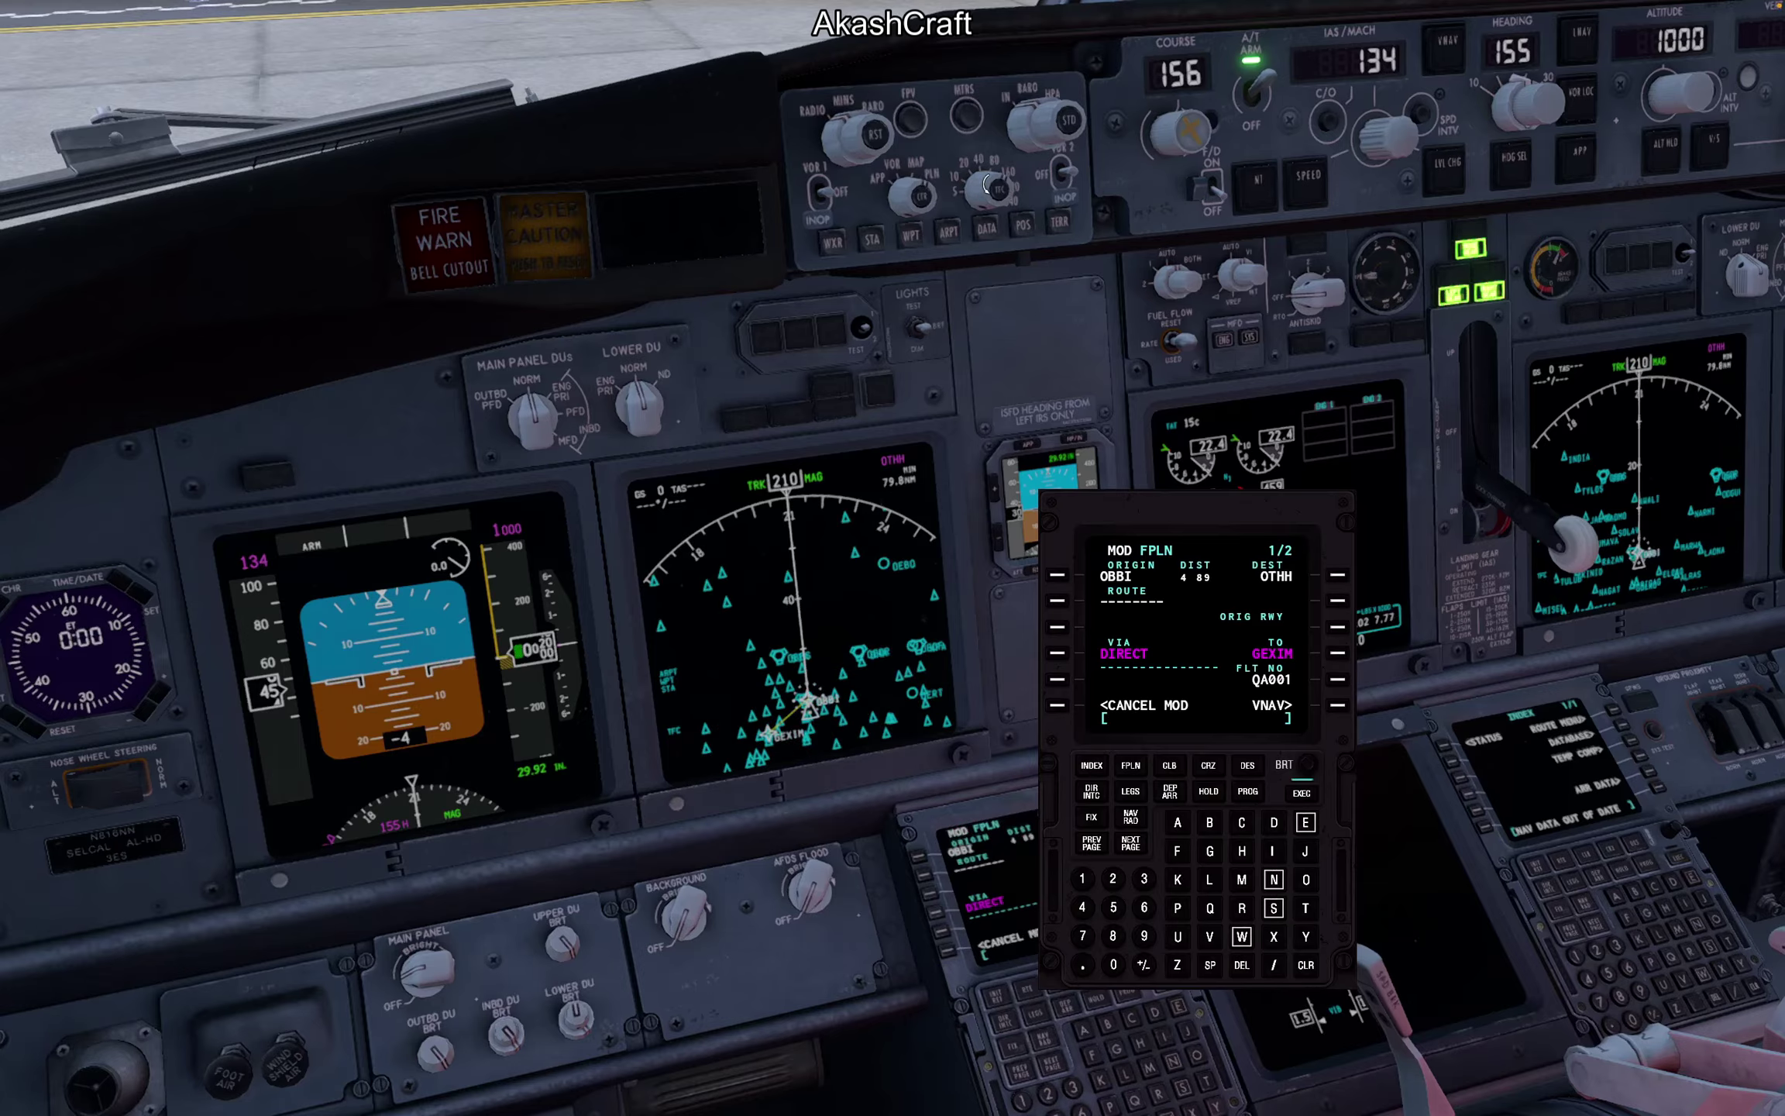
{"action": "scroll", "coordinate": [1011, 190], "scroll_direction": "up", "scroll_amount": 1}
{"action": "left_click", "coordinate": [1303, 793]}
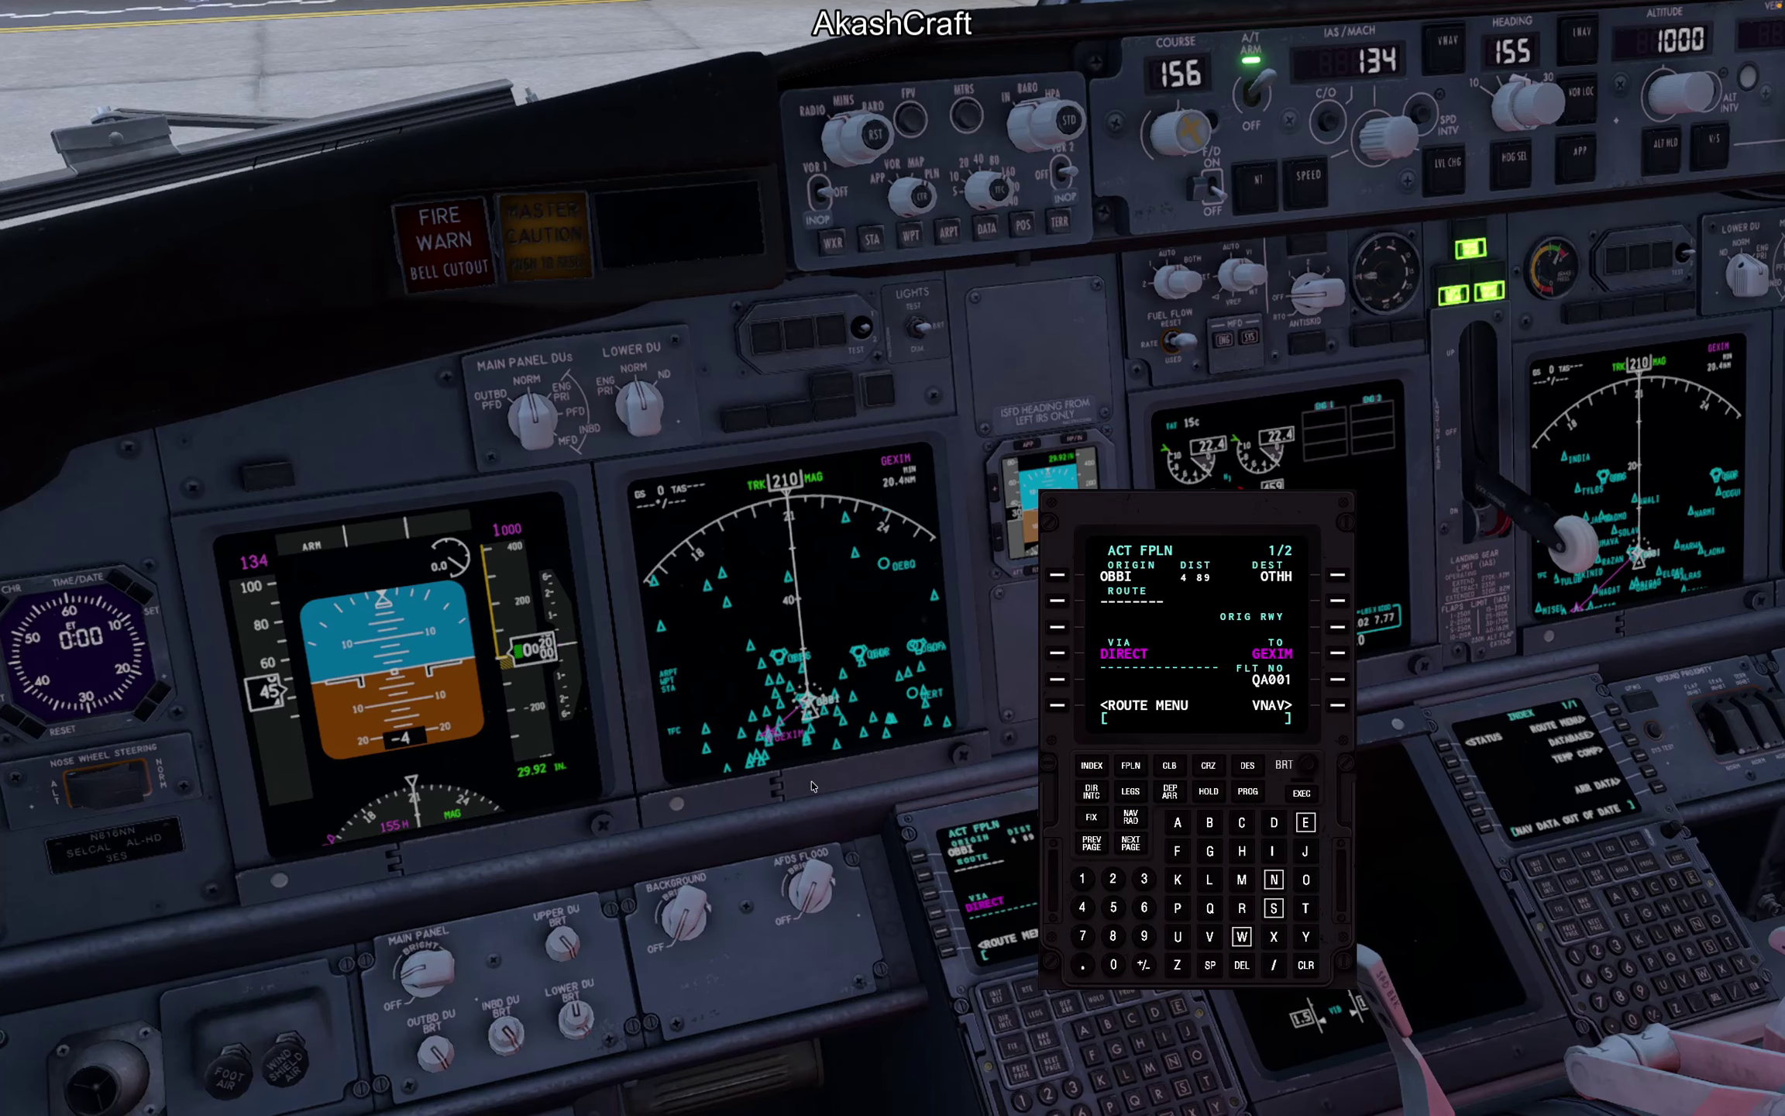
Step: Reduce the navigation display range one more step to check the GEXIM leg, and go to page 2 of the flight plan
{"action": "left_click_drag", "start_coordinate": [959, 225], "coordinate": [1011, 322]}
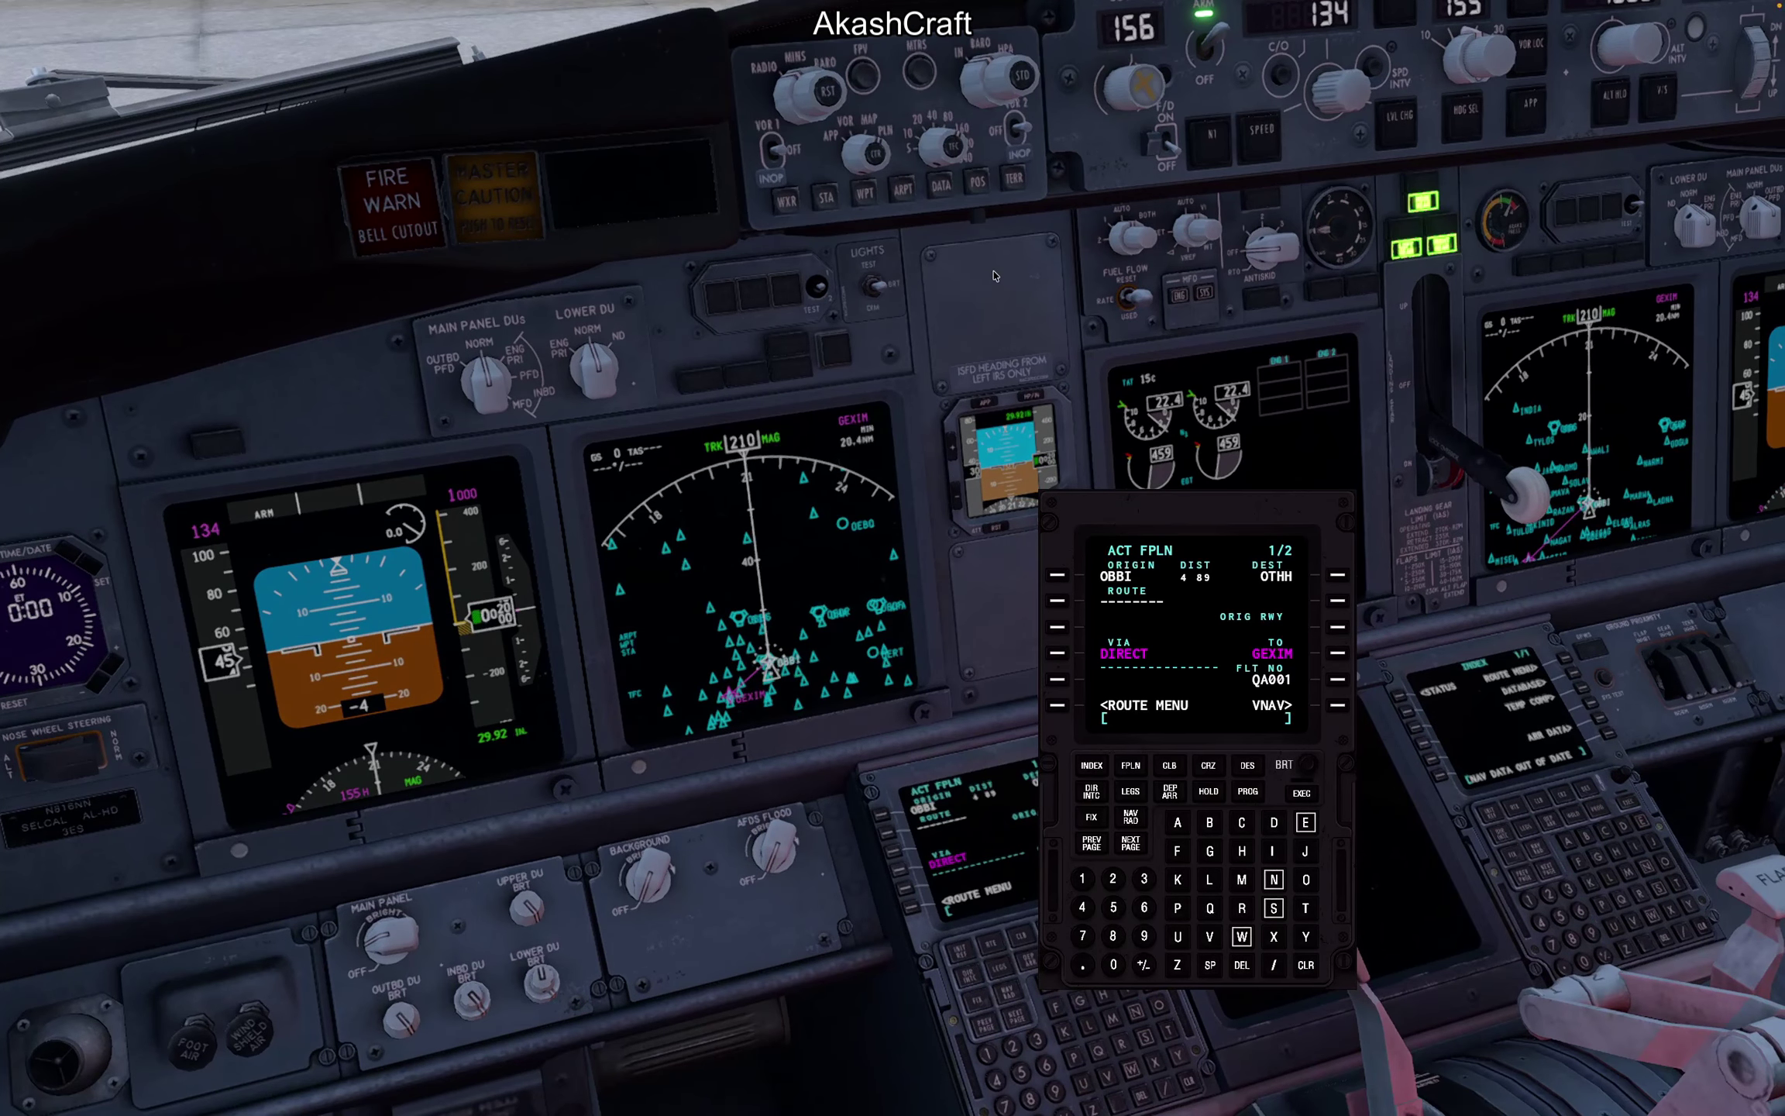
{"action": "left_click", "coordinate": [940, 146]}
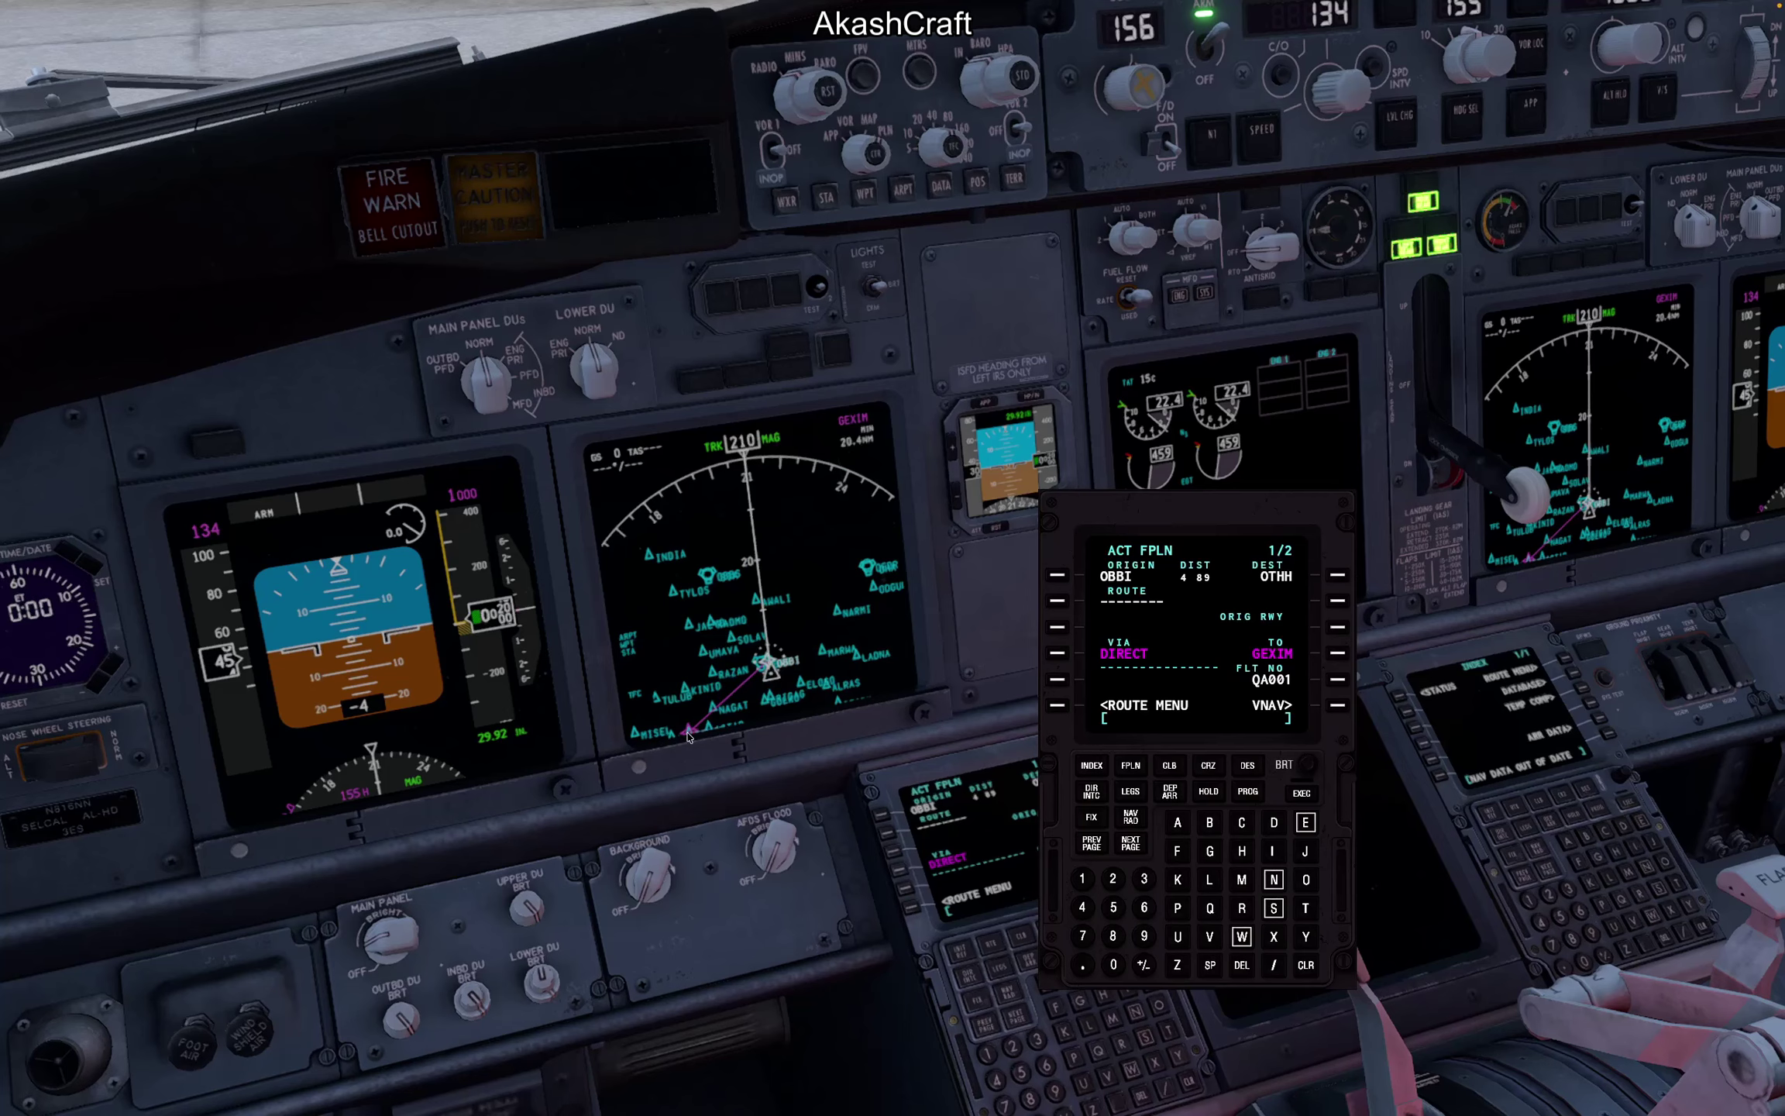
{"action": "left_click", "coordinate": [1129, 852]}
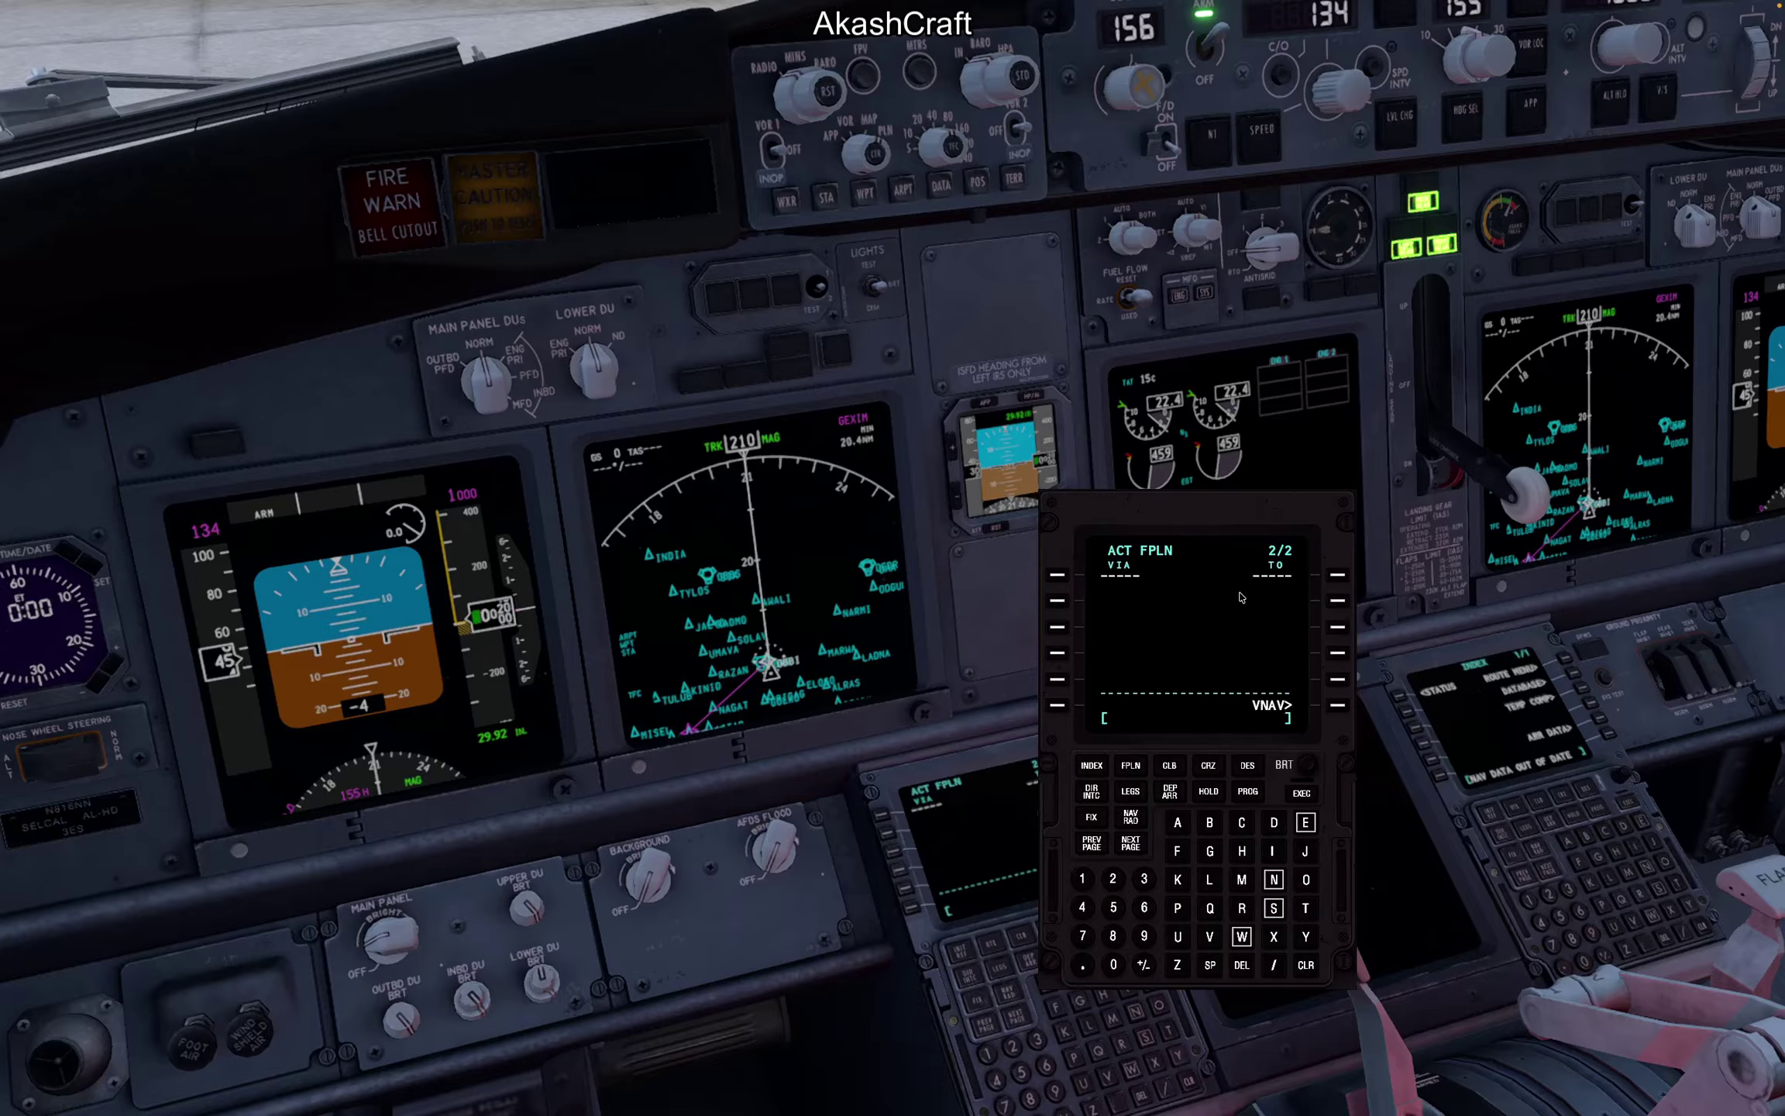
{"action": "left_click", "coordinate": [1091, 843]}
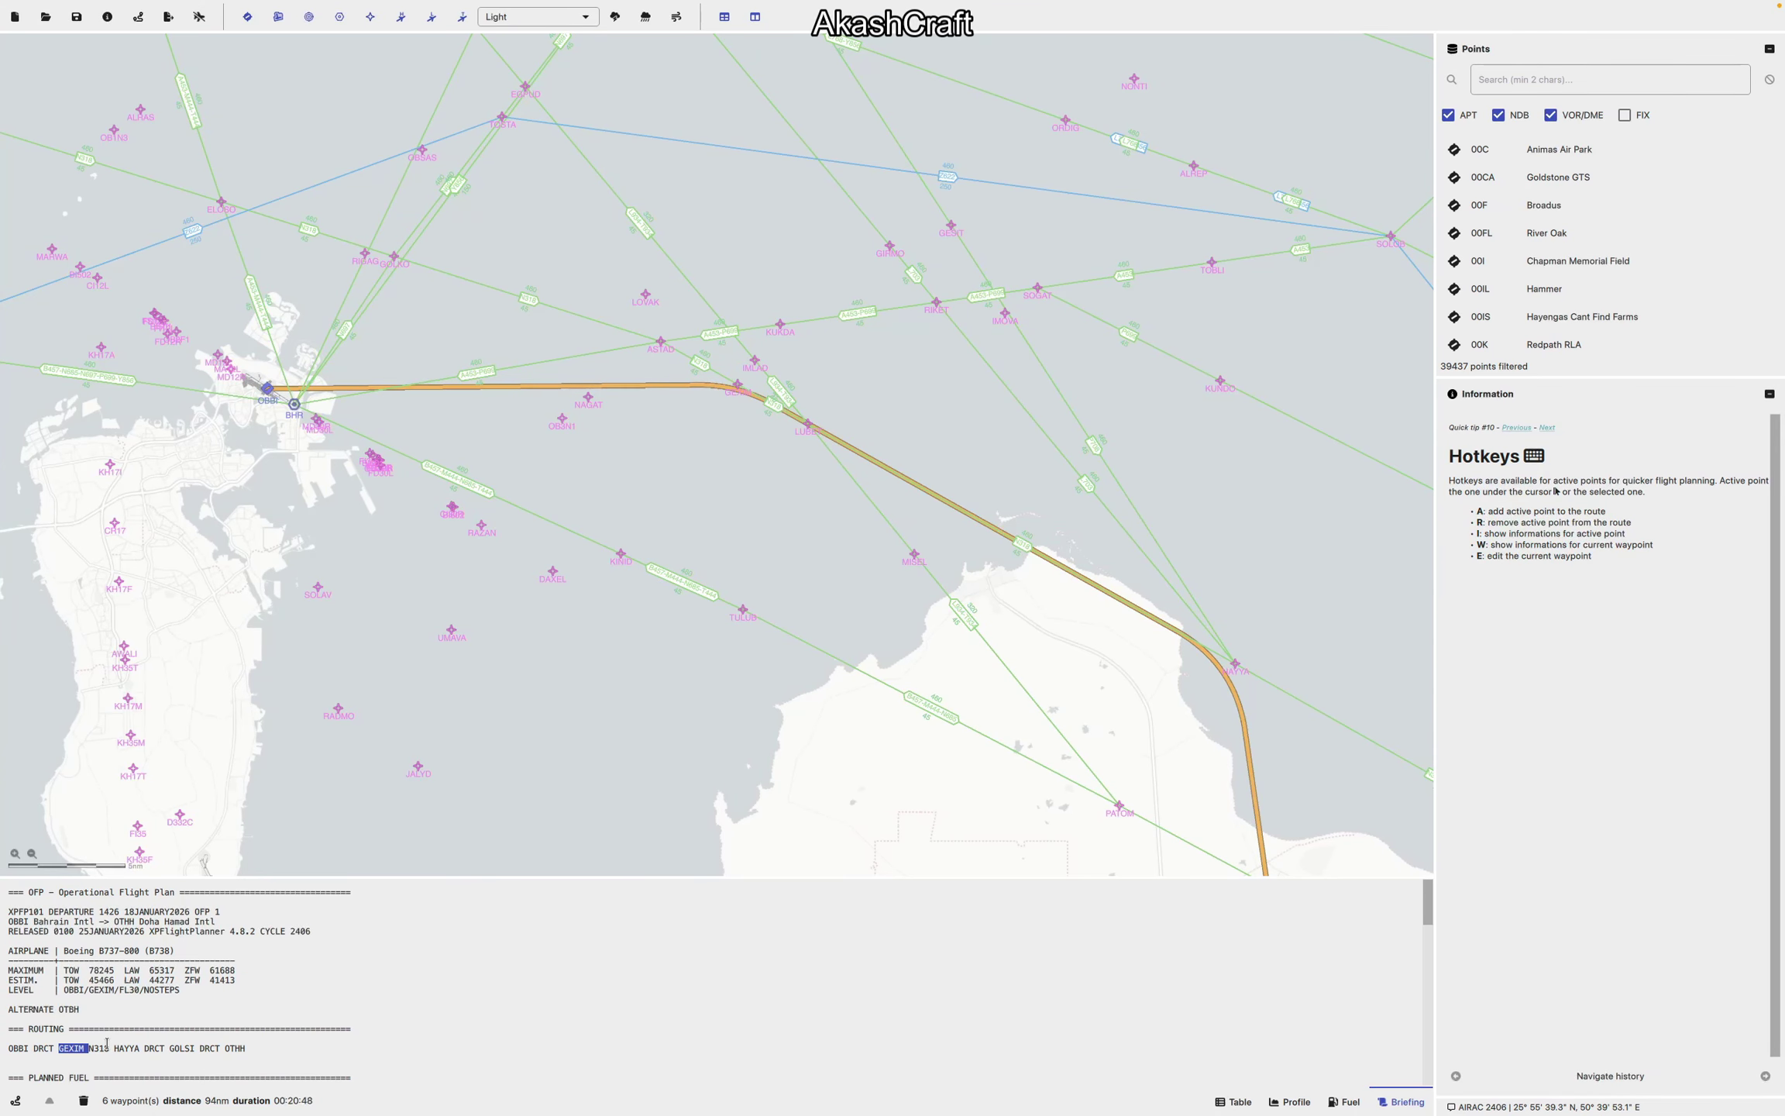
Step: In XPFlightPlanner, examine waypoint HAYYA and airway N318 in the briefing's routing line
{"action": "left_click", "coordinate": [88, 1046]}
{"action": "left_click_drag", "start_coordinate": [139, 1047], "coordinate": [119, 1048]}
{"action": "left_click", "coordinate": [922, 500]}
{"action": "left_click_drag", "start_coordinate": [88, 1047], "coordinate": [105, 1046]}
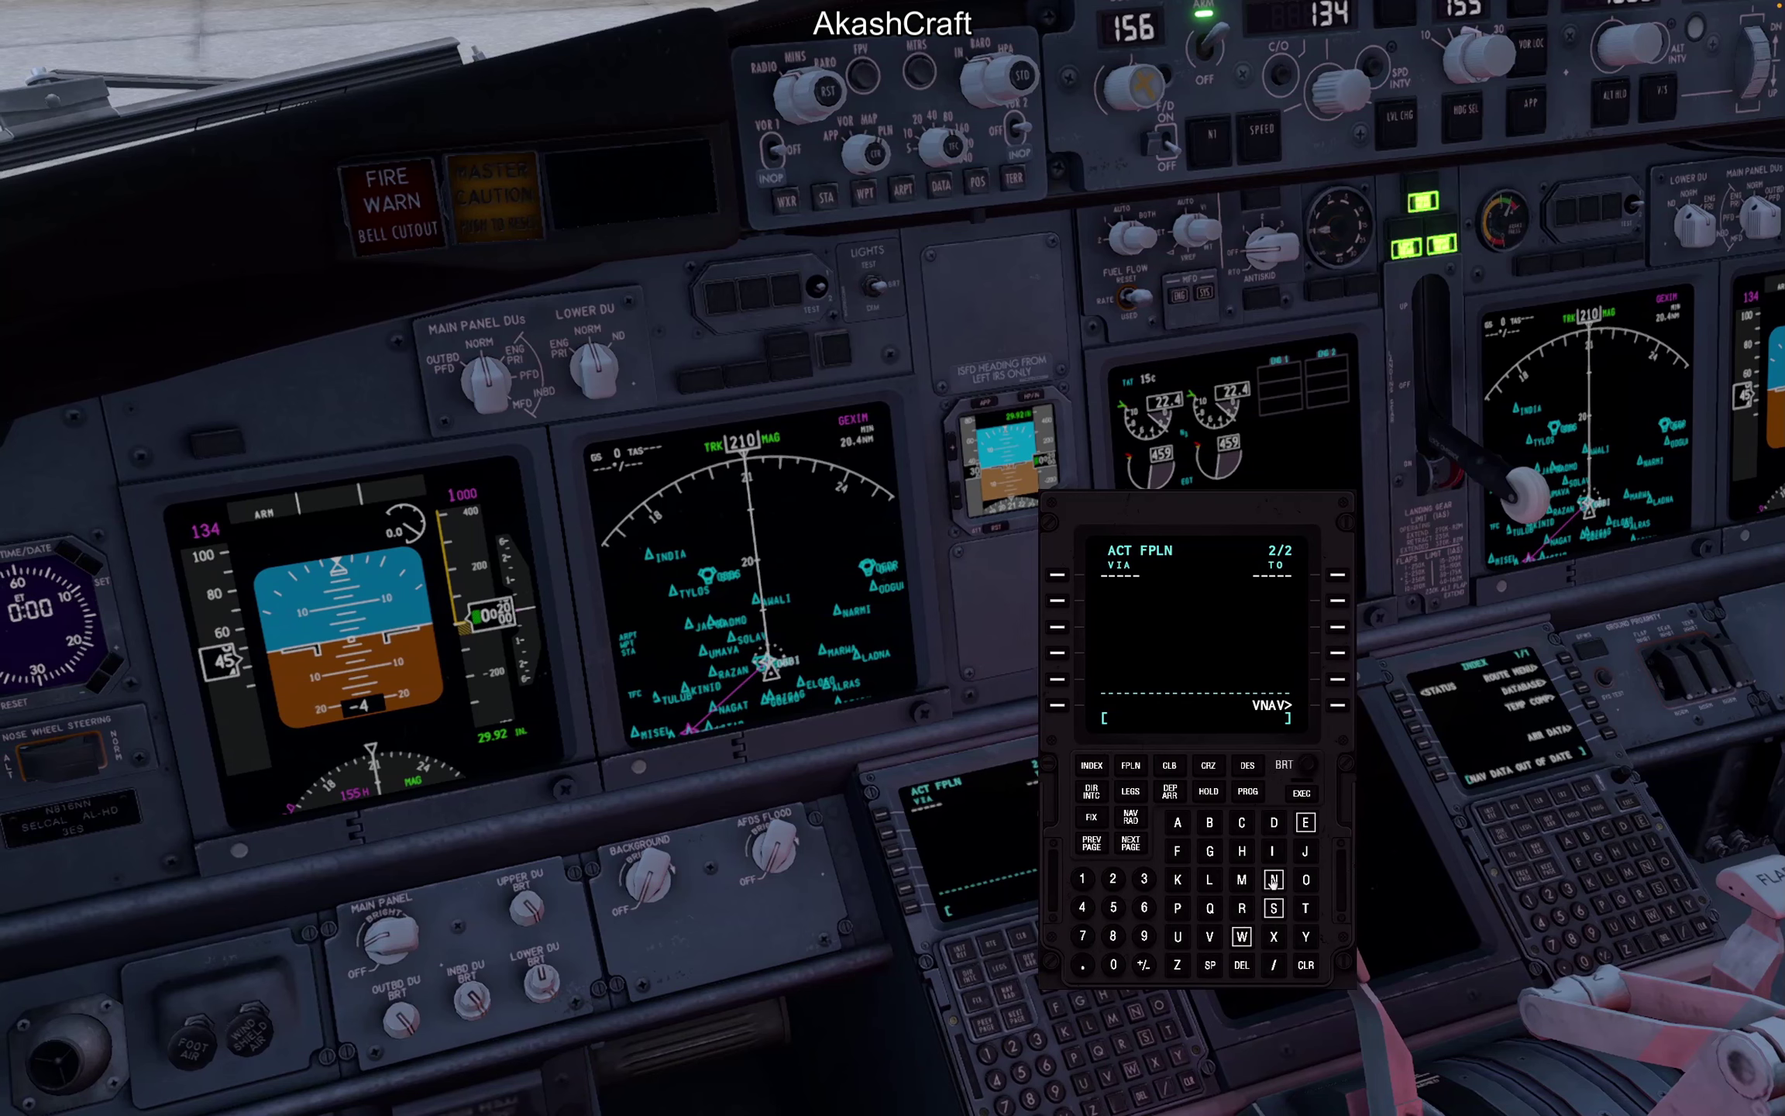
Step: Back in the X-Plane CDU, enter airway N318 as the first VIA on flight plan page 2
{"action": "left_click", "coordinate": [1272, 879]}
{"action": "left_click", "coordinate": [1142, 880]}
{"action": "left_click", "coordinate": [1082, 879]}
{"action": "left_click", "coordinate": [1113, 935]}
{"action": "left_click", "coordinate": [1057, 576]}
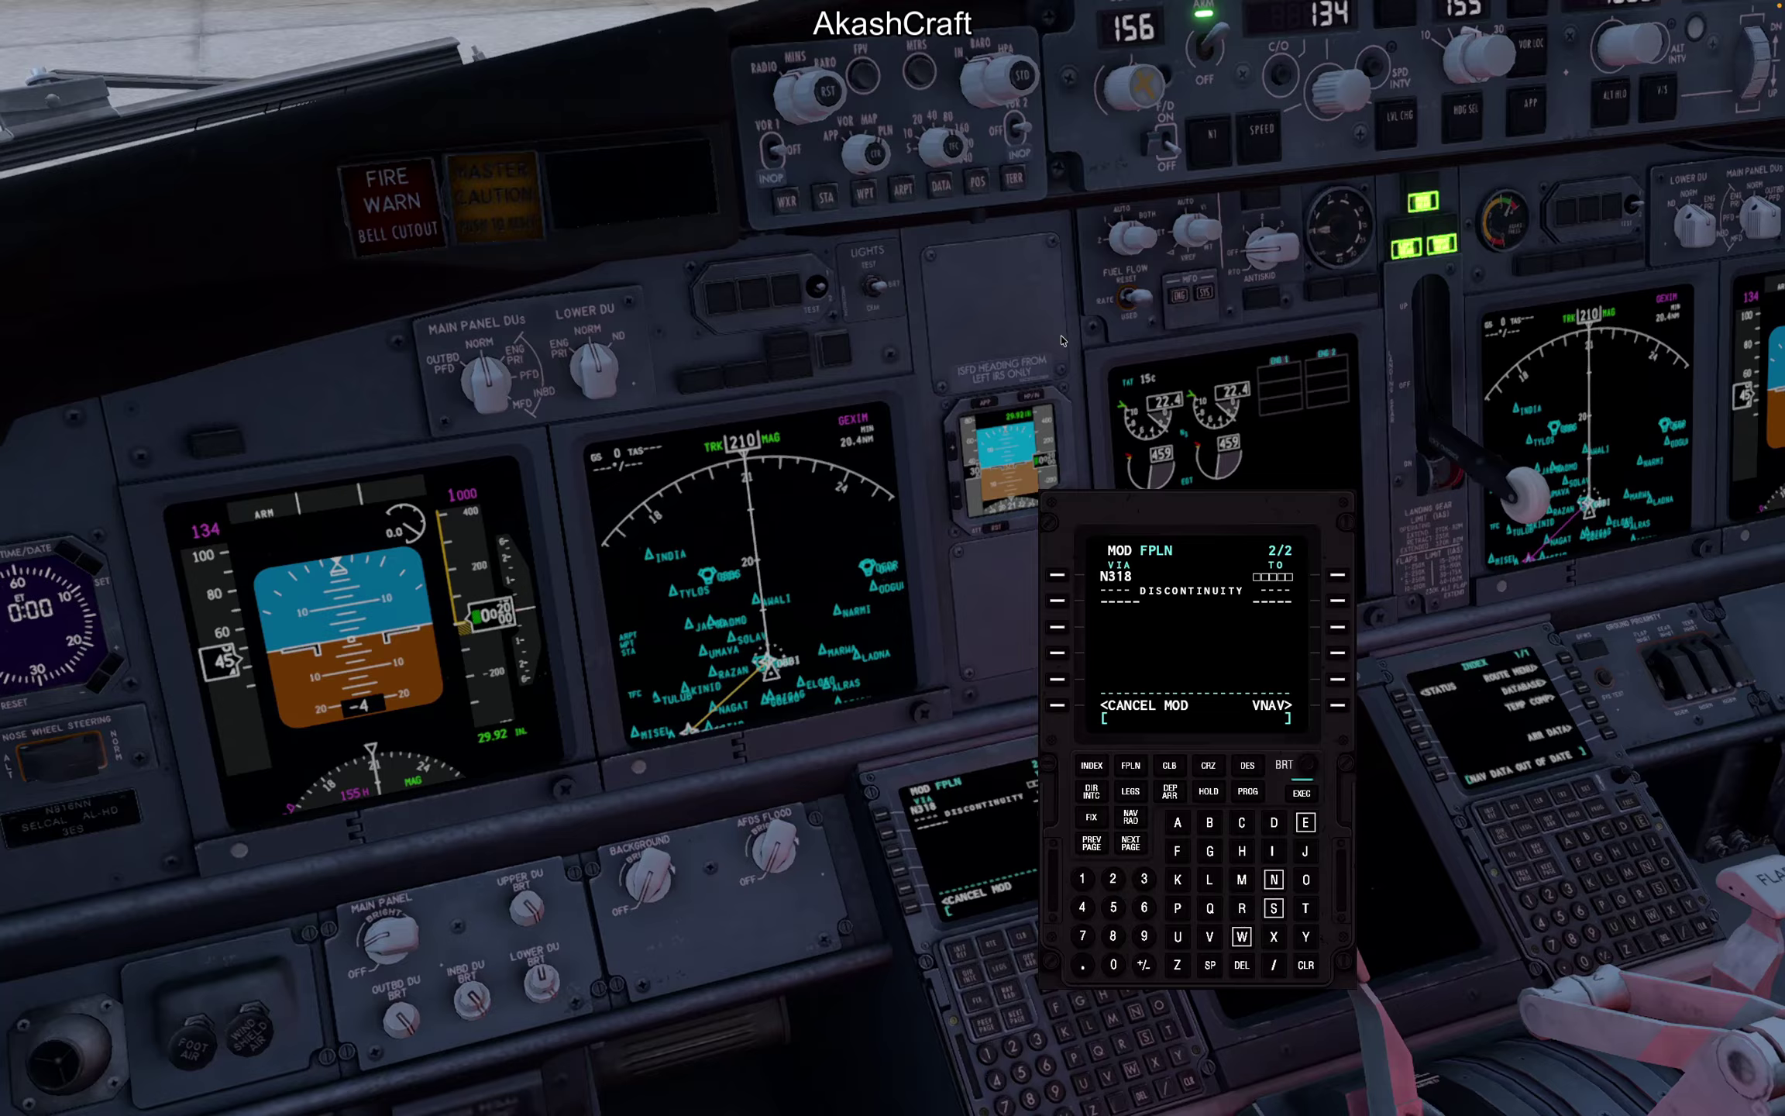
Step: Widen the navigation display range one step, and examine the route around HAYYA on the XPFlightPlanner map
{"action": "left_click", "coordinate": [939, 147]}
{"action": "scroll", "coordinate": [960, 152], "scroll_direction": "up", "scroll_amount": 2}
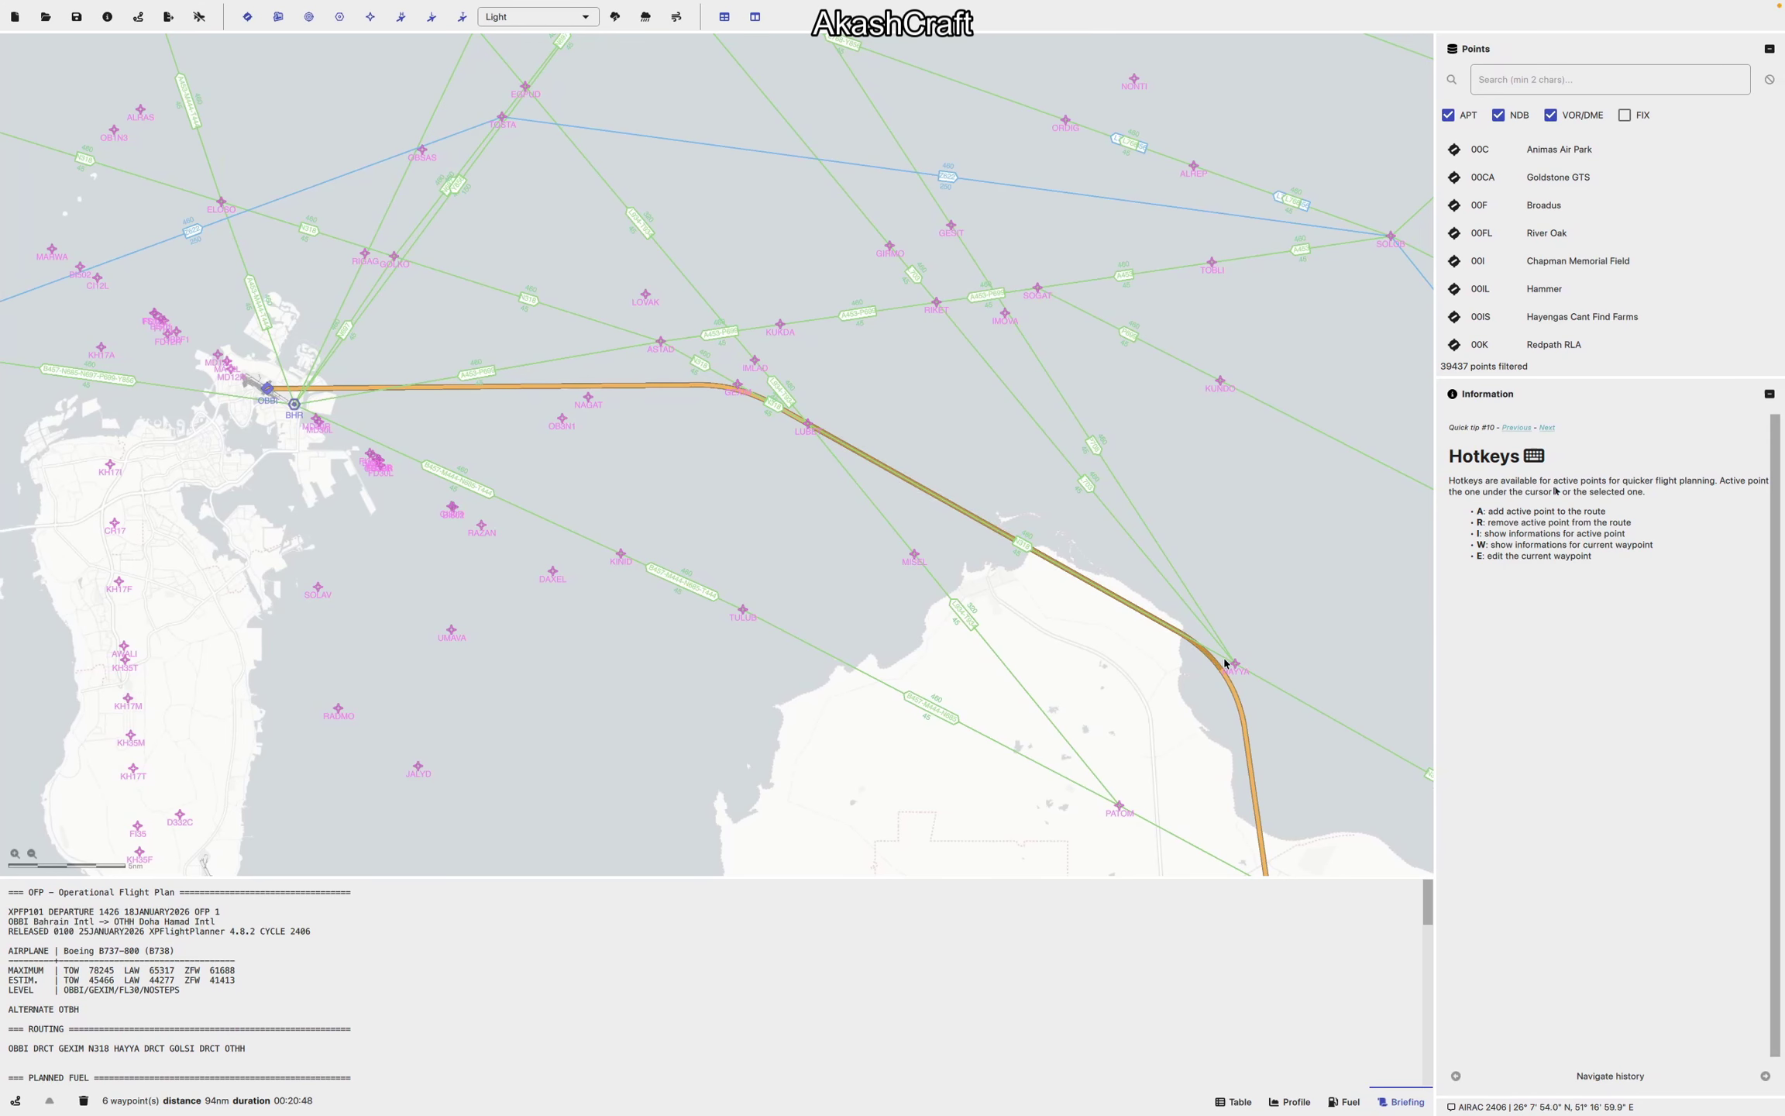
{"action": "left_click_drag", "start_coordinate": [1286, 739], "coordinate": [729, 451]}
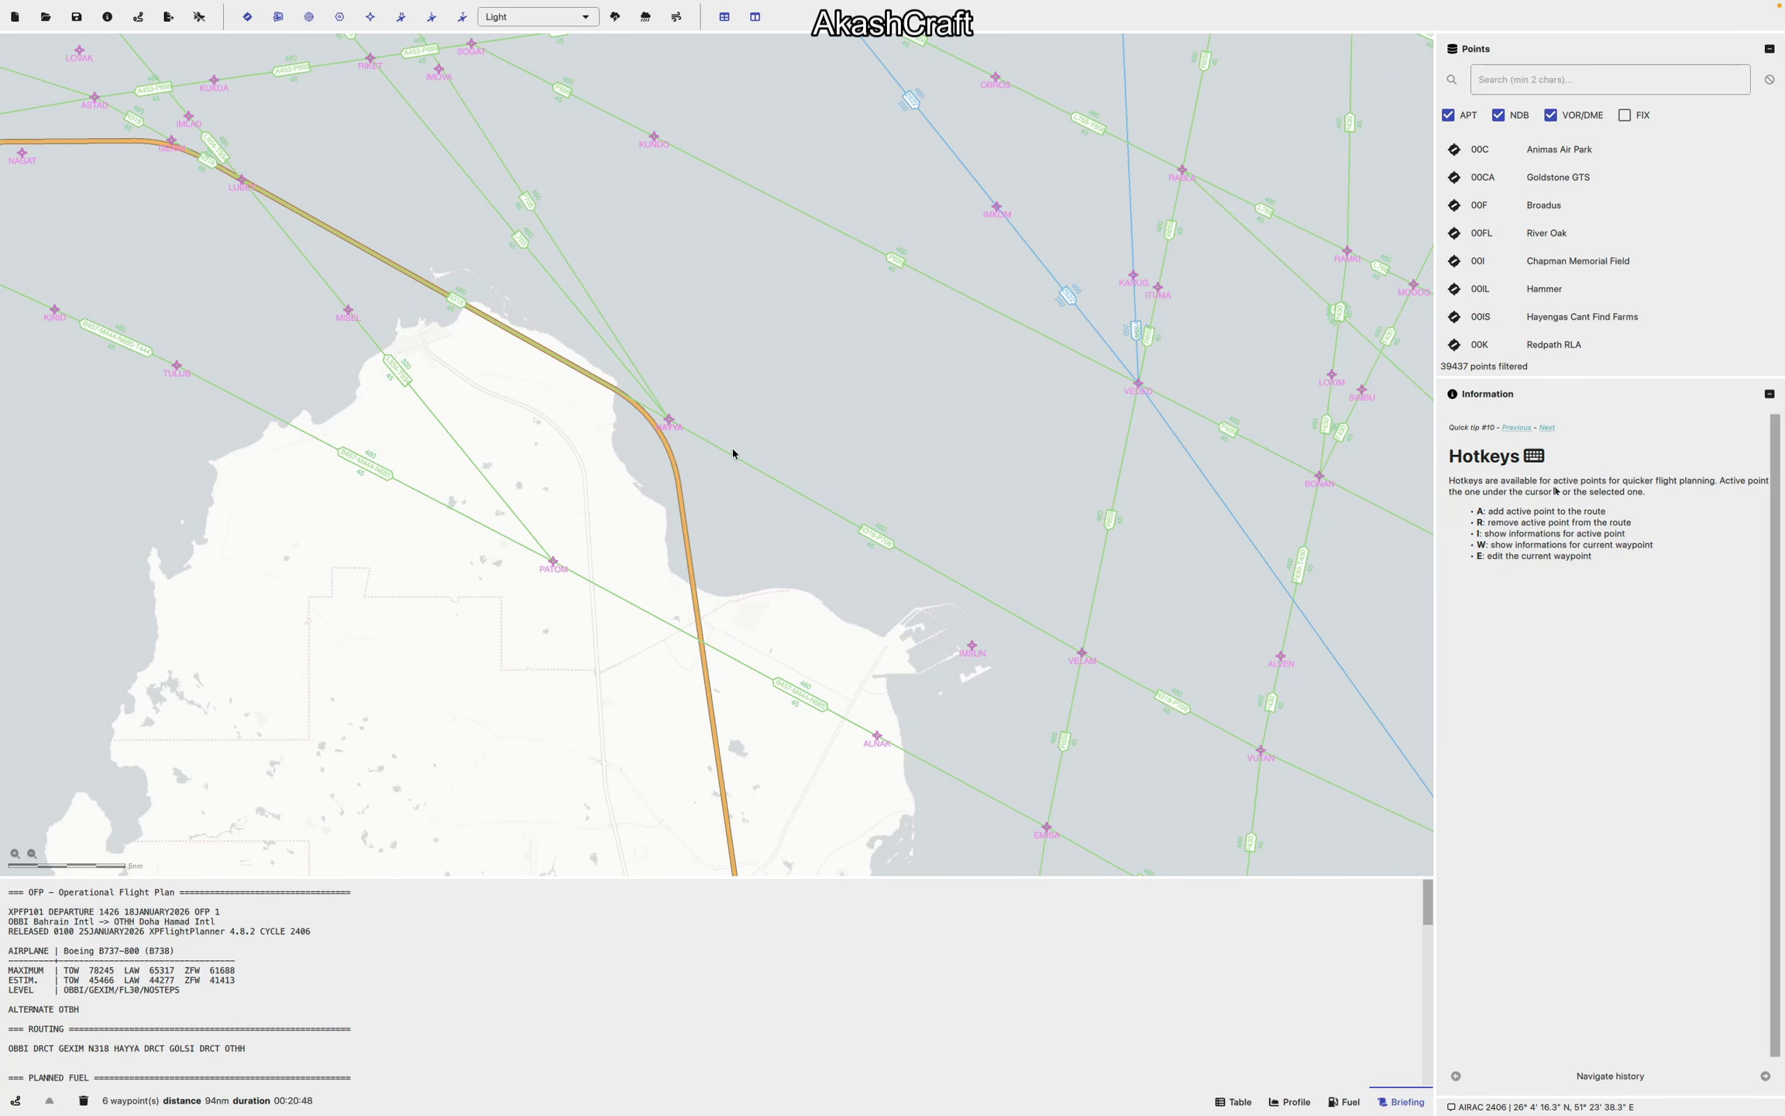
{"action": "left_click_drag", "start_coordinate": [466, 387], "coordinate": [557, 460]}
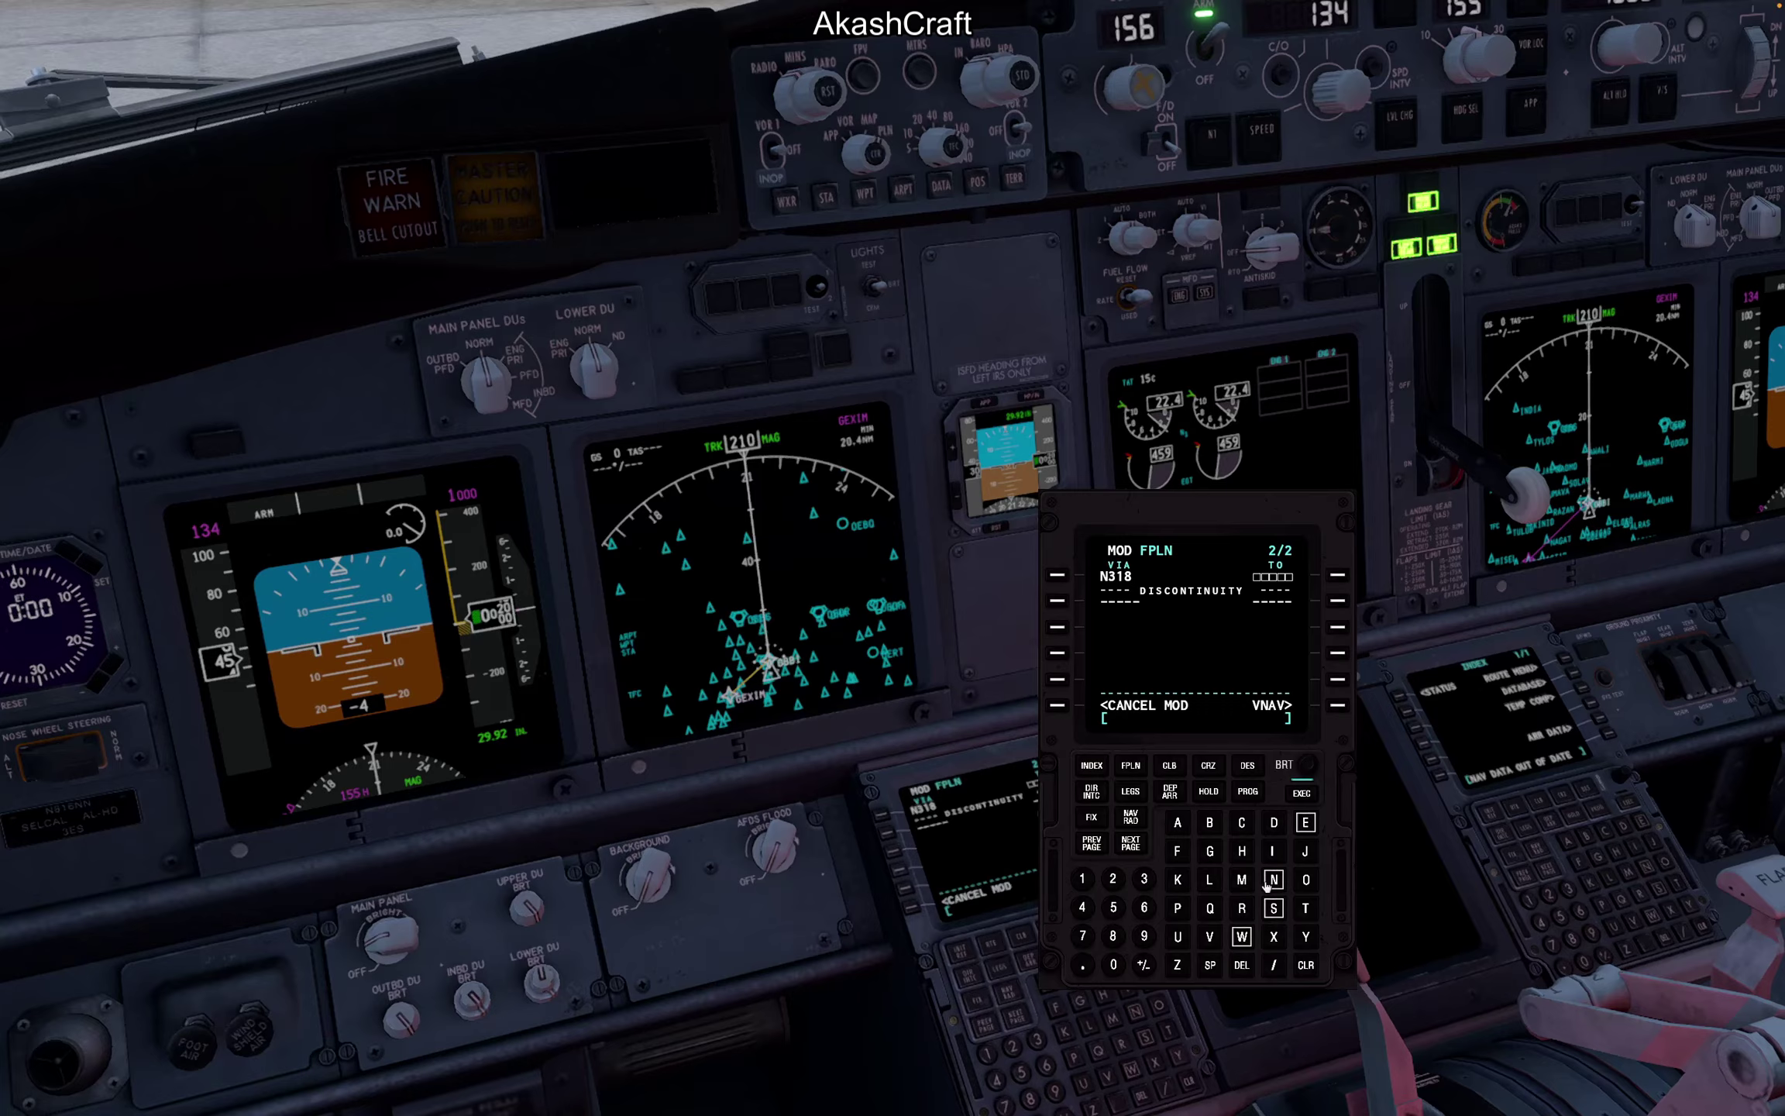
Step: Back in the X-Plane CDU, enter HAYYA as the end waypoint of airway N318 and execute the modification
{"action": "left_click", "coordinate": [1246, 860]}
{"action": "left_click", "coordinate": [1178, 827]}
{"action": "left_click", "coordinate": [1305, 936]}
{"action": "left_click", "coordinate": [1306, 936]}
{"action": "left_click", "coordinate": [1177, 822]}
{"action": "left_click", "coordinate": [1338, 576]}
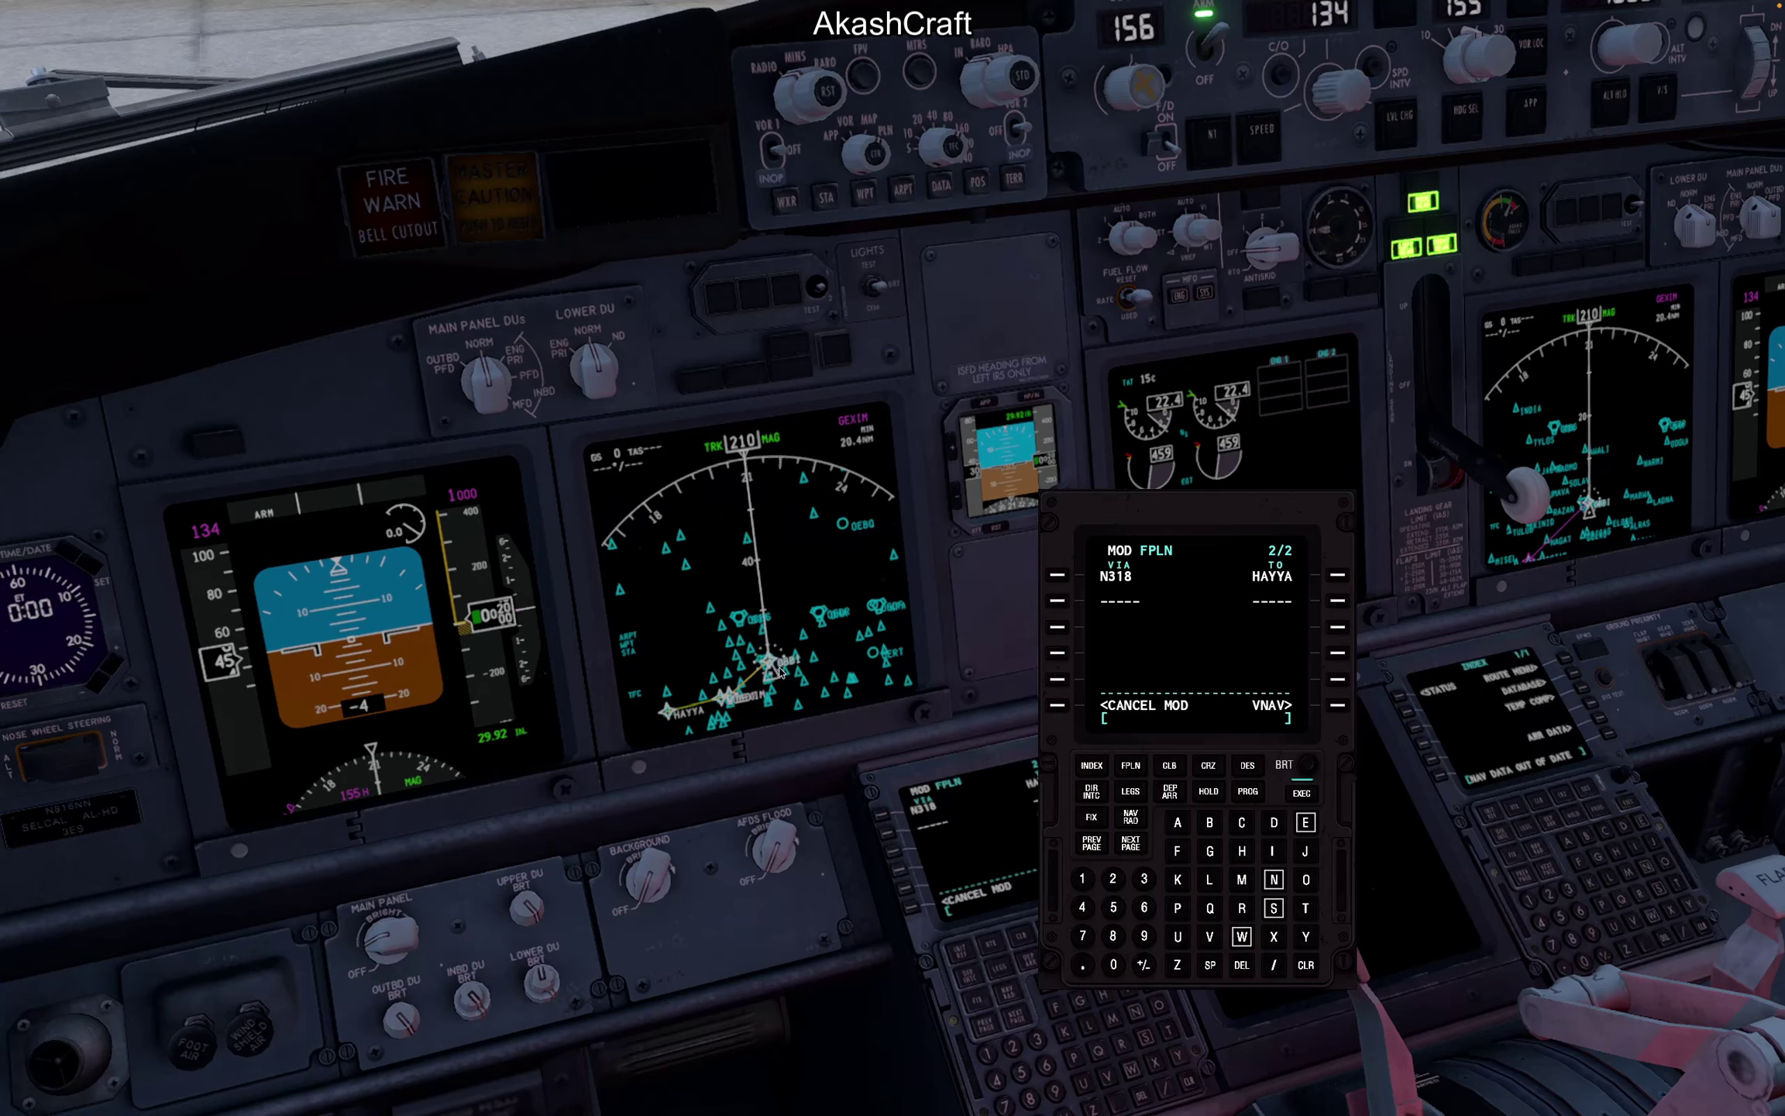
{"action": "left_click", "coordinate": [1297, 794]}
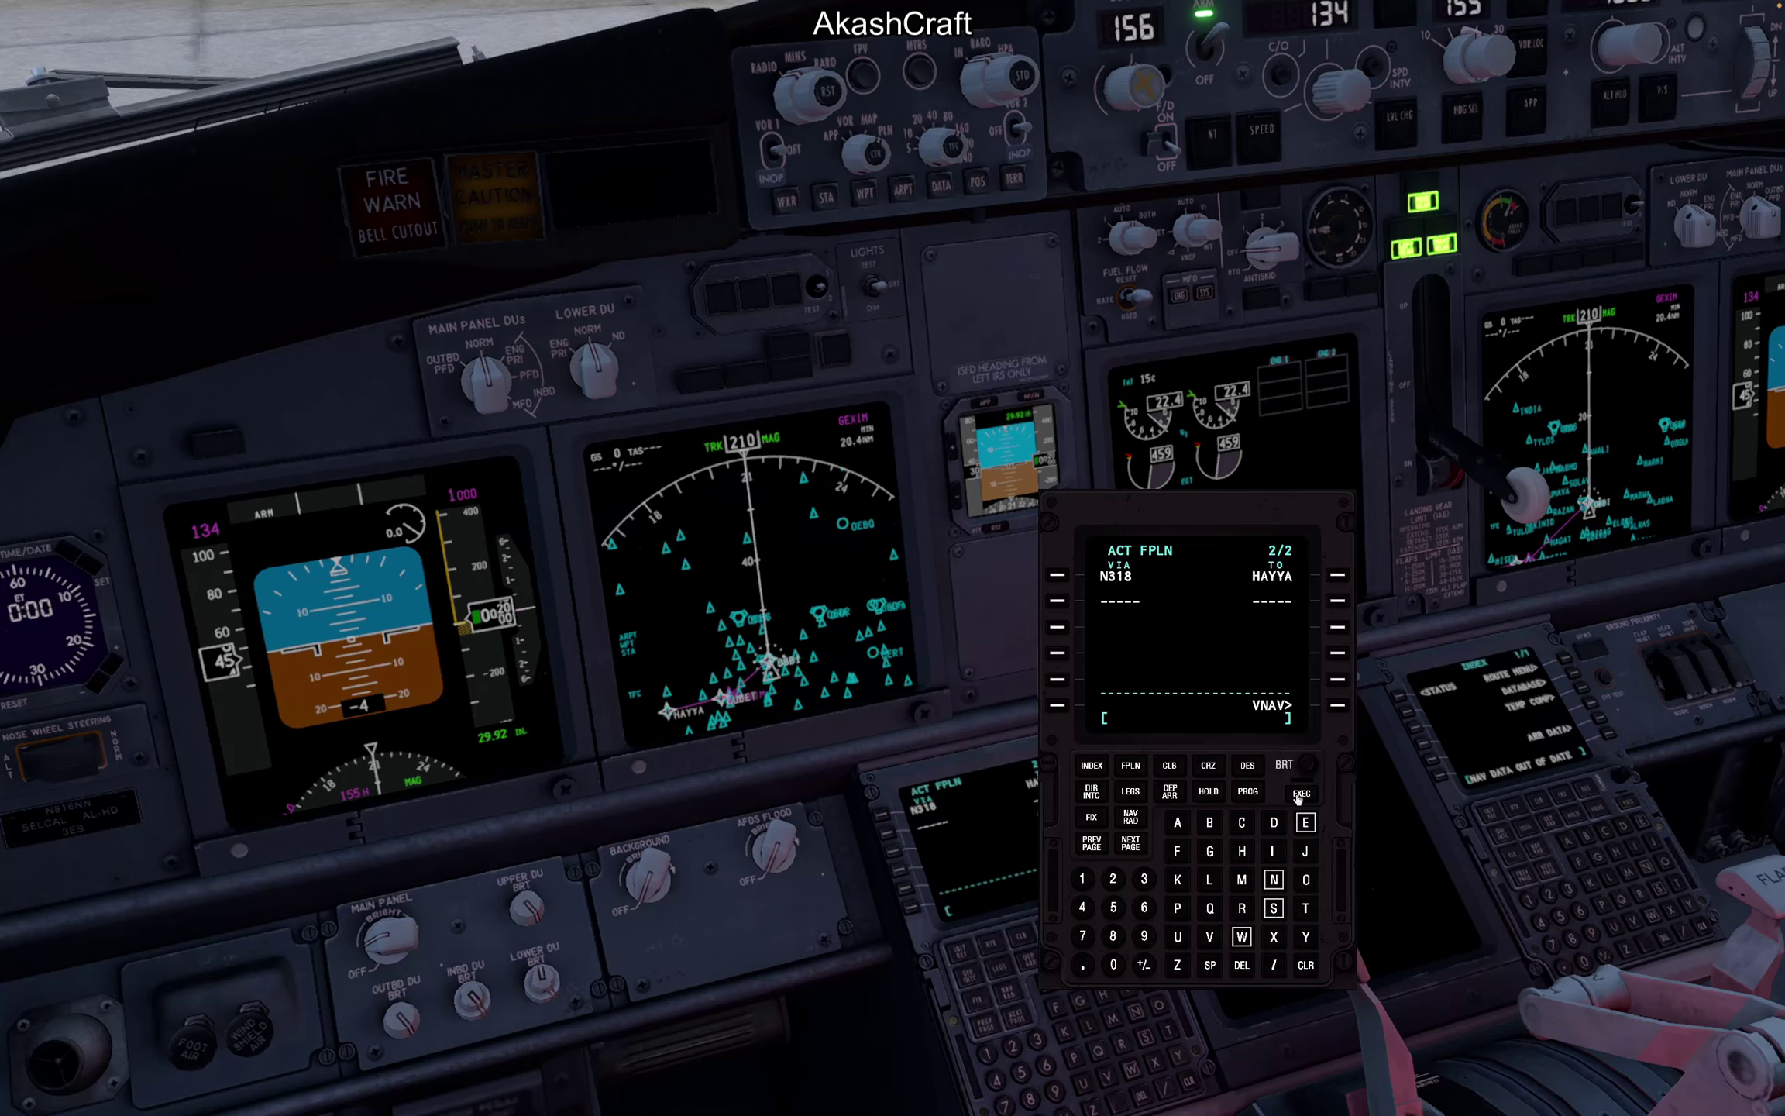
Step: Hide the surrounding waypoints on the captain's navigation display and cycle through its ranges, ending with the one whose mid-scale mark is 40
{"action": "left_click", "coordinate": [866, 203]}
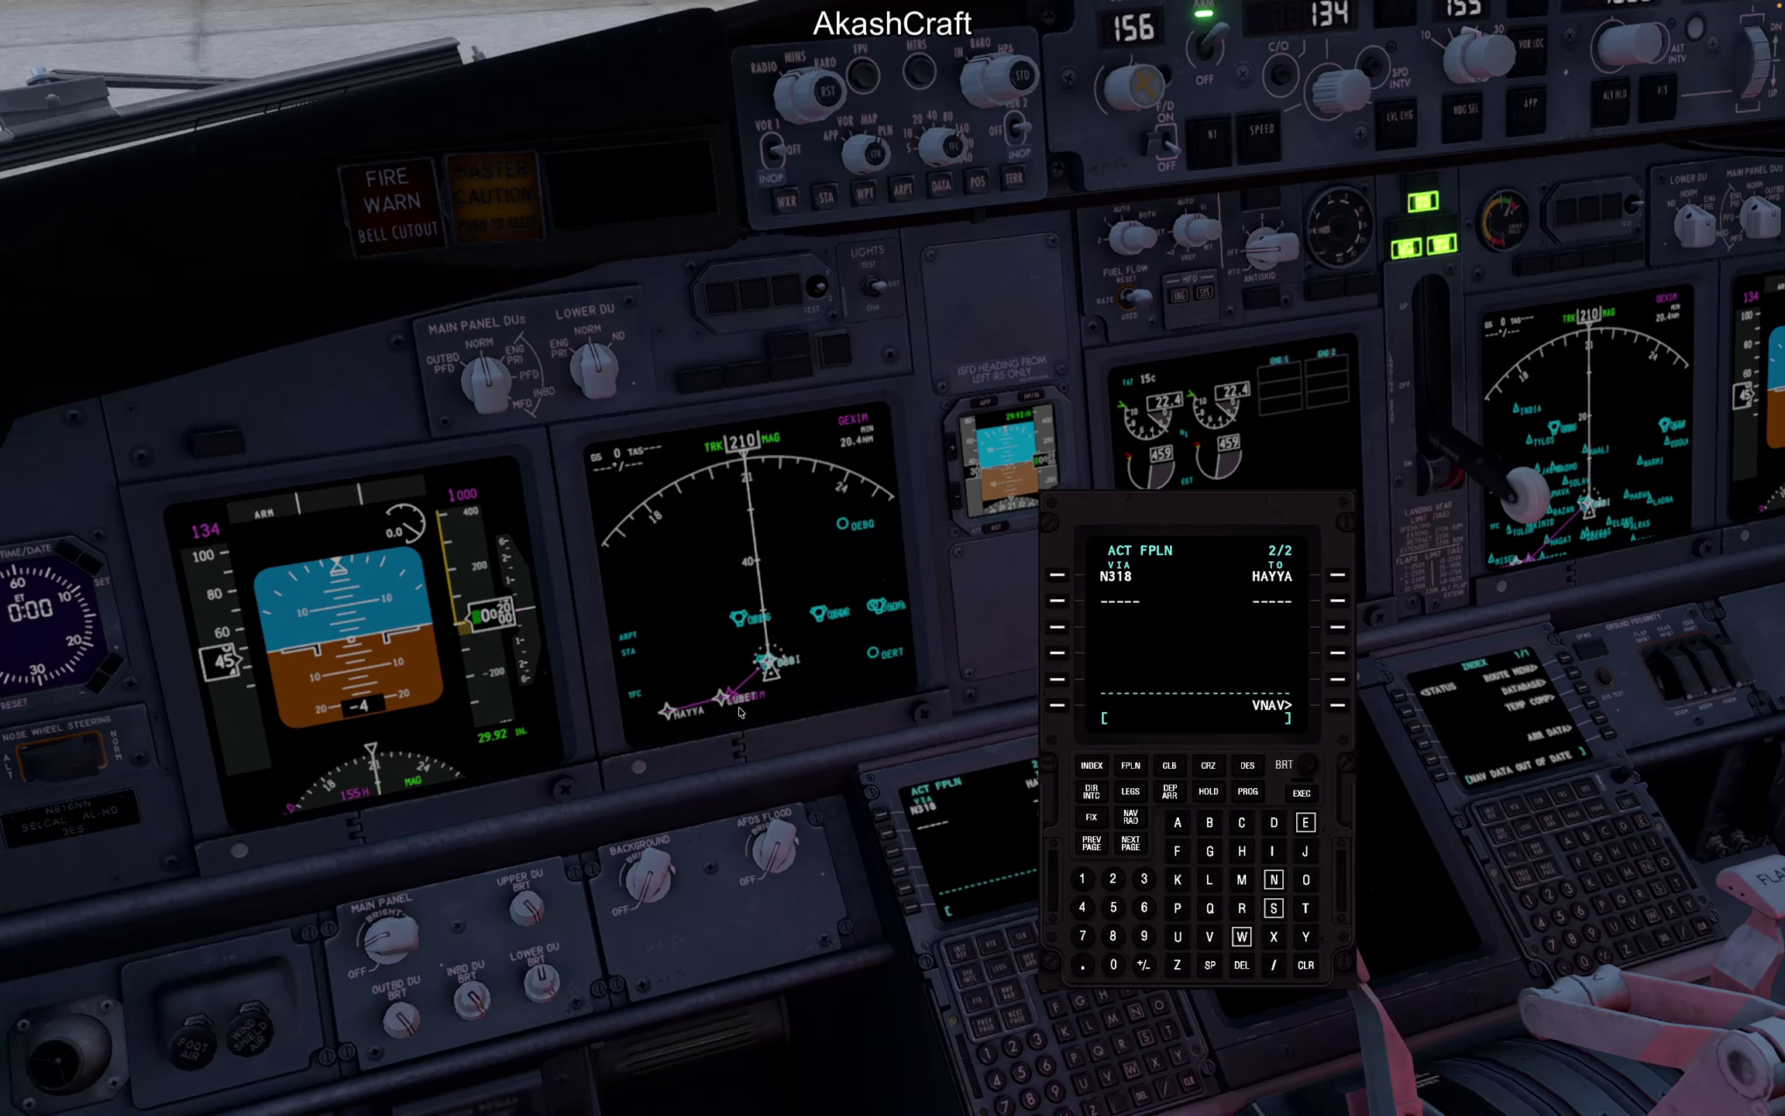
{"action": "left_click", "coordinate": [932, 155]}
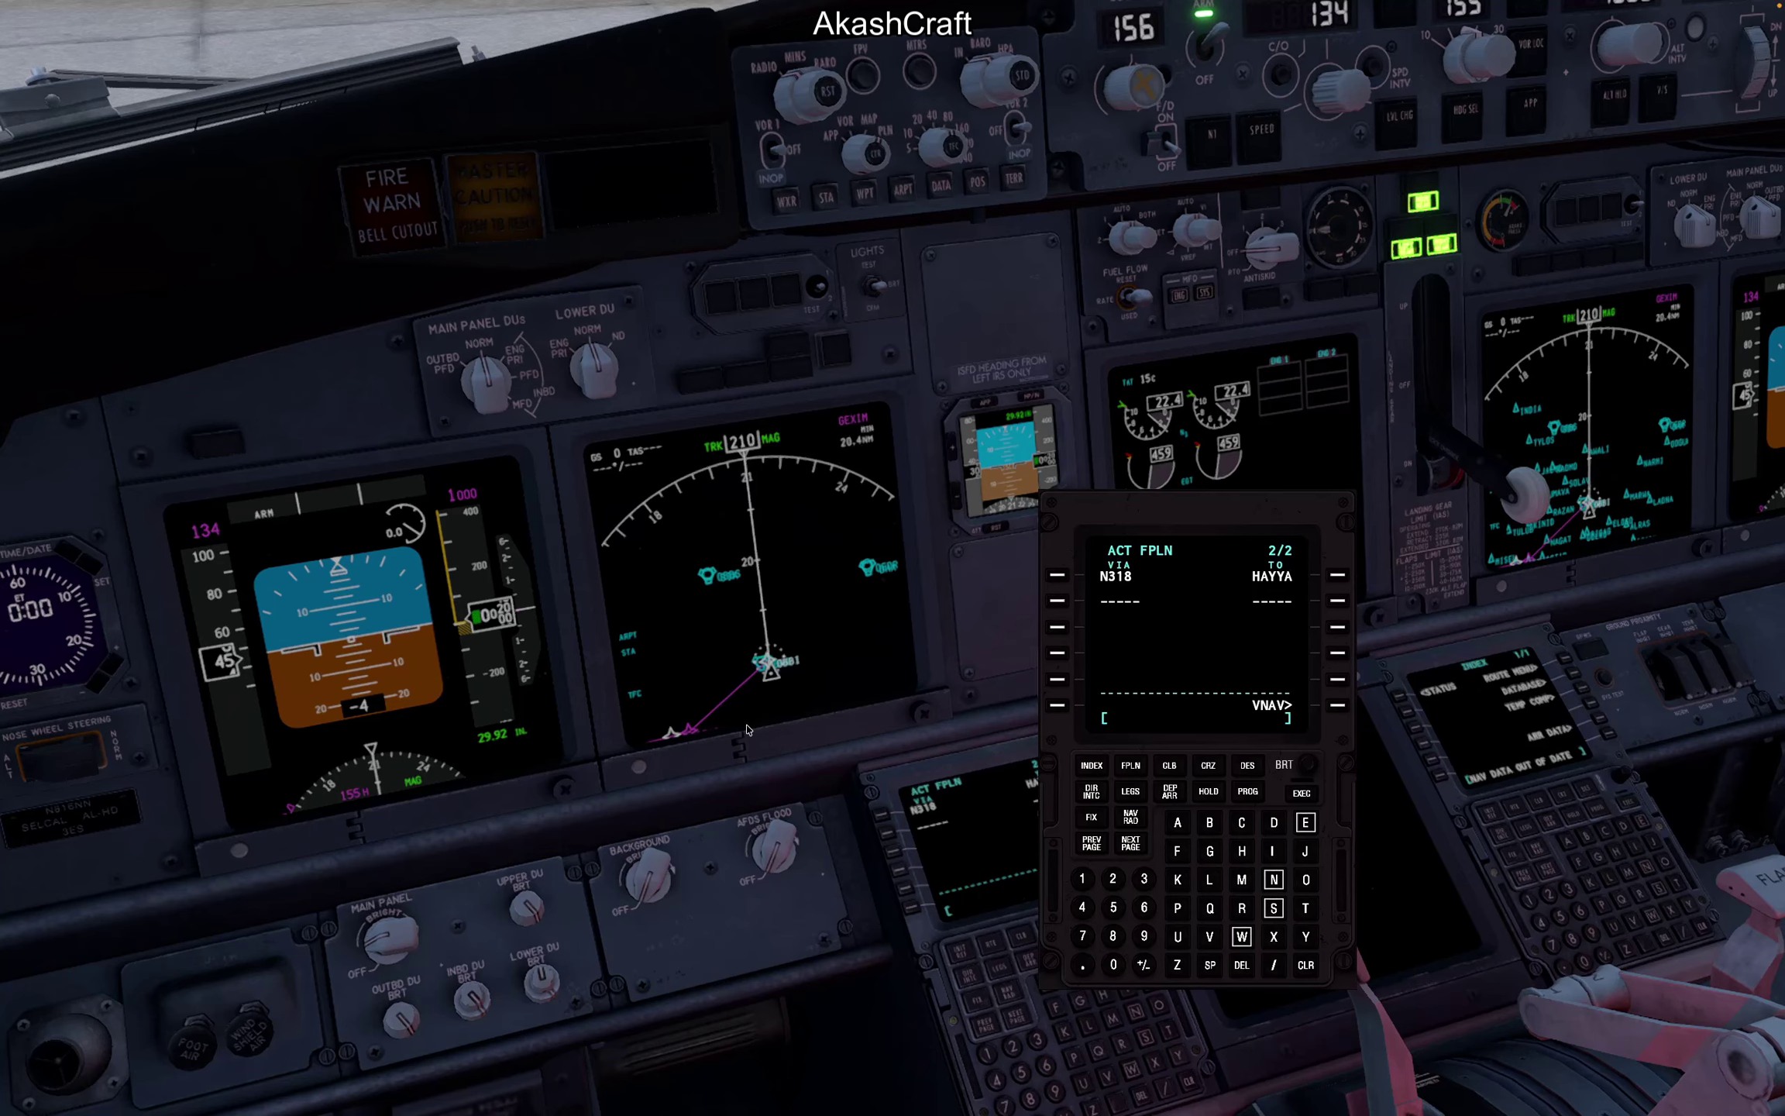
{"action": "scroll", "coordinate": [736, 736], "scroll_direction": "up", "scroll_amount": 3}
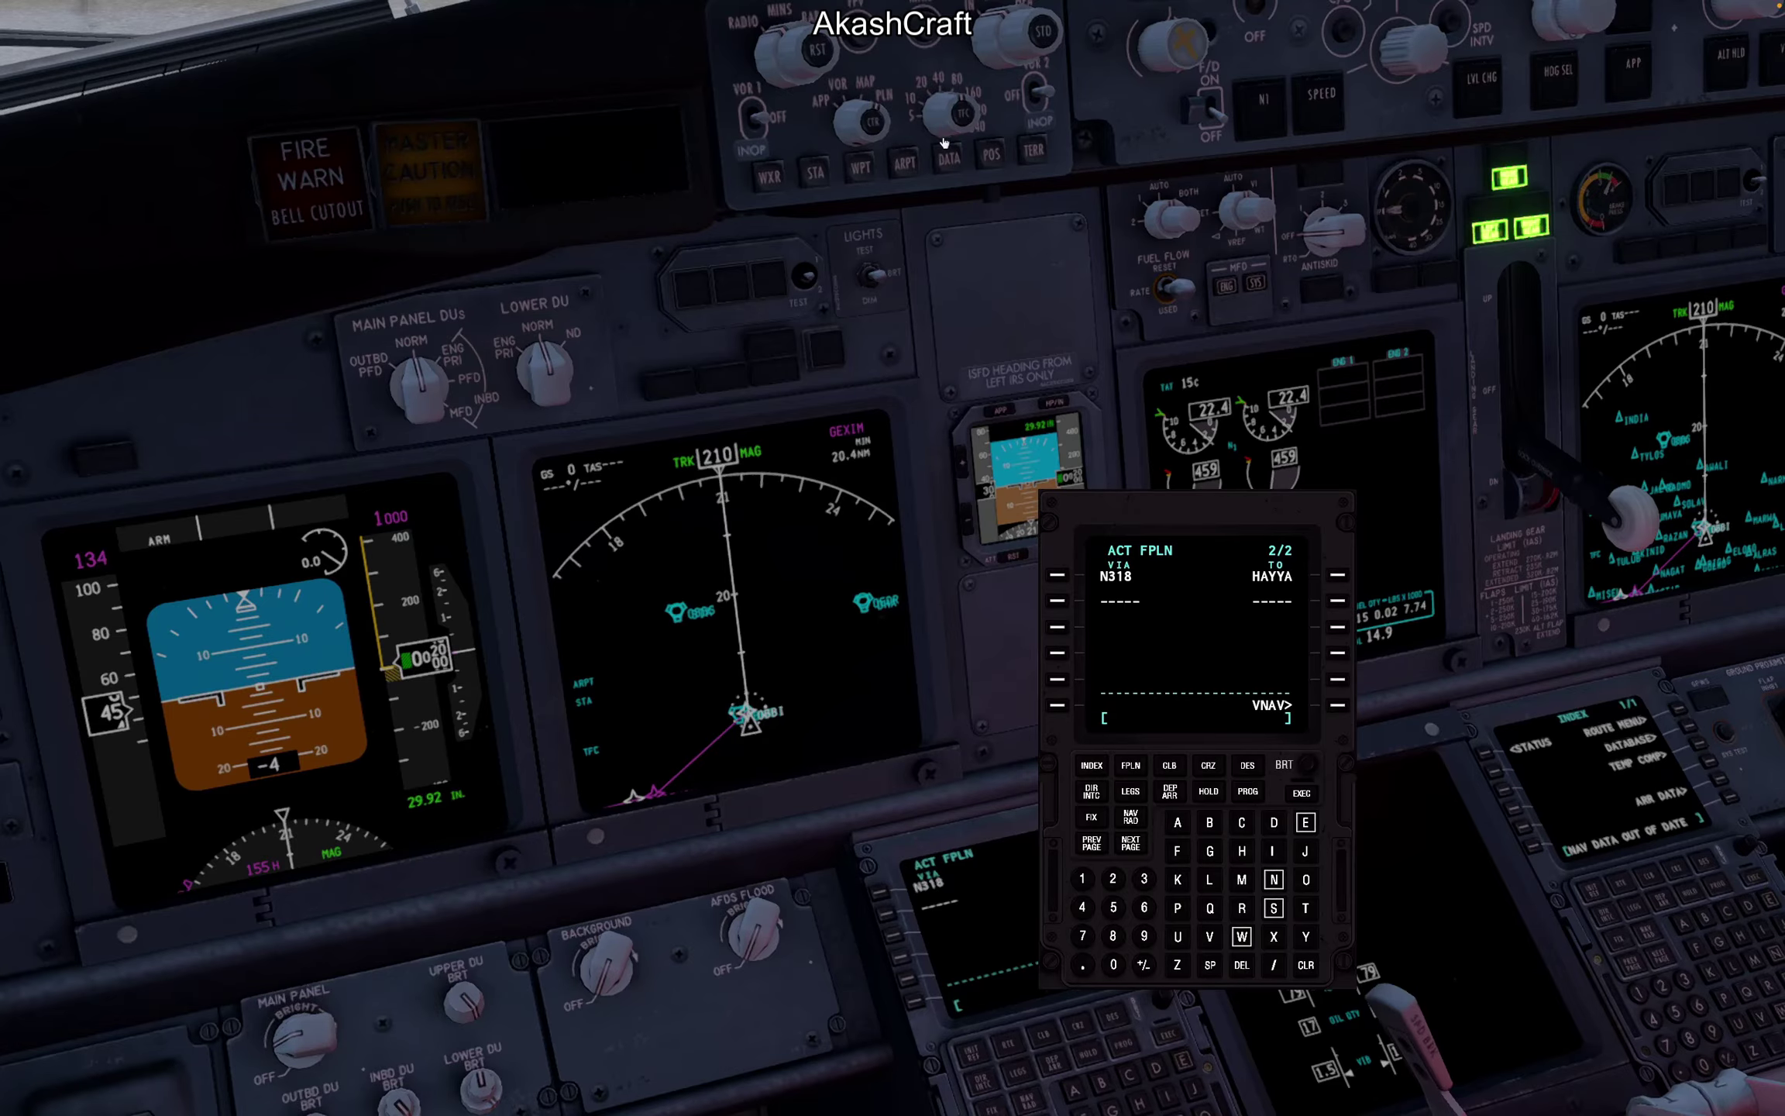
{"action": "left_click", "coordinate": [935, 116]}
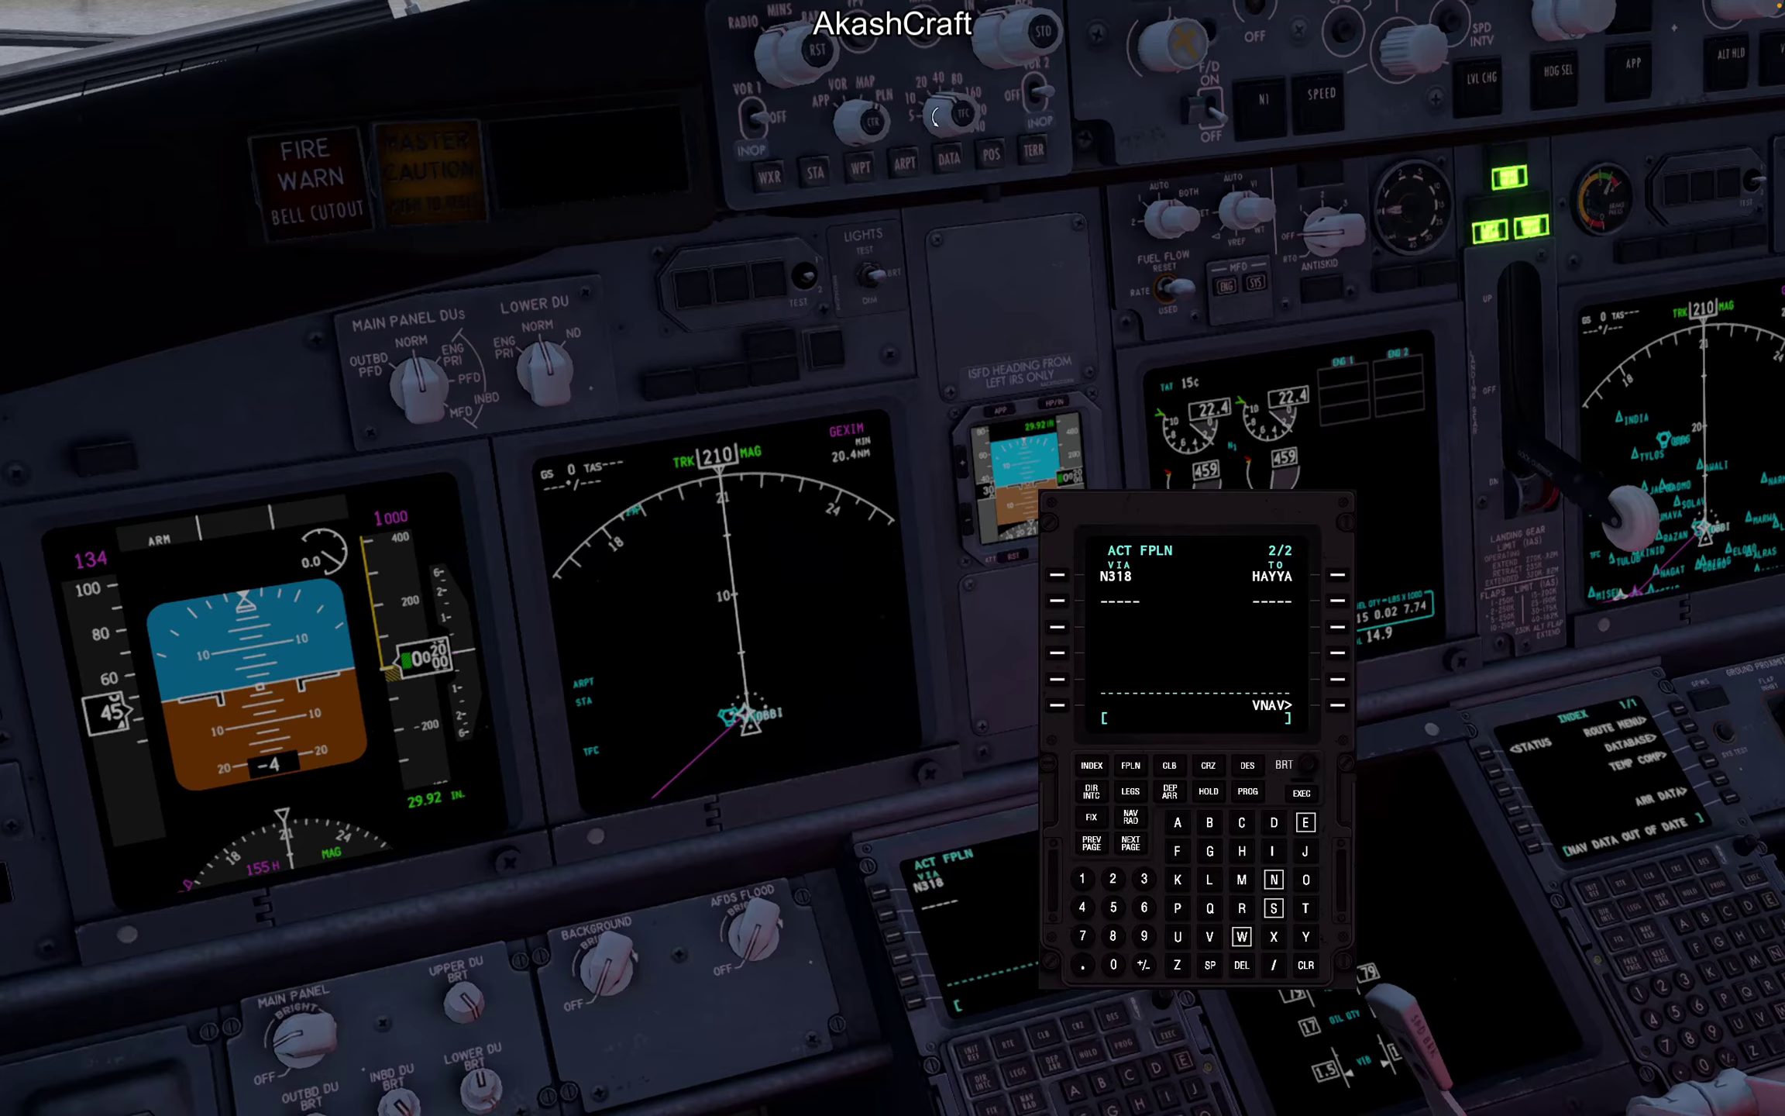
{"action": "left_click", "coordinate": [974, 118]}
{"action": "left_click", "coordinate": [977, 115]}
{"action": "left_click", "coordinate": [979, 116]}
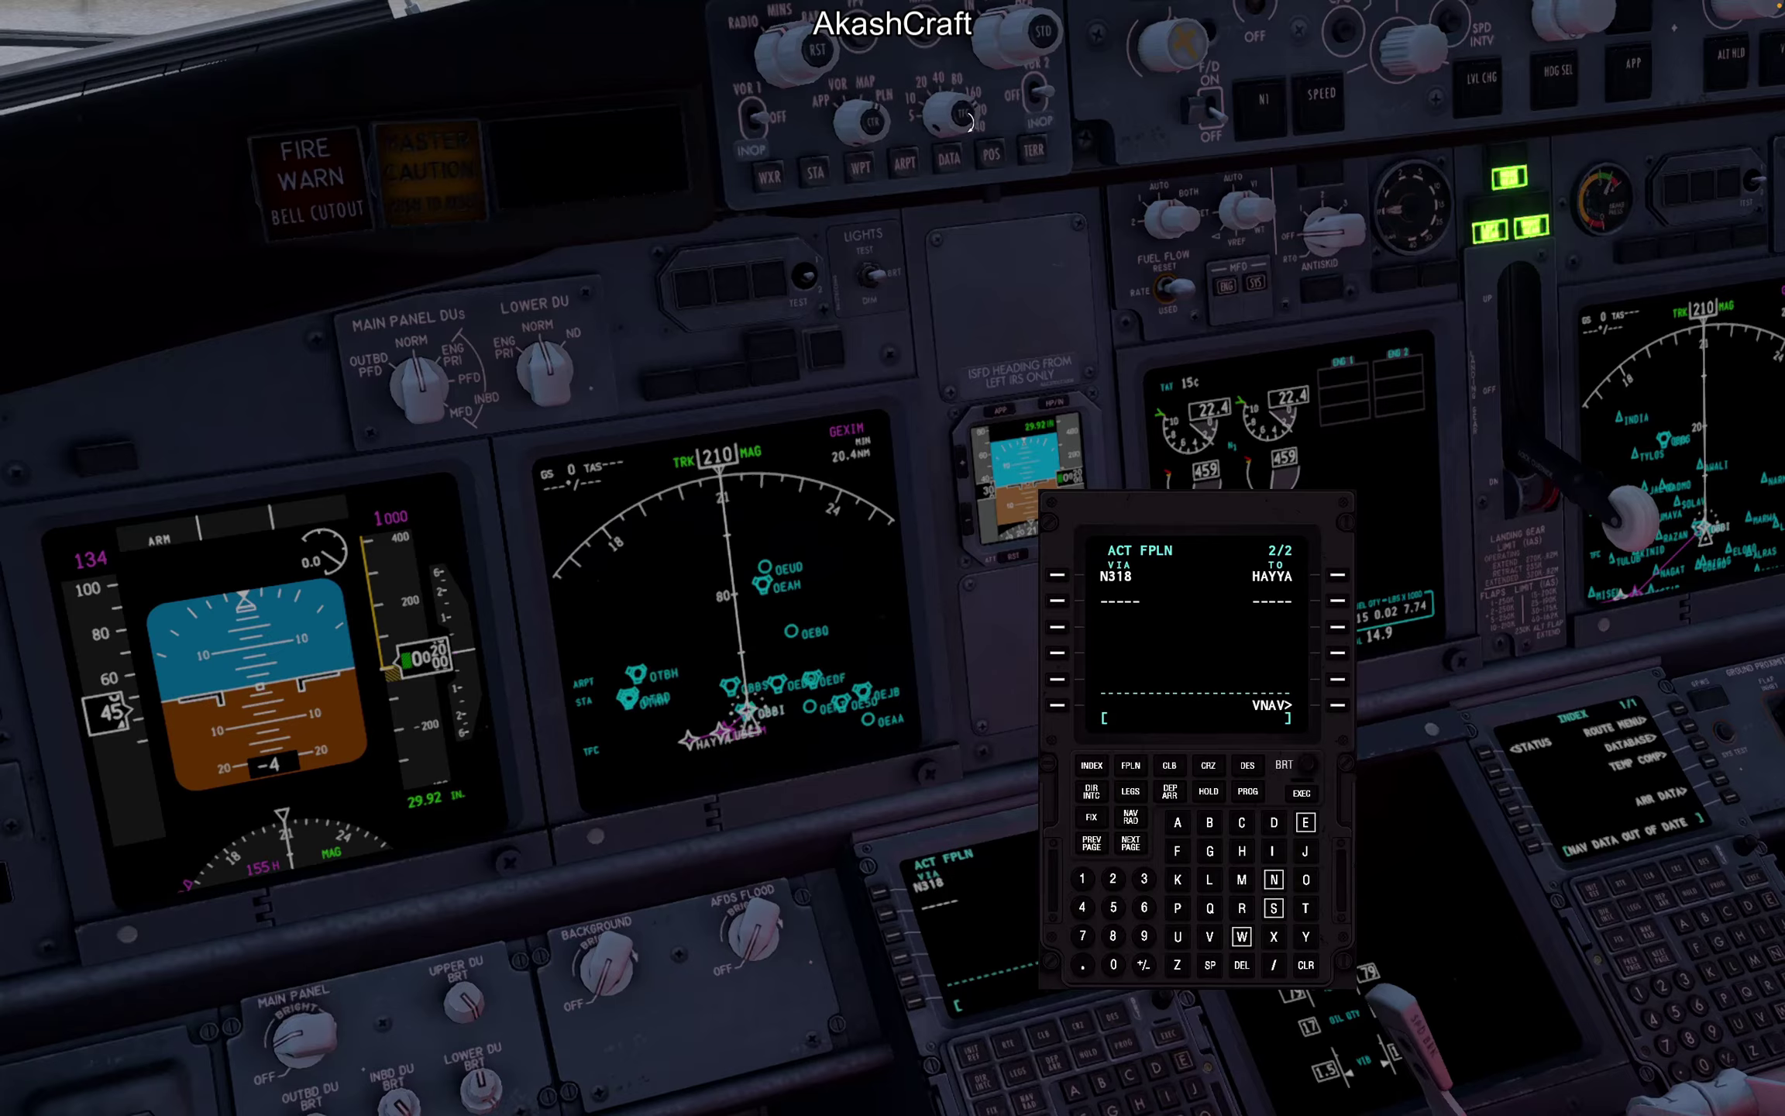
{"action": "left_click", "coordinate": [948, 118]}
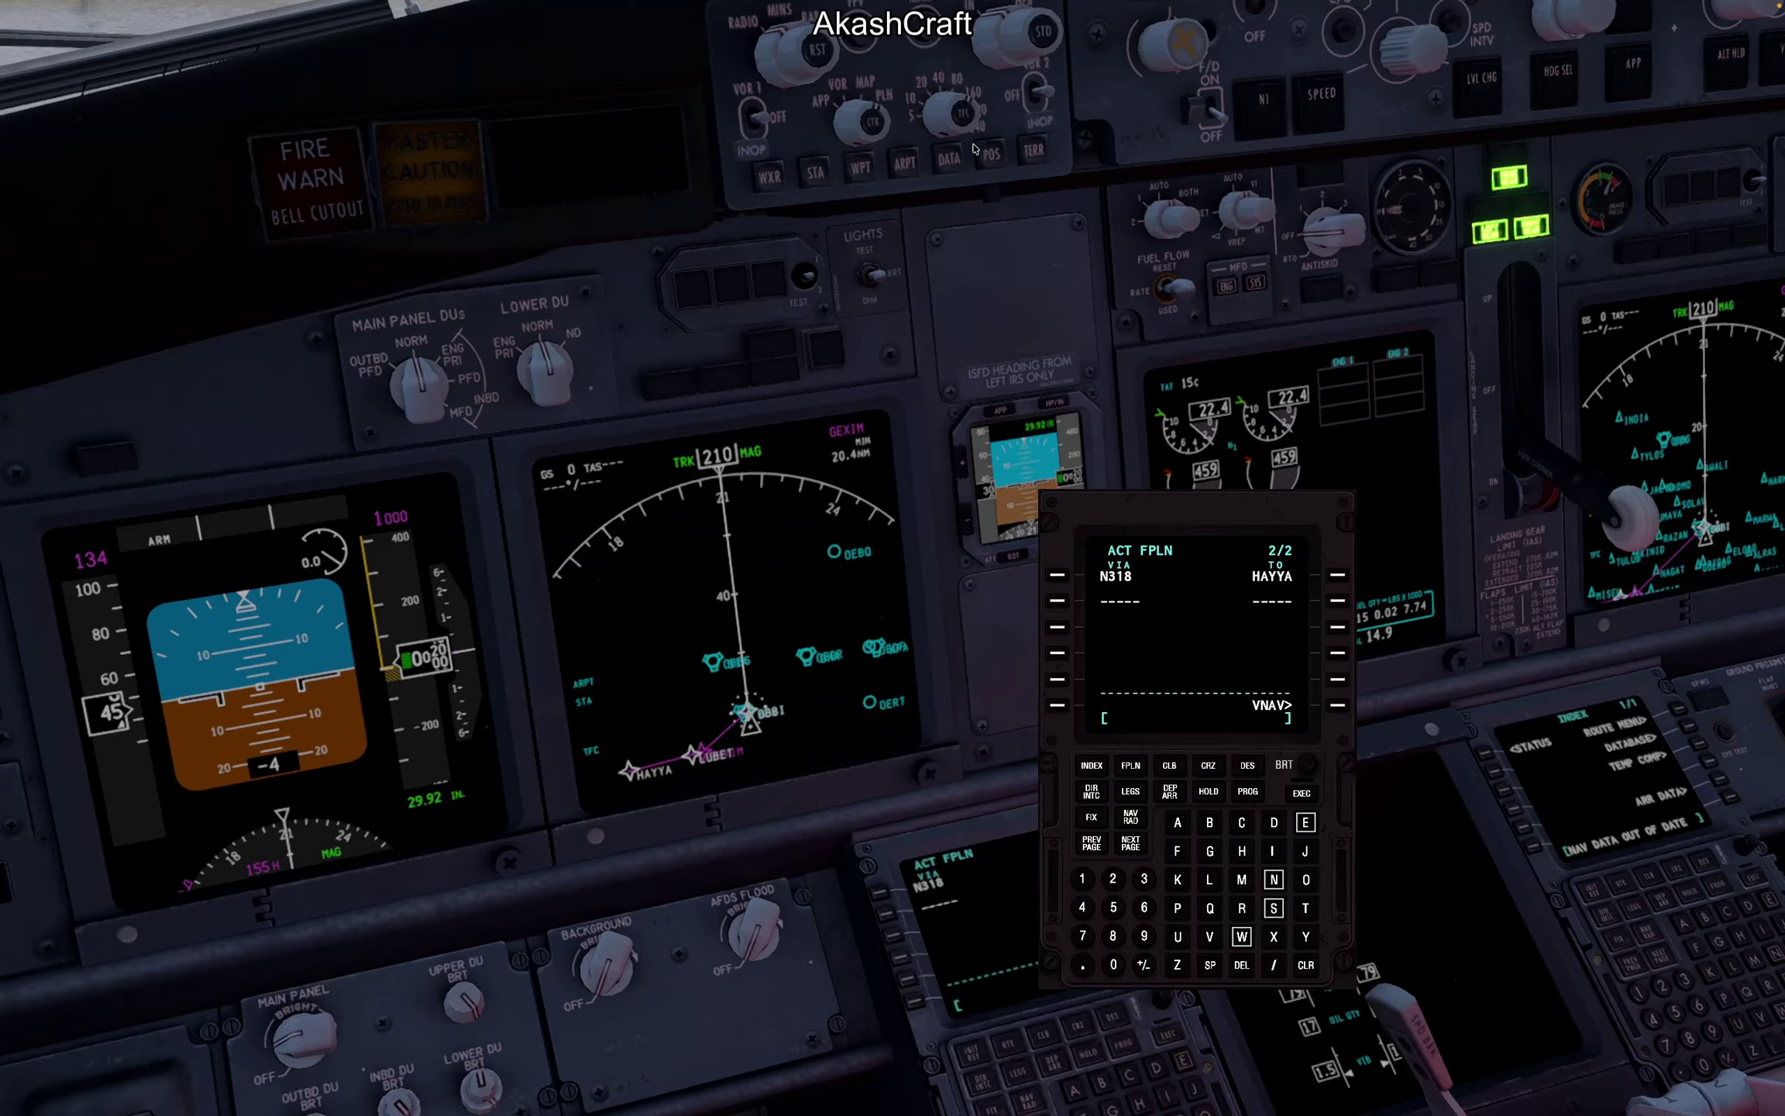
Step: Show the CDU's LEGS page, and switch the captain's navigation display to plan mode with a 10 NM outer ring
{"action": "left_click", "coordinate": [1132, 793]}
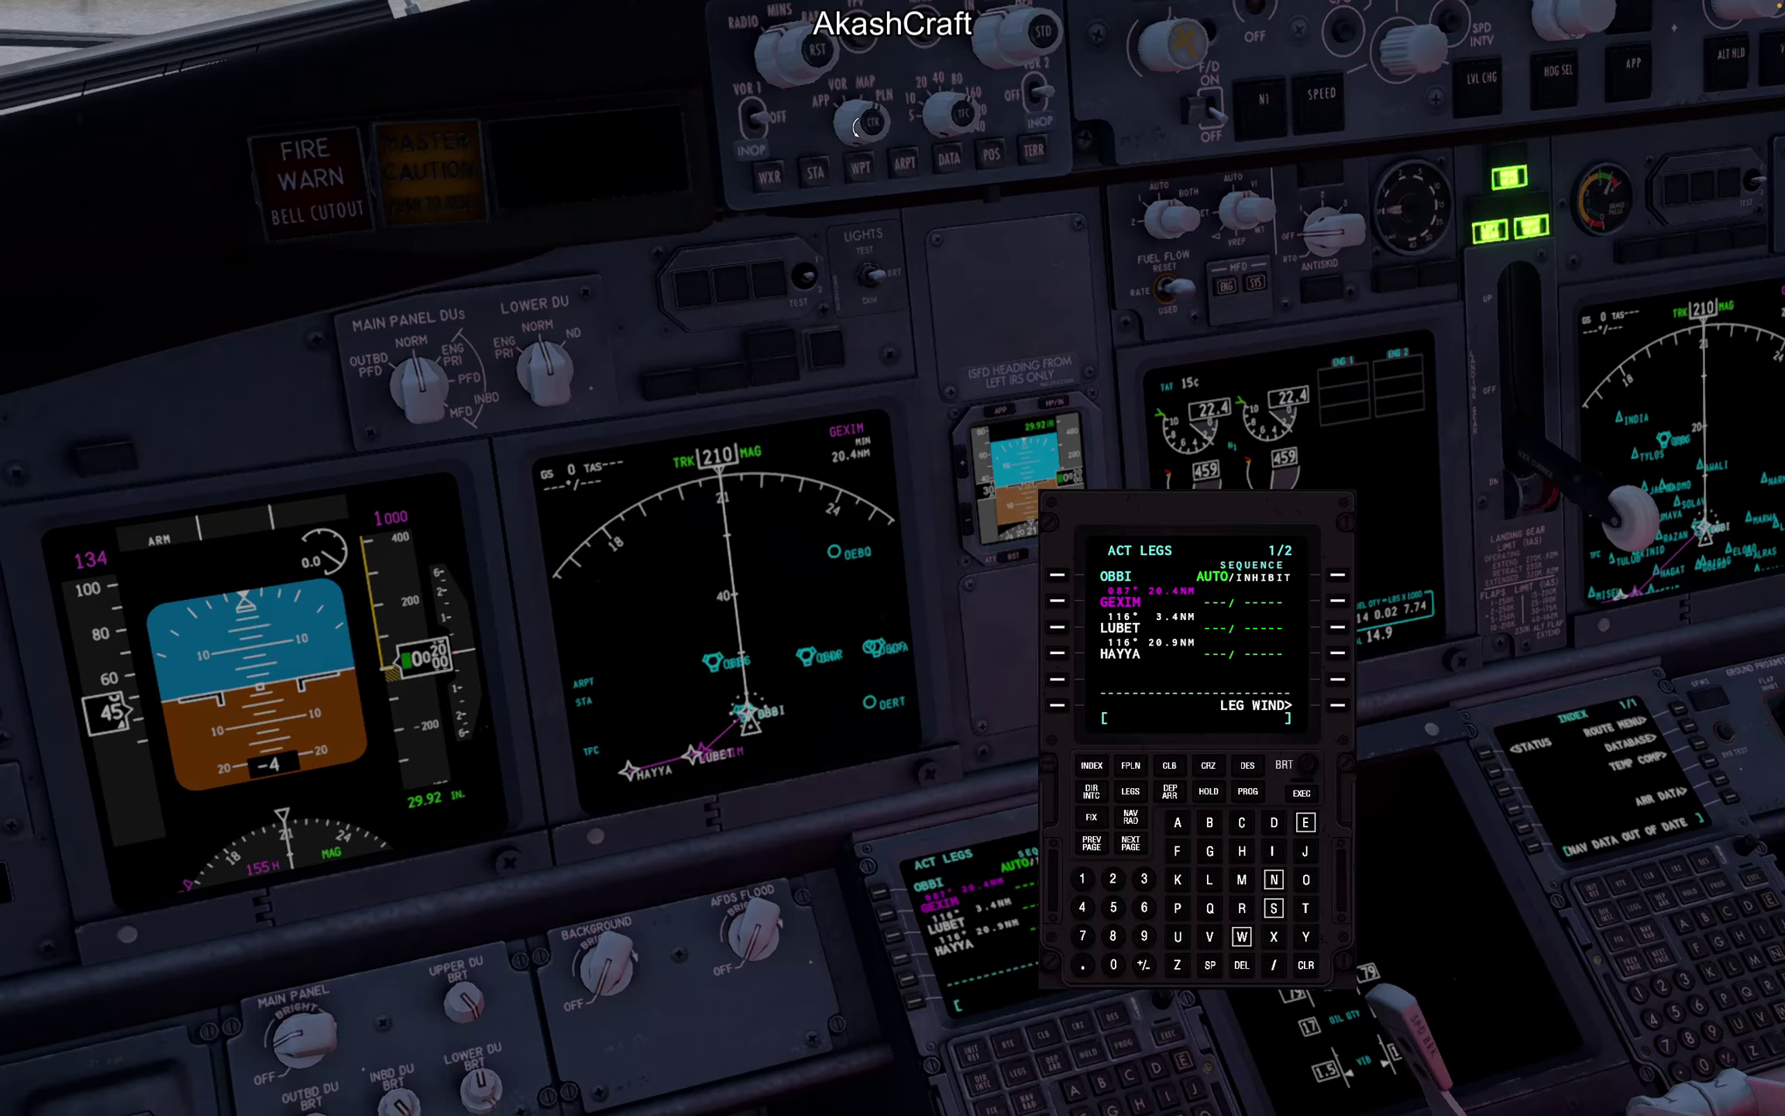
{"action": "left_click", "coordinate": [883, 125]}
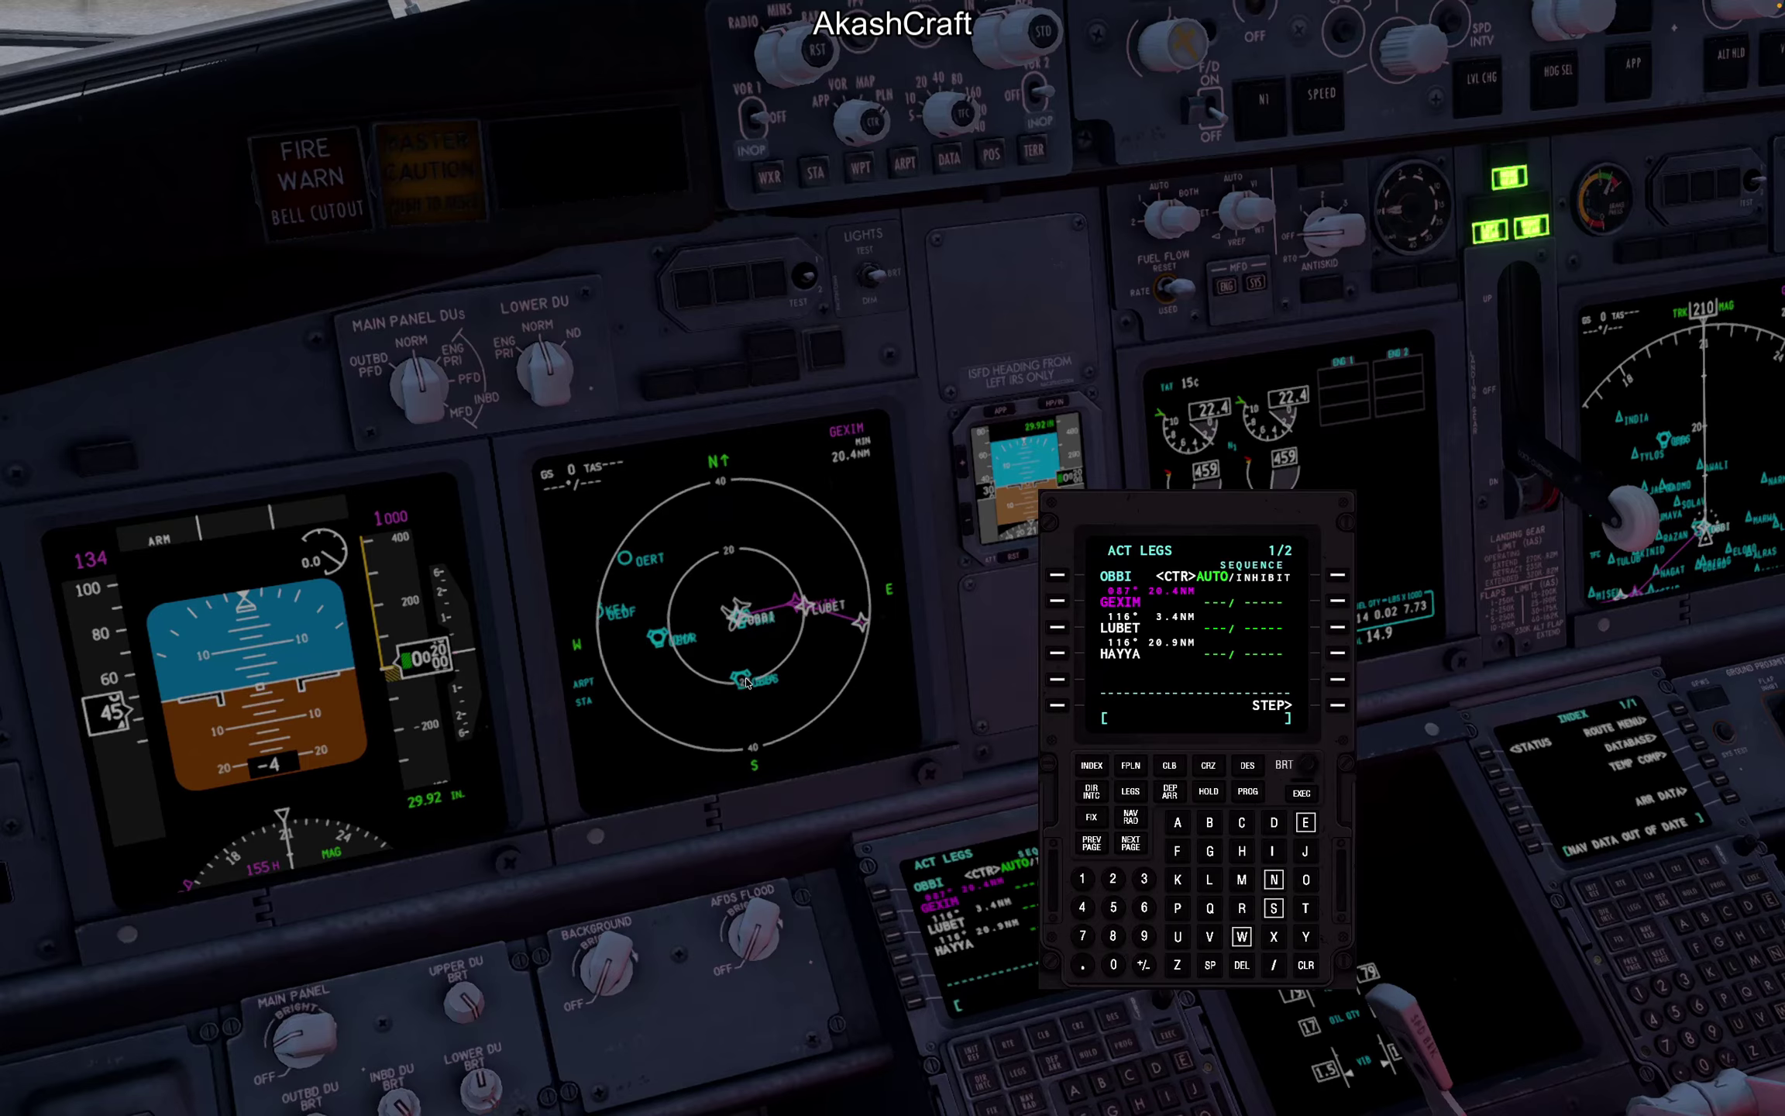
{"action": "key", "text": "m"}
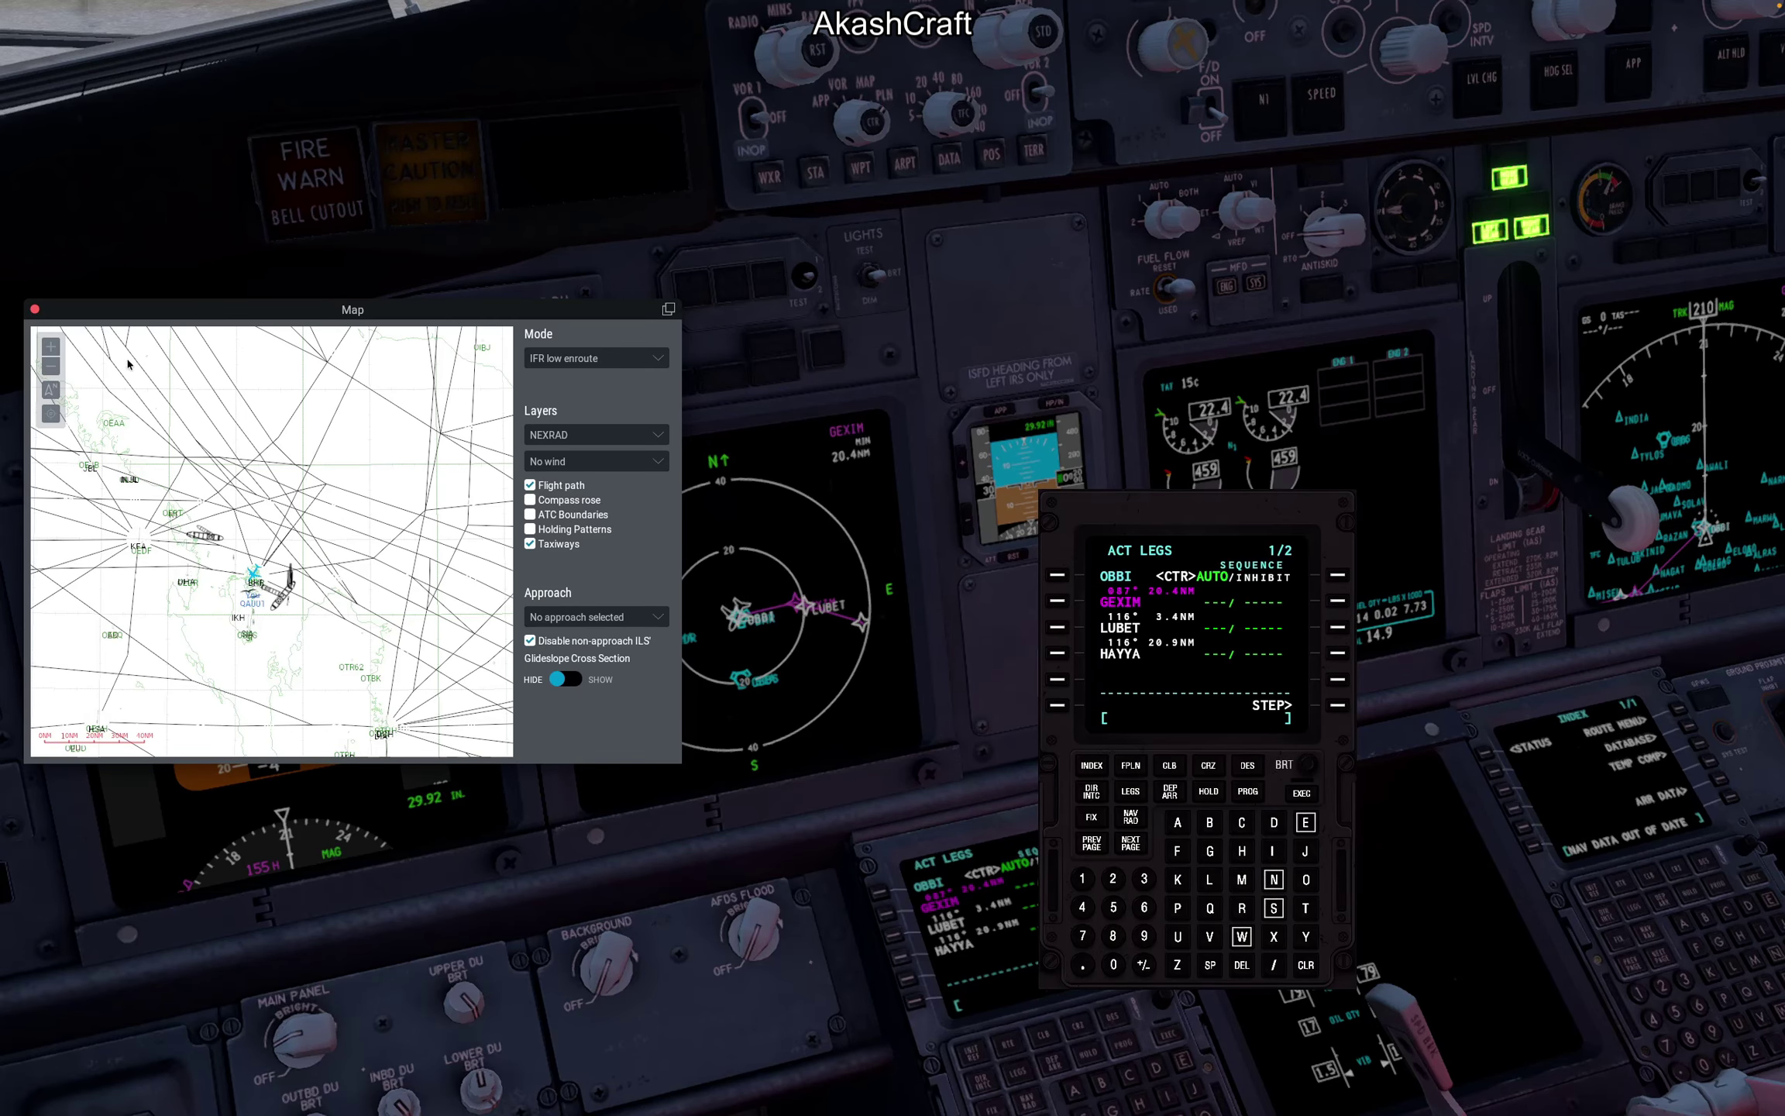
{"action": "left_click", "coordinate": [34, 310]}
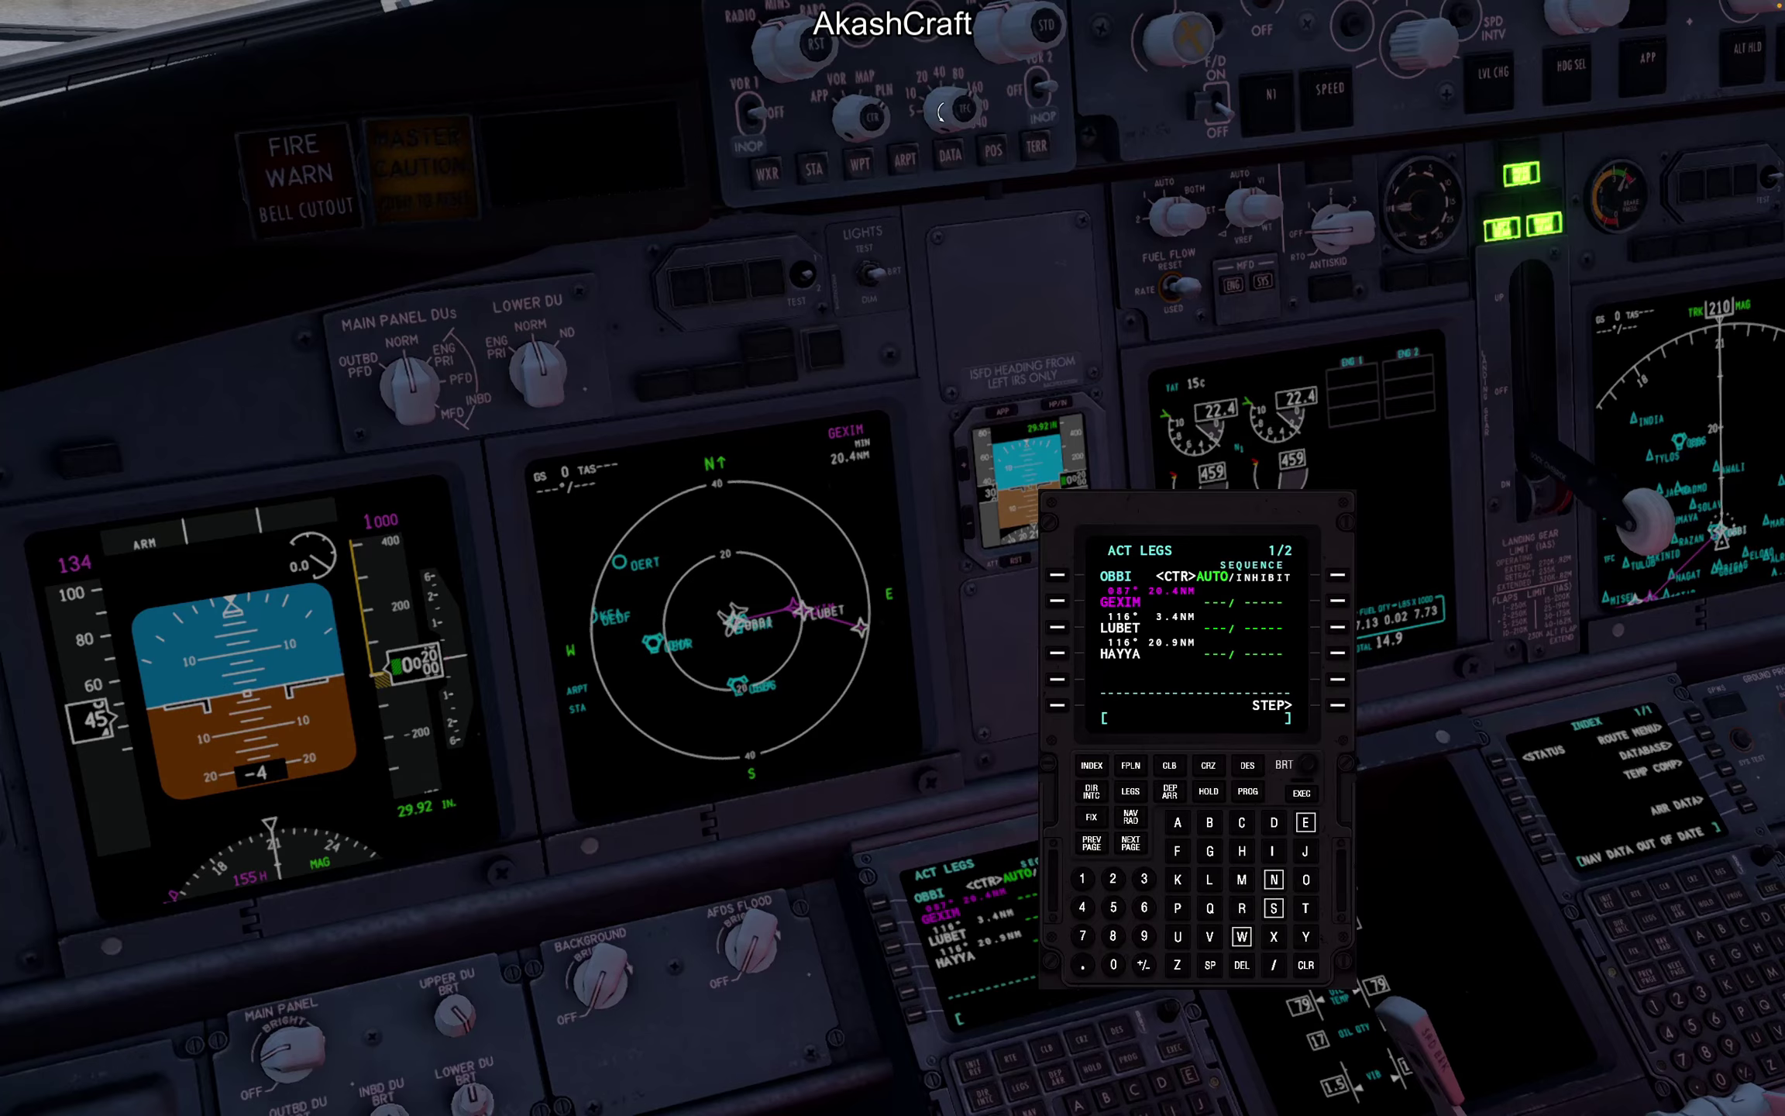
{"action": "left_click", "coordinate": [941, 112]}
{"action": "left_click", "coordinate": [941, 113]}
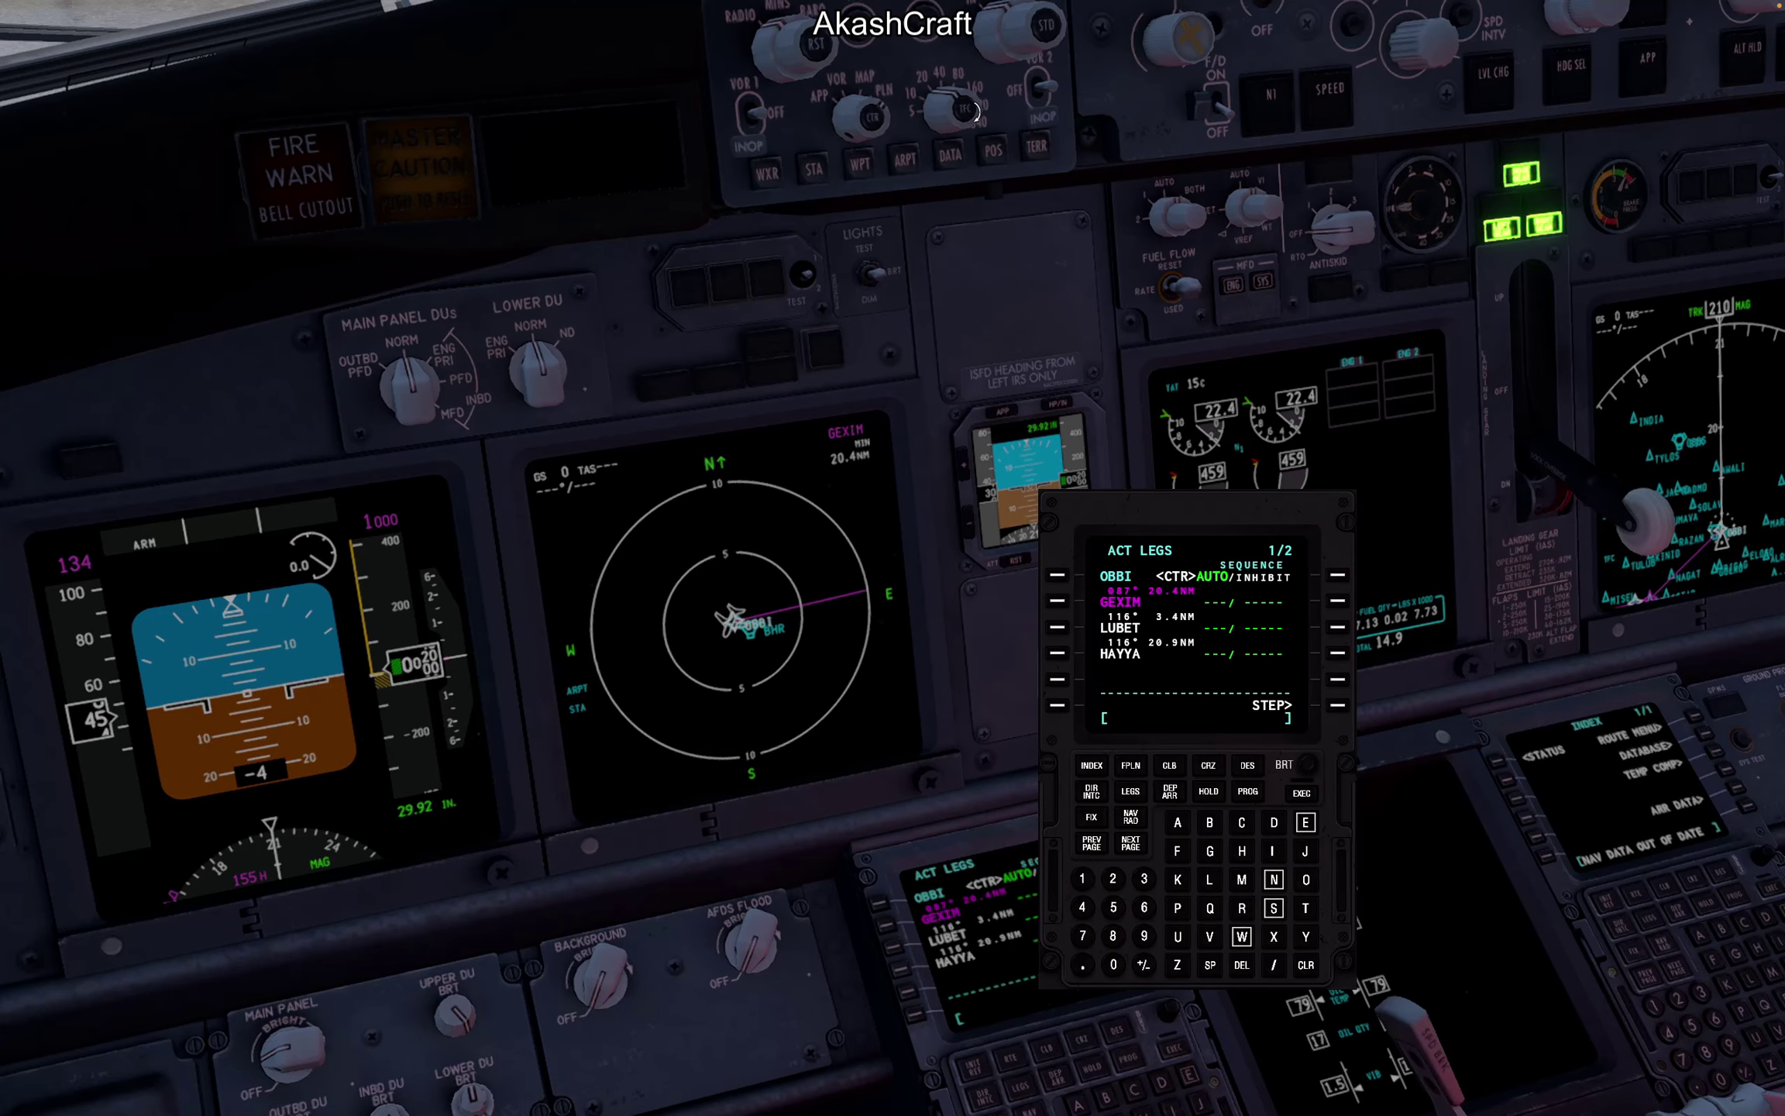
Step: Step the plan-mode map centre through the route's legs, ending on waypoint LUBET
{"action": "left_click", "coordinate": [1339, 711]}
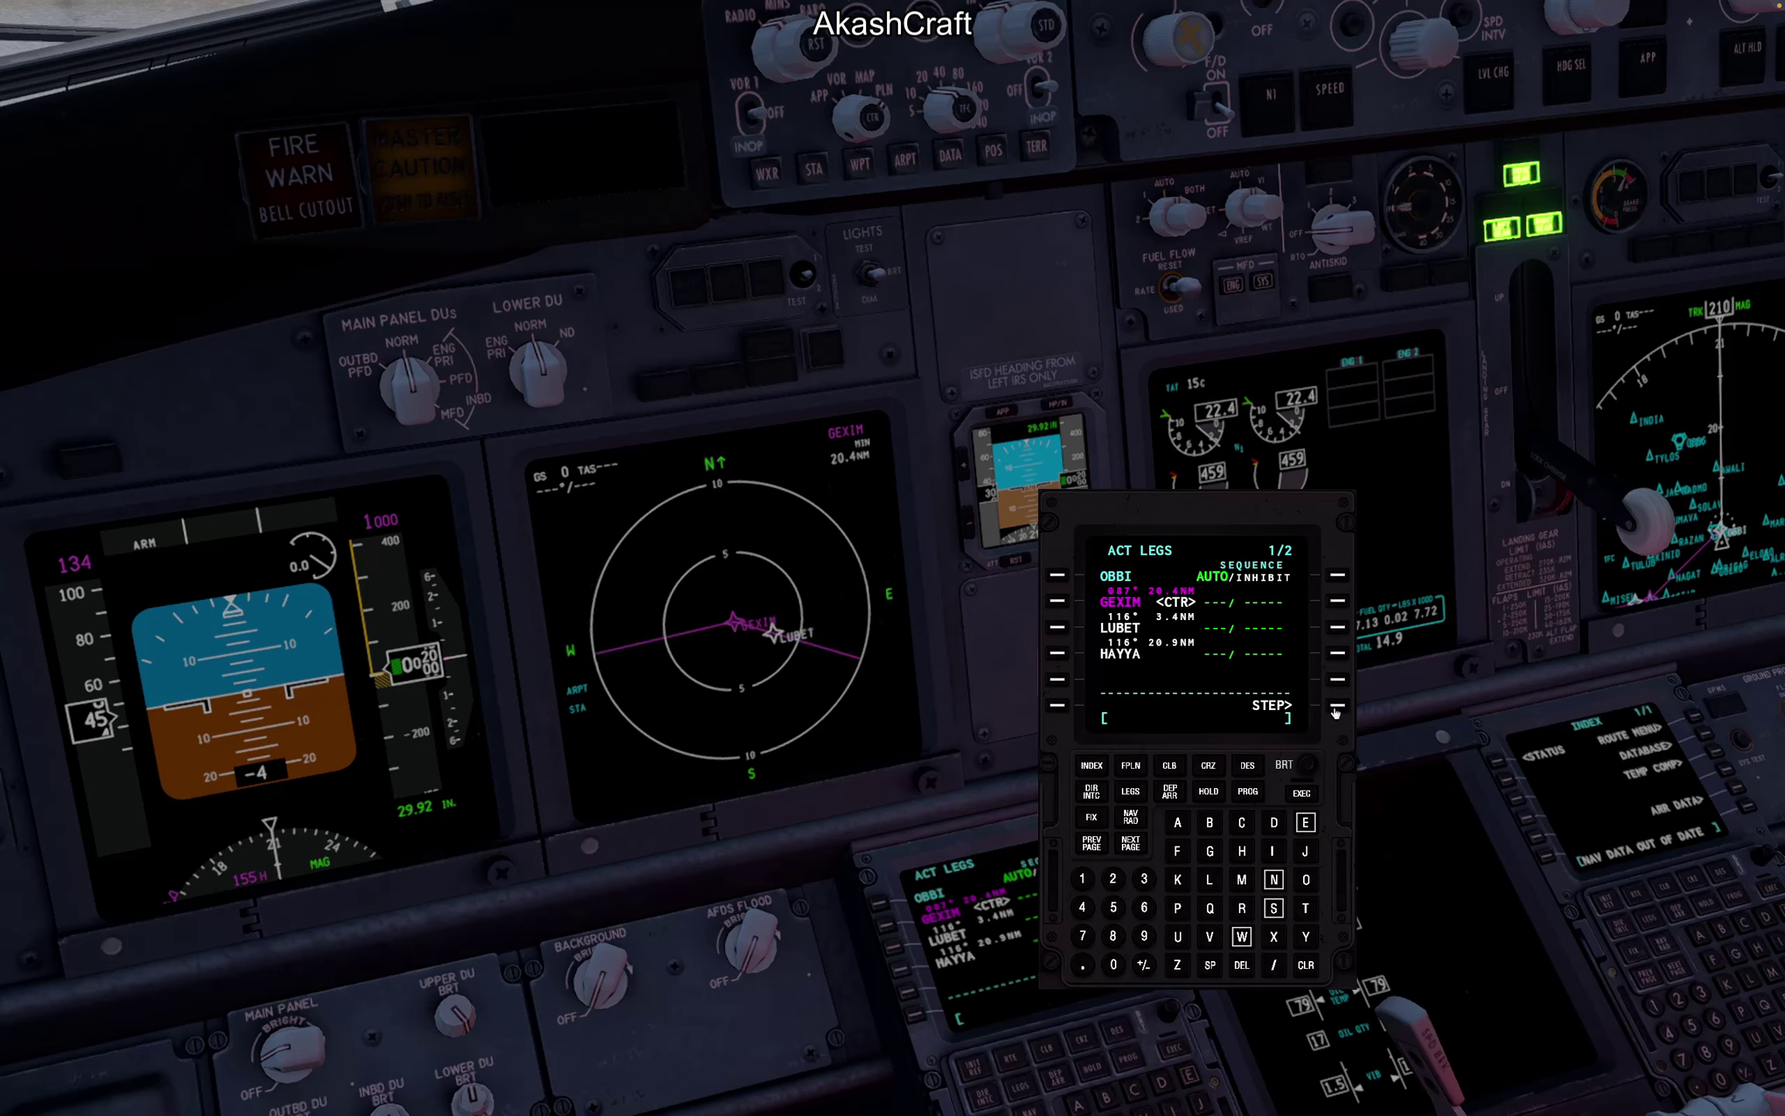
{"action": "left_click", "coordinate": [1336, 709]}
{"action": "left_click", "coordinate": [1336, 710]}
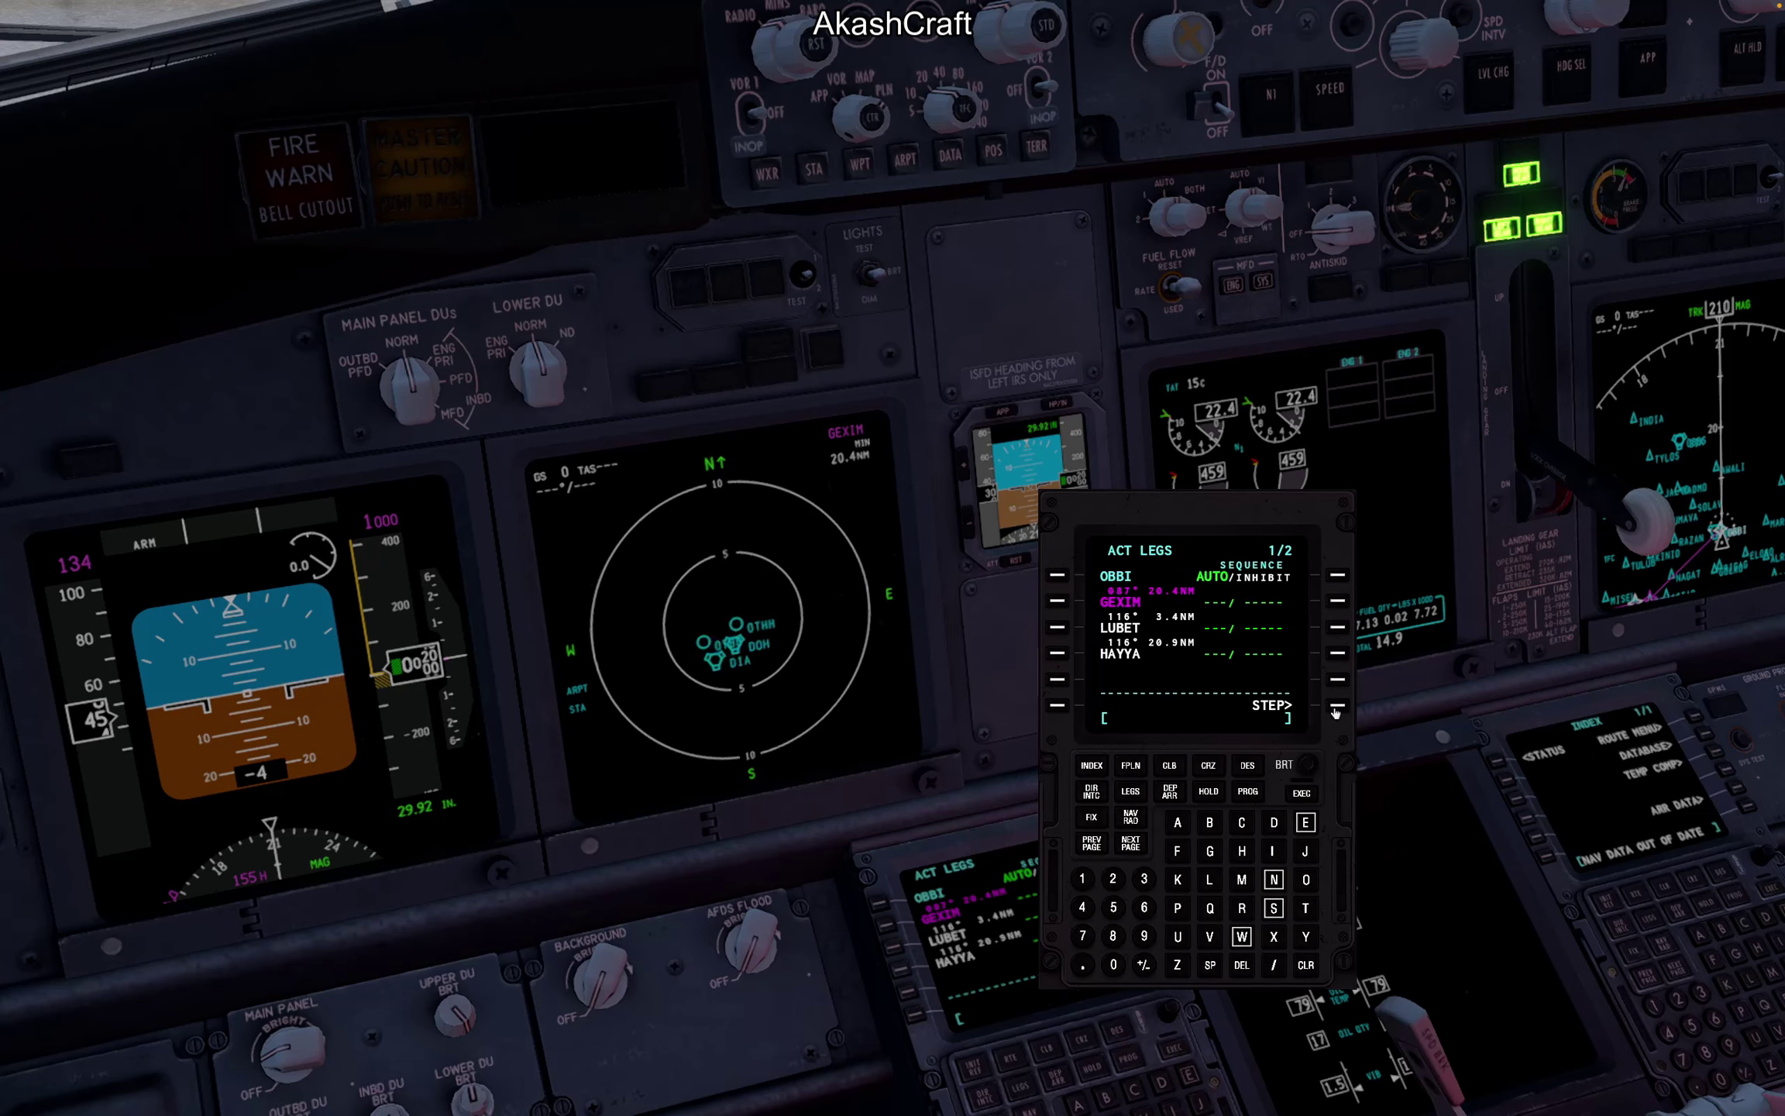
{"action": "left_click", "coordinate": [1336, 710]}
{"action": "left_click", "coordinate": [1335, 710]}
{"action": "left_click", "coordinate": [1336, 709]}
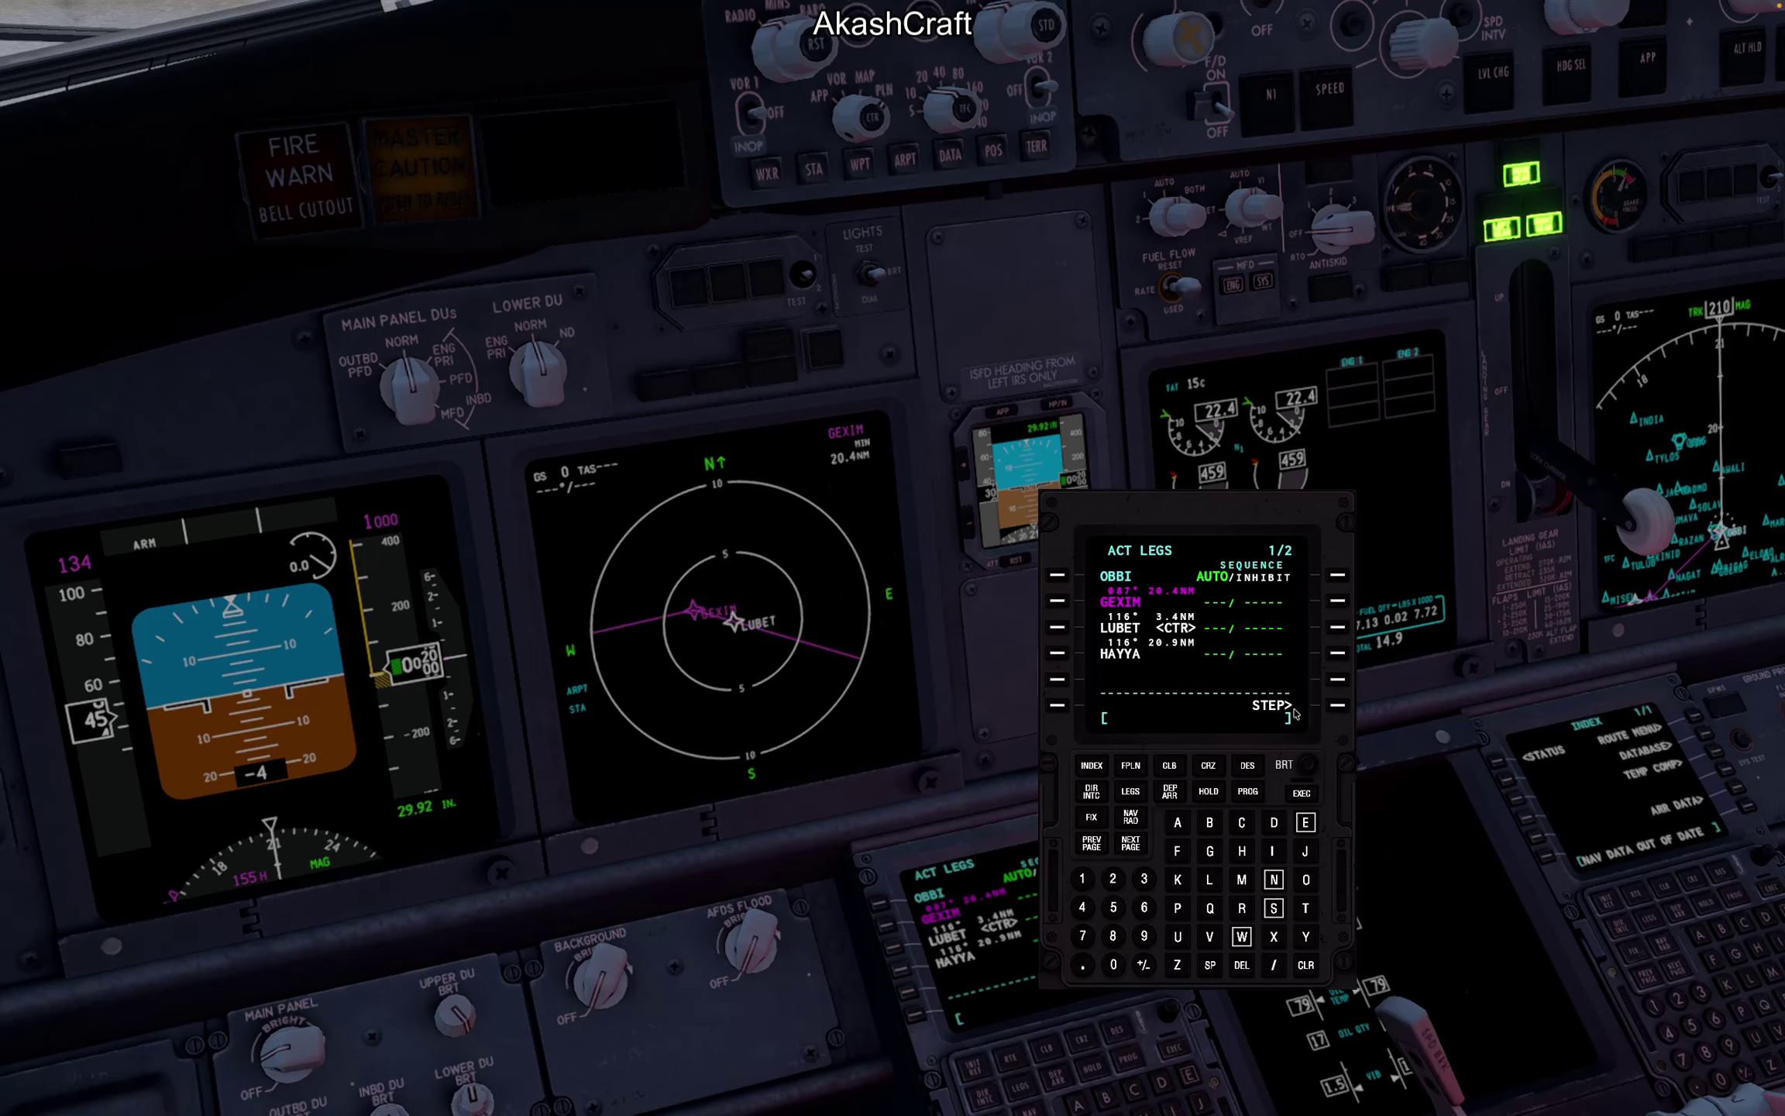
Step: Switch to XPFlightPlanner and examine the planned route around LUBET and HAYYA on the map
{"action": "key", "text": "super+Tab"}
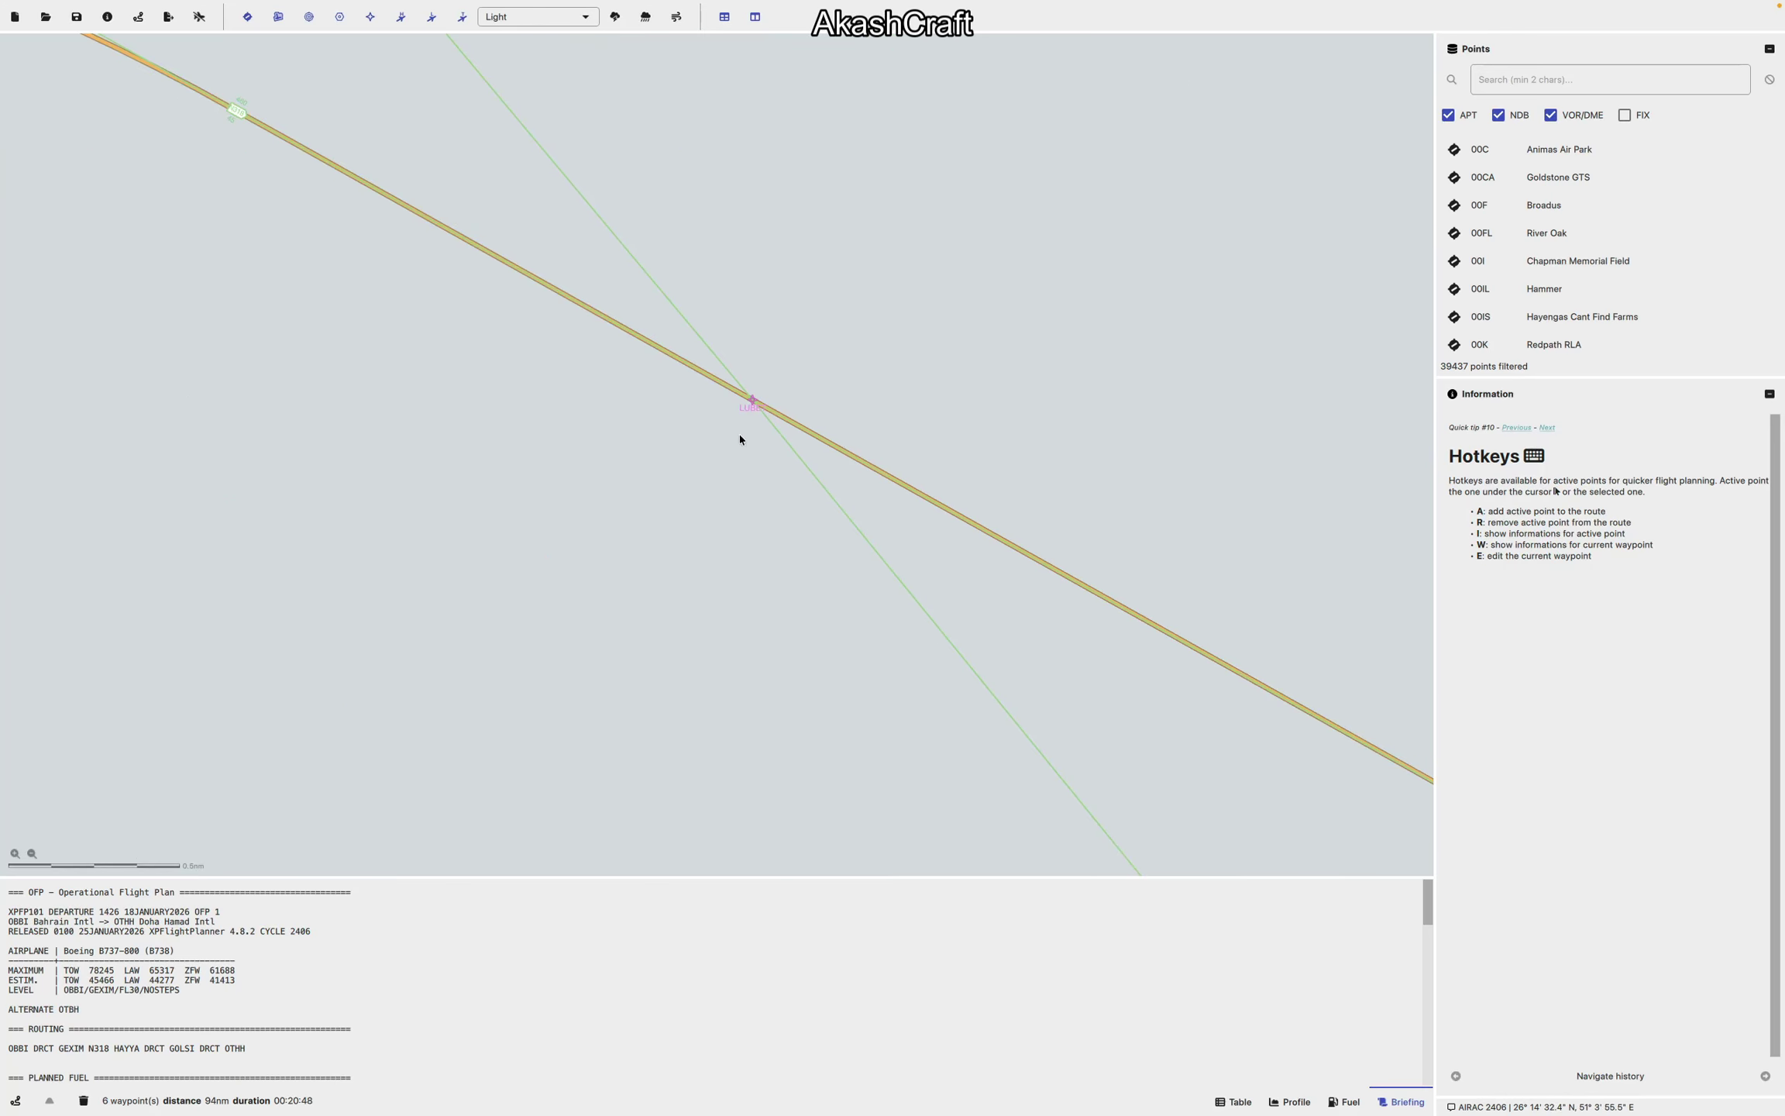
{"action": "scroll", "coordinate": [748, 413], "scroll_direction": "down", "scroll_amount": 5}
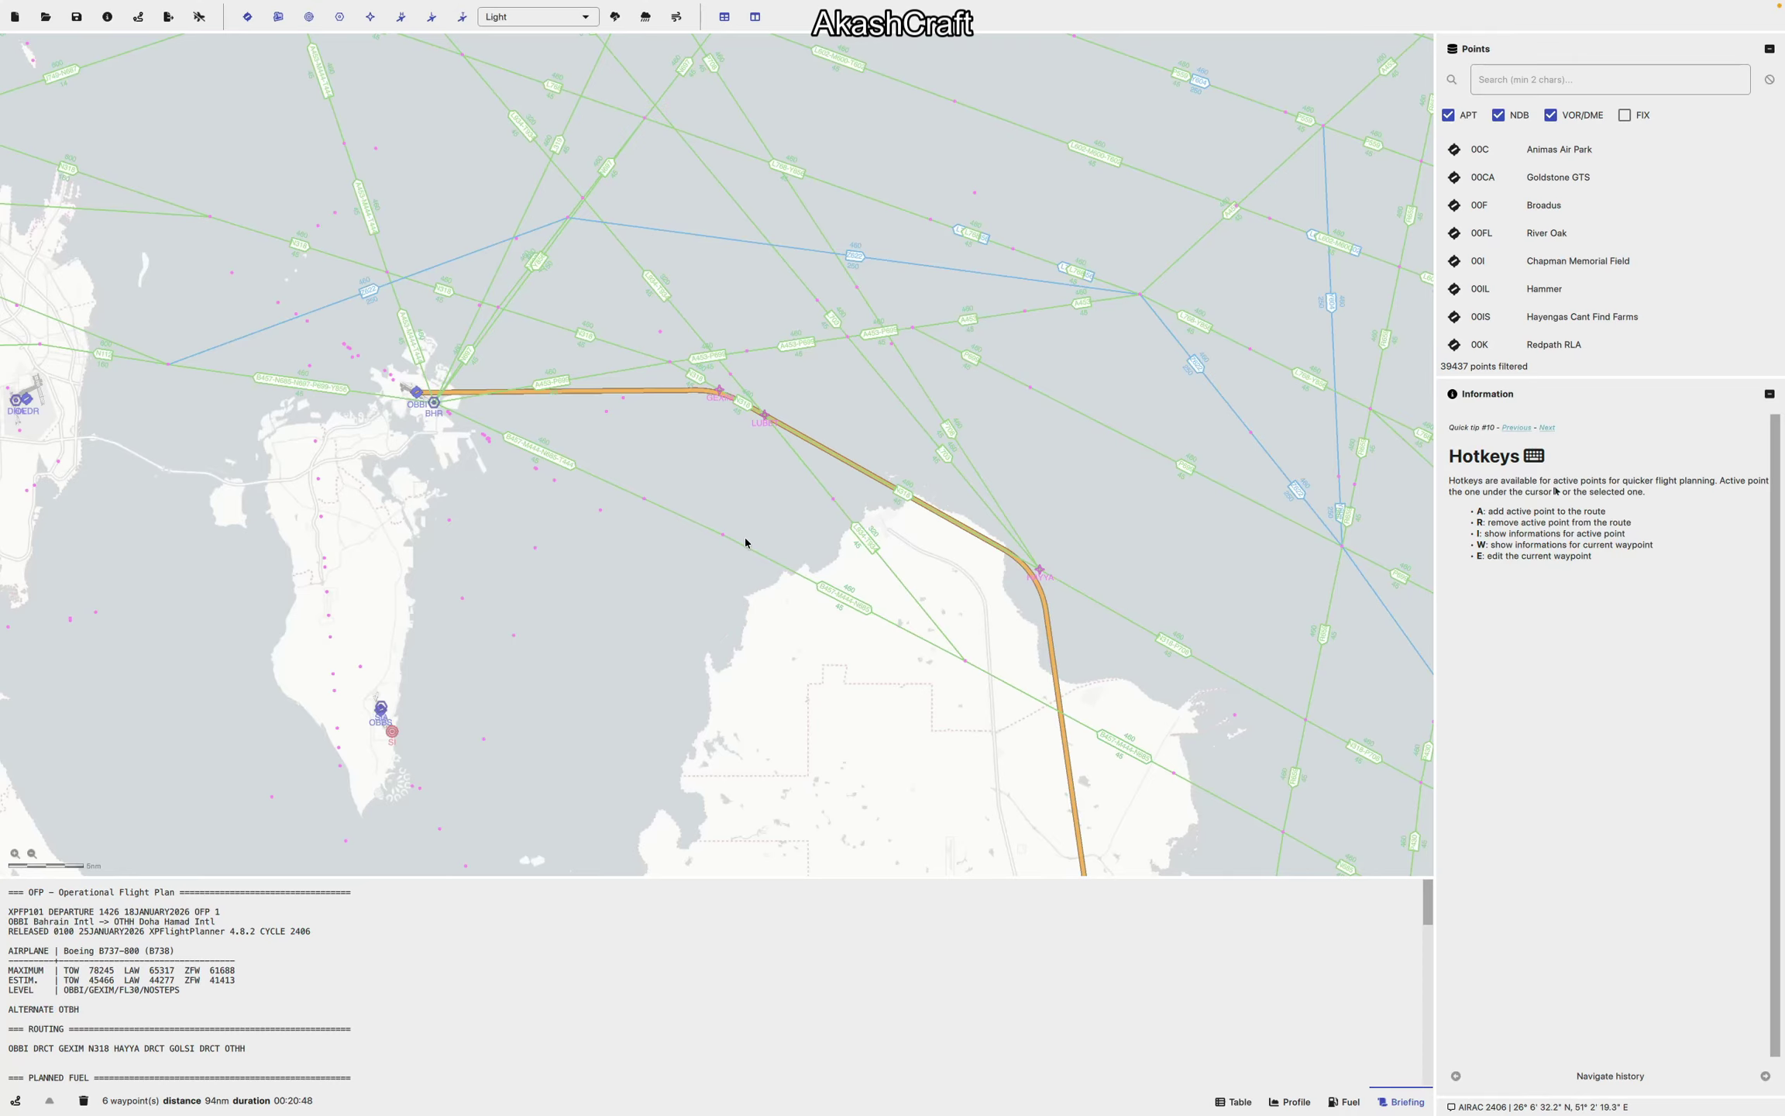
Step: Back in the X-Plane CDU, enter GOLSI as a direct waypoint after HAYYA on flight plan page 2 and execute the modification
{"action": "key", "text": "super+Tab"}
{"action": "left_click", "coordinate": [1130, 843]}
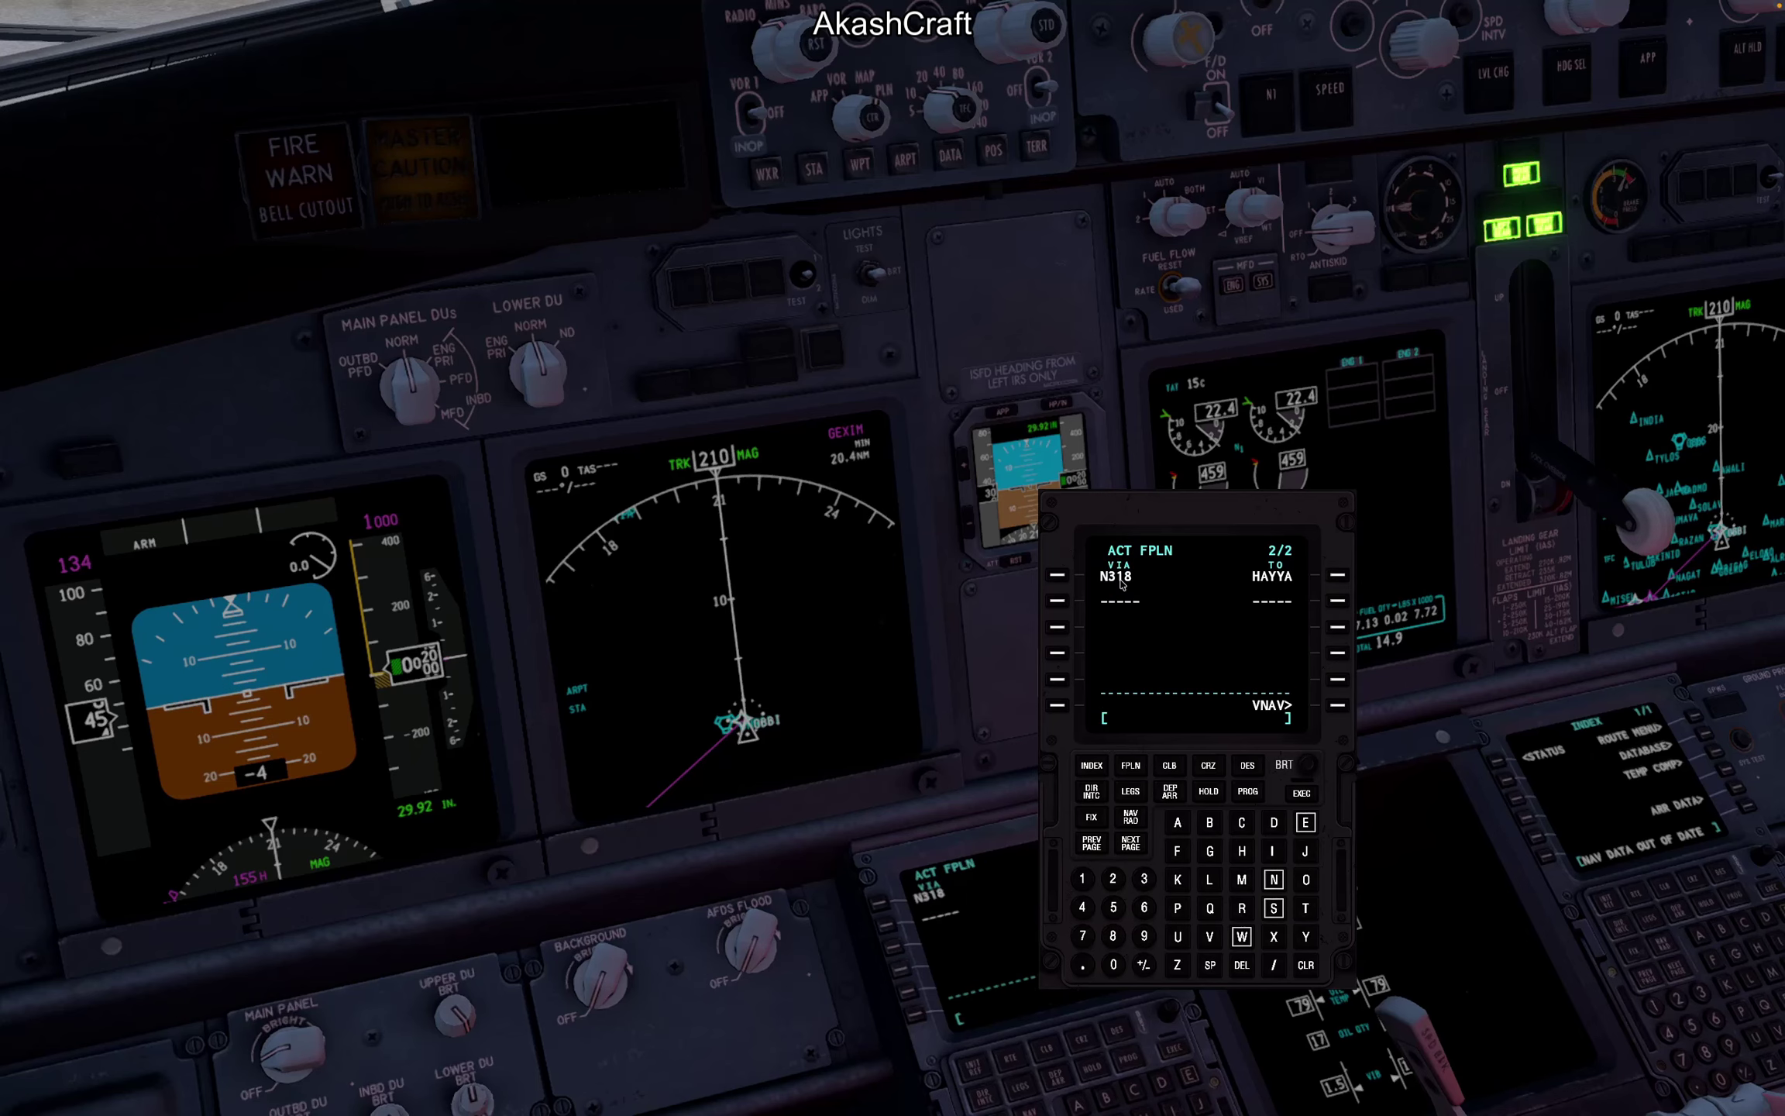
{"action": "key", "text": "super+Tab"}
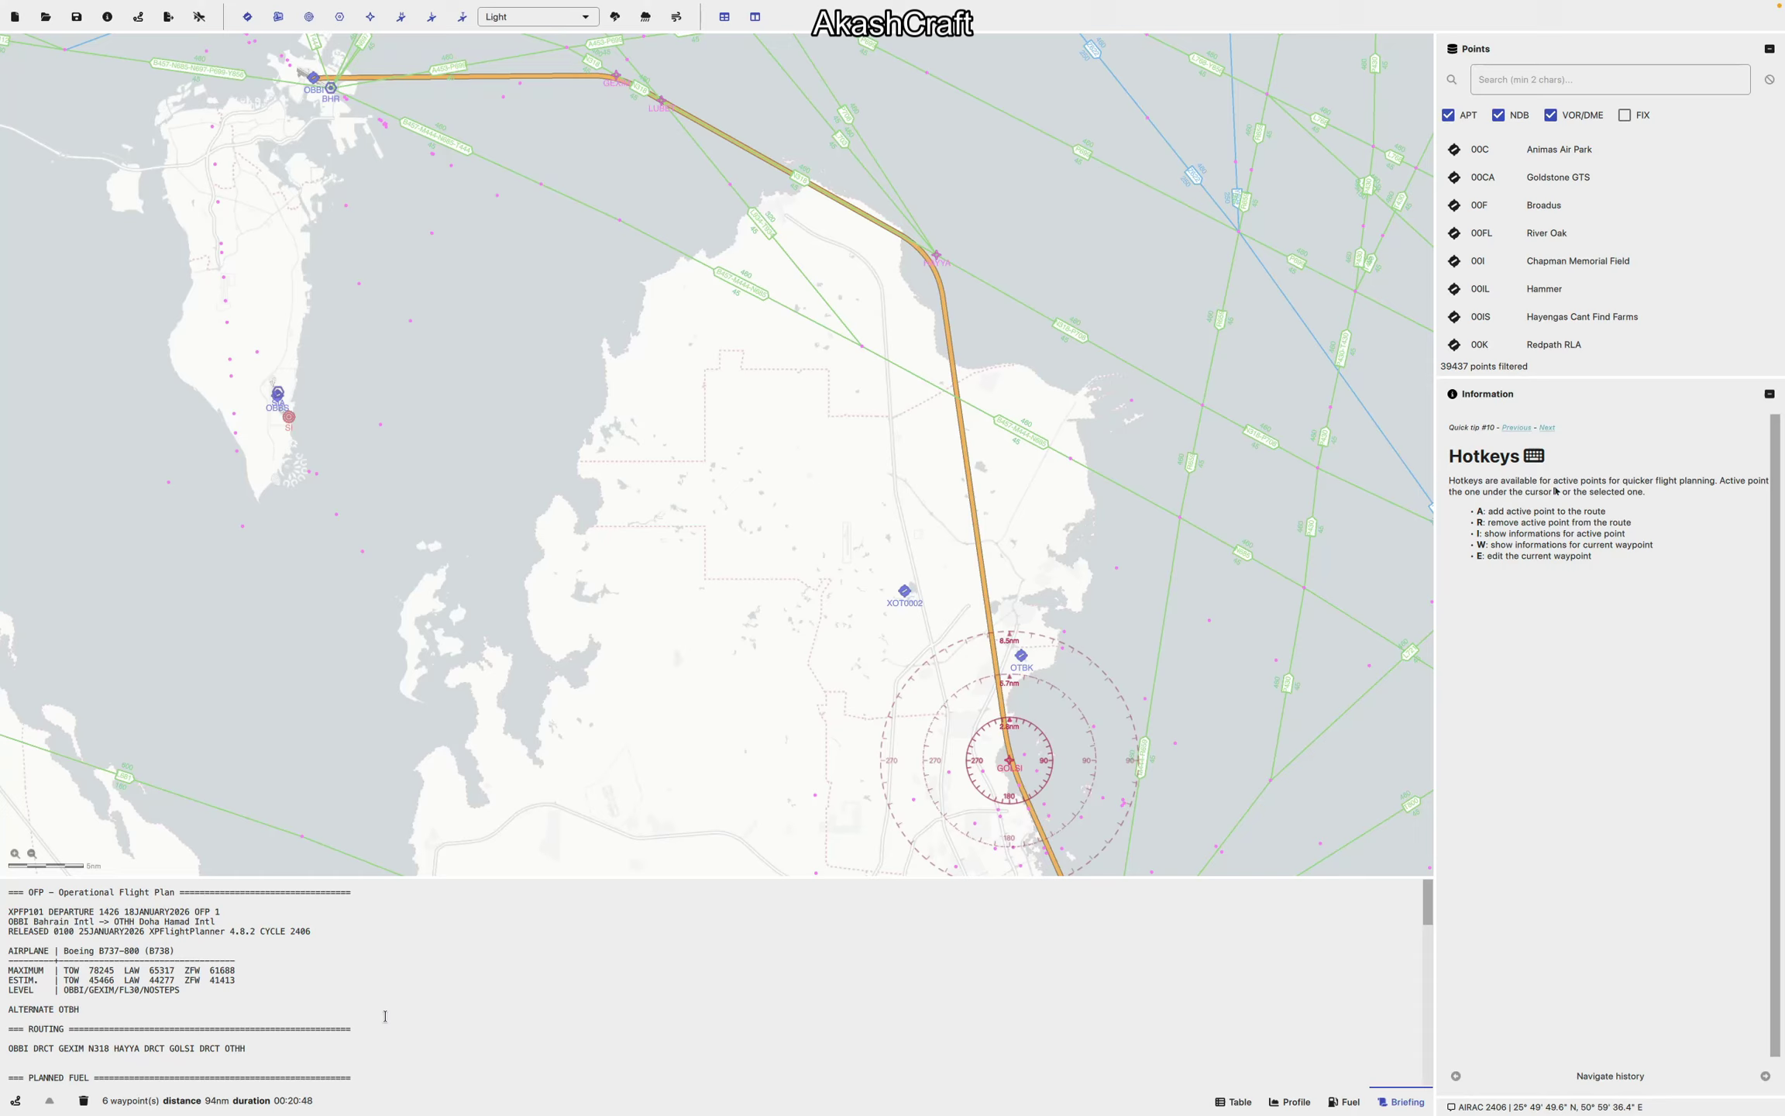
{"action": "key", "text": "super+Tab"}
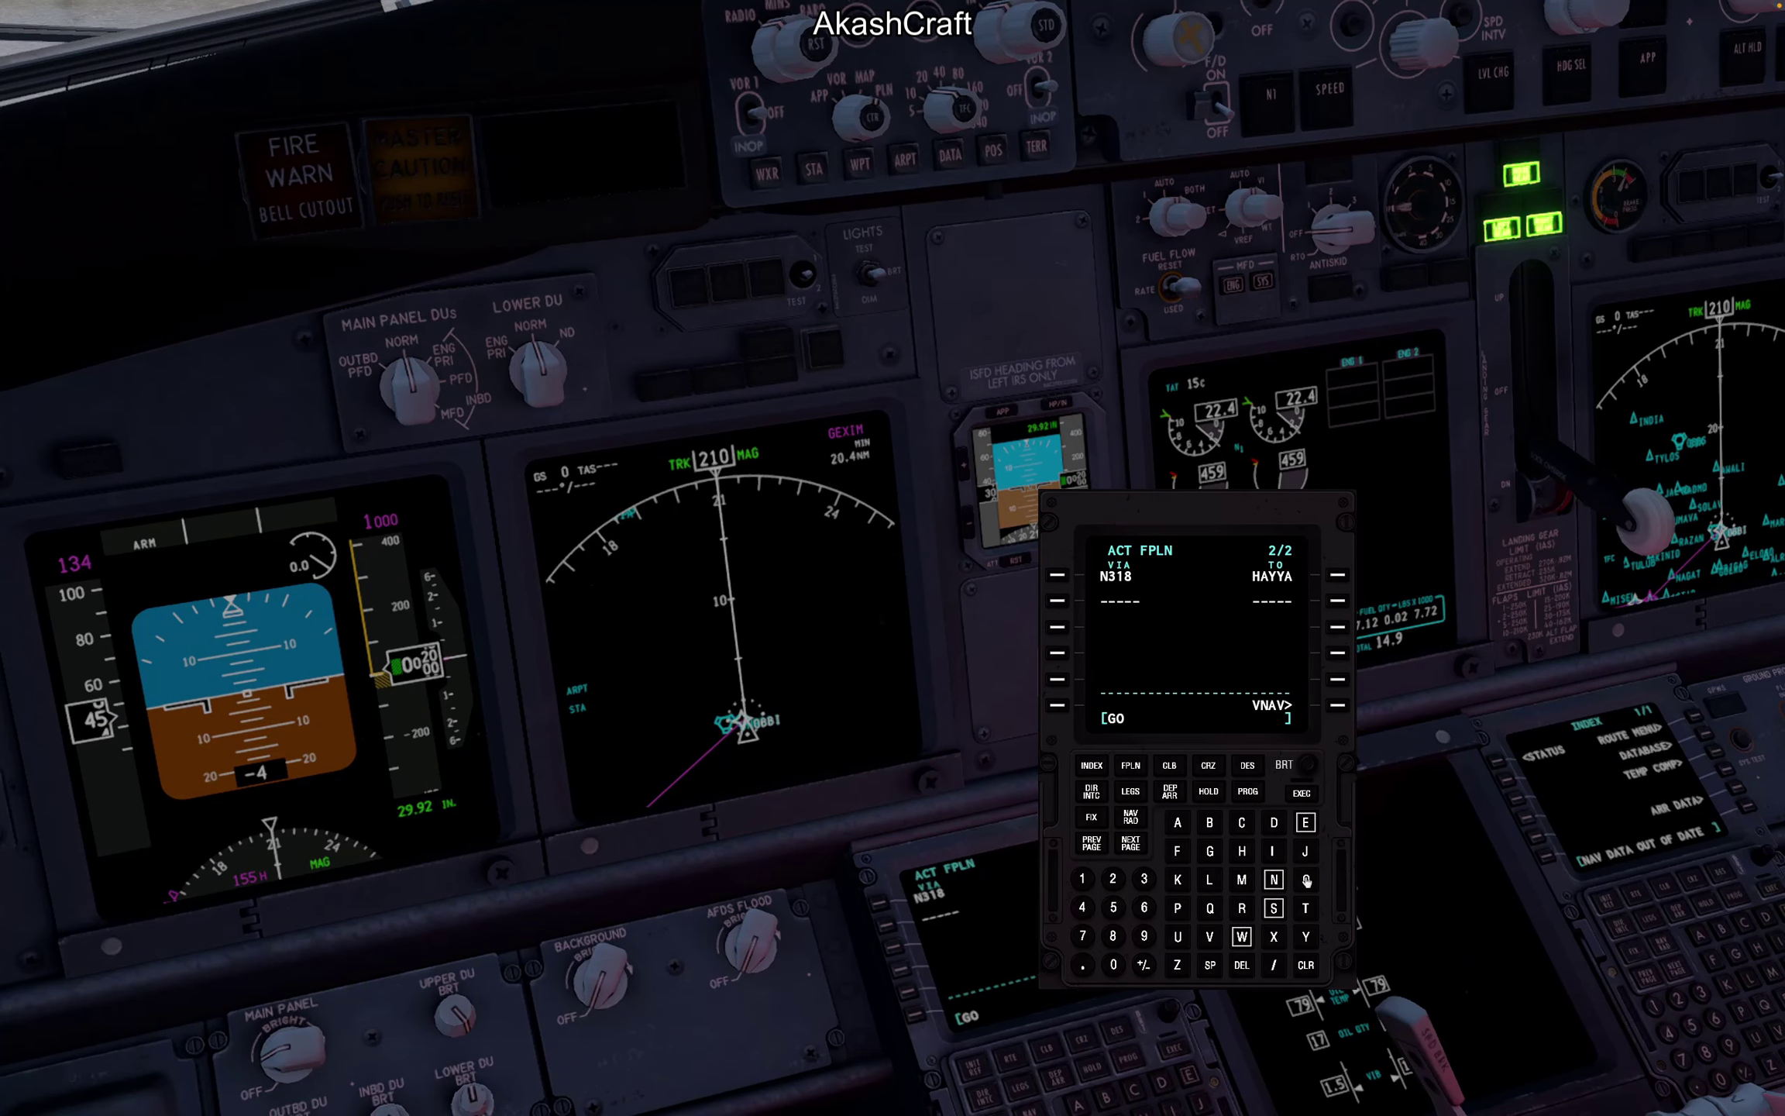
{"action": "left_click", "coordinate": [1274, 914]}
{"action": "left_click", "coordinate": [1336, 601]}
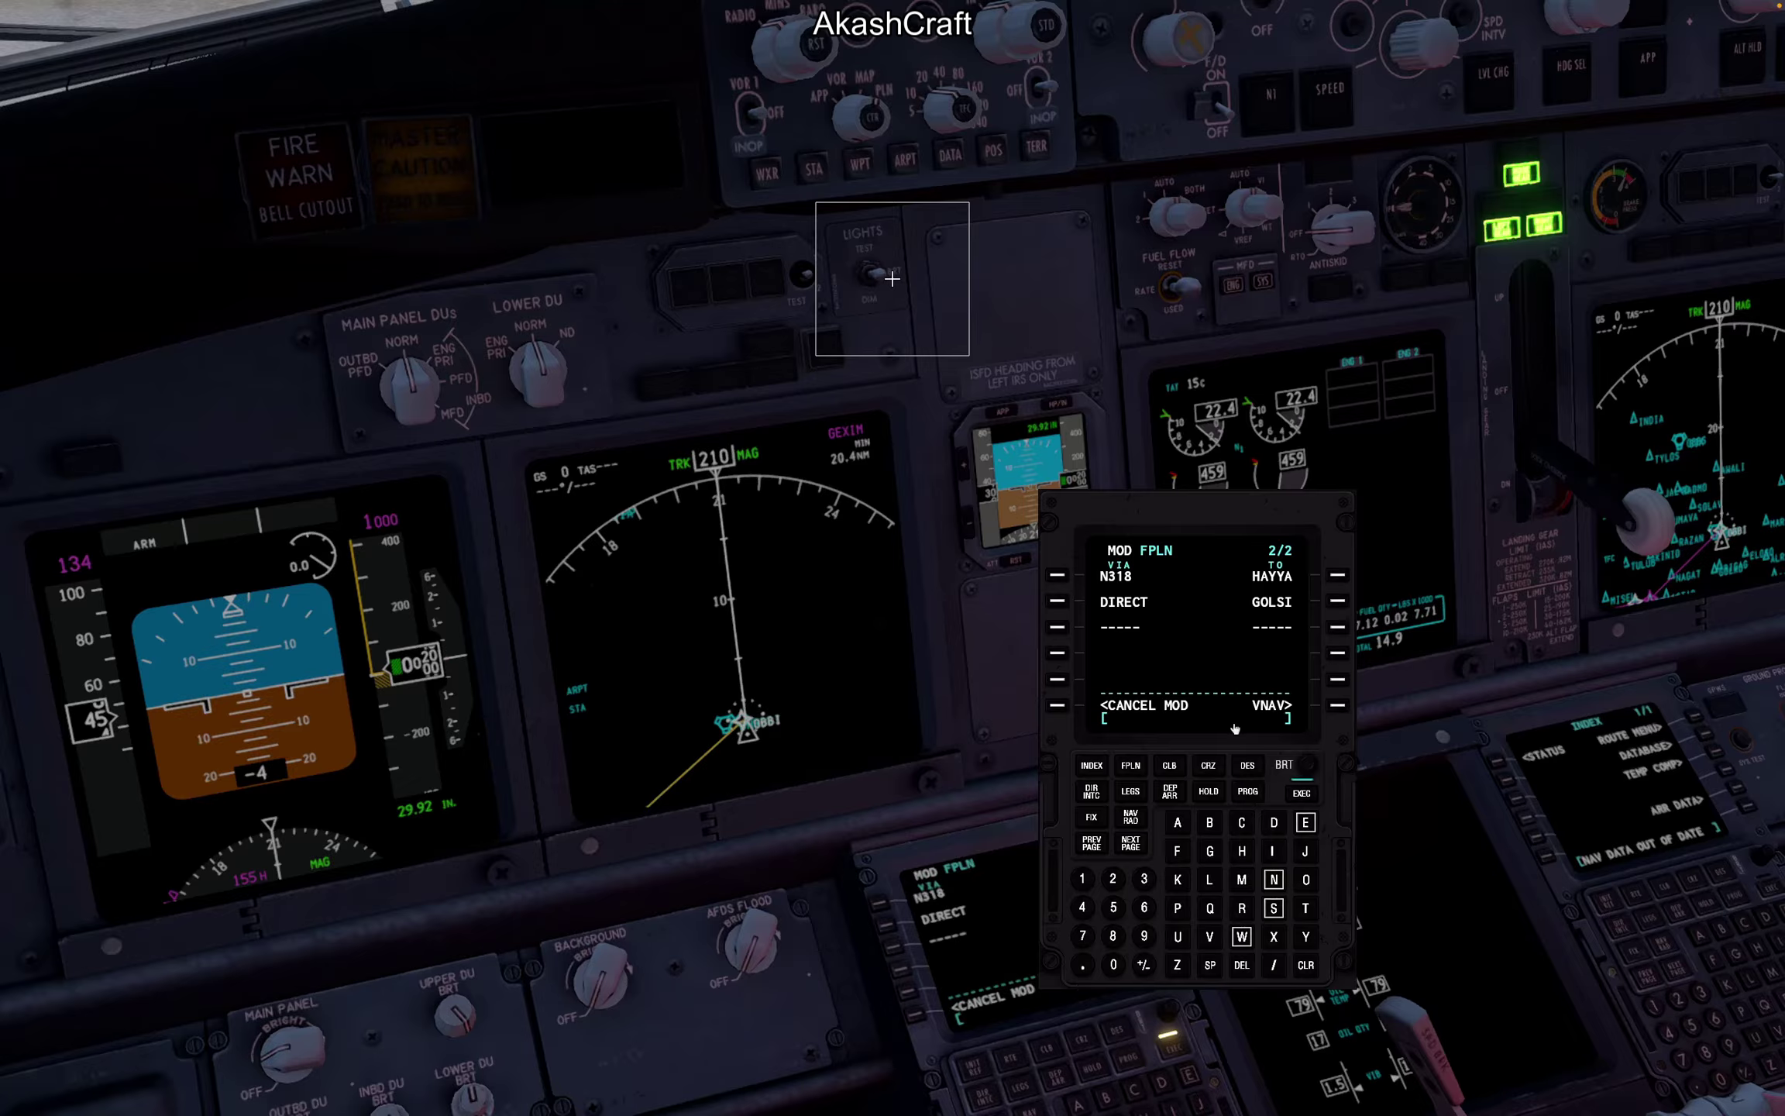
{"action": "left_click", "coordinate": [1302, 794]}
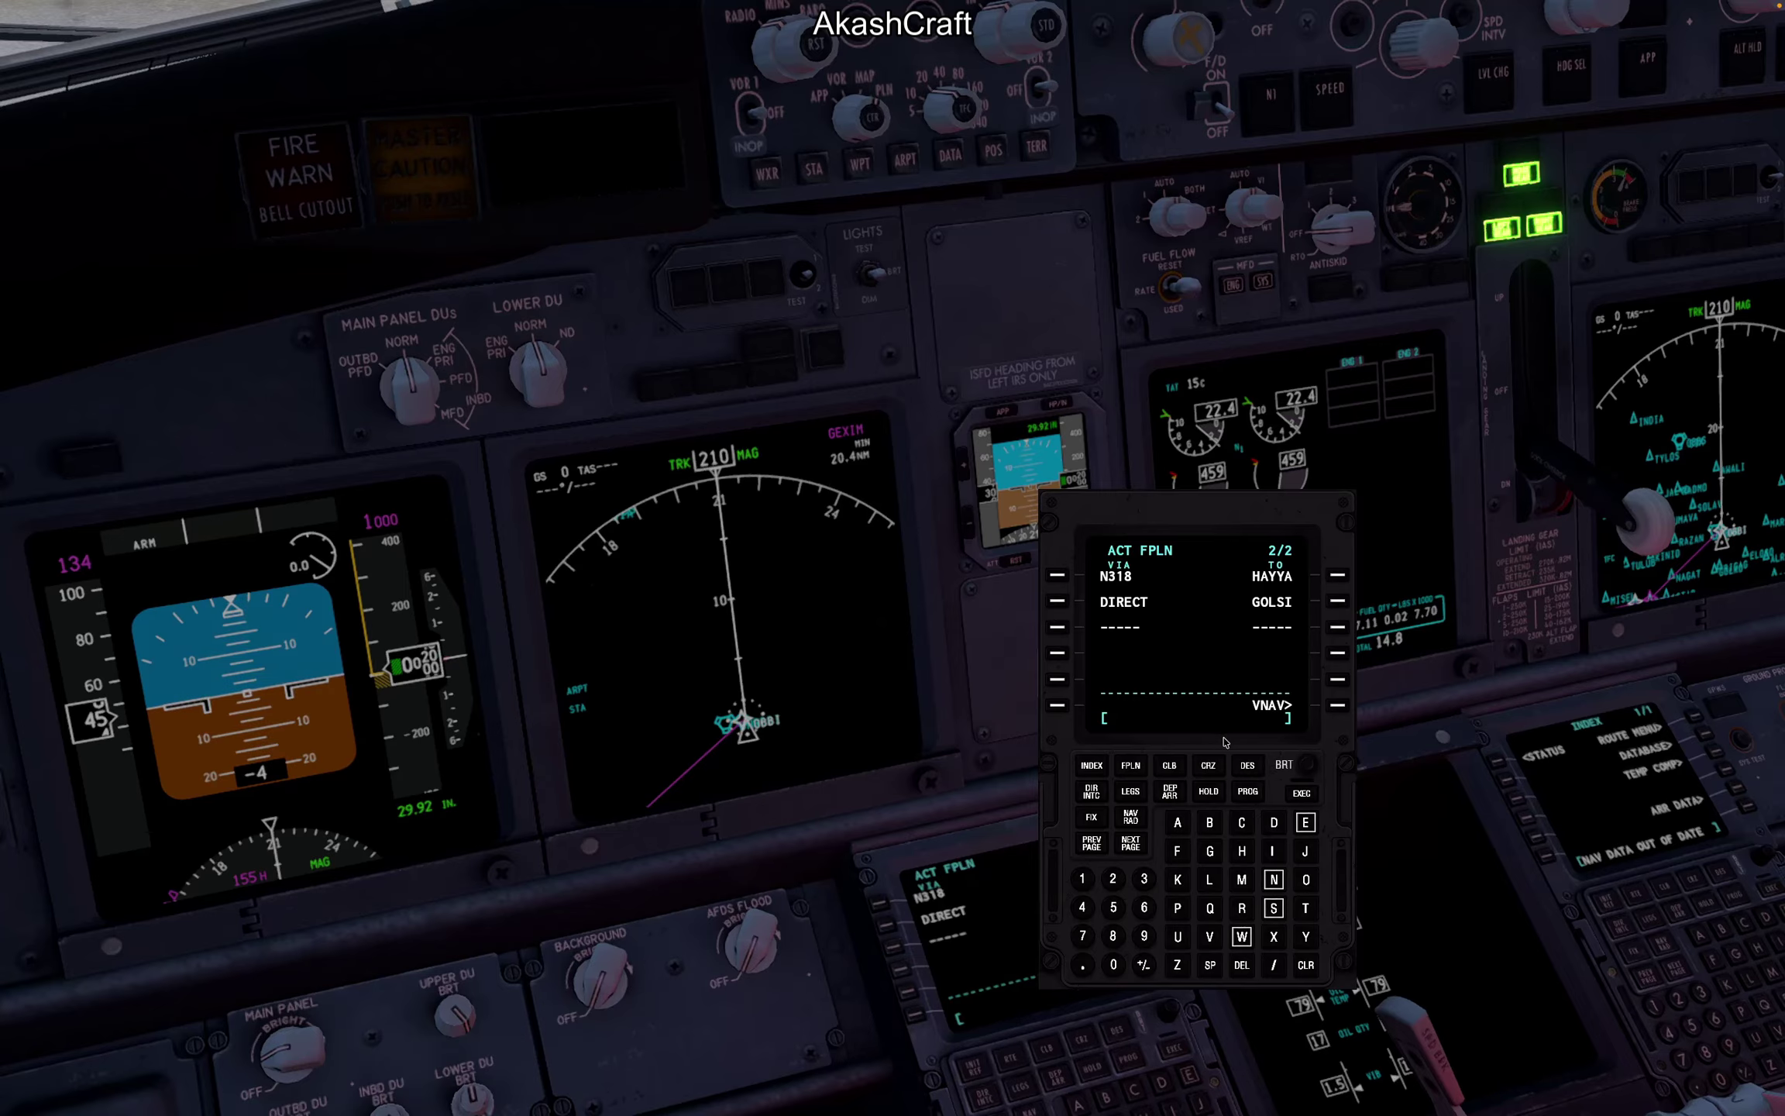
Step: Review both pages of the active flight plan in the CDU, and open the departure page for OBBI
{"action": "left_click_drag", "start_coordinate": [1226, 741], "coordinate": [1232, 698]}
{"action": "left_click_drag", "start_coordinate": [1406, 922], "coordinate": [1472, 746]}
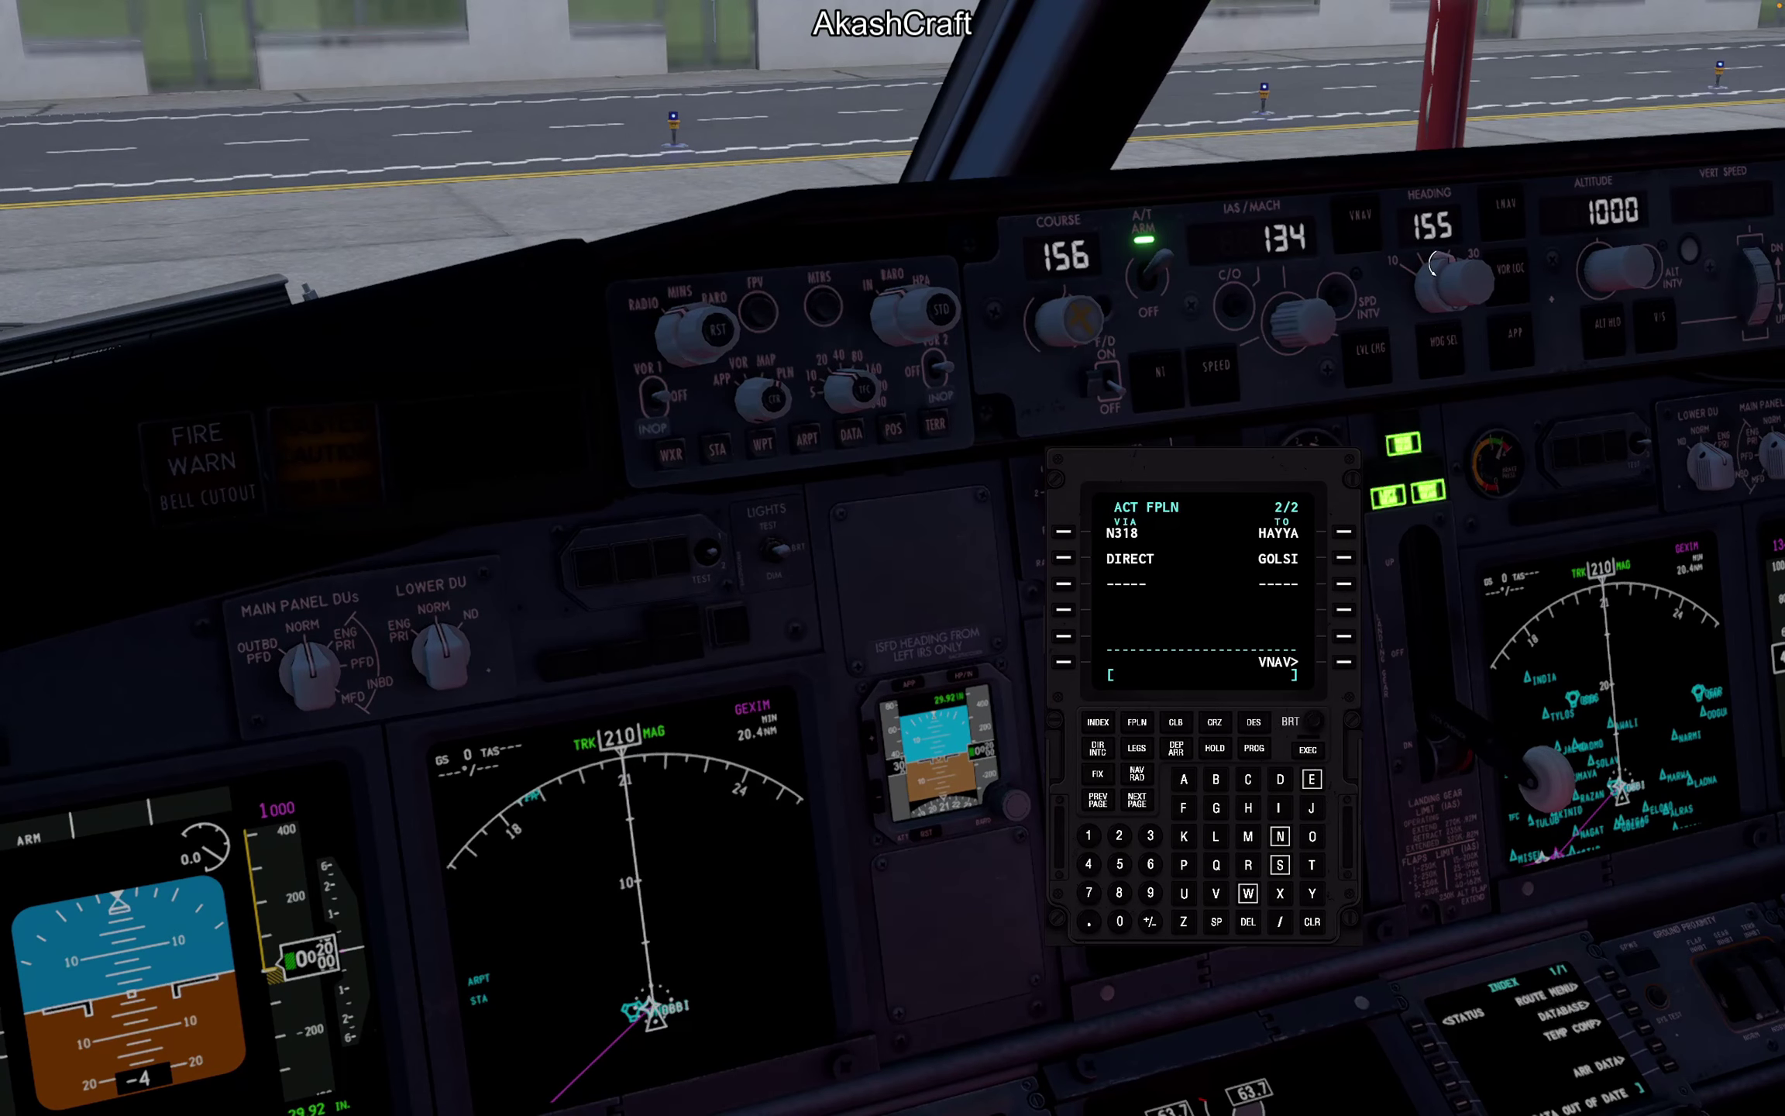
{"action": "left_click", "coordinate": [1136, 725]}
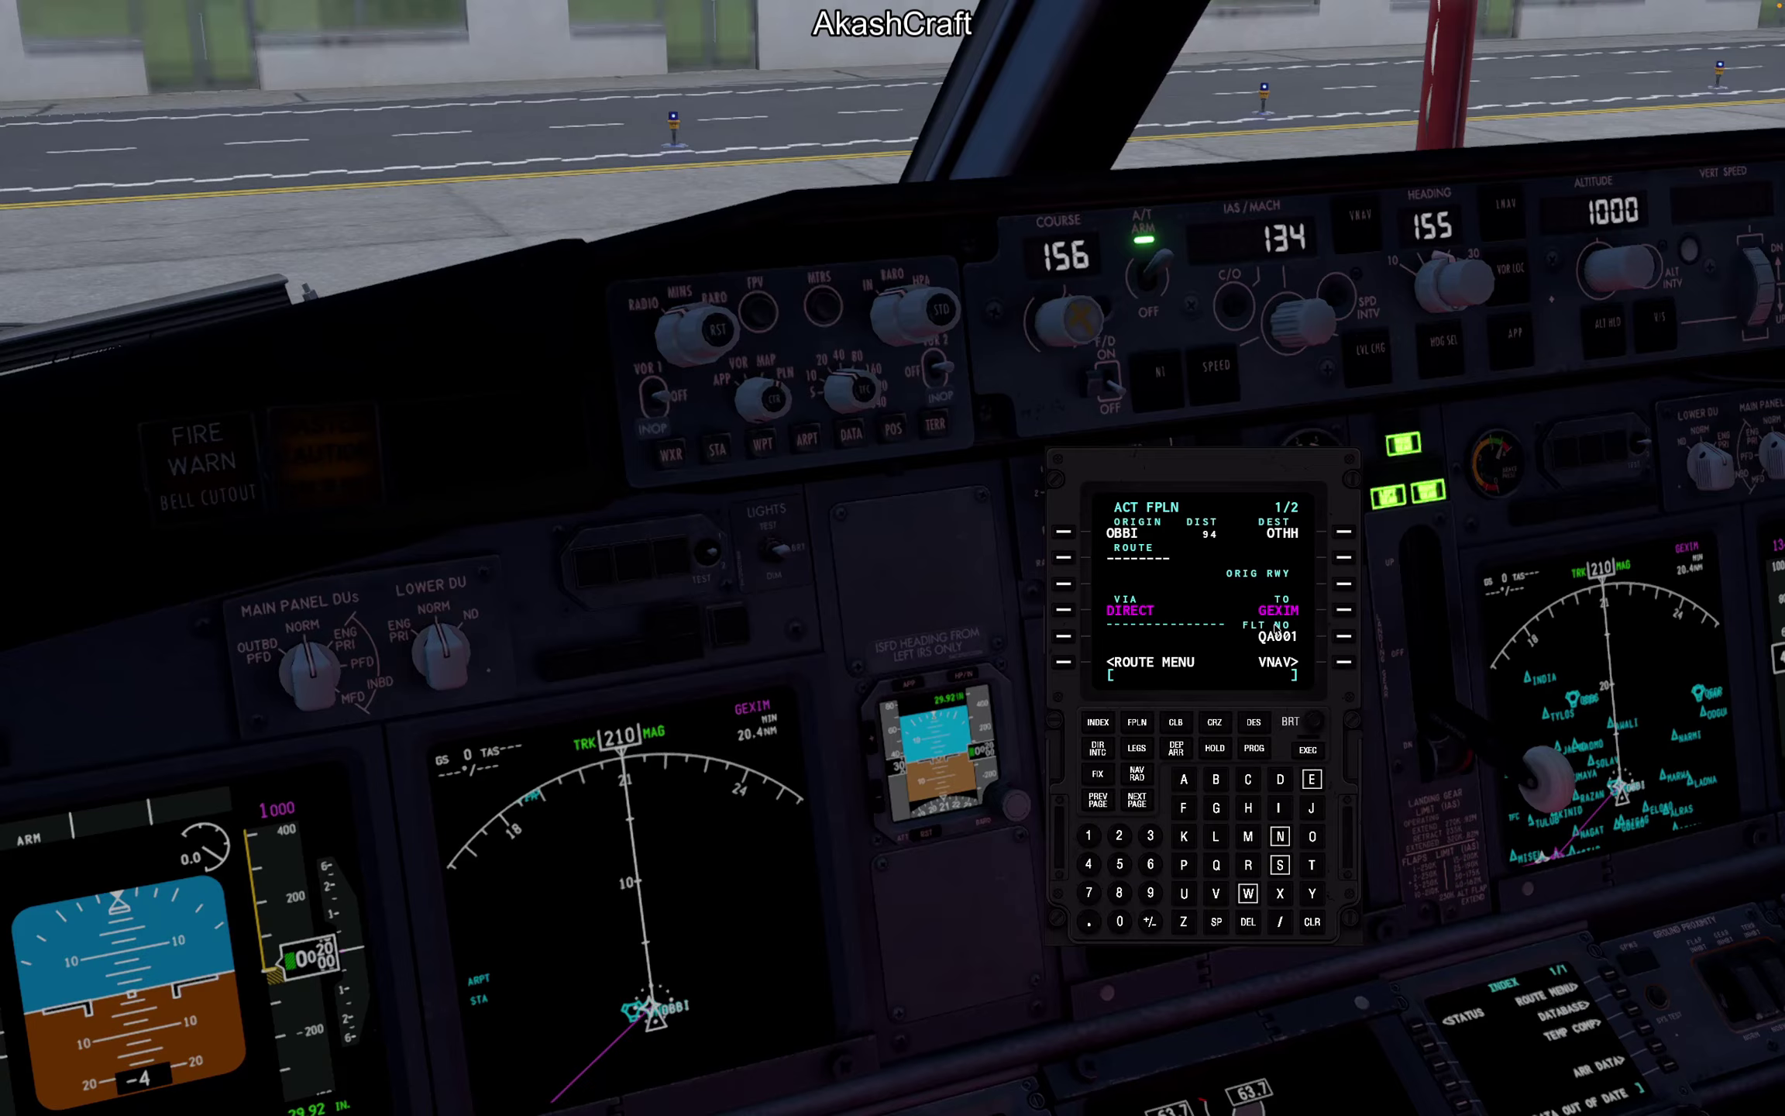
{"action": "left_click", "coordinate": [1145, 803]}
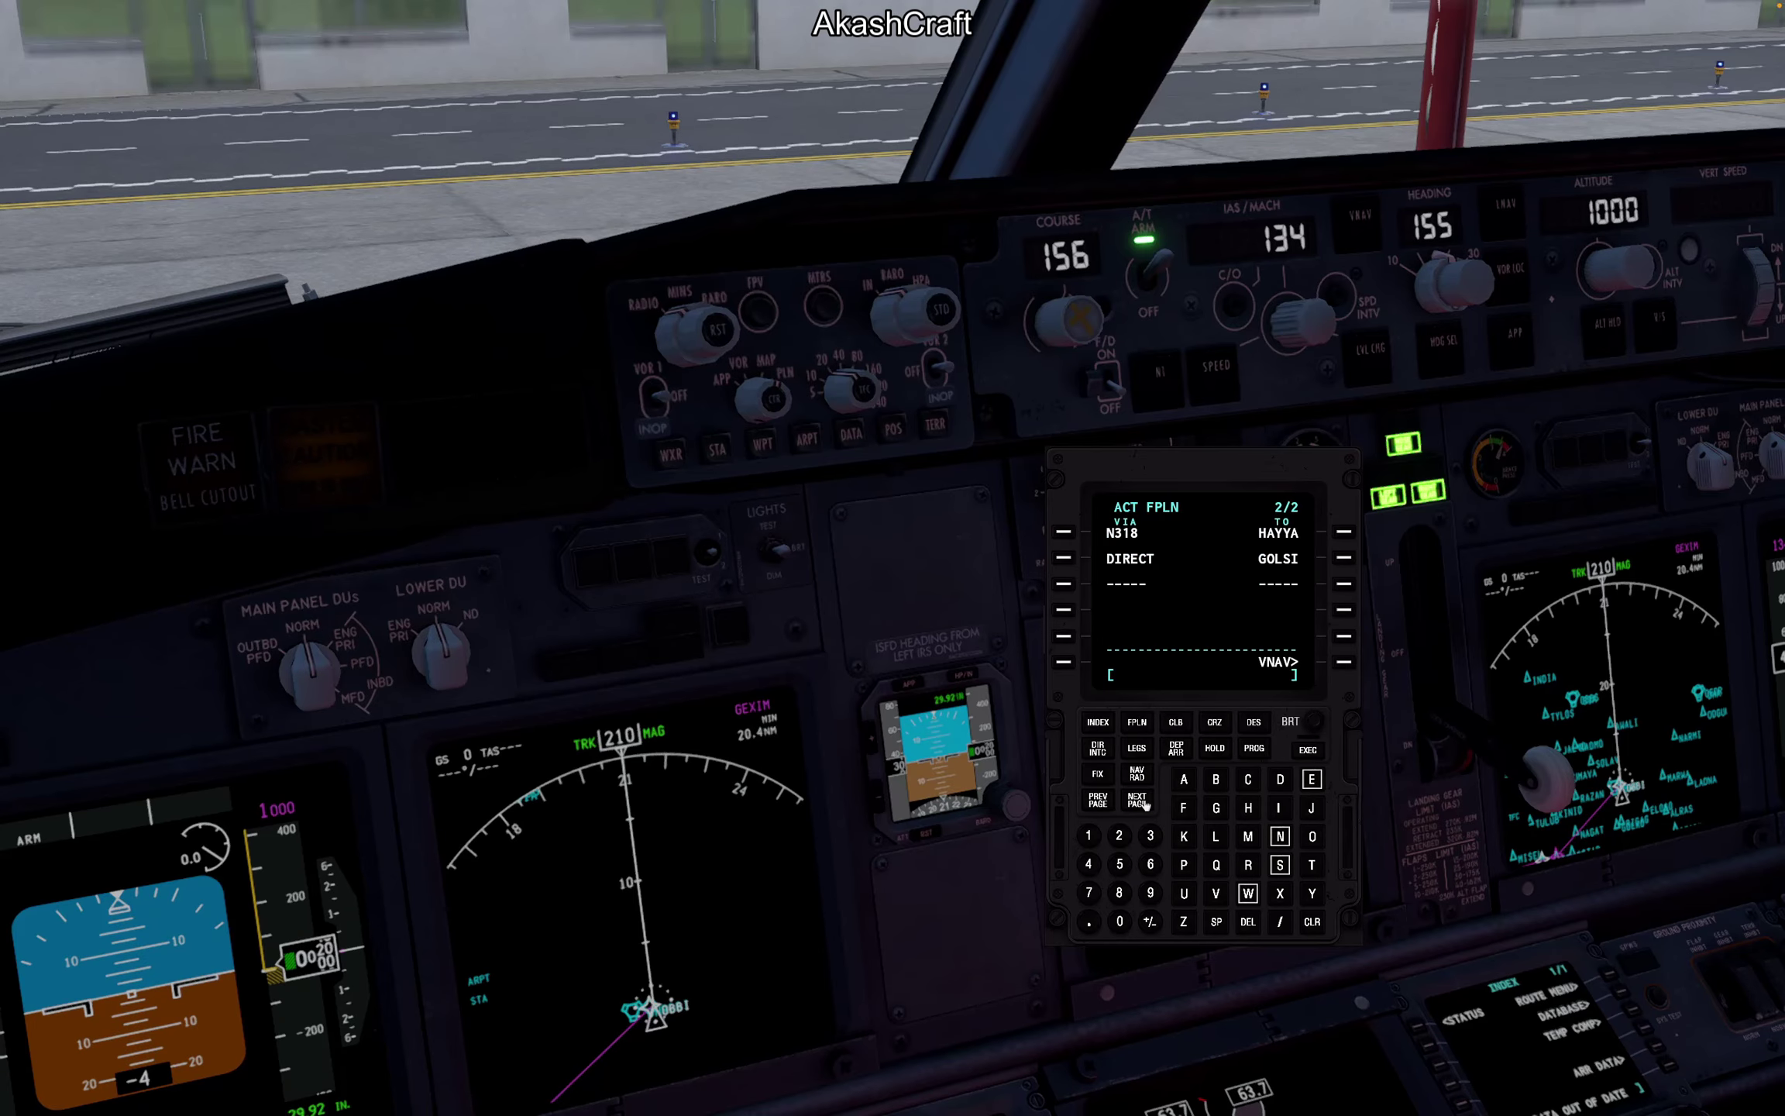
{"action": "left_click", "coordinate": [1148, 726]}
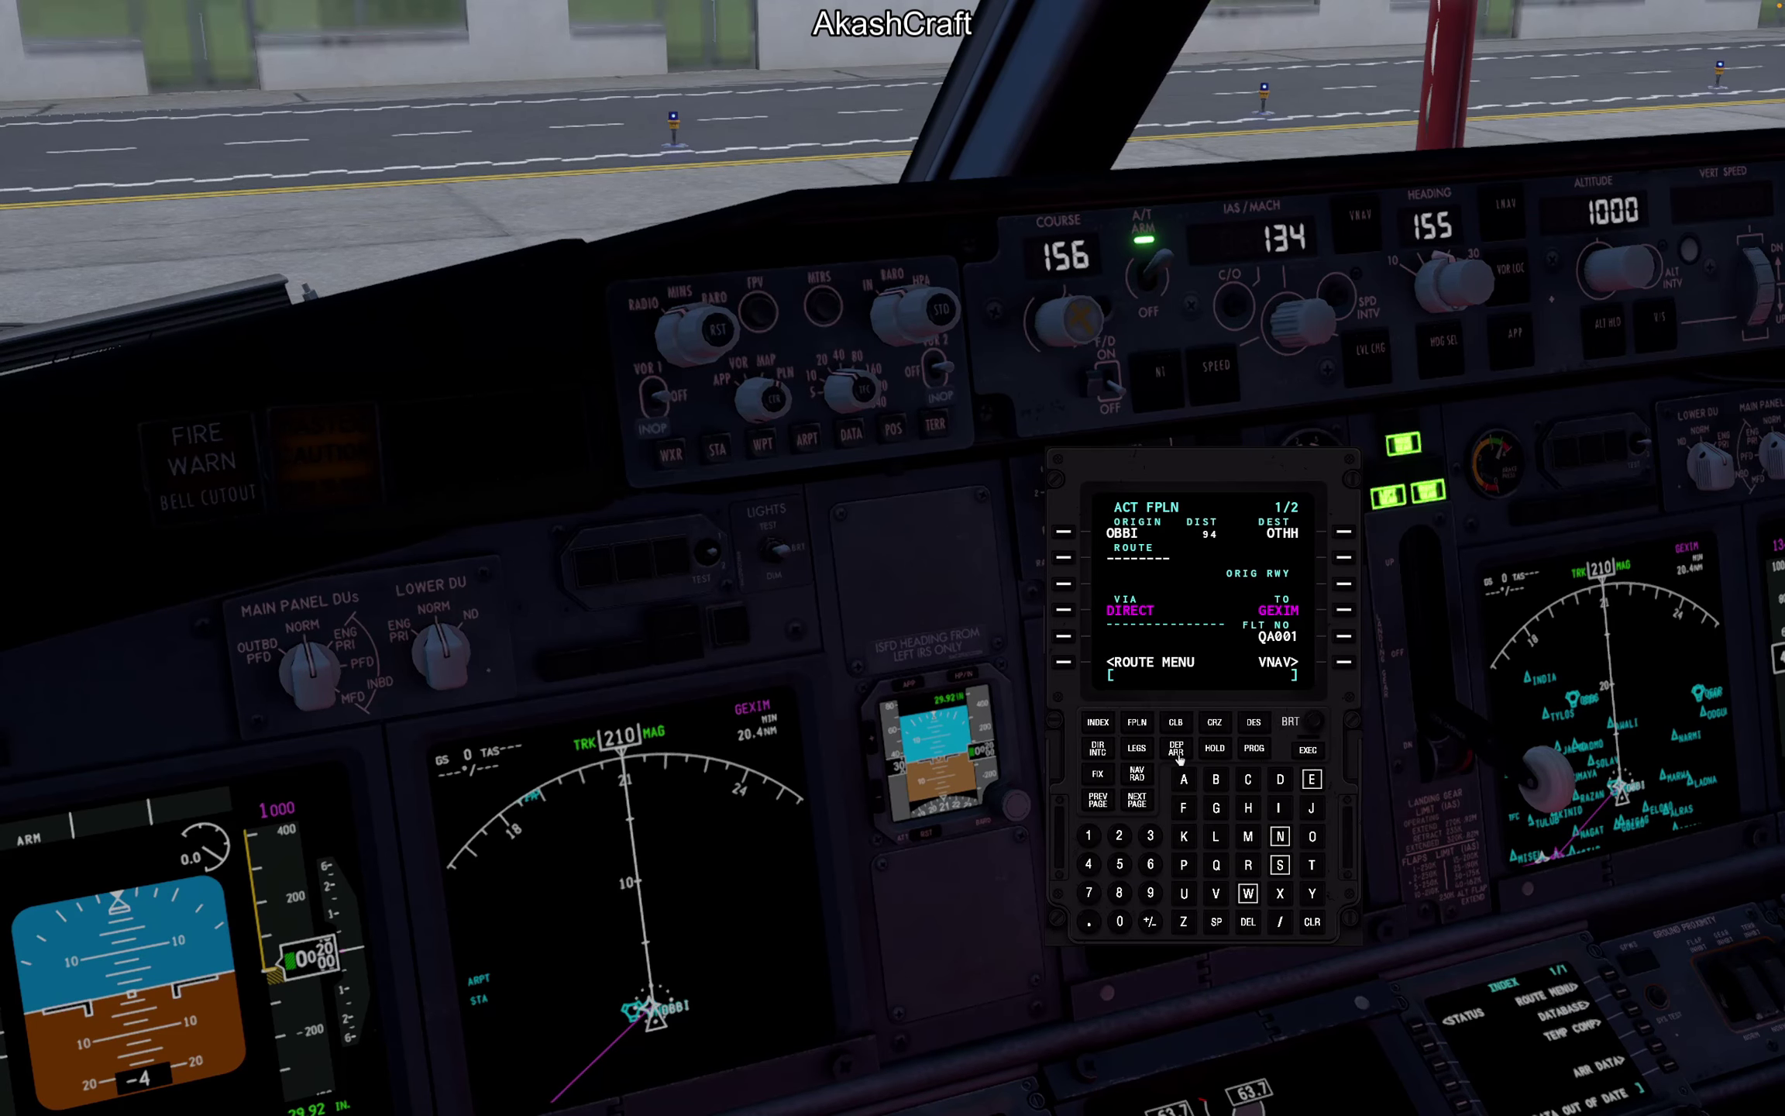
{"action": "left_click", "coordinate": [1178, 750]}
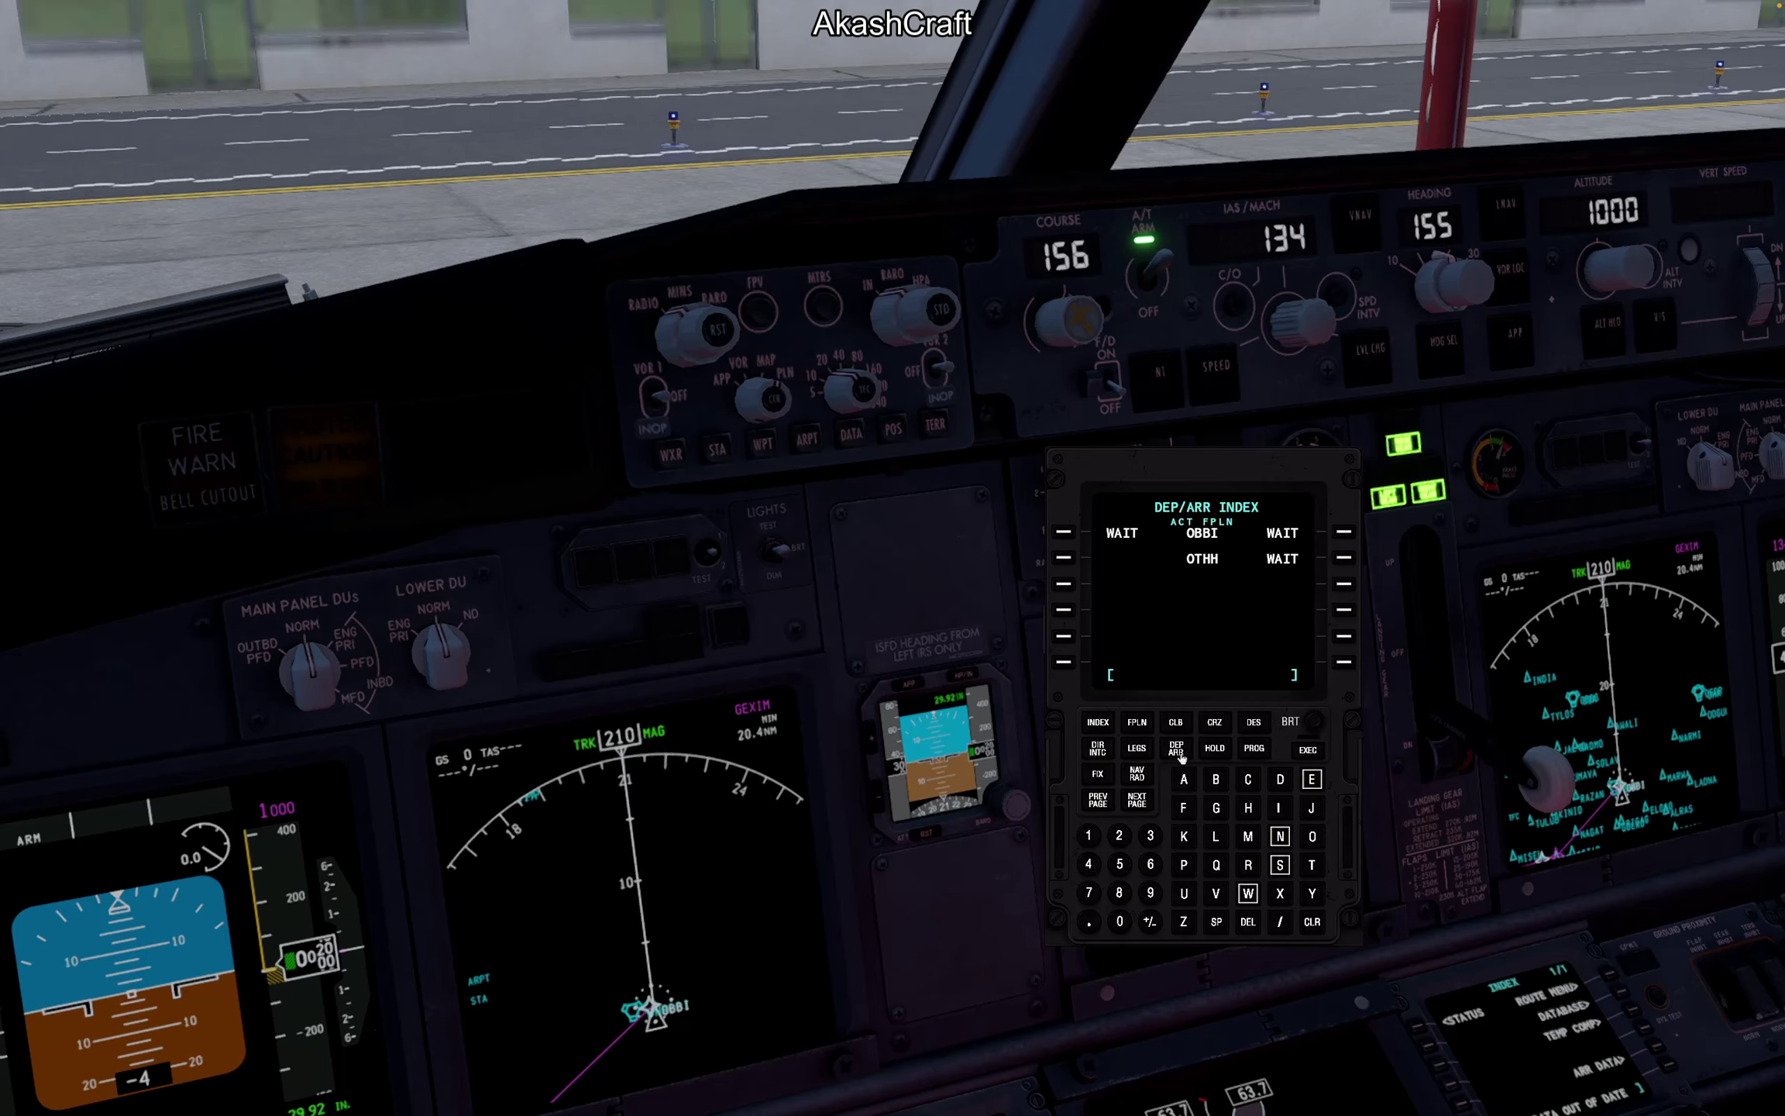
{"action": "left_click", "coordinate": [1064, 532]}
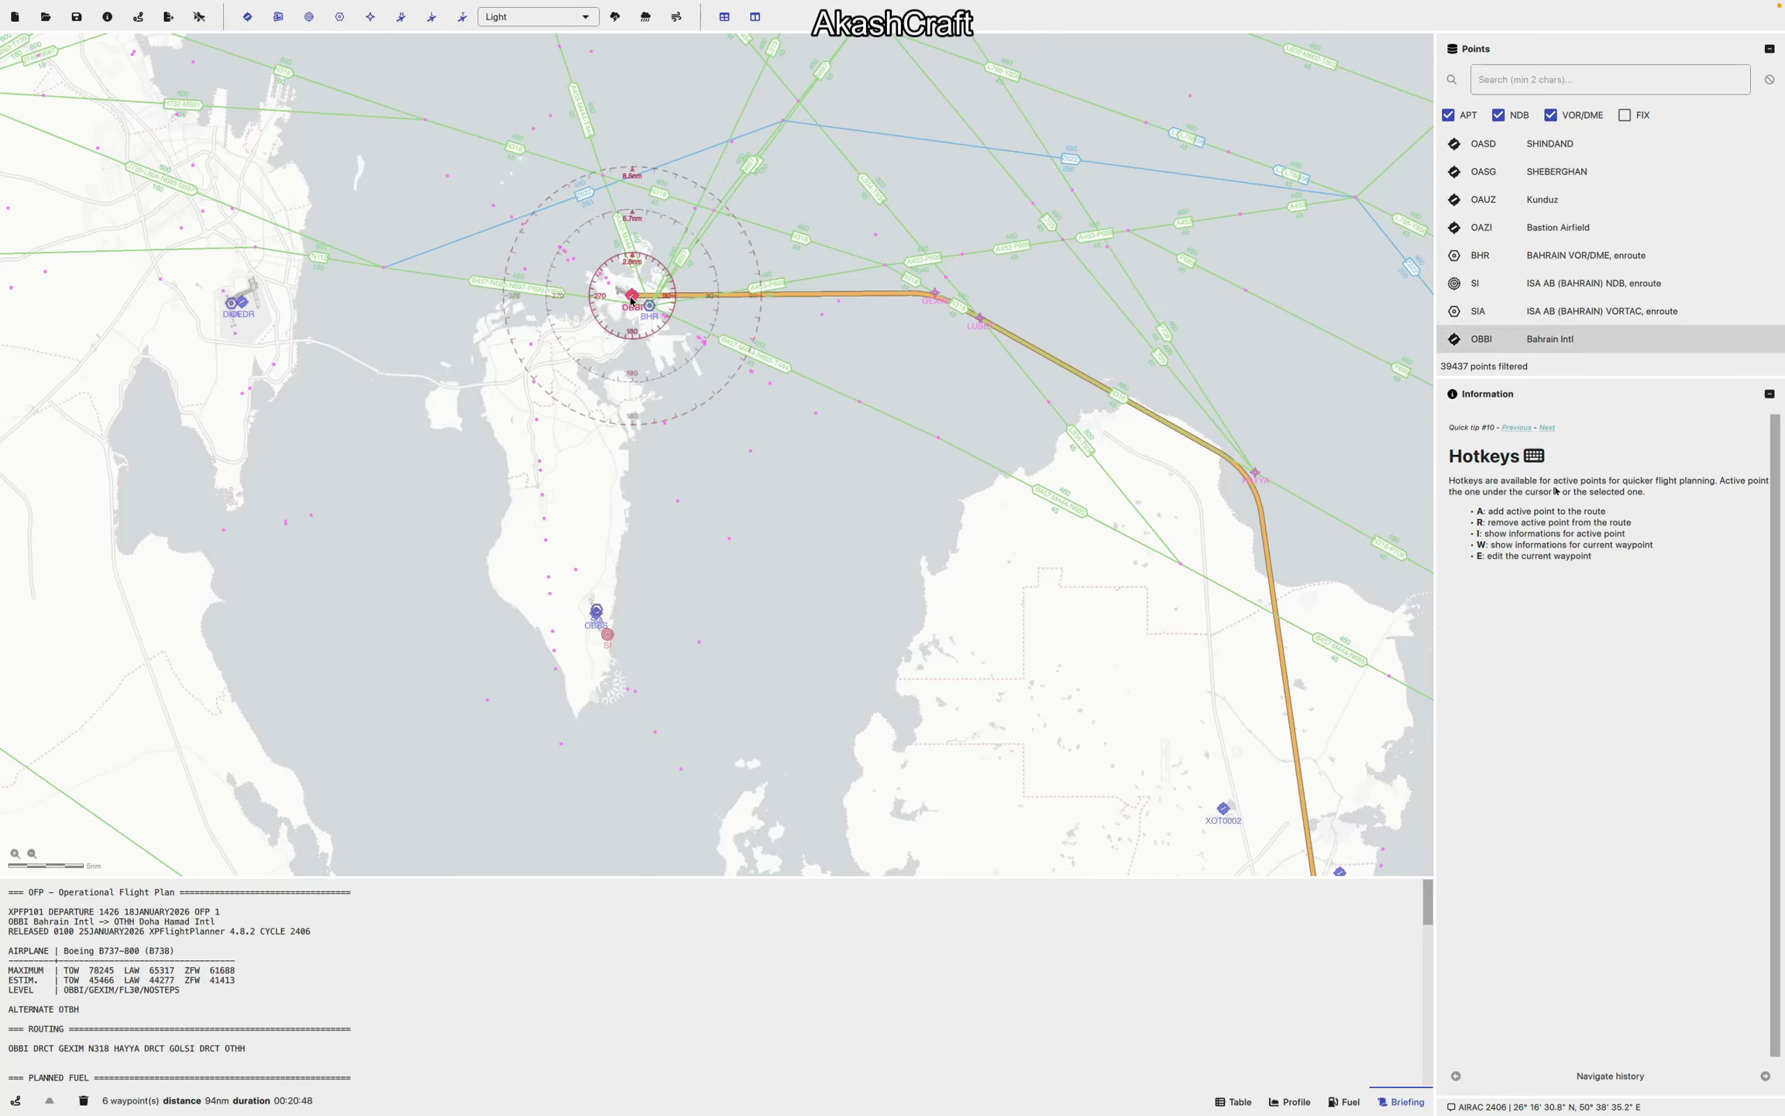
Step: In XPFlightPlanner, open the options for OBBI on the map, and back in X-Plane examine the aircraft's position on the airport map
{"action": "right_click", "coordinate": [632, 299]}
{"action": "mouse_move", "coordinate": [736, 440]}
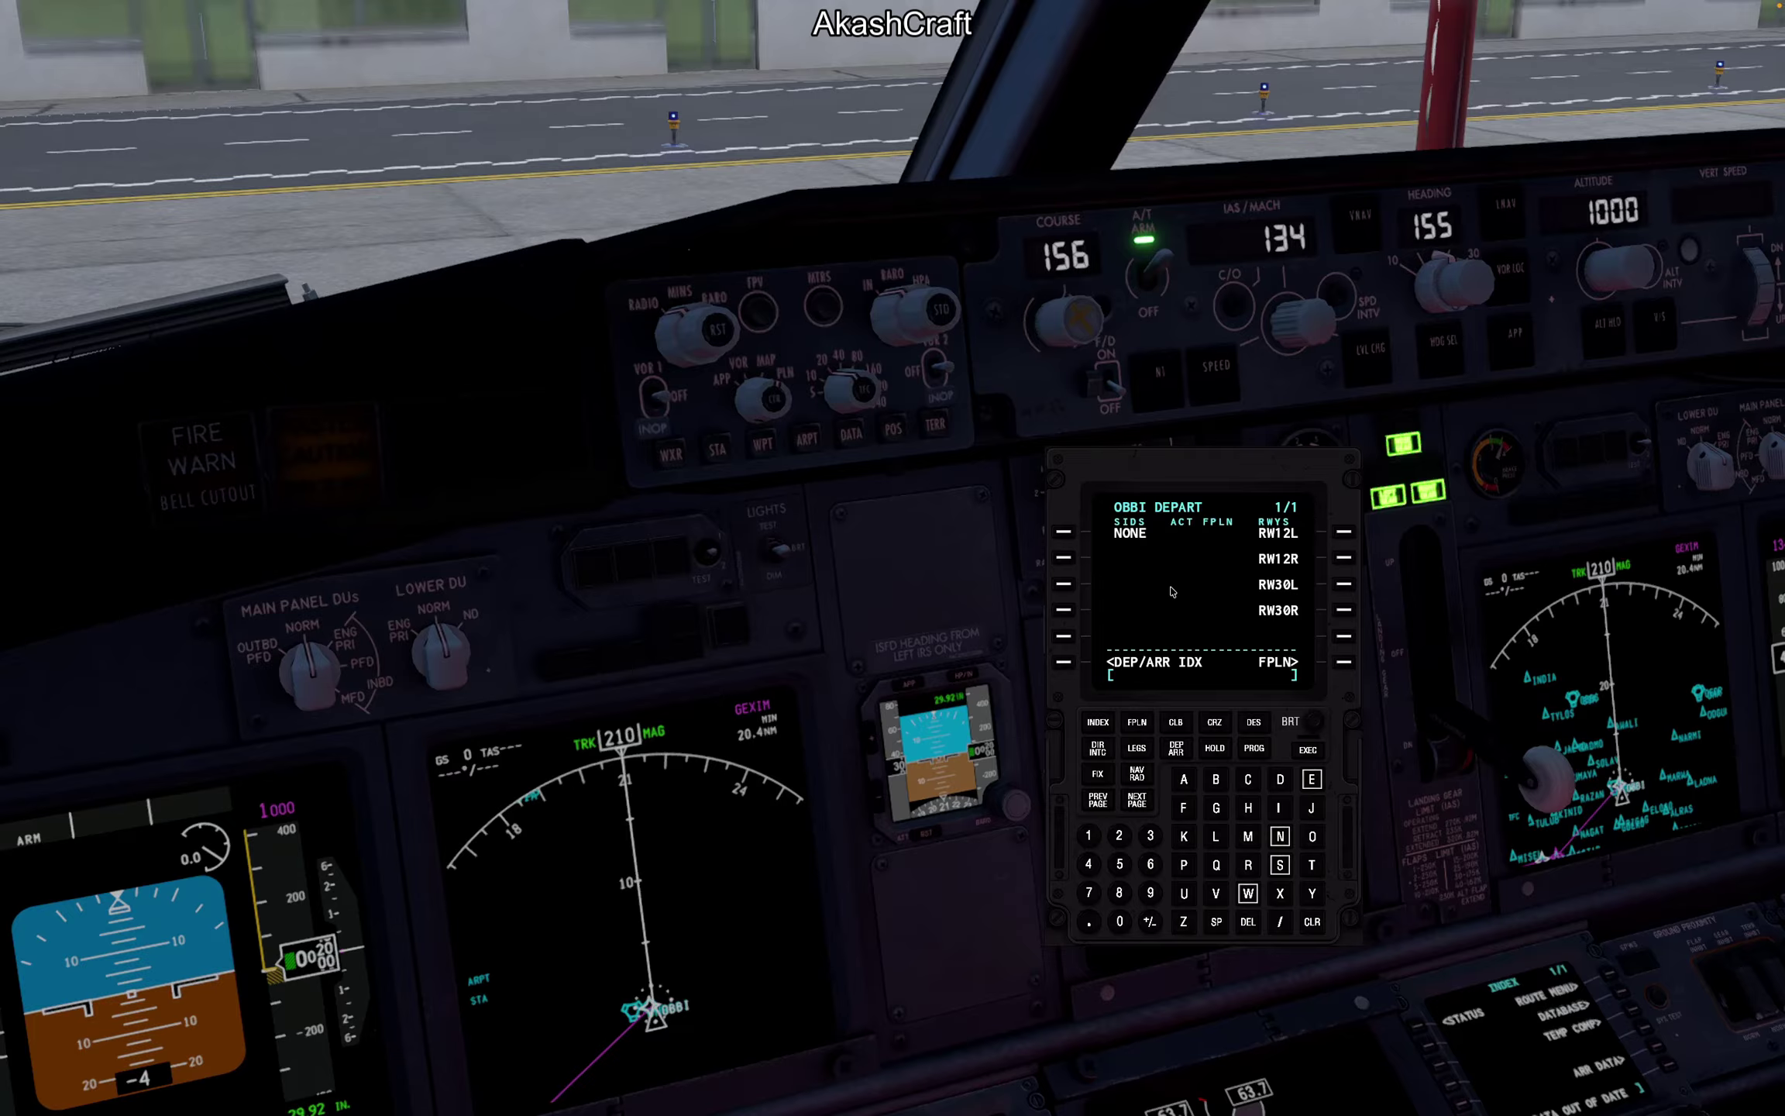
{"action": "key", "text": "m"}
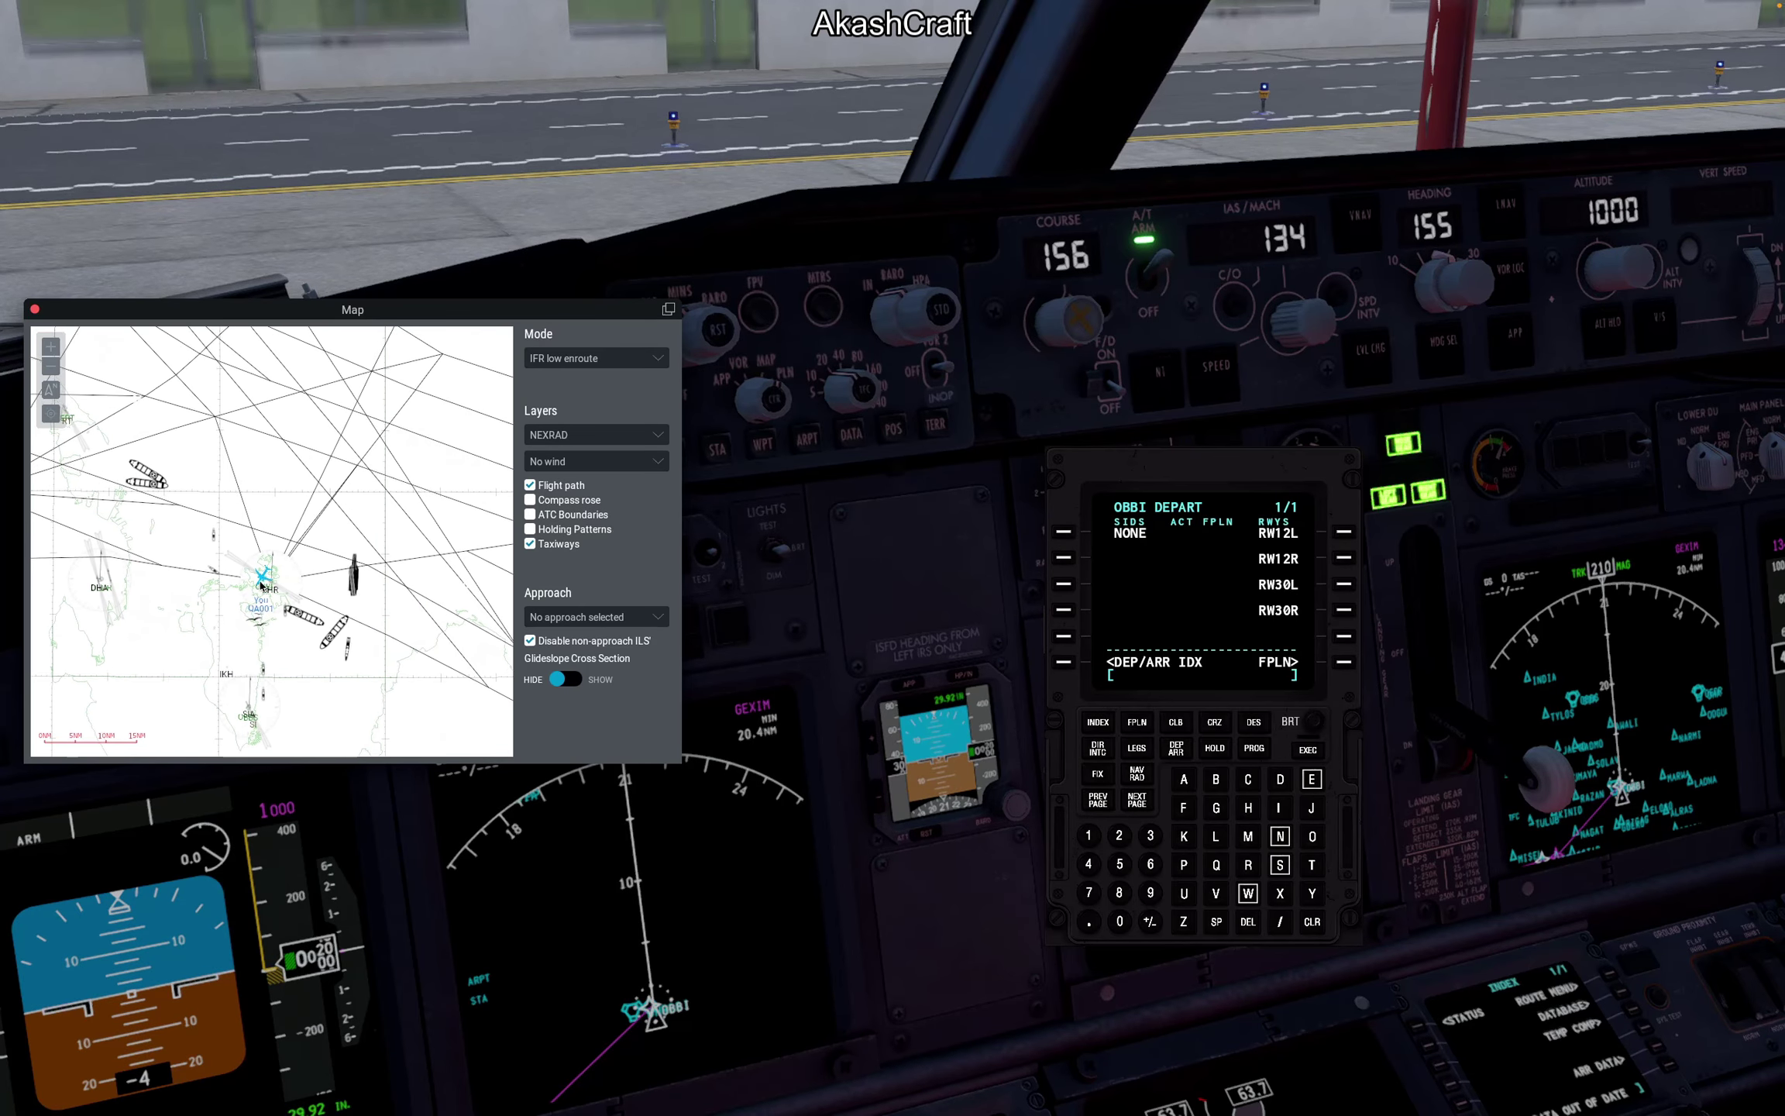
{"action": "scroll", "coordinate": [262, 585], "scroll_direction": "up", "scroll_amount": 5}
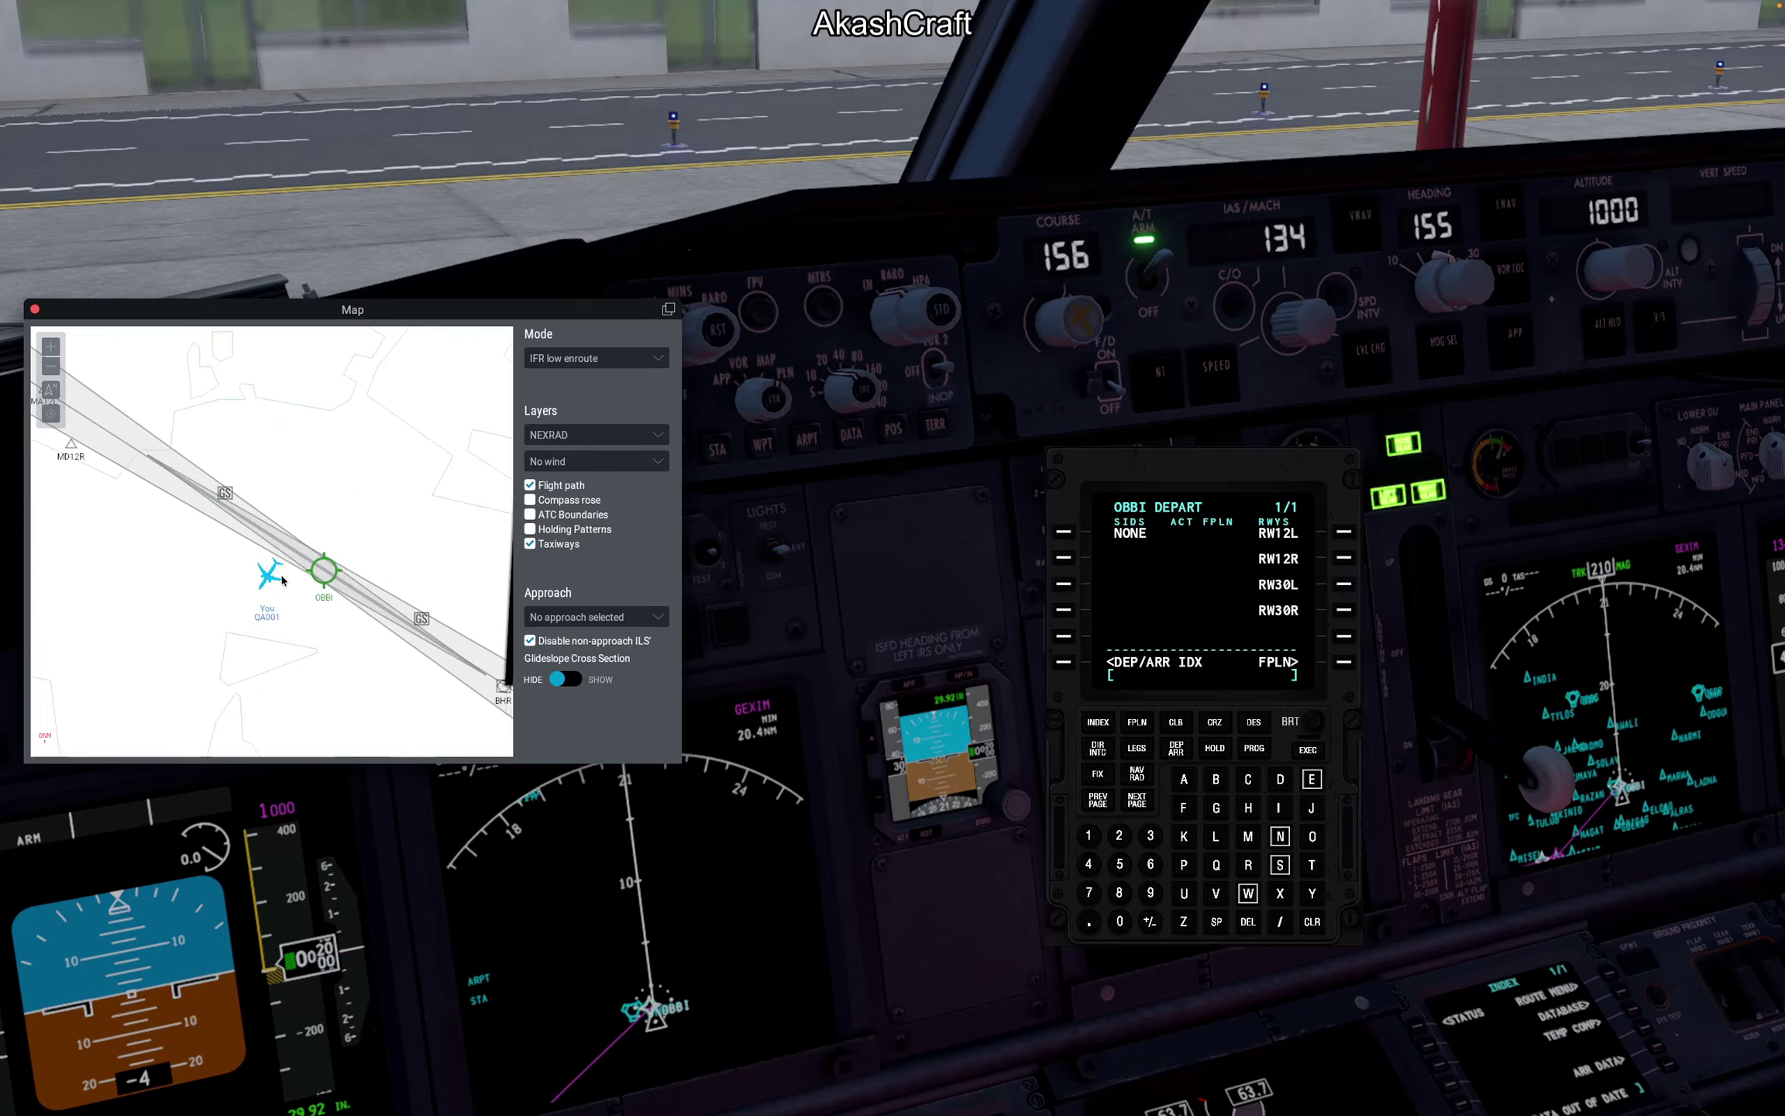
{"action": "scroll", "coordinate": [283, 573], "scroll_direction": "down", "scroll_amount": 5}
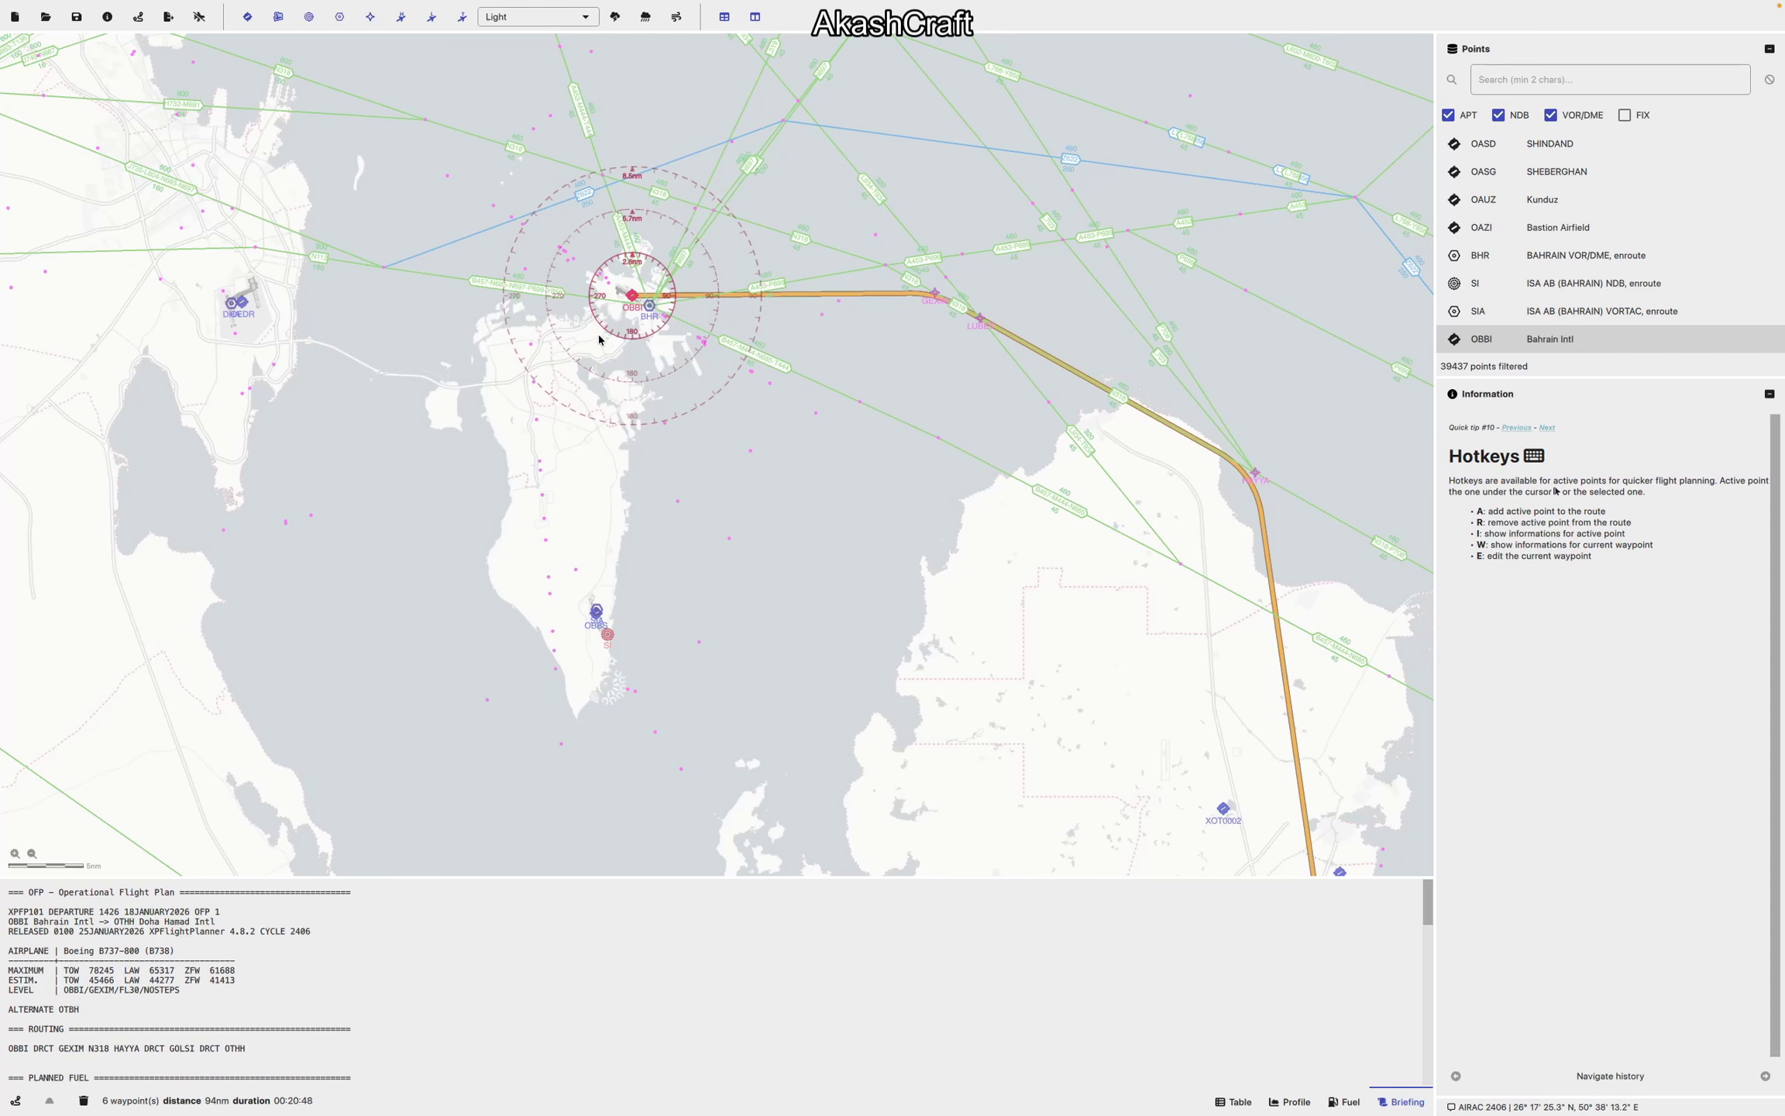
Step: In XPFlightPlanner, examine the OBBI airport layout and show the details of Runway 12L-30R
{"action": "scroll", "coordinate": [599, 339], "scroll_direction": "up", "scroll_amount": 6}
{"action": "scroll", "coordinate": [486, 523], "scroll_direction": "down", "scroll_amount": 5}
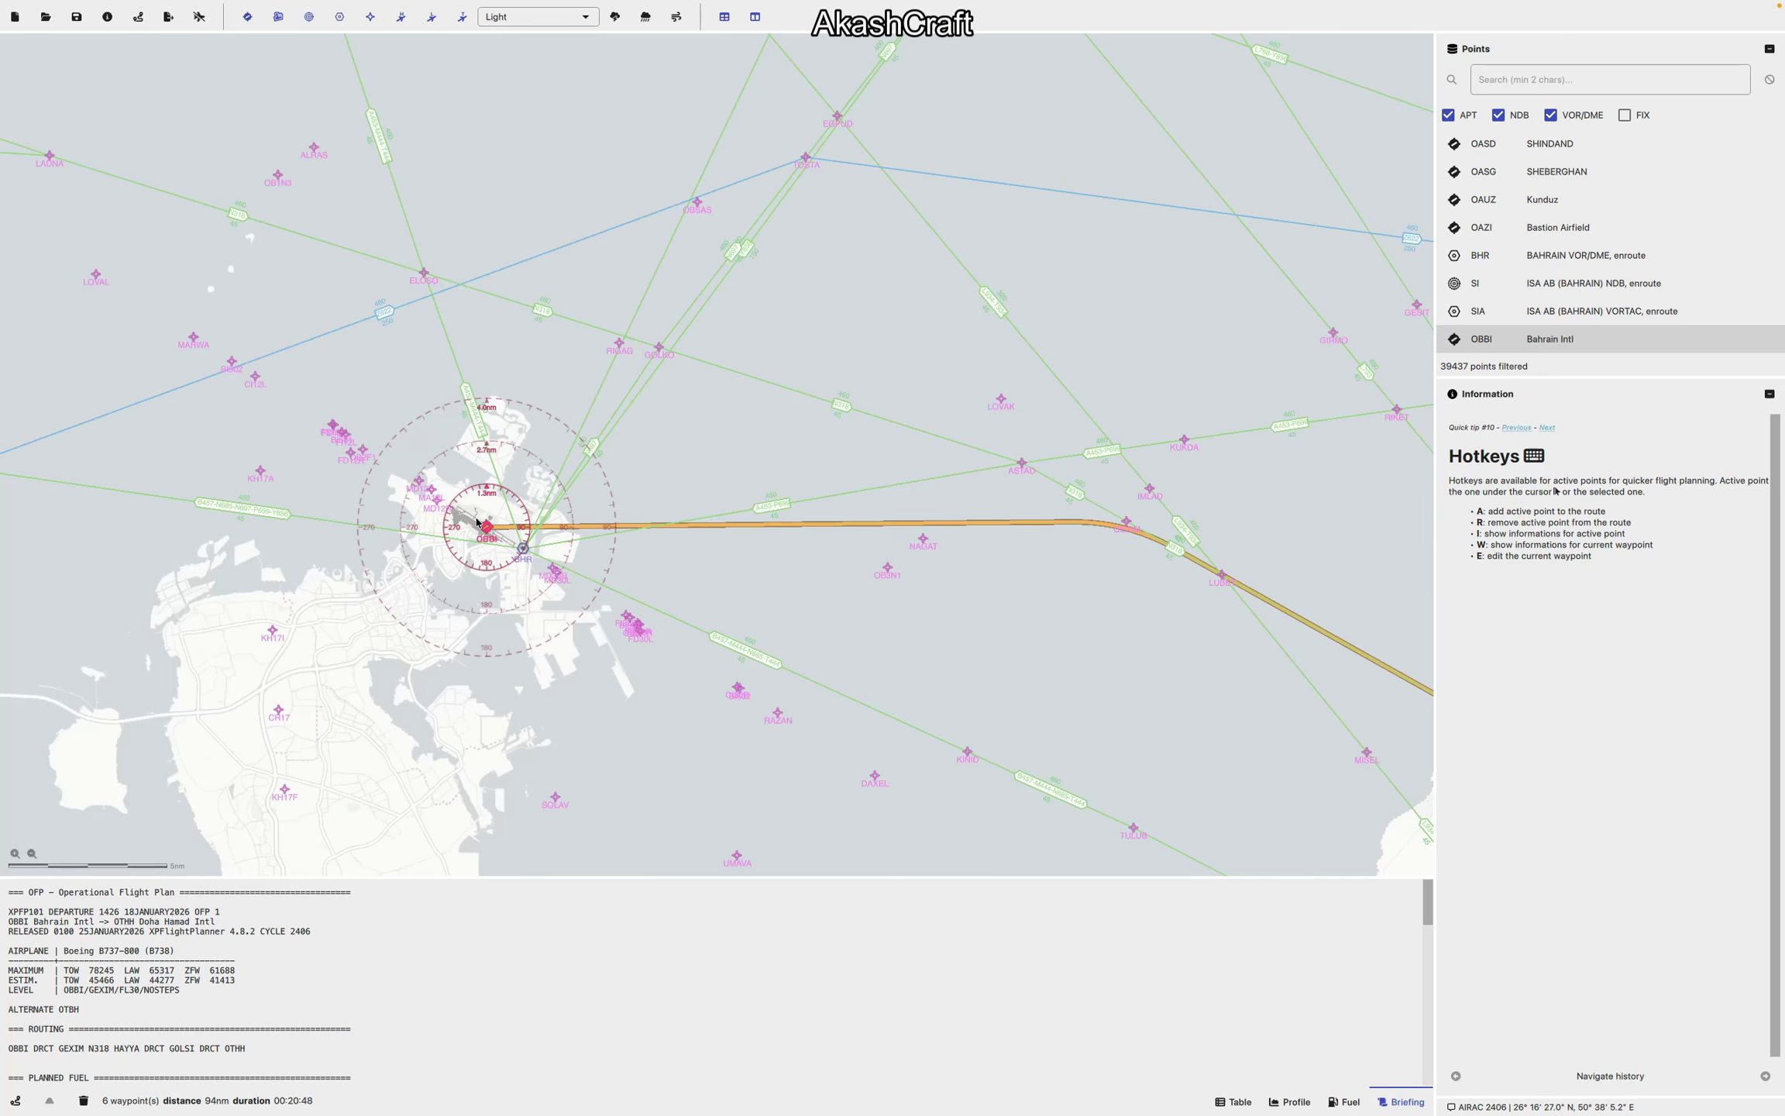
{"action": "scroll", "coordinate": [478, 523], "scroll_direction": "up", "scroll_amount": 6}
{"action": "scroll", "coordinate": [375, 493], "scroll_direction": "down", "scroll_amount": 2}
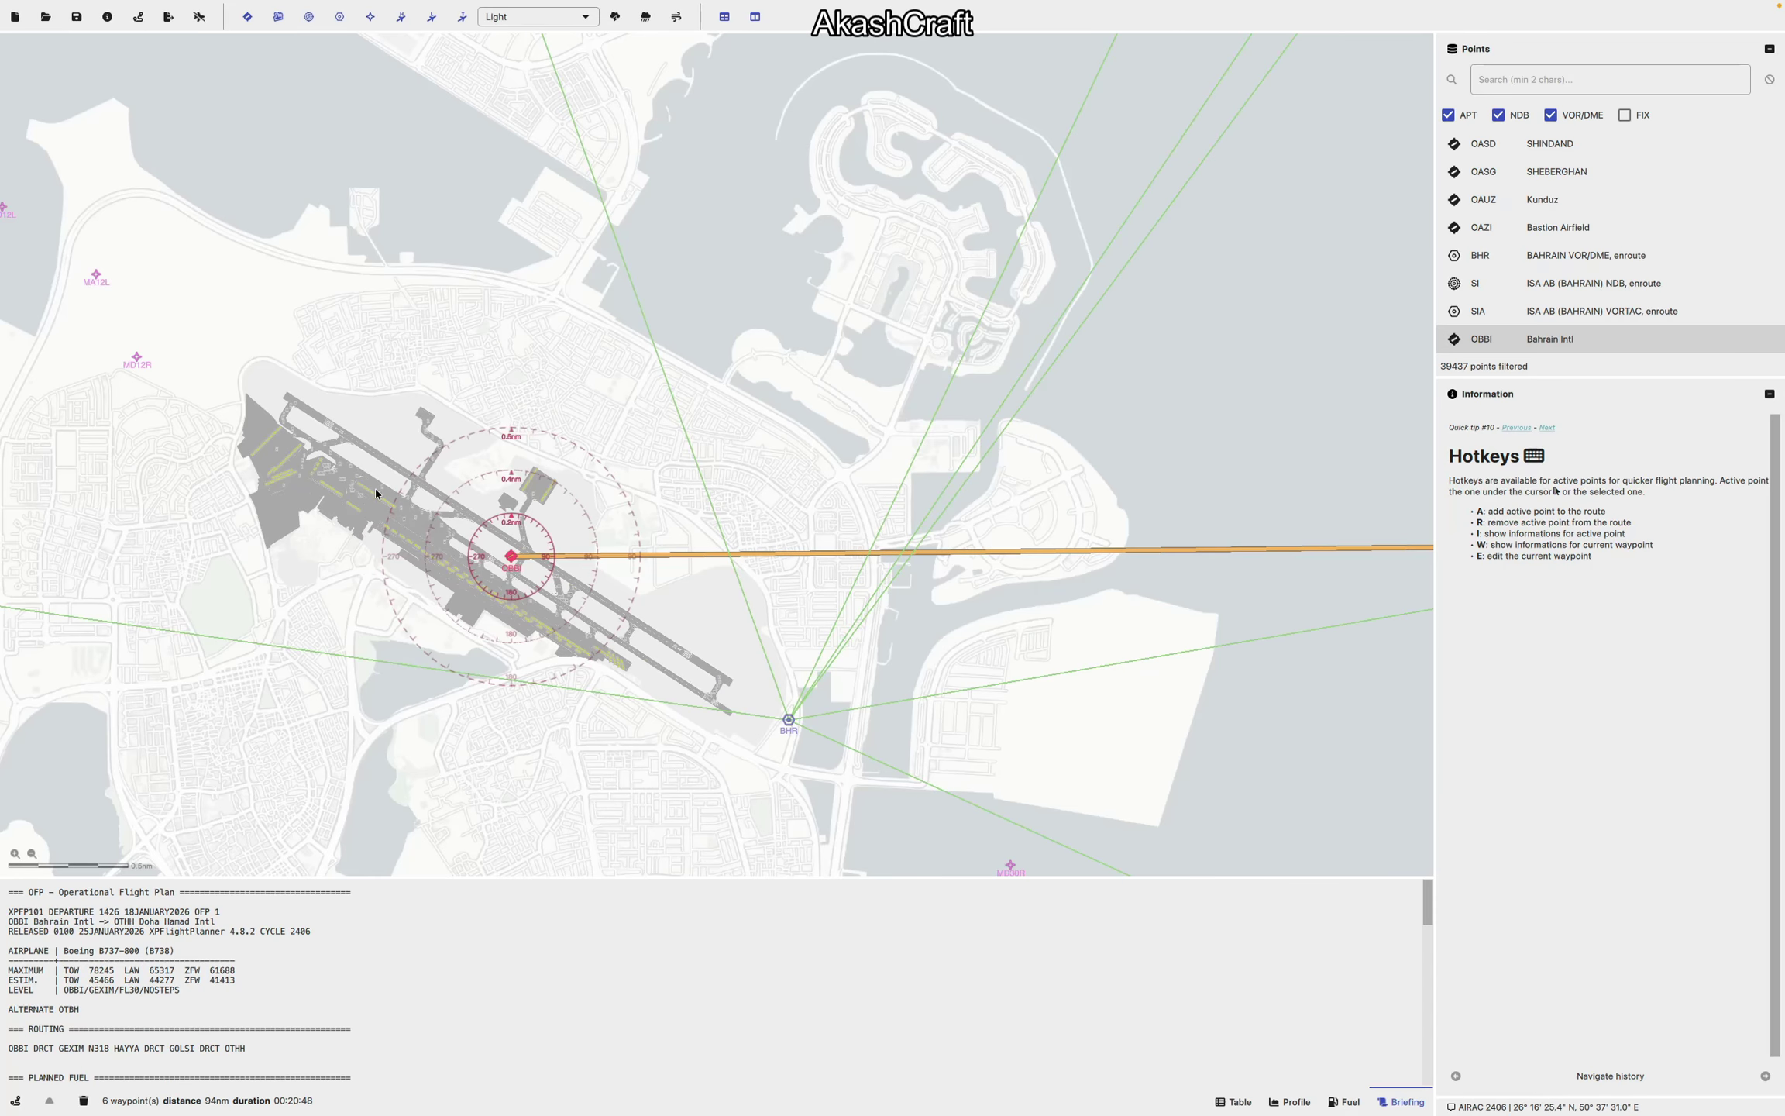
{"action": "scroll", "coordinate": [380, 457], "scroll_direction": "up", "scroll_amount": 3}
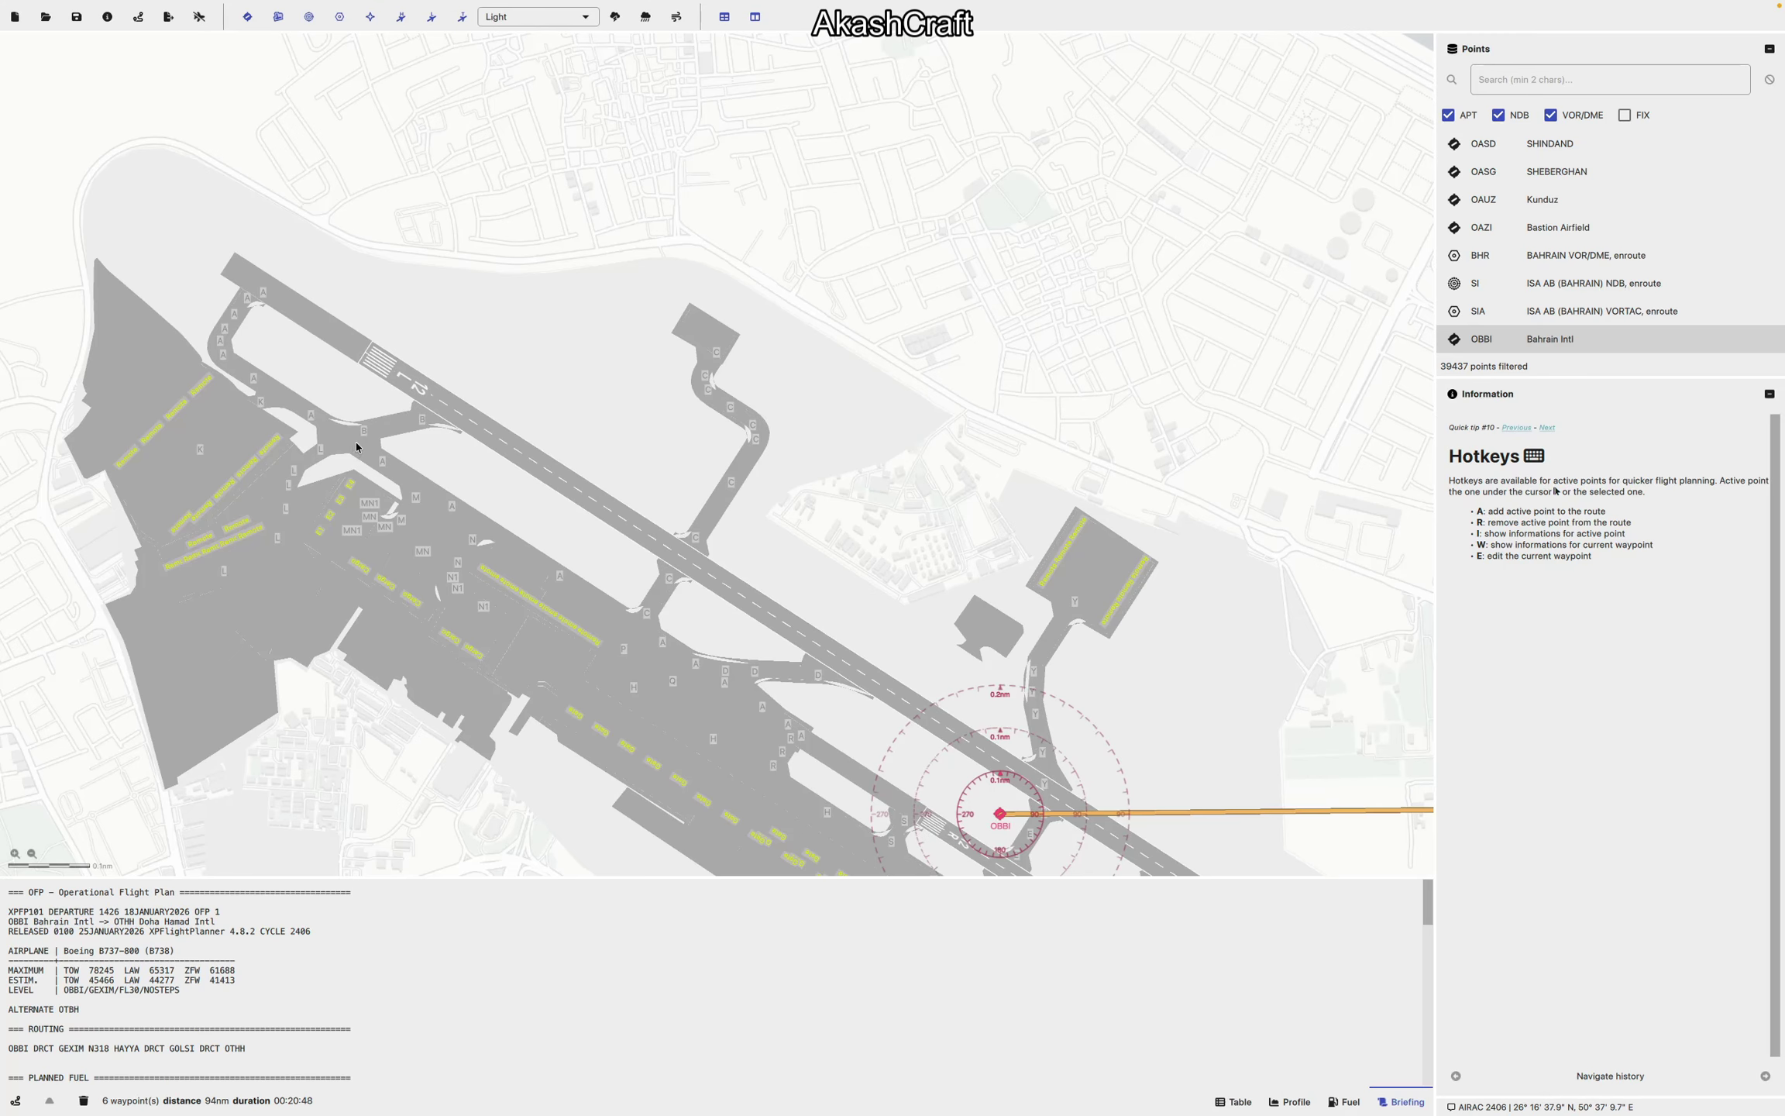
{"action": "left_click", "coordinate": [404, 392]}
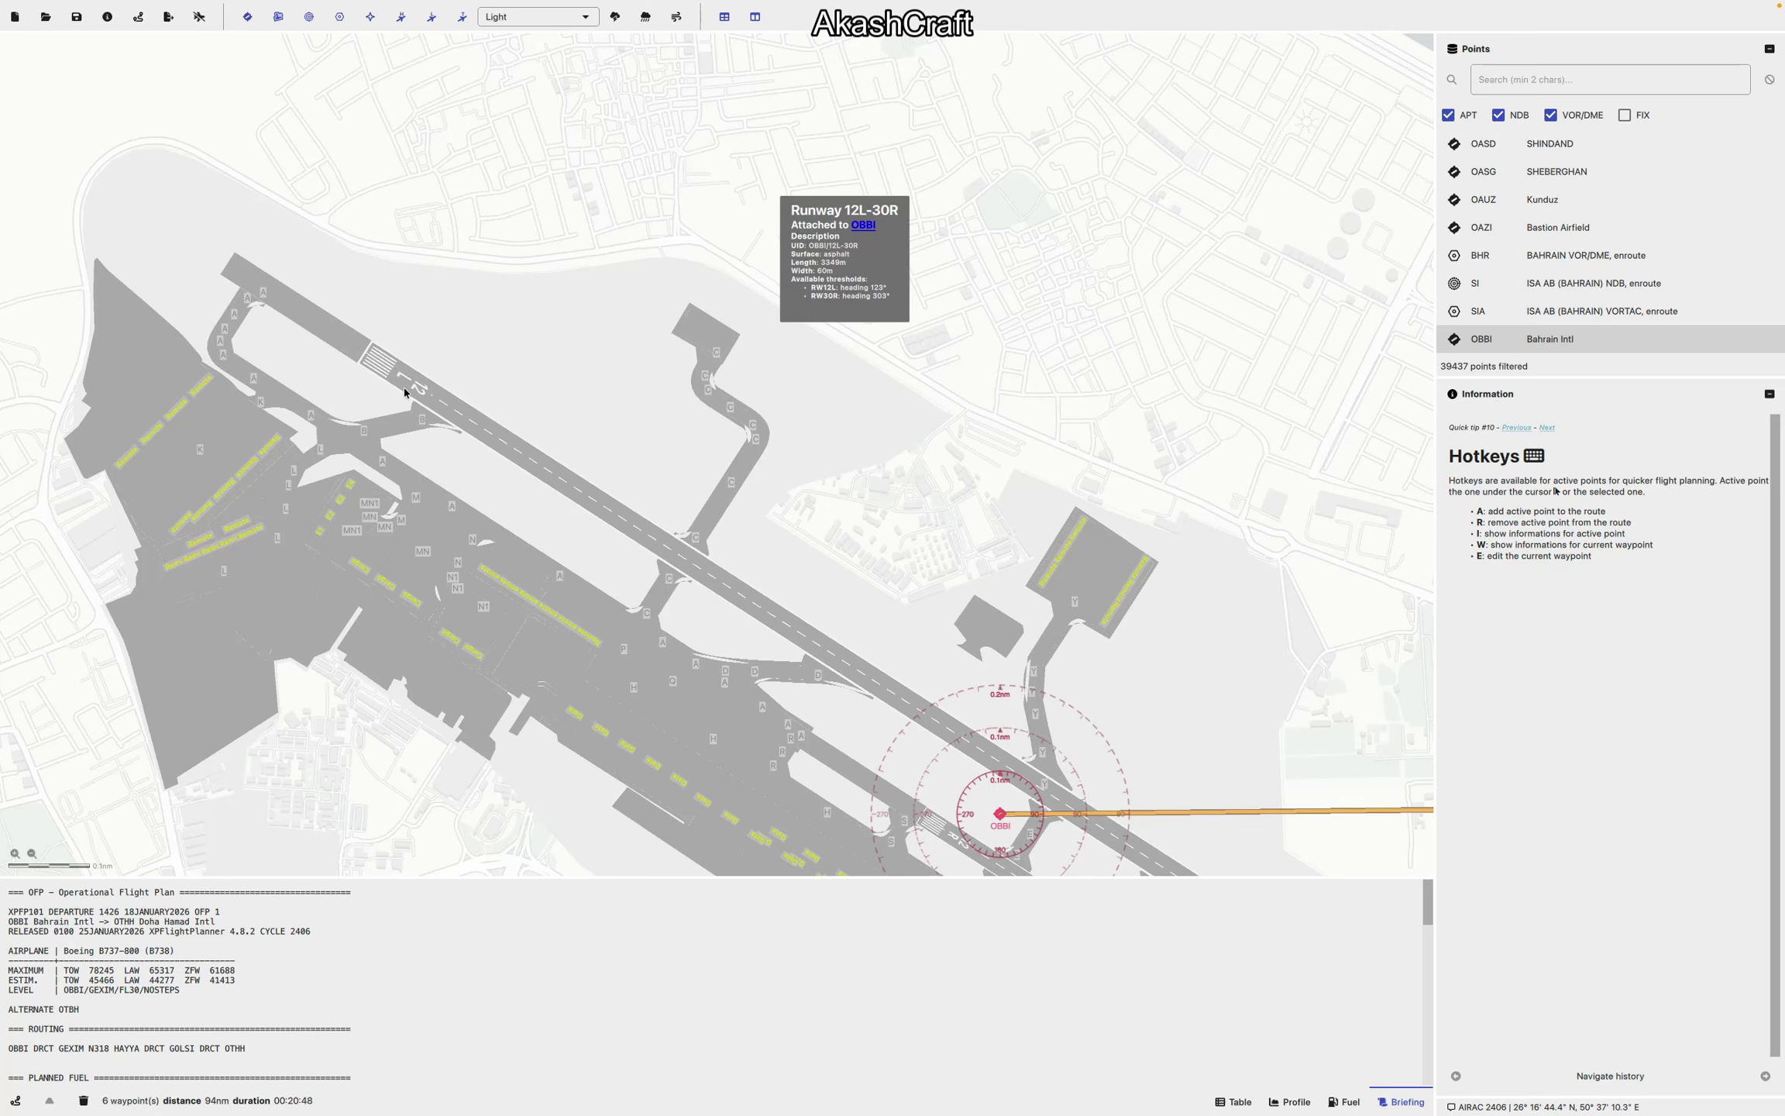
Step: Examine the OBBI surroundings and the start of the route toward GEXIM relative to Runway 12L-30R
{"action": "scroll", "coordinate": [626, 463], "scroll_direction": "down", "scroll_amount": 3}
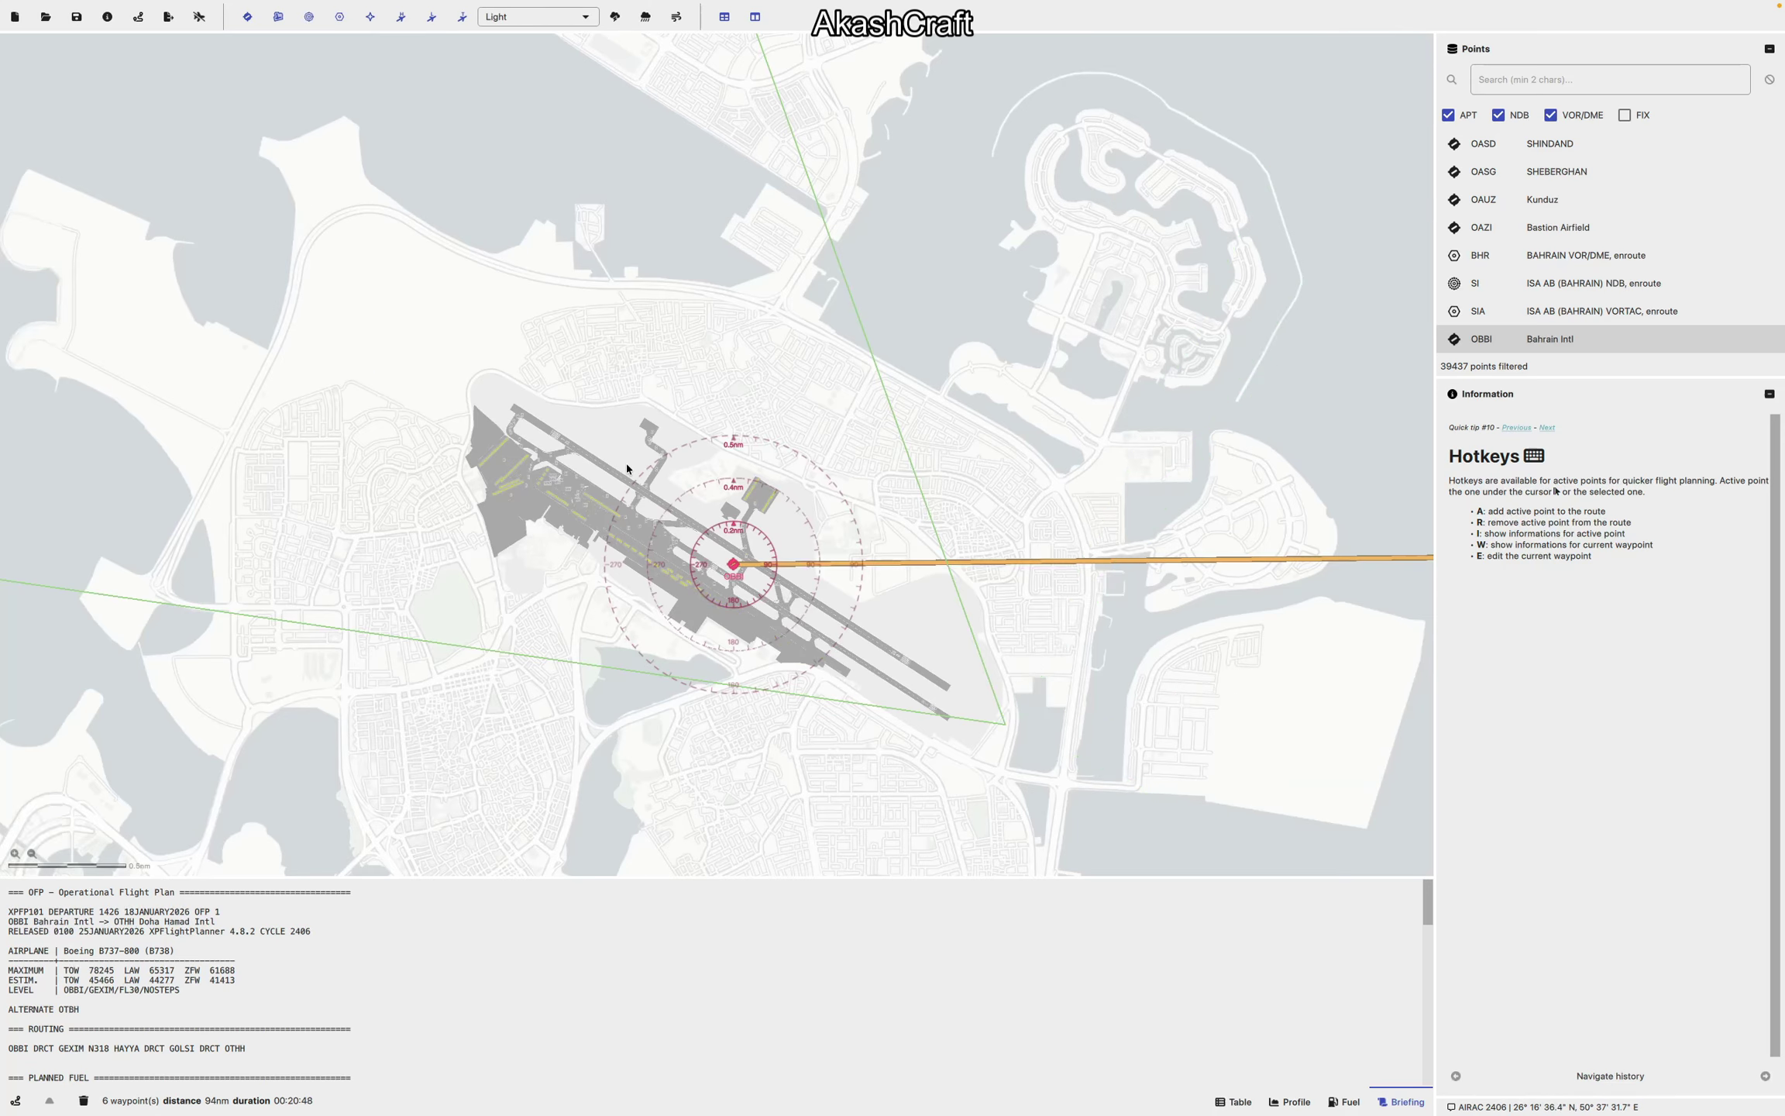
{"action": "scroll", "coordinate": [1028, 747], "scroll_direction": "down", "scroll_amount": 5}
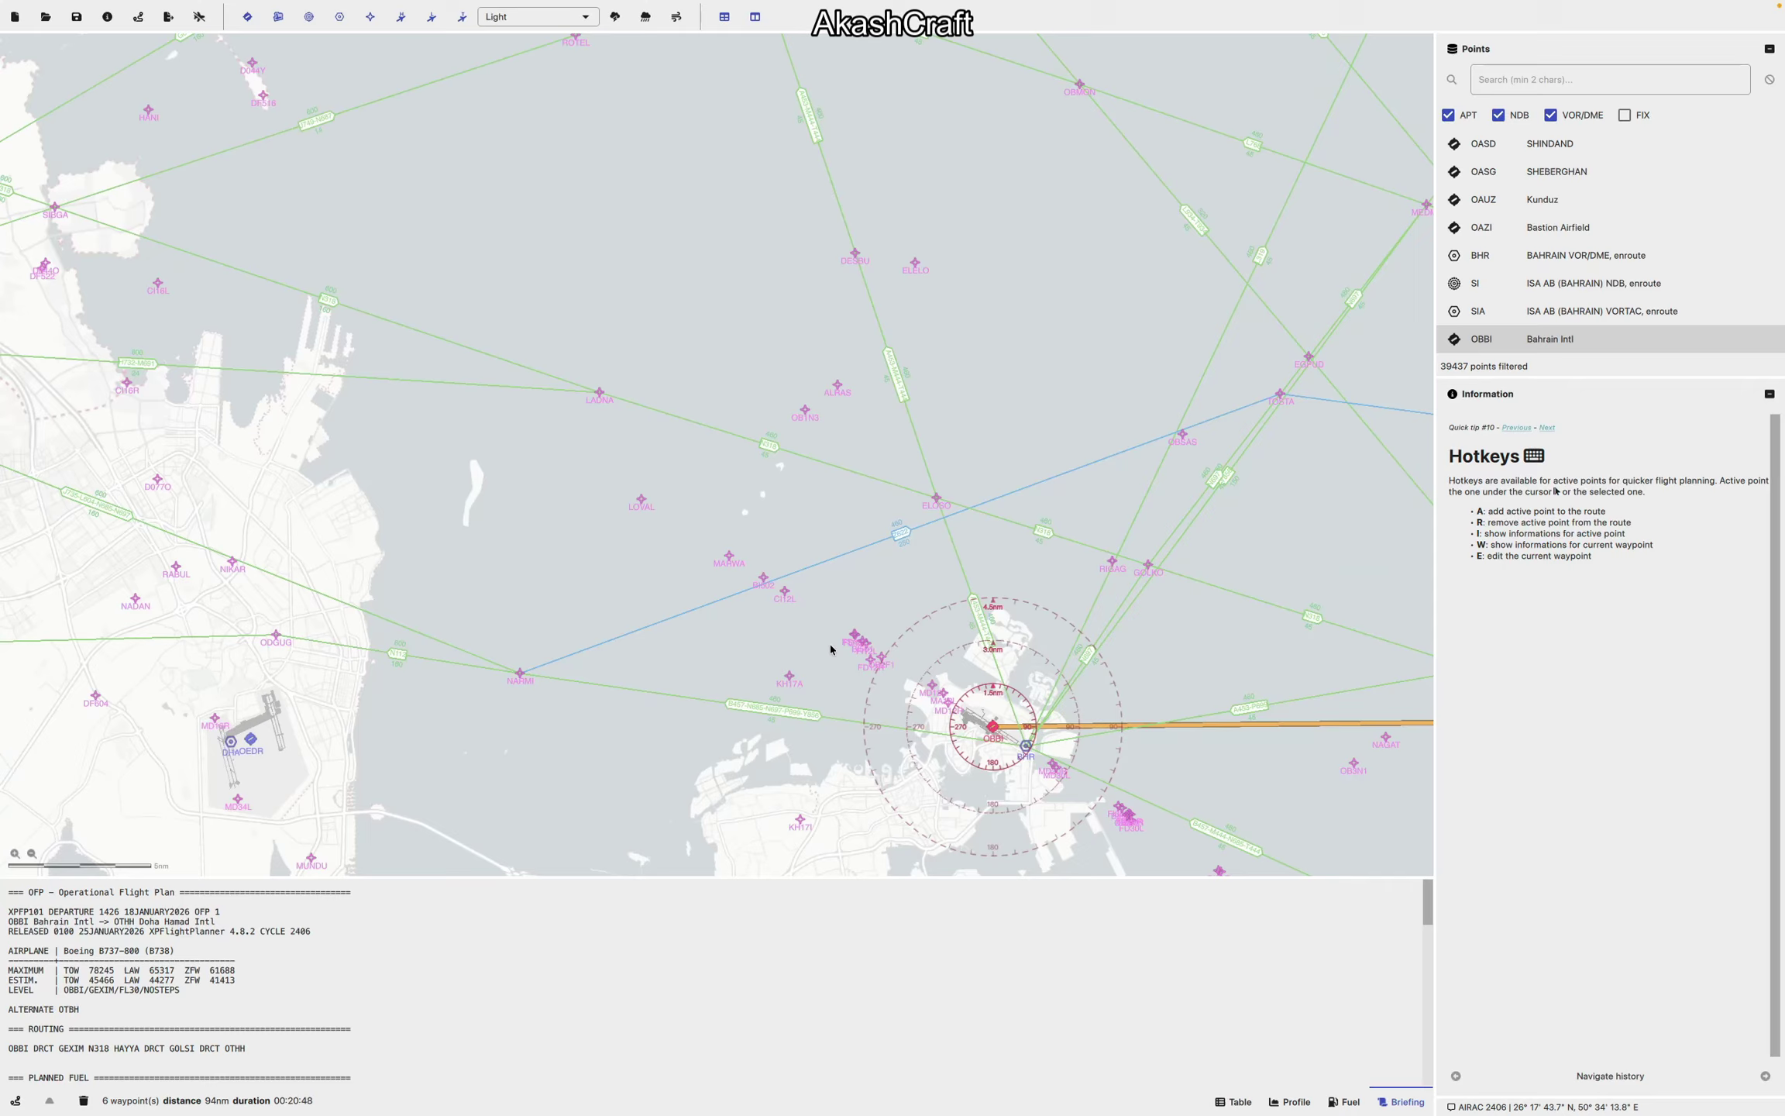
{"action": "left_click_drag", "start_coordinate": [966, 711], "coordinate": [627, 627]}
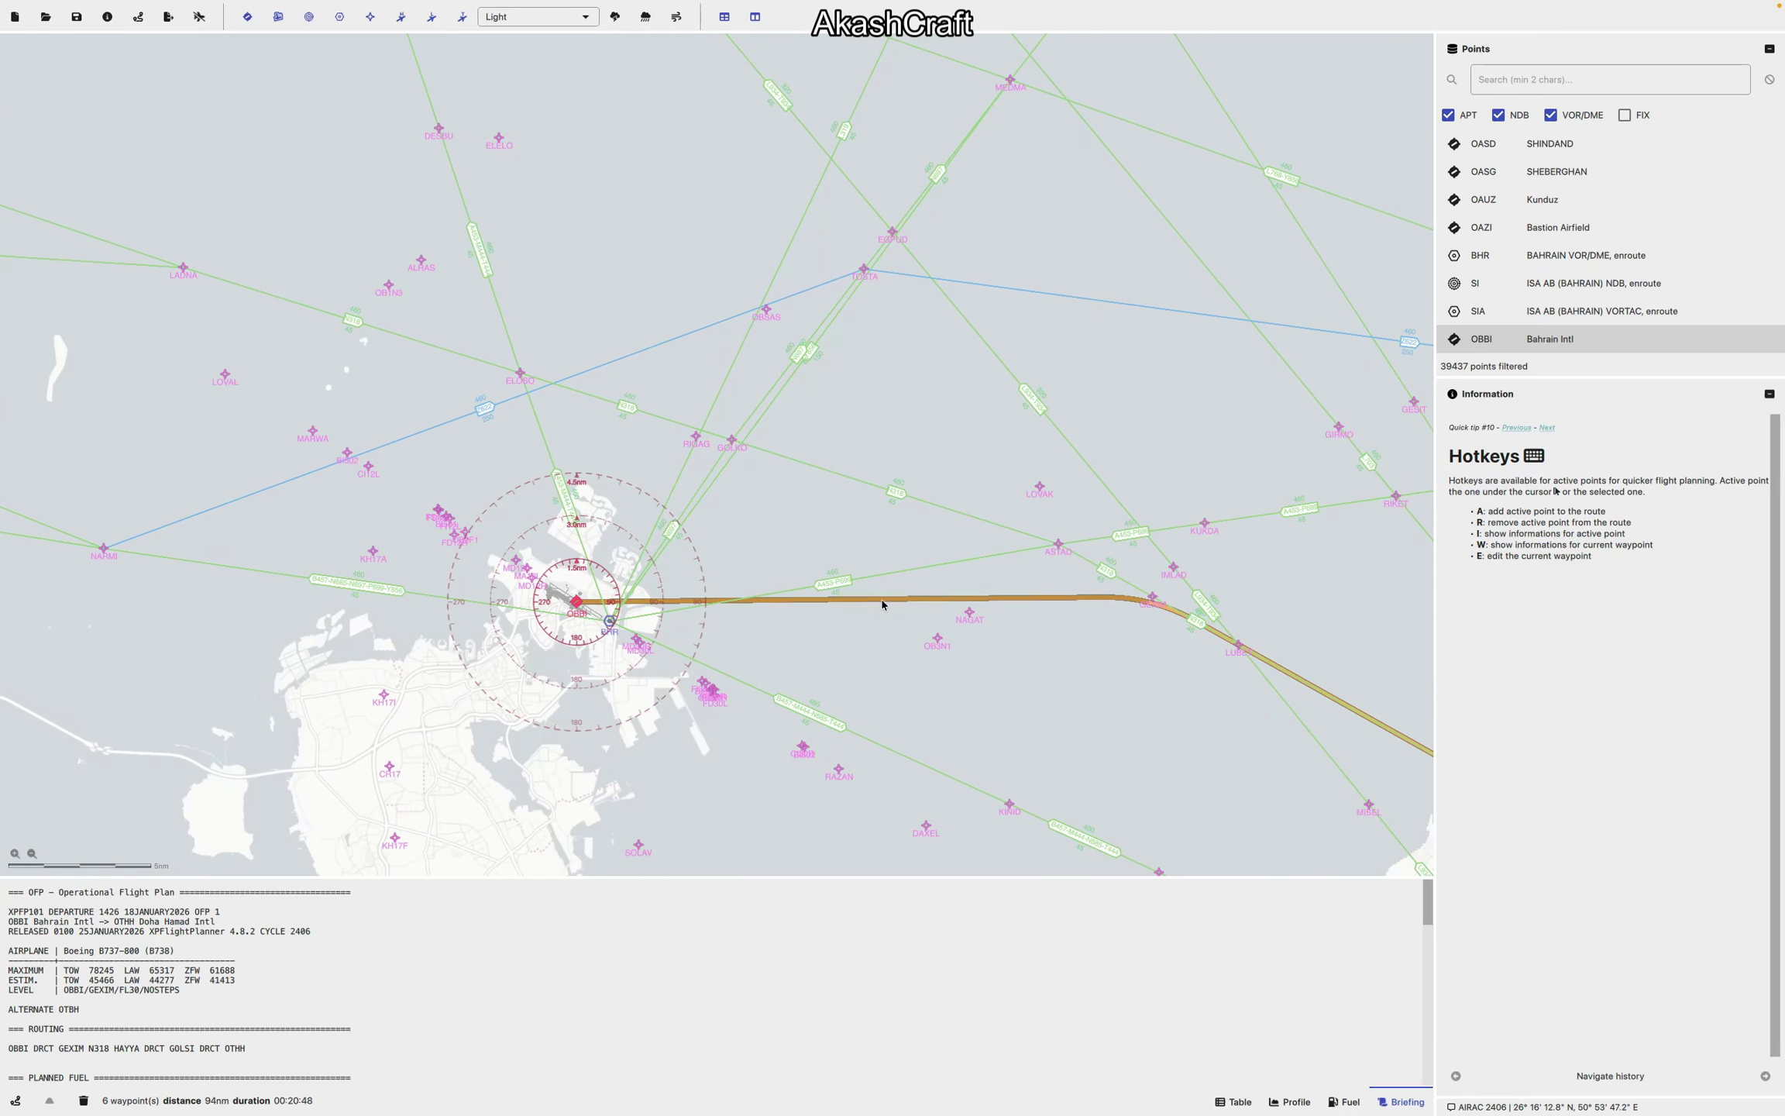
{"action": "scroll", "coordinate": [511, 597], "scroll_direction": "up", "scroll_amount": 8}
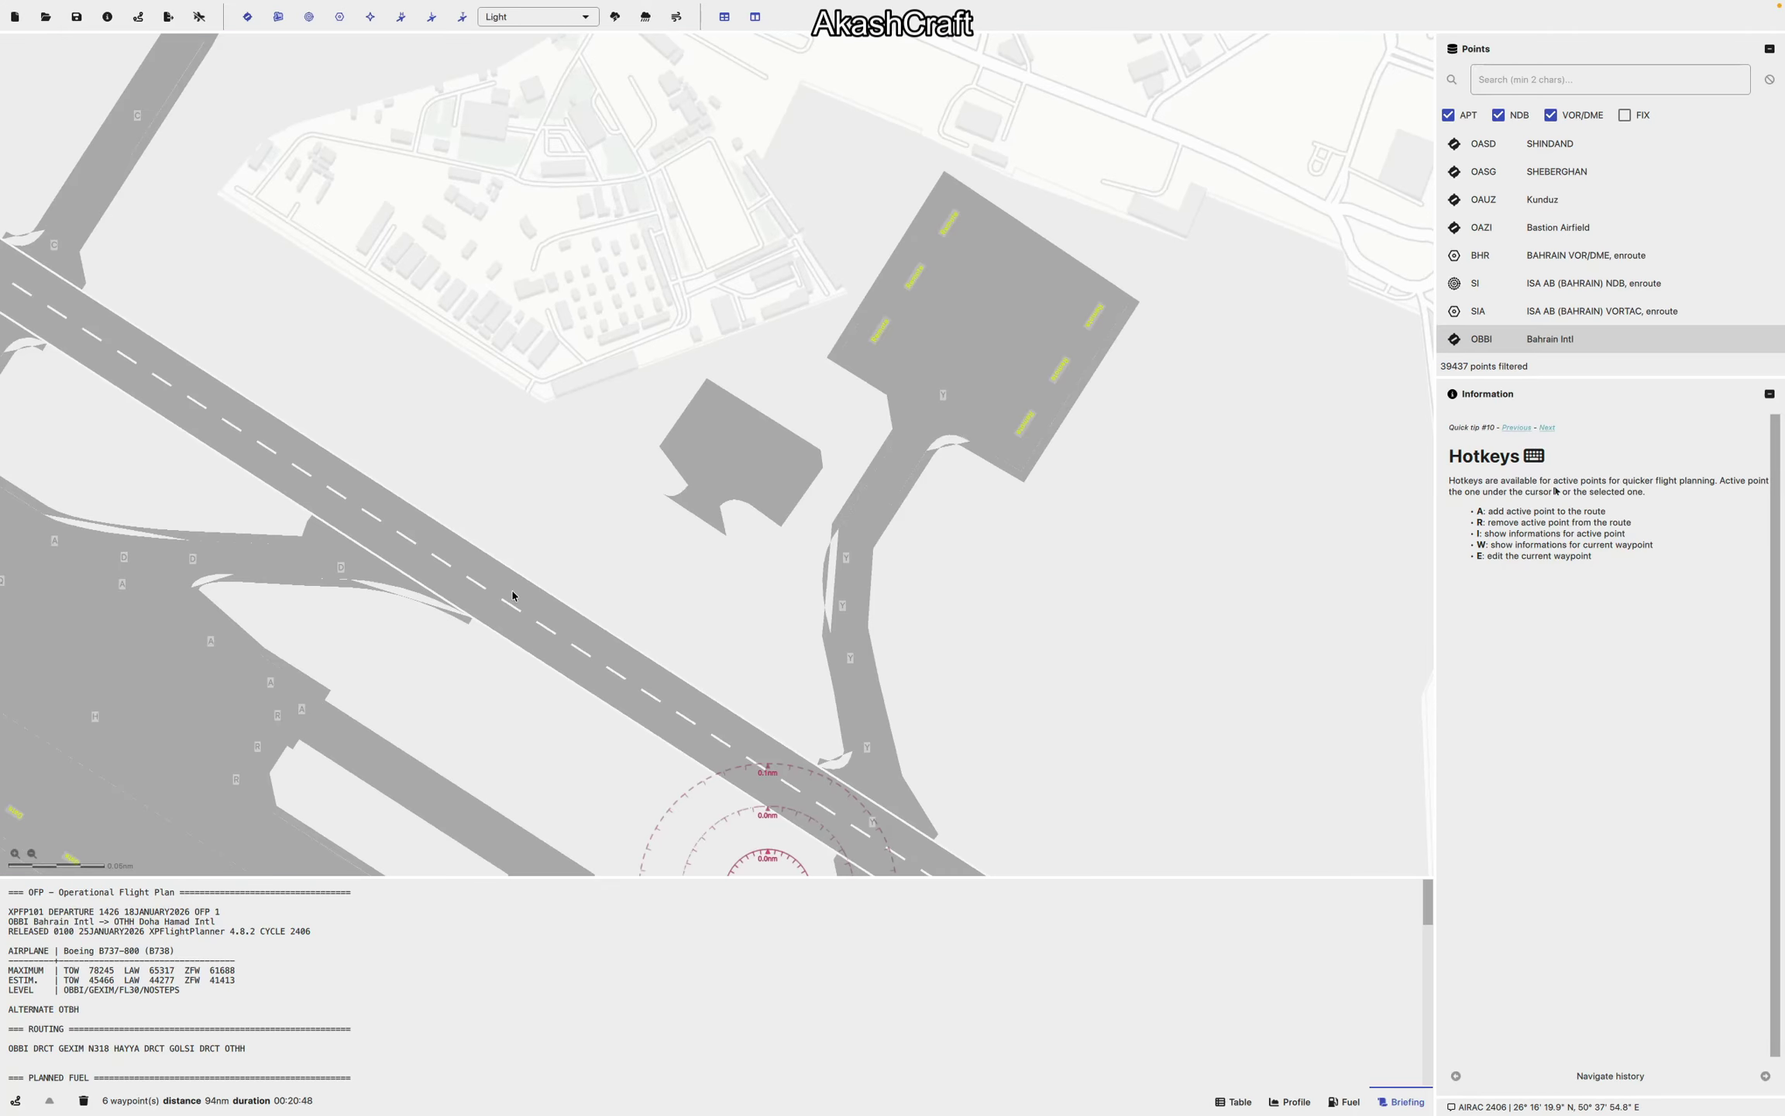
{"action": "scroll", "coordinate": [438, 565], "scroll_direction": "down", "scroll_amount": 4}
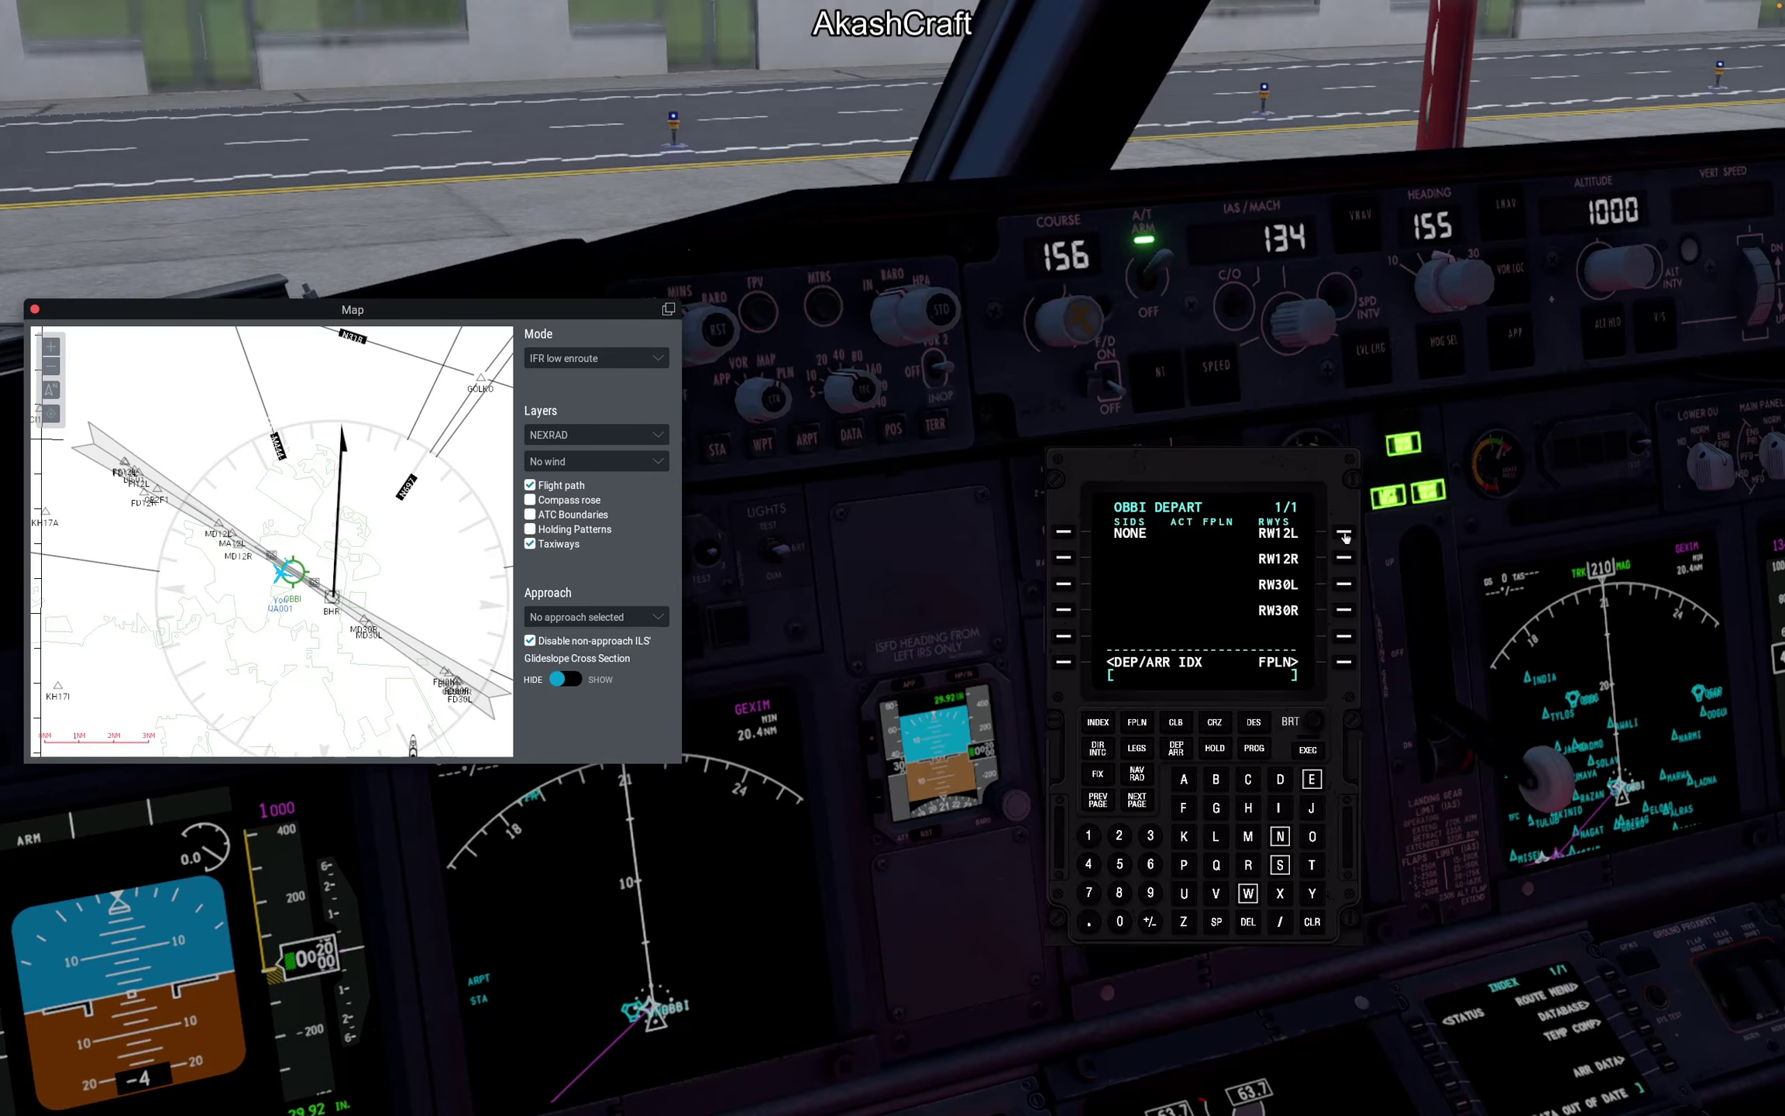
Step: Back in the X-Plane CDU, select RW12L for departure from OBBI and execute it, and browse the OTHH arrival procedures
{"action": "left_click", "coordinate": [1343, 533]}
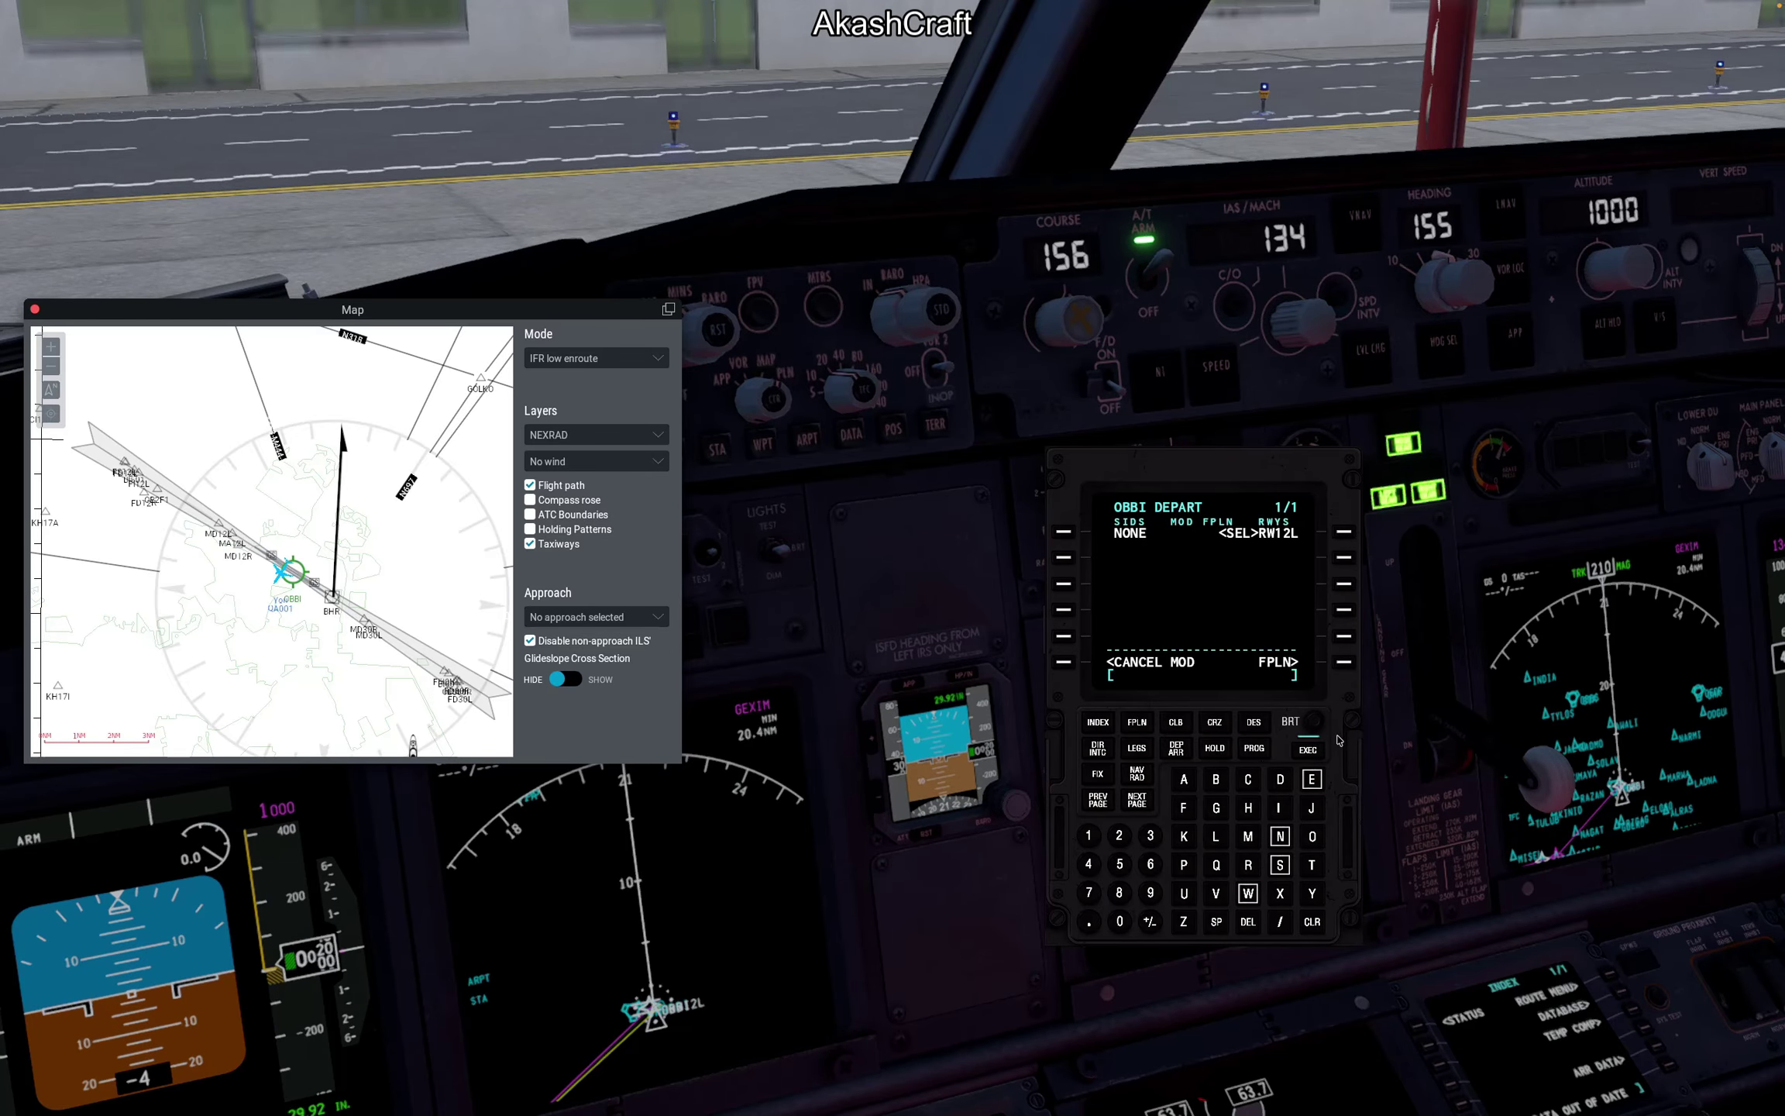
{"action": "left_click", "coordinate": [1310, 751]}
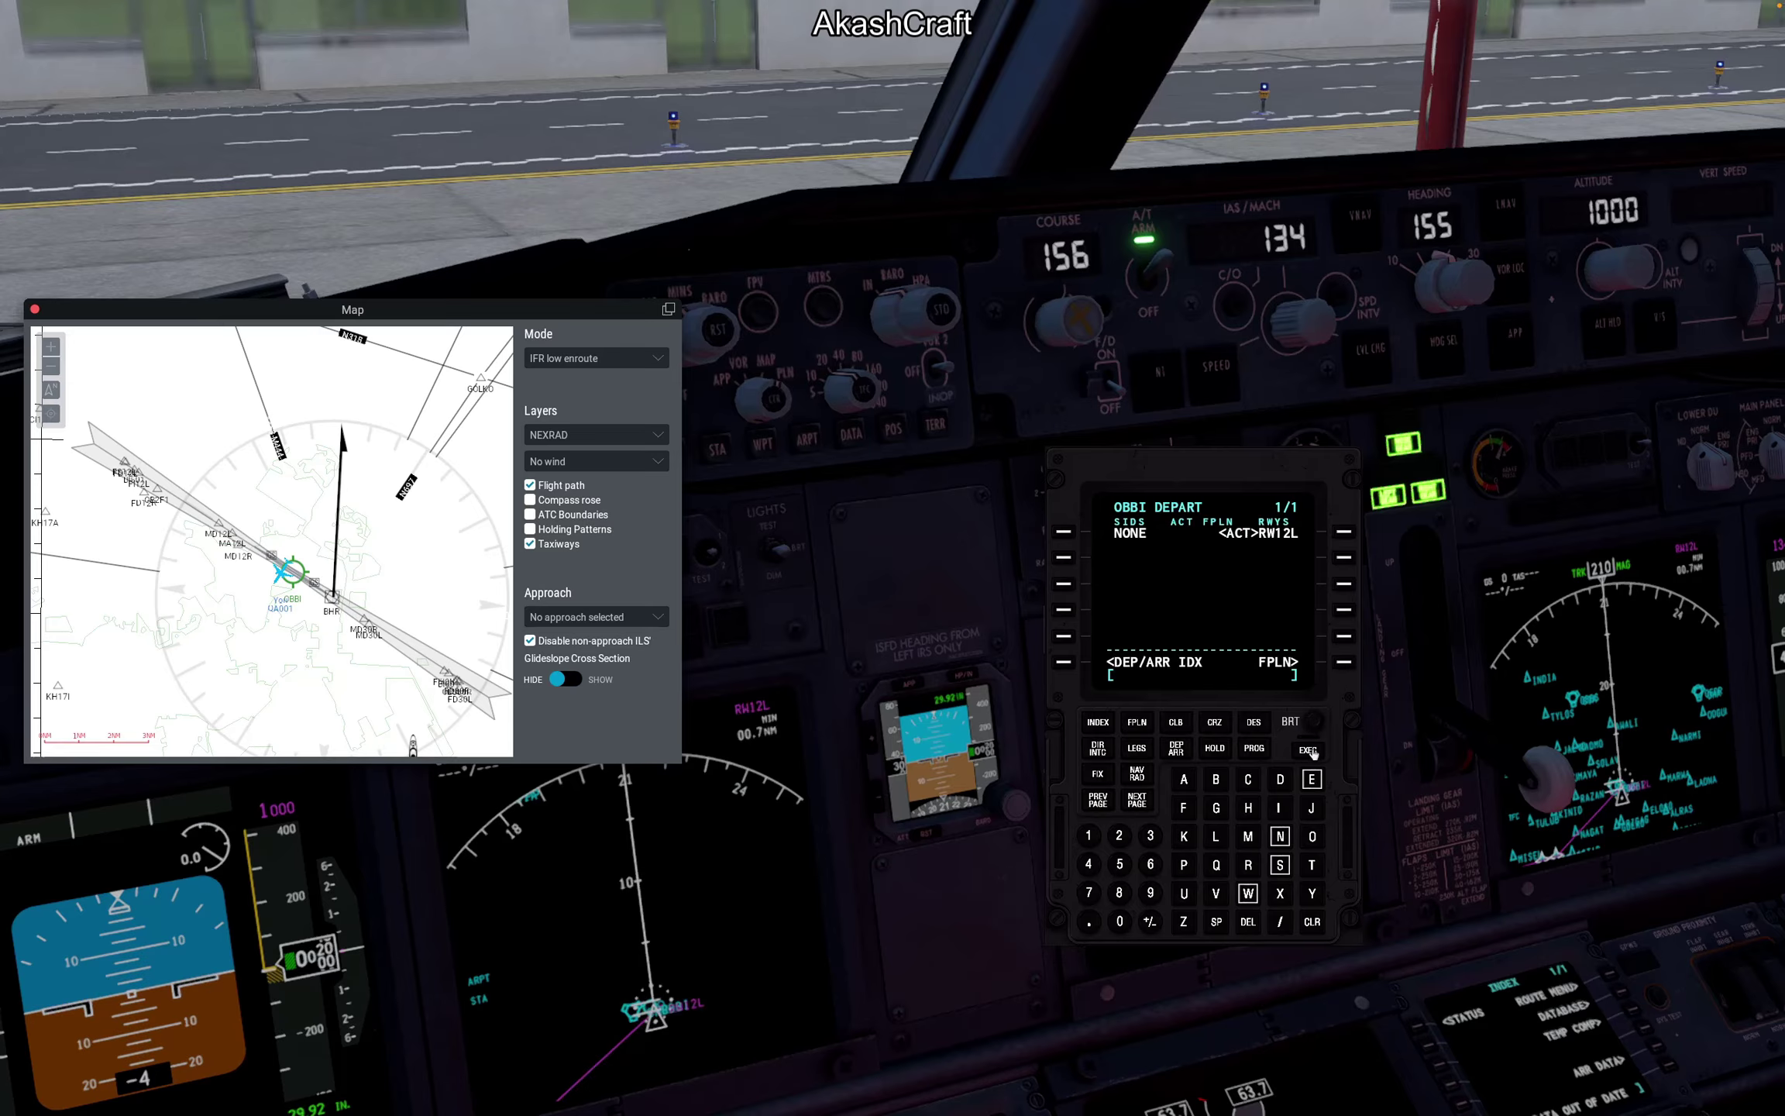
{"action": "left_click", "coordinate": [1062, 664]}
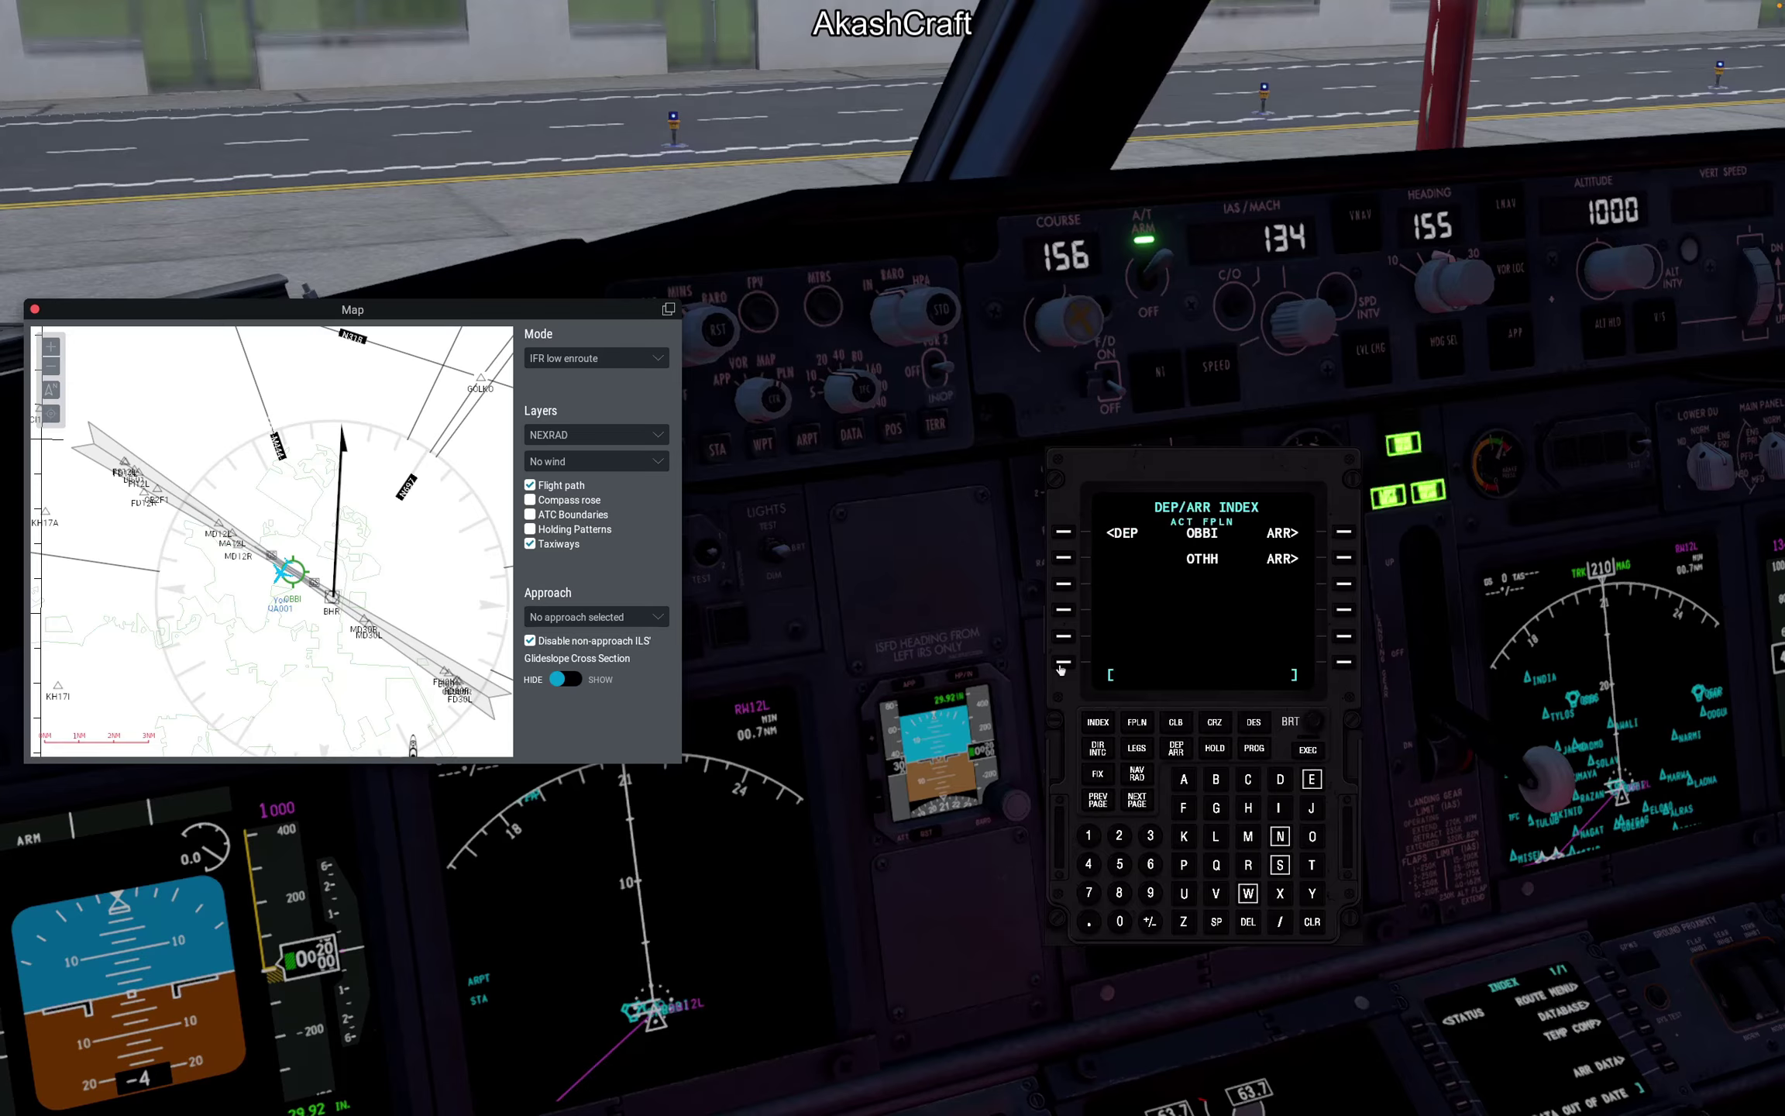
{"action": "left_click", "coordinate": [1344, 559]}
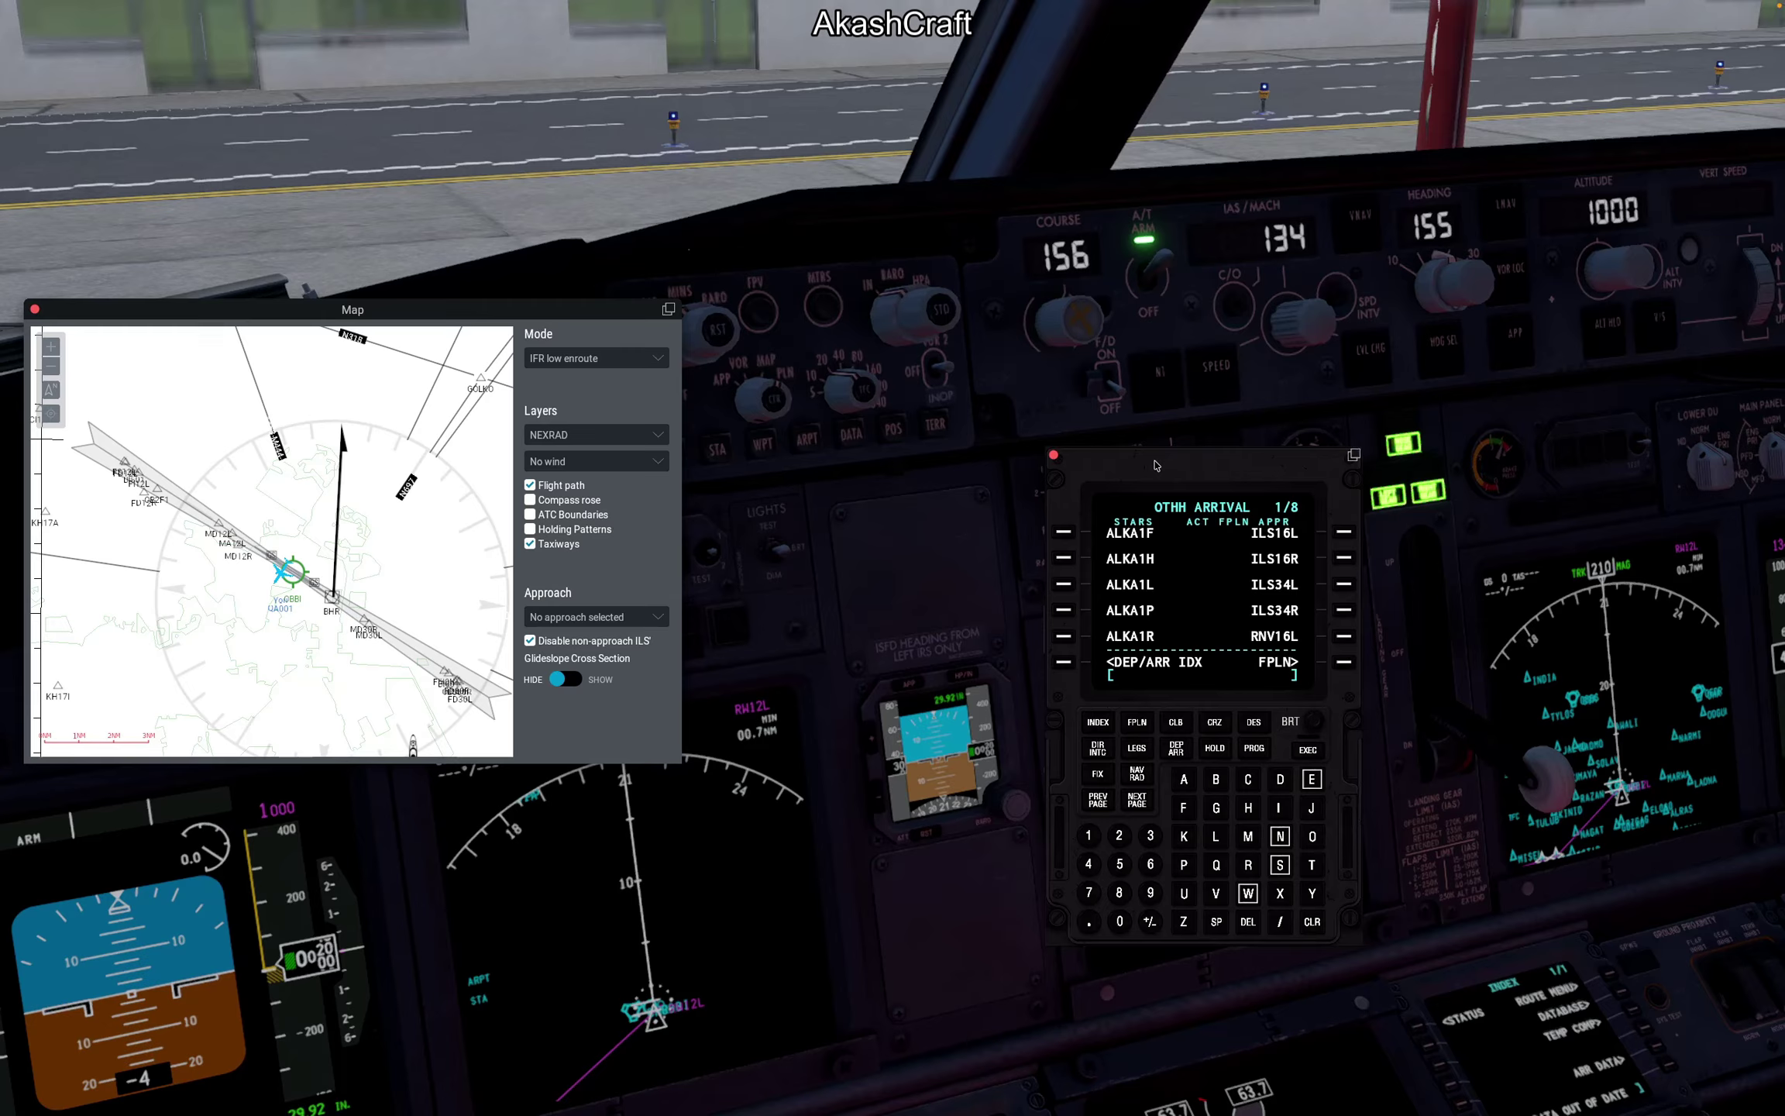
{"action": "left_click", "coordinate": [1137, 803]}
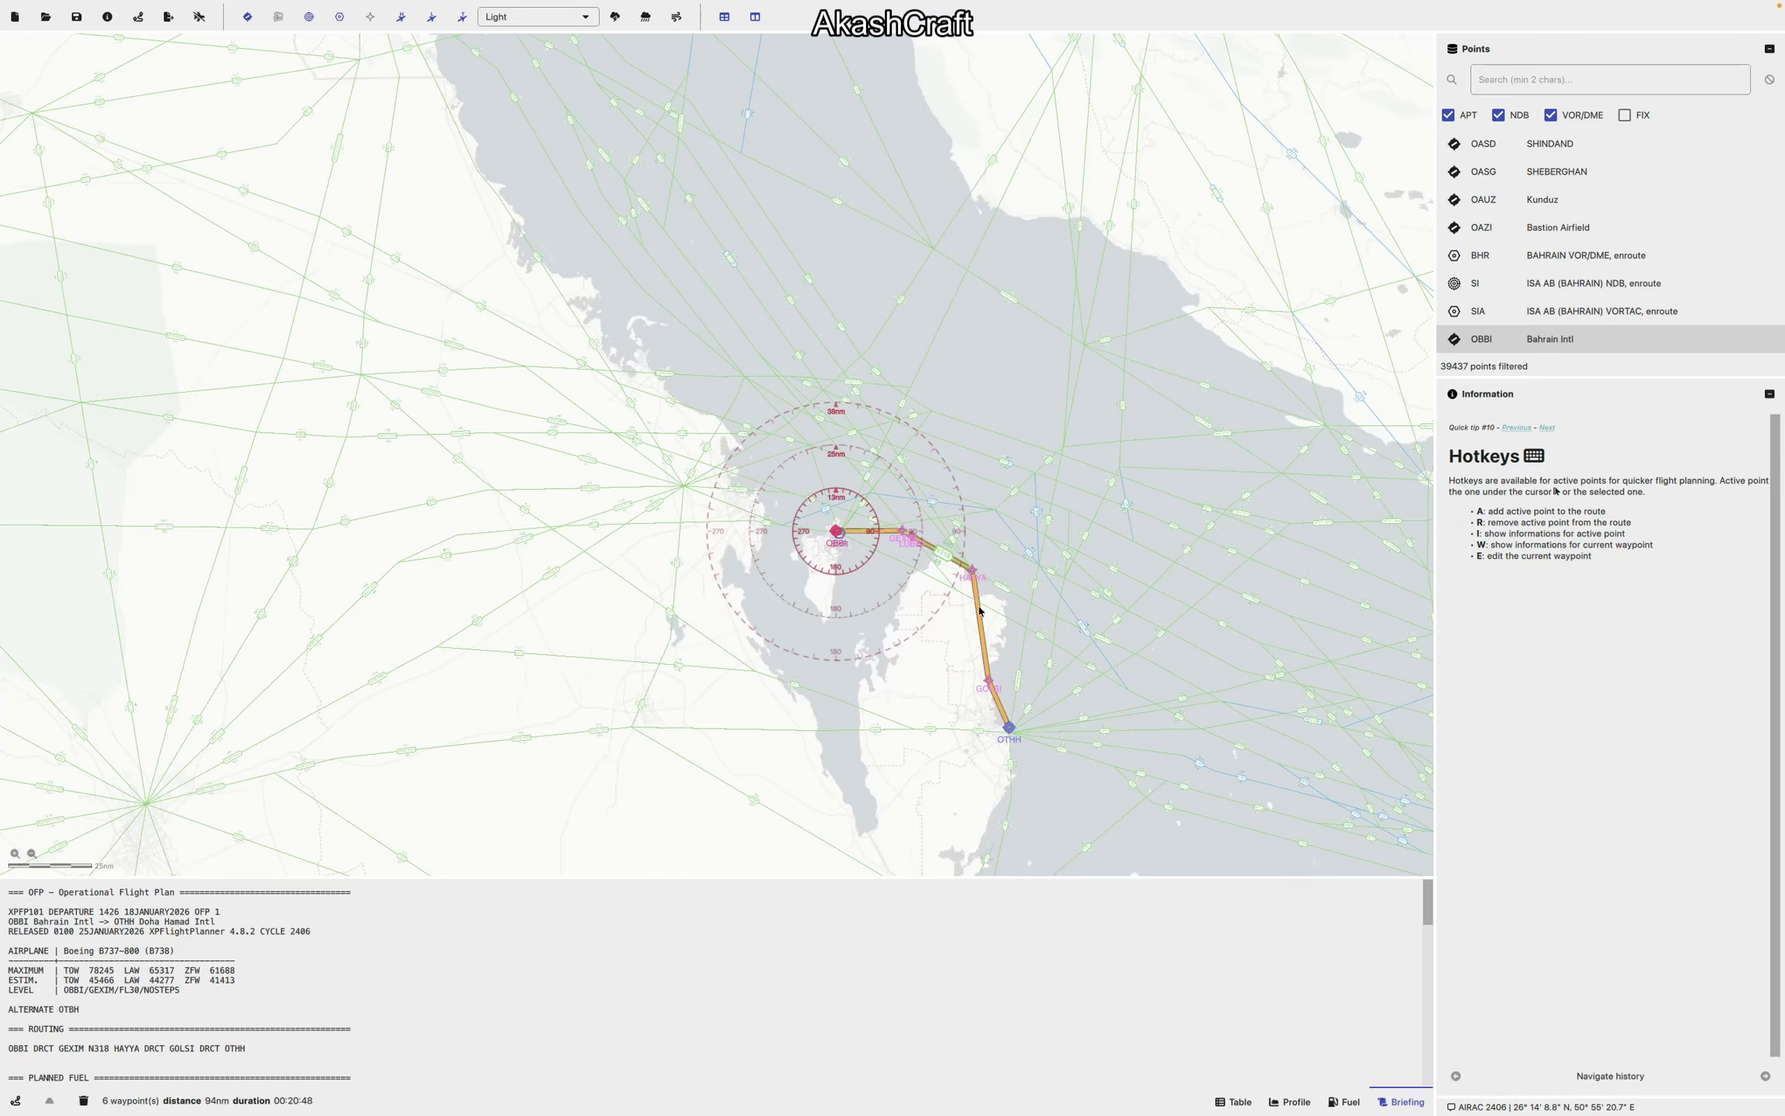
Step: In XPFlightPlanner, choose the HAYA1F procedure for waypoint OTHH to display its arrival path
{"action": "scroll", "coordinate": [861, 520], "scroll_direction": "up", "scroll_amount": 5}
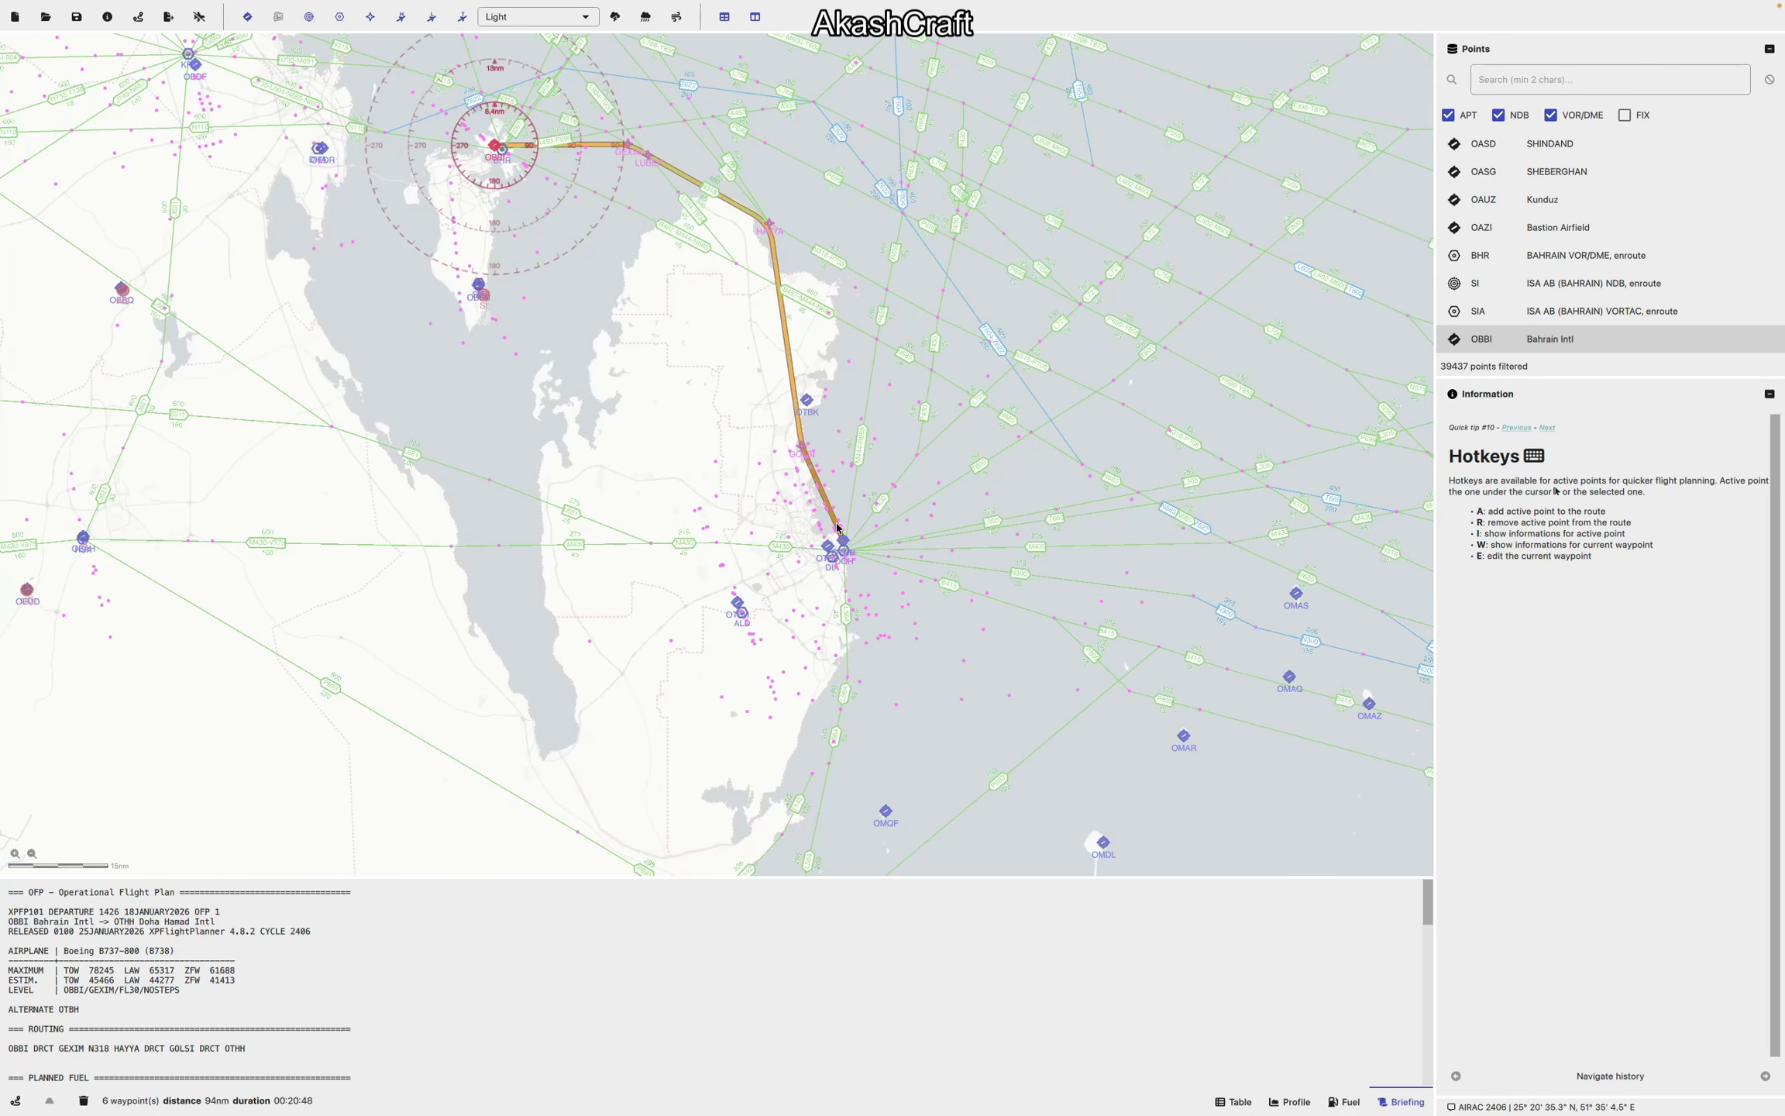
{"action": "left_click", "coordinate": [846, 547]}
{"action": "right_click", "coordinate": [846, 548]}
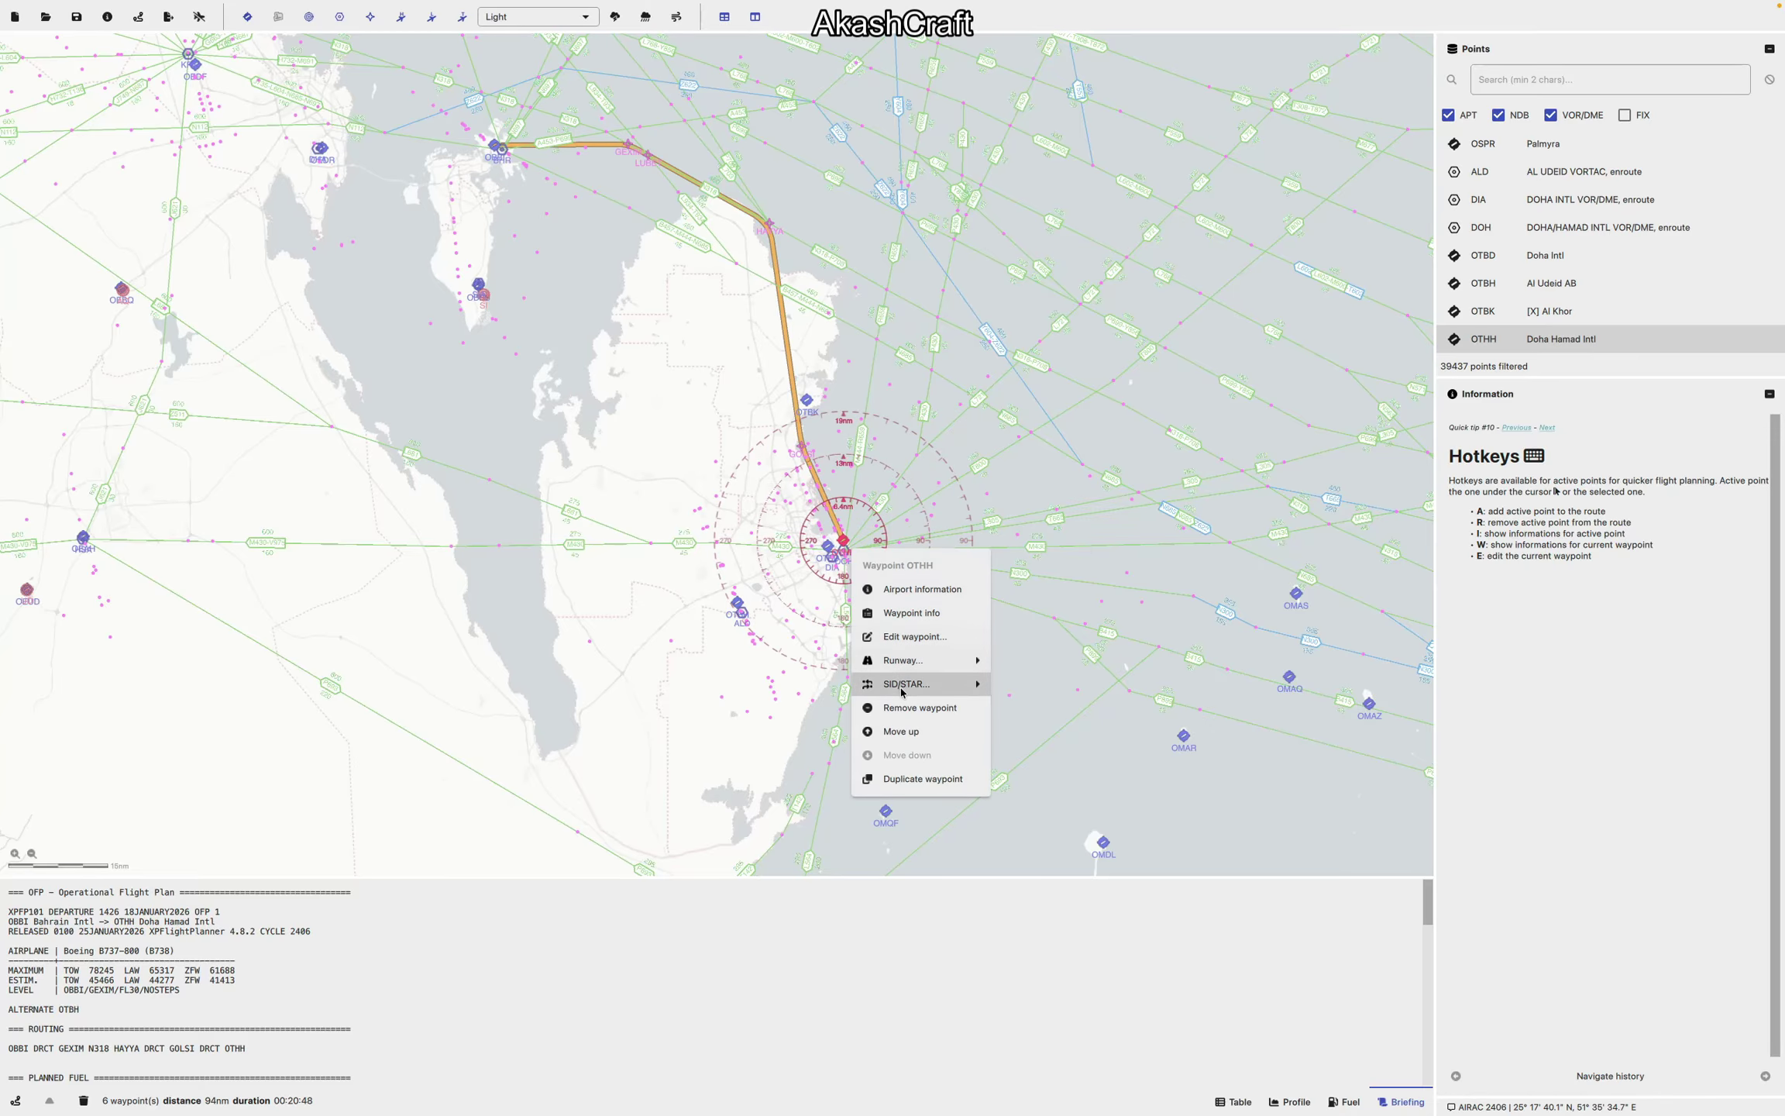
{"action": "mouse_move", "coordinate": [907, 692]}
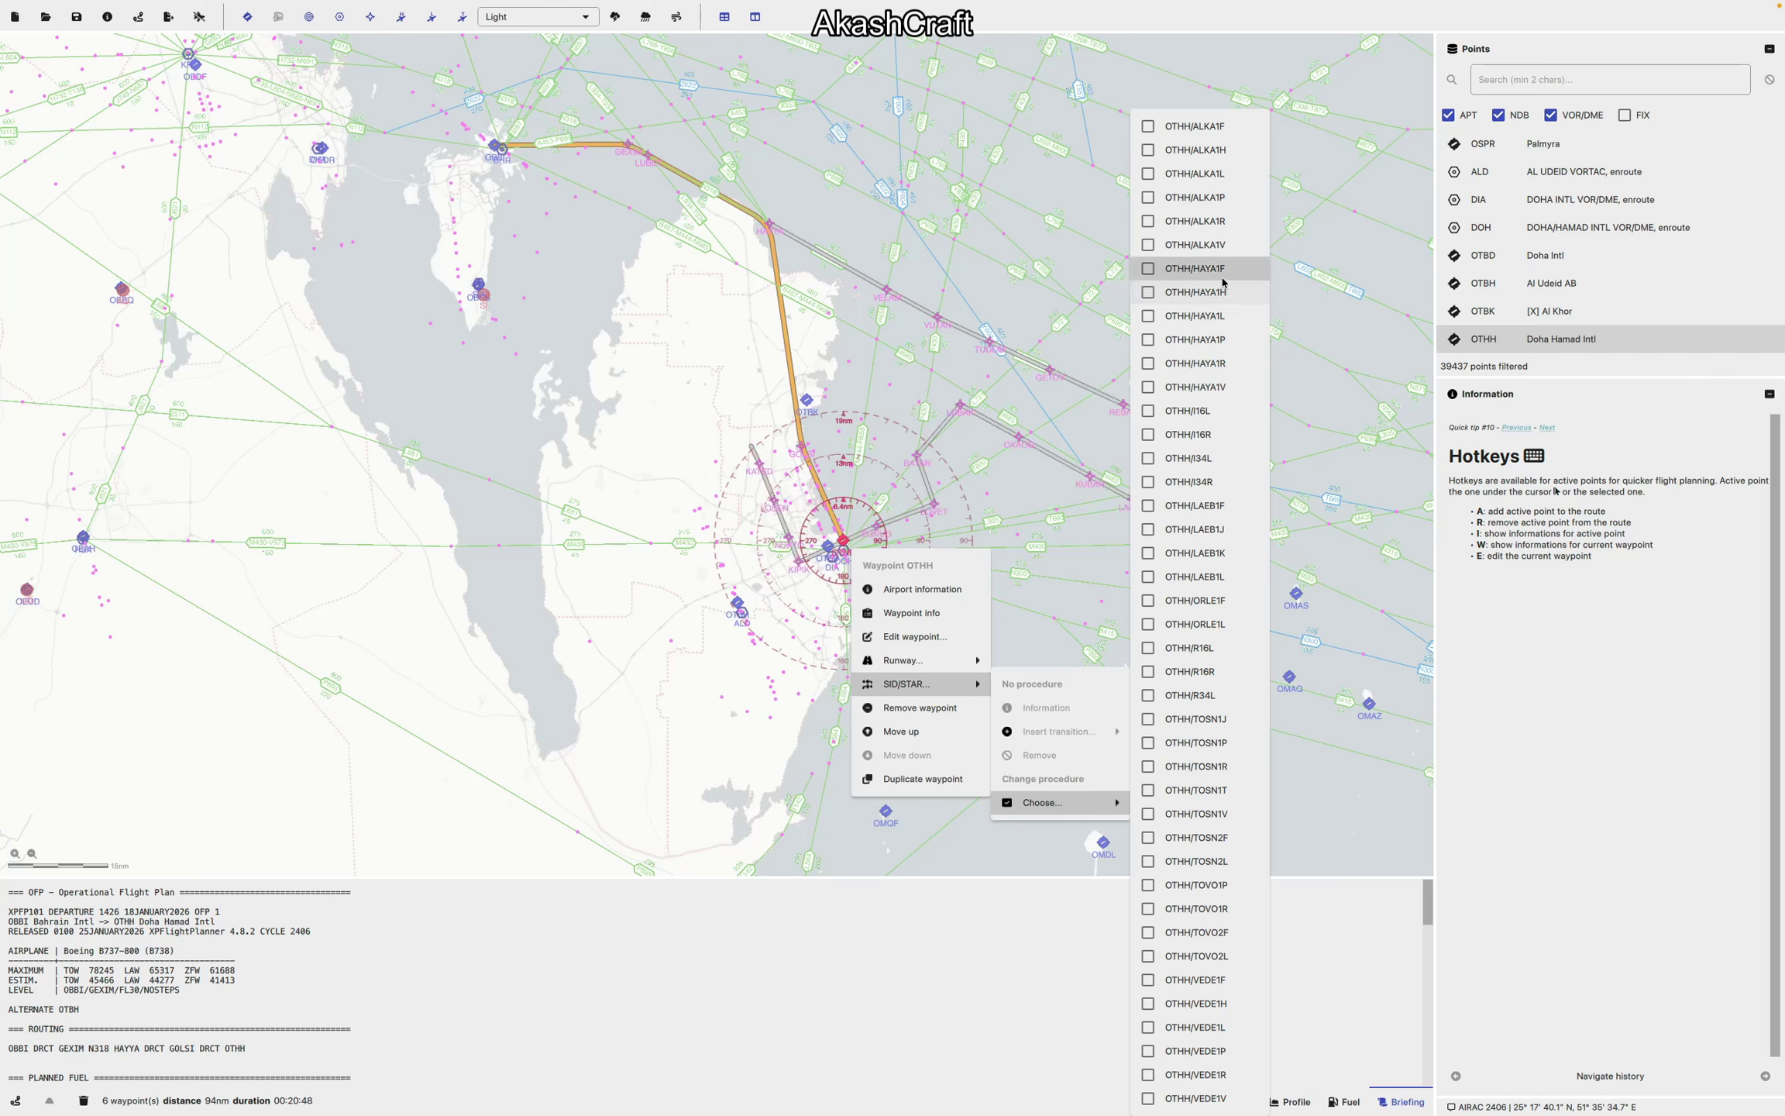
{"action": "left_click", "coordinate": [1232, 279]}
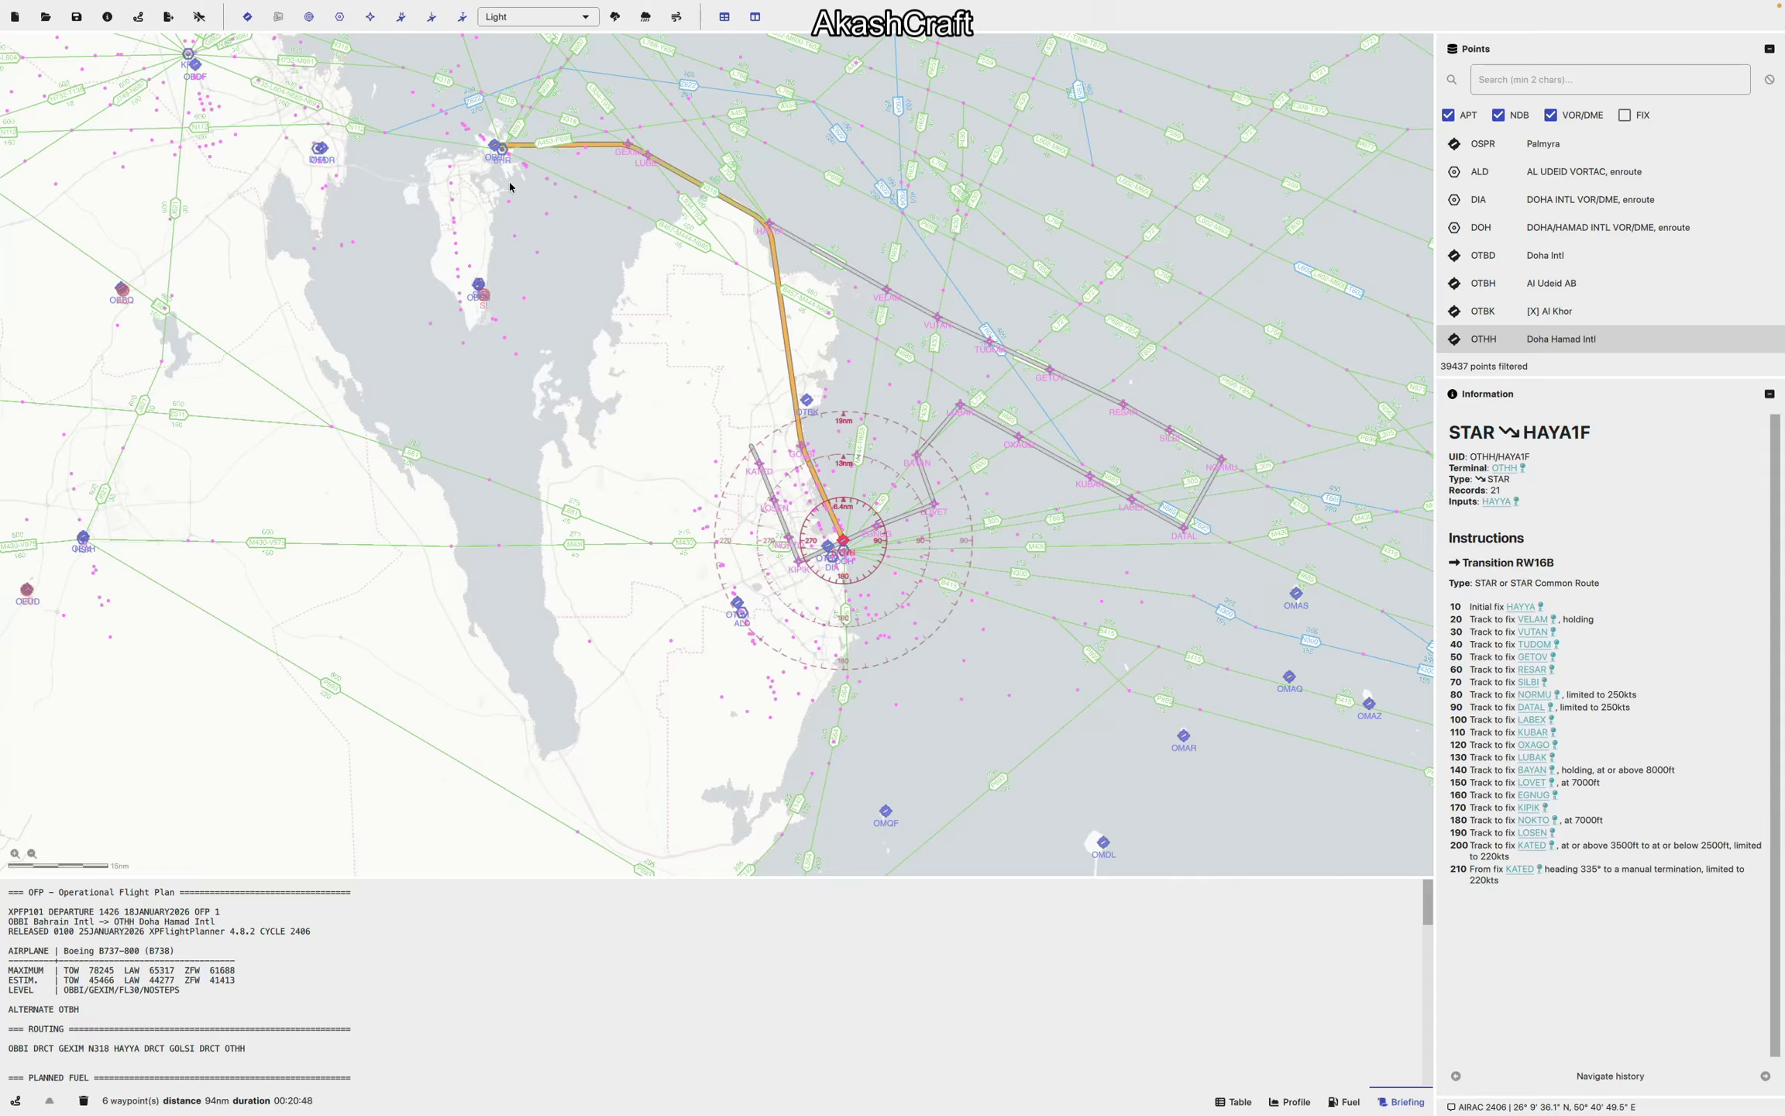
Step: Compare the HAYA1F arrival path with the planned route, and hide its RW16B transition on the map
{"action": "scroll", "coordinate": [859, 549], "scroll_direction": "up", "scroll_amount": 3}
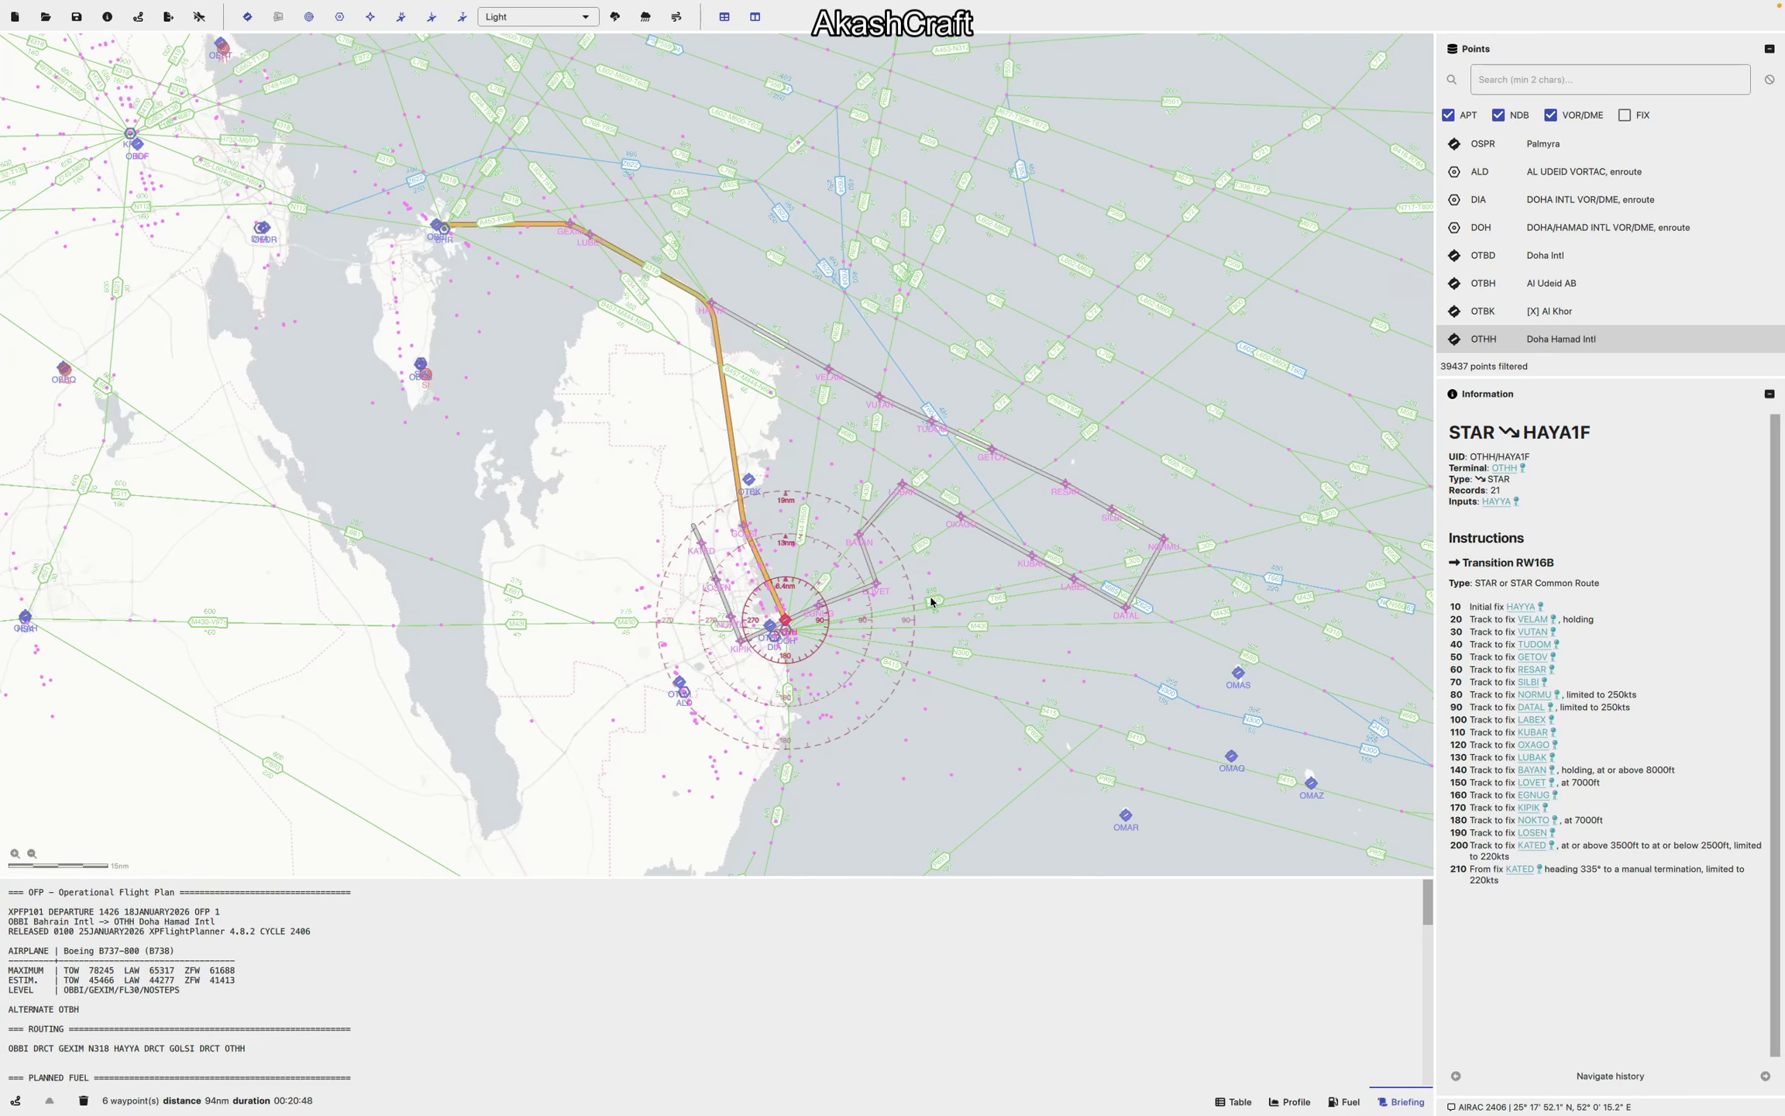
{"action": "scroll", "coordinate": [928, 598], "scroll_direction": "up", "scroll_amount": 2}
{"action": "scroll", "coordinate": [933, 595], "scroll_direction": "down", "scroll_amount": 4}
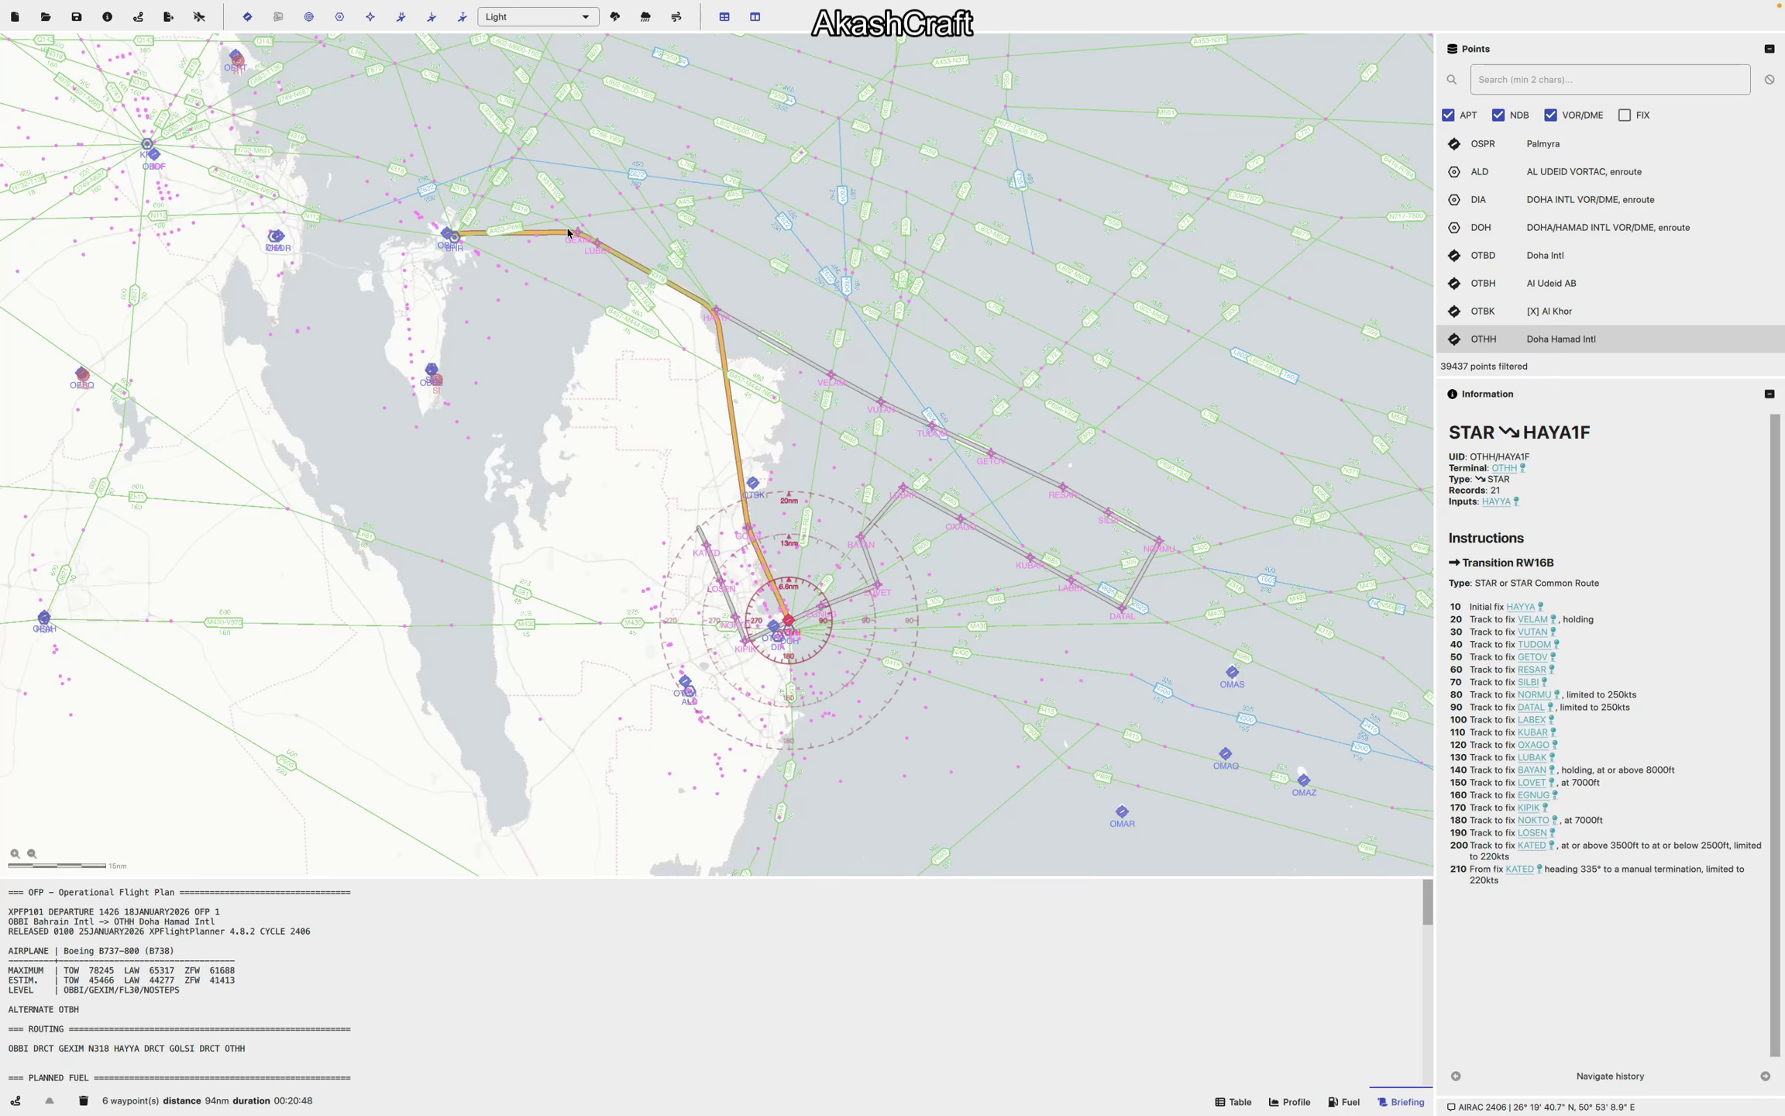
{"action": "scroll", "coordinate": [732, 437], "scroll_direction": "down", "scroll_amount": 1}
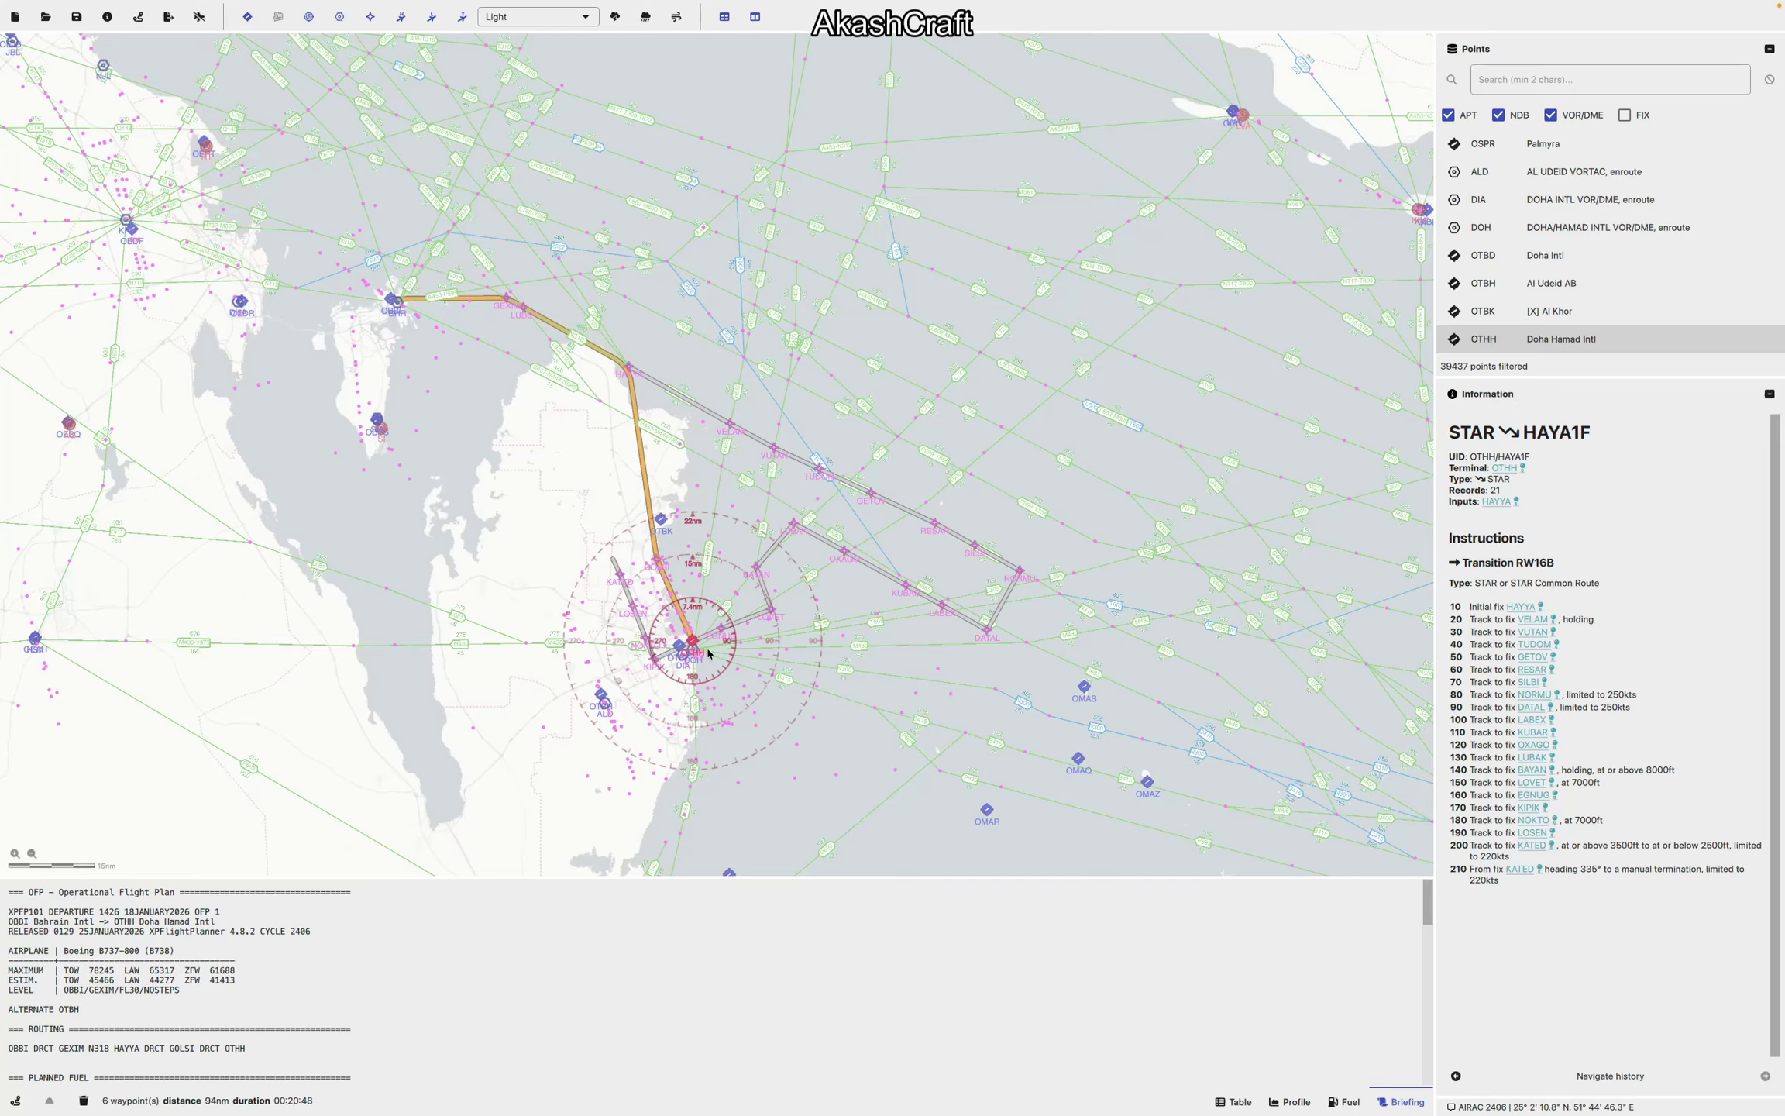
{"action": "right_click", "coordinate": [766, 634]}
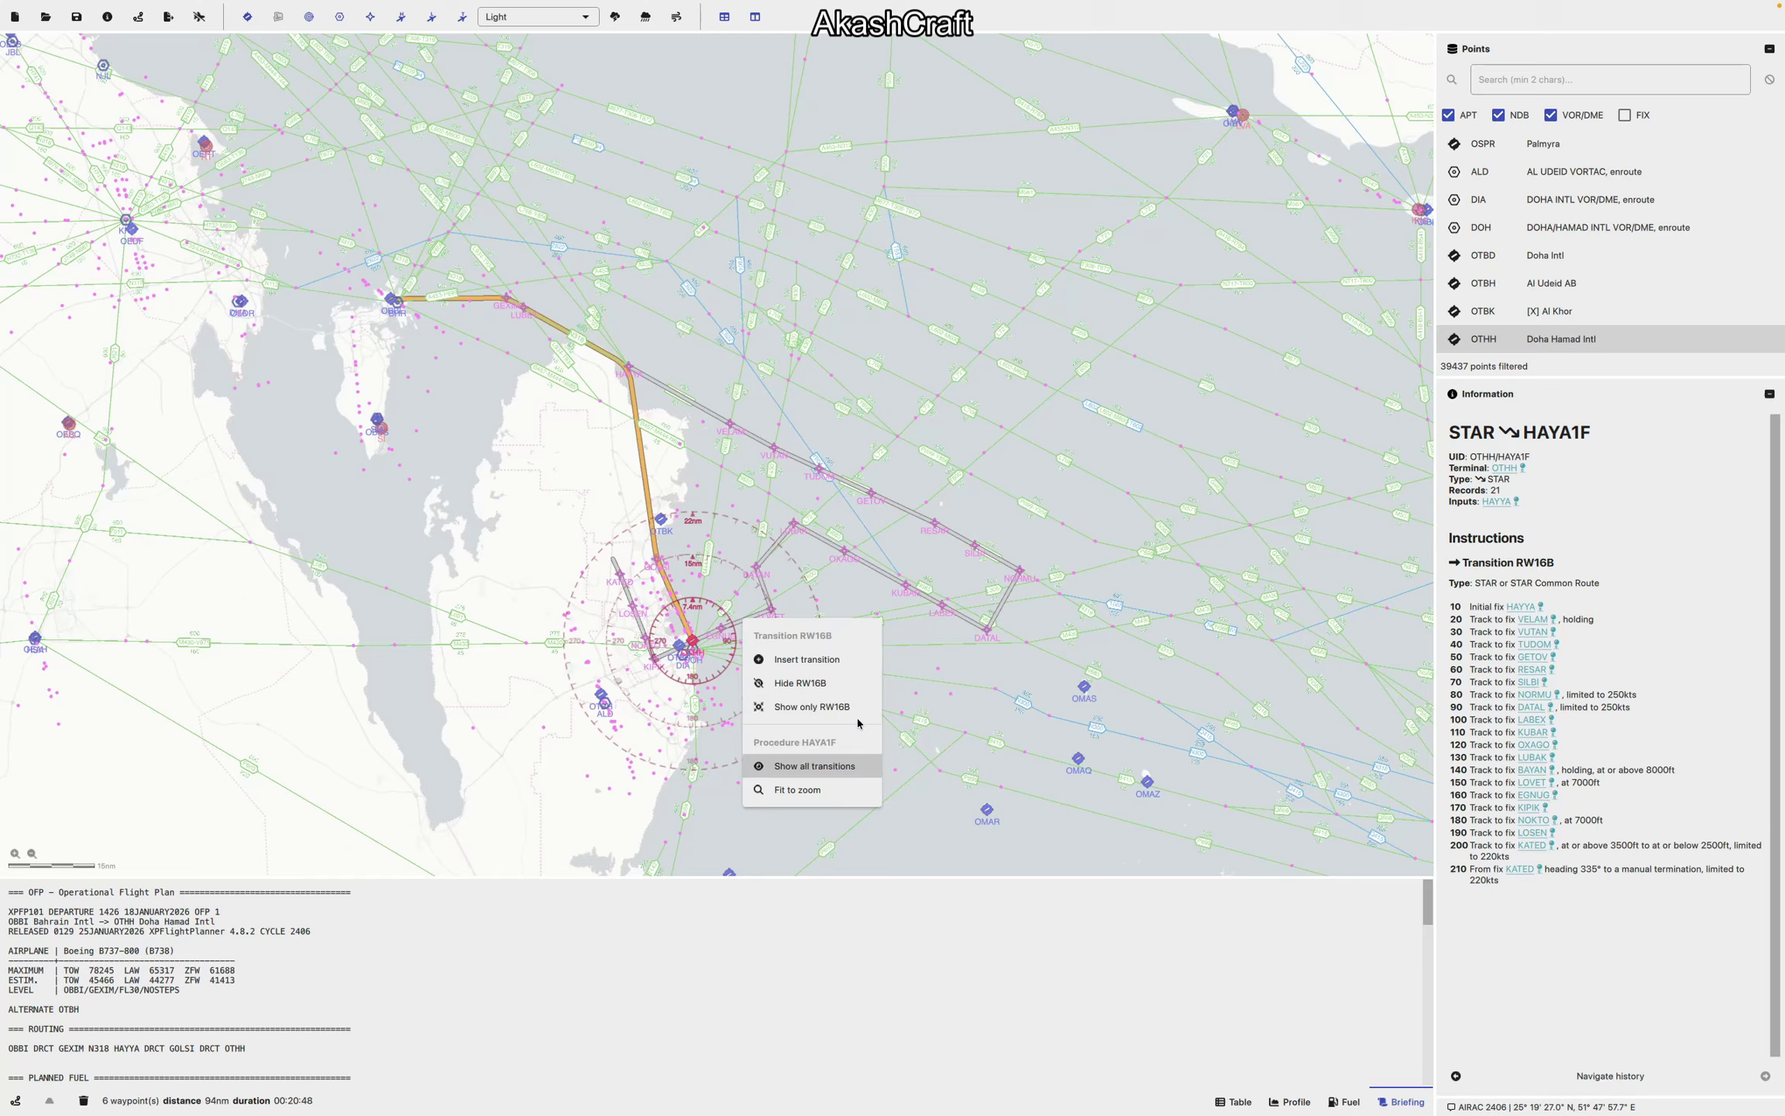
{"action": "left_click", "coordinate": [859, 683]}
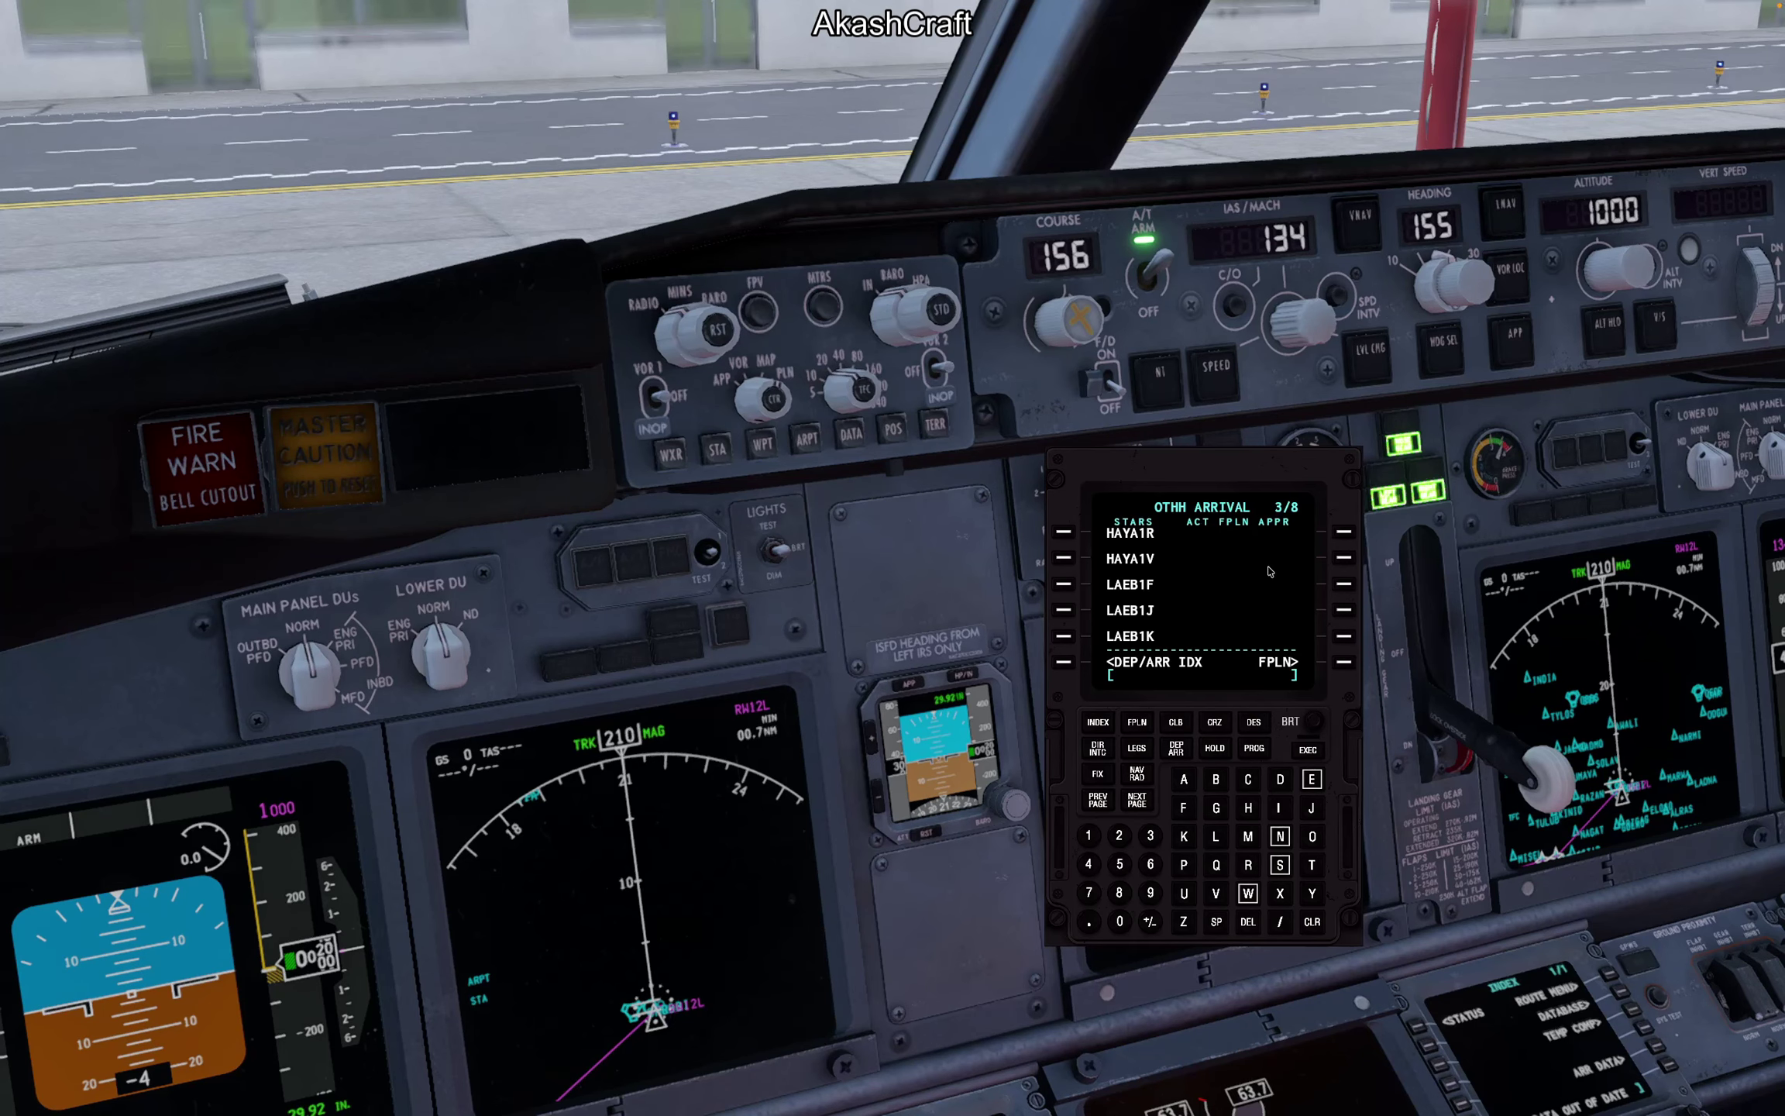
Step: Back in the X-Plane CDU, select the ILS16R approach with the GOLSI transition for OTHH and execute the modification
{"action": "left_click", "coordinate": [1098, 802]}
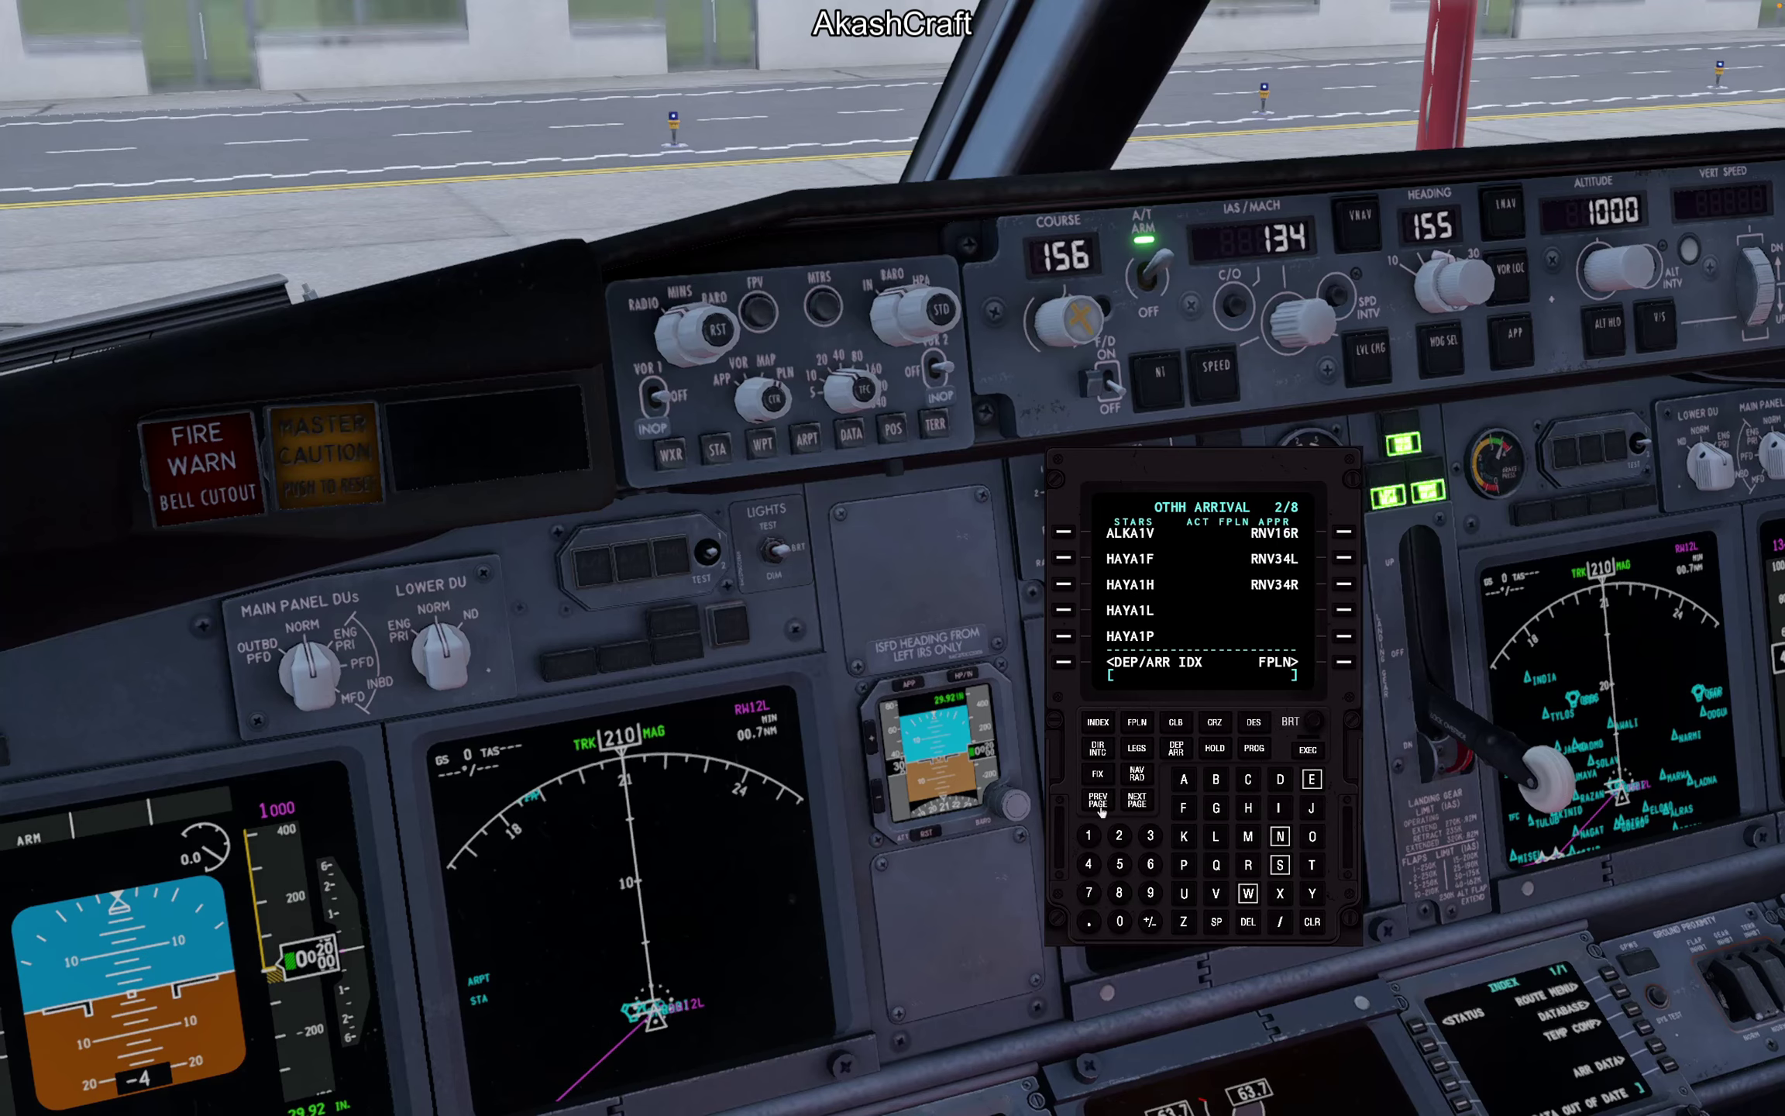
{"action": "left_click", "coordinate": [1098, 803]}
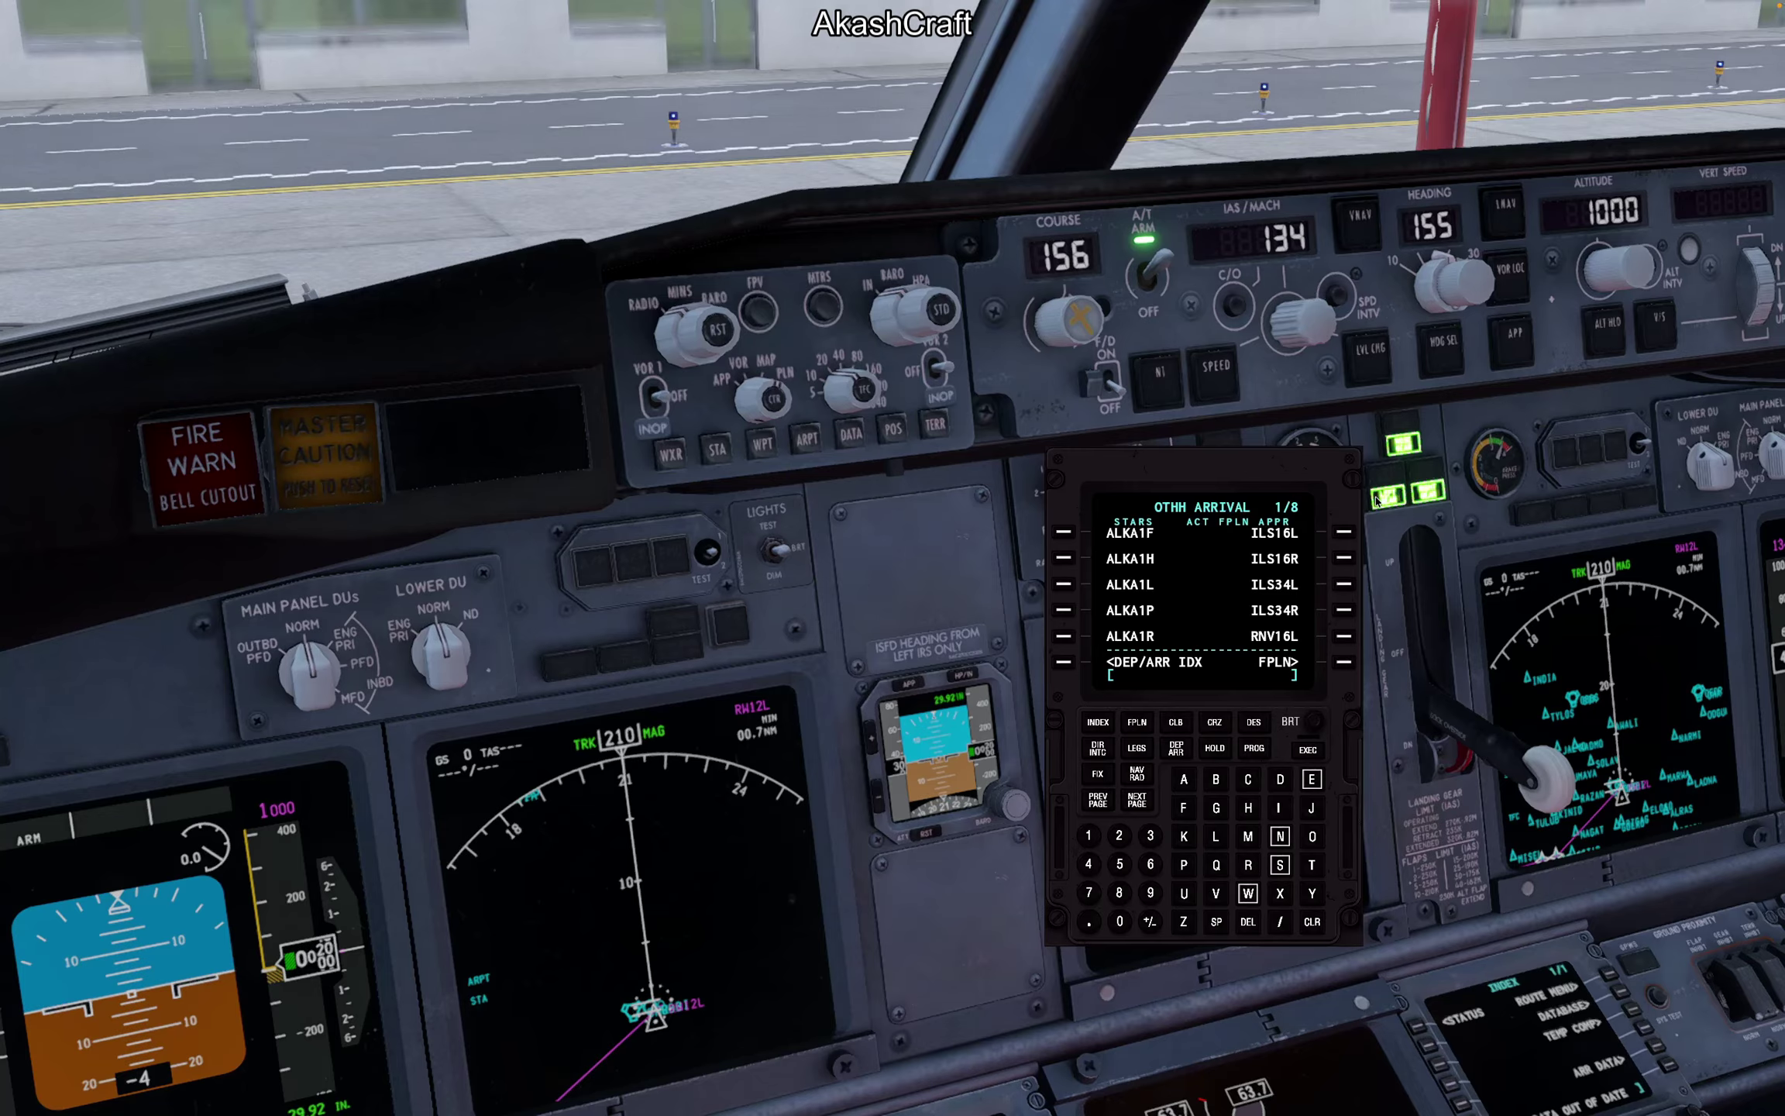
{"action": "left_click", "coordinate": [1344, 558]}
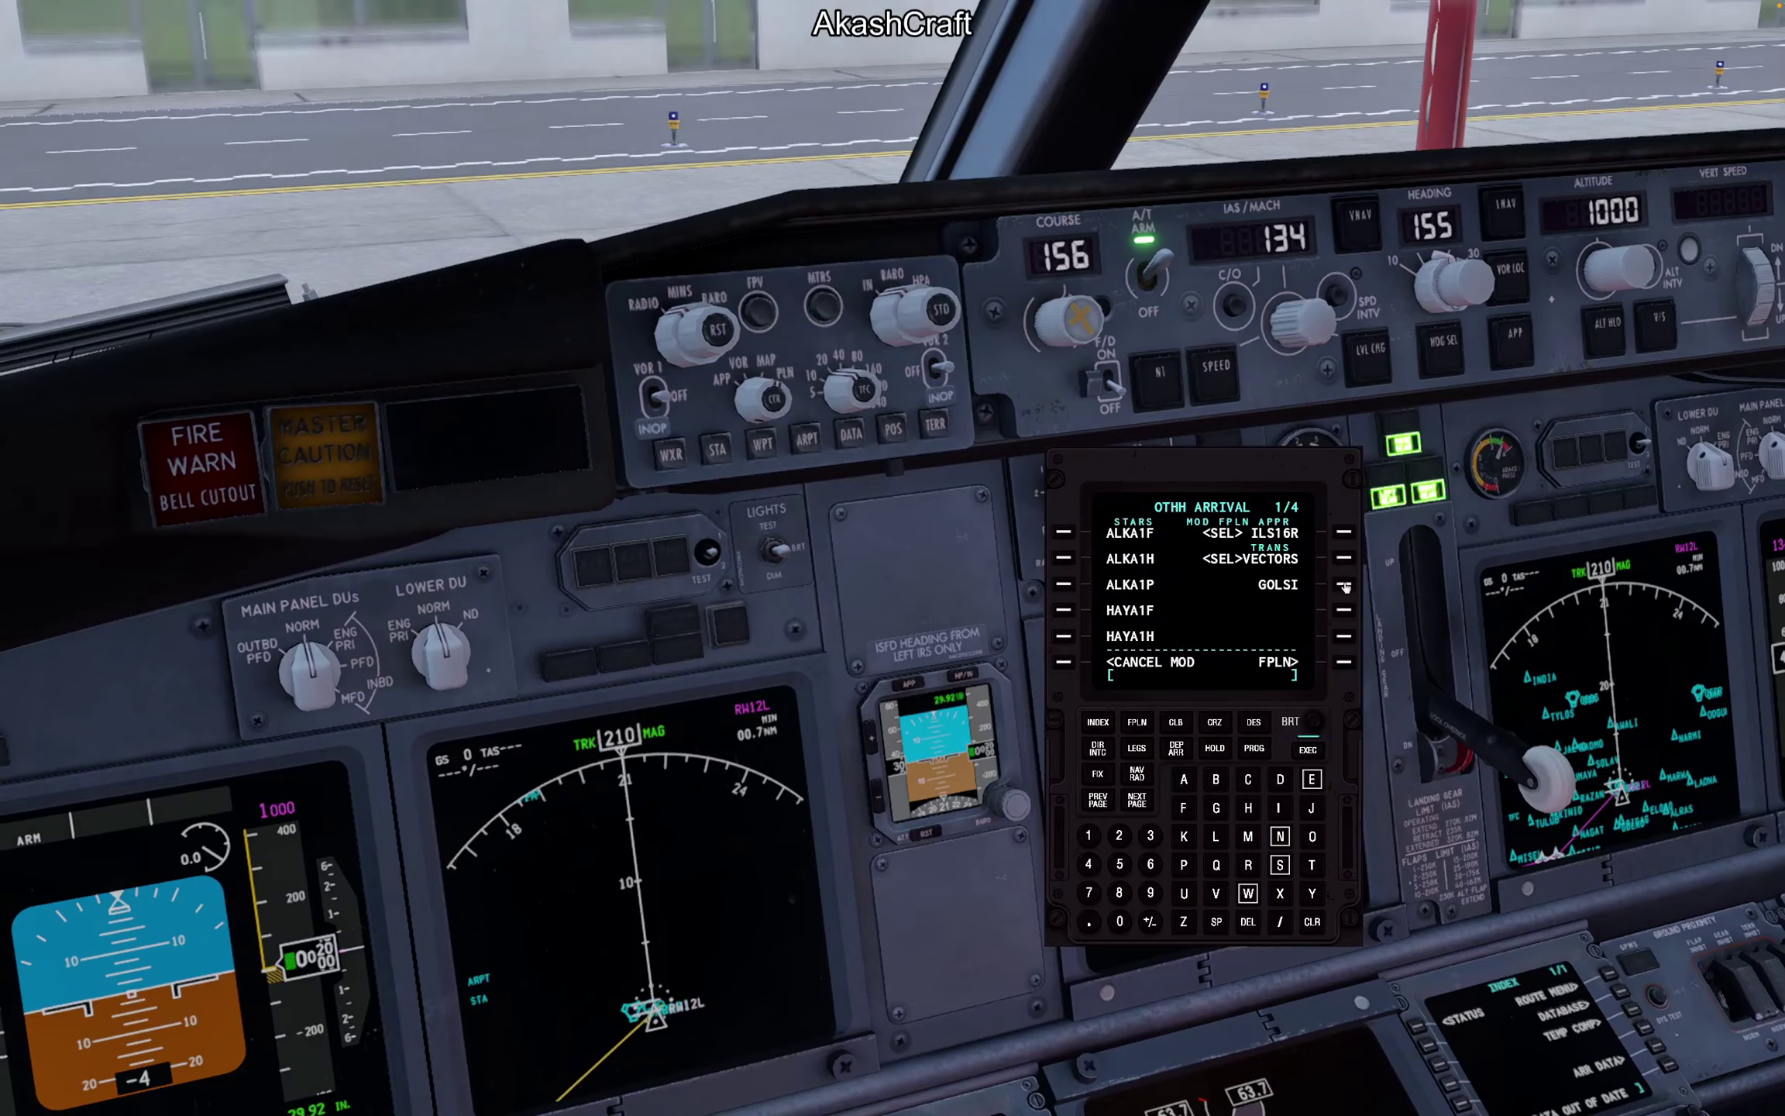
{"action": "left_click", "coordinate": [1344, 585]}
{"action": "left_click", "coordinate": [1307, 750]}
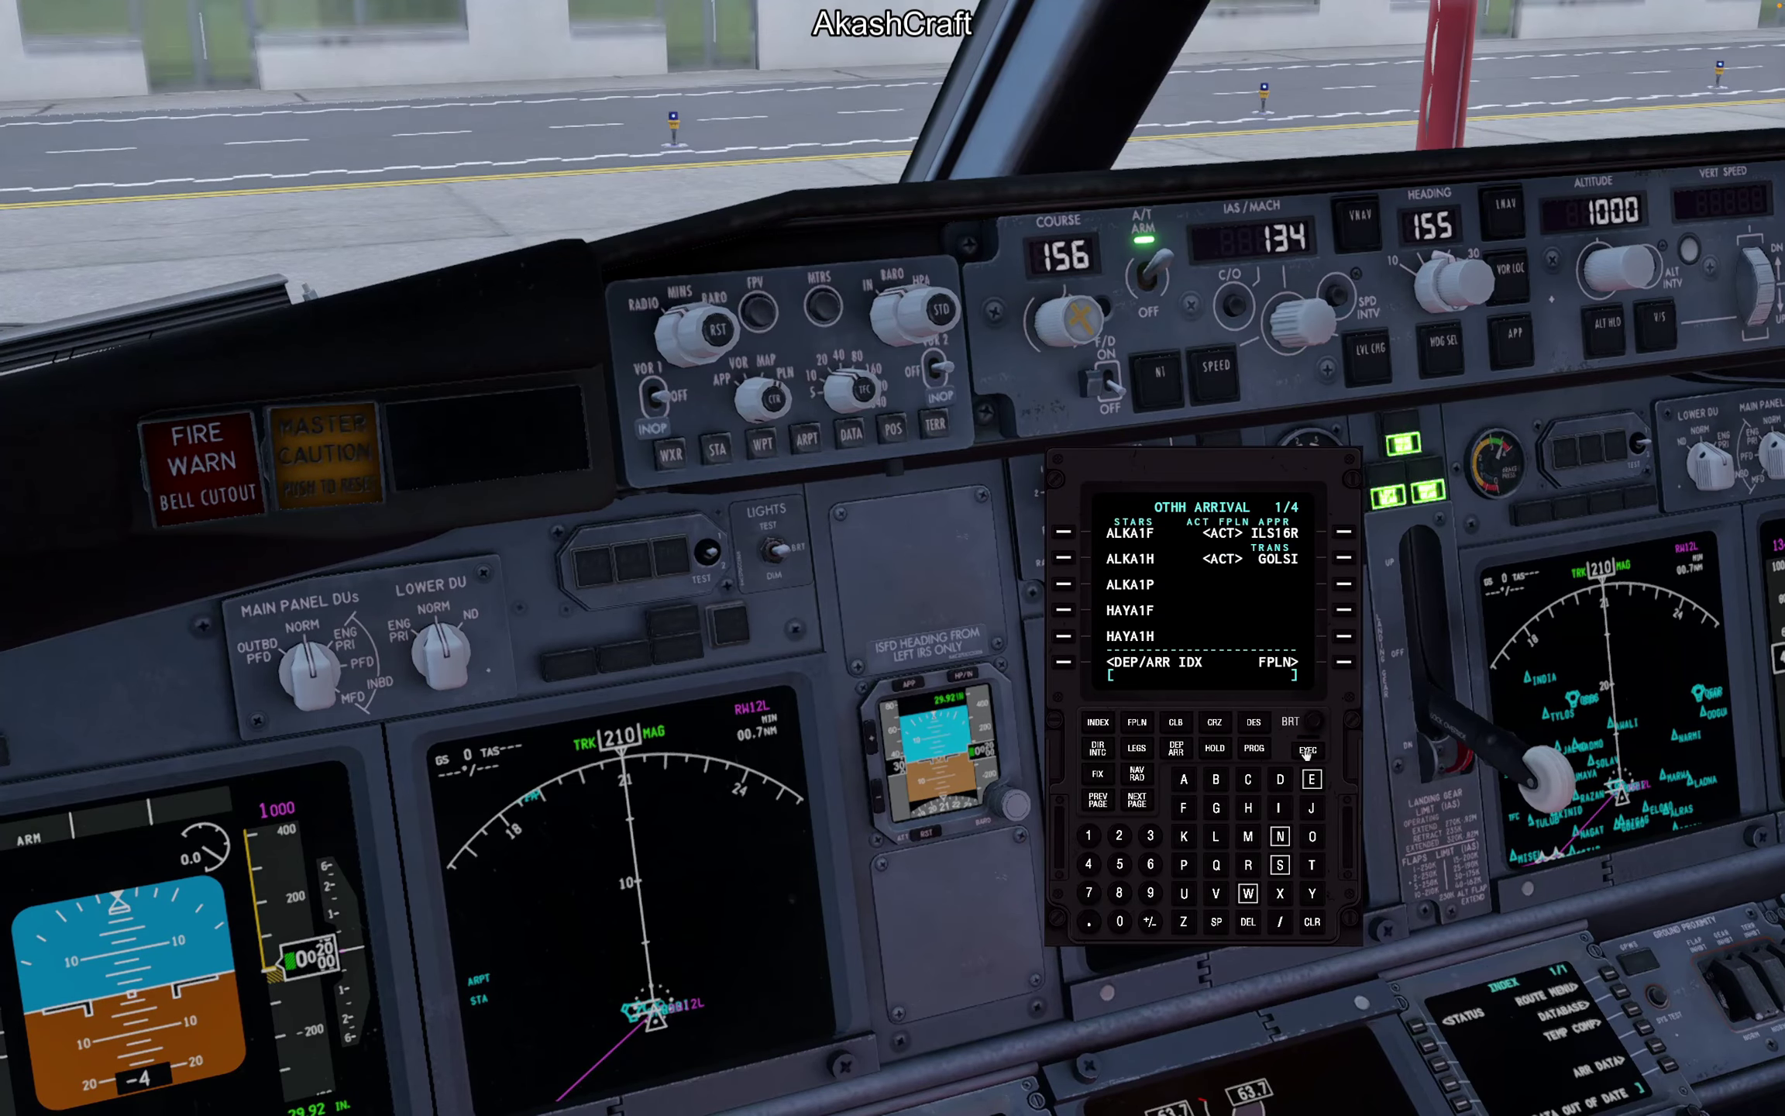
Step: Open page 2 of the active flight plan, and in XPFlightPlanner examine the route's final leg into OTHH
{"action": "left_click", "coordinate": [1340, 666]}
{"action": "left_click", "coordinate": [1135, 801]}
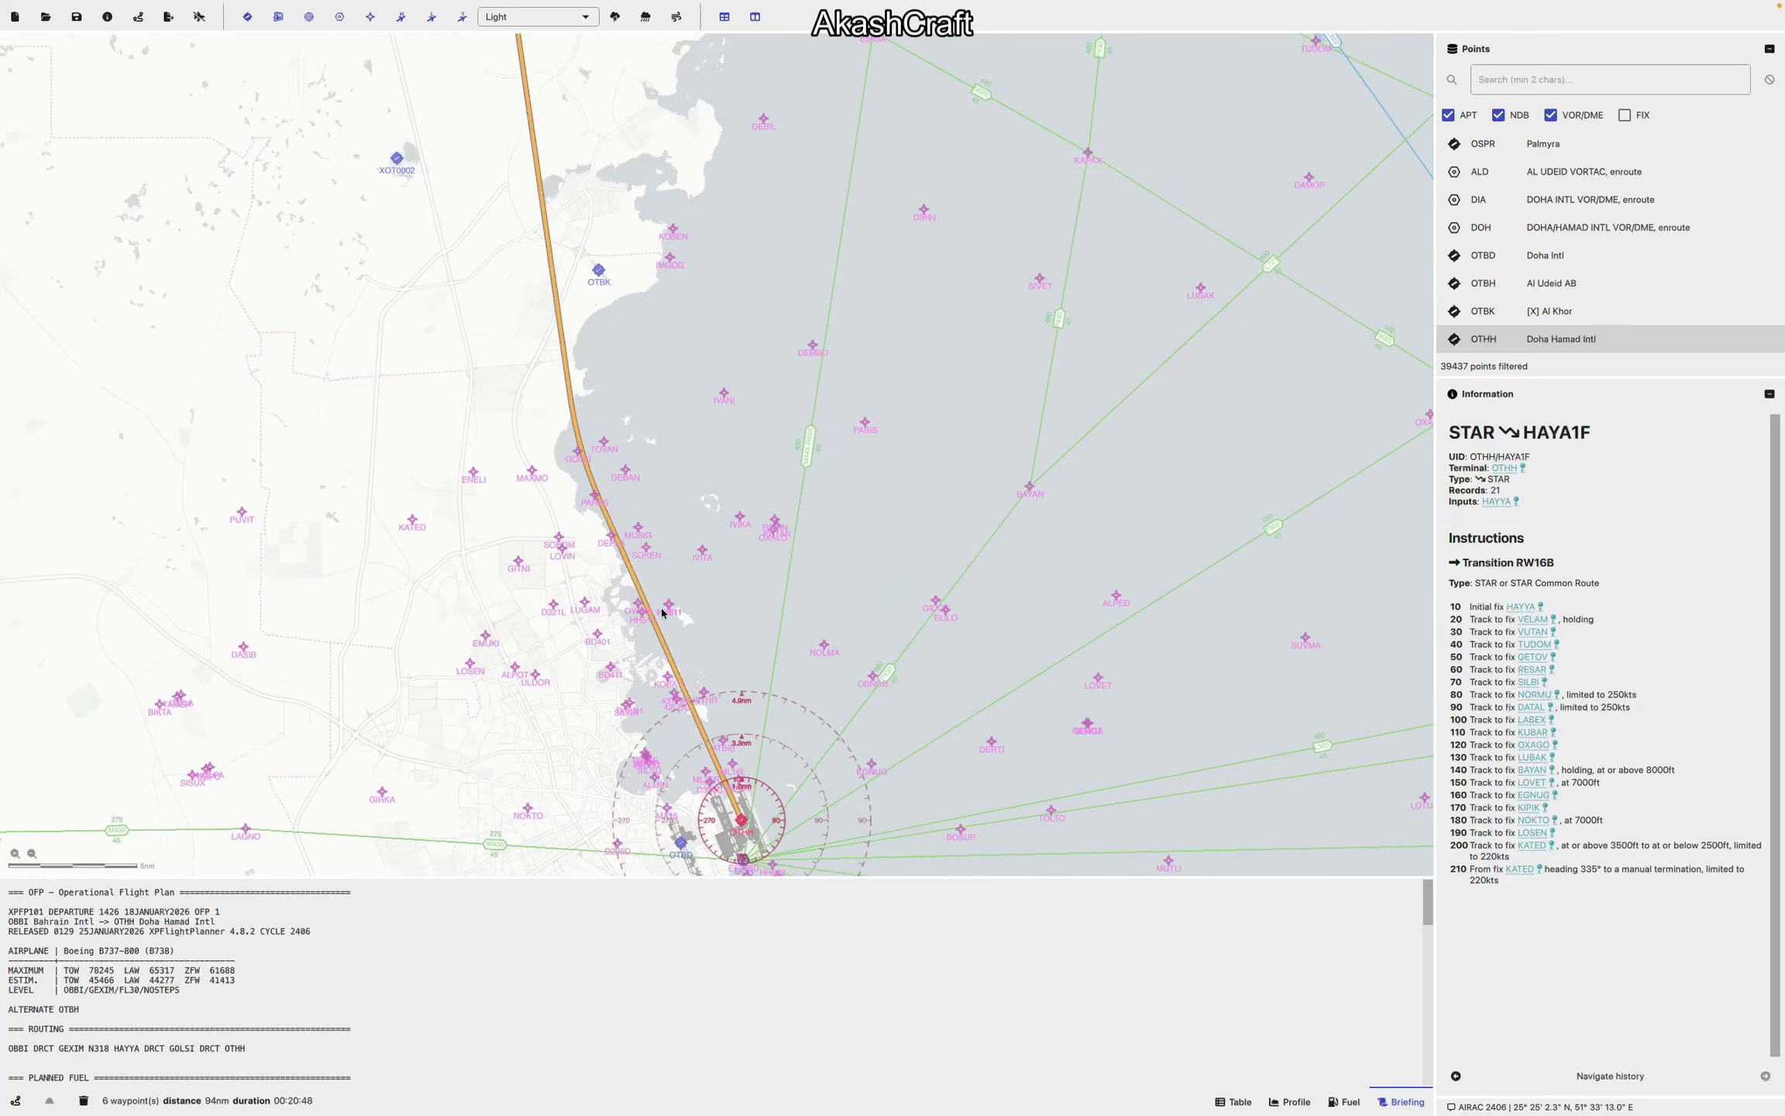
{"action": "scroll", "coordinate": [661, 608], "scroll_direction": "up", "scroll_amount": 5}
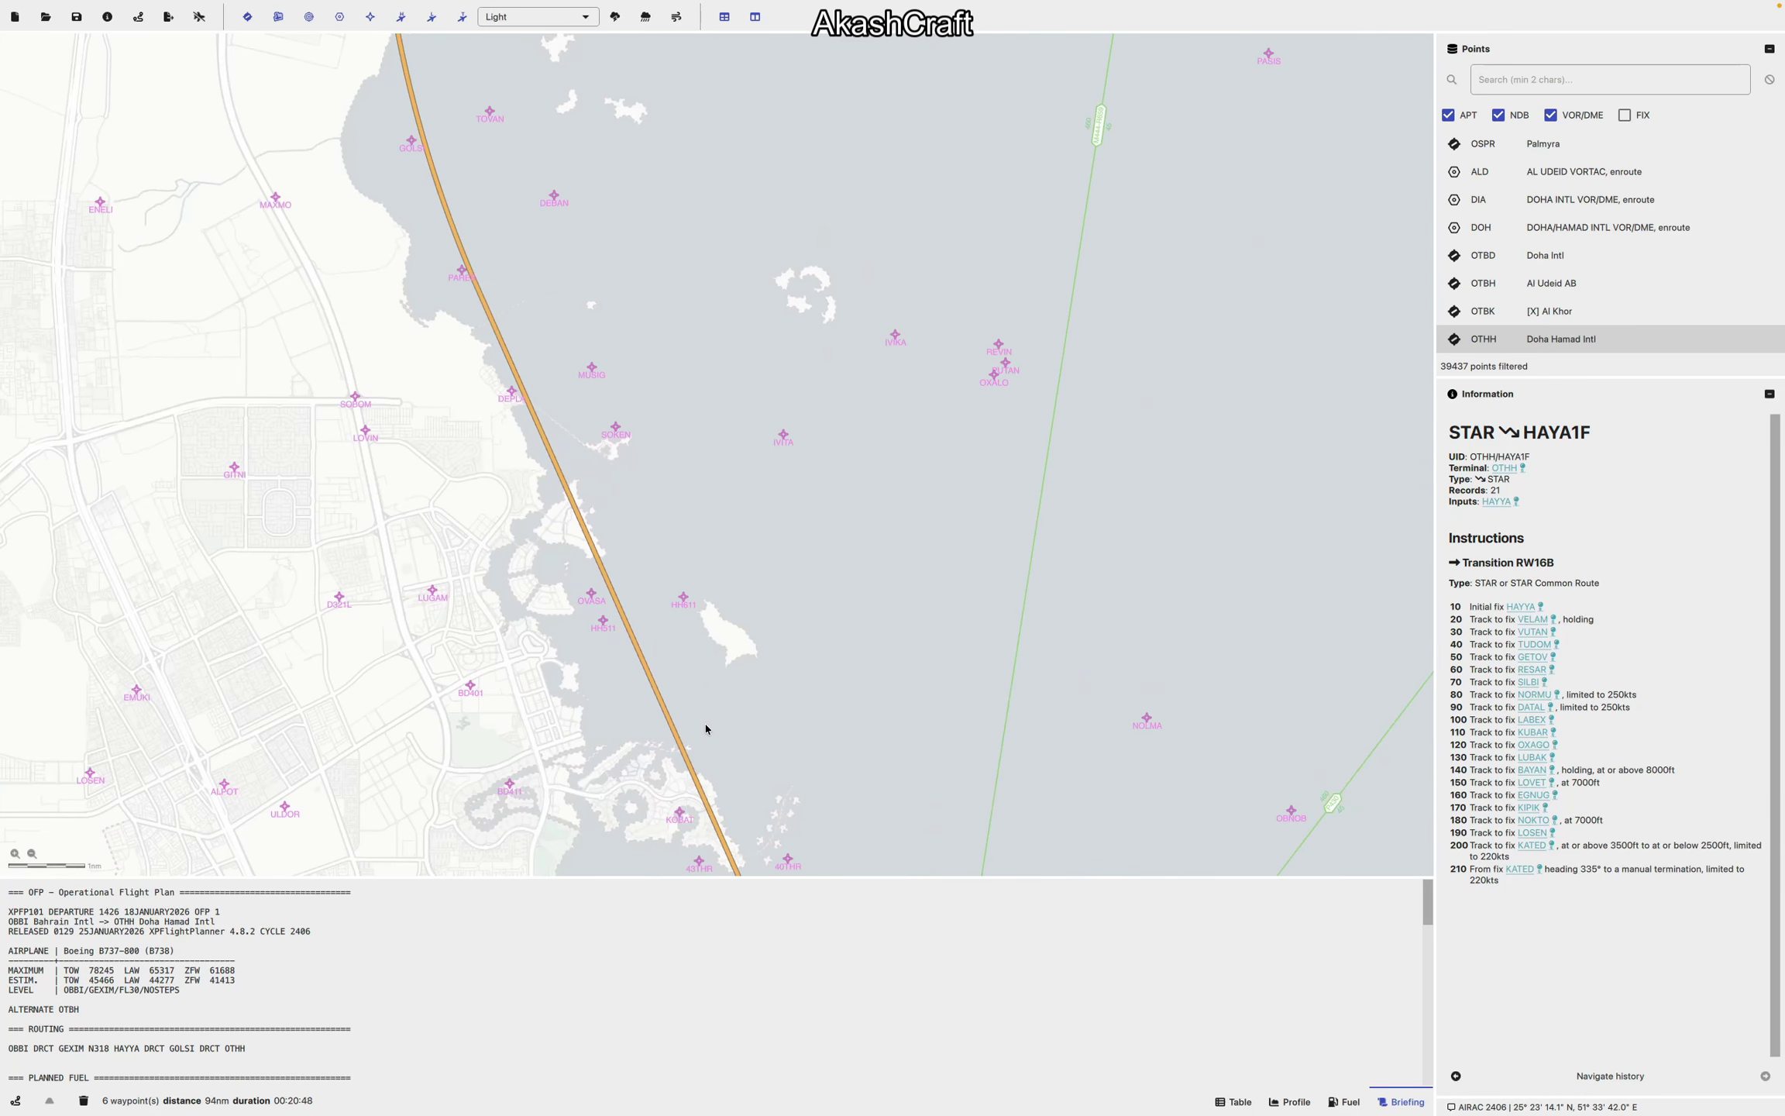
{"action": "left_click_drag", "start_coordinate": [696, 500], "coordinate": [824, 830]}
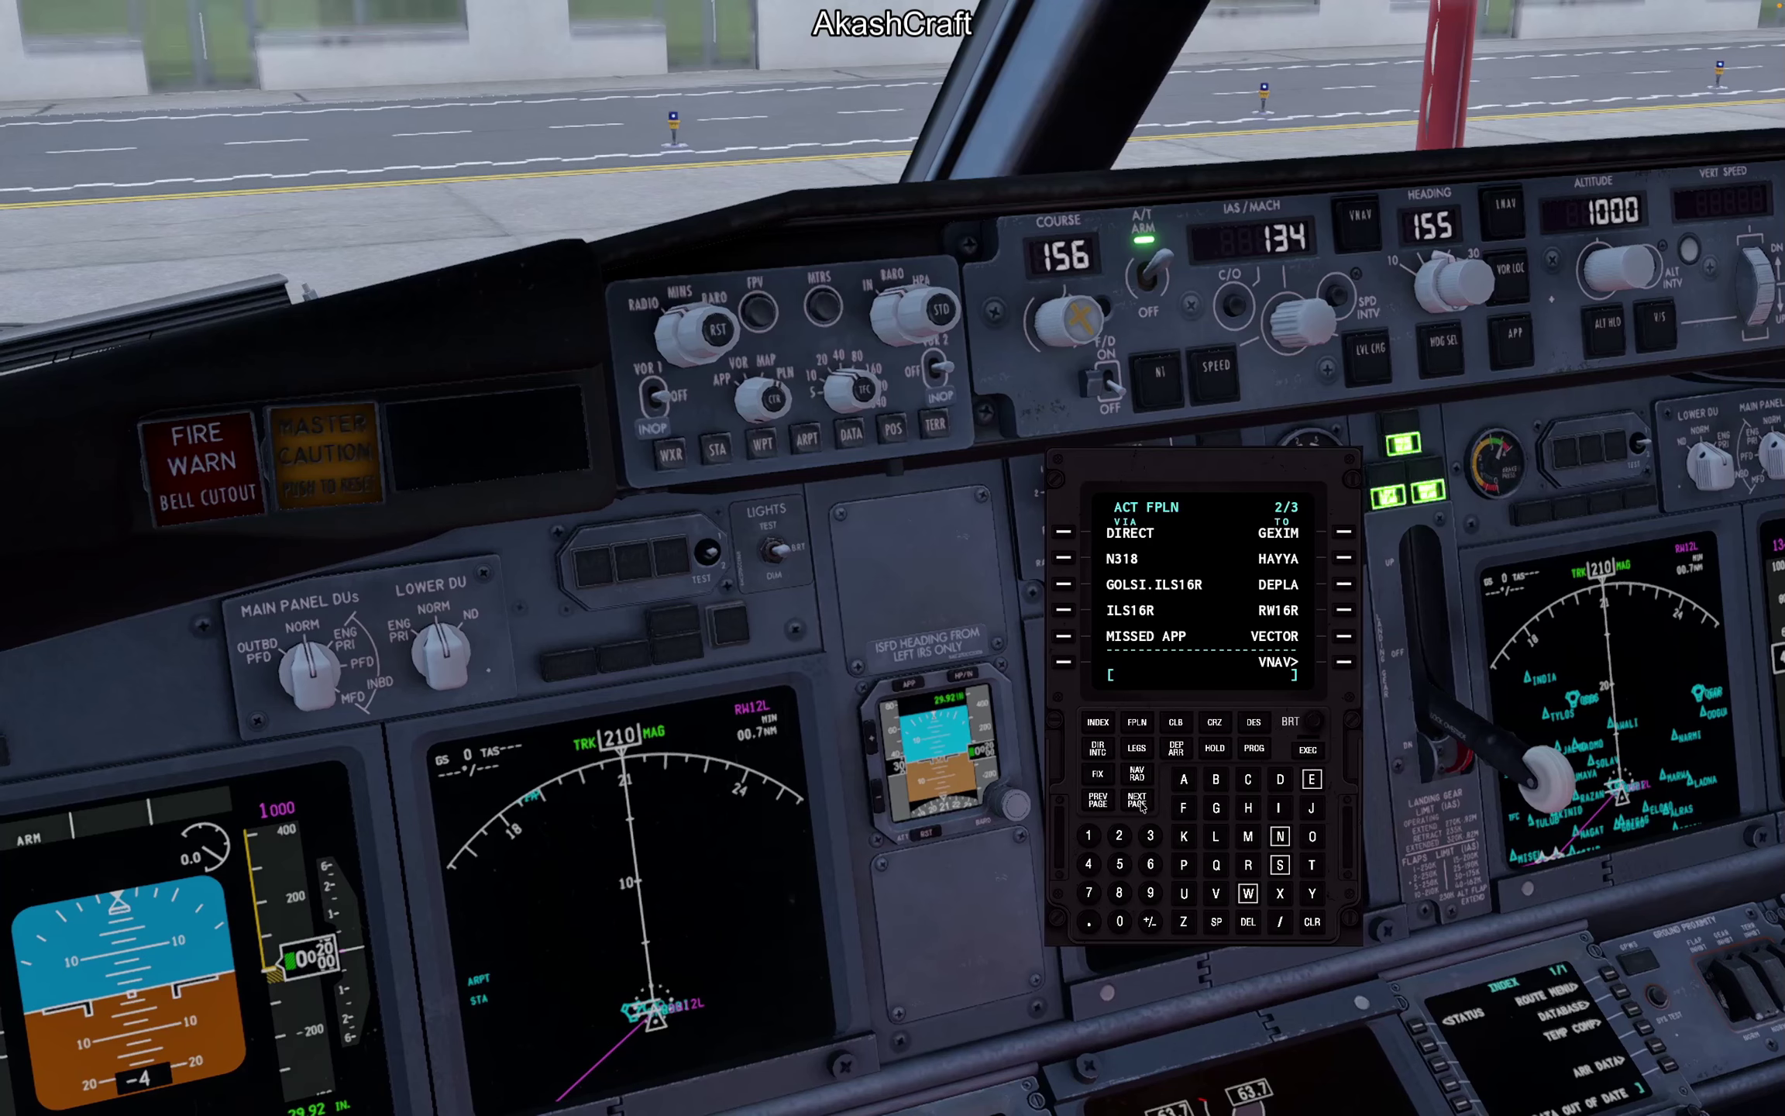
Step: Back in the X-Plane CDU, review the active flight plan pages and the departure/arrival index
{"action": "left_click", "coordinate": [1137, 804]}
{"action": "left_click", "coordinate": [1106, 803]}
{"action": "left_click", "coordinate": [1106, 803]}
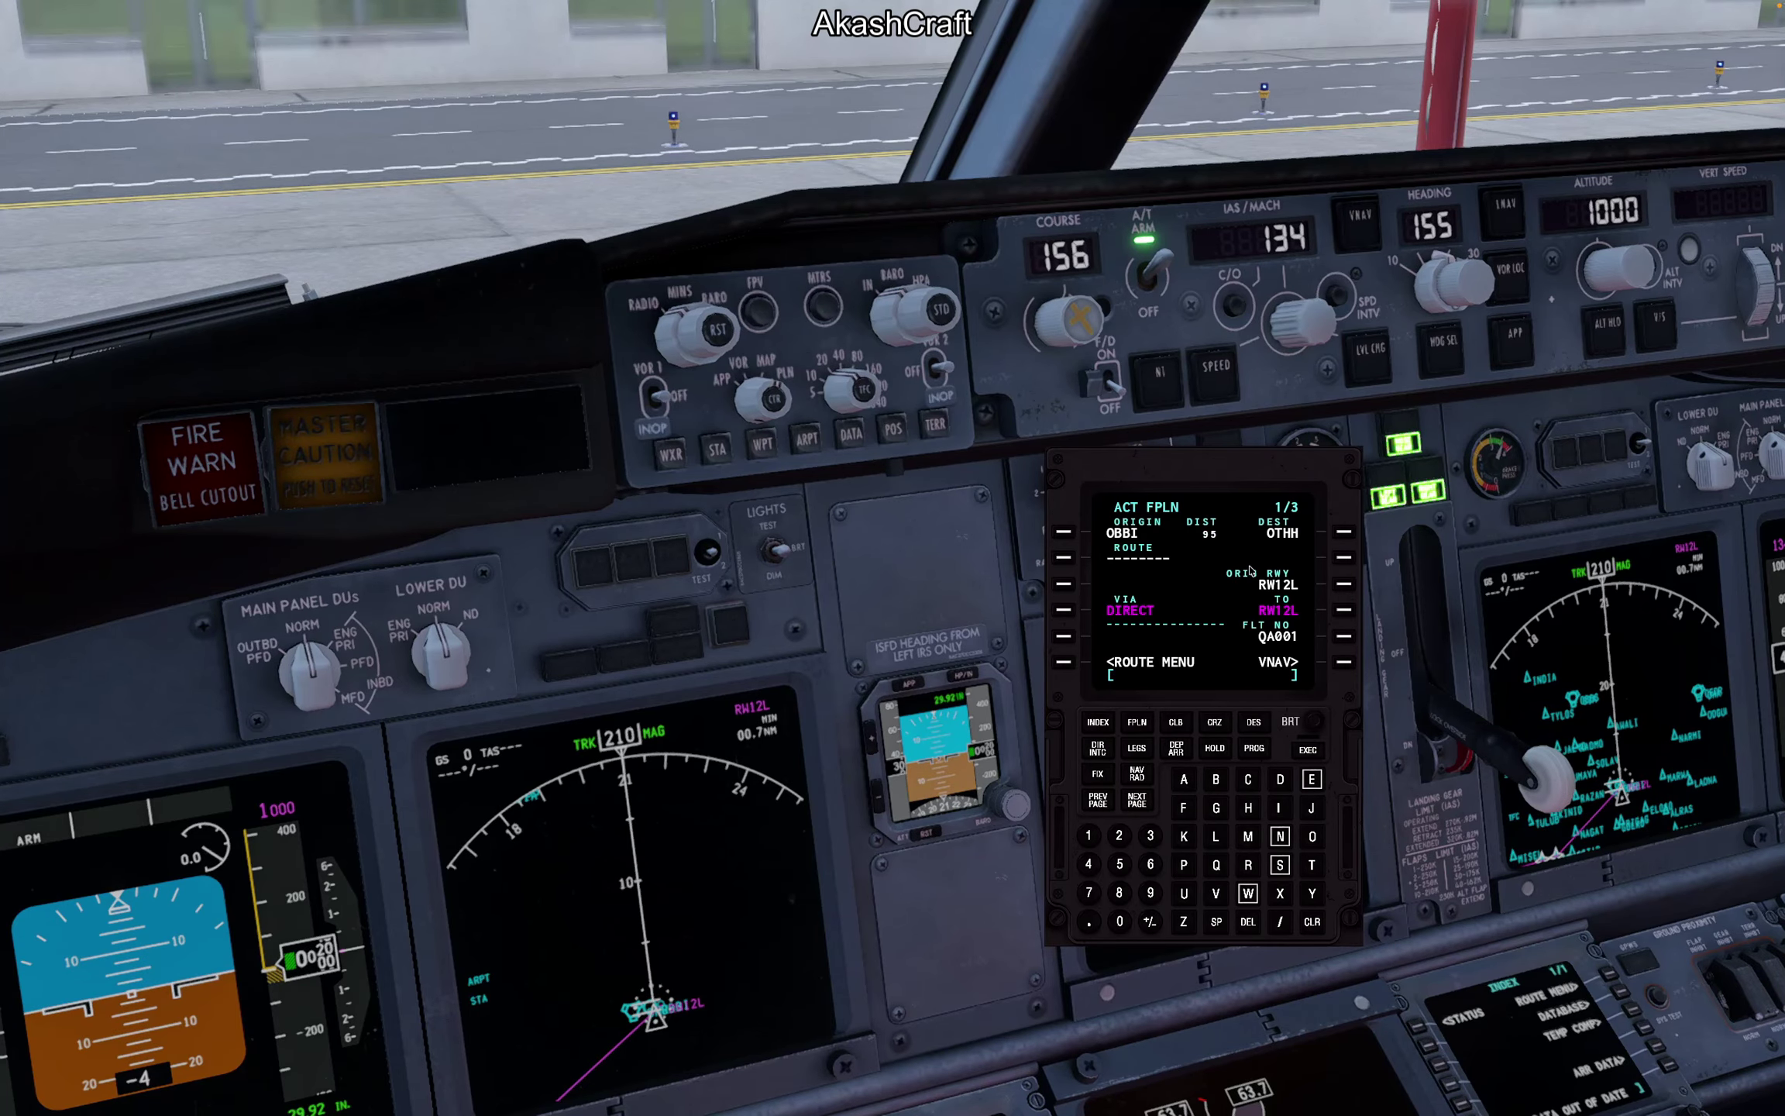
{"action": "left_click", "coordinate": [1177, 749]}
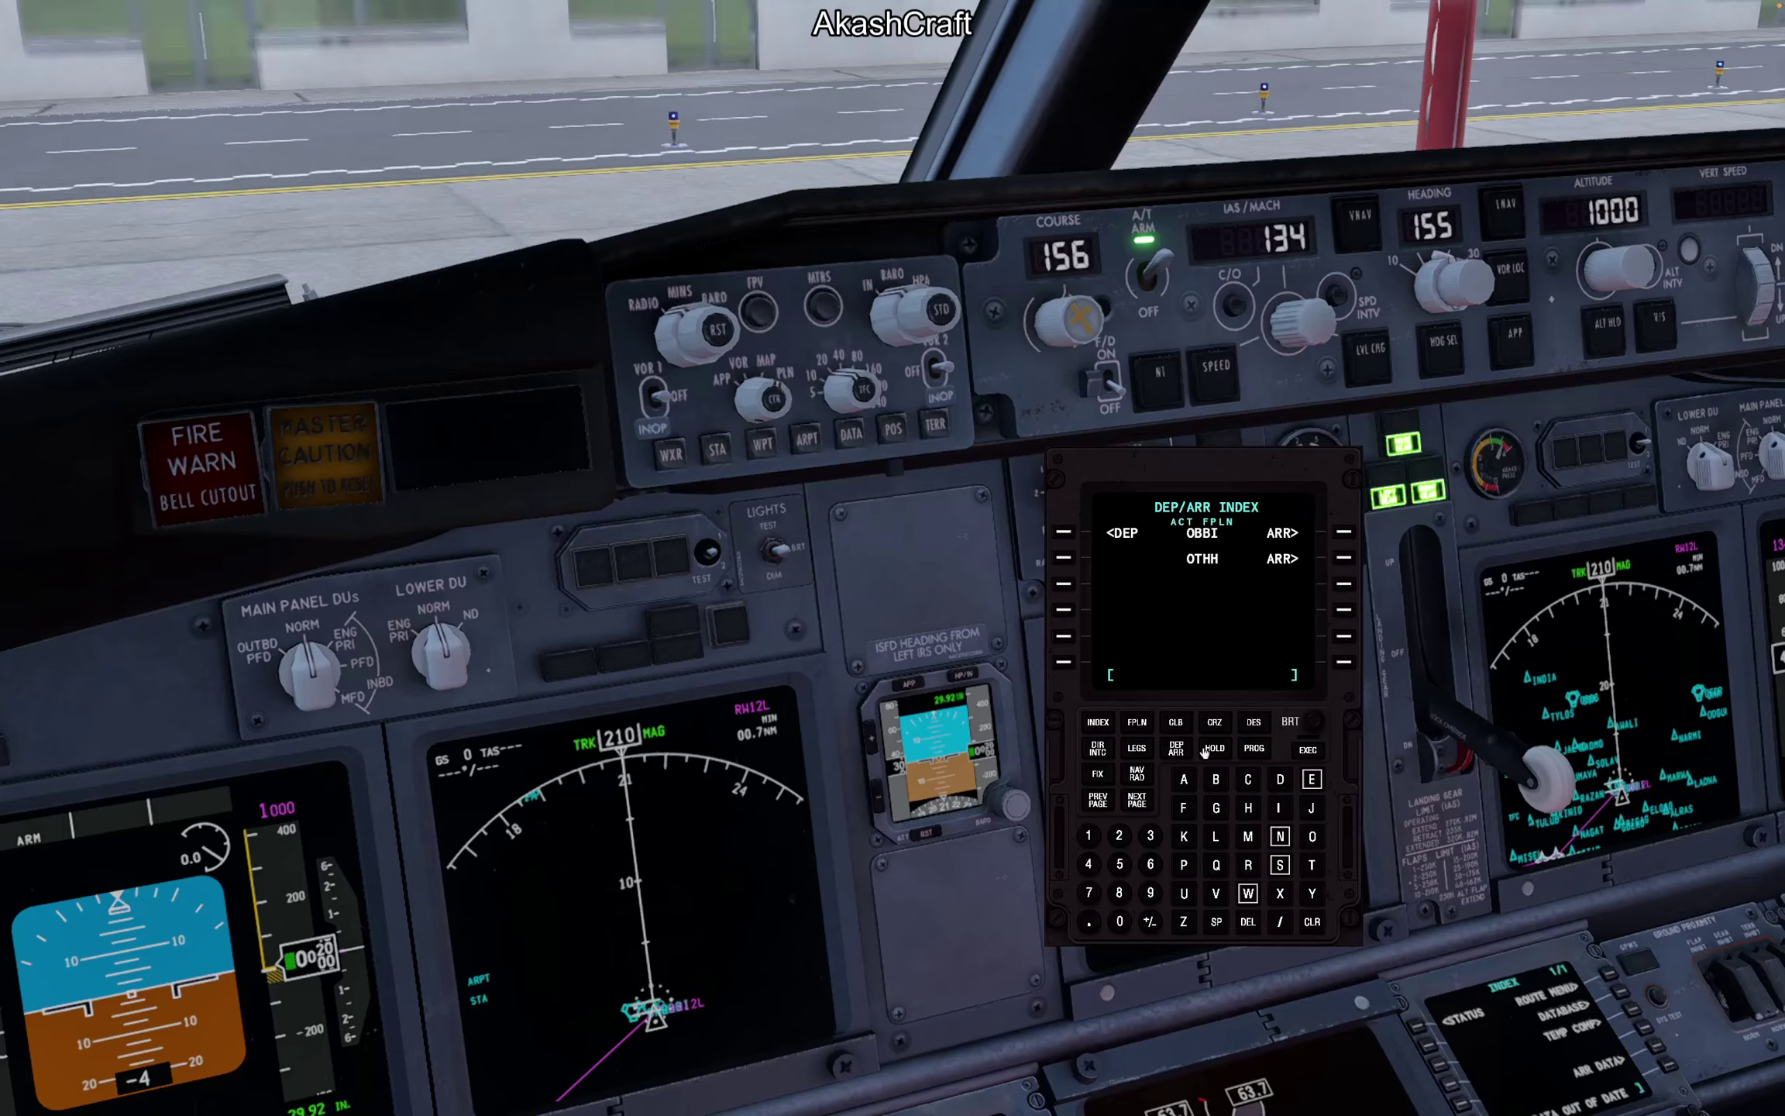
{"action": "left_click", "coordinate": [1138, 724]}
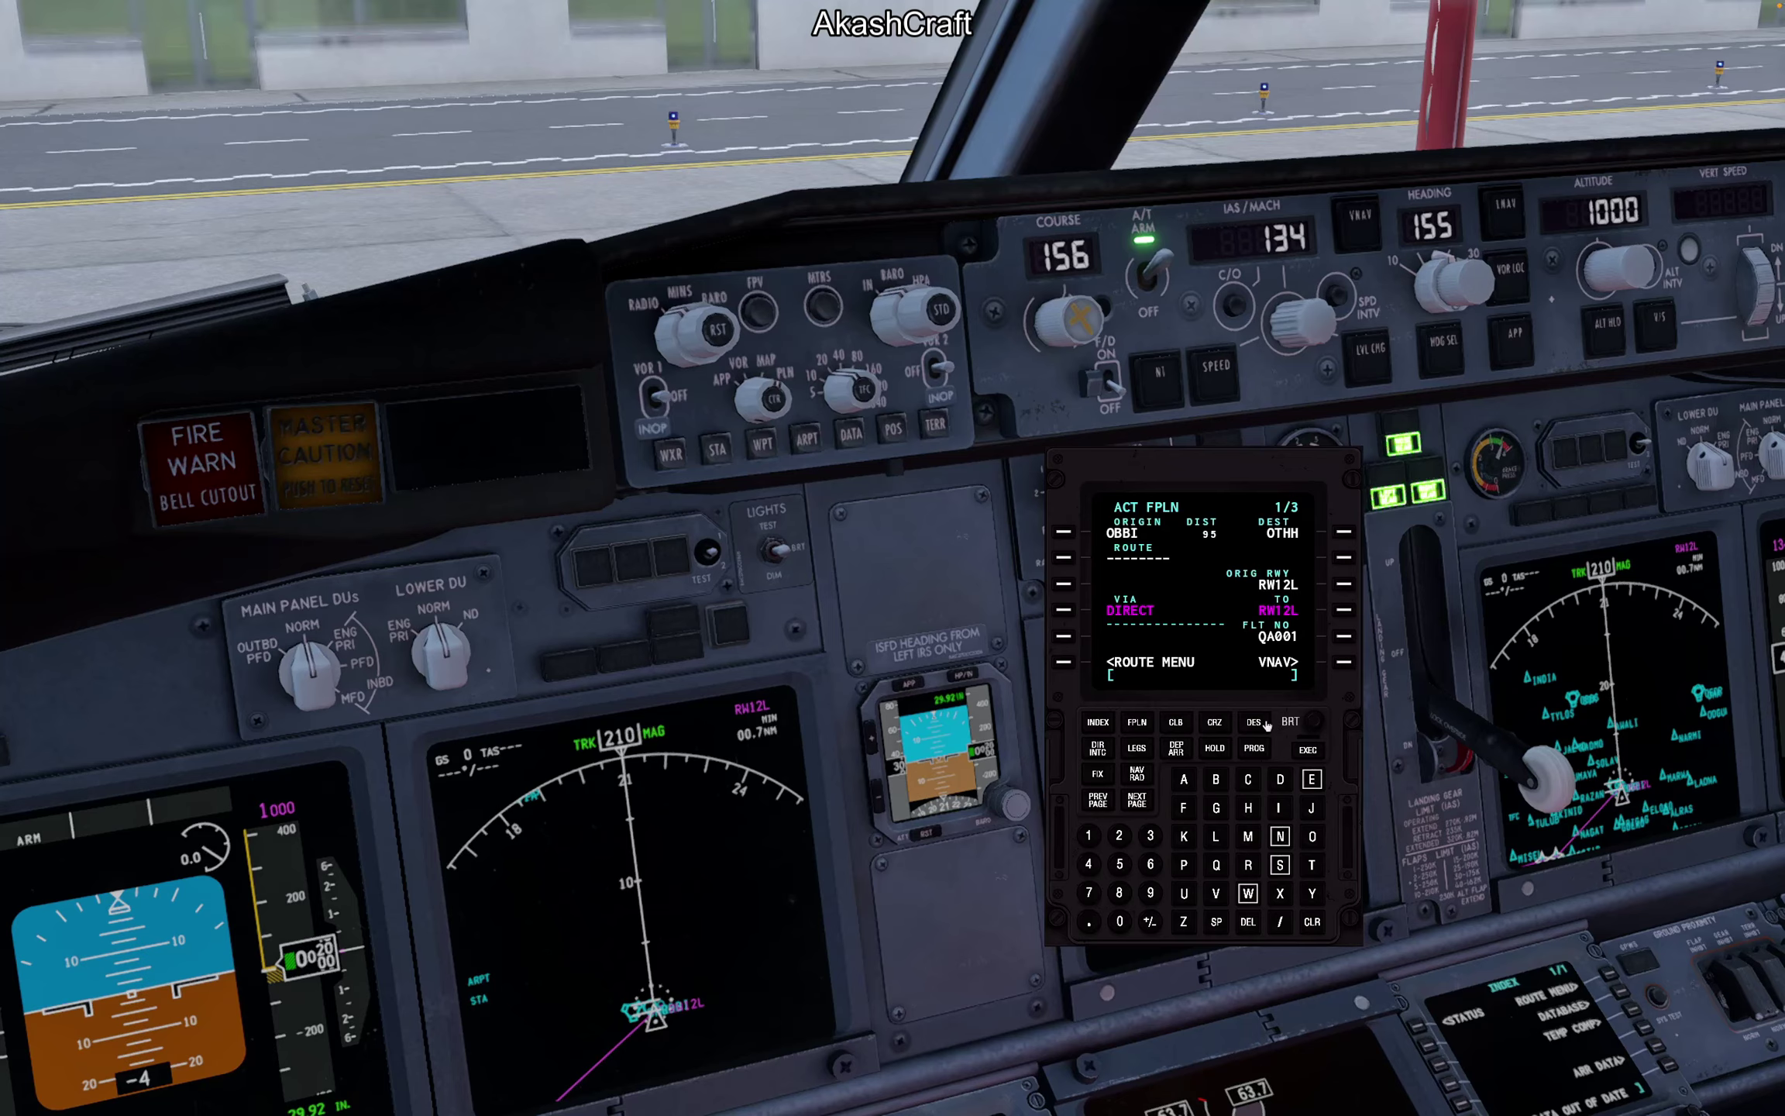
Step: Enter a speed/altitude limit with a speed of 250 on the VNAV climb page
{"action": "left_click", "coordinate": [1176, 722]}
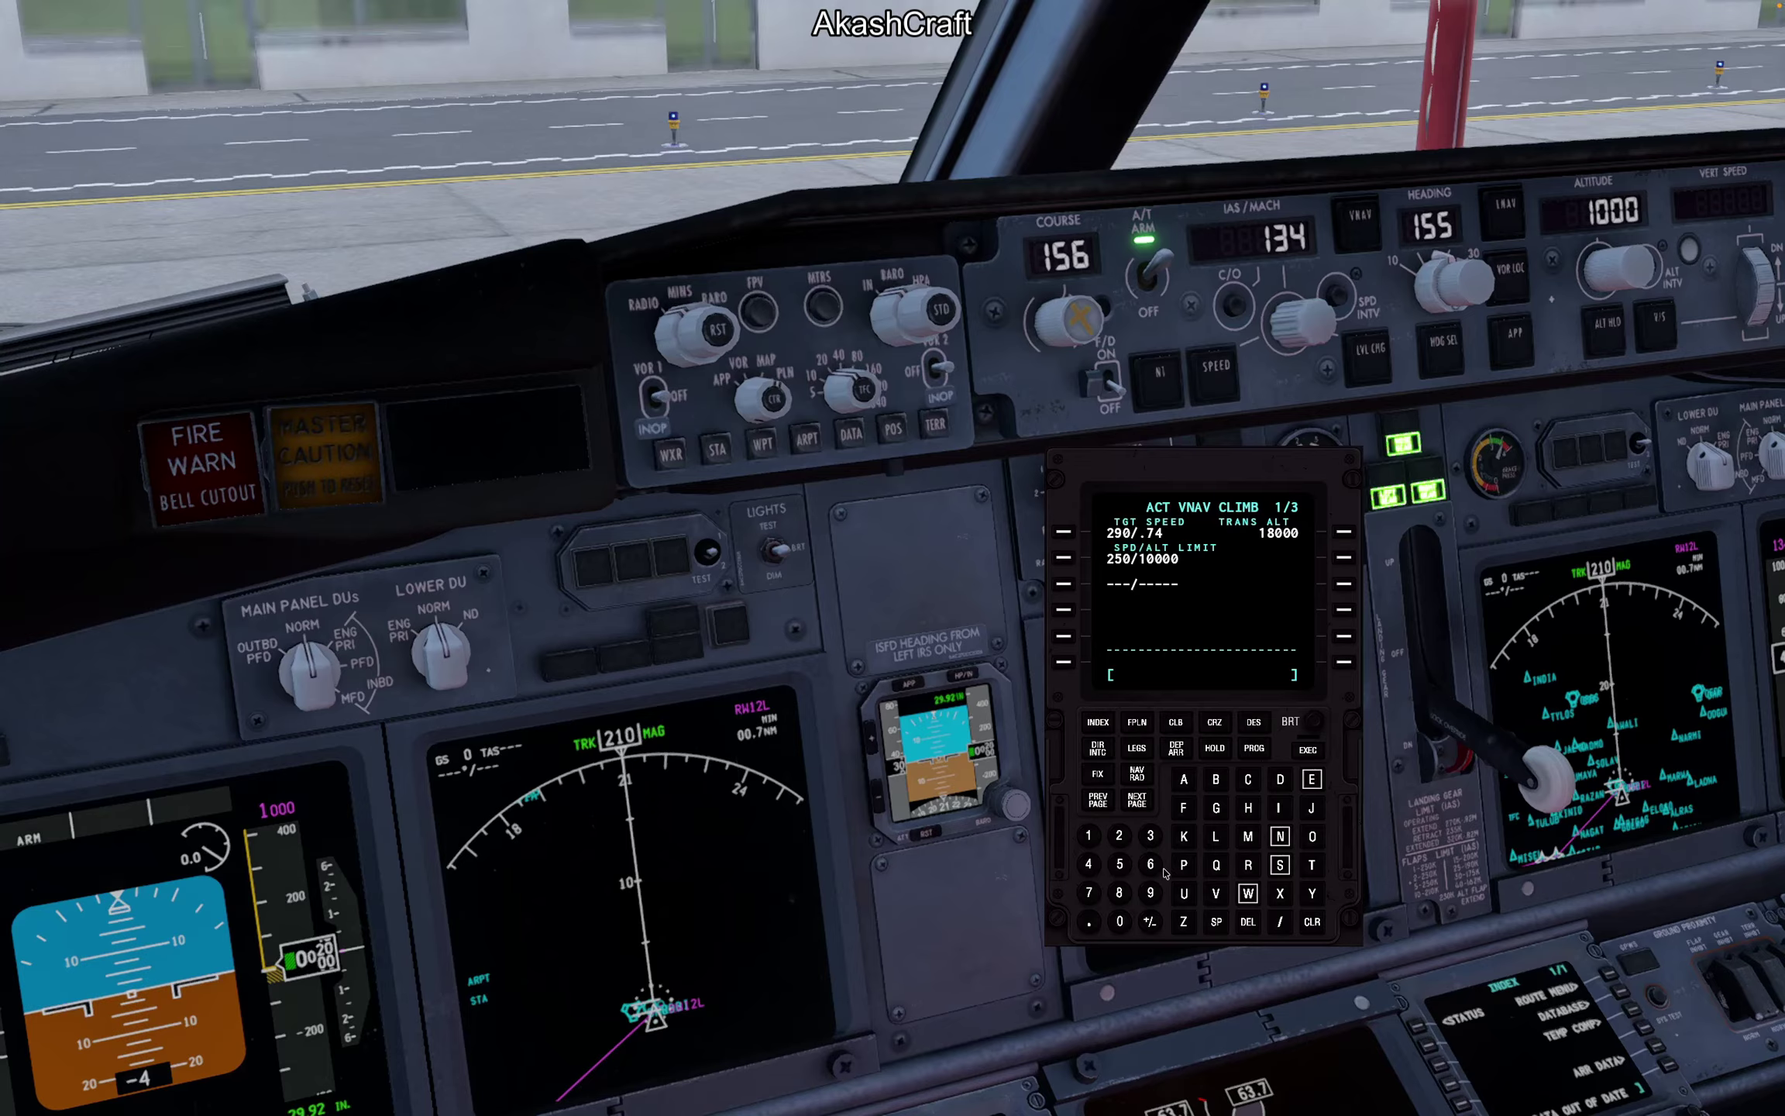
{"action": "left_click", "coordinate": [1123, 838]}
{"action": "left_click", "coordinate": [1123, 860]}
{"action": "left_click", "coordinate": [1123, 927]}
{"action": "left_click", "coordinate": [1280, 923]}
{"action": "left_click", "coordinate": [1121, 925]}
{"action": "left_click", "coordinate": [1063, 560]}
Step: On the VNAV cruise page, set the target speed to 340 and the cruise altitude to 8000
{"action": "left_click", "coordinate": [1214, 723]}
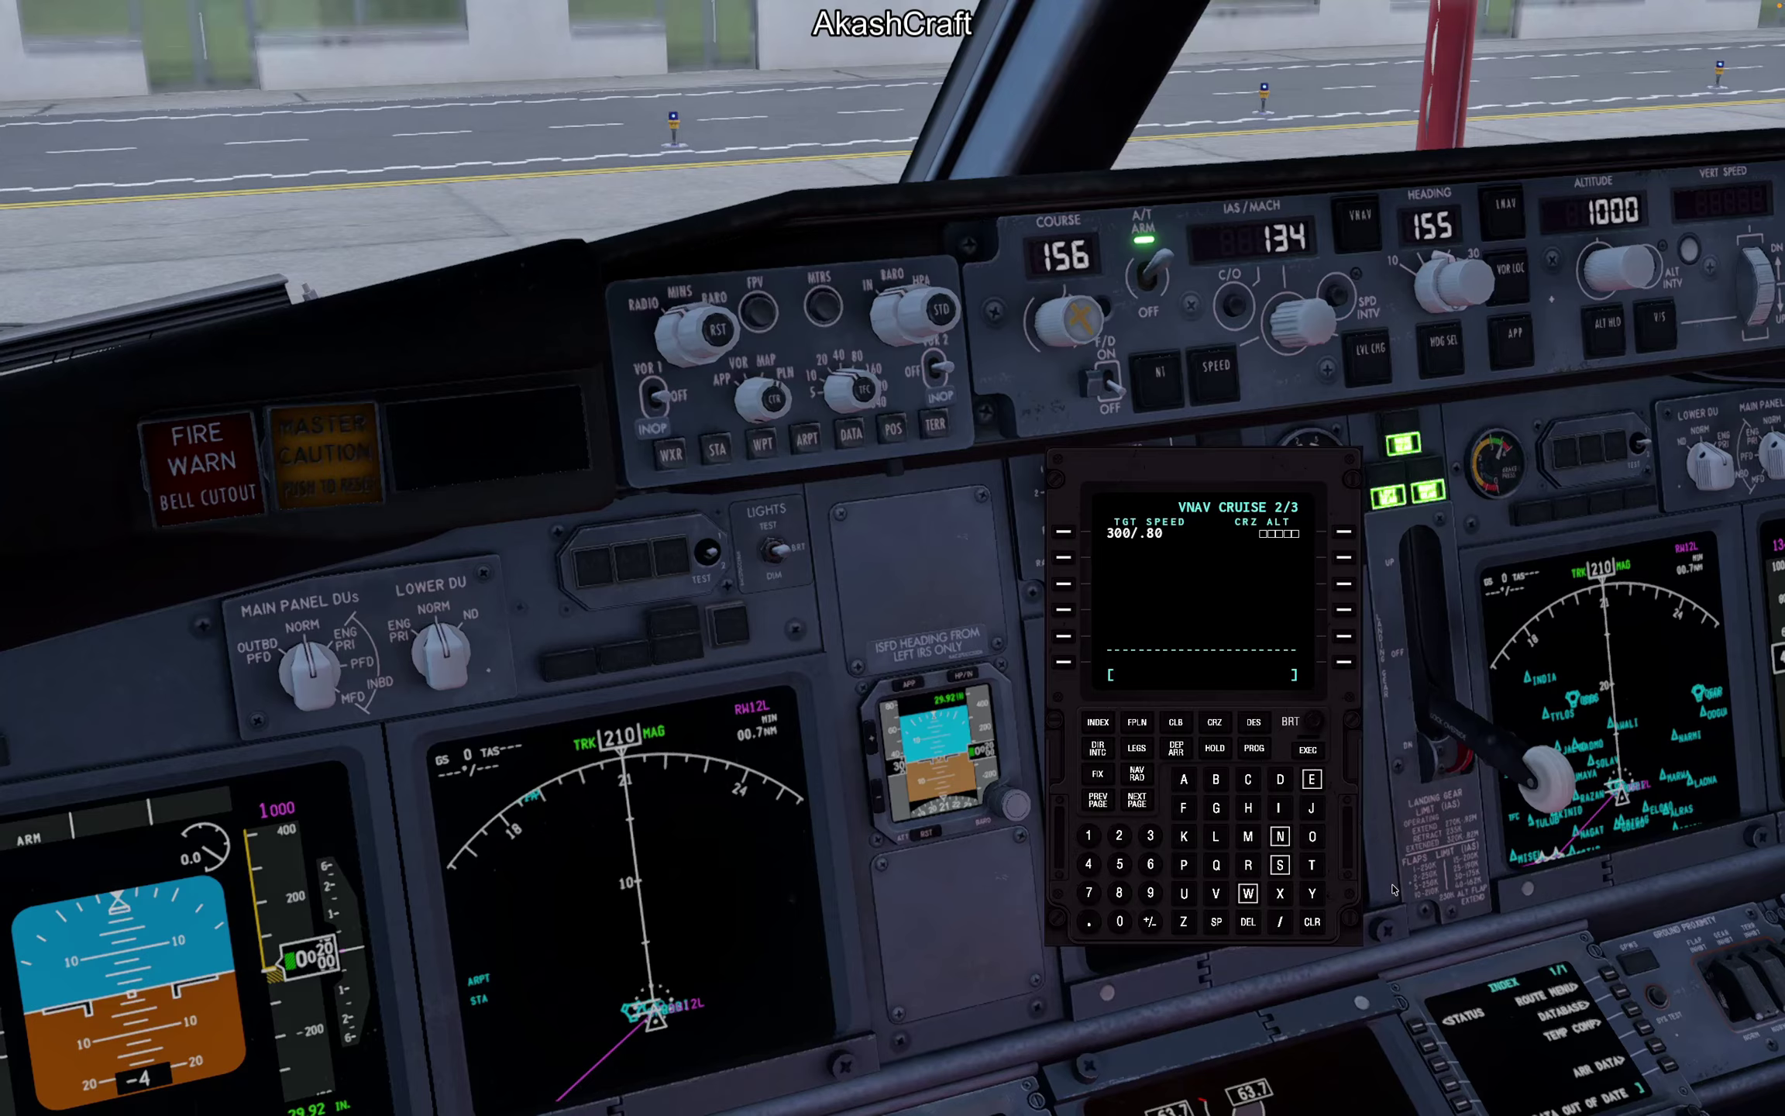
{"action": "left_click", "coordinate": [1151, 836]}
{"action": "left_click", "coordinate": [1085, 866]}
{"action": "left_click", "coordinate": [1120, 921]}
{"action": "left_click", "coordinate": [1065, 533]}
{"action": "left_click", "coordinate": [1119, 893]}
{"action": "left_click", "coordinate": [1118, 920]}
{"action": "left_click", "coordinate": [1118, 921]}
{"action": "left_click", "coordinate": [1118, 920]}
{"action": "left_click", "coordinate": [1344, 533]}
Step: Set the VPA on the VNAV descent page to 3, and open the direct-to page
{"action": "left_click", "coordinate": [1255, 724]}
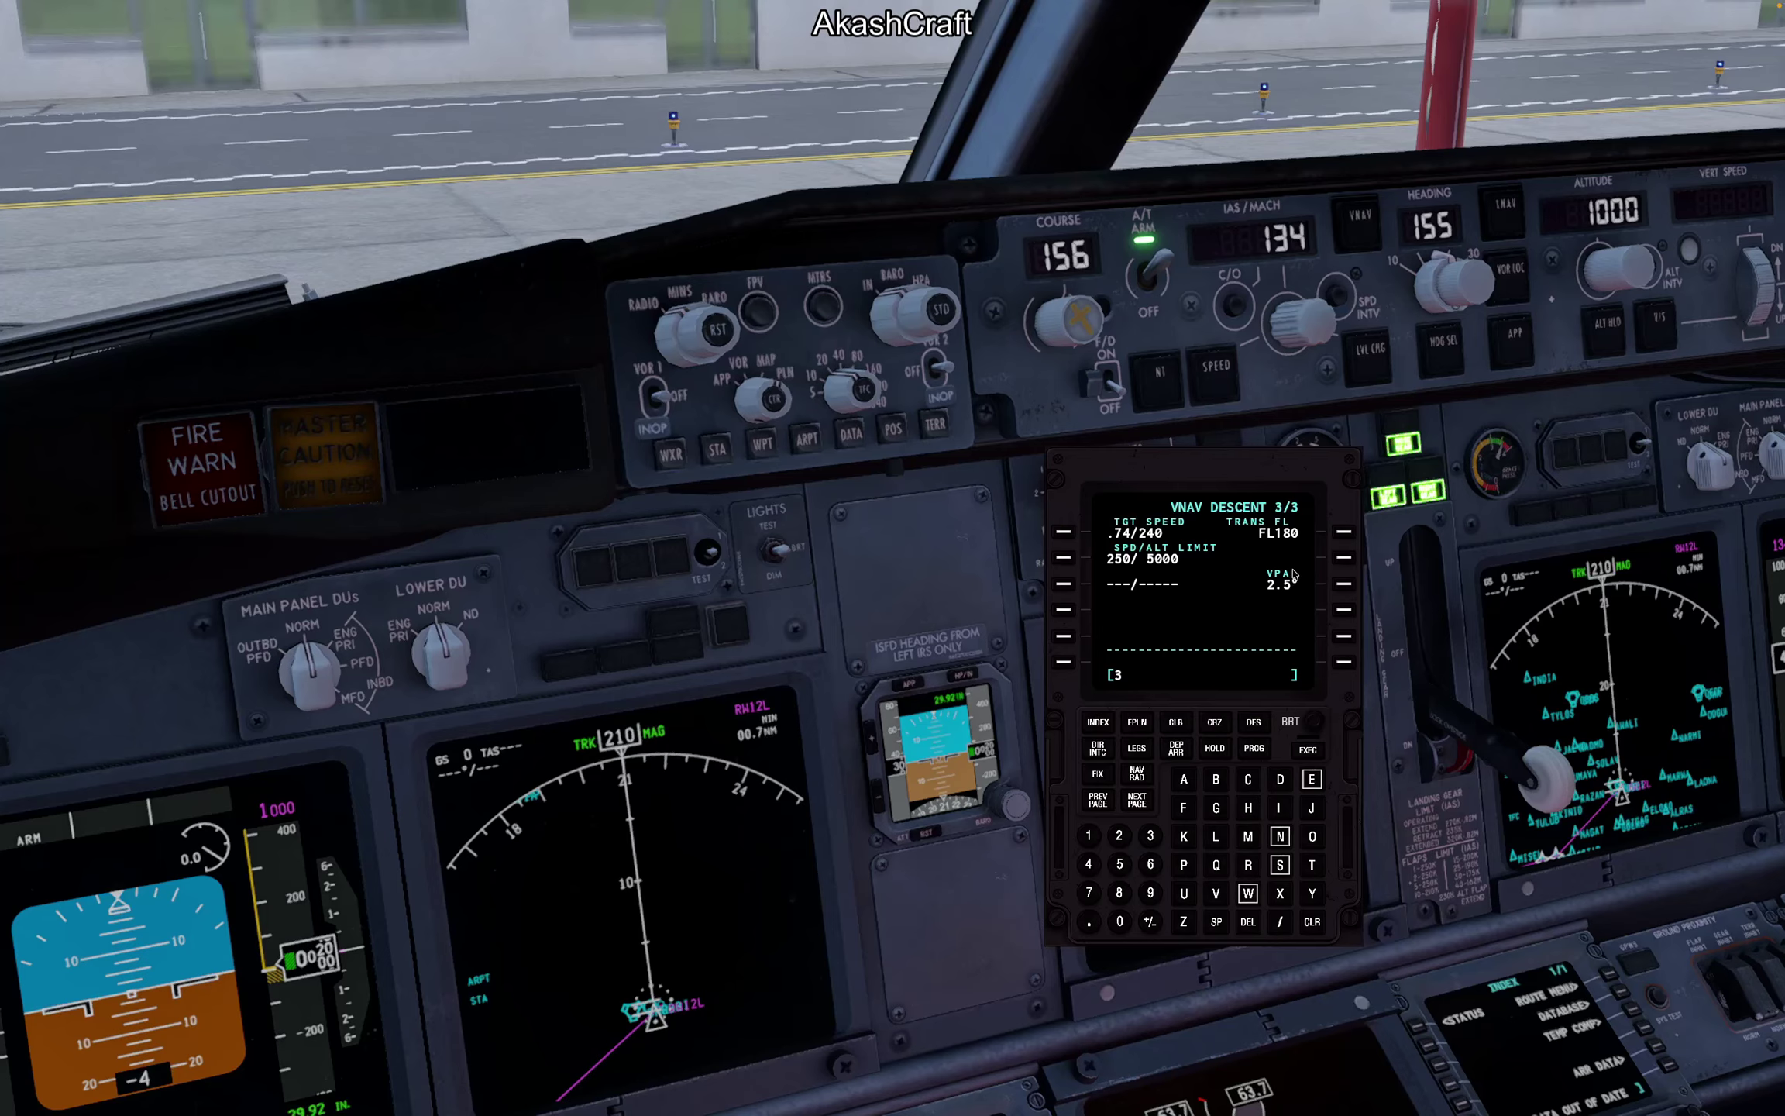
{"action": "left_click", "coordinate": [1348, 585]}
{"action": "left_click", "coordinate": [1097, 748]}
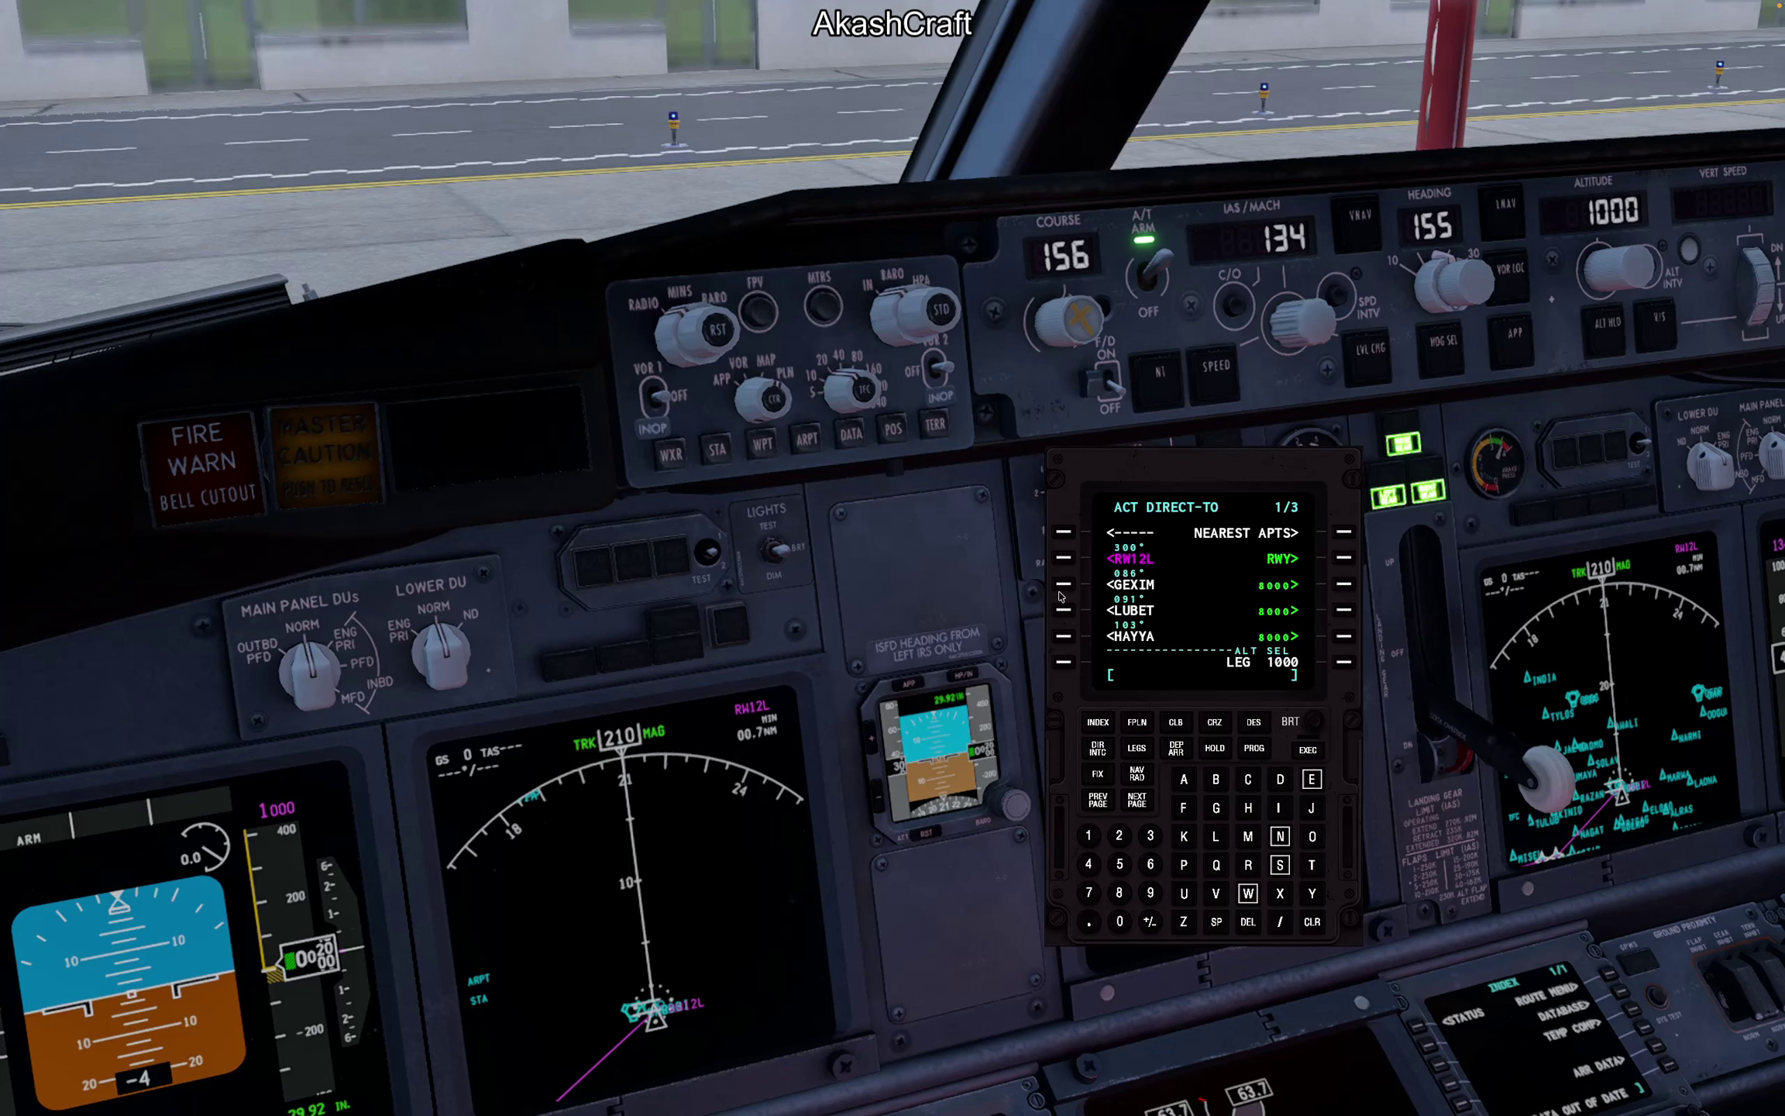
Step: Try to remove LUBET from the legs by linking GEXIM directly to HAYYA, preview the route in plan mode, and cancel the modification
{"action": "left_click", "coordinate": [1131, 749]}
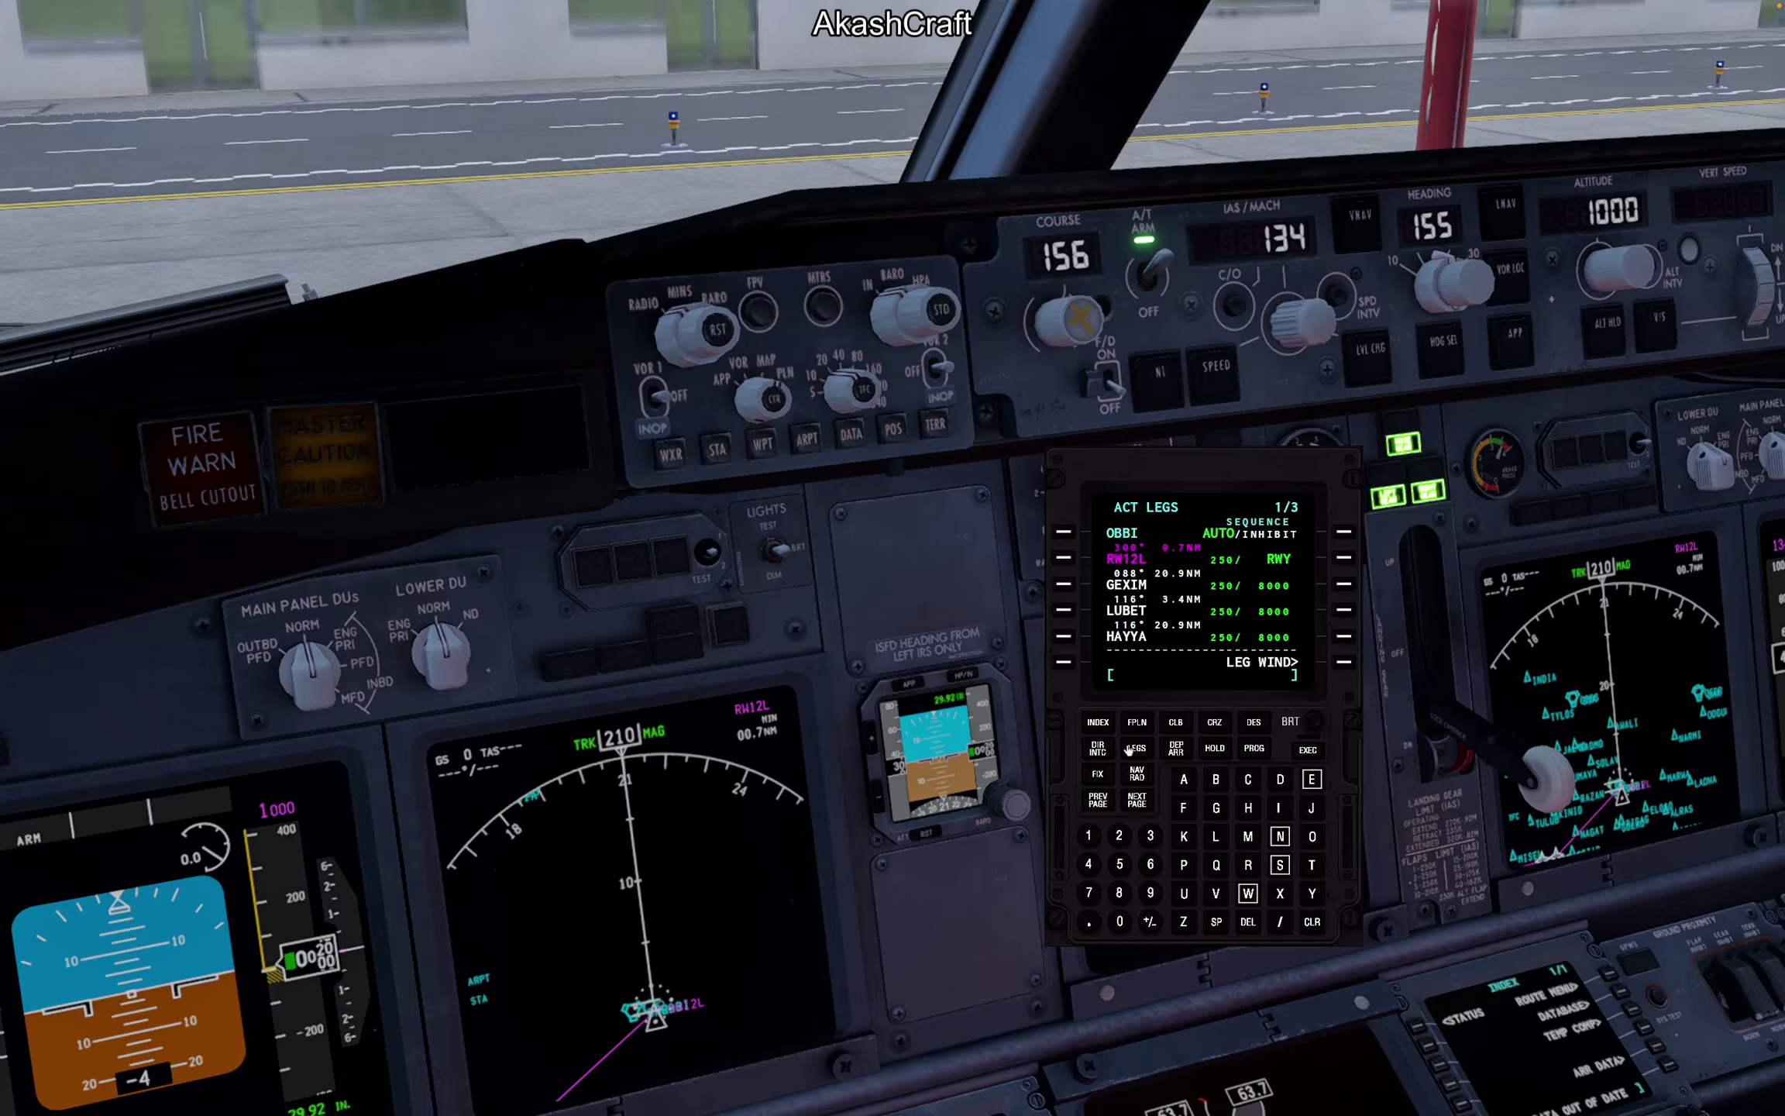
{"action": "left_click", "coordinate": [1061, 637]}
{"action": "left_click", "coordinate": [1063, 611]}
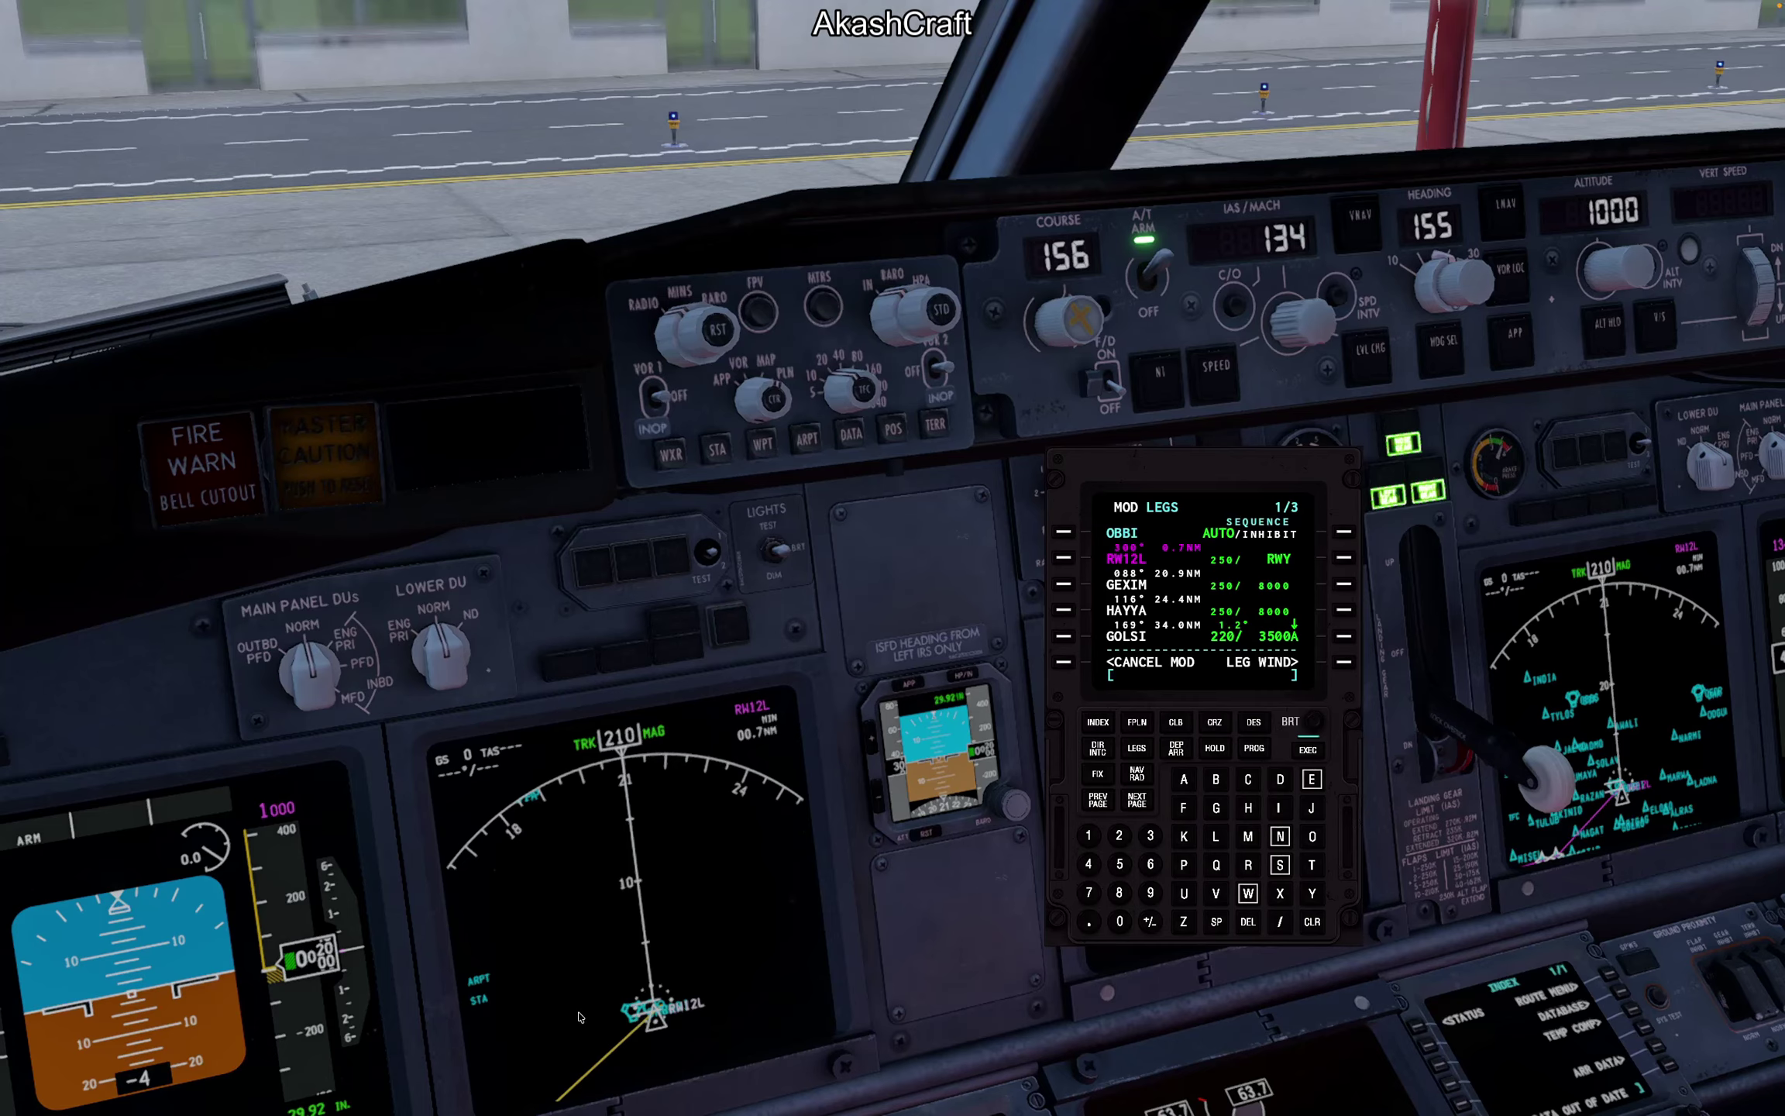
{"action": "left_click", "coordinate": [785, 405]}
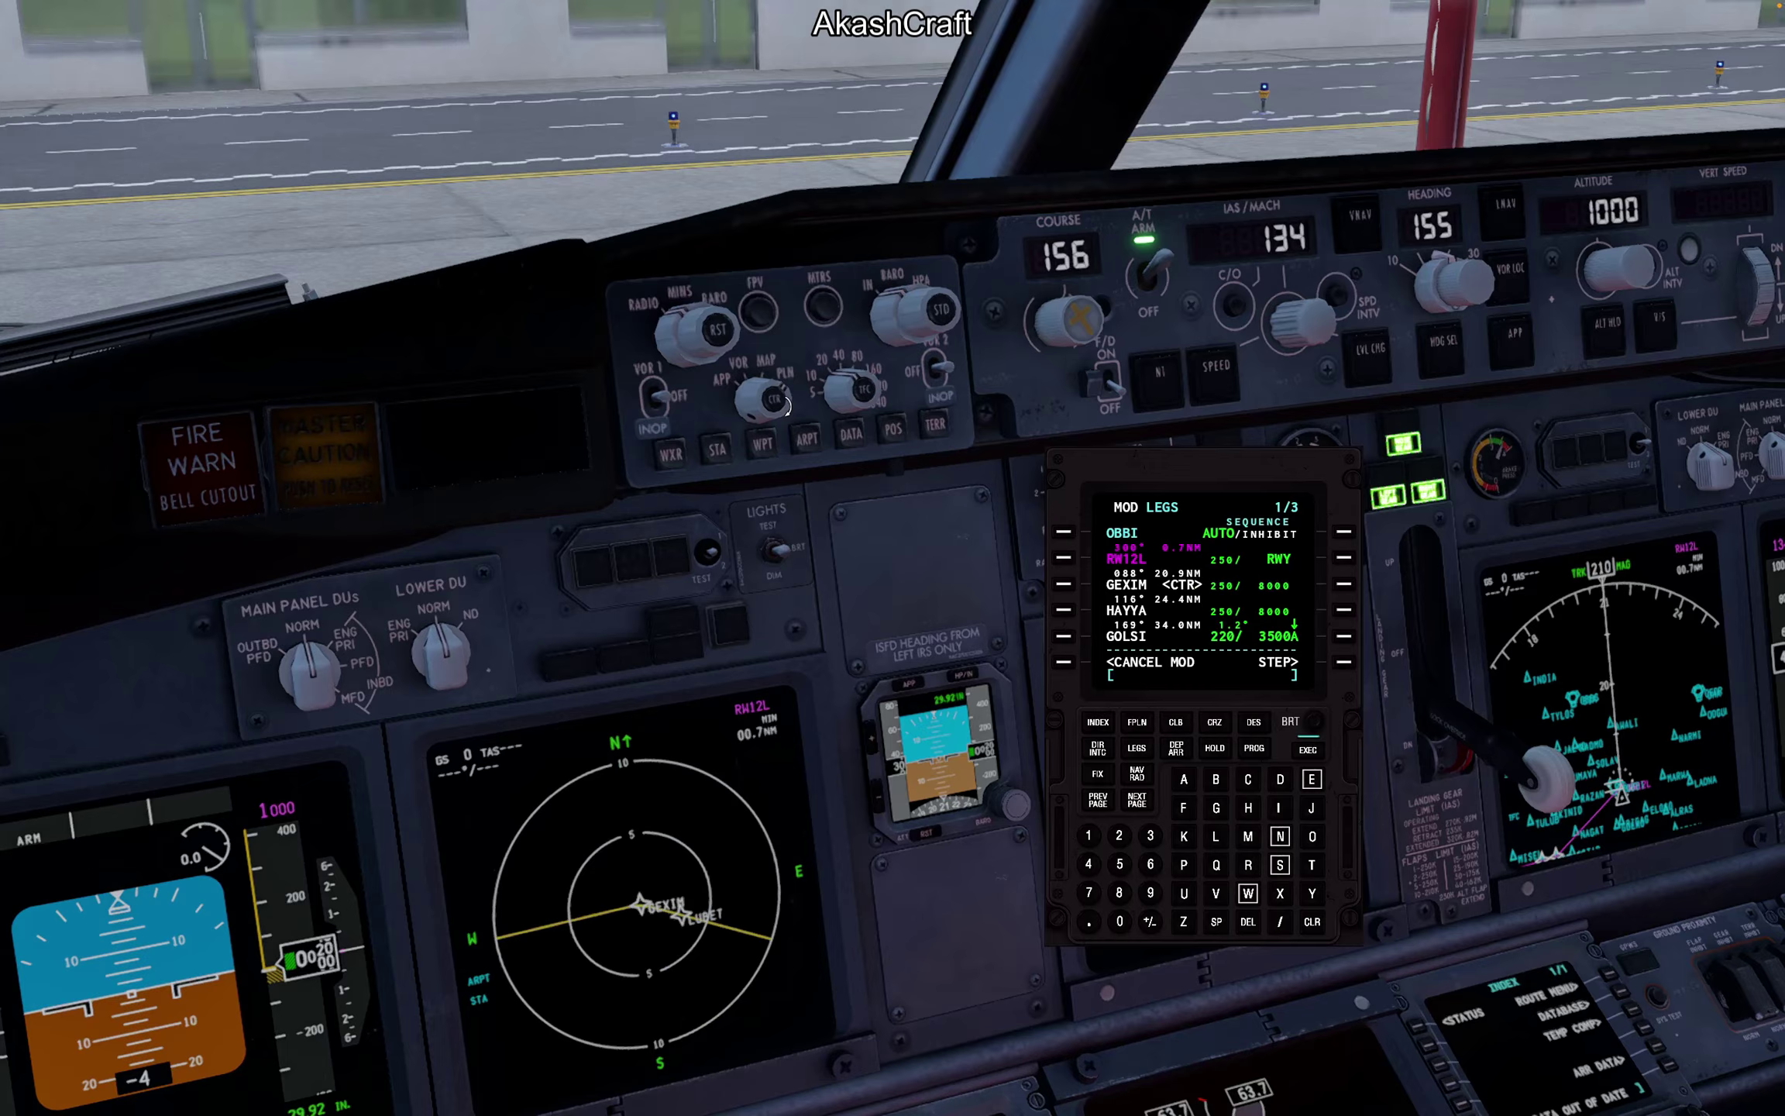
{"action": "left_click", "coordinate": [748, 401]}
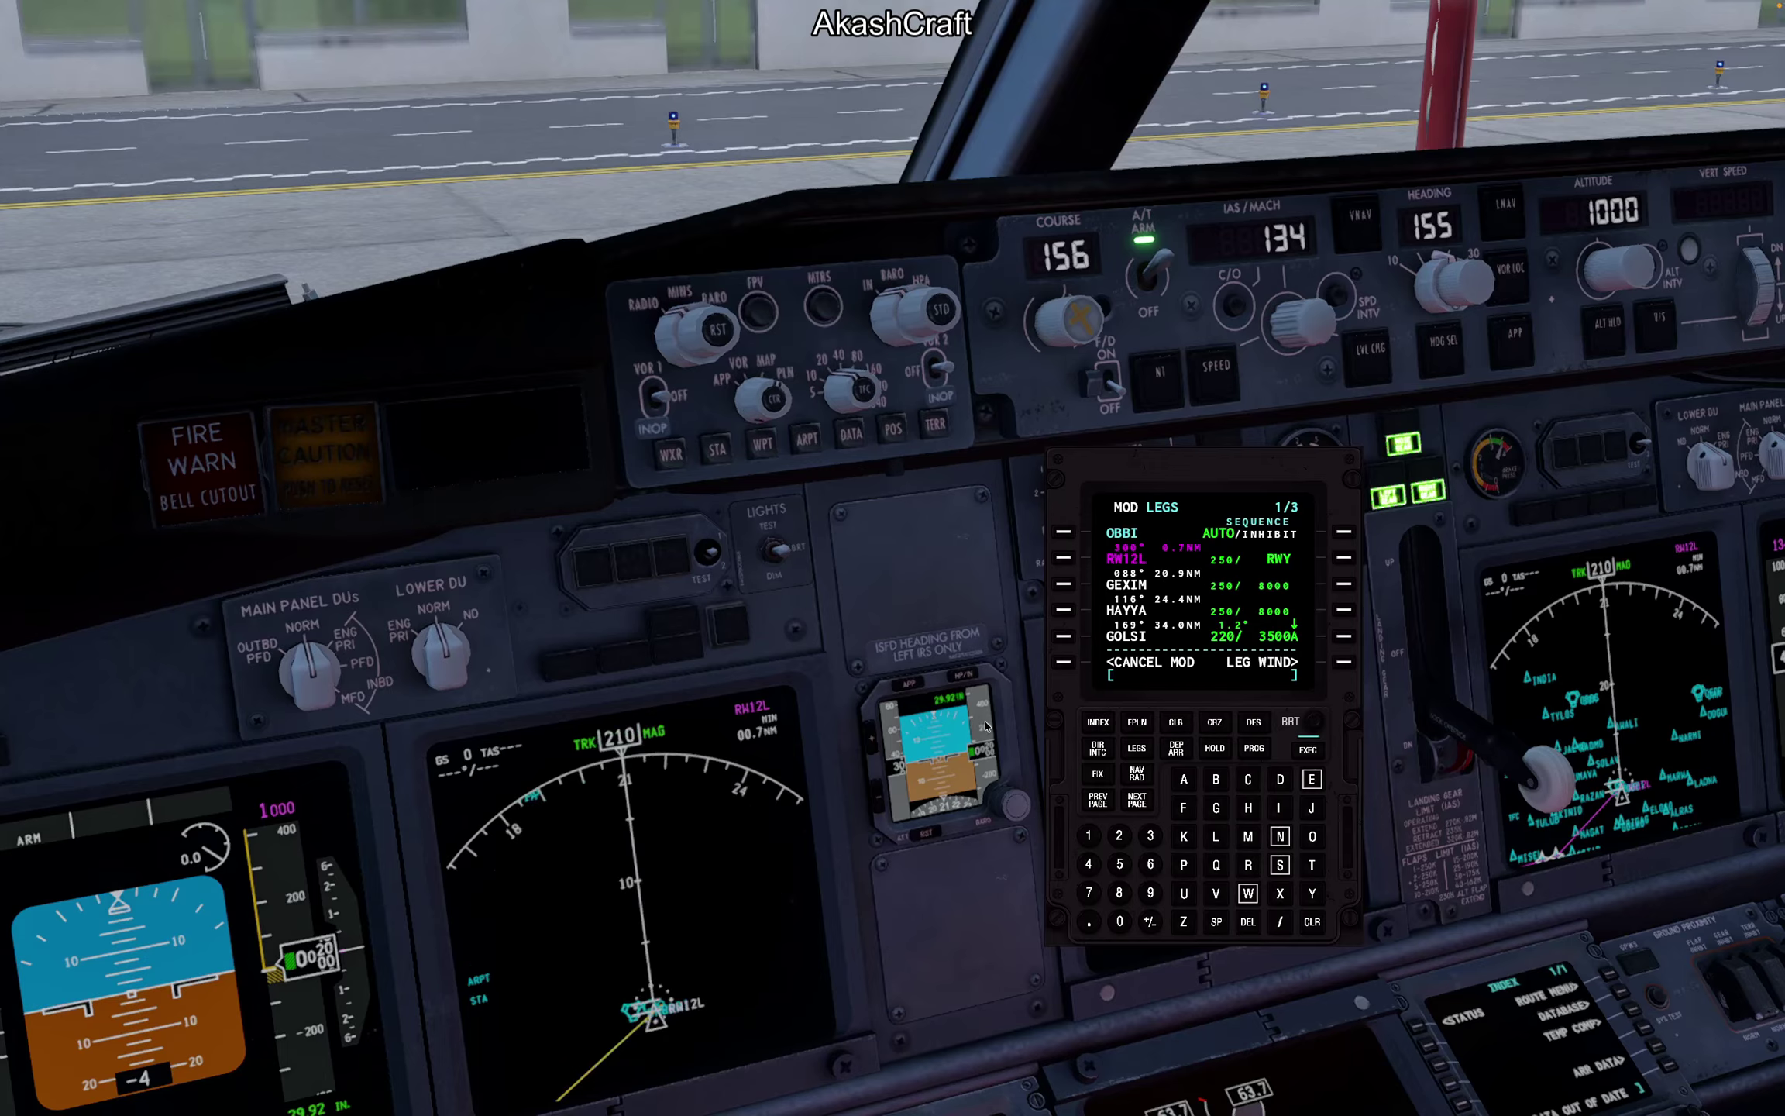
{"action": "left_click", "coordinate": [1066, 664]}
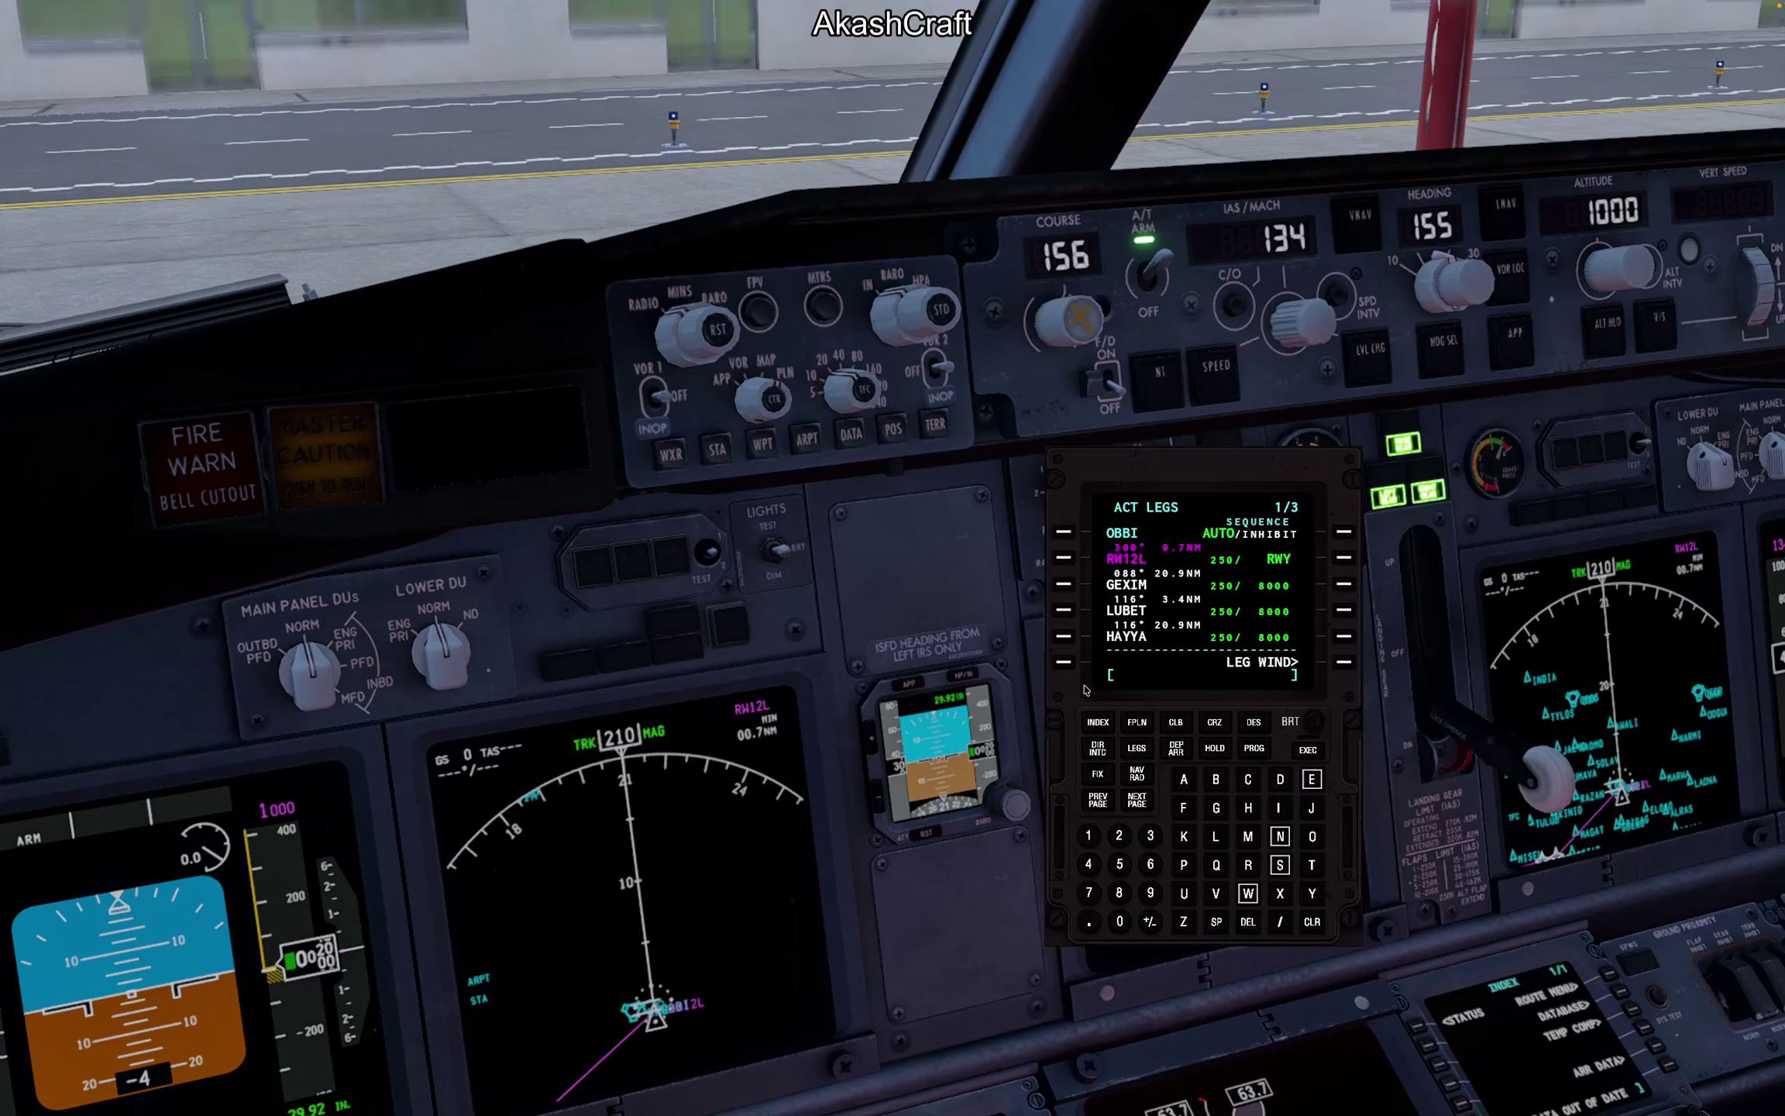
Step: Examine the CDU radio tuning page and compare it with the COM, NAV and transponder radios on the centre pedestal
{"action": "left_click", "coordinate": [1136, 721]}
{"action": "left_click", "coordinate": [1137, 773]}
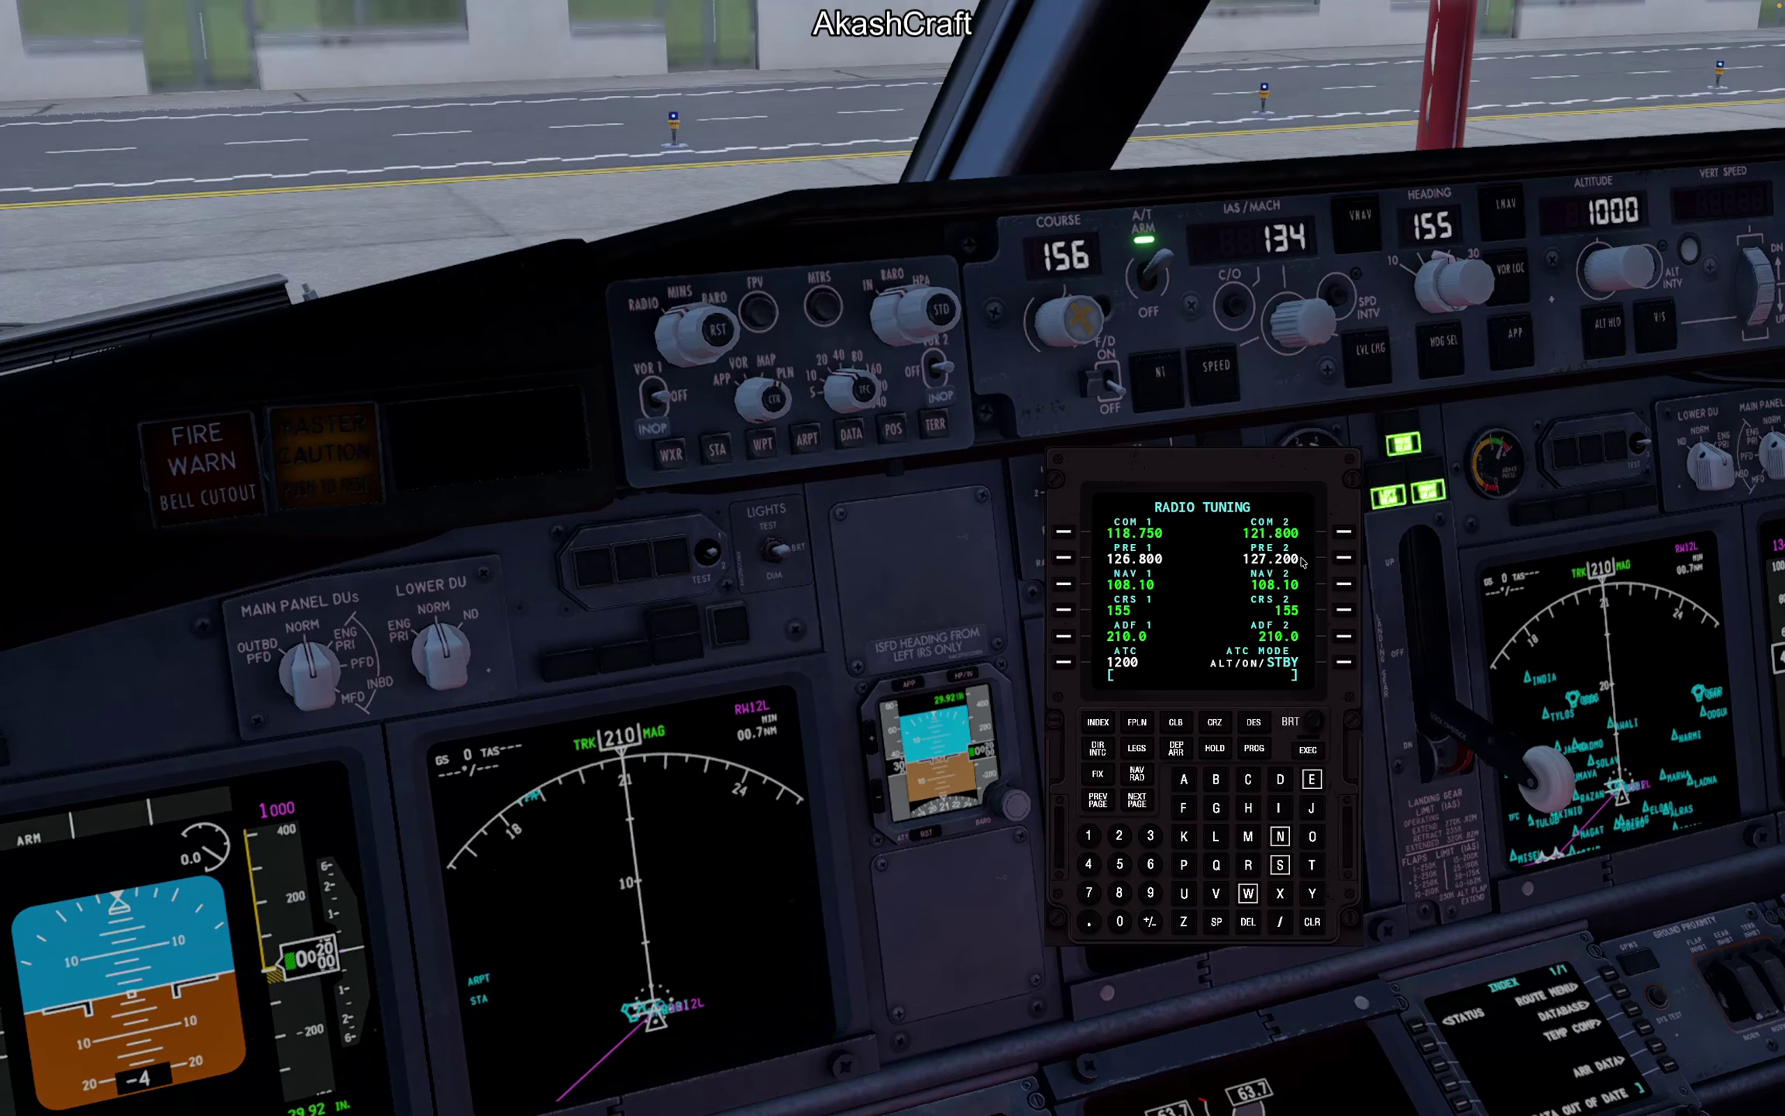
{"action": "key", "text": "KP_2"}
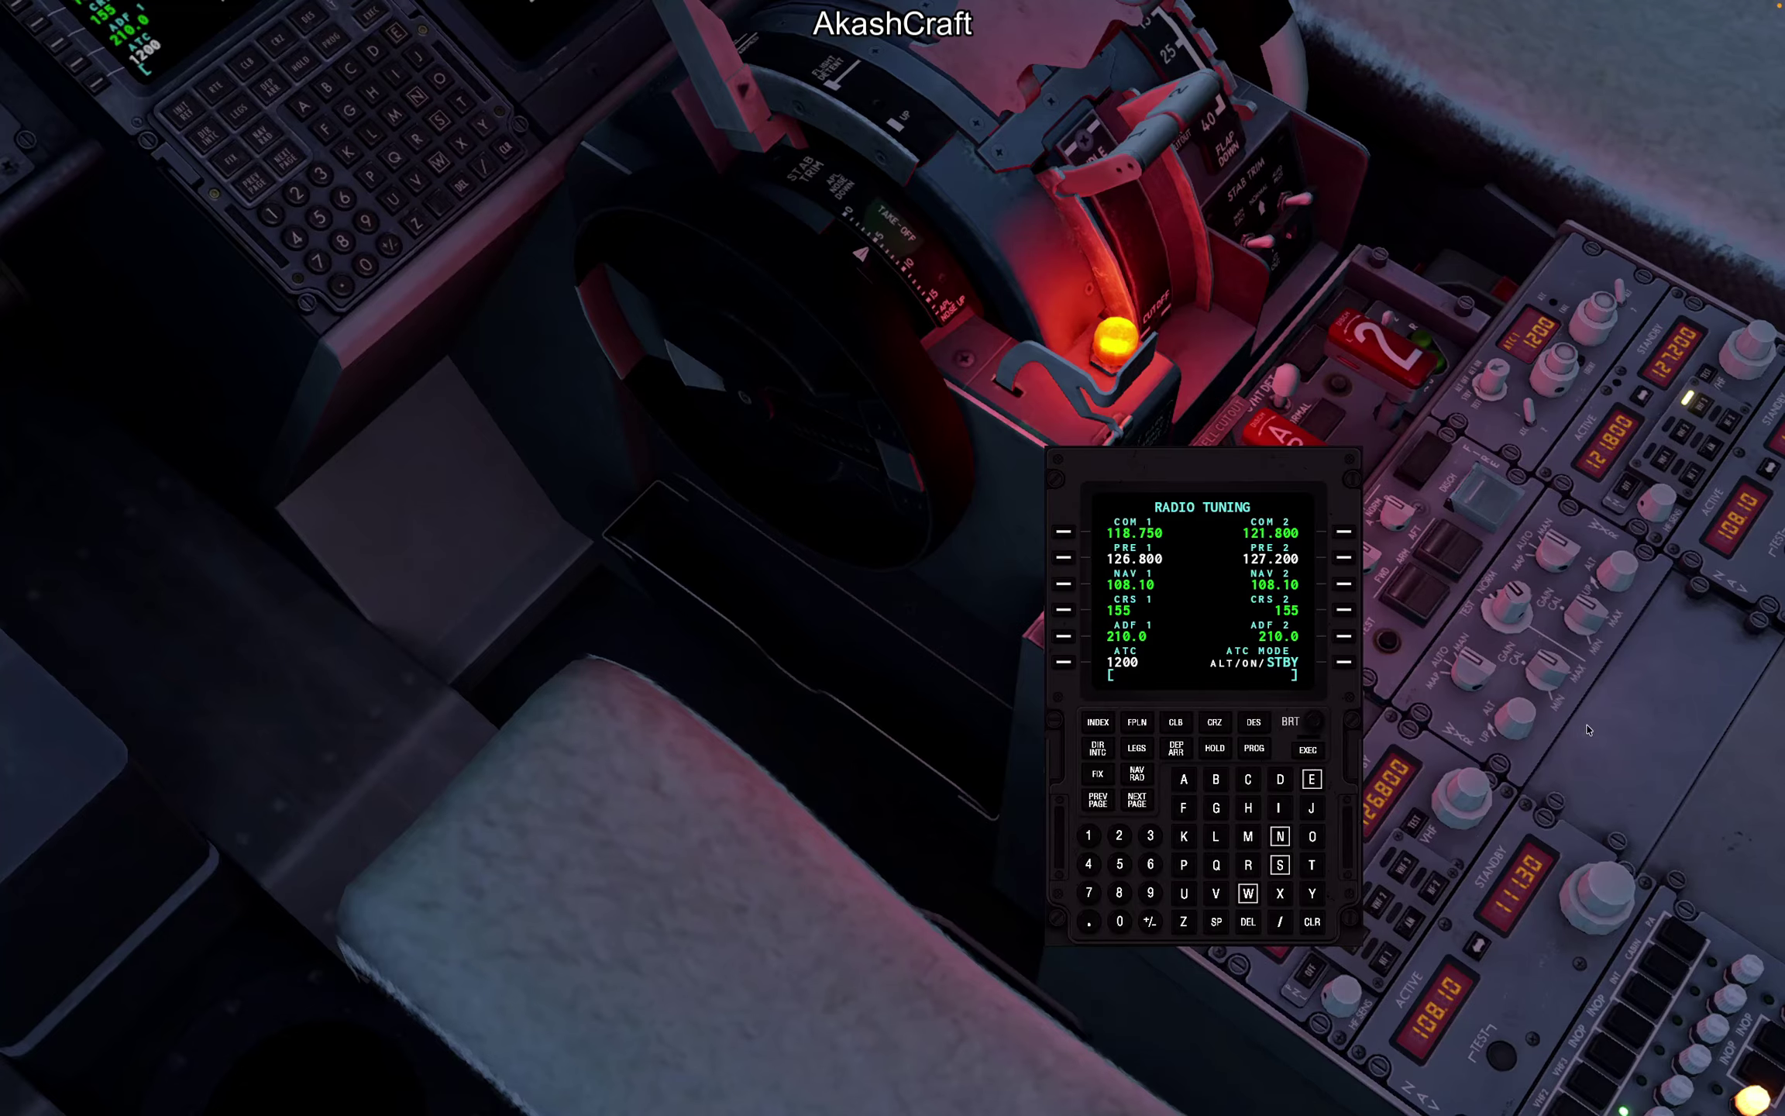
{"action": "key", "text": "KP_4"}
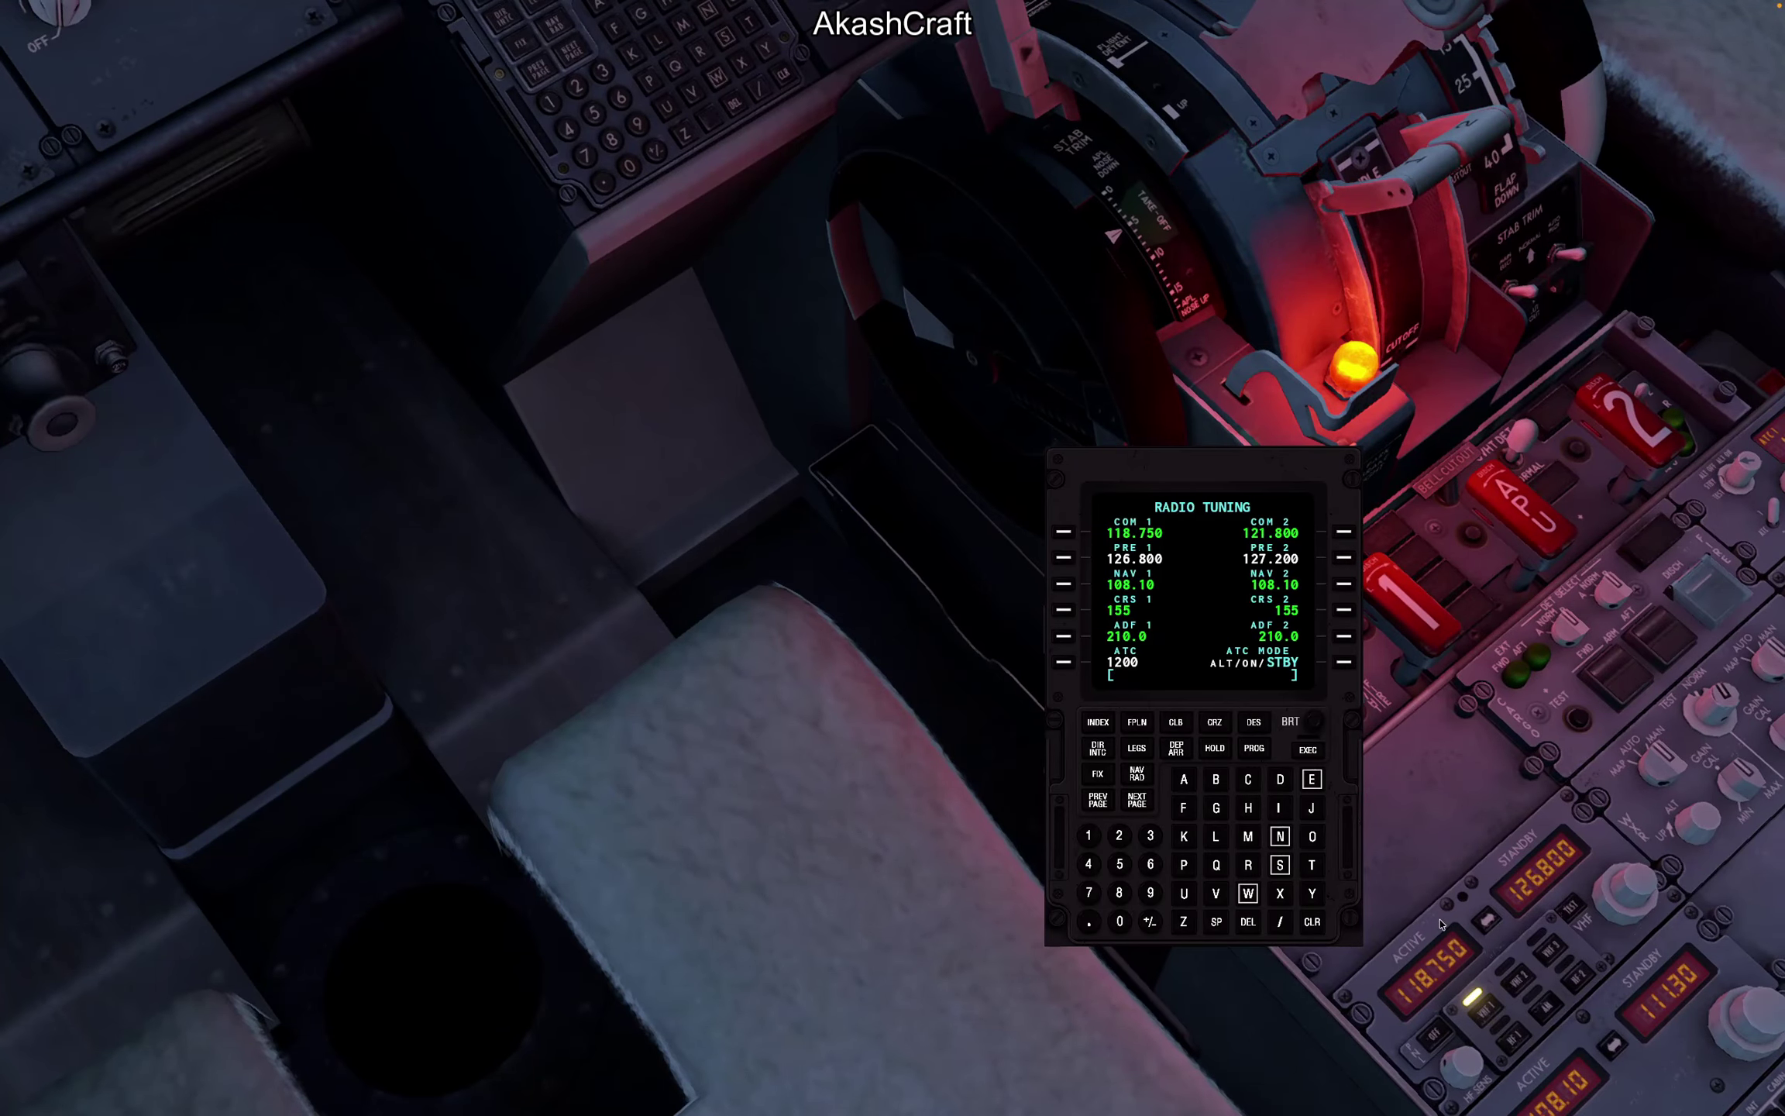
{"action": "key", "text": "KP_2"}
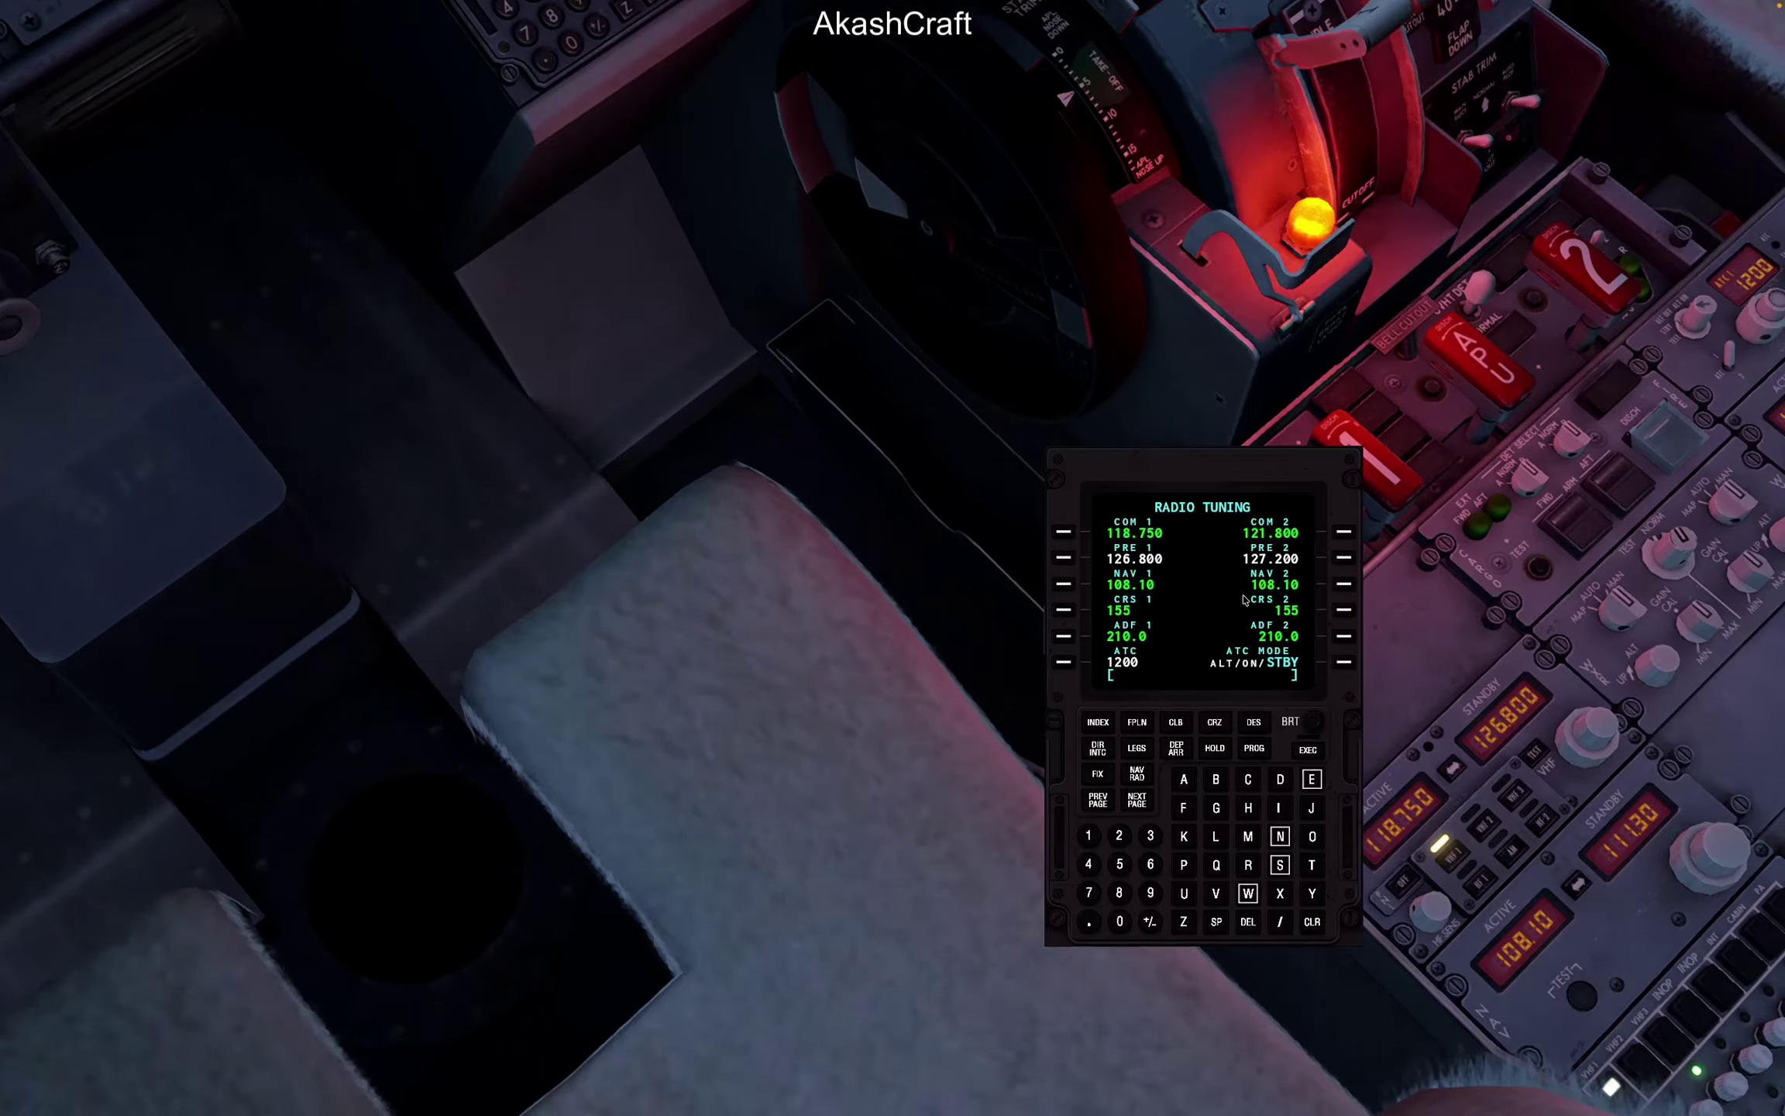
Step: Store the active flight plan in the company route list under the name OBBI2OTHH
{"action": "left_click", "coordinate": [1137, 722]}
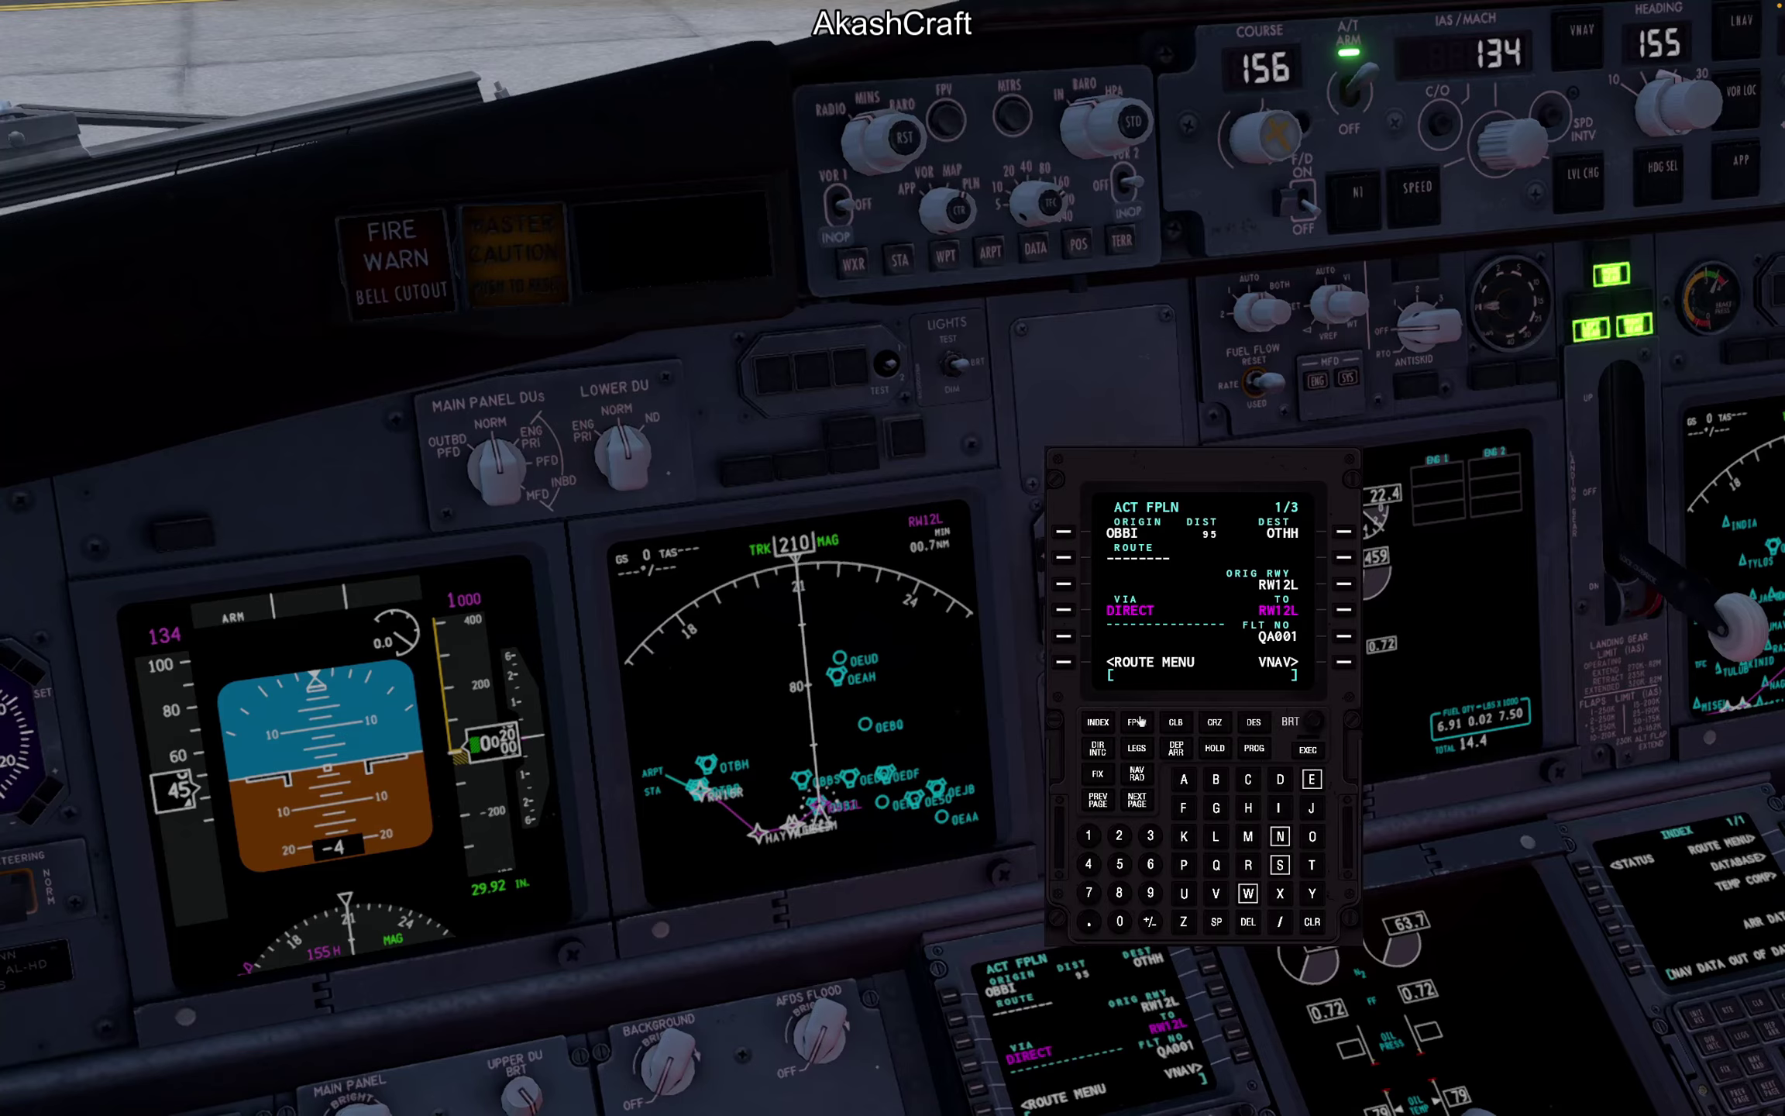
{"action": "left_click", "coordinate": [1098, 730]}
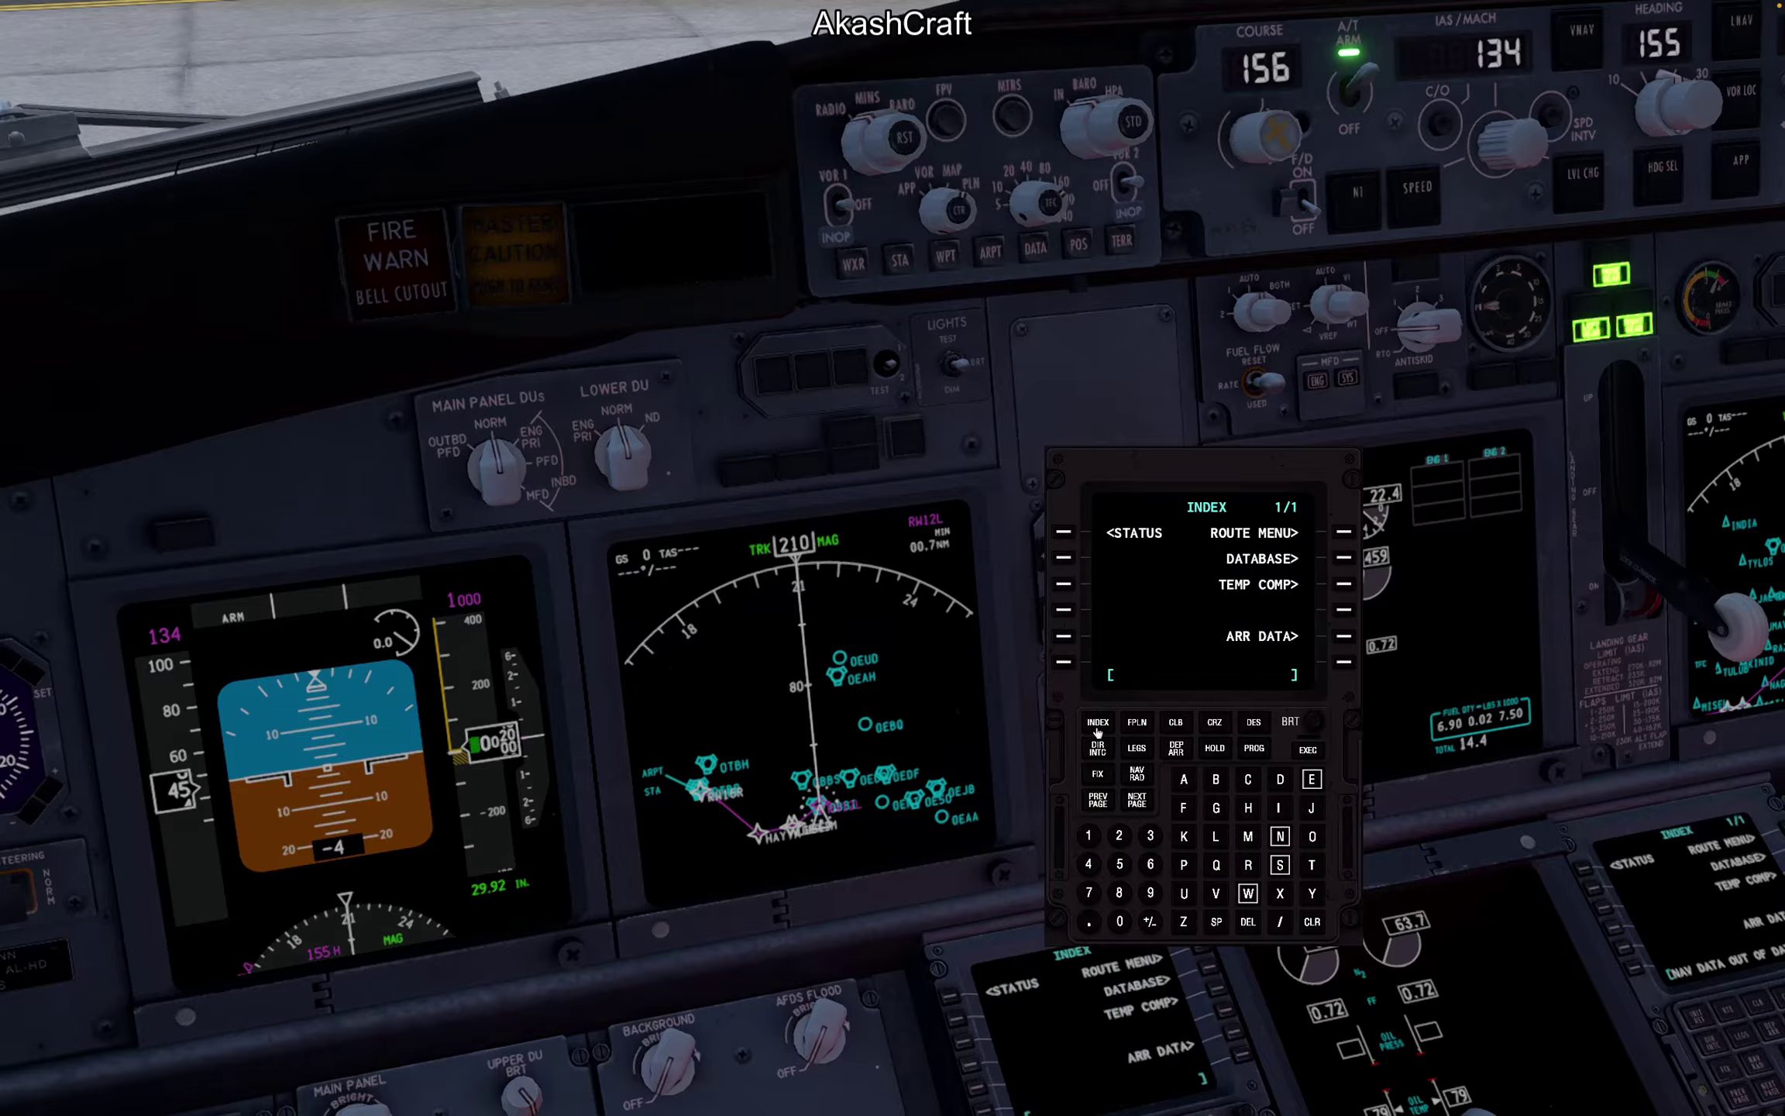
{"action": "left_click", "coordinate": [1345, 534]}
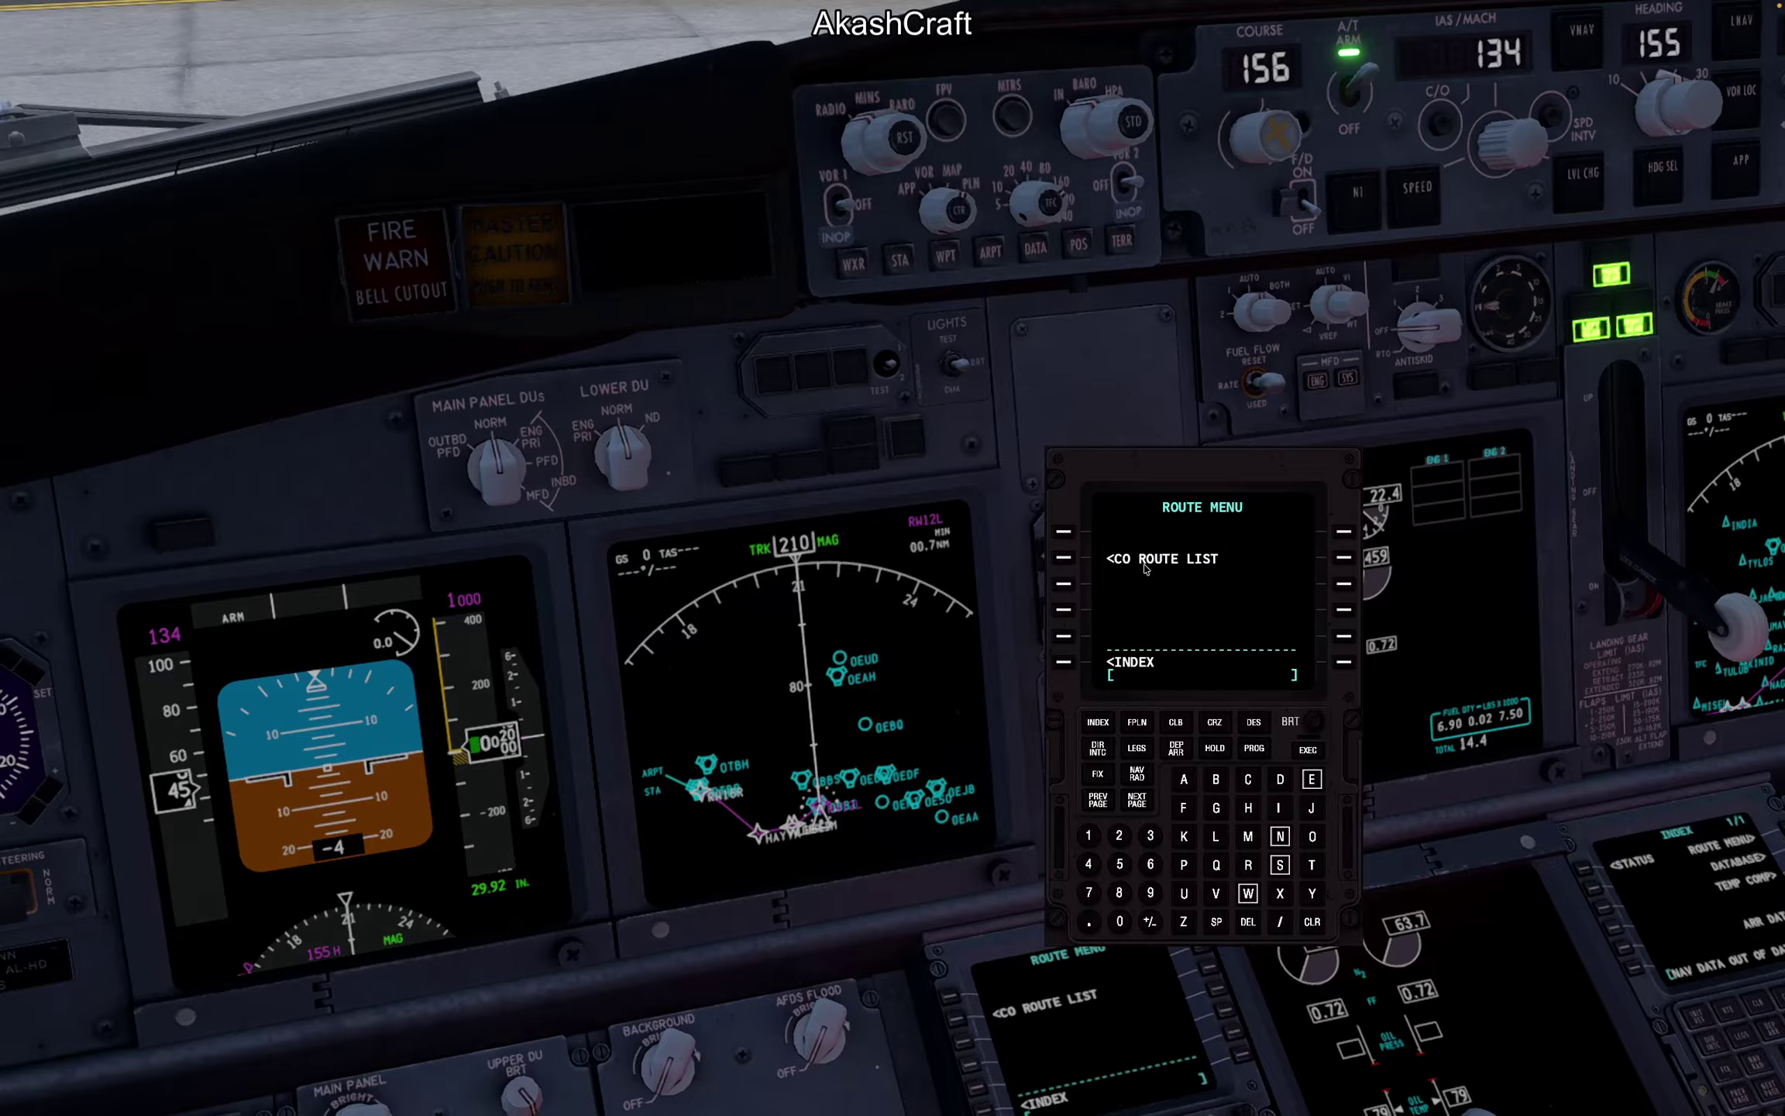
{"action": "left_click", "coordinate": [1061, 560]}
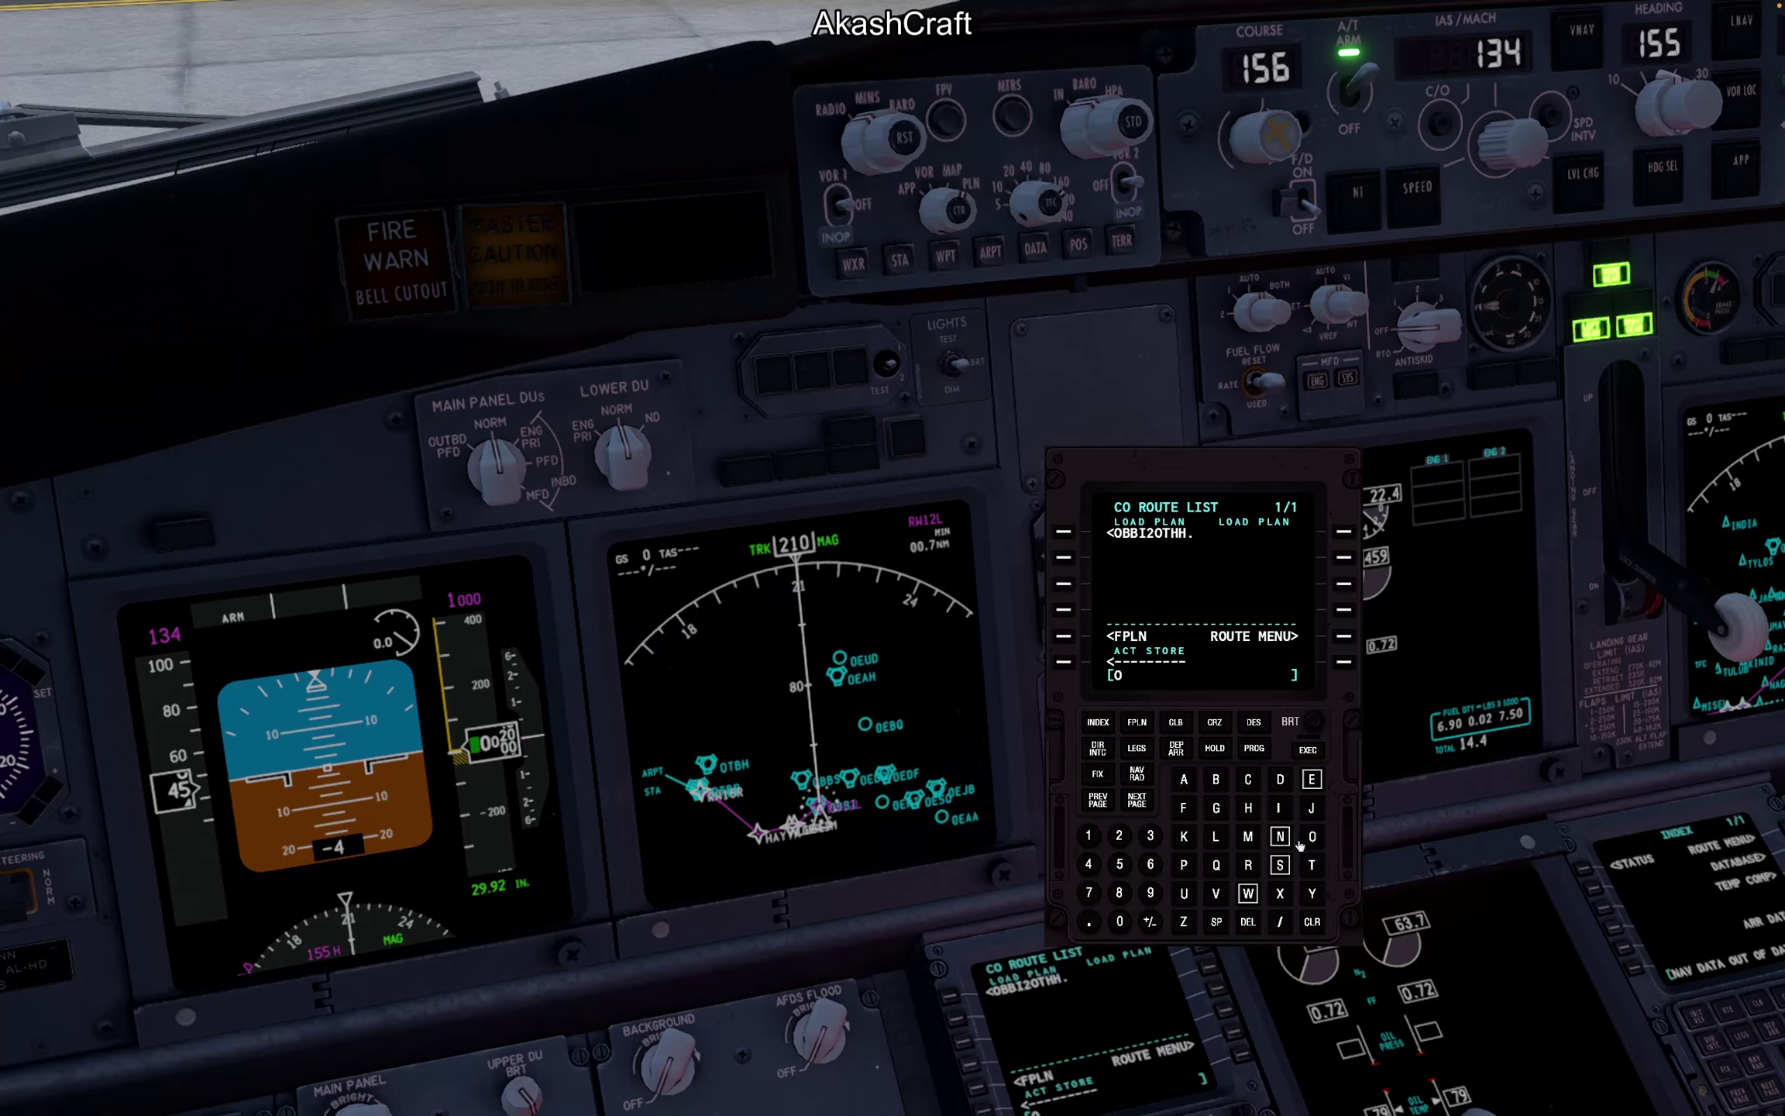
{"action": "double_click", "coordinate": [1218, 777]}
{"action": "left_click", "coordinate": [1280, 808]}
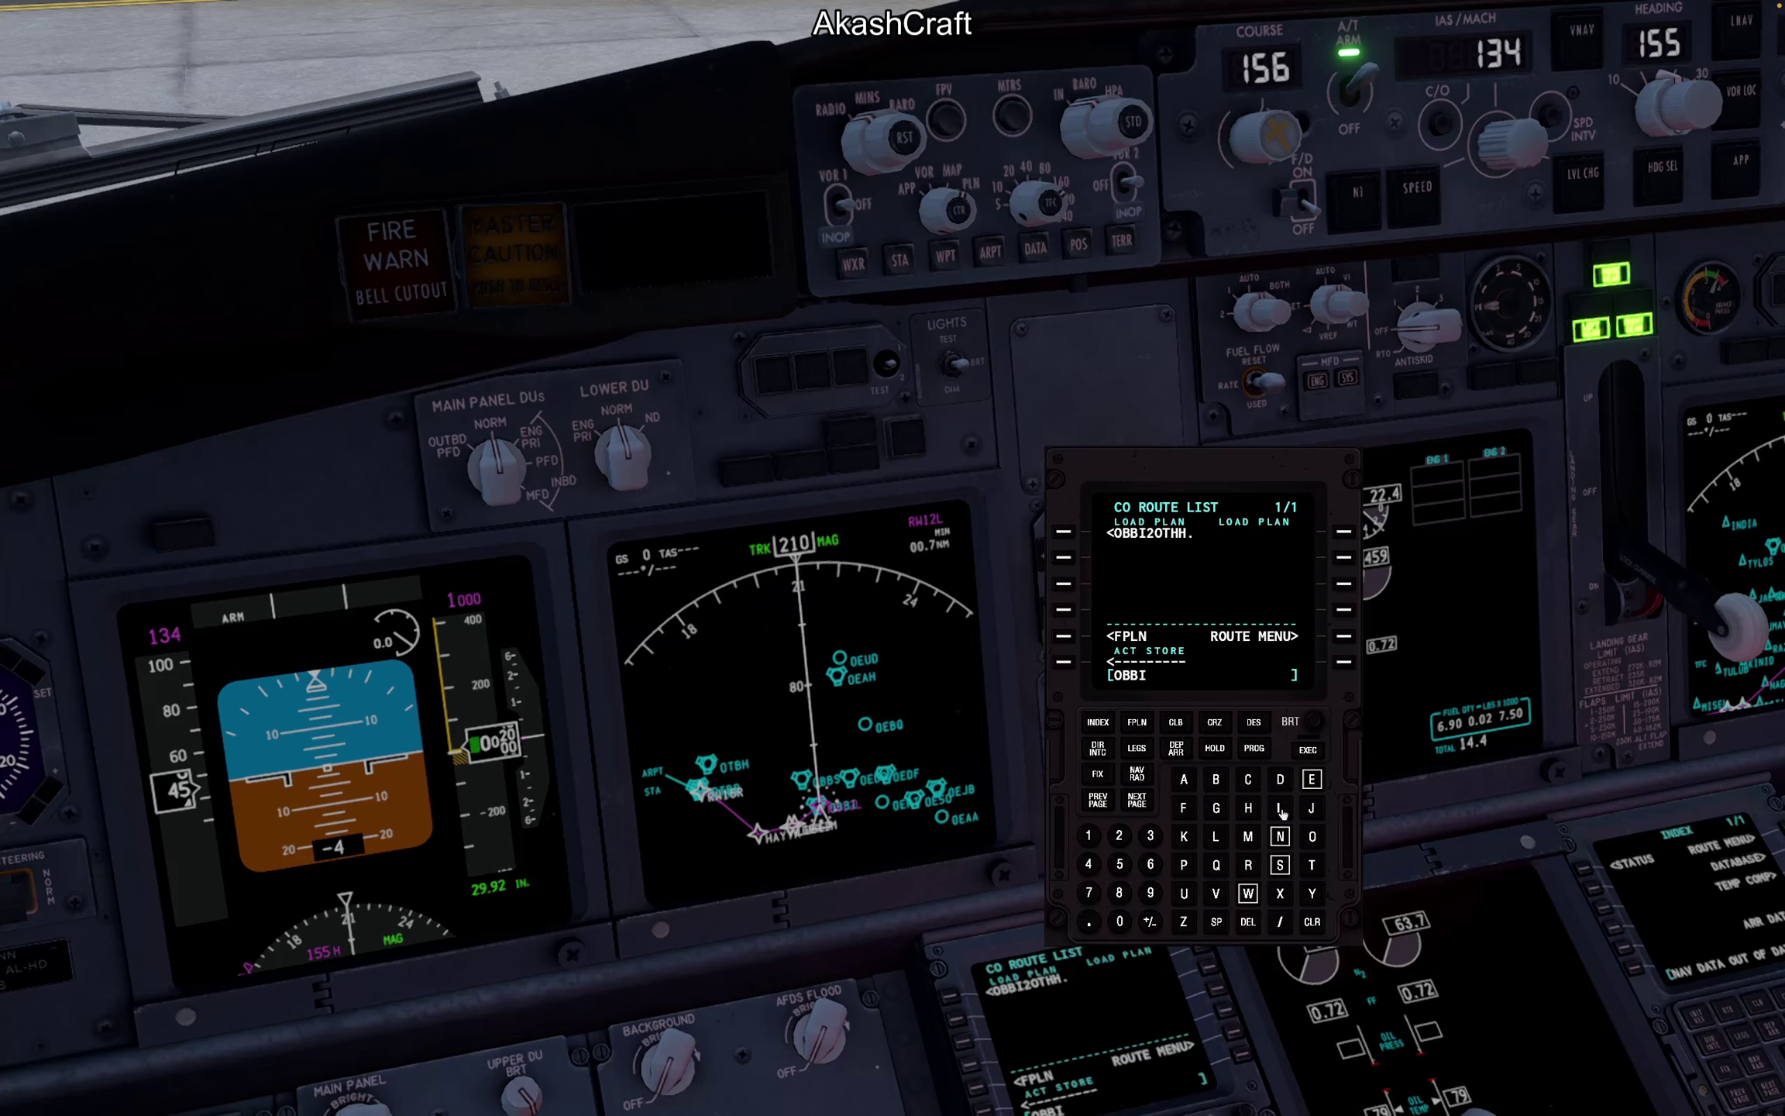
{"action": "left_click", "coordinate": [1119, 836]}
{"action": "left_click", "coordinate": [1312, 836]}
{"action": "left_click", "coordinate": [1311, 864]}
{"action": "left_click", "coordinate": [1248, 808]}
{"action": "left_click", "coordinate": [1249, 808]}
{"action": "left_click", "coordinate": [1065, 664]}
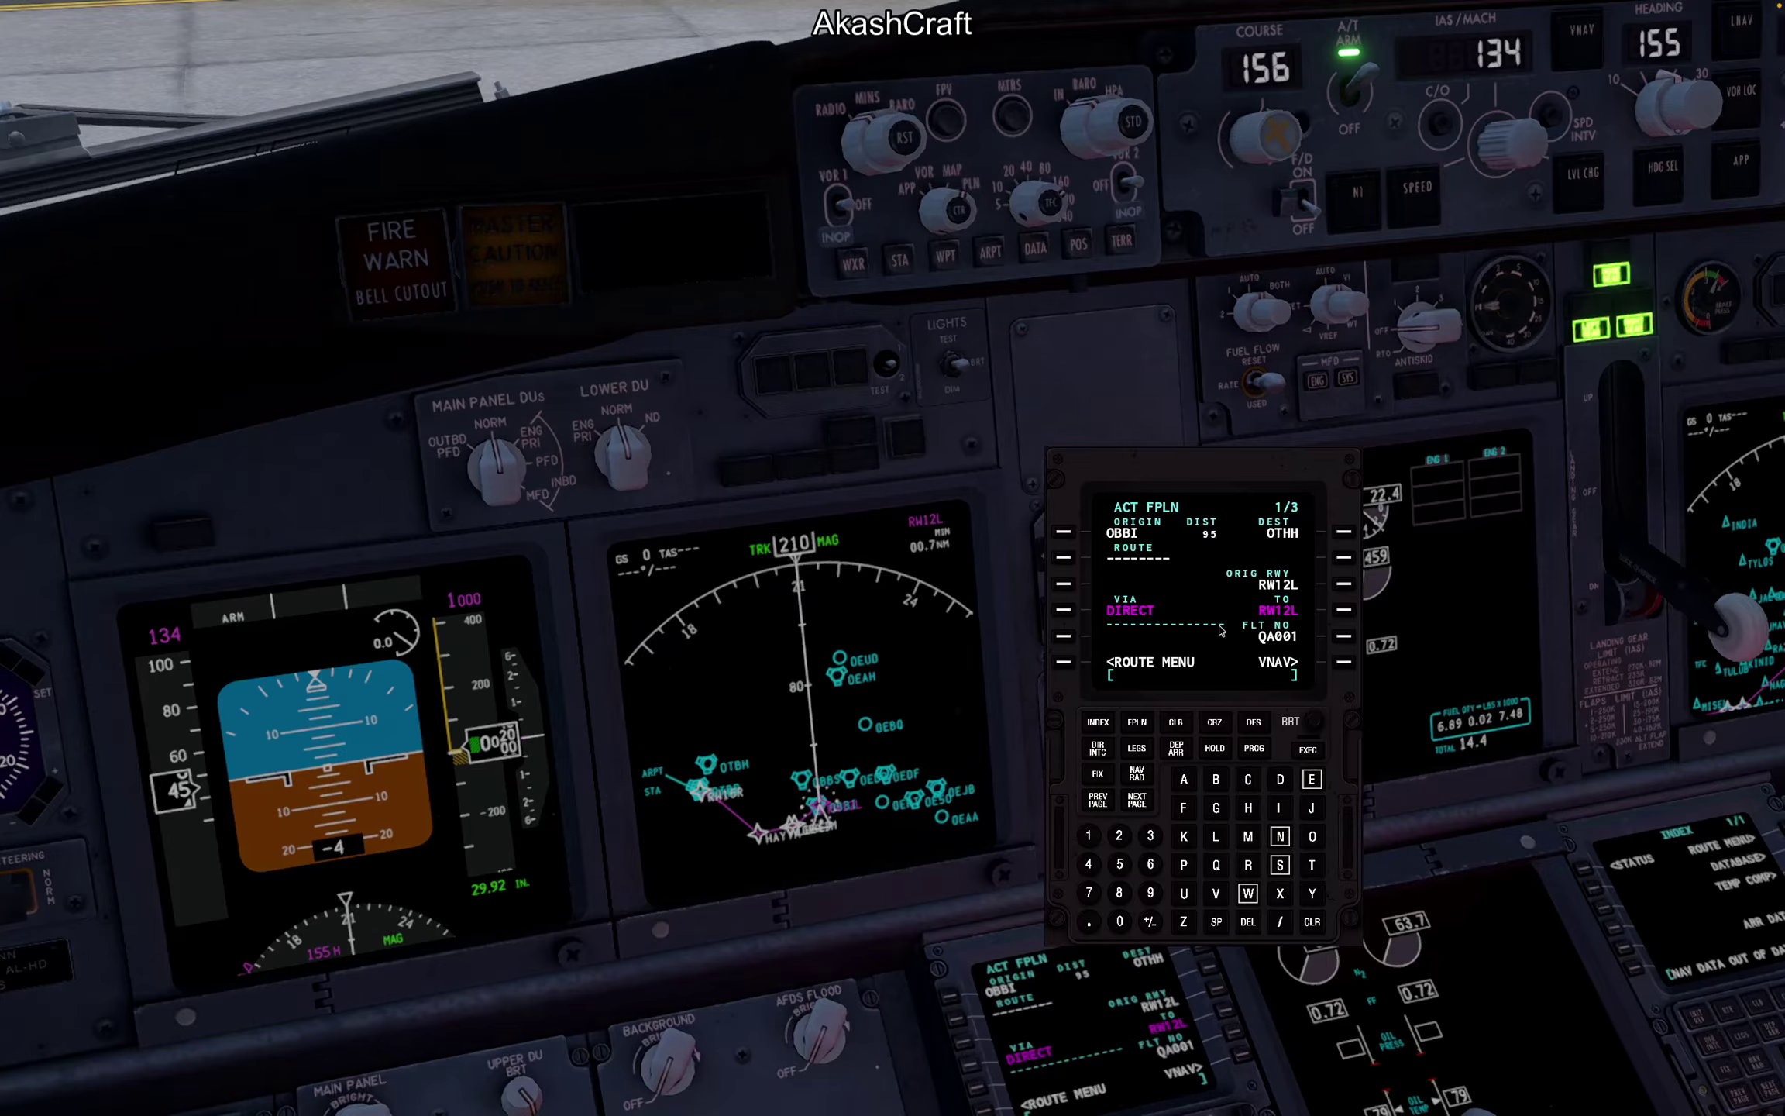
Step: Page through the active flight plan to review its entries, returning to the first page
{"action": "left_click", "coordinate": [1139, 805]}
{"action": "left_click", "coordinate": [1100, 808]}
{"action": "left_click", "coordinate": [1135, 806]}
{"action": "left_click", "coordinate": [1135, 805]}
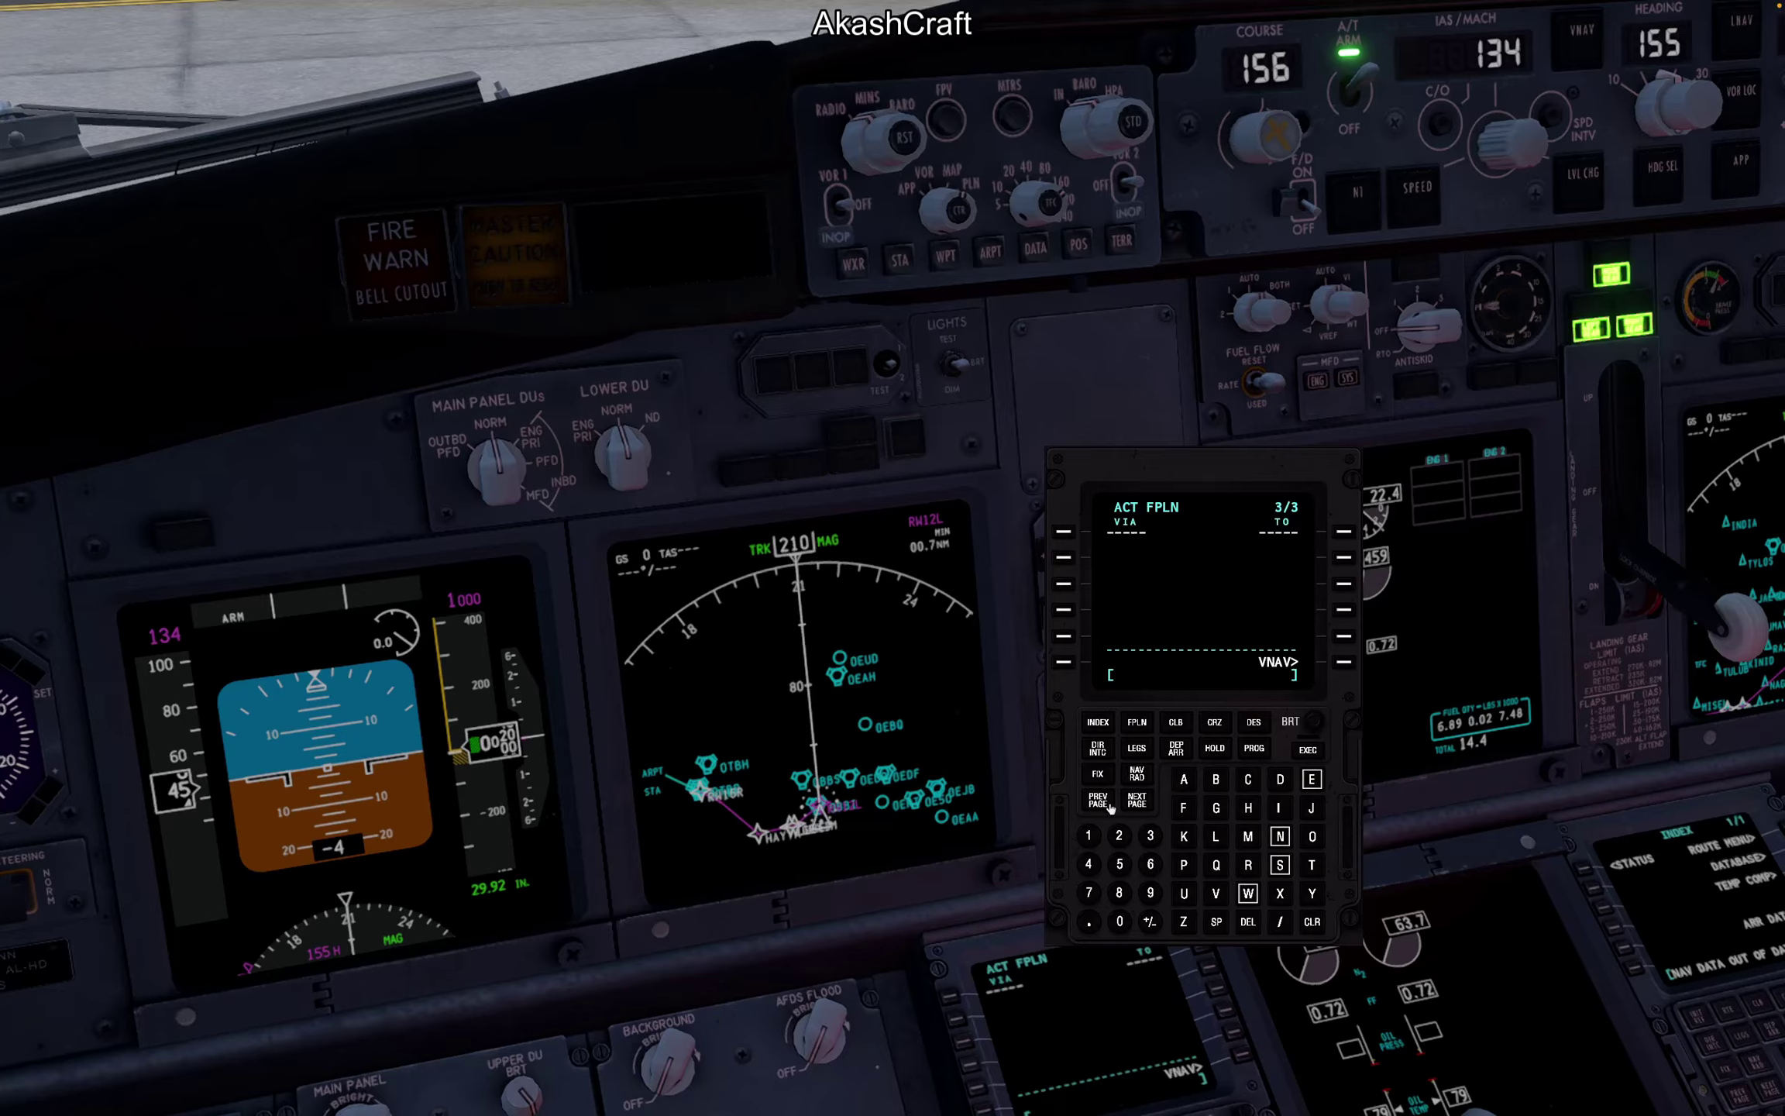
{"action": "left_click", "coordinate": [1110, 804]}
{"action": "left_click", "coordinate": [1094, 801]}
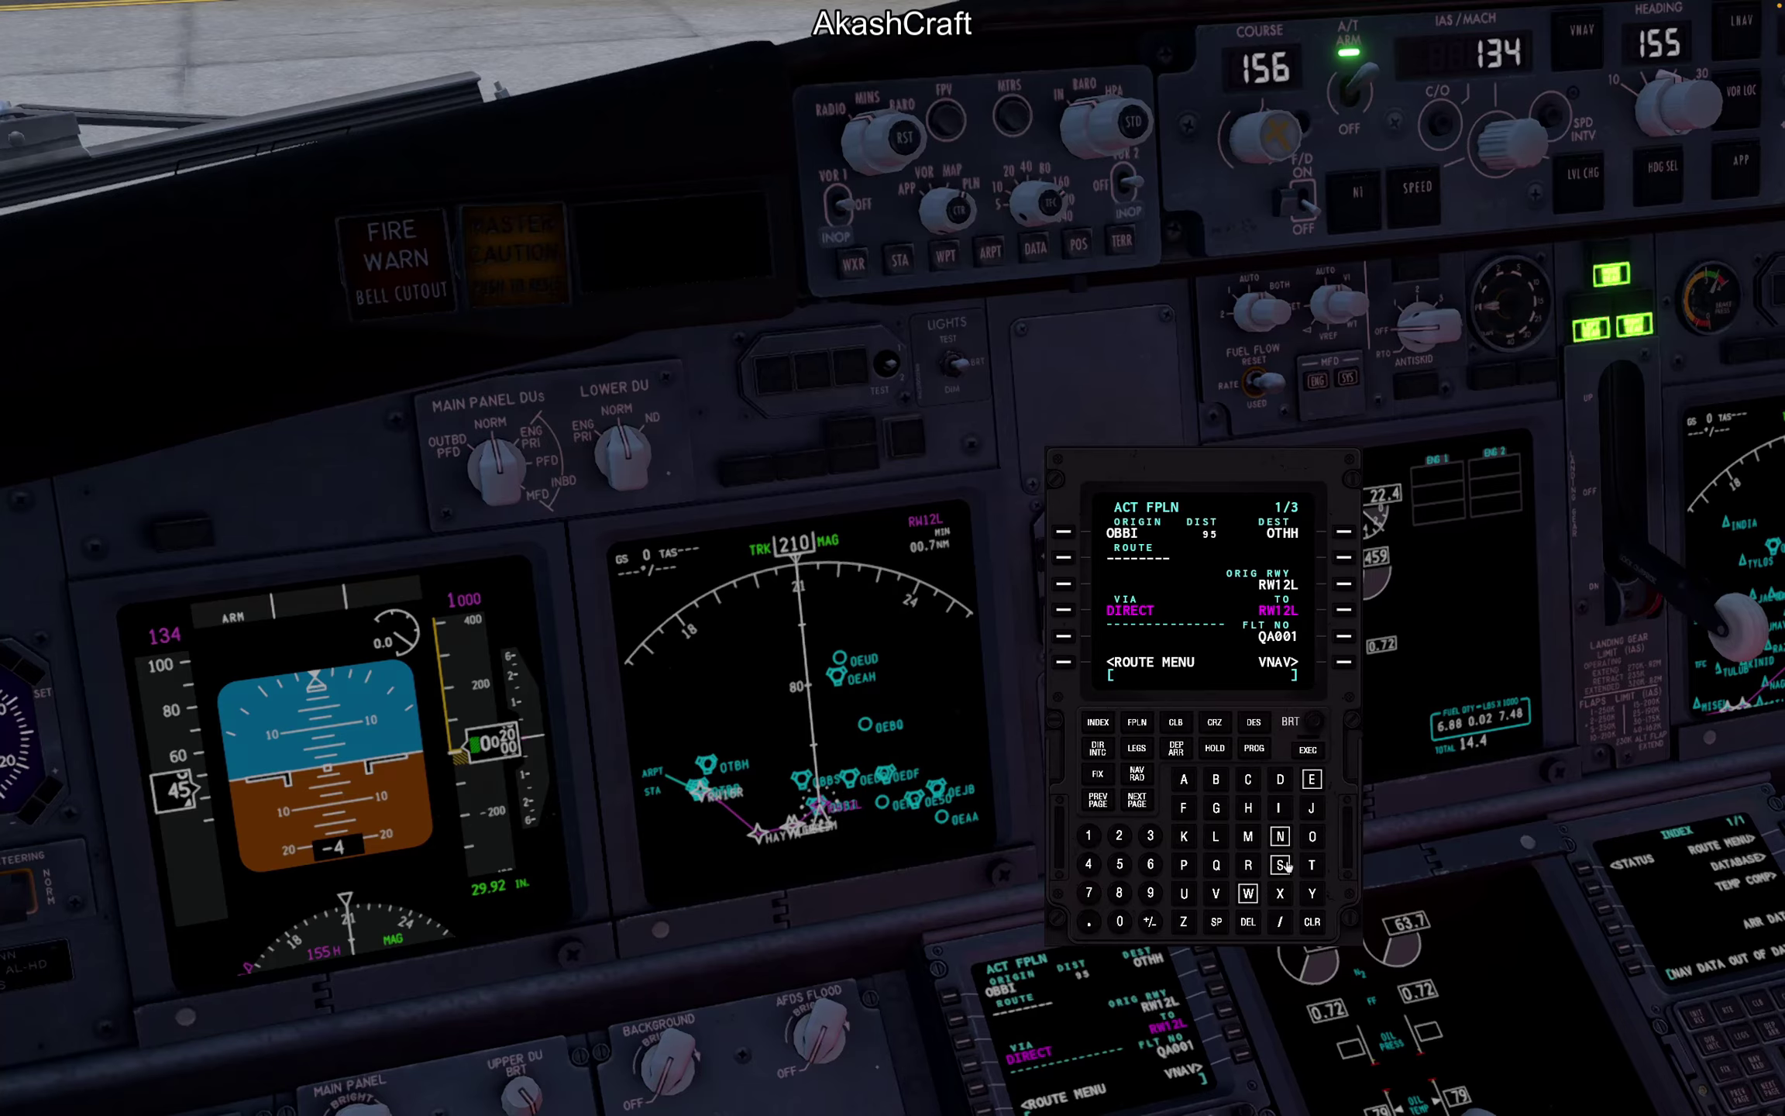
Step: Enter OTHH as the origin of the active flight plan, replacing the programmed route
{"action": "left_click", "coordinate": [1312, 836]}
{"action": "left_click", "coordinate": [1312, 864]}
{"action": "left_click", "coordinate": [1246, 808]}
{"action": "left_click", "coordinate": [1247, 808]}
{"action": "left_click", "coordinate": [1063, 532]}
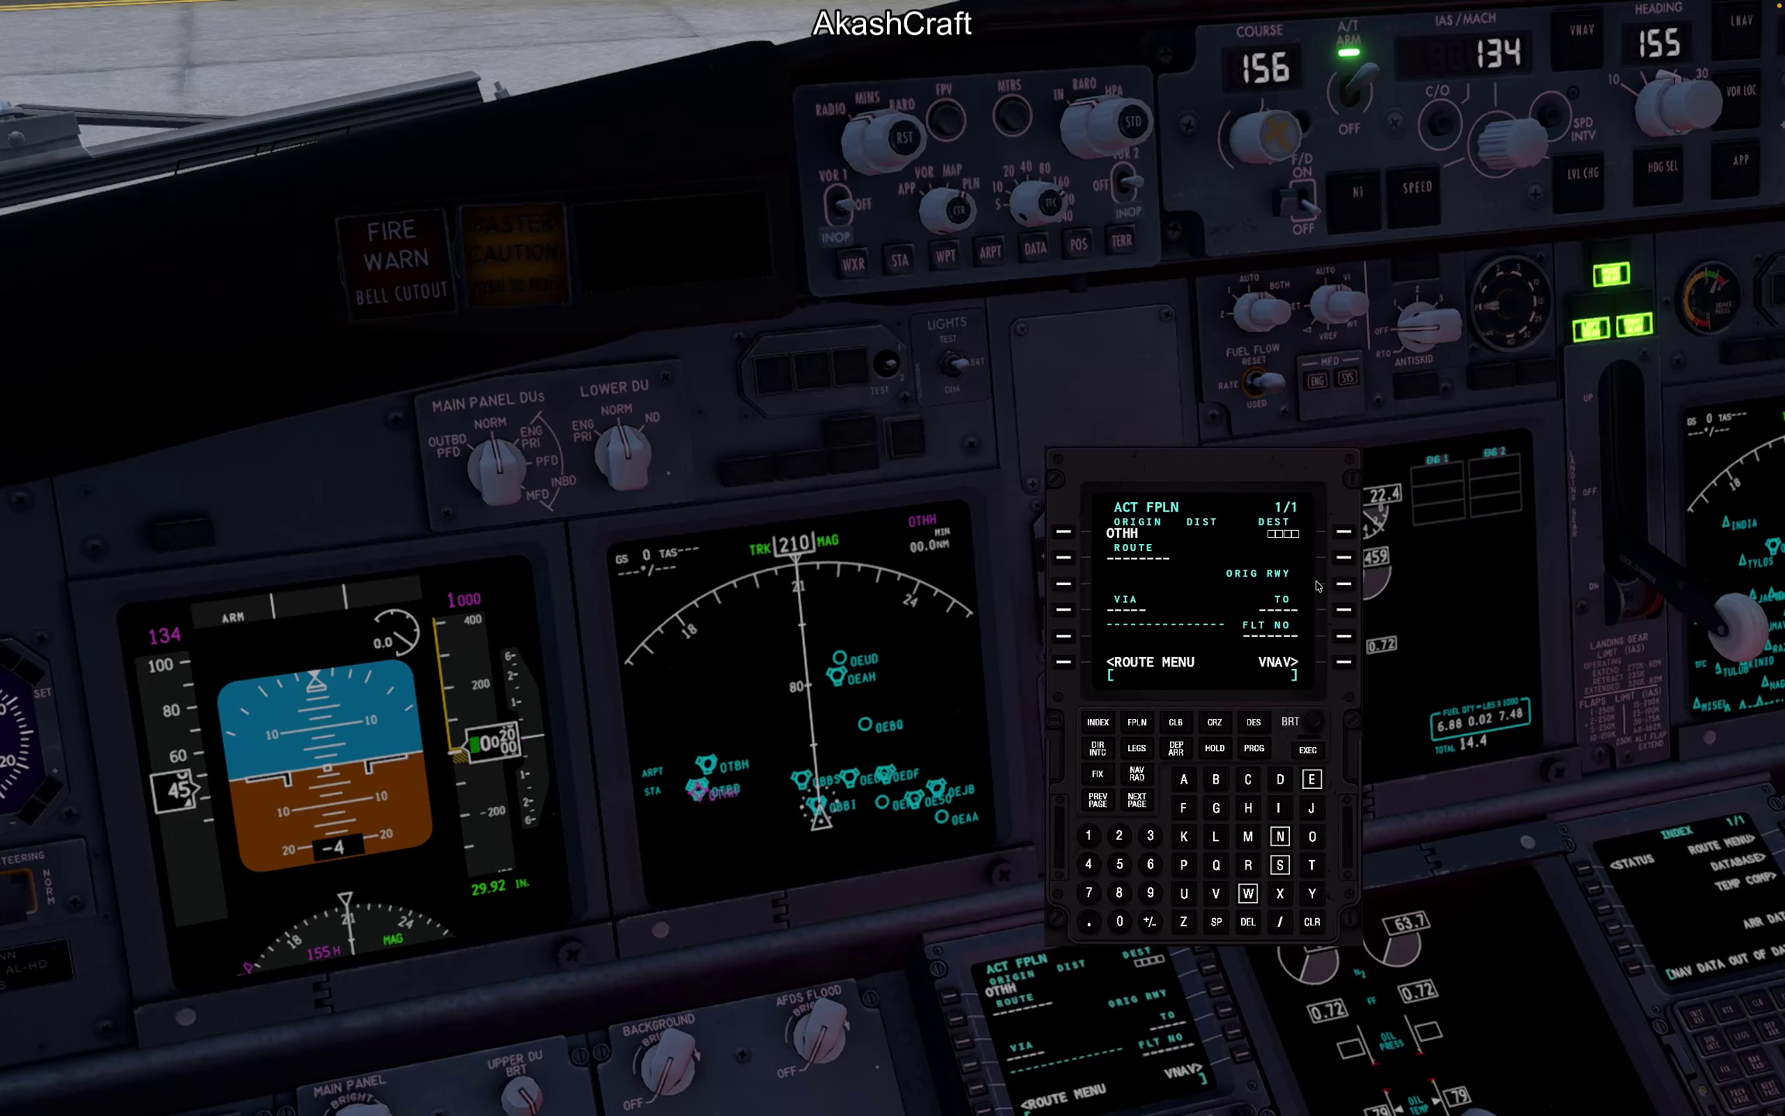
Step: Check the VNAV cruise and legs pages for remaining flight plan data, and return to the flight plan page
{"action": "left_click", "coordinate": [1201, 725]}
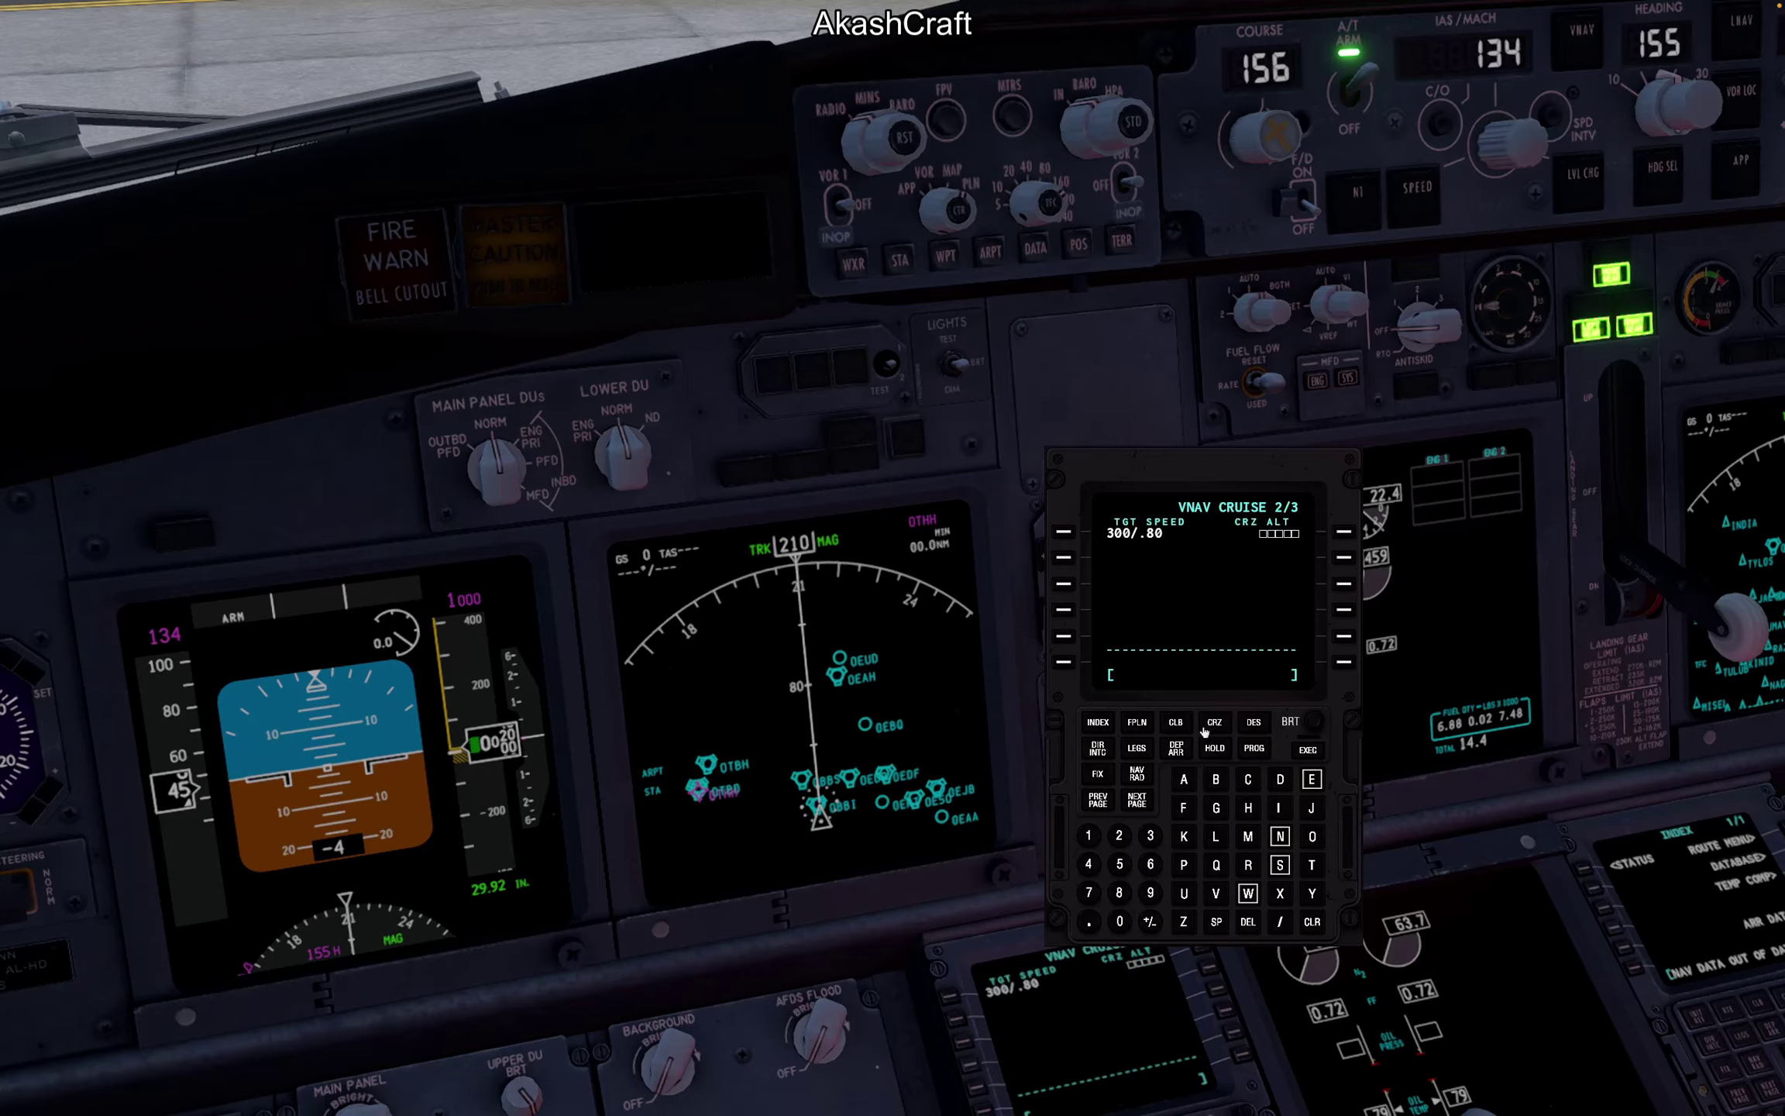
{"action": "left_click", "coordinate": [1220, 750]}
{"action": "left_click", "coordinate": [1140, 752]}
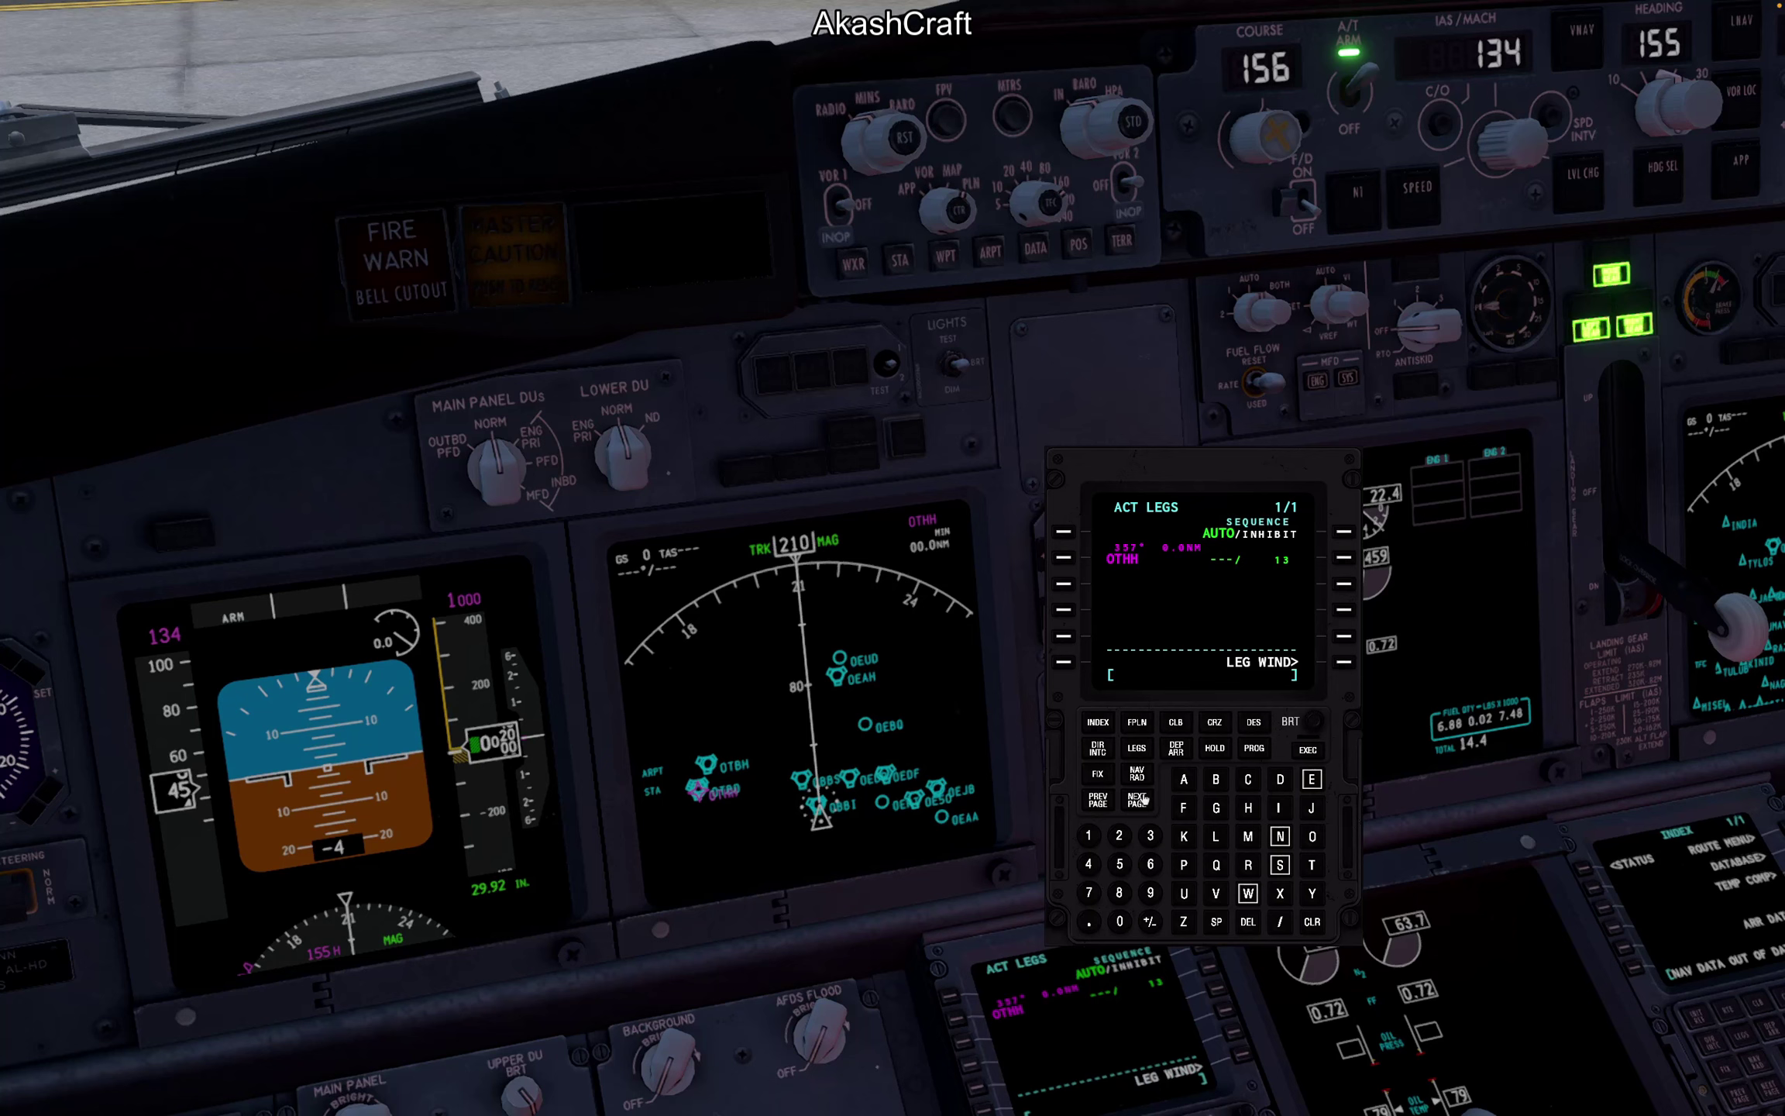
{"action": "left_click", "coordinate": [1136, 721]}
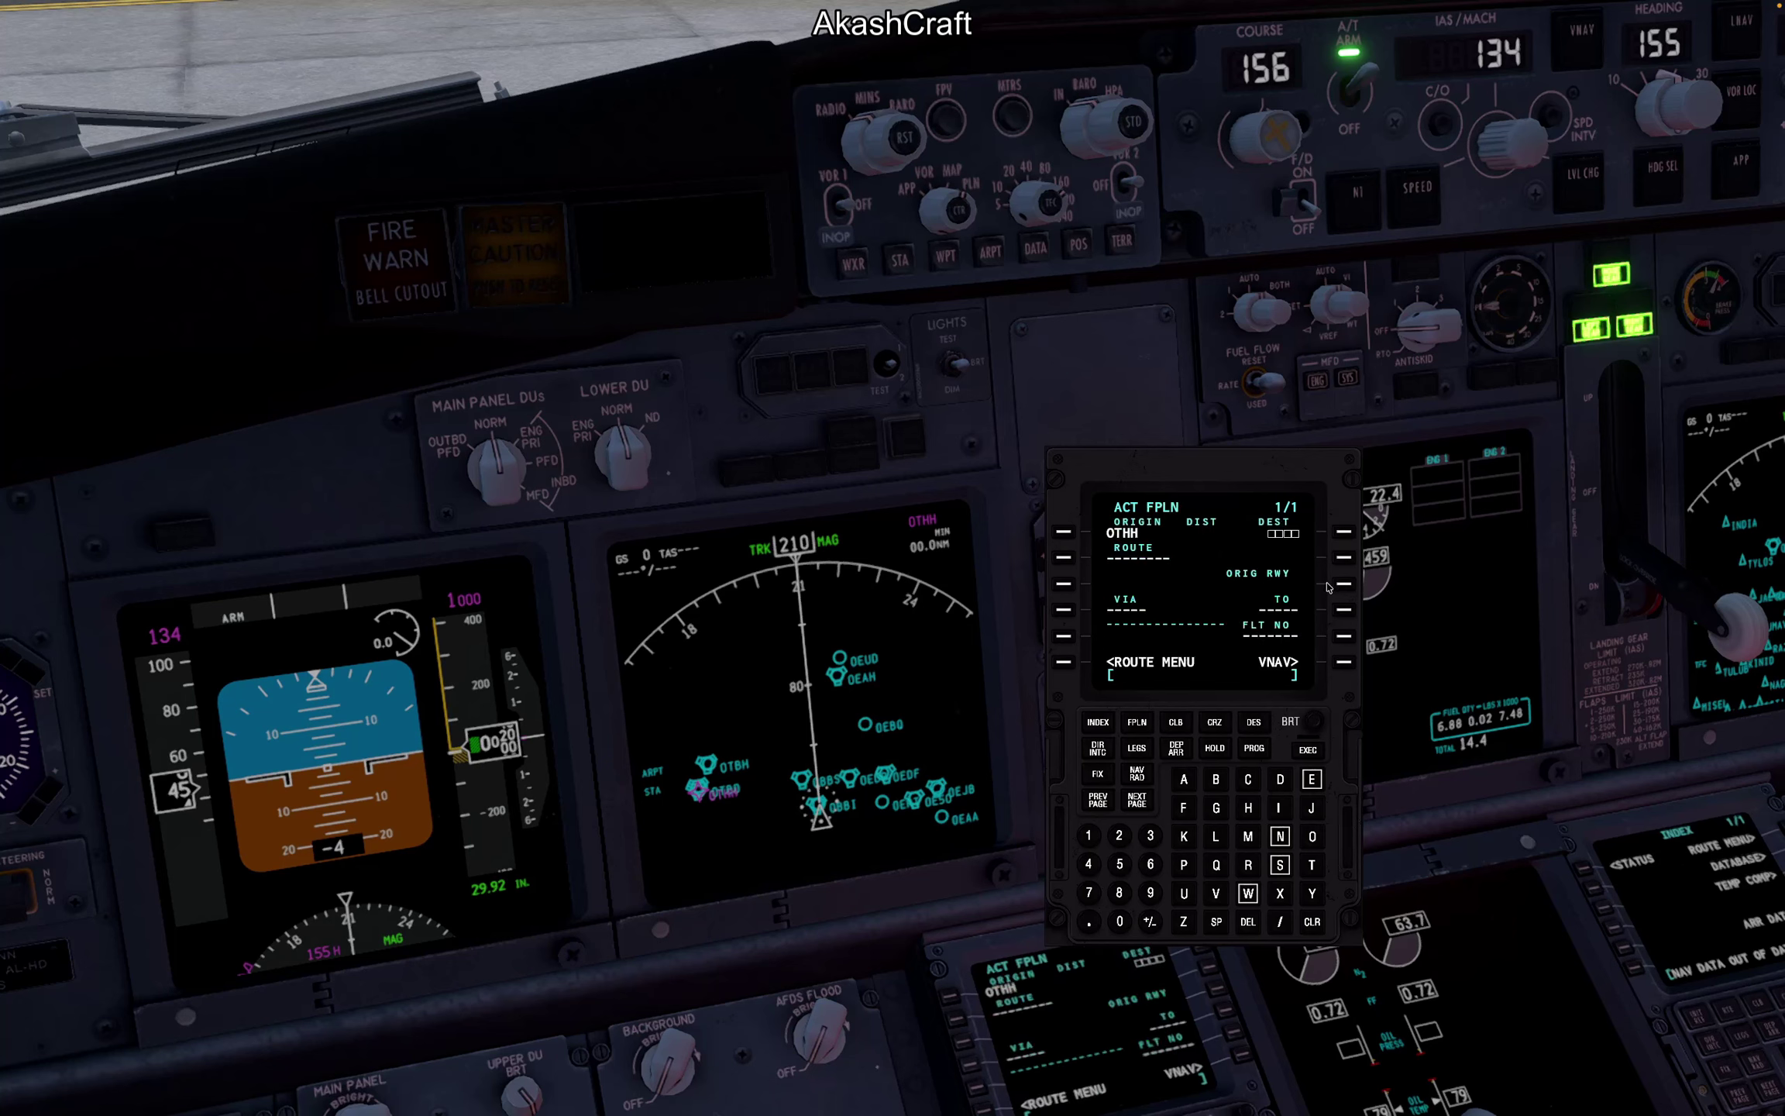
Step: Reposition the CDU window and look up the stored route in the company route list
{"action": "left_click_drag", "start_coordinate": [1153, 436], "coordinate": [1243, 419]}
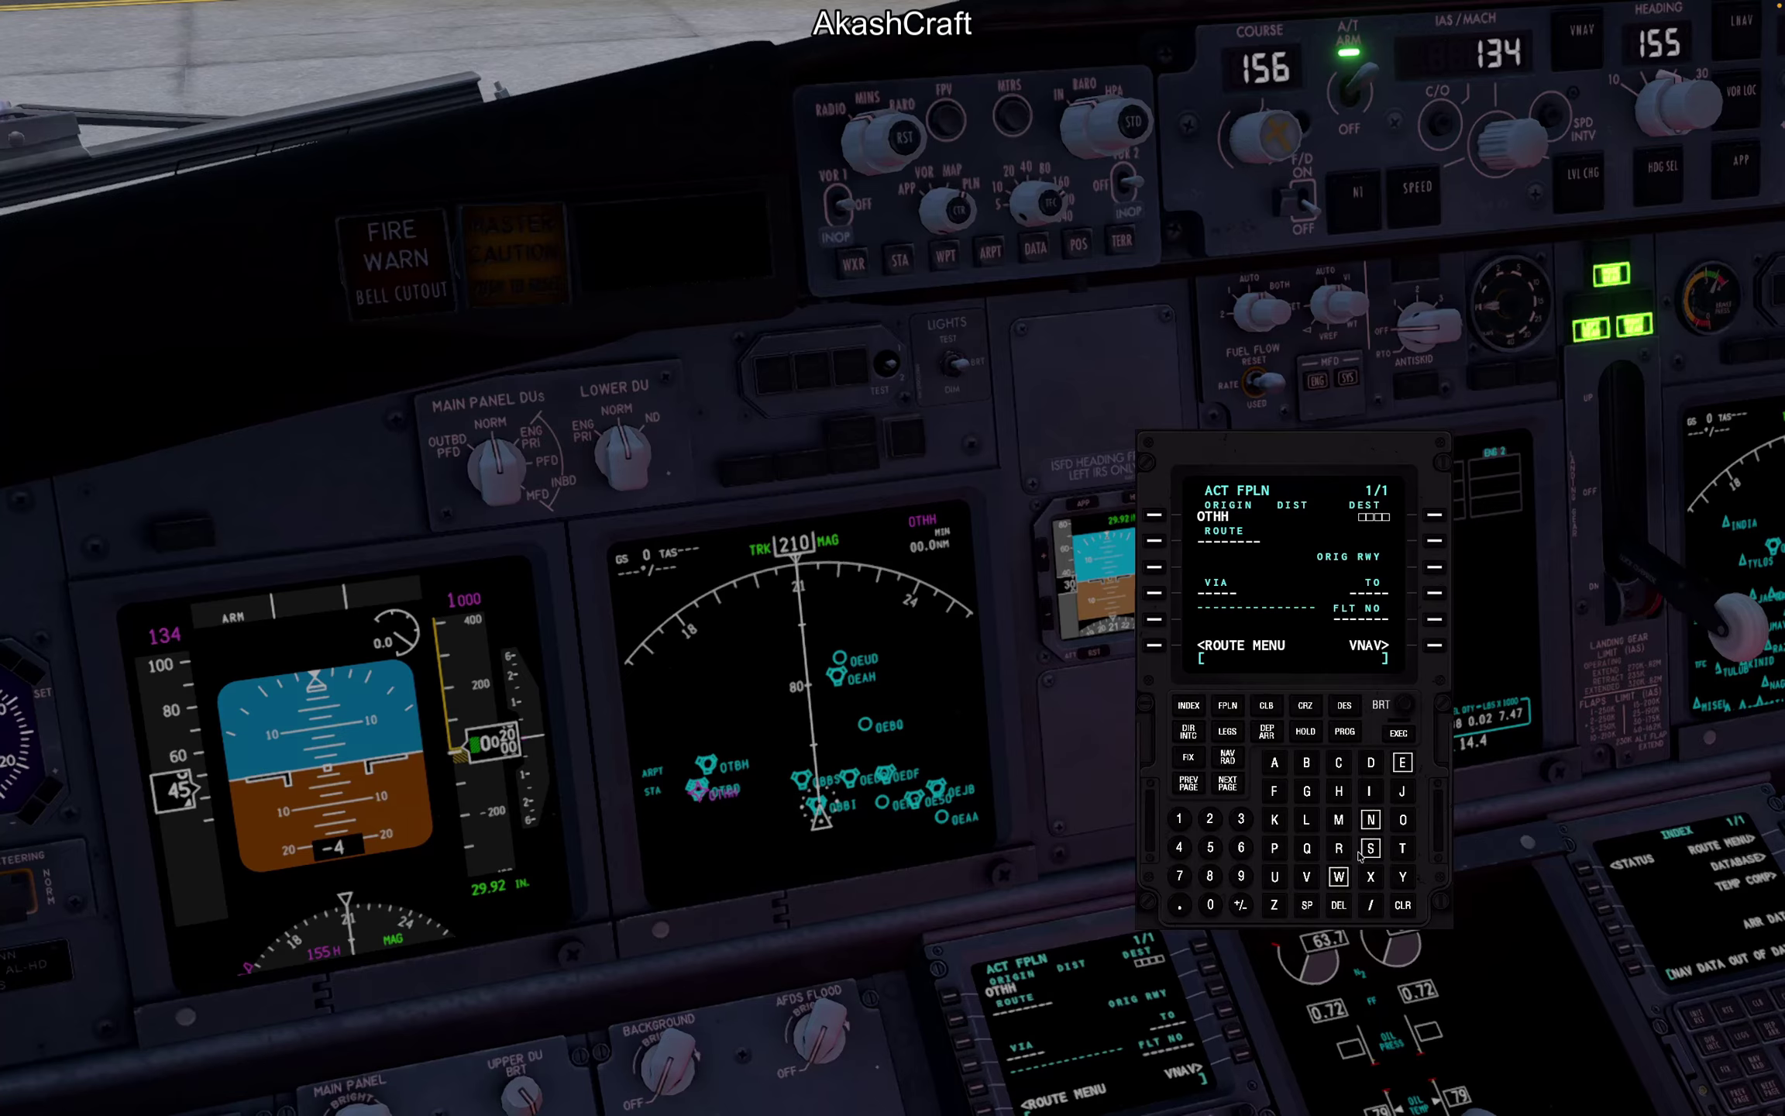
{"action": "left_click", "coordinate": [1402, 819]}
{"action": "left_click", "coordinate": [1403, 905]}
{"action": "left_click", "coordinate": [1188, 705]}
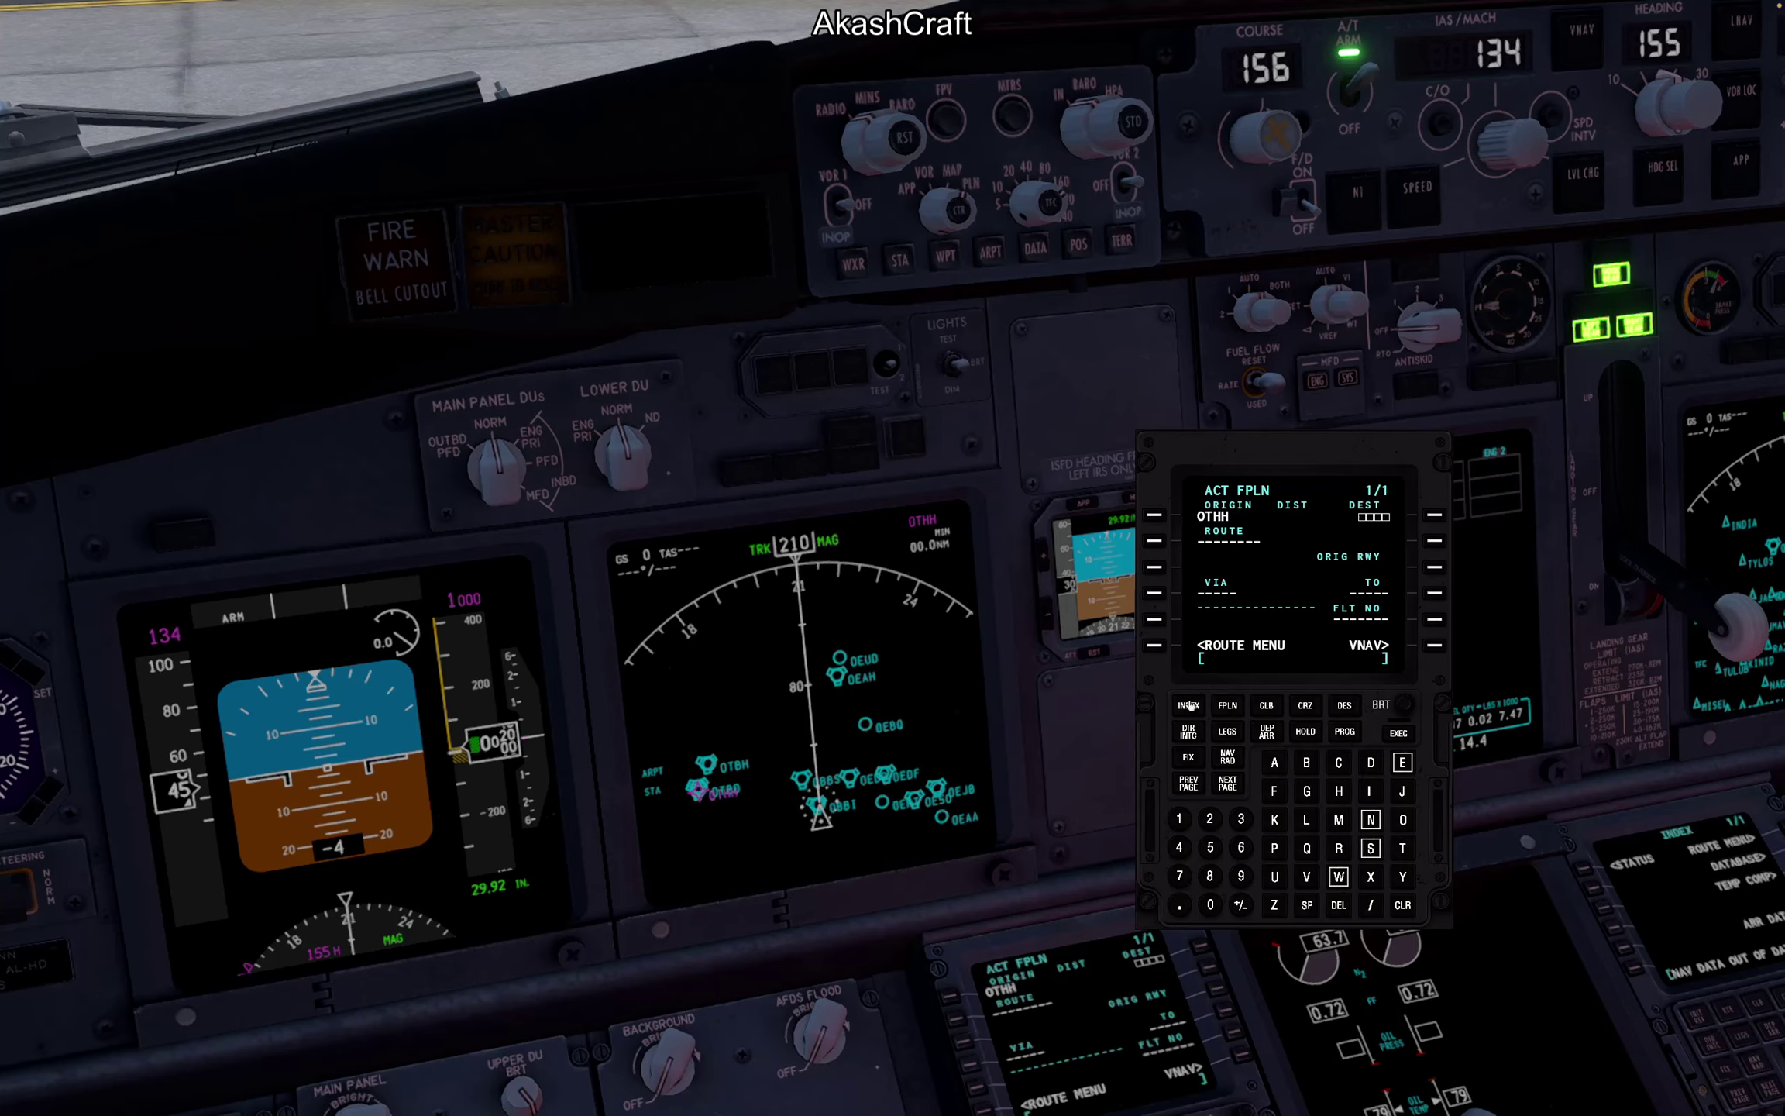
{"action": "left_click", "coordinate": [1434, 516]}
{"action": "left_click", "coordinate": [1154, 544]}
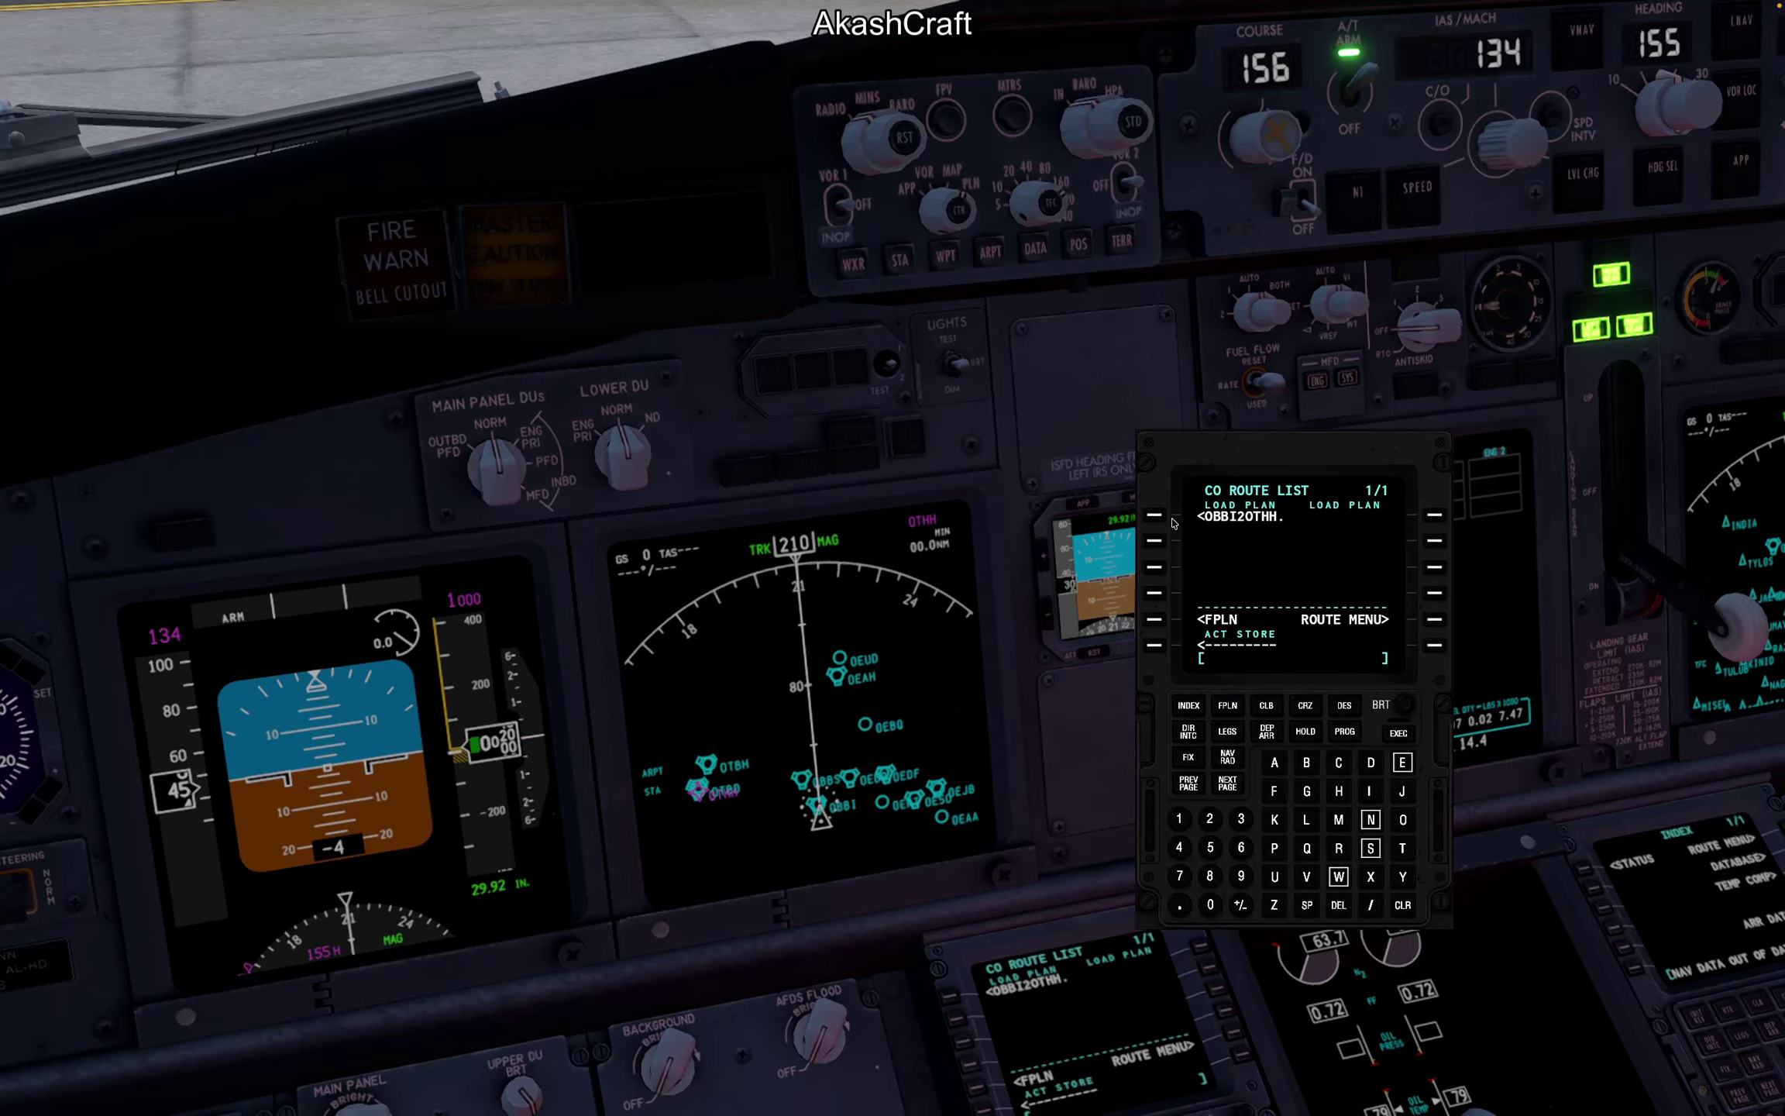
Step: Load the stored company route by entering OBBI2OTHH as the route on the flight plan page
{"action": "left_click", "coordinate": [1233, 708]}
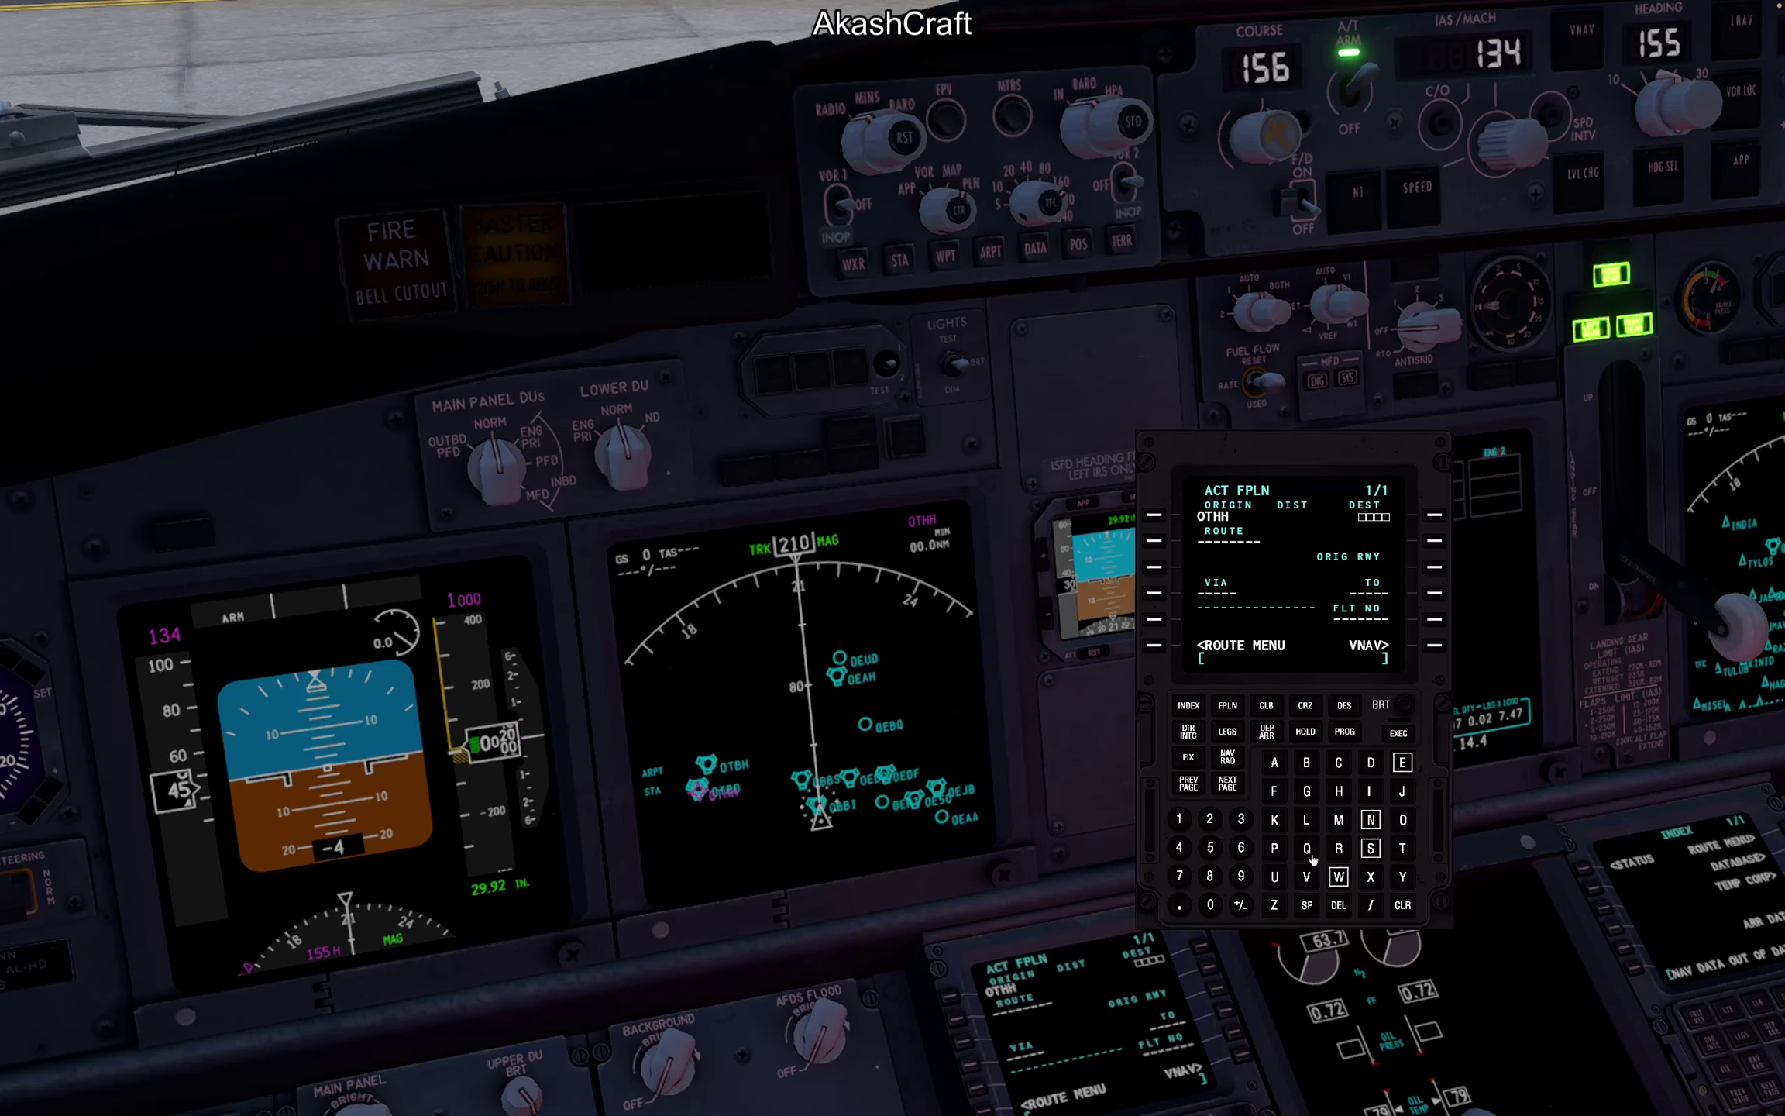
{"action": "left_click", "coordinate": [1403, 819]}
{"action": "left_click", "coordinate": [1306, 762]}
{"action": "left_click", "coordinate": [1306, 763]}
{"action": "left_click", "coordinate": [1368, 791]}
{"action": "left_click", "coordinate": [1210, 819]}
{"action": "left_click", "coordinate": [1403, 819]}
{"action": "left_click", "coordinate": [1402, 848]}
{"action": "left_click", "coordinate": [1345, 791]}
{"action": "left_click", "coordinate": [1344, 791]}
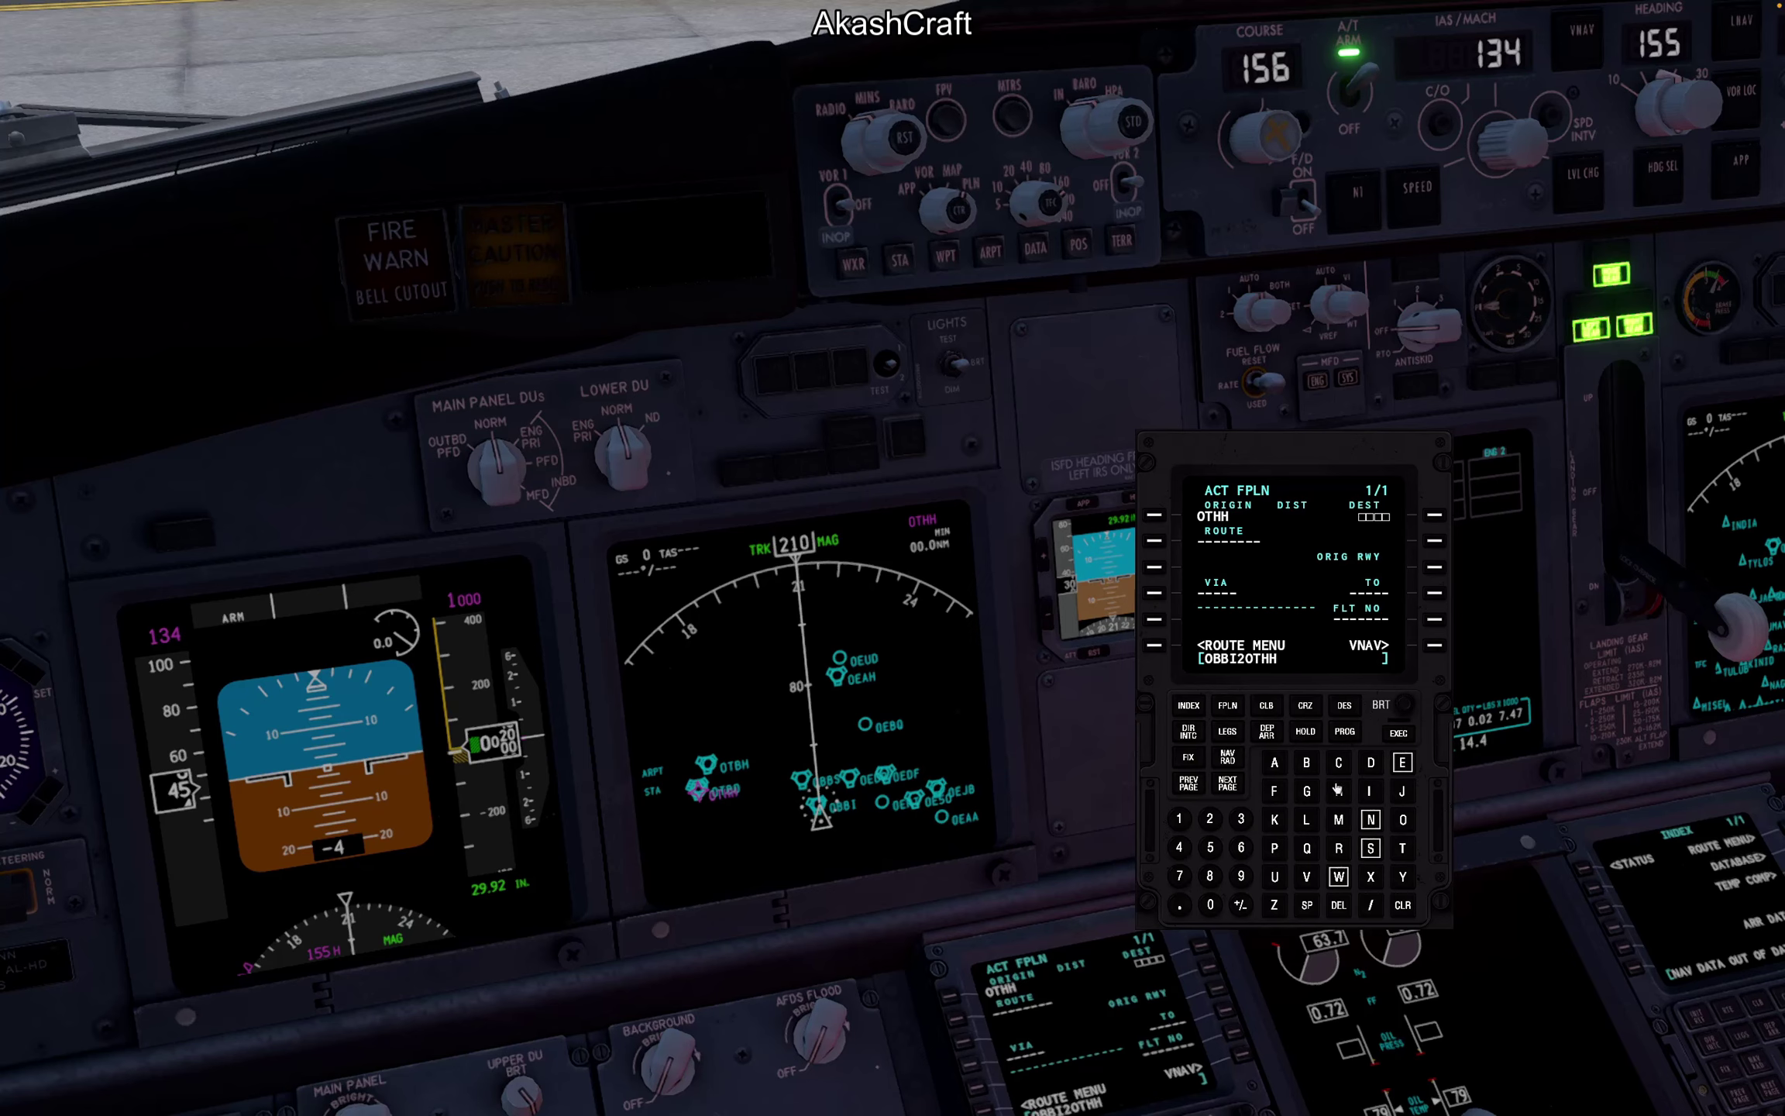
{"action": "left_click", "coordinate": [1153, 540]}
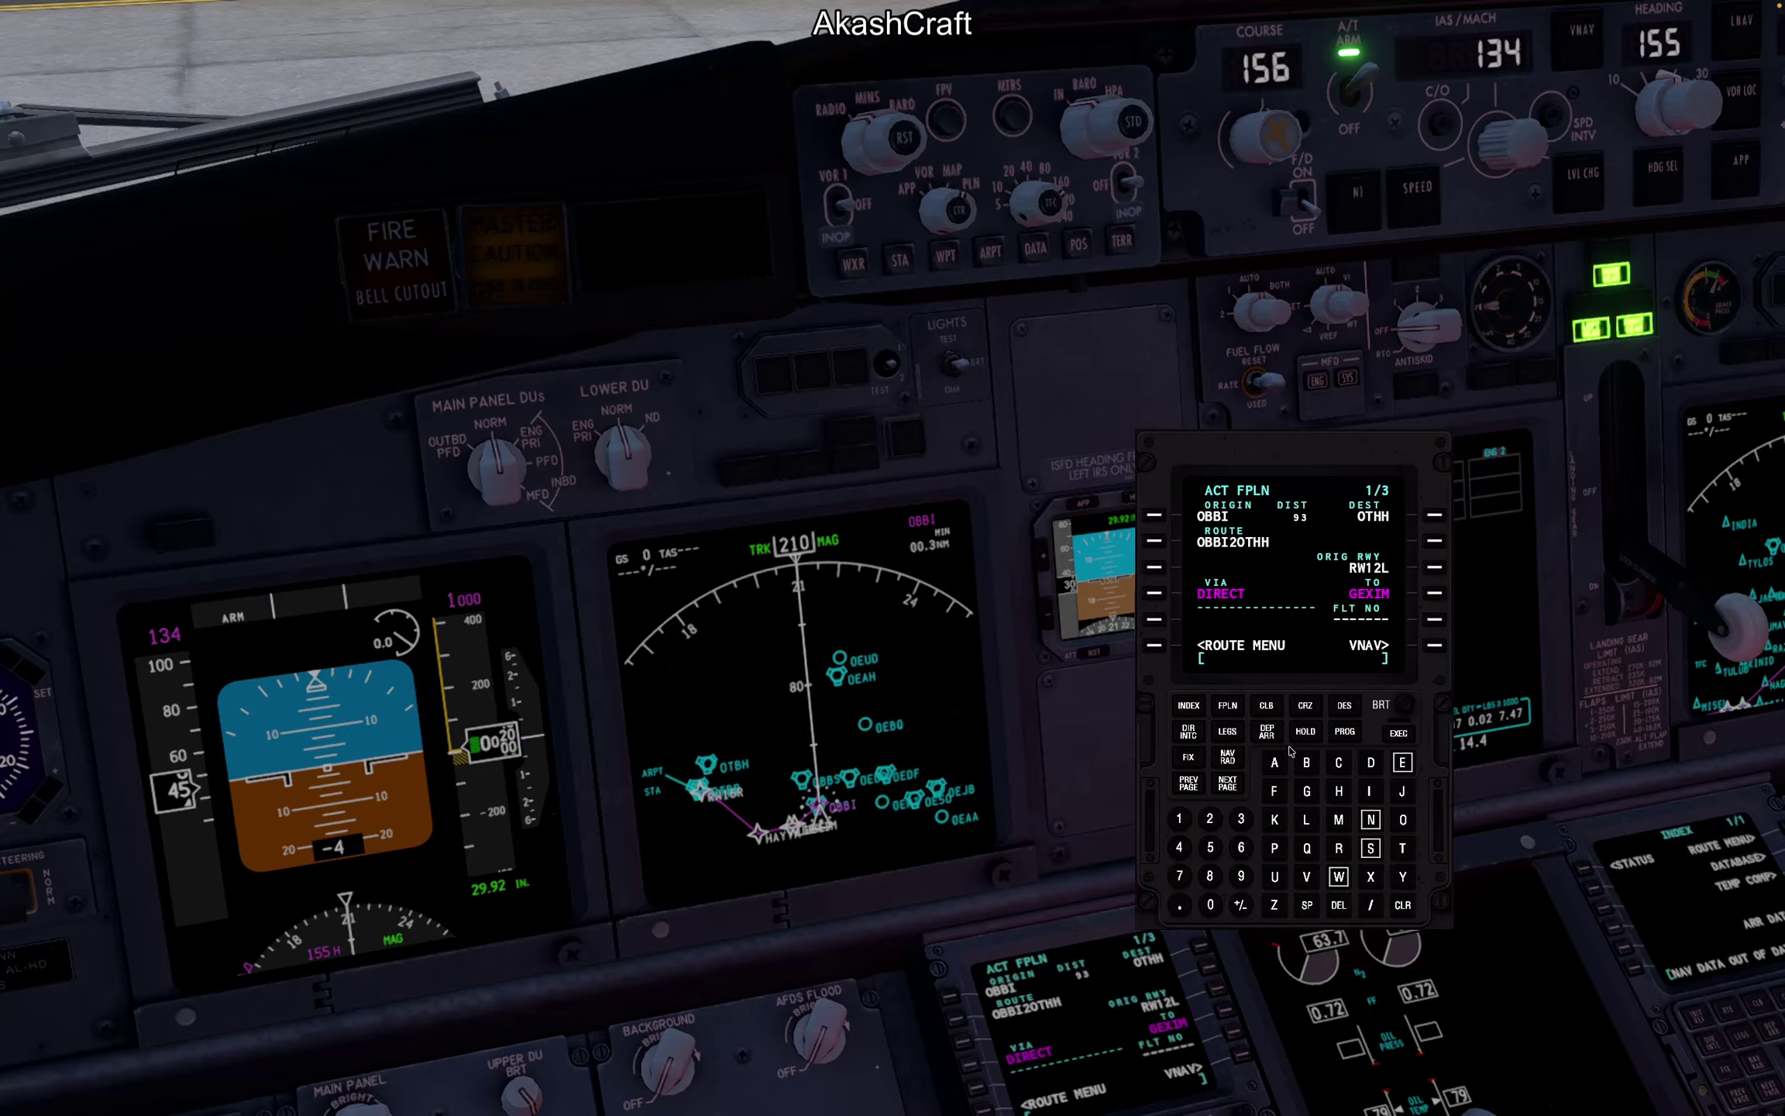
Step: Open the legs page with the navigation display in plan mode, and step through every waypoint of the reloaded route
{"action": "left_click", "coordinate": [1226, 728]}
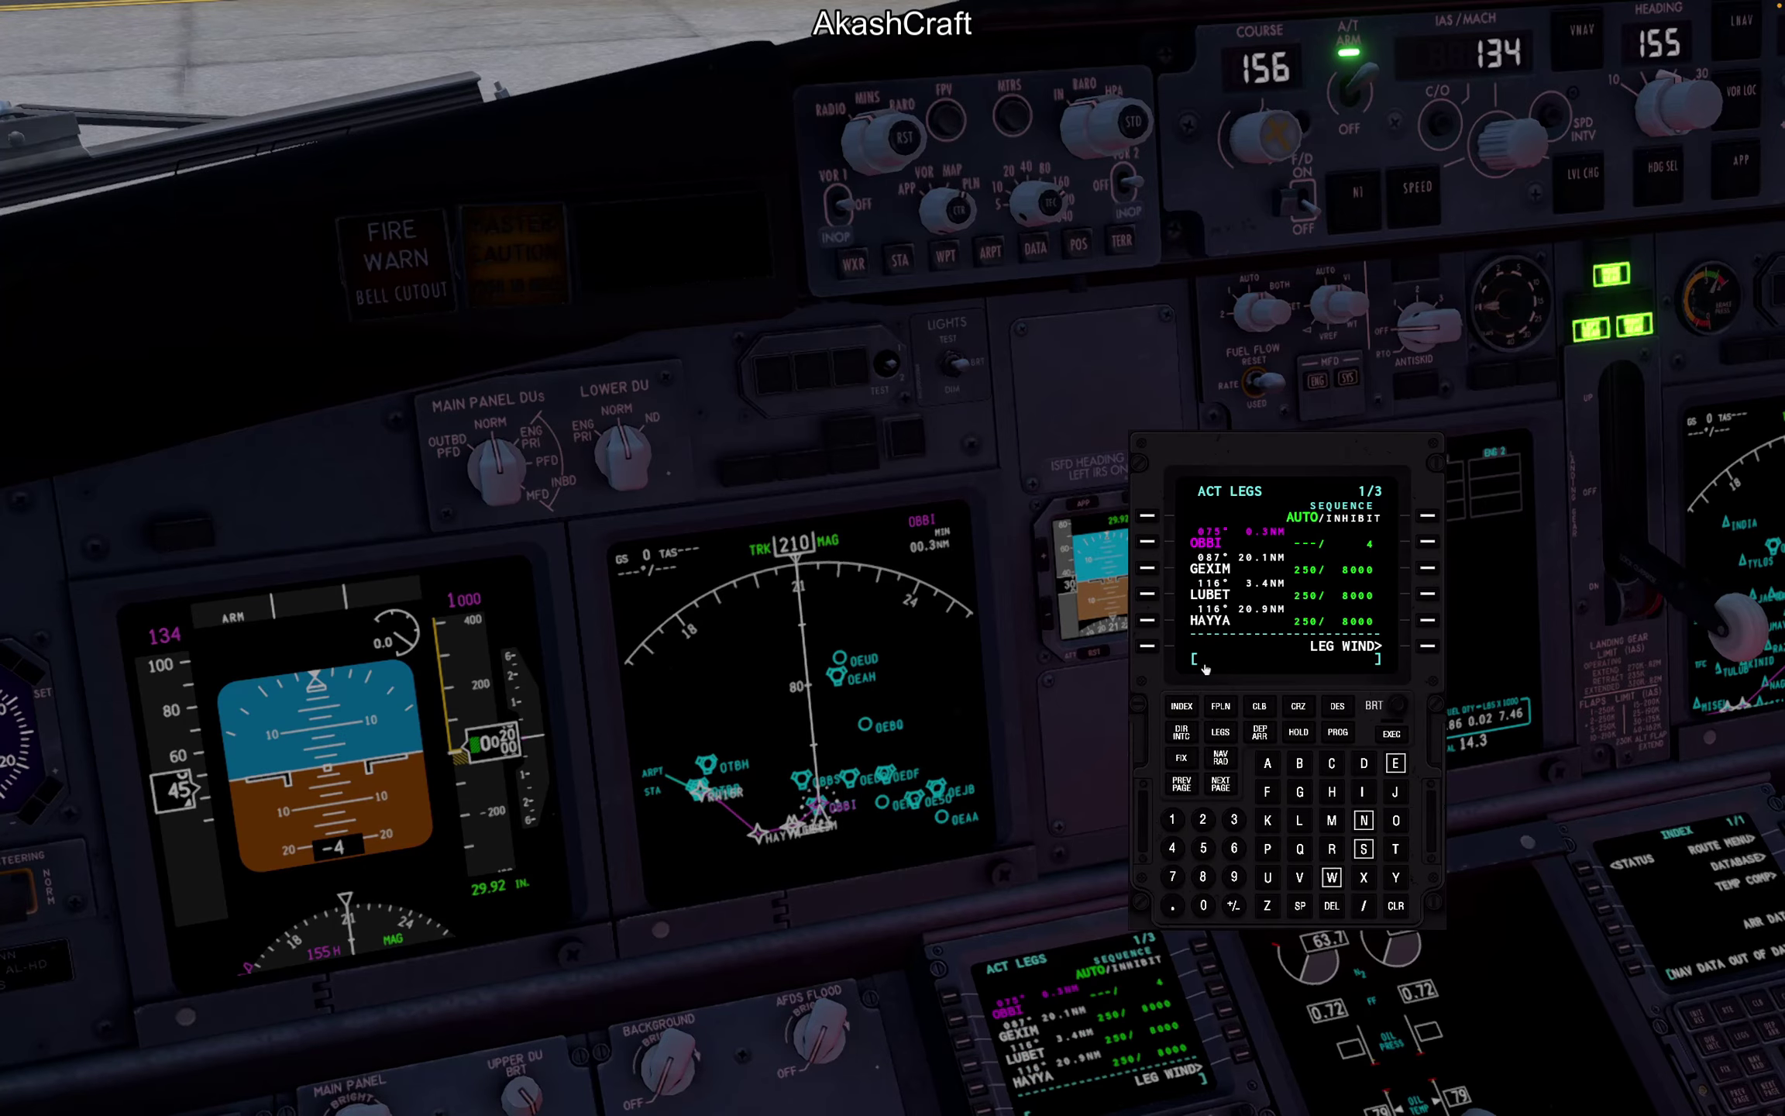
{"action": "left_click", "coordinate": [971, 210]}
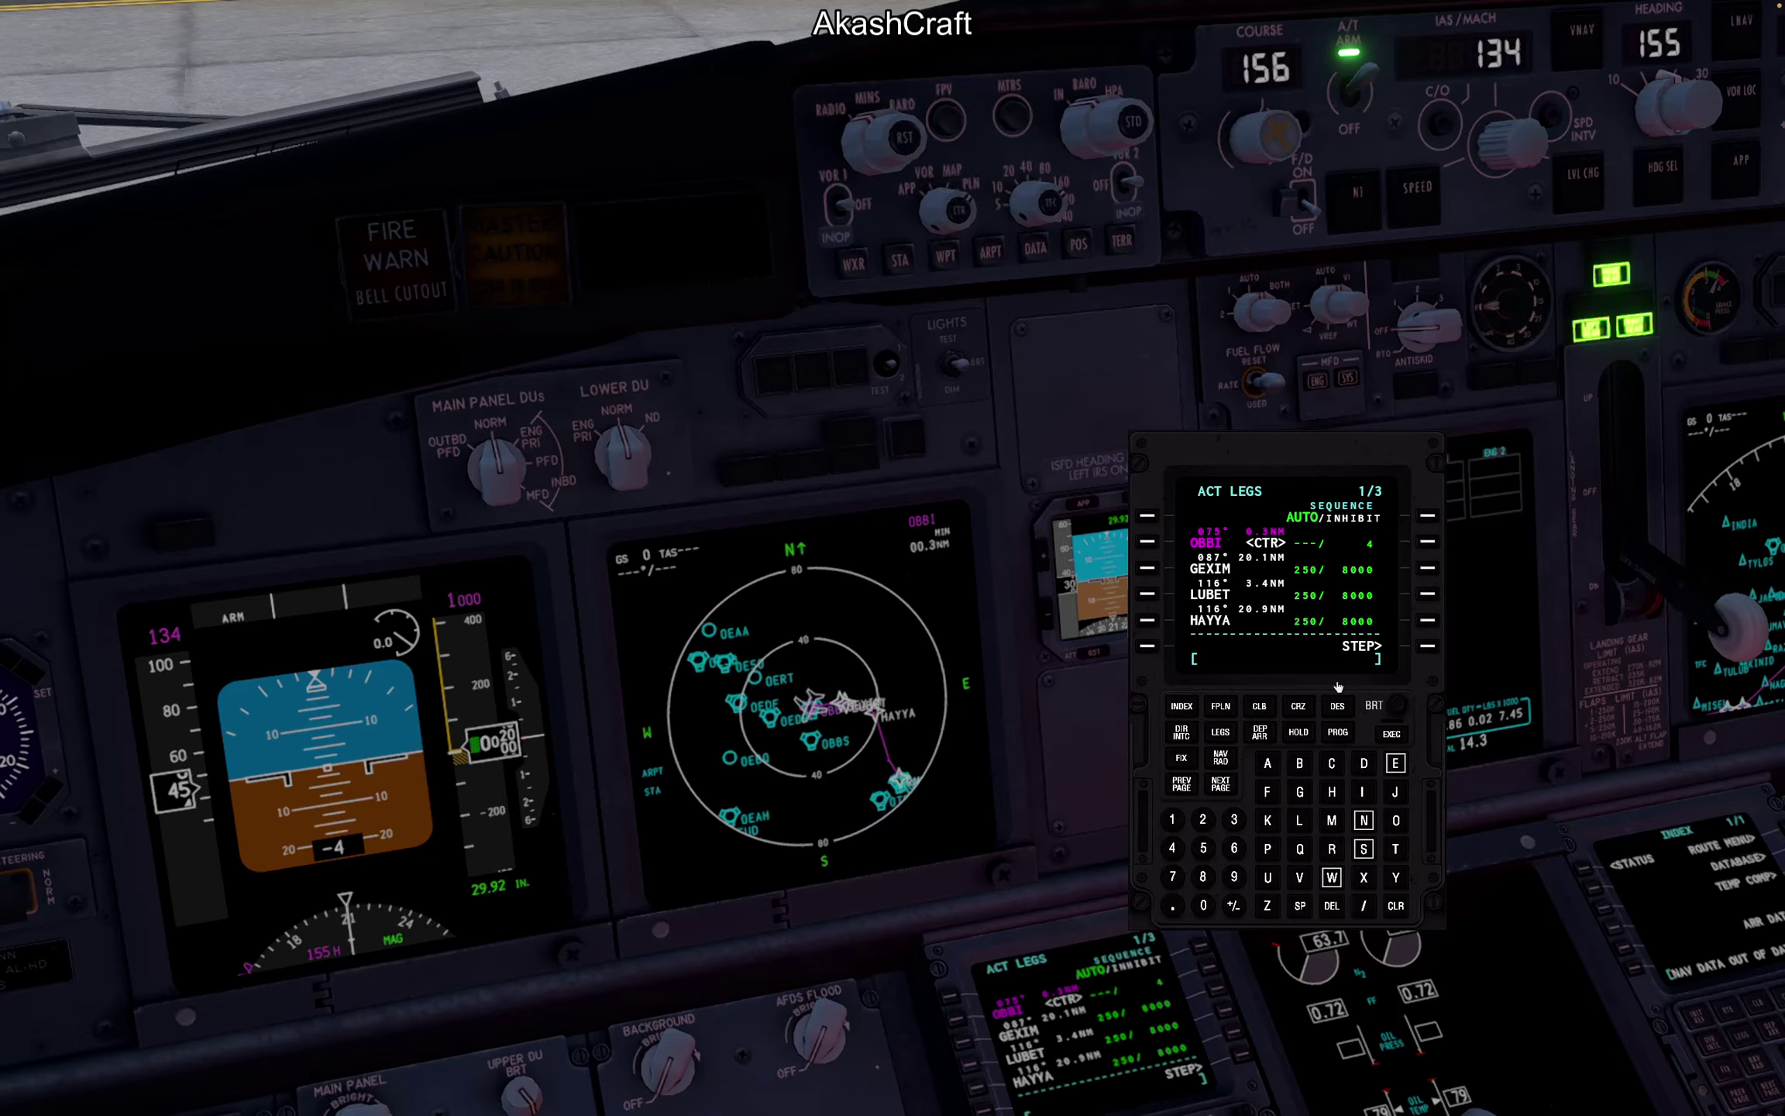
{"action": "left_click", "coordinate": [1417, 653]}
{"action": "left_click", "coordinate": [1418, 653]}
{"action": "left_click", "coordinate": [1417, 653]}
{"action": "left_click", "coordinate": [1417, 653]}
{"action": "left_click", "coordinate": [1418, 653]}
{"action": "left_click", "coordinate": [1417, 653]}
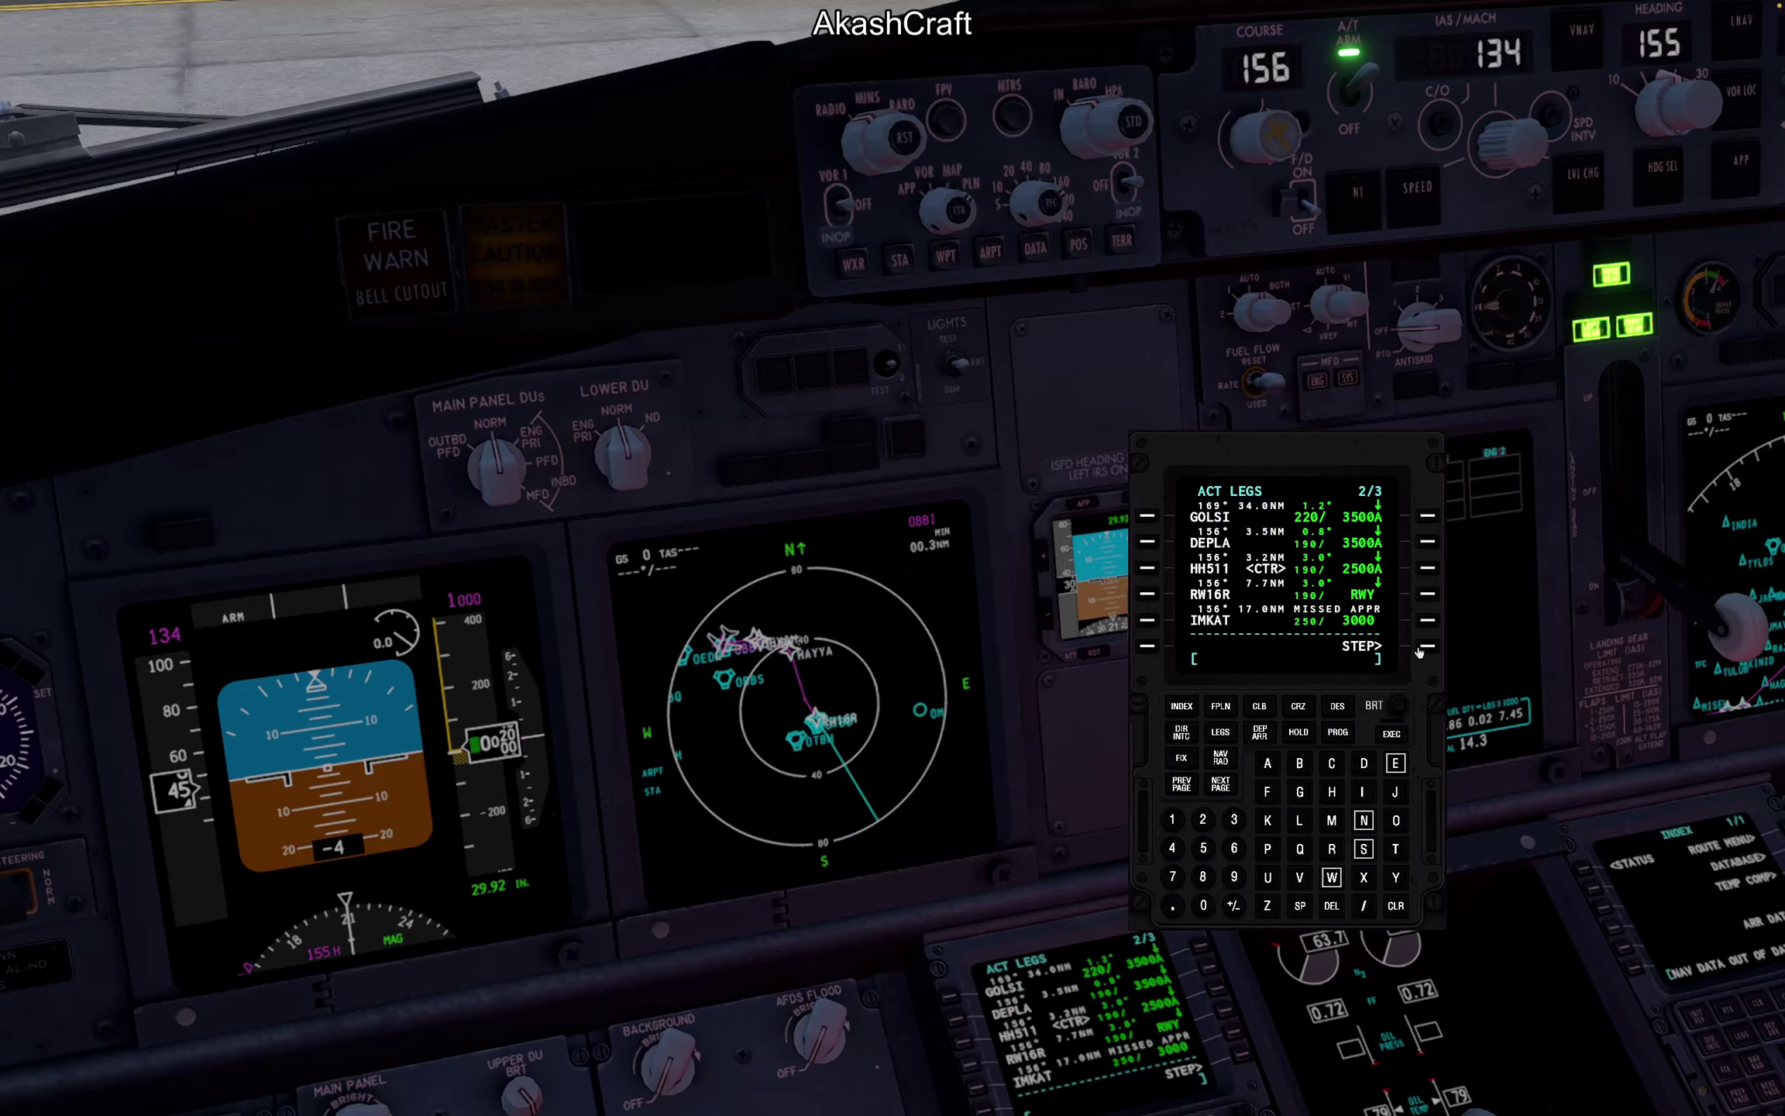
{"action": "left_click", "coordinate": [1417, 654]}
{"action": "left_click", "coordinate": [1417, 653]}
{"action": "left_click", "coordinate": [1418, 653]}
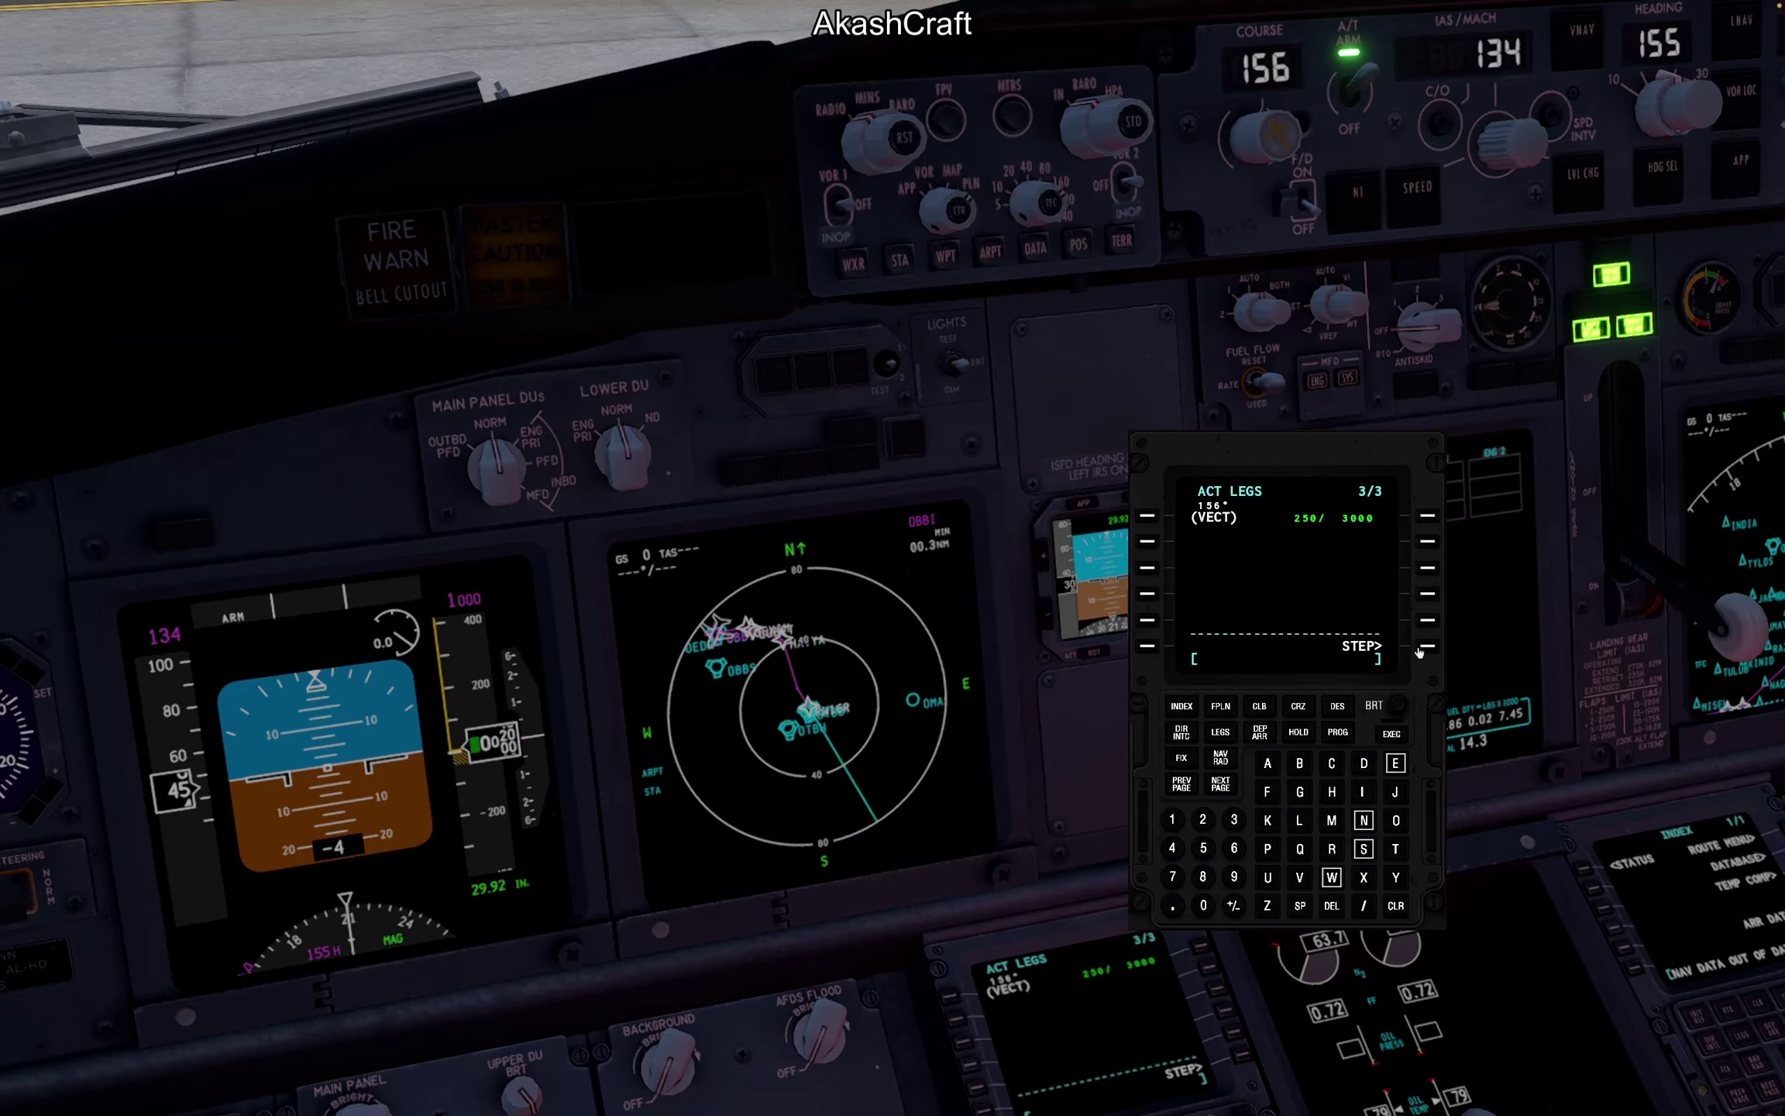
{"action": "left_click", "coordinate": [1418, 653]}
Step: Reduce the captain's navigation display range by three settings and switch the display back to map mode
{"action": "left_click", "coordinate": [1028, 204]}
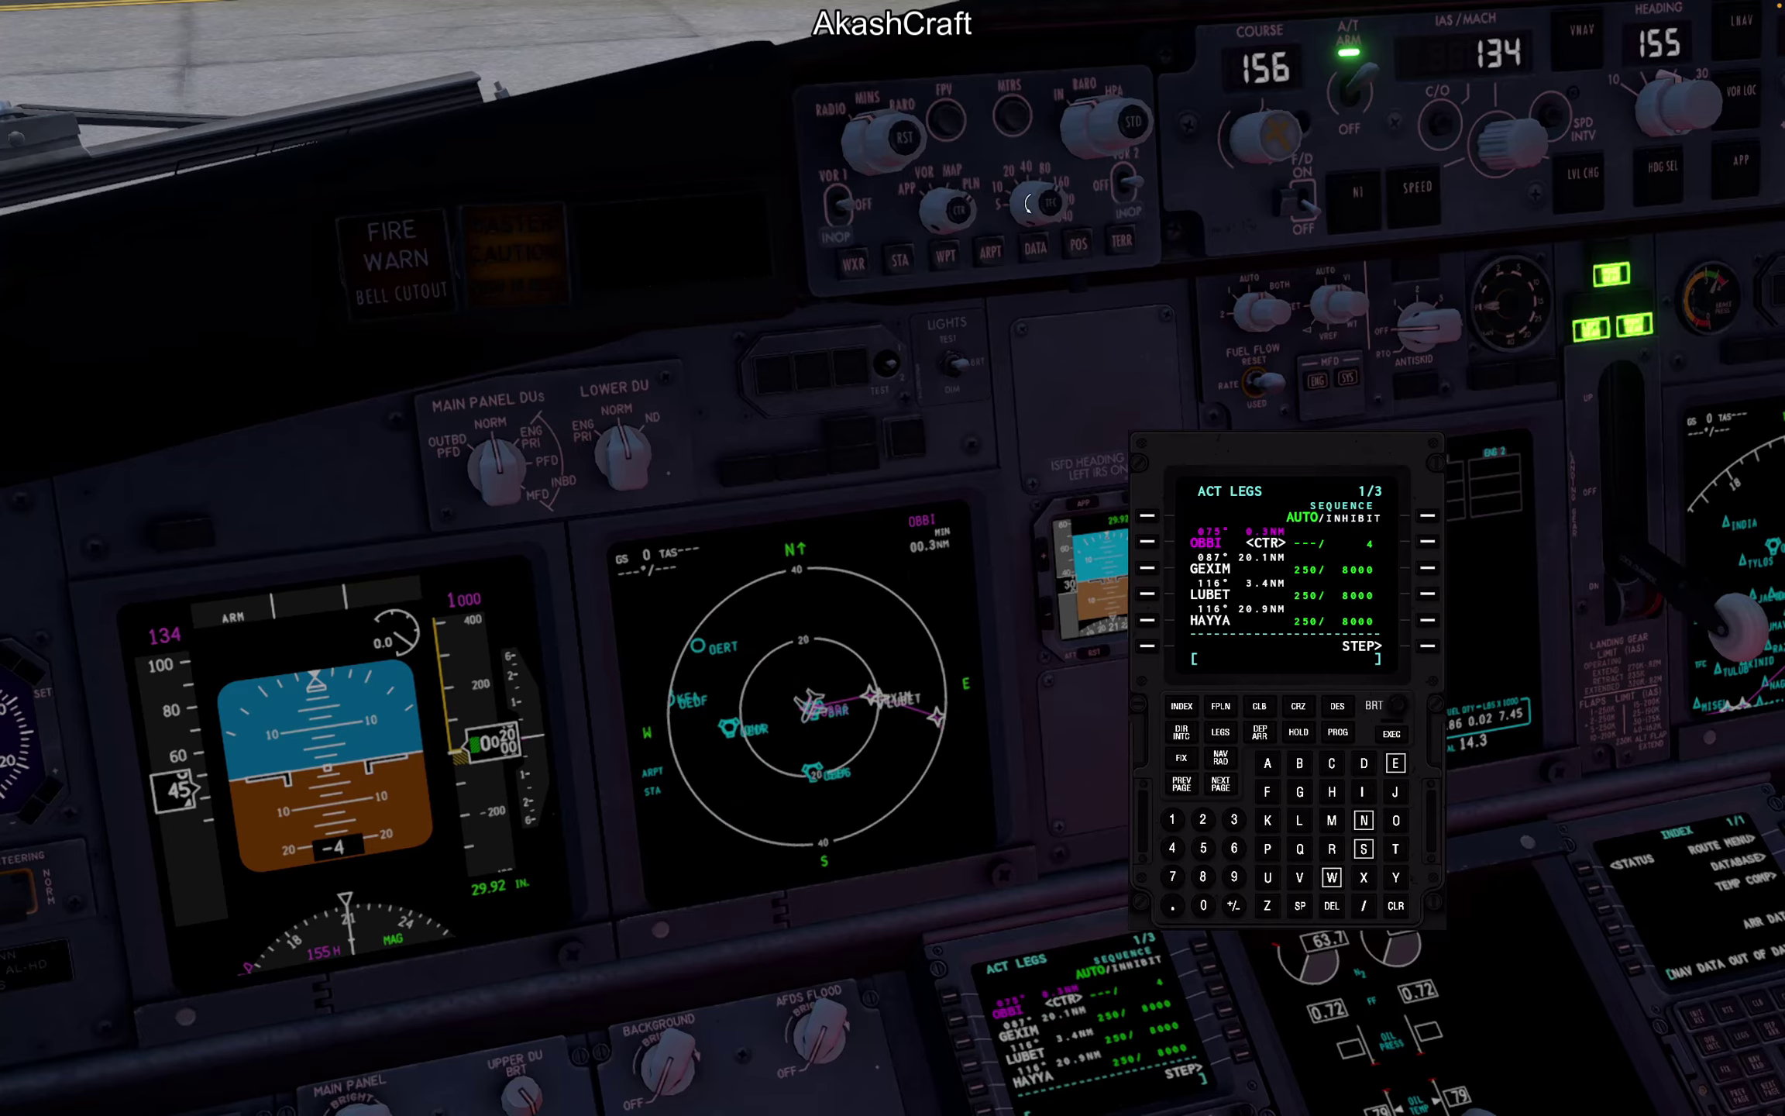
{"action": "left_click", "coordinate": [1028, 204]}
{"action": "left_click", "coordinate": [1028, 203]}
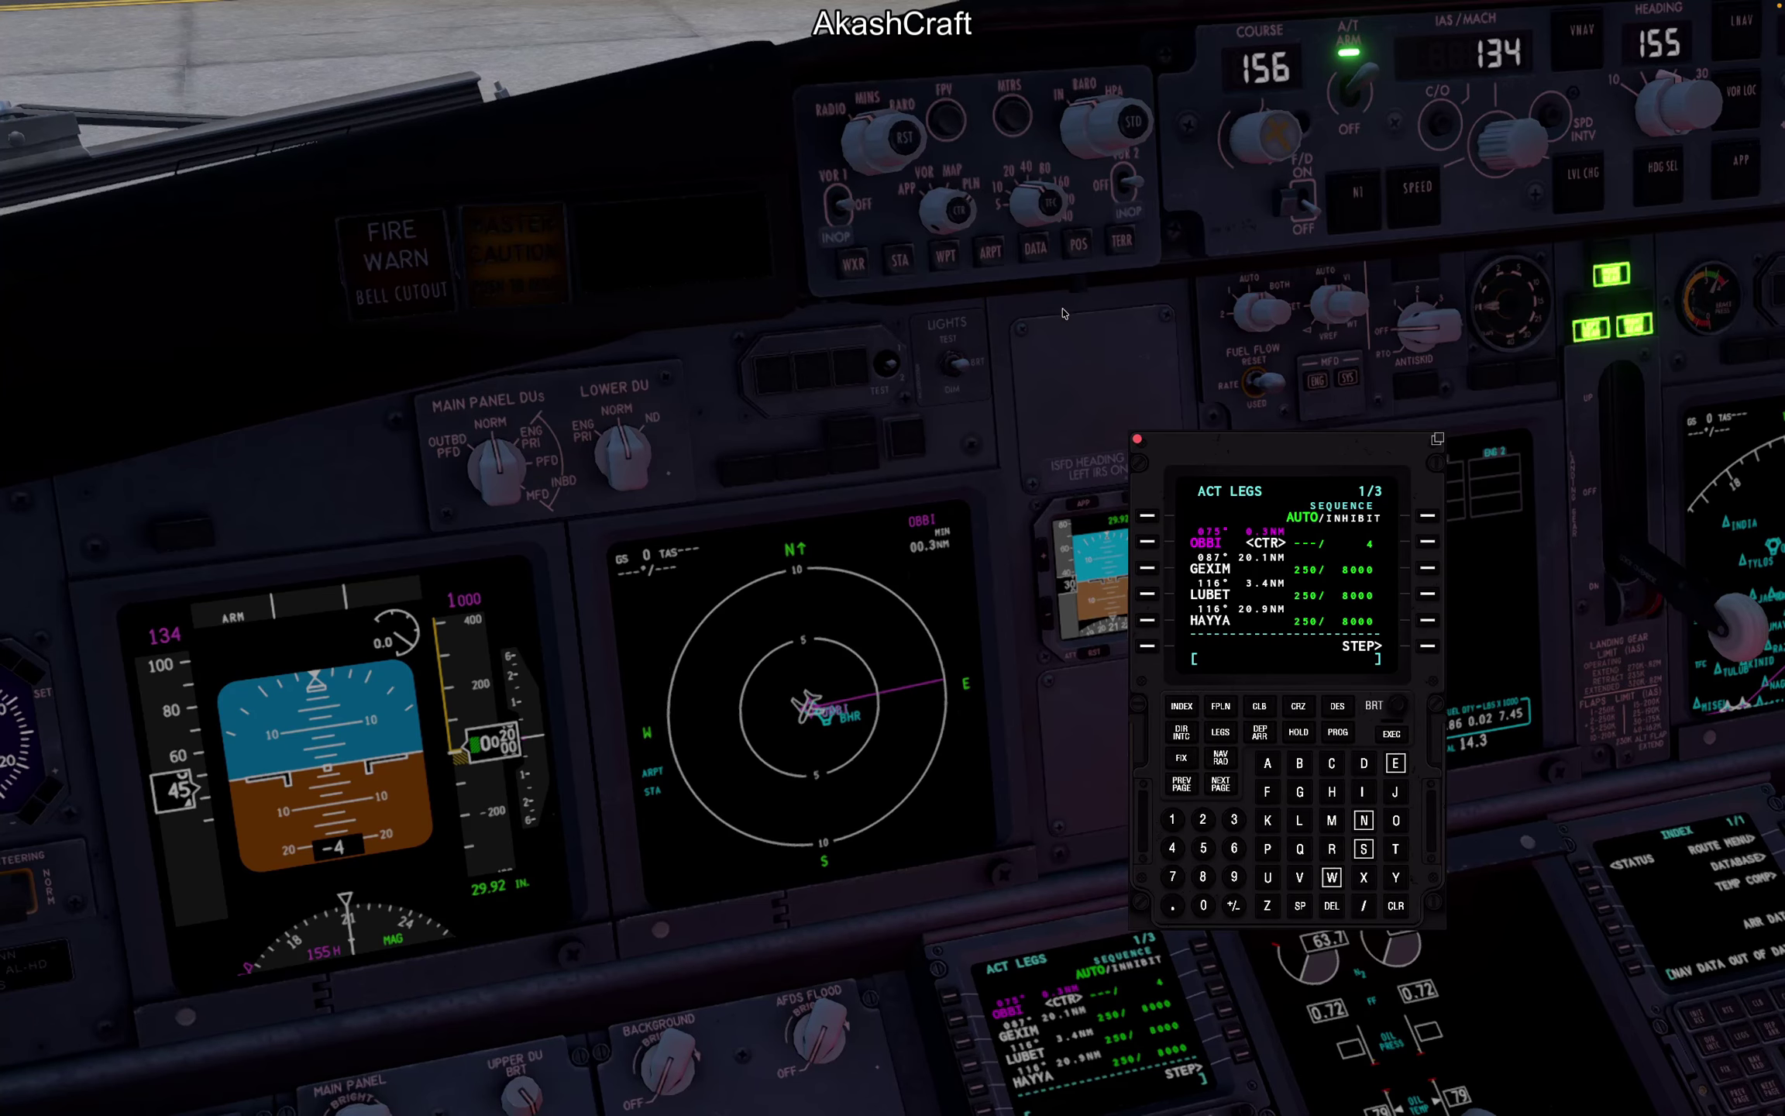
{"action": "left_click", "coordinate": [935, 213]}
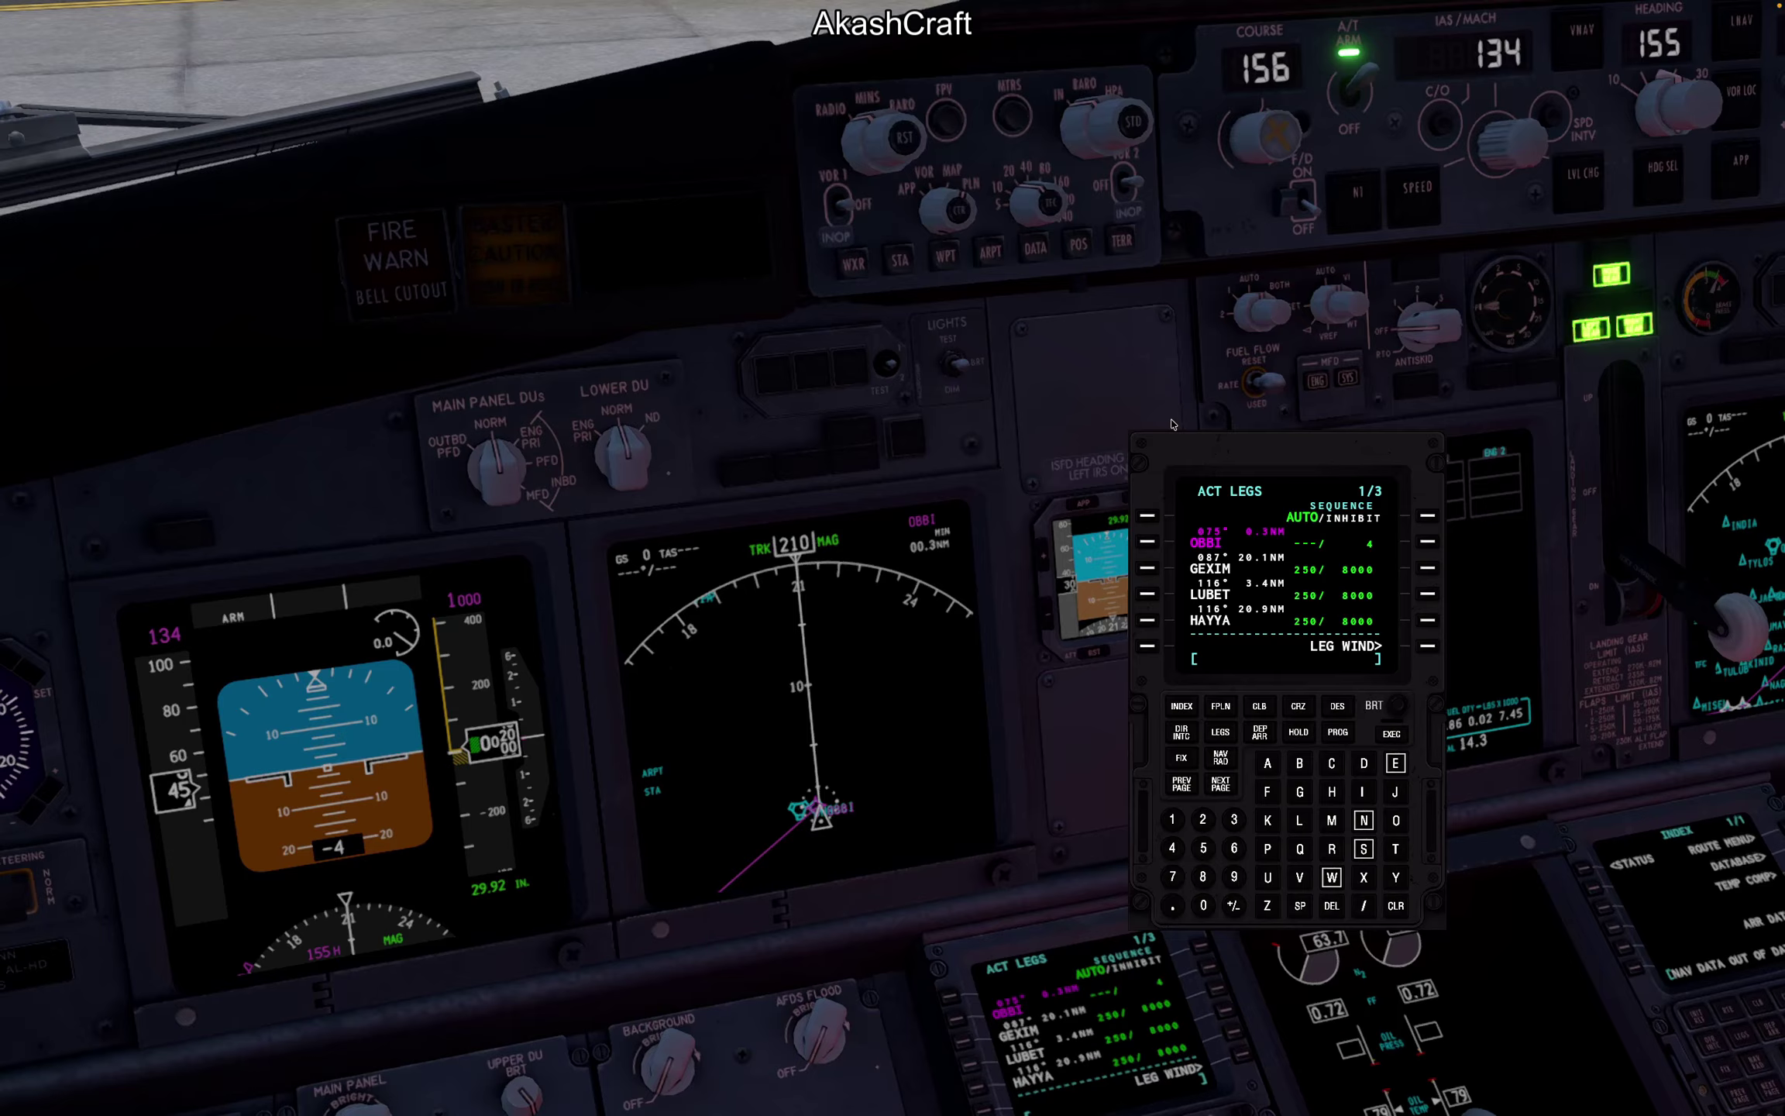
Step: Move the CDU window clear of the navigation display and switch to an external view of the aircraft
{"action": "left_click_drag", "start_coordinate": [938, 687], "coordinate": [932, 671]}
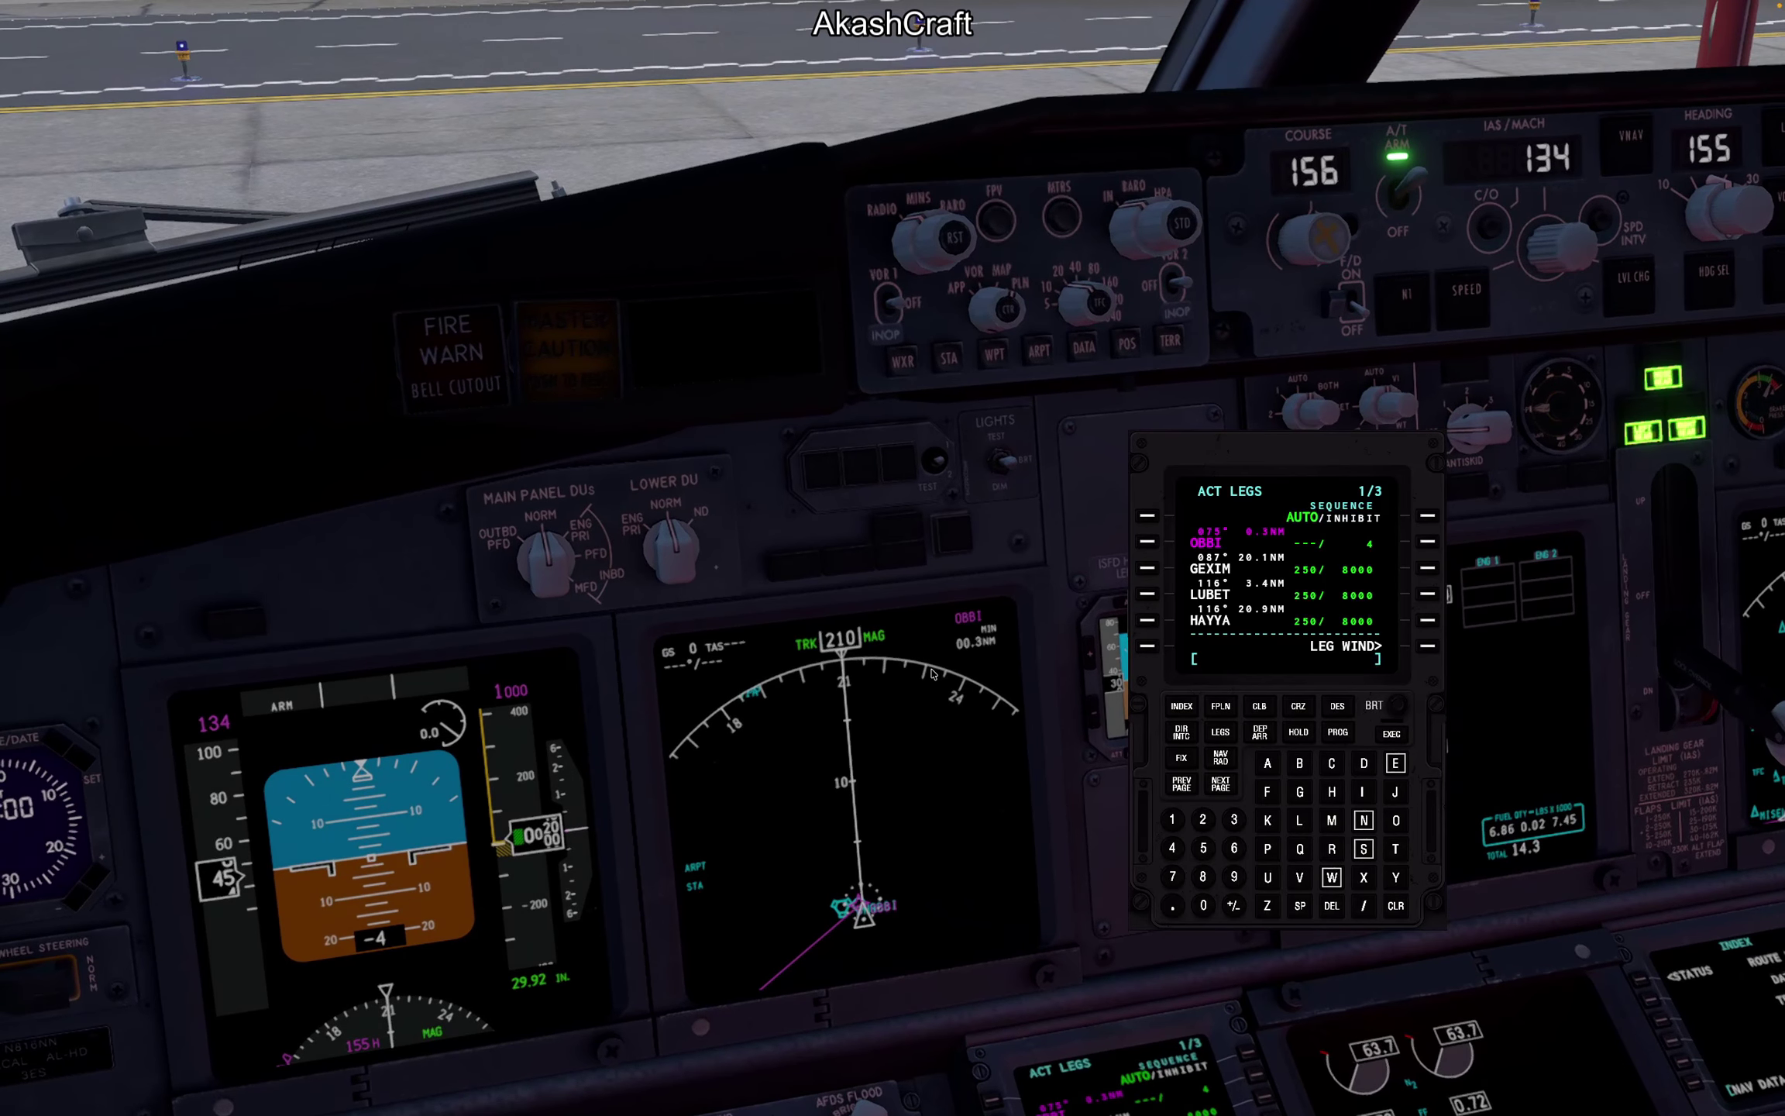
{"action": "left_click_drag", "start_coordinate": [1229, 465], "coordinate": [1401, 579]}
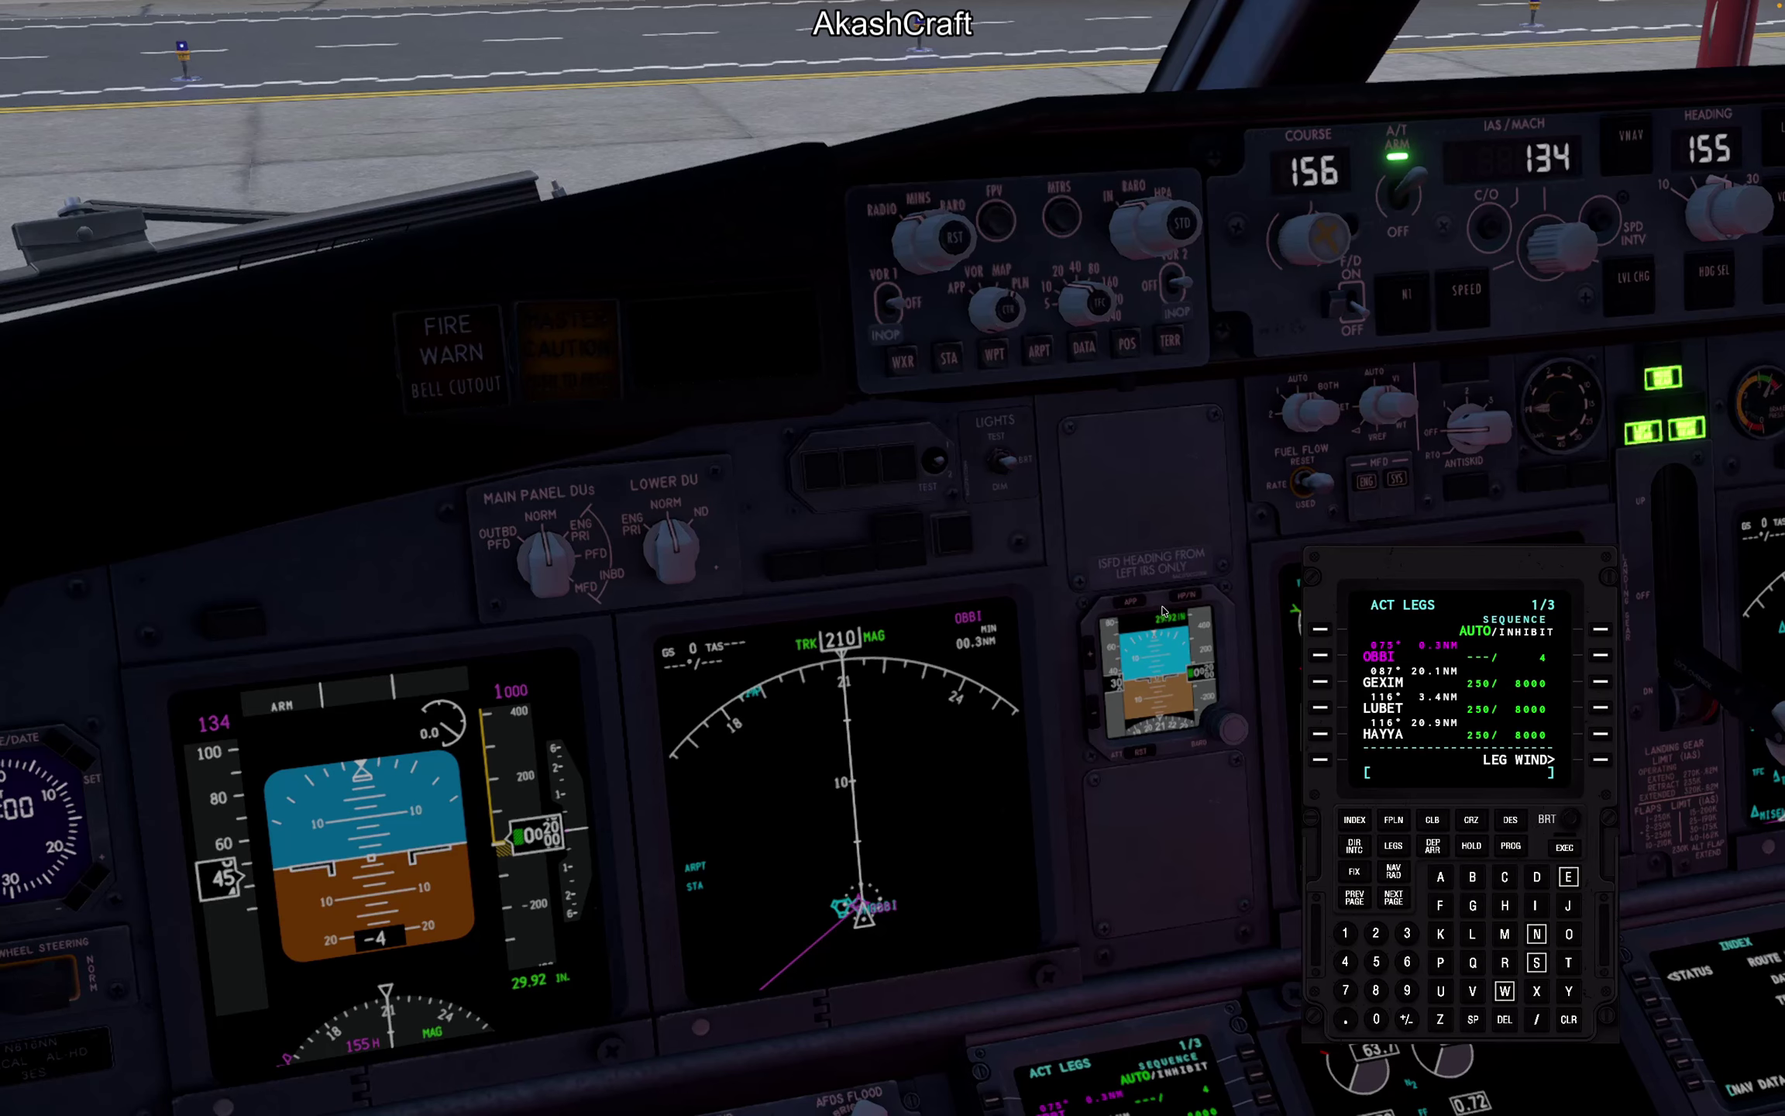
{"action": "key", "text": "shift+9"}
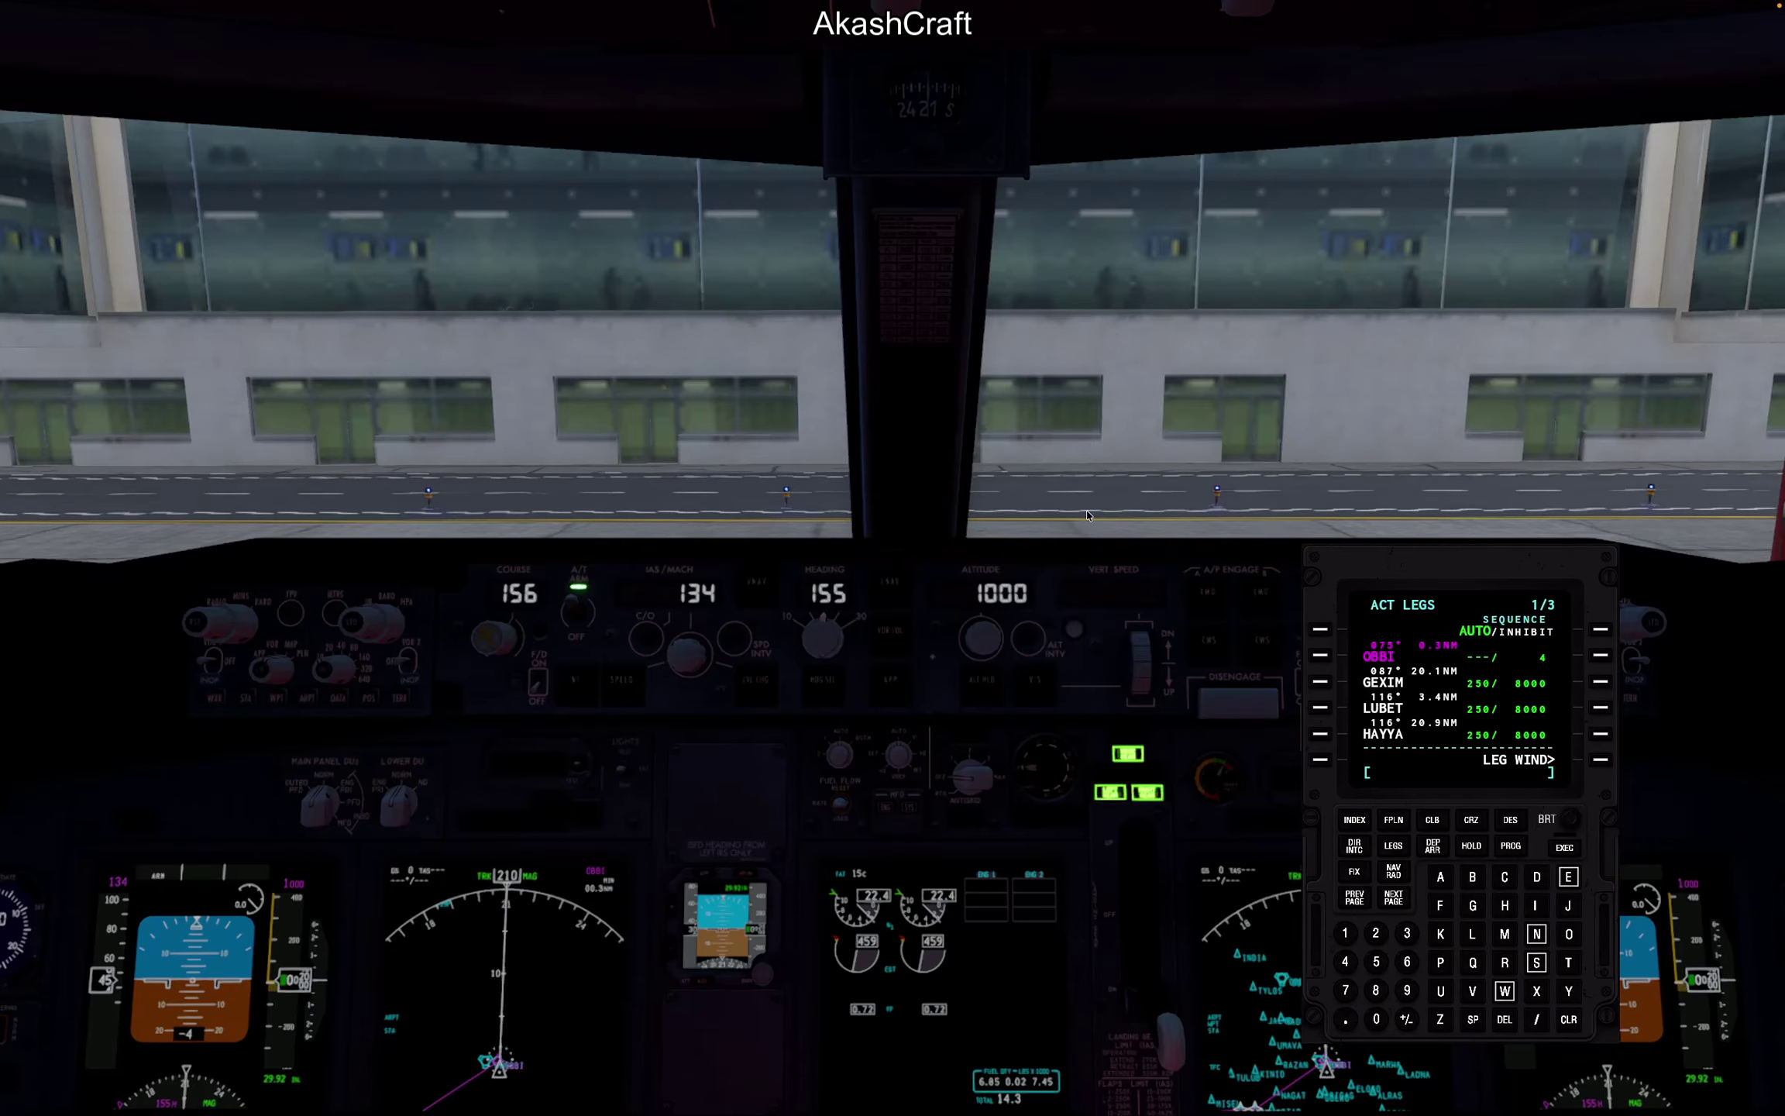
{"action": "key", "text": "shift+8"}
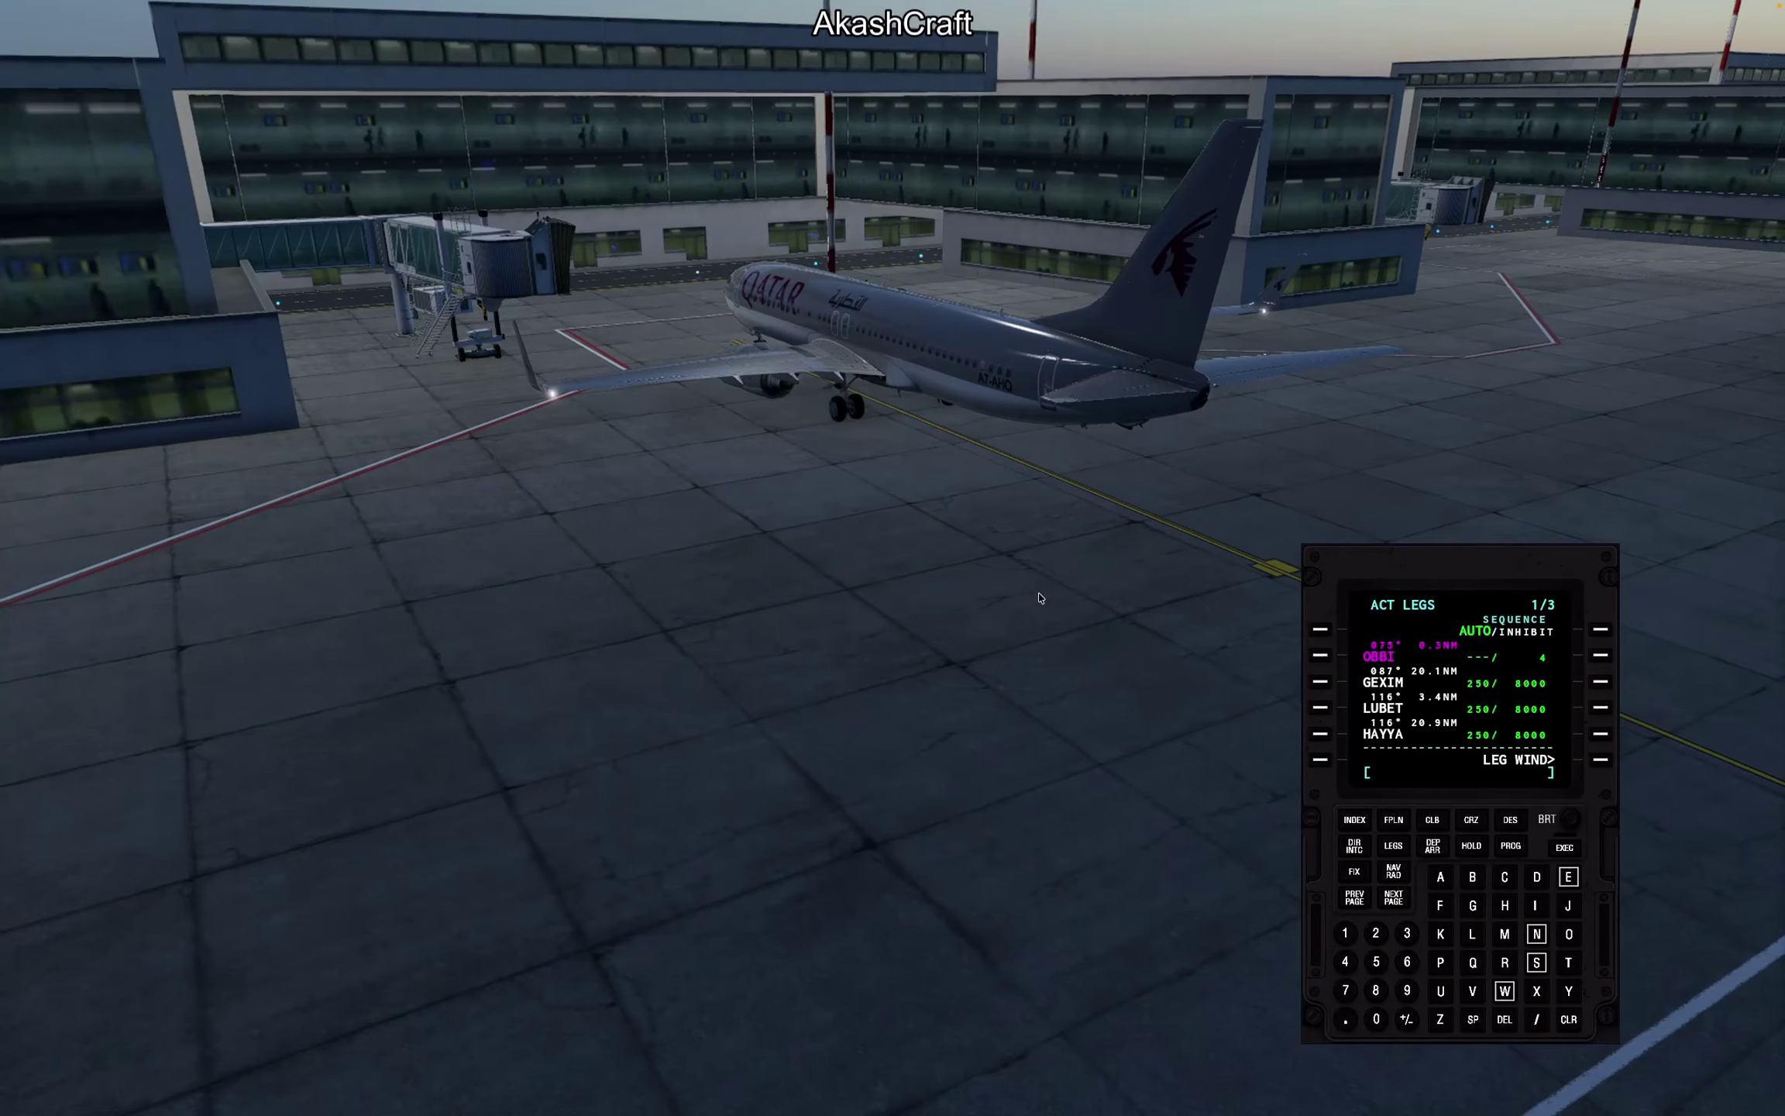